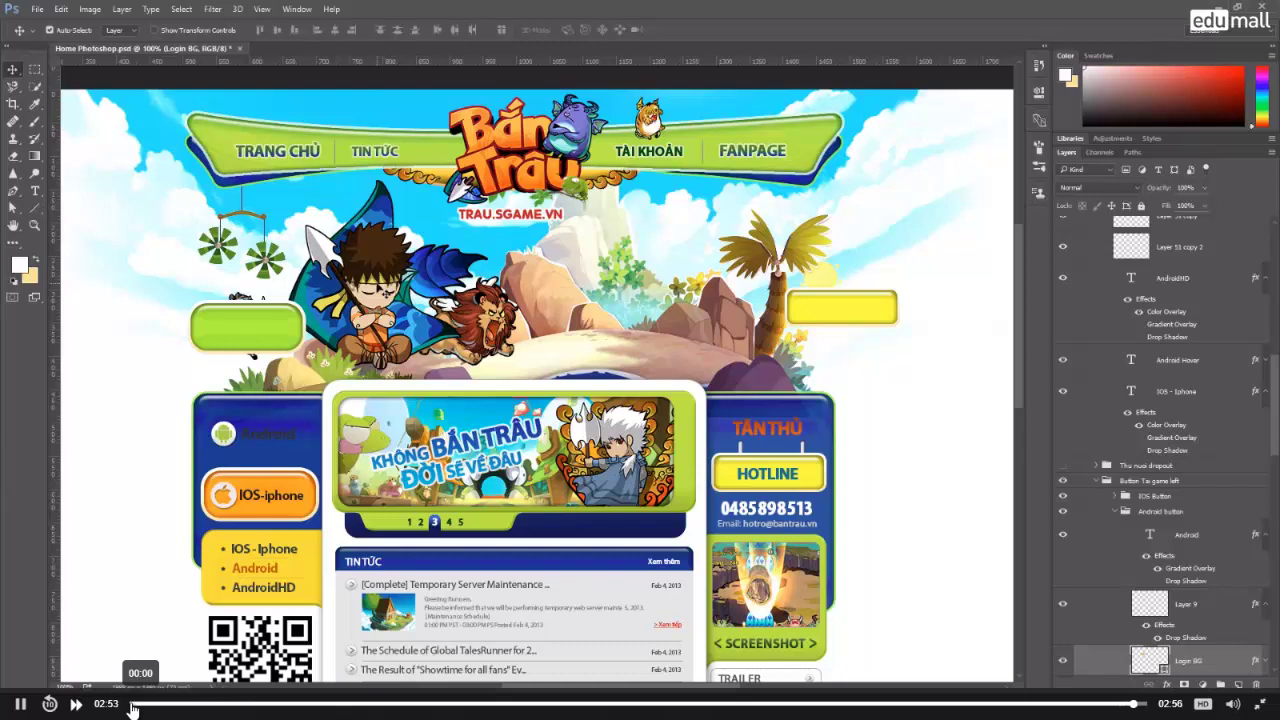
Switch to the 960.gs page in Chrome, browse its examples, and start the template download.
{"action": "left_click", "coordinate": [132, 707]}
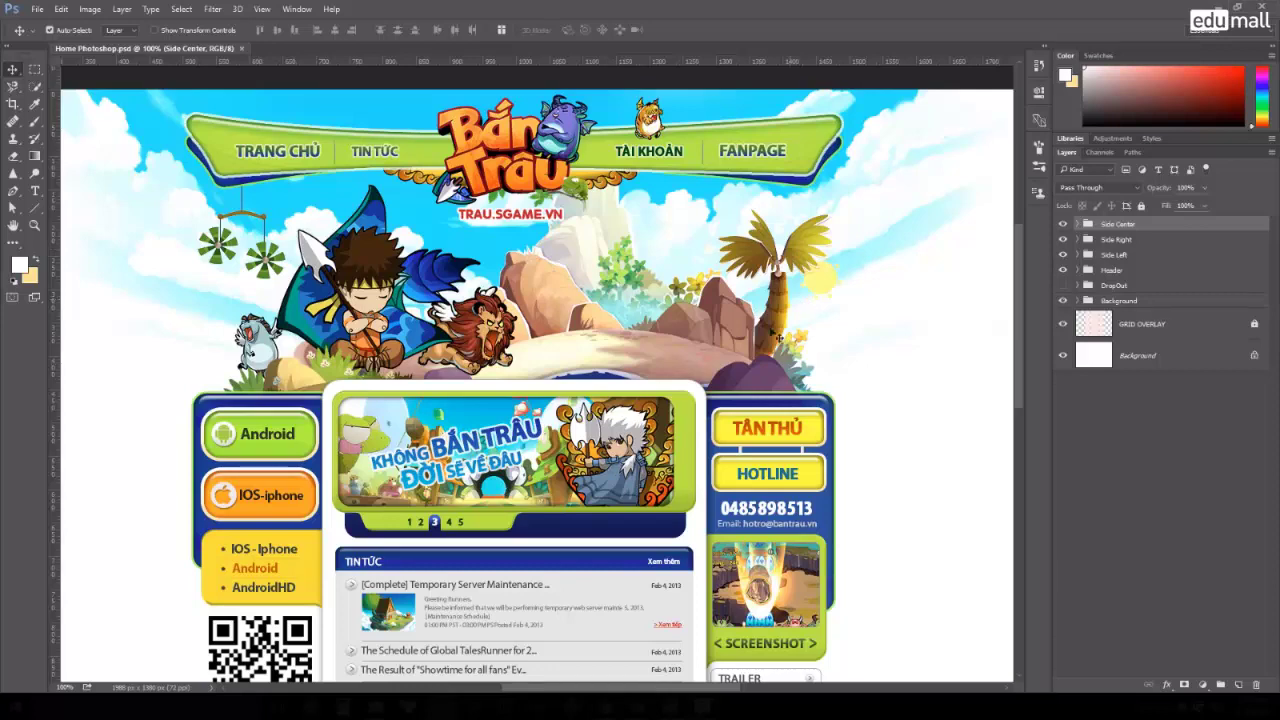
{"action": "key", "text": "alt+Tab"}
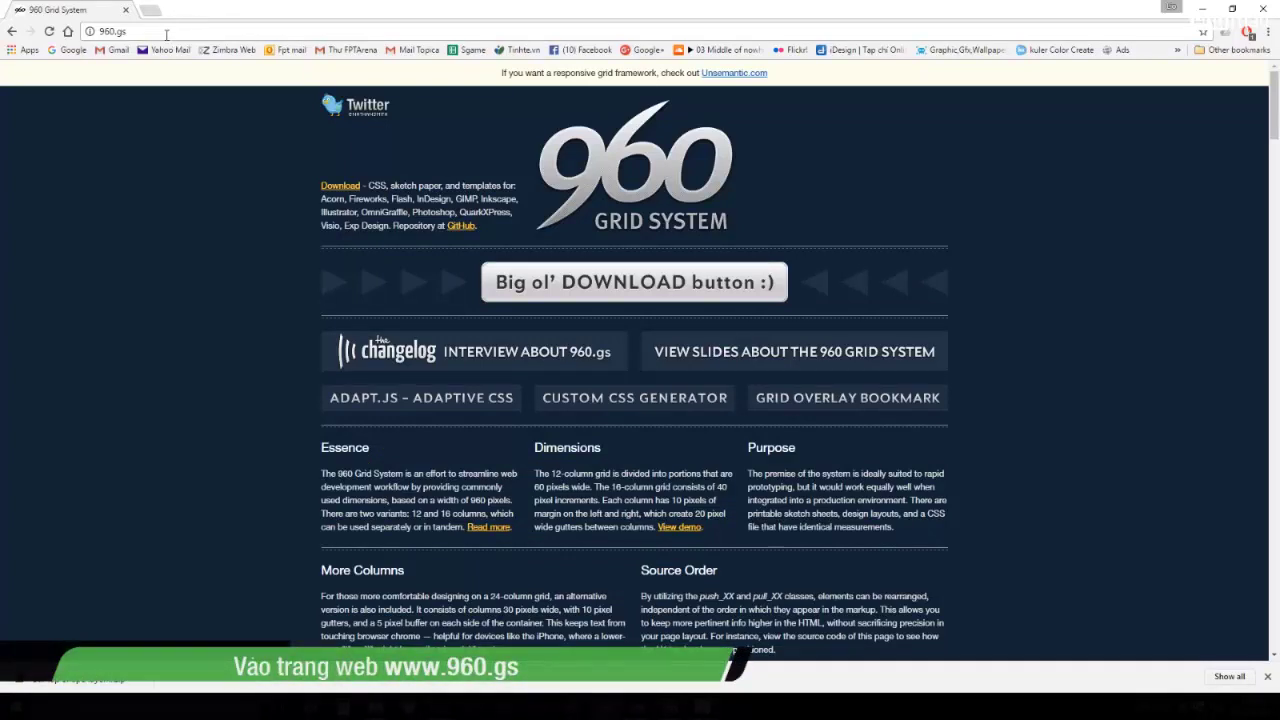
{"action": "left_click", "coordinate": [112, 33]}
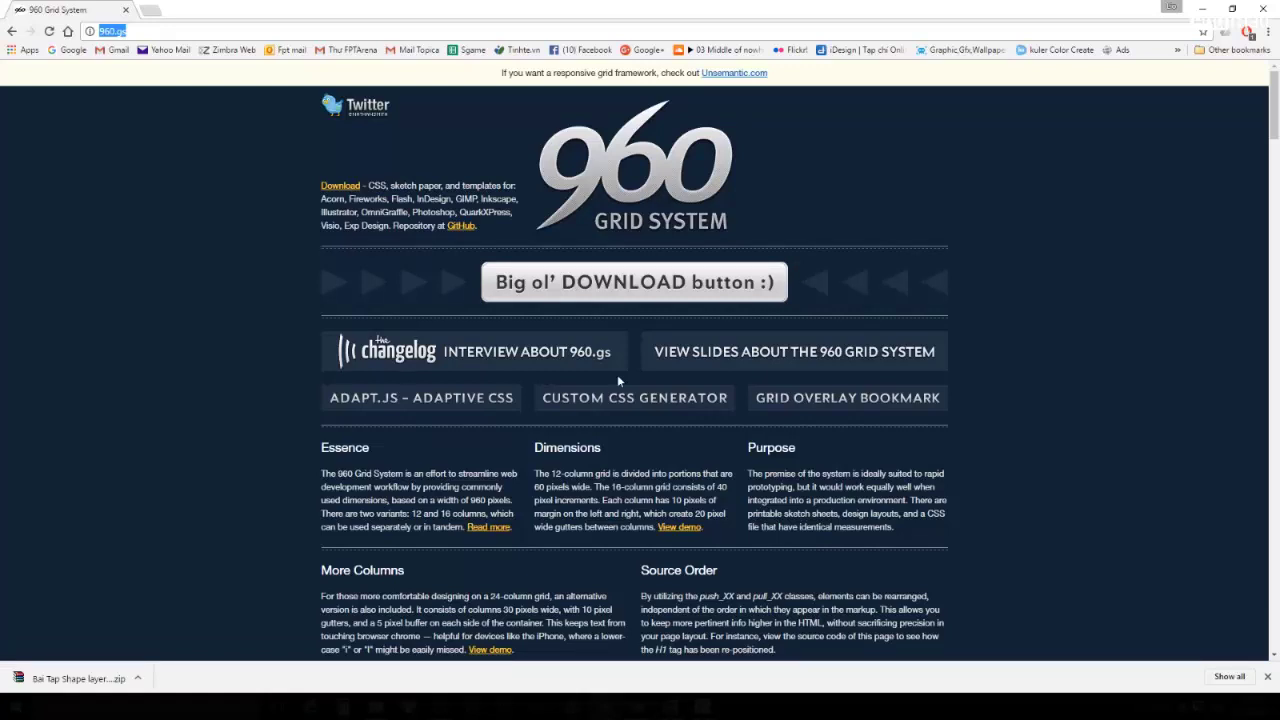
{"action": "scroll", "coordinate": [617, 380], "scroll_direction": "down", "scroll_amount": 1}
{"action": "scroll", "coordinate": [617, 380], "scroll_direction": "down", "scroll_amount": 2}
{"action": "scroll", "coordinate": [617, 380], "scroll_direction": "down", "scroll_amount": 3}
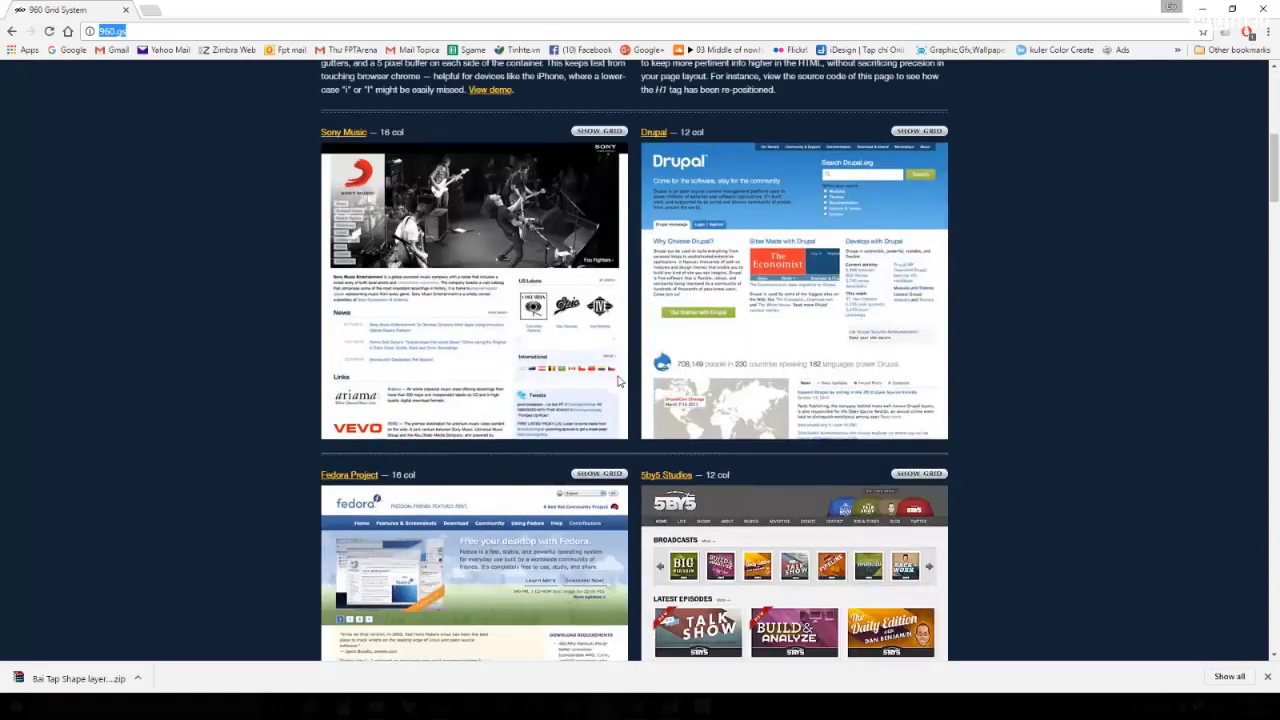
{"action": "scroll", "coordinate": [617, 380], "scroll_direction": "up", "scroll_amount": 1}
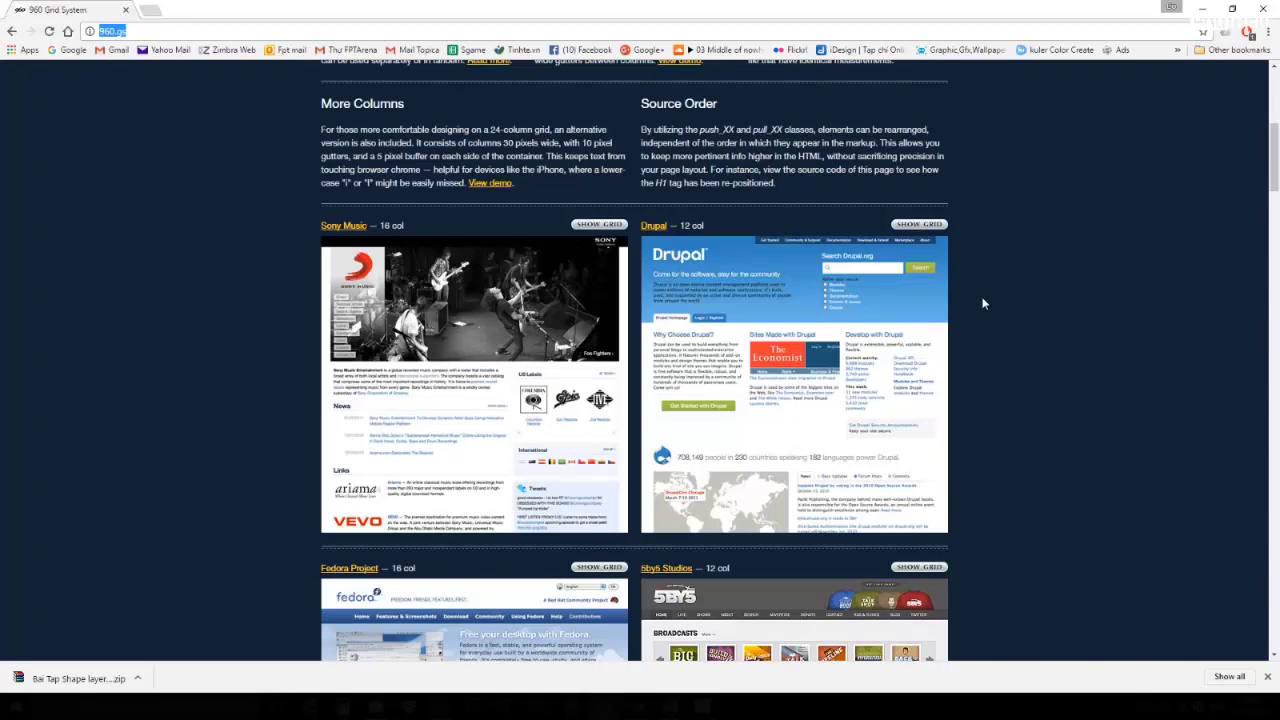
{"action": "scroll", "coordinate": [983, 303], "scroll_direction": "up", "scroll_amount": 5}
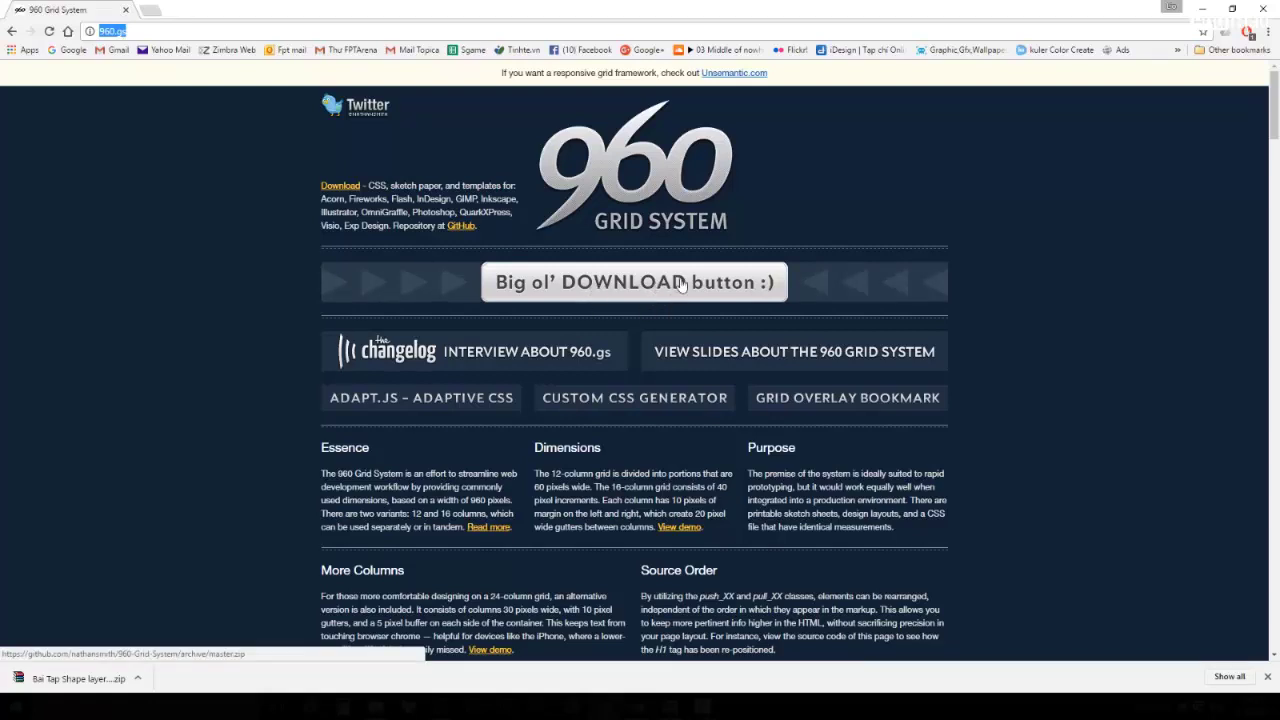
{"action": "left_click", "coordinate": [645, 285]}
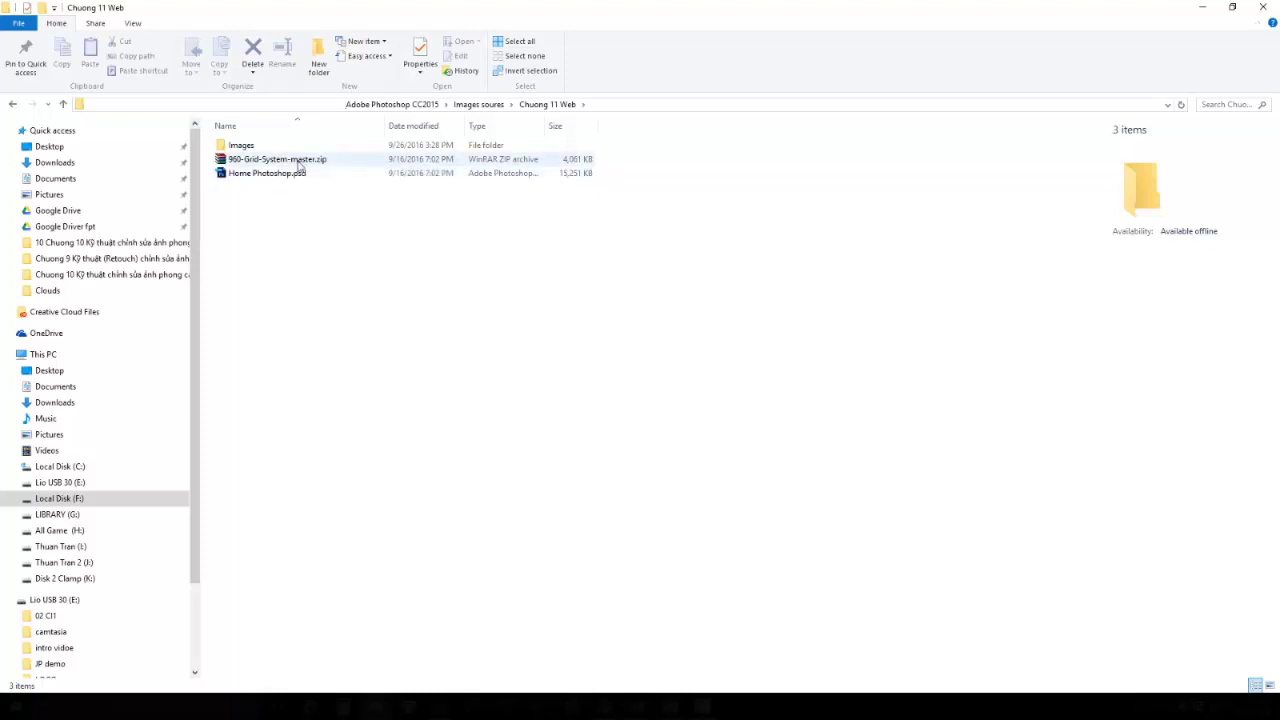
Extract 960-Grid-System-master.zip and load app_plugins > photoshop > 960_GRIDS.atn into Photoshop.
{"action": "right_click", "coordinate": [256, 161]}
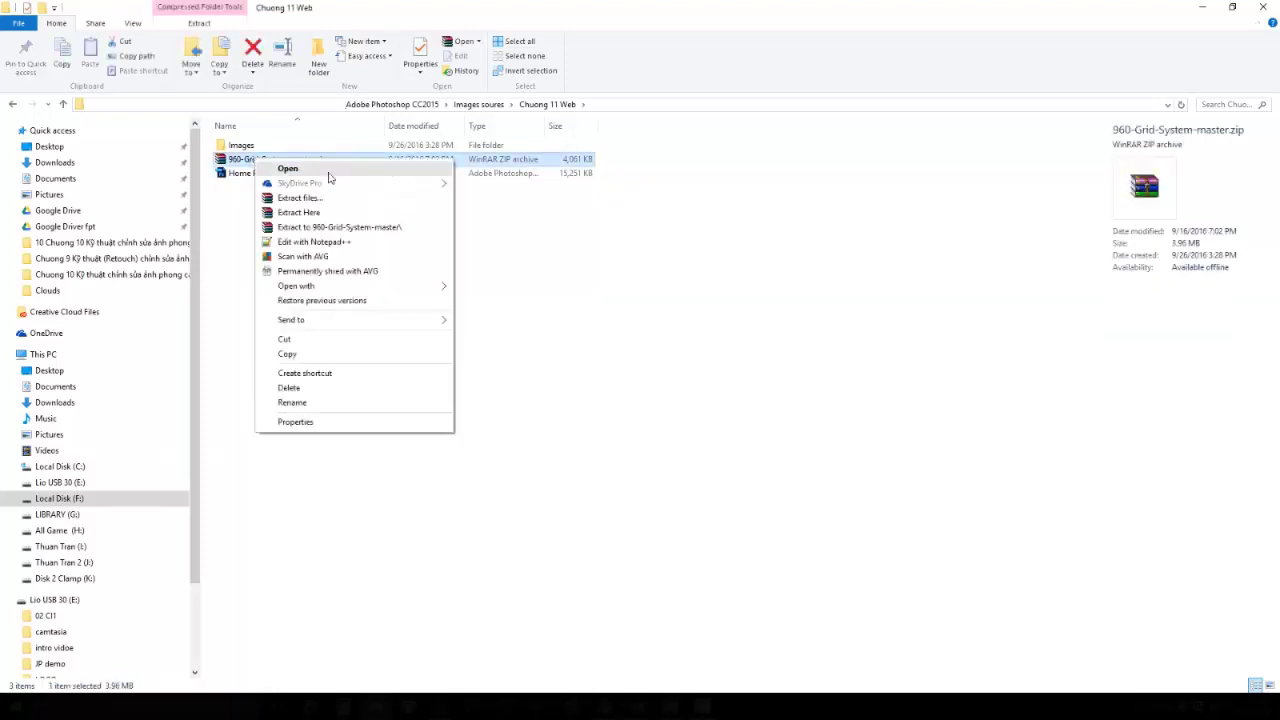
{"action": "left_click", "coordinate": [313, 215]}
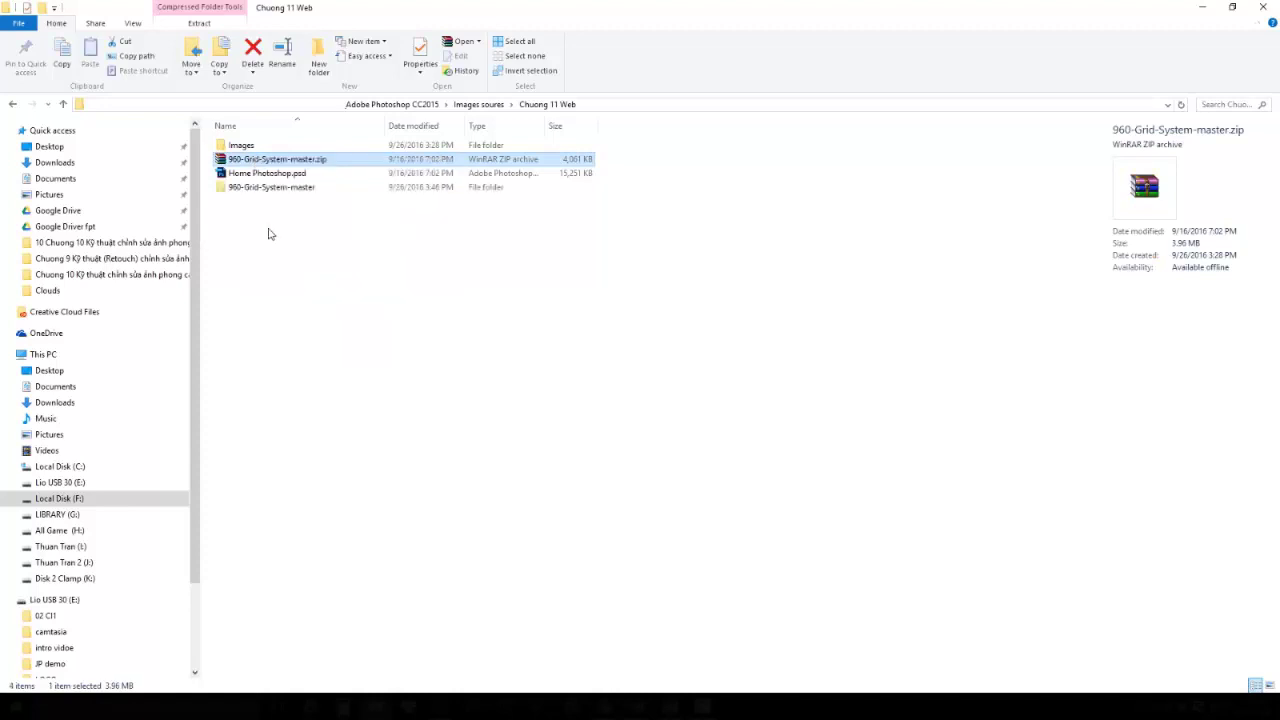
{"action": "double_click", "coordinate": [297, 188]}
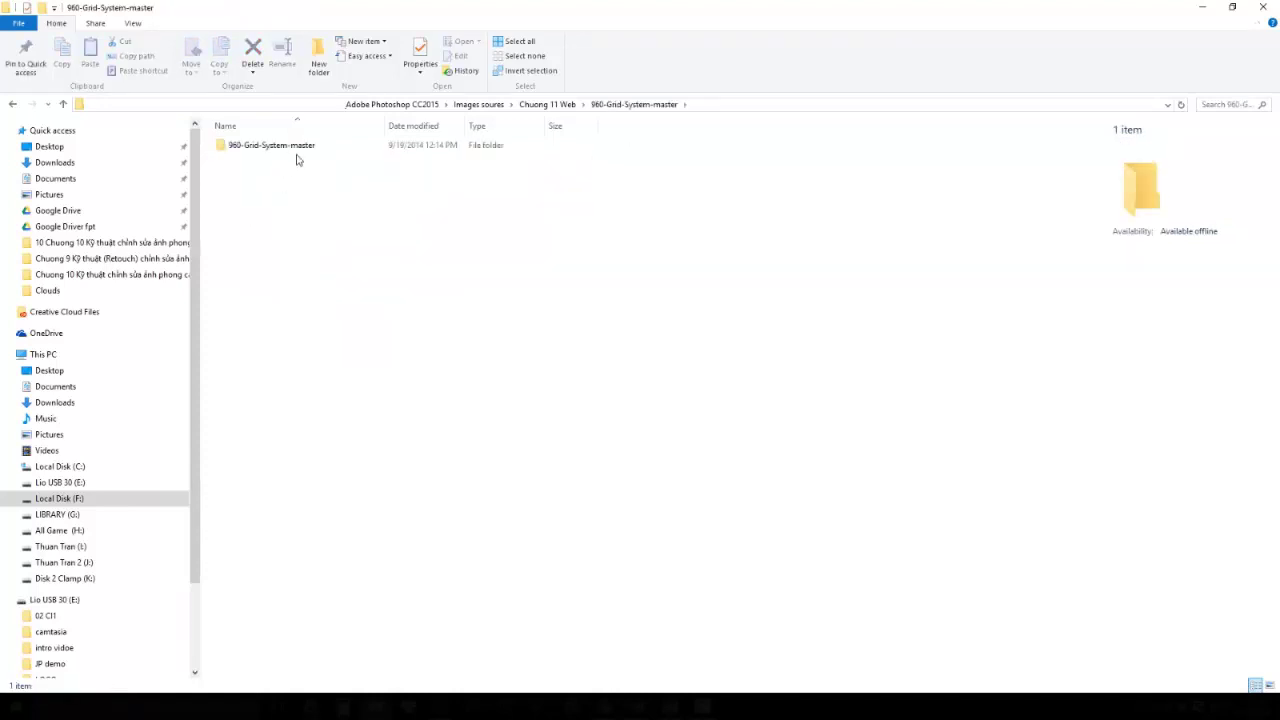
{"action": "double_click", "coordinate": [272, 150]}
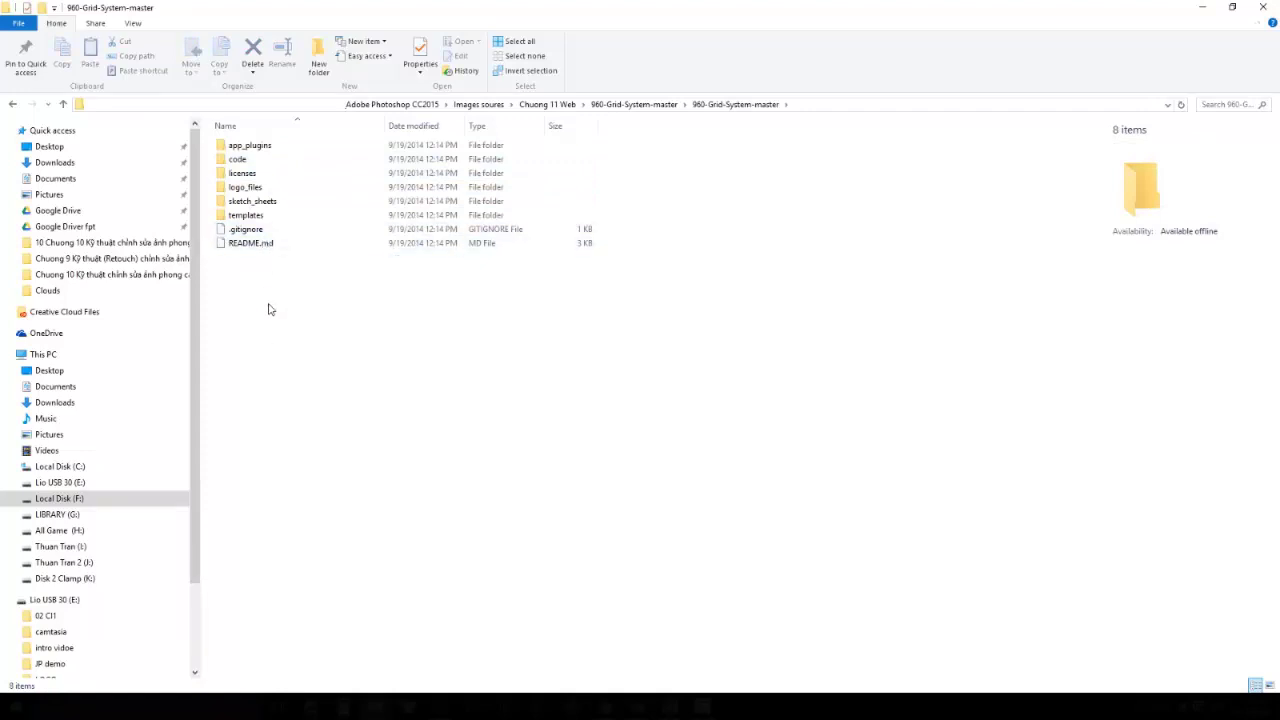
{"action": "key", "text": "Down"}
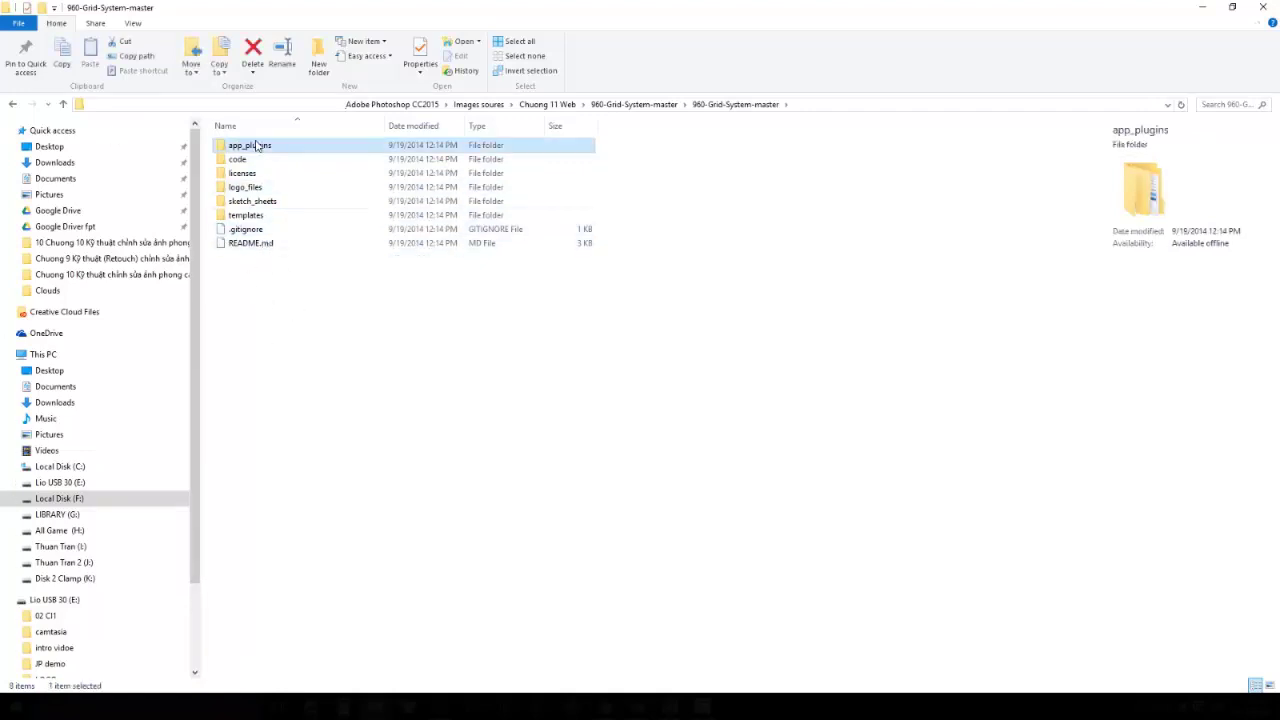
{"action": "double_click", "coordinate": [255, 148]}
{"action": "double_click", "coordinate": [250, 160]}
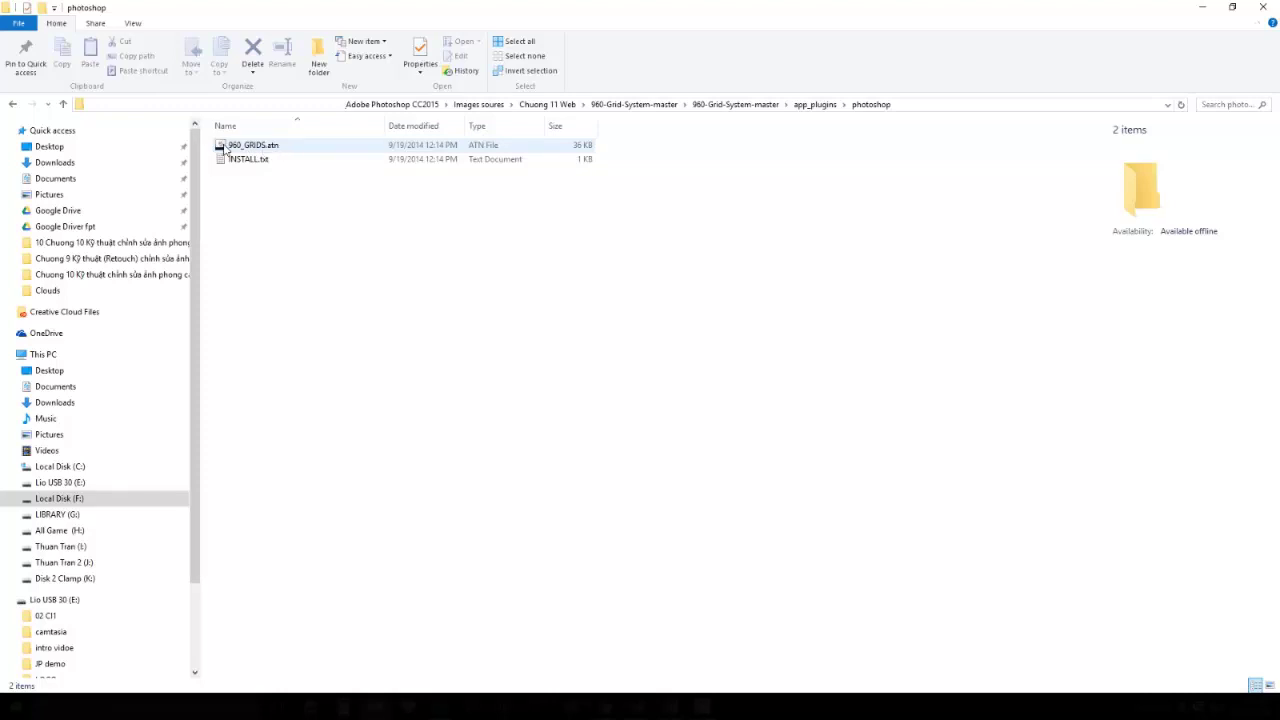
{"action": "double_click", "coordinate": [226, 148]}
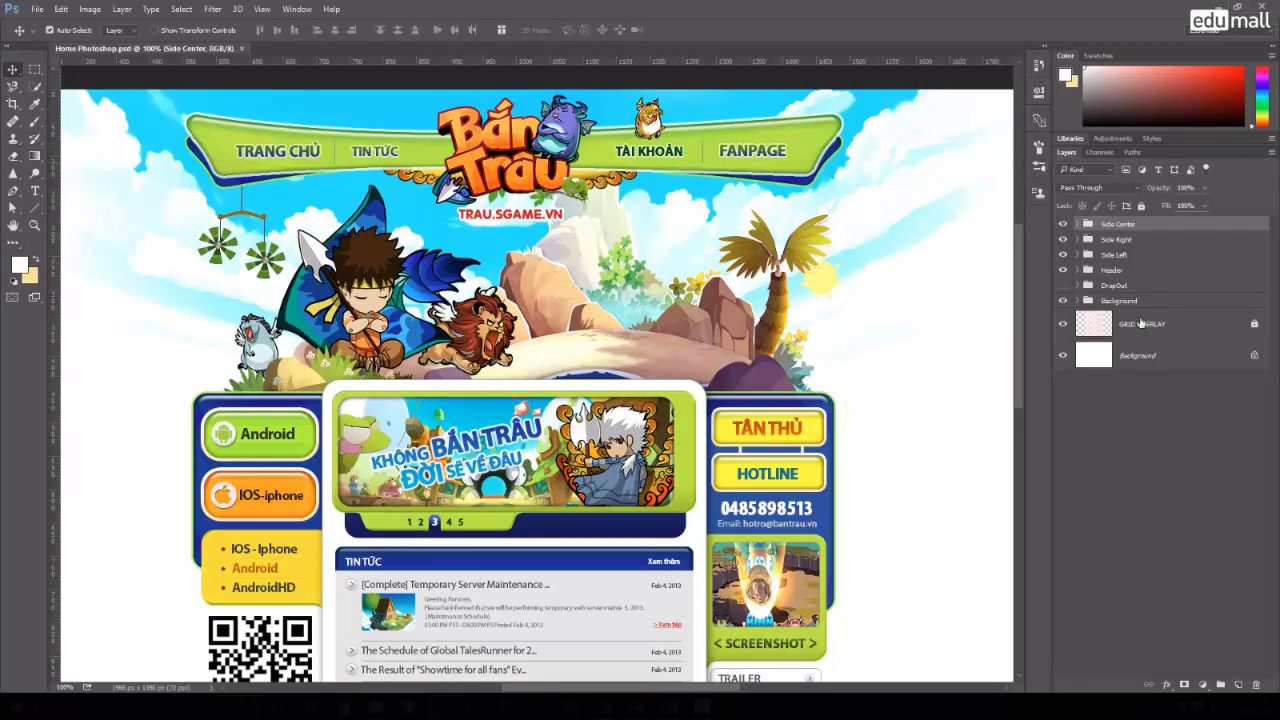
Show the Actions panel, make it taller, and expand the 960 GRIDS set.
{"action": "left_click", "coordinate": [299, 10]}
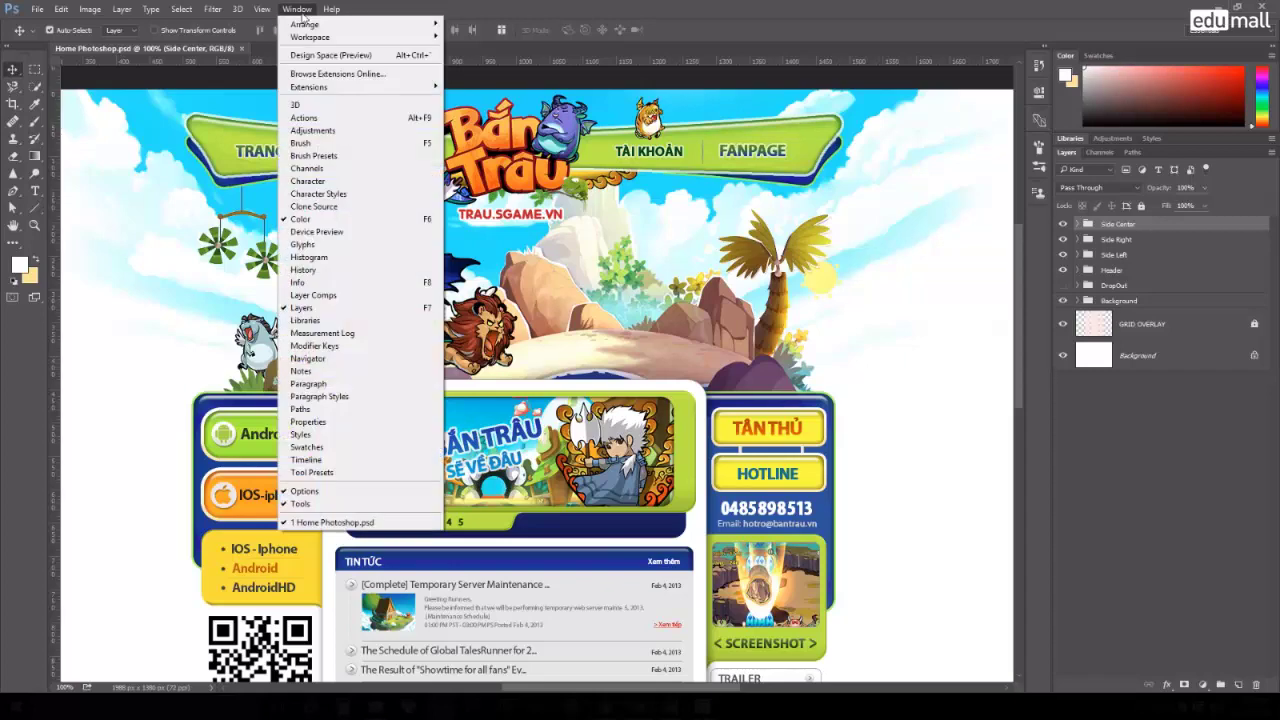
{"action": "left_click", "coordinate": [372, 121]}
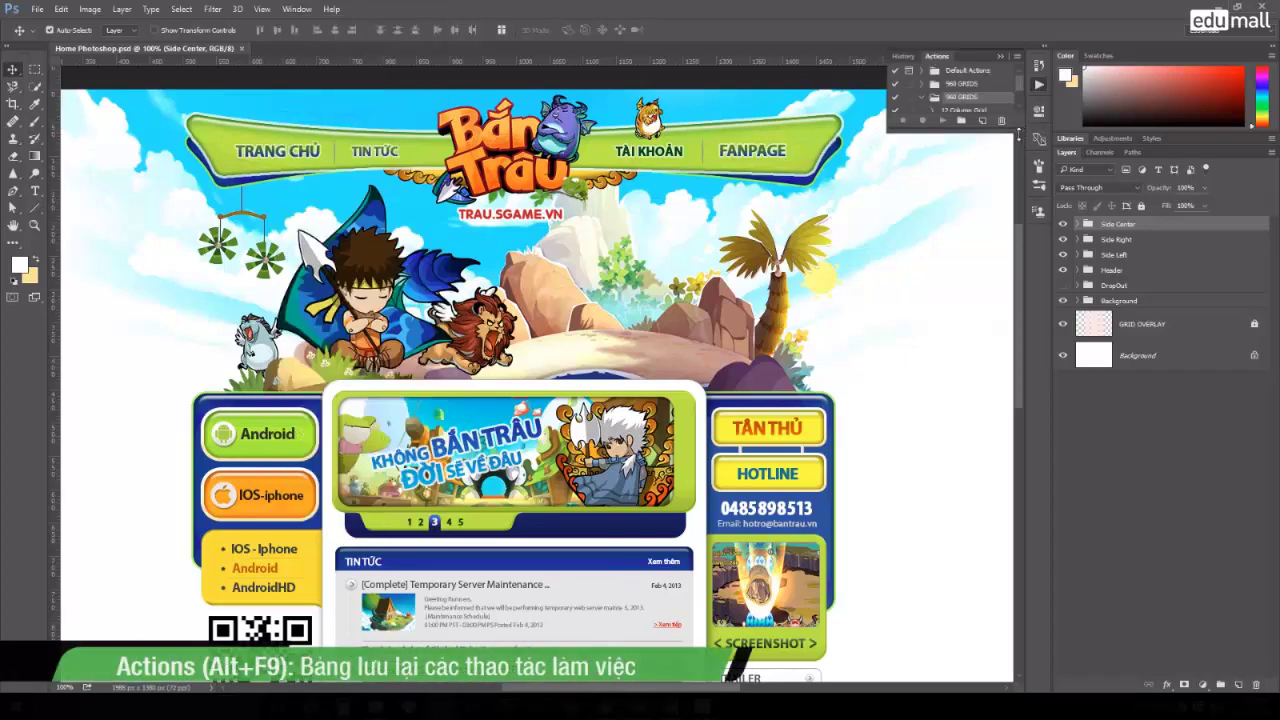
{"action": "left_click_drag", "start_coordinate": [1019, 133], "coordinate": [1019, 356]}
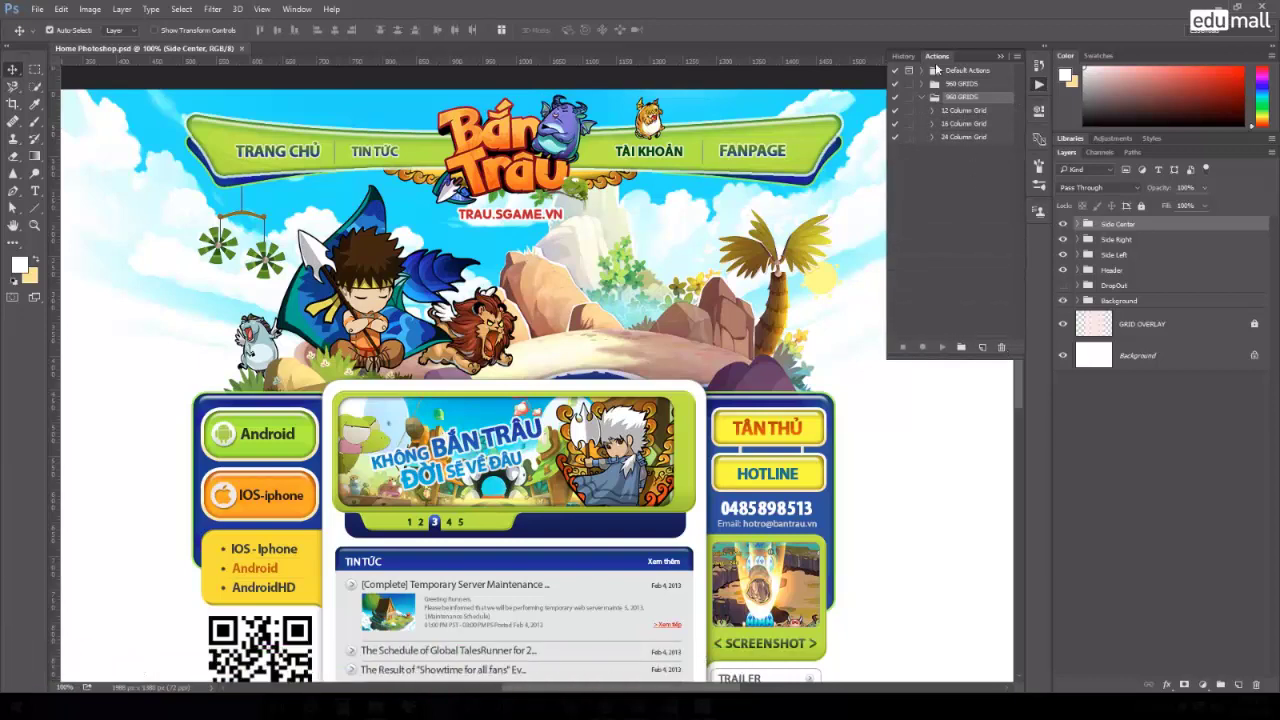
{"action": "left_click", "coordinate": [922, 97]}
{"action": "left_click", "coordinate": [922, 97]}
Inspect the 12 and 16 Column Grid actions and the 12 Column Grid's steps.
{"action": "left_click", "coordinate": [962, 112]}
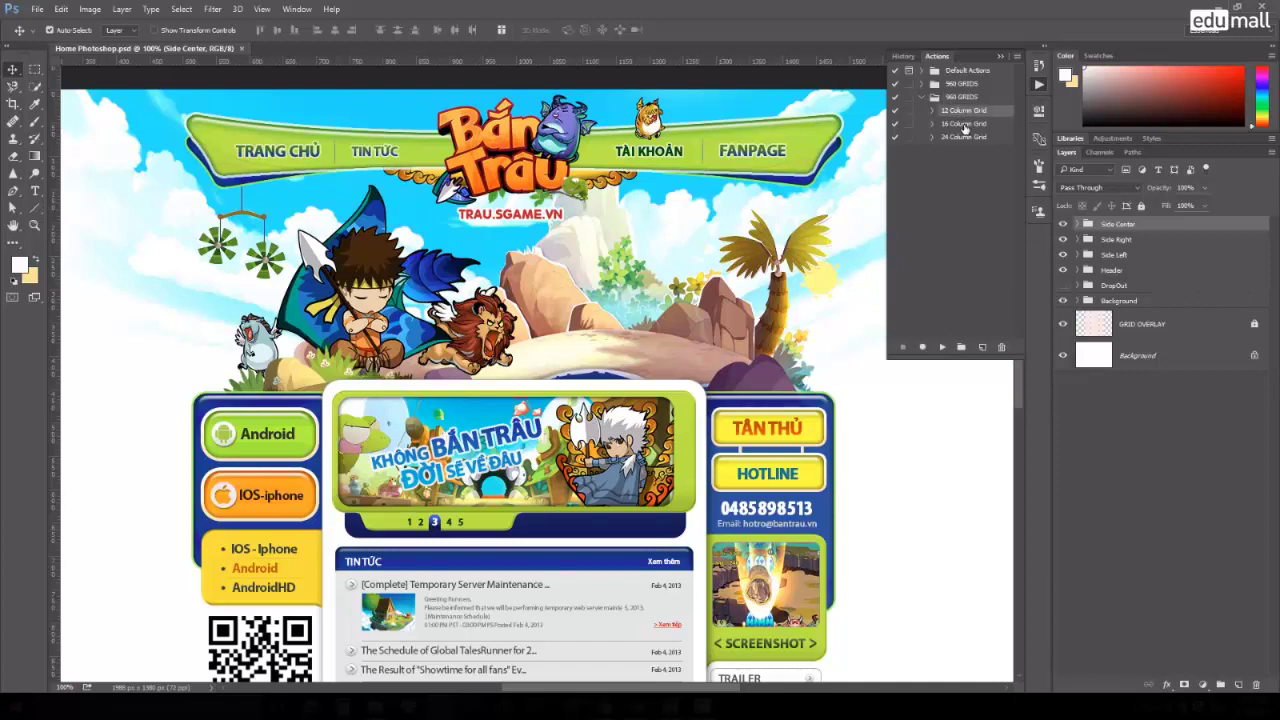
{"action": "left_click", "coordinate": [964, 124]}
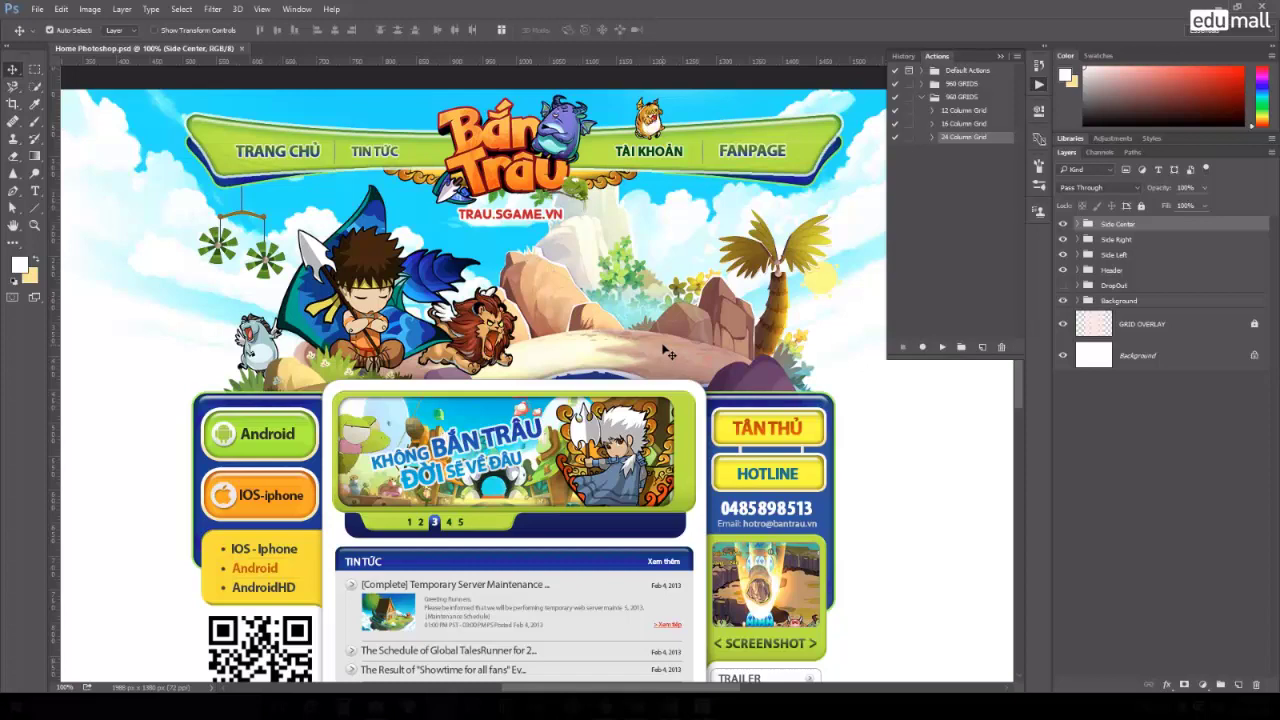
{"action": "left_click", "coordinate": [965, 110]}
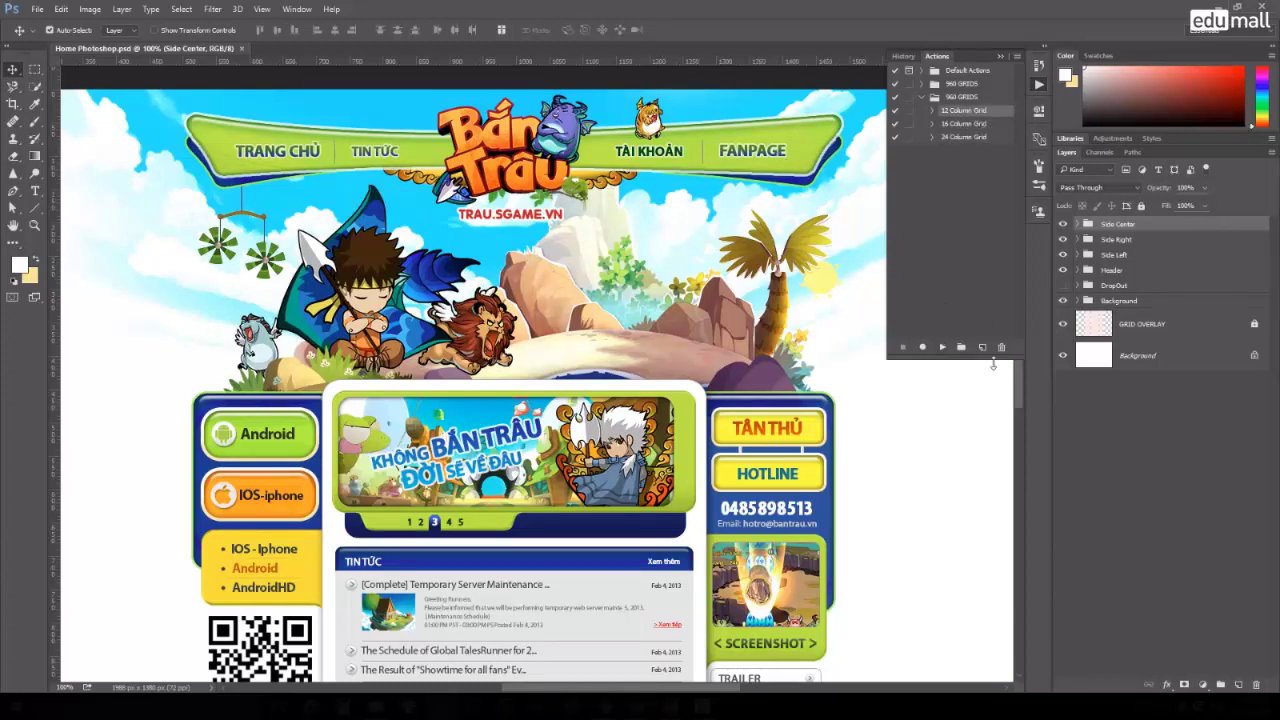
{"action": "left_click", "coordinate": [932, 111]}
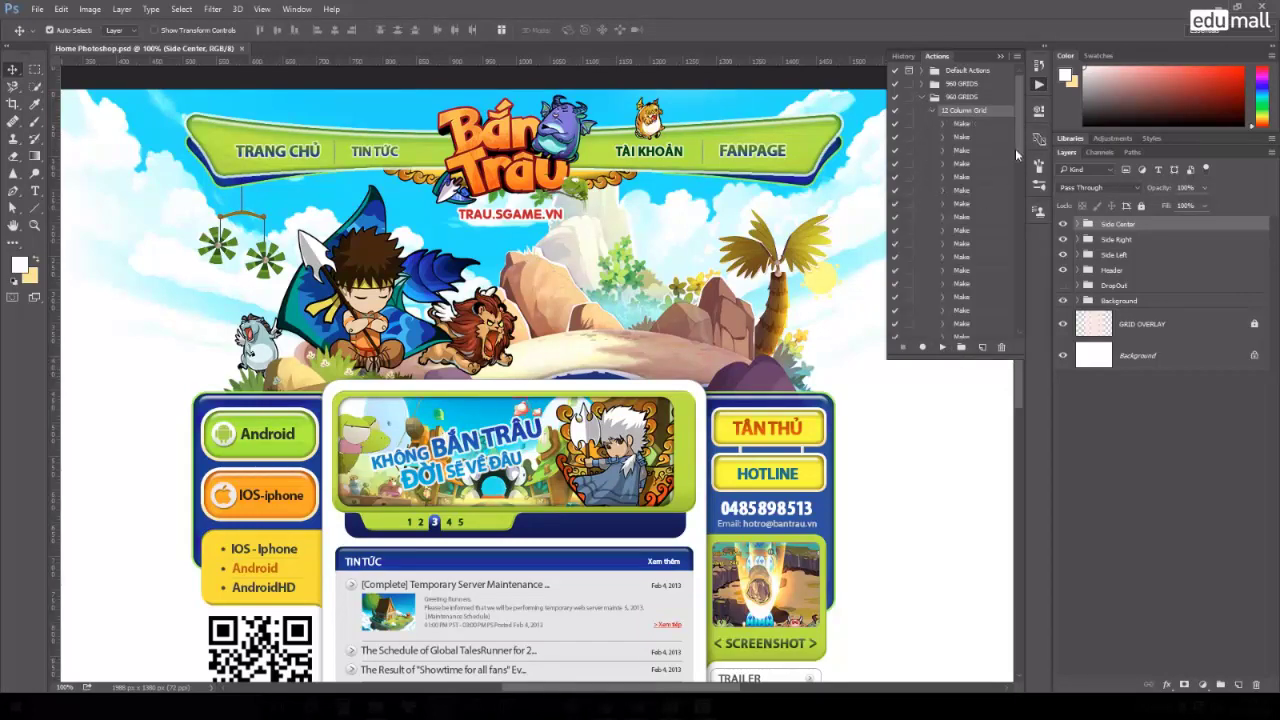
{"action": "left_click_drag", "start_coordinate": [1015, 148], "coordinate": [1009, 161]}
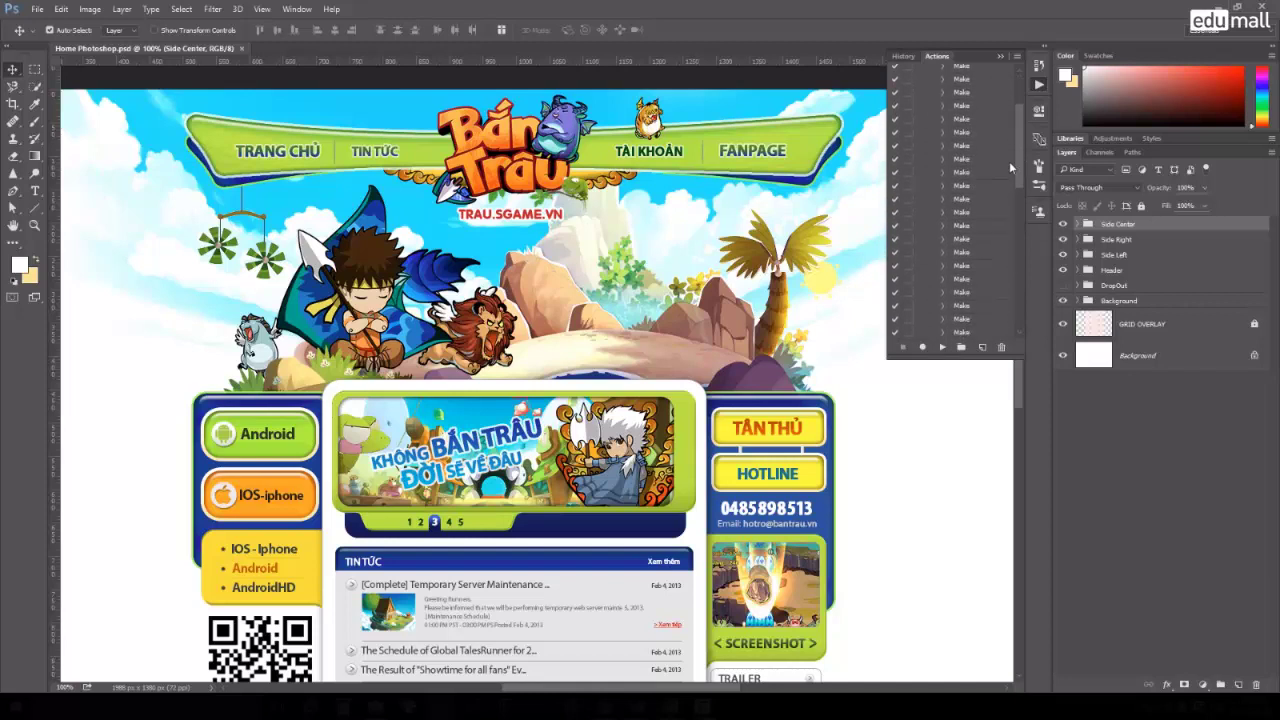
{"action": "left_click", "coordinate": [932, 110]}
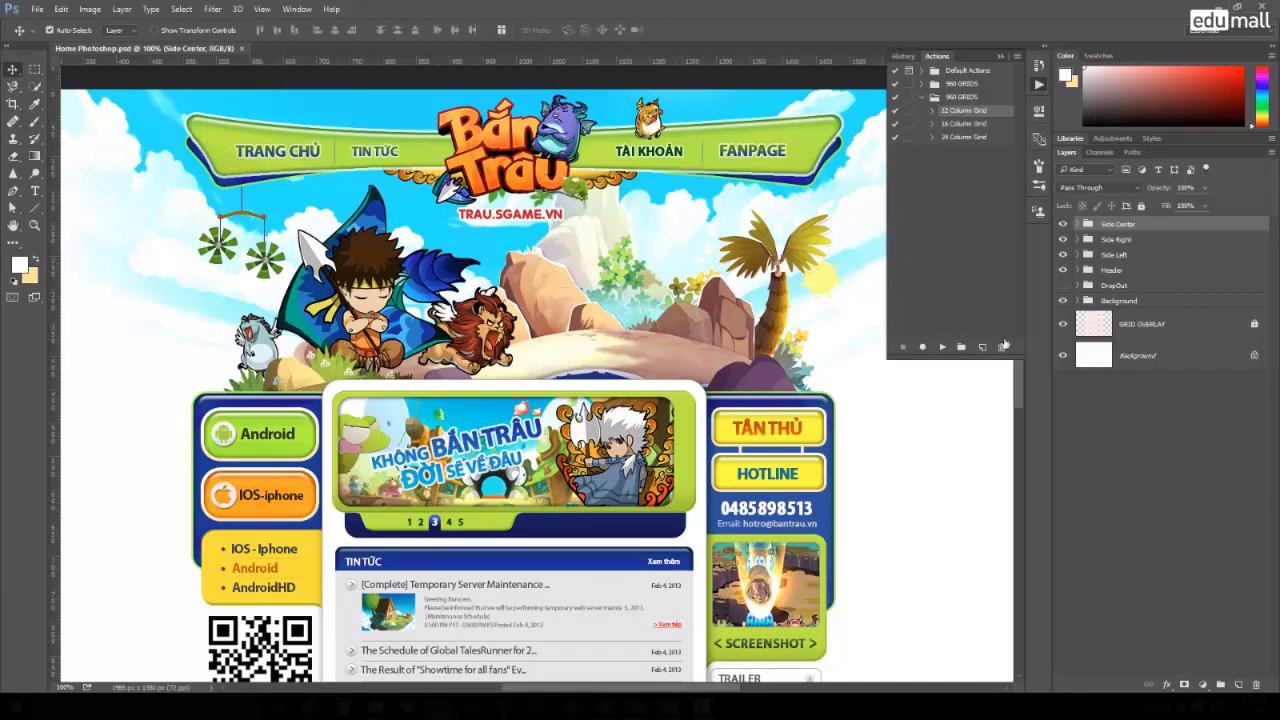
Run the 12 Column Grid action to create the 1020 x 700 px grid document.
{"action": "left_click", "coordinate": [942, 347]}
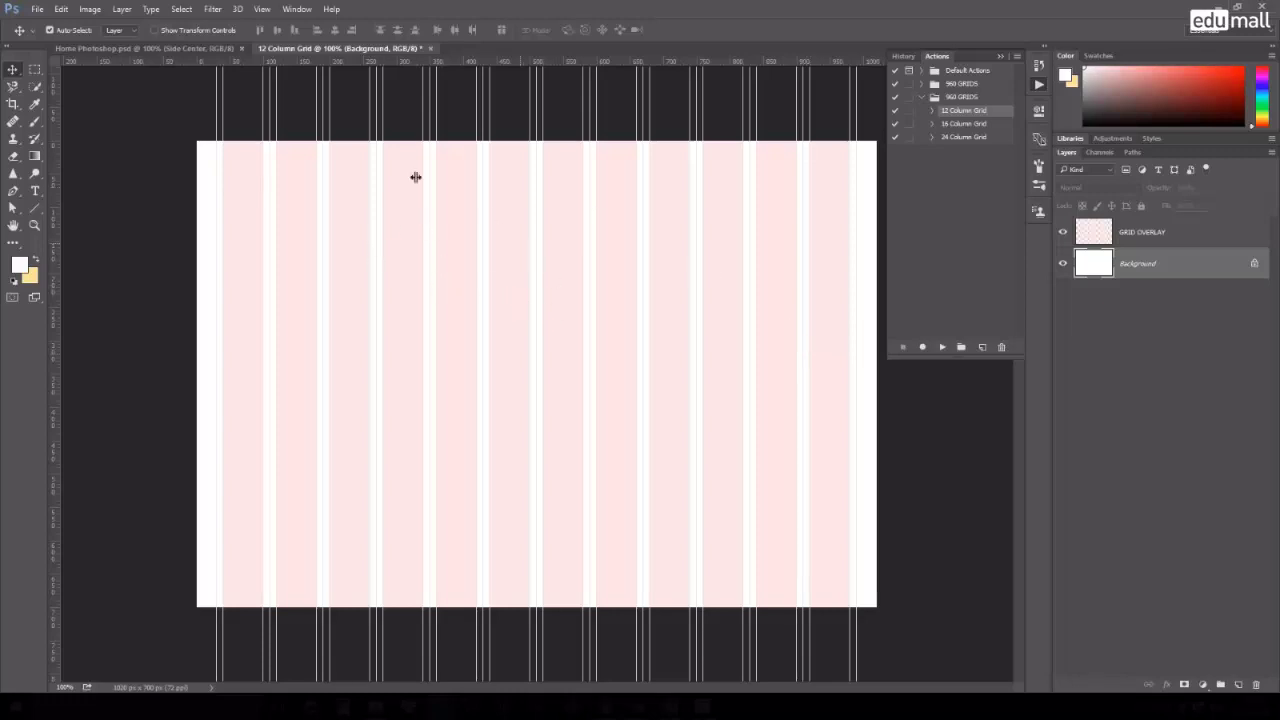
{"action": "left_click", "coordinate": [260, 10]}
{"action": "mouse_move", "coordinate": [300, 232]}
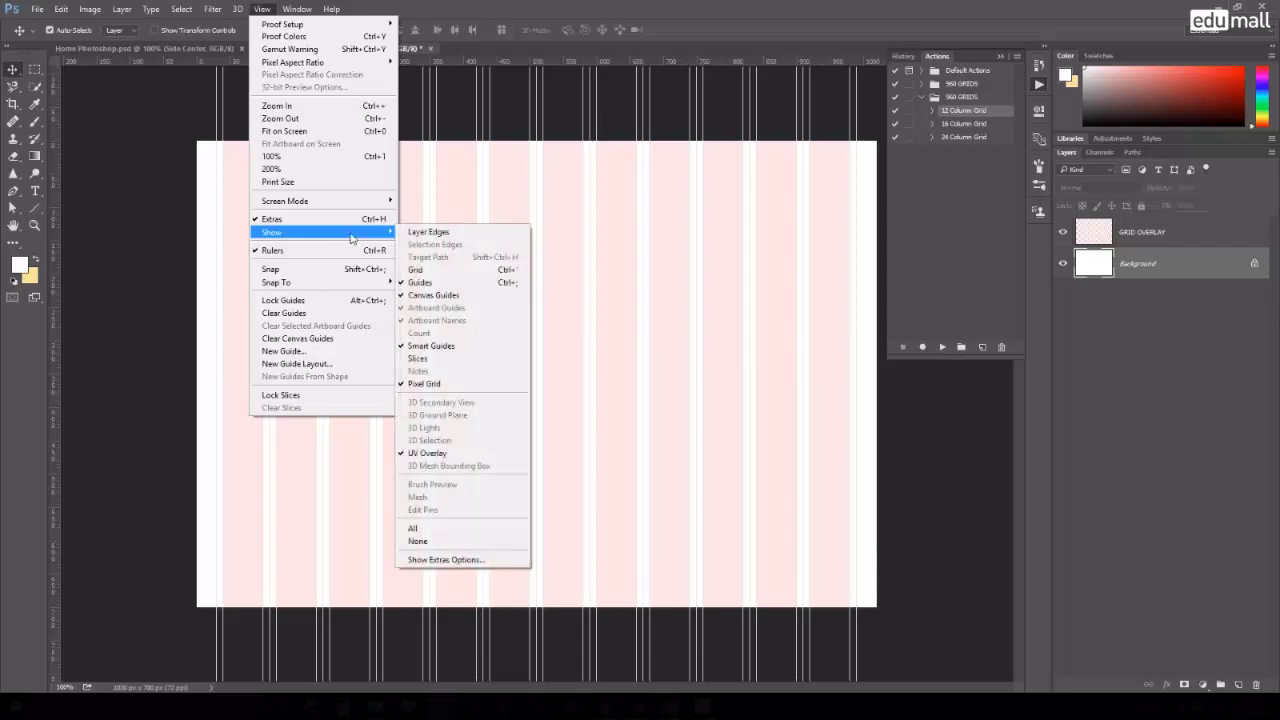
{"action": "left_click", "coordinate": [446, 283]}
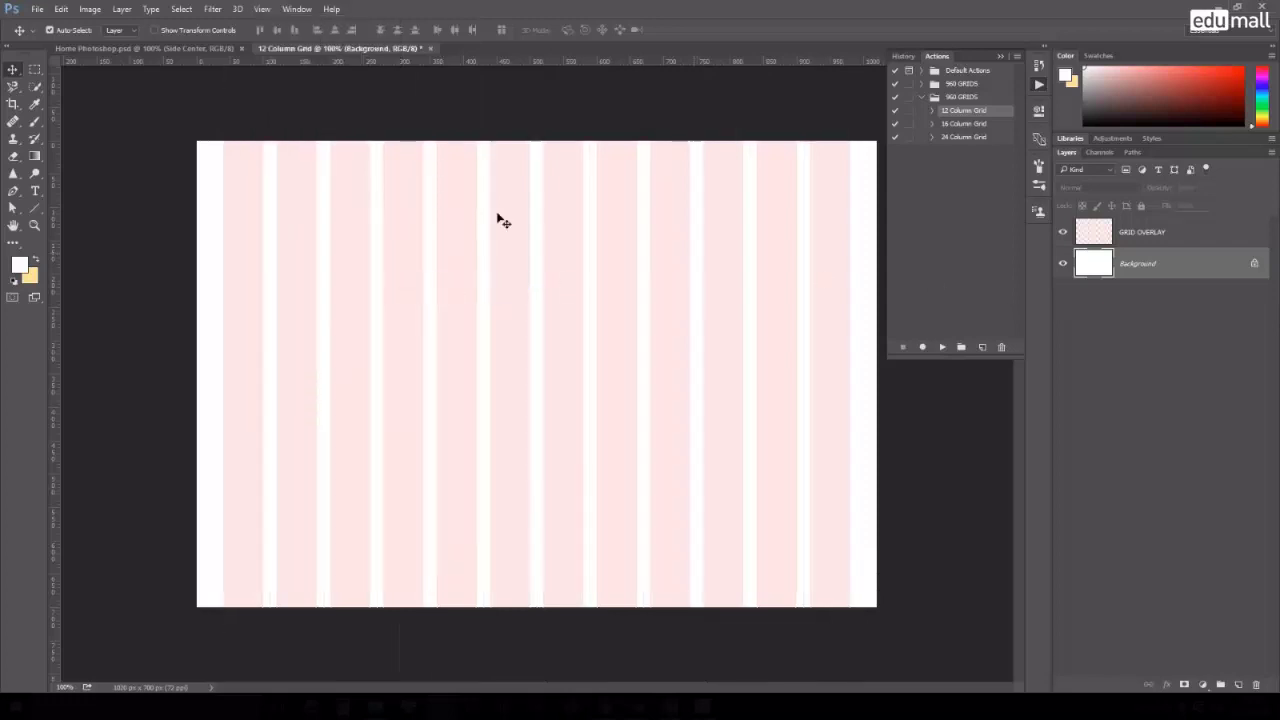
{"action": "left_click", "coordinate": [1160, 240]}
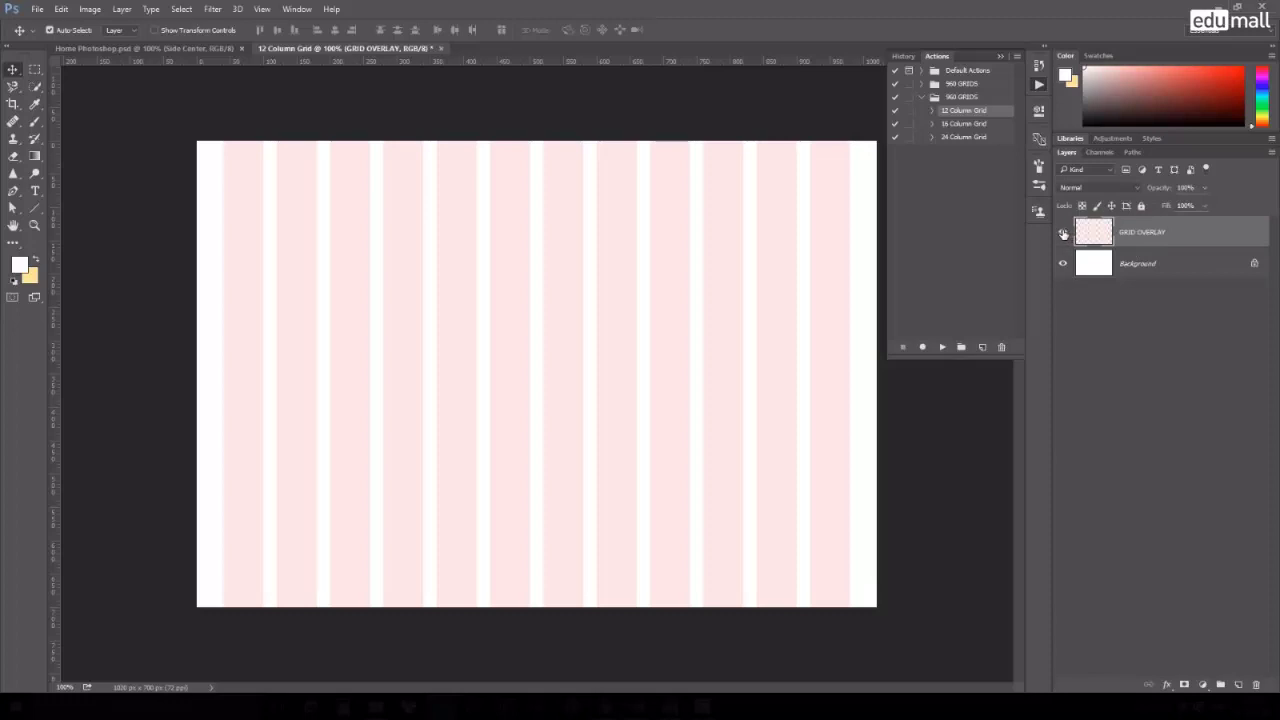
{"action": "left_click", "coordinate": [1063, 233]}
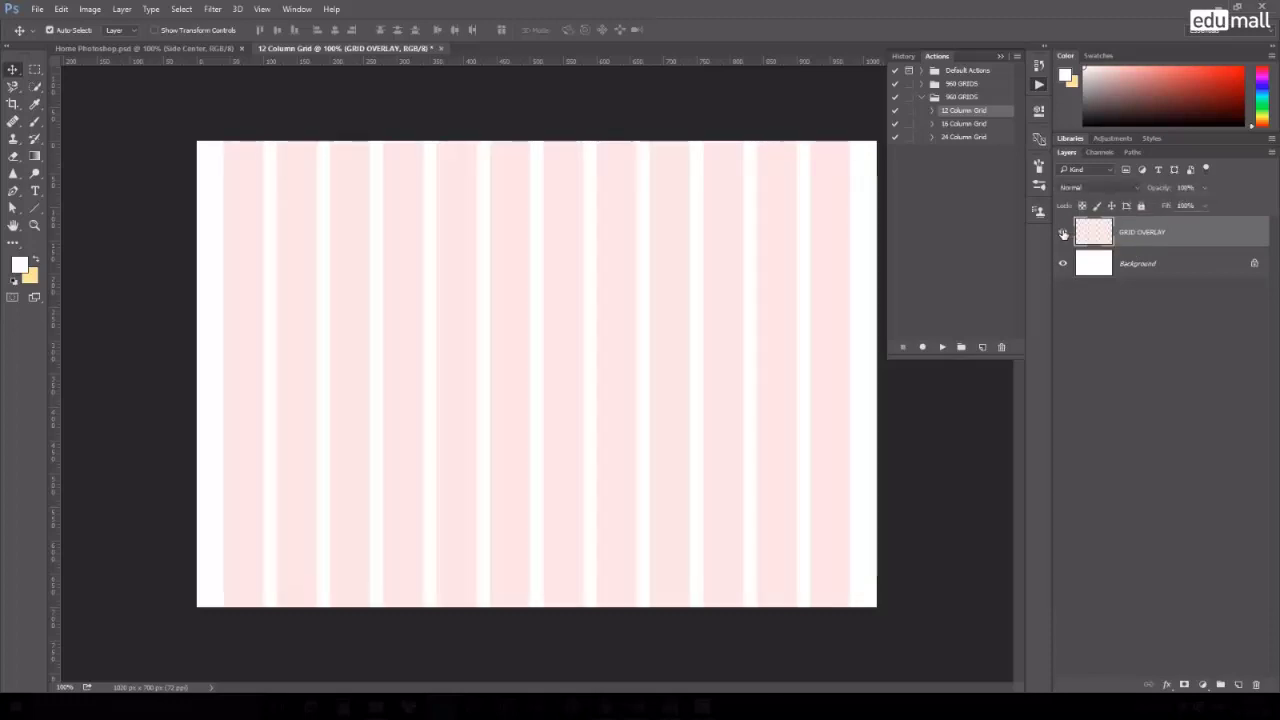
{"action": "left_click", "coordinate": [1063, 233]}
{"action": "left_click", "coordinate": [1136, 270]}
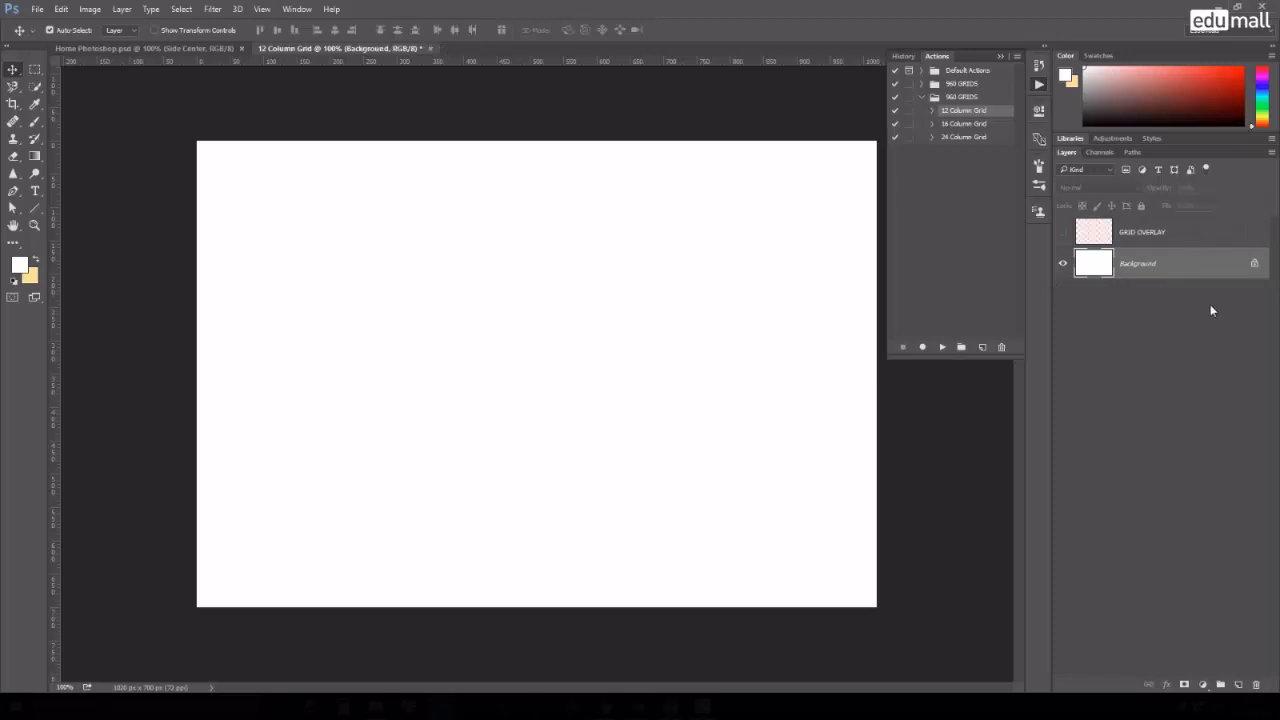
Show the pink GRID OVERLAY columns and the vertical column guides.
{"action": "left_click", "coordinate": [260, 10]}
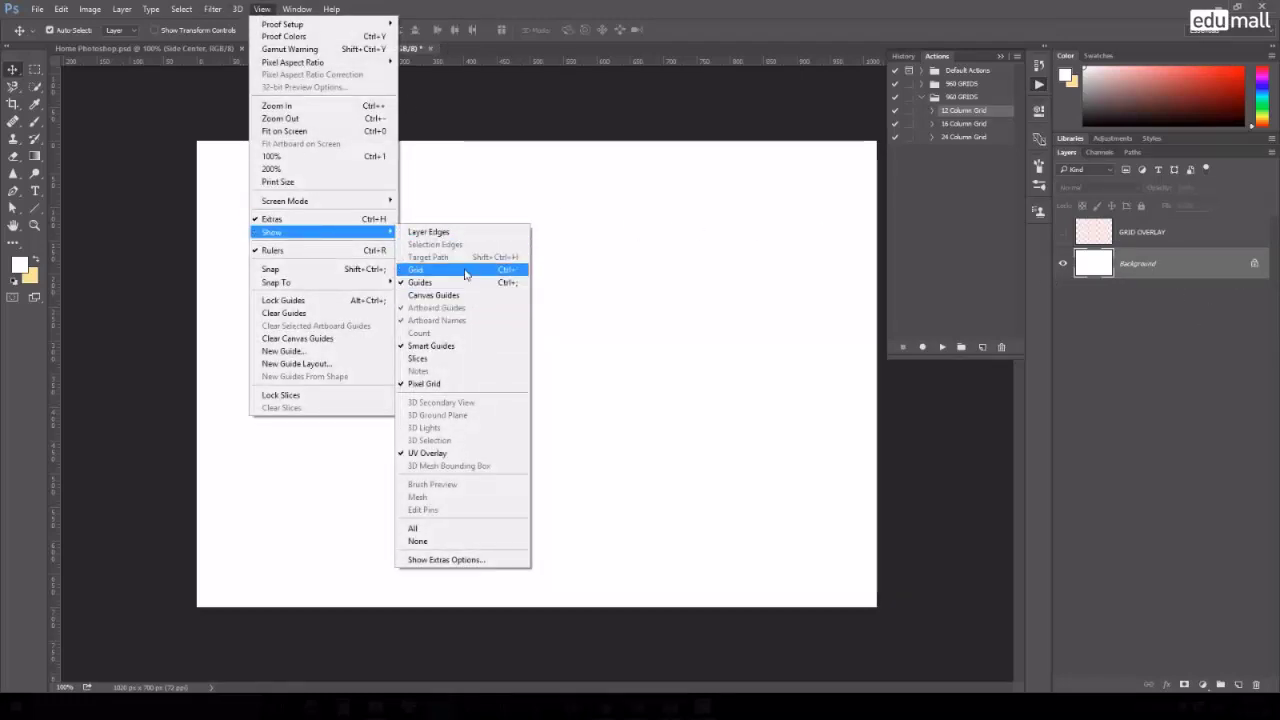
{"action": "mouse_move", "coordinate": [272, 232]}
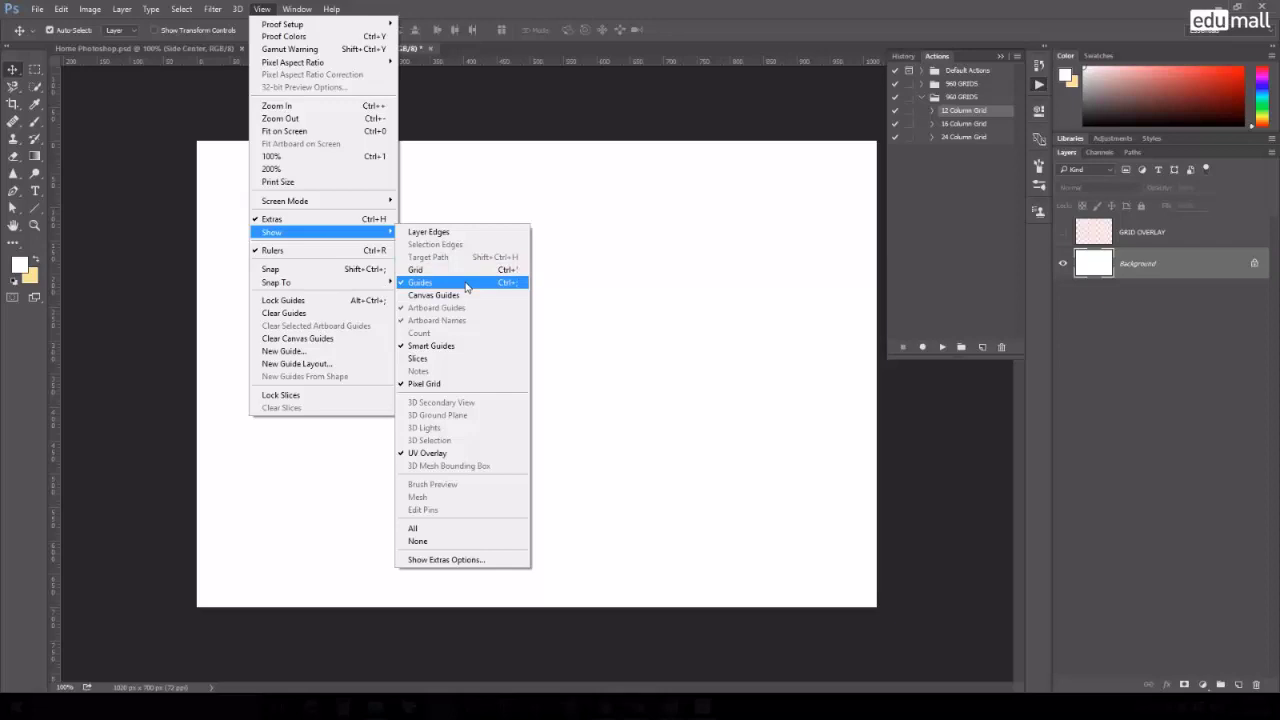
{"action": "left_click", "coordinate": [466, 283]}
{"action": "left_click", "coordinate": [1063, 232]}
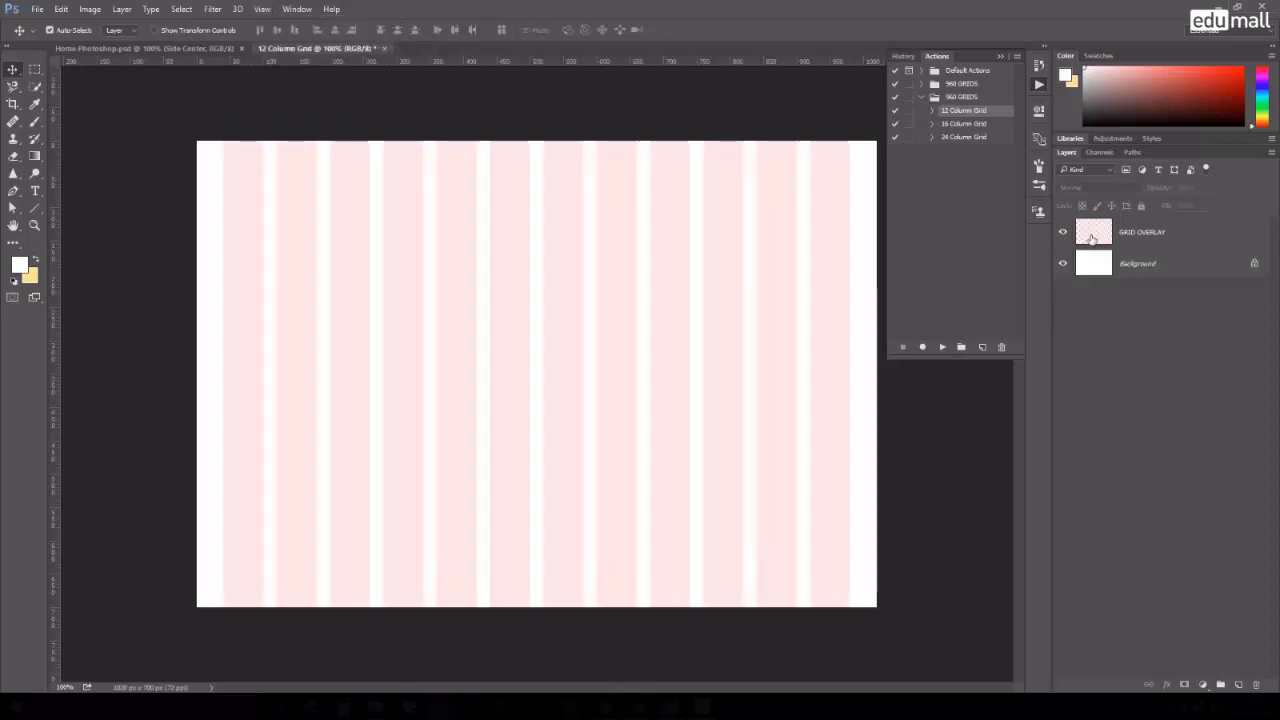
{"action": "left_click", "coordinate": [1136, 236]}
{"action": "key", "text": "ctrl"}
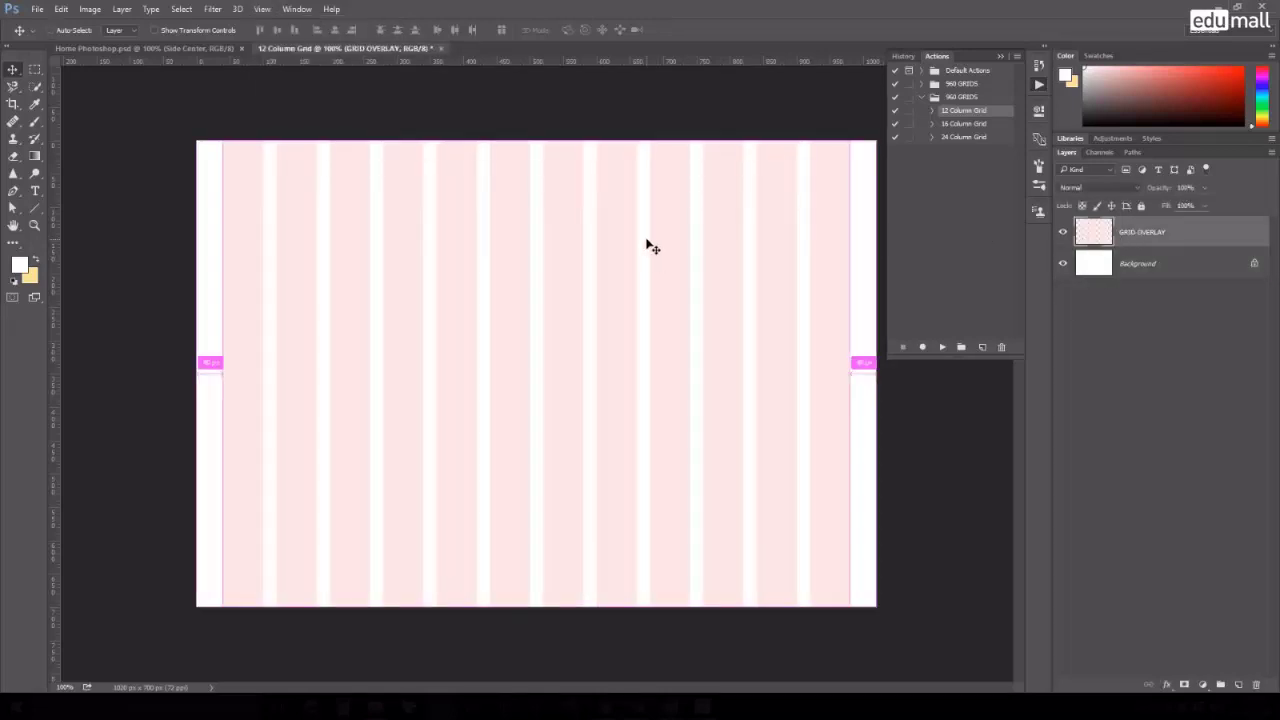
{"action": "key", "text": "ctrl+semicolon"}
{"action": "key", "text": "ctrl+minus"}
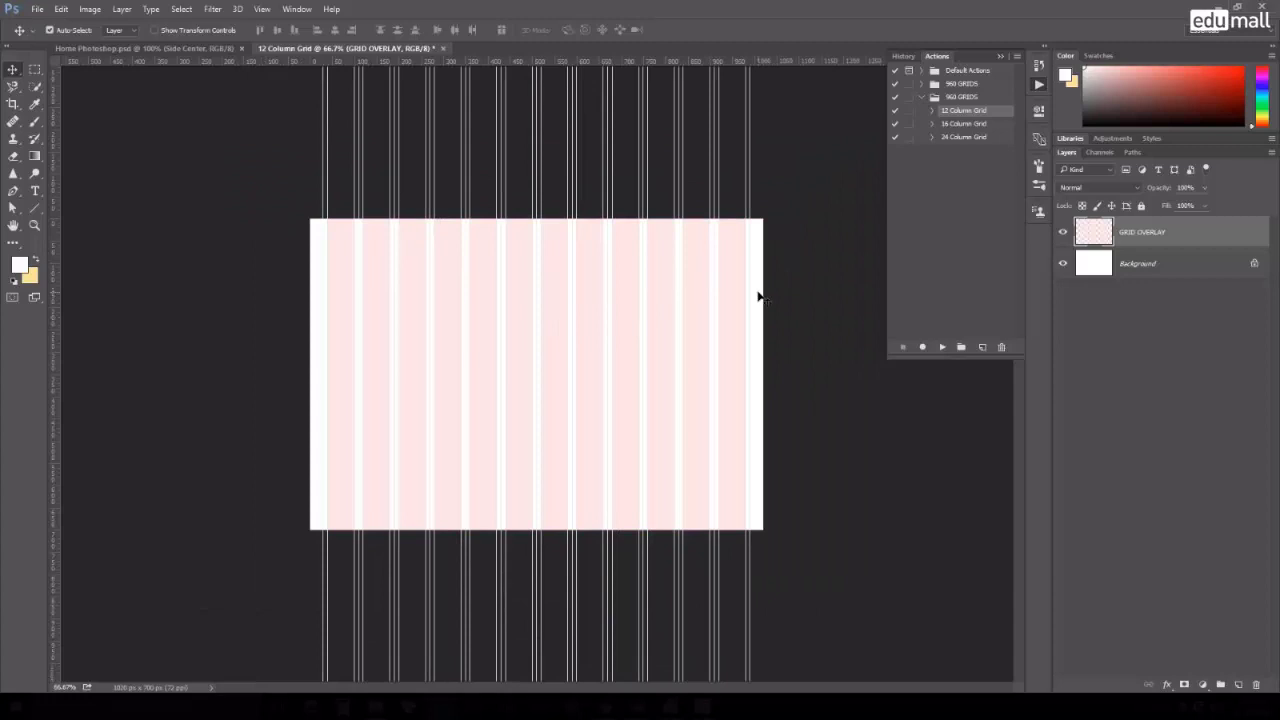
Review the image size without changes and collapse the History and Actions panels.
{"action": "left_click", "coordinate": [90, 9]}
{"action": "left_click", "coordinate": [118, 106]}
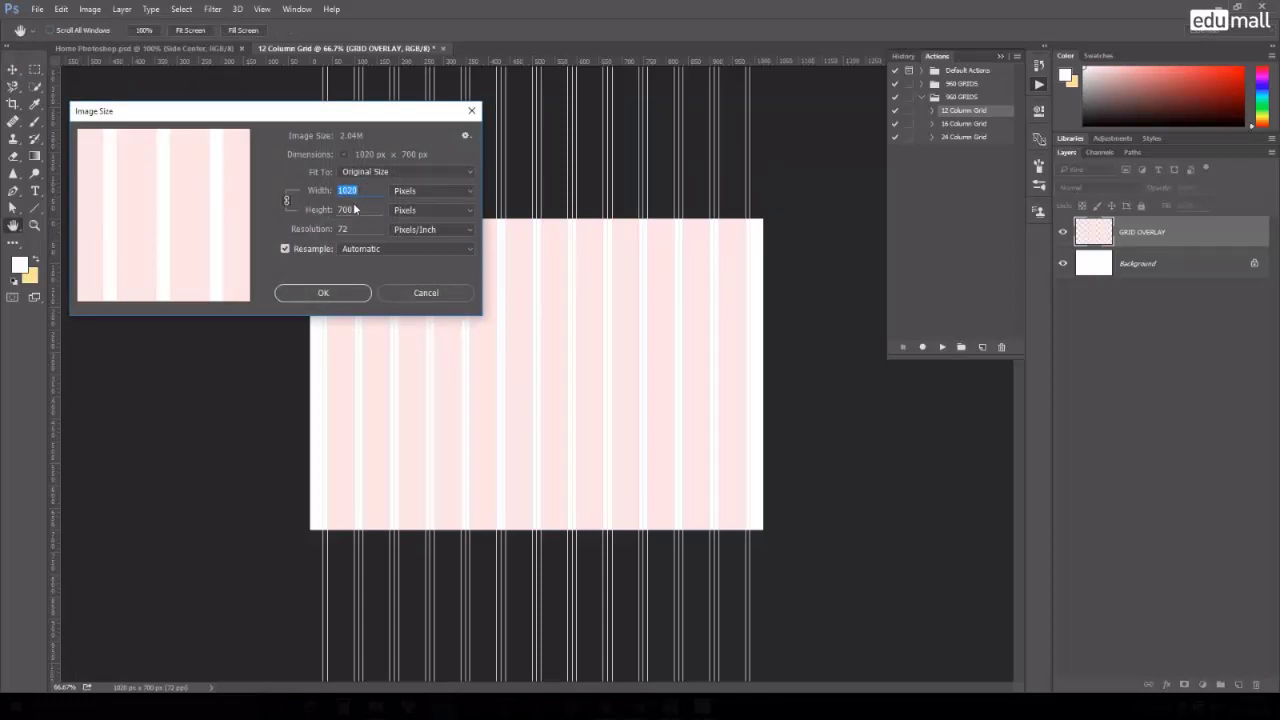
{"action": "left_click", "coordinate": [458, 296]}
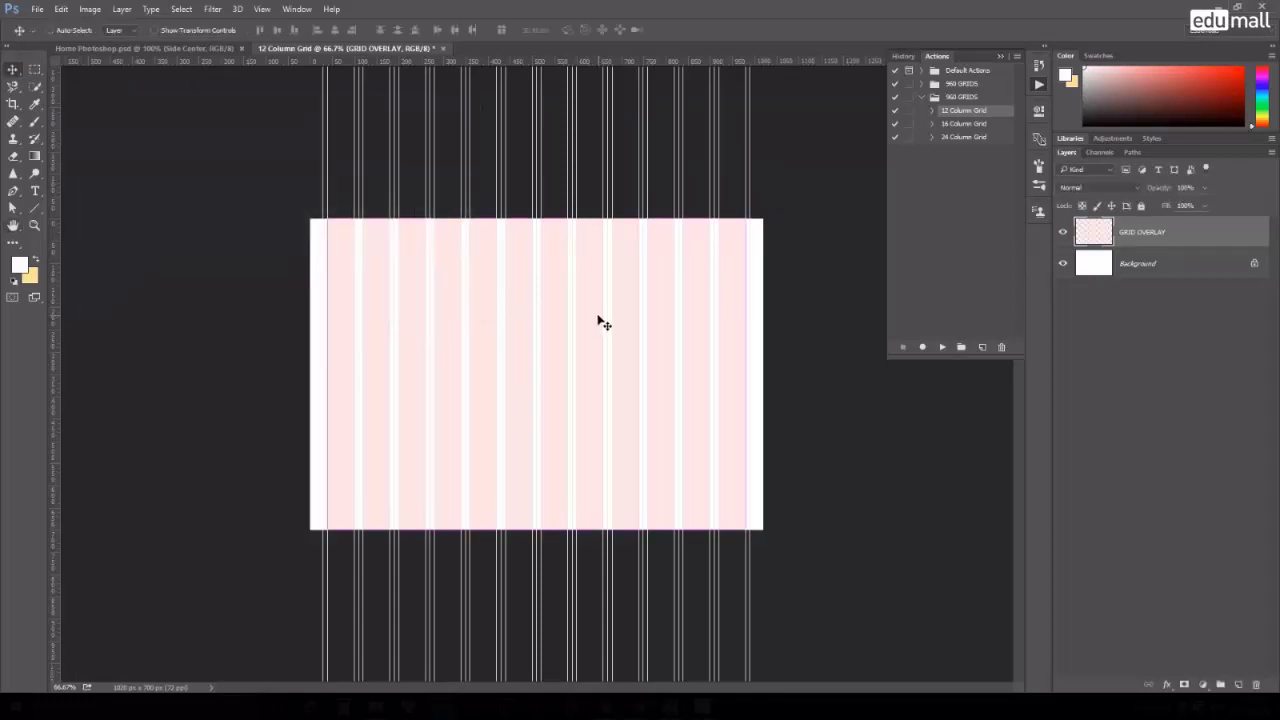
{"action": "key", "text": "ctrl+1"}
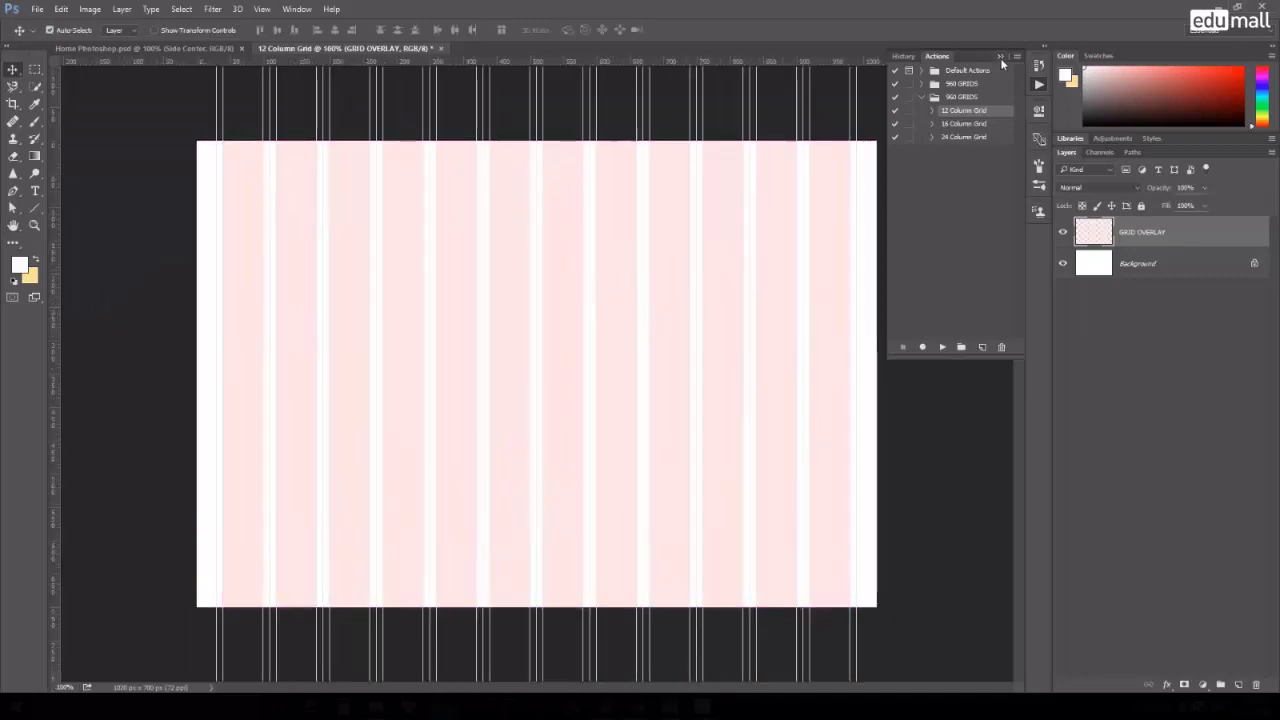
{"action": "left_click", "coordinate": [1001, 57]}
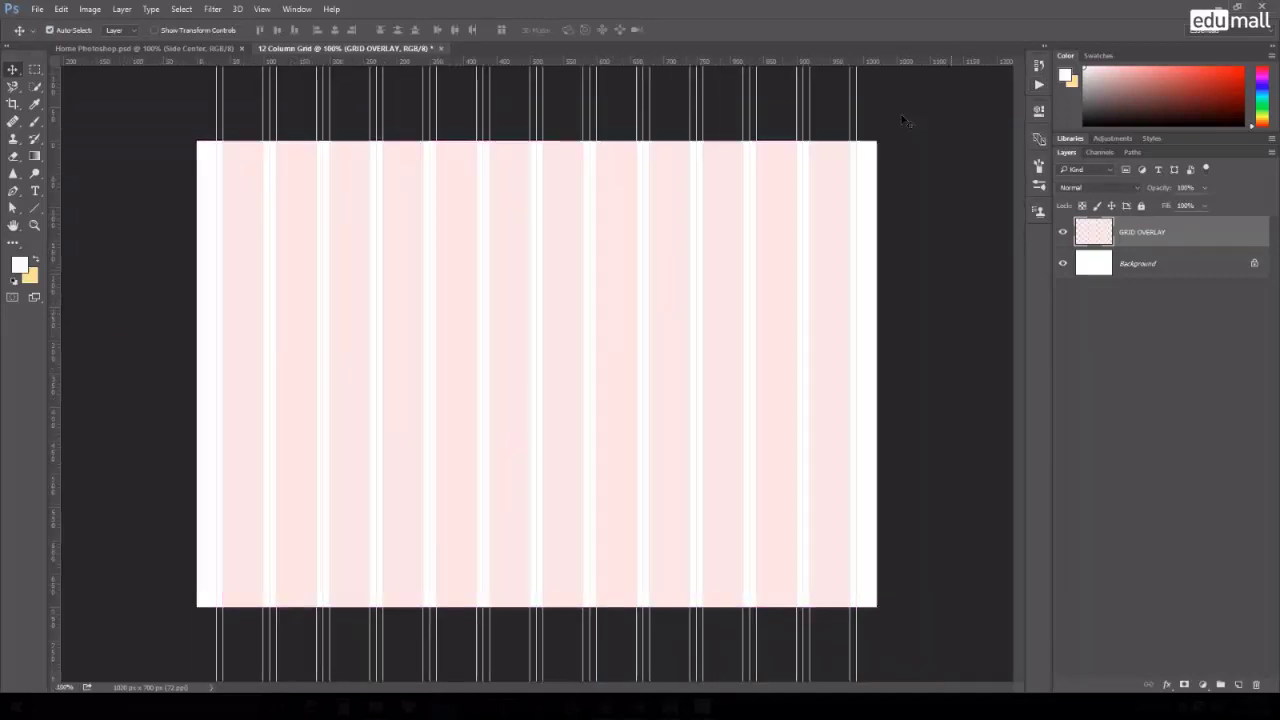
{"action": "left_click", "coordinate": [35, 70]}
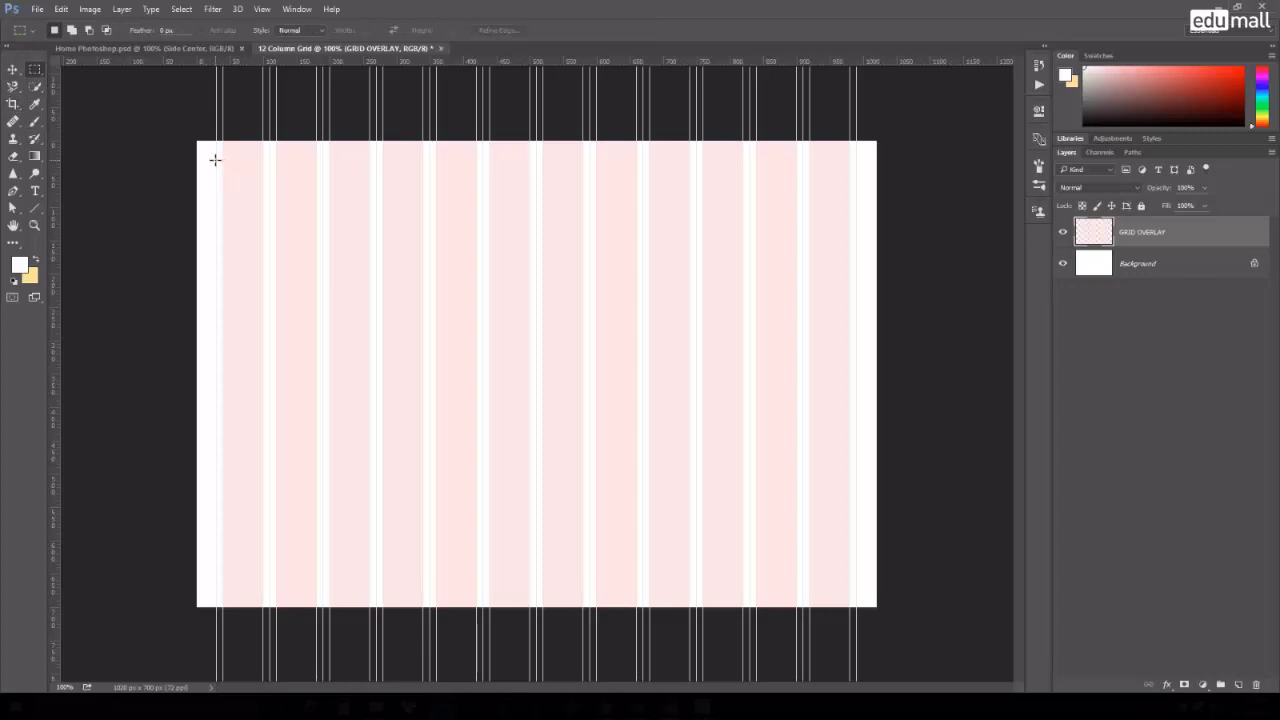
{"action": "left_click_drag", "start_coordinate": [215, 160], "coordinate": [854, 271]}
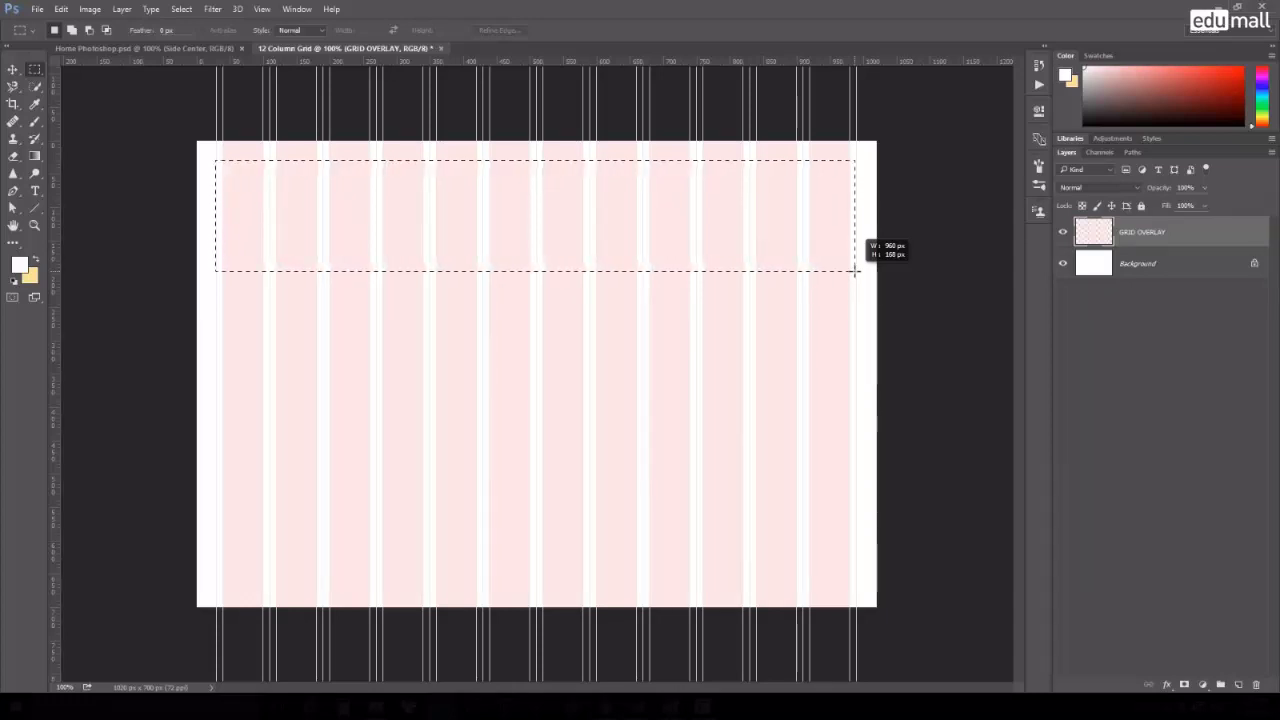
{"action": "left_click_drag", "start_coordinate": [855, 270], "coordinate": [855, 270]}
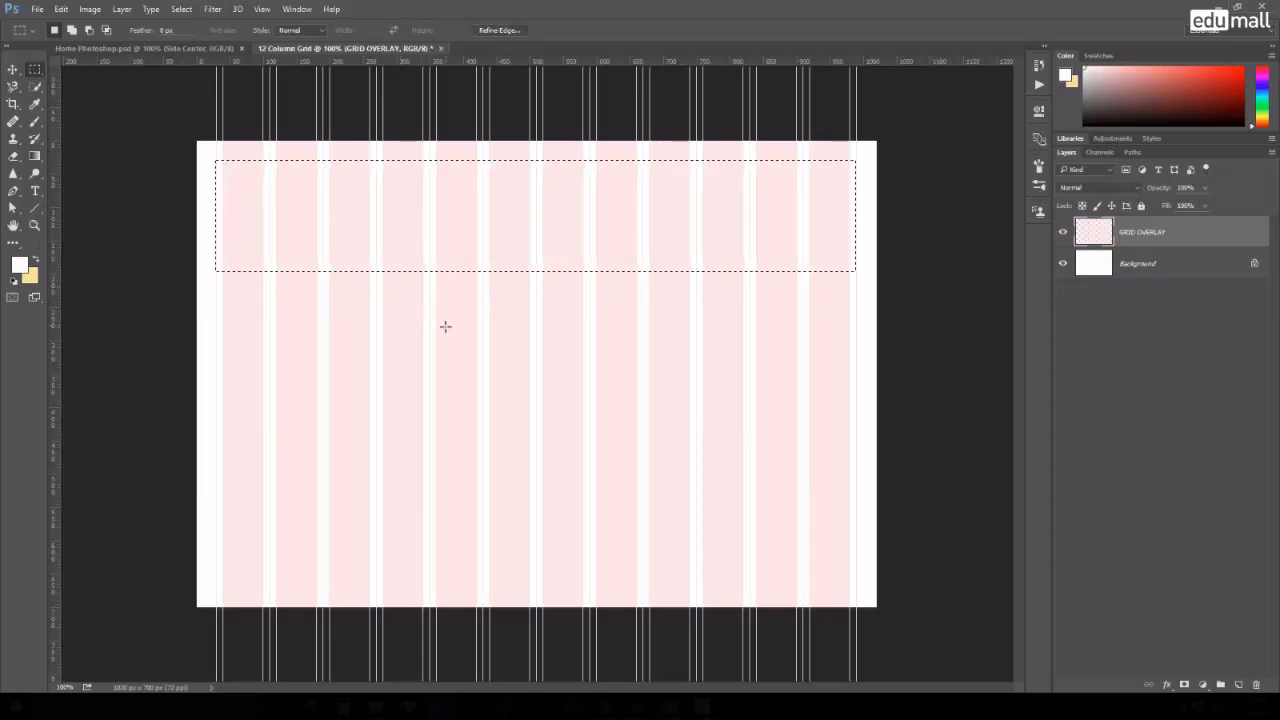
{"action": "key", "text": "ctrl+d"}
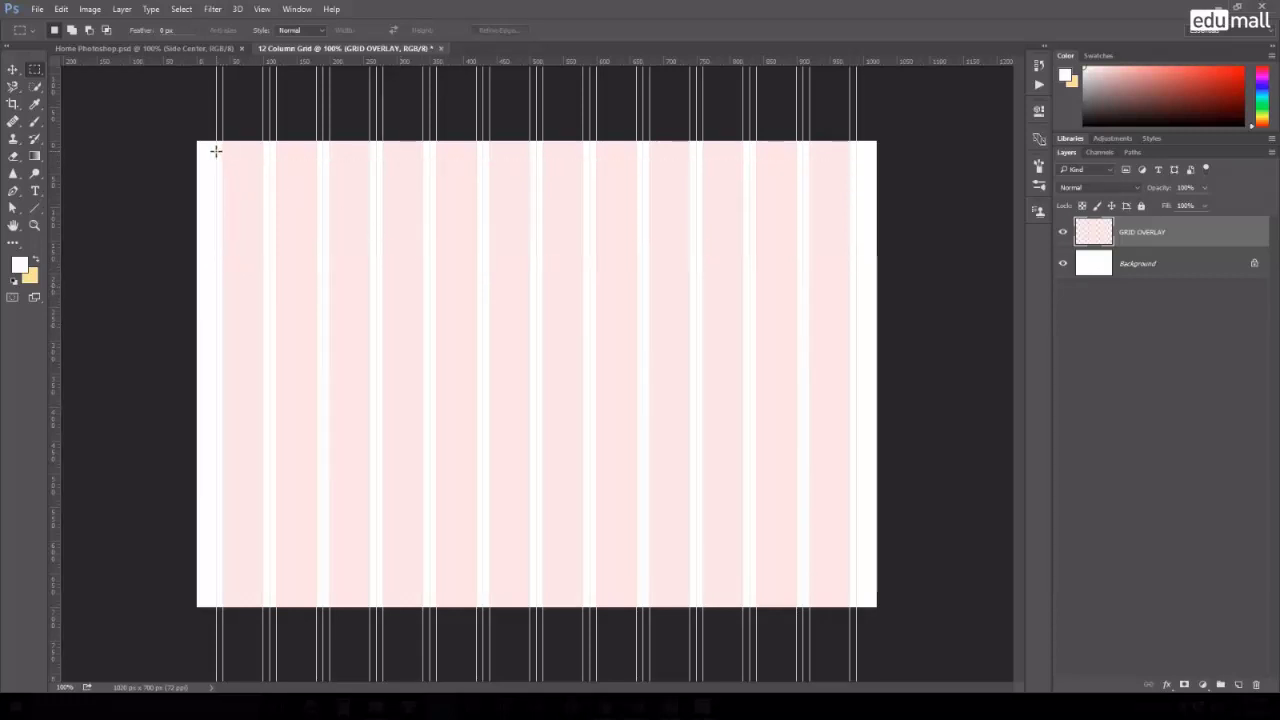
{"action": "left_click_drag", "start_coordinate": [215, 151], "coordinate": [855, 339]}
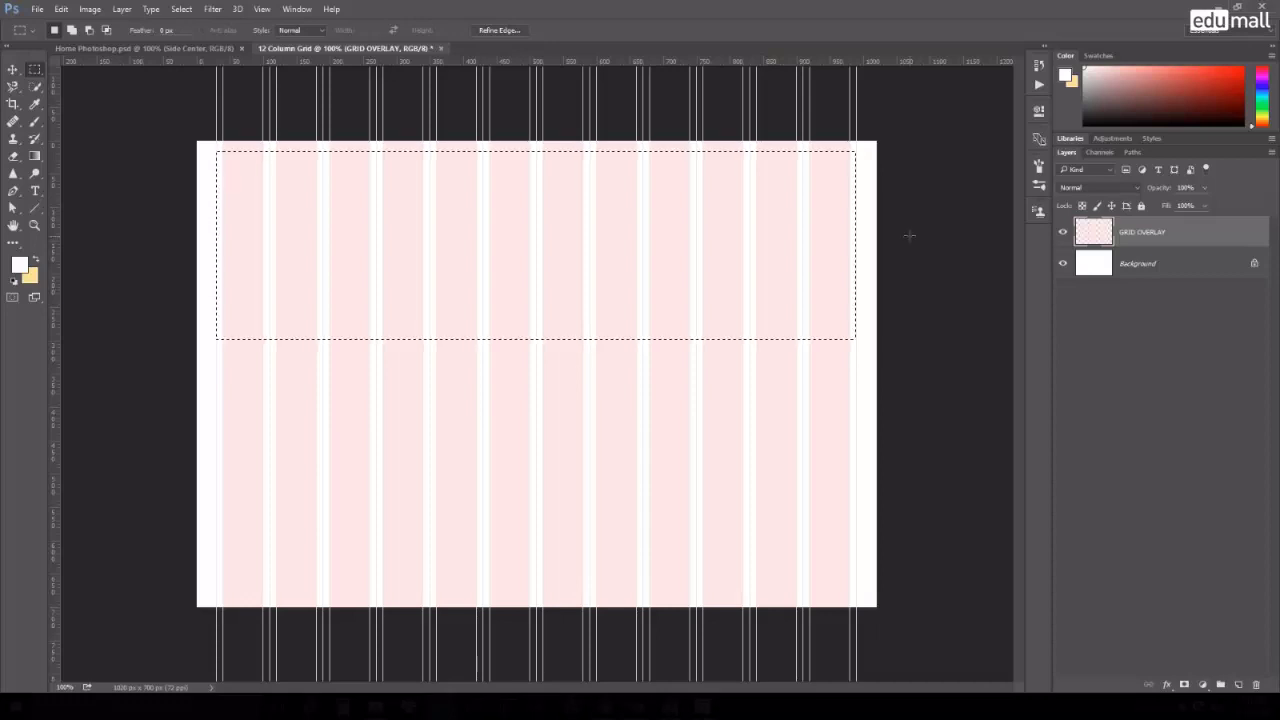
{"action": "key", "text": "ctrl+d"}
Hide the pink GRID OVERLAY layer and cancel out of Save As.
{"action": "left_click", "coordinate": [1064, 232]}
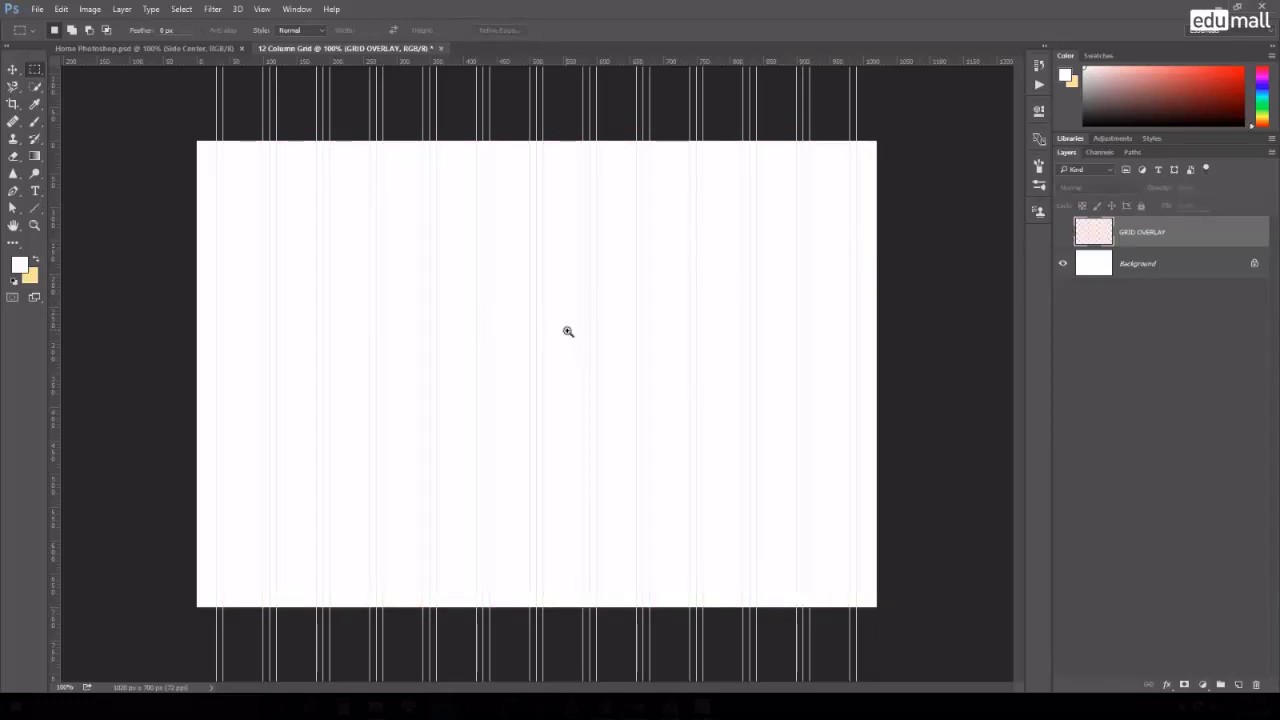
{"action": "key", "text": "ctrl+minus"}
{"action": "key", "text": "ctrl+minus"}
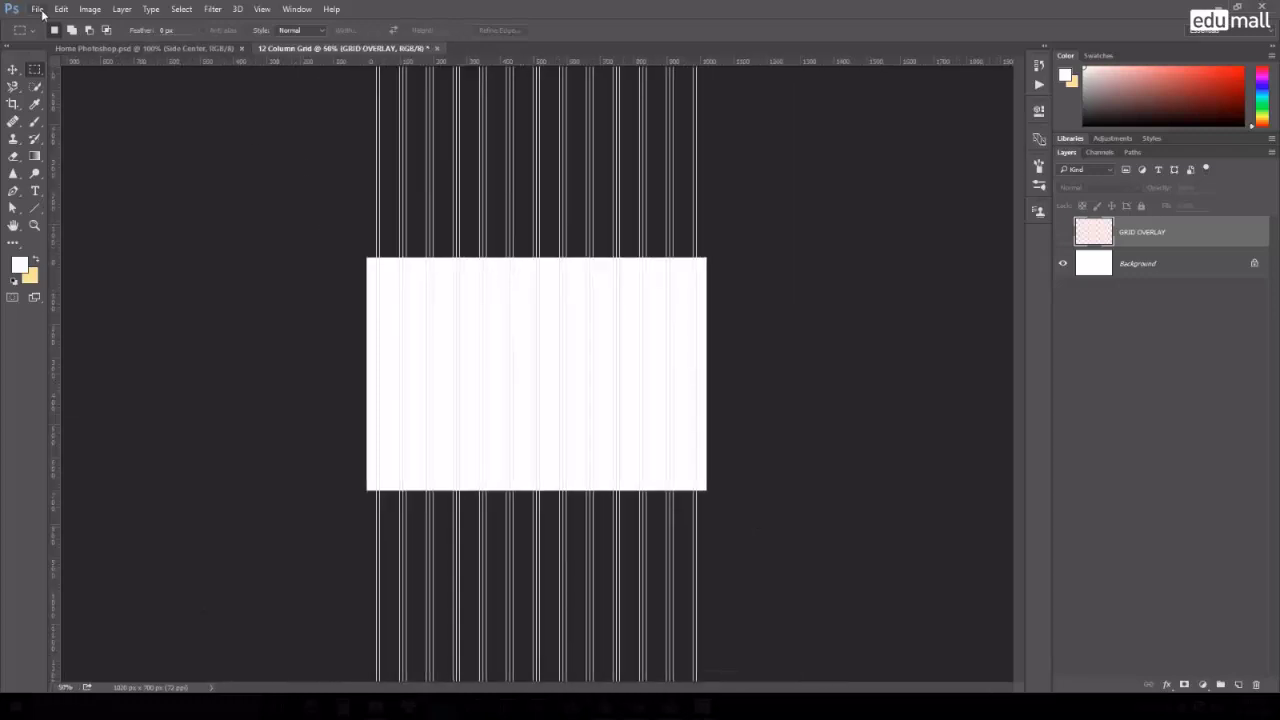
{"action": "left_click", "coordinate": [37, 9]}
{"action": "left_click", "coordinate": [80, 144]}
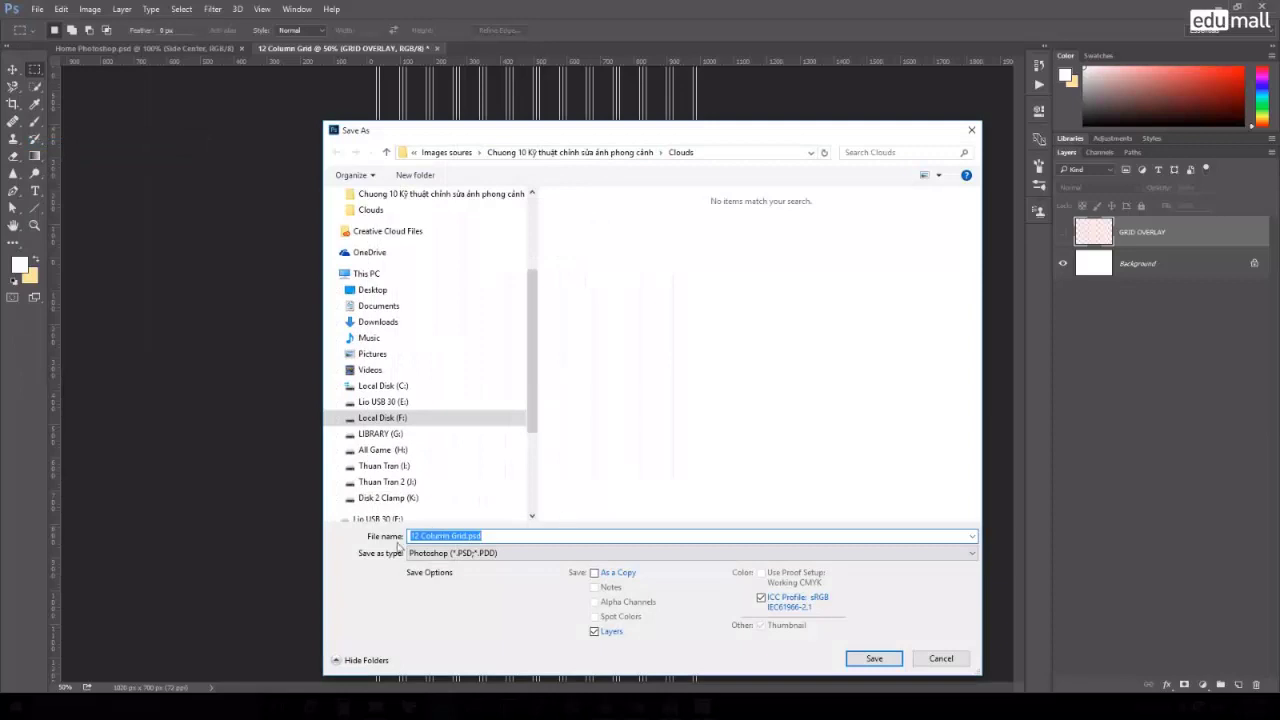
{"action": "left_click", "coordinate": [941, 658]}
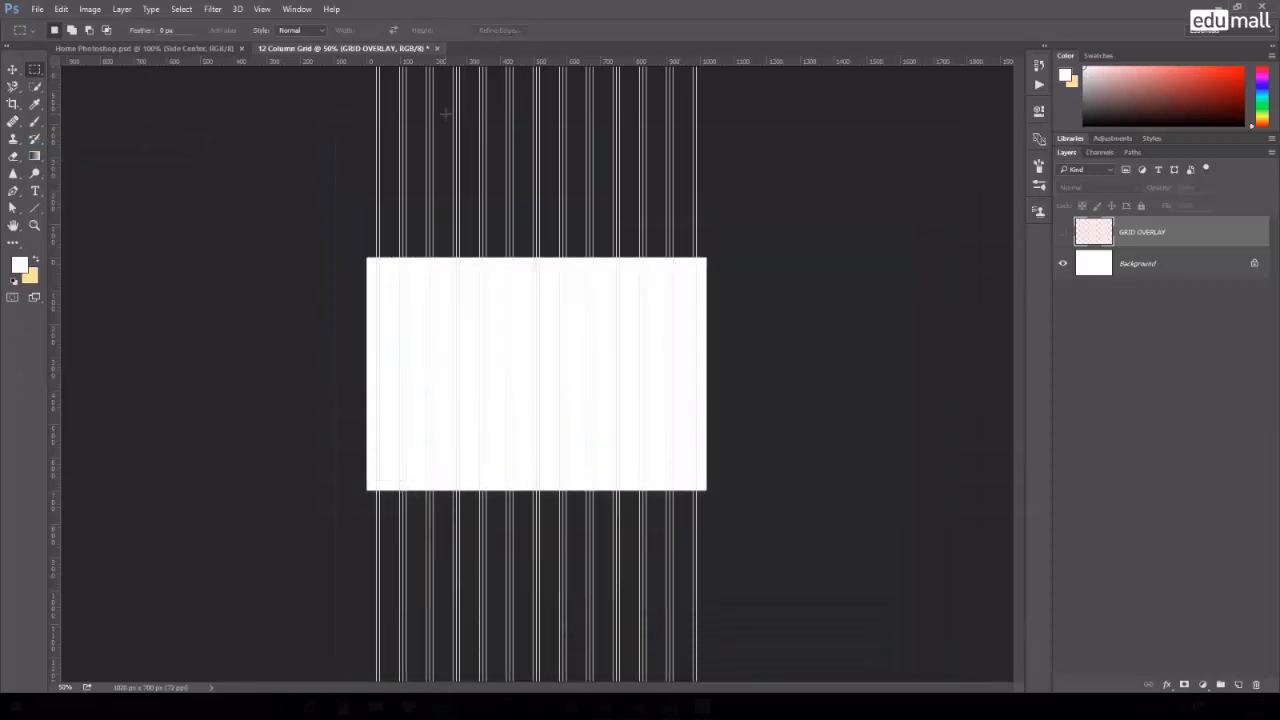
Zoom the canvas to 50% and drag a thin strip along its top.
{"action": "left_click", "coordinate": [580, 326], "text": "ctrl"}
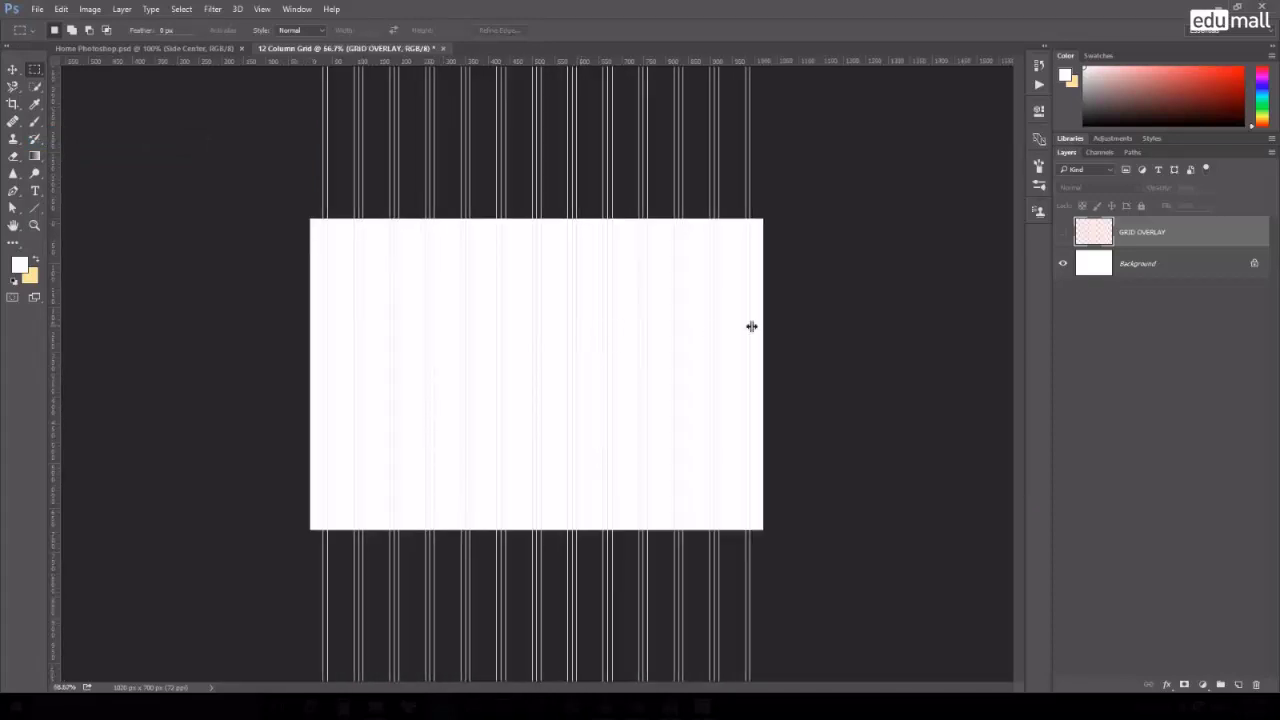
{"action": "left_click", "coordinate": [559, 276]}
{"action": "left_click", "coordinate": [586, 288], "text": "alt"}
{"action": "left_click", "coordinate": [617, 312], "text": "alt"}
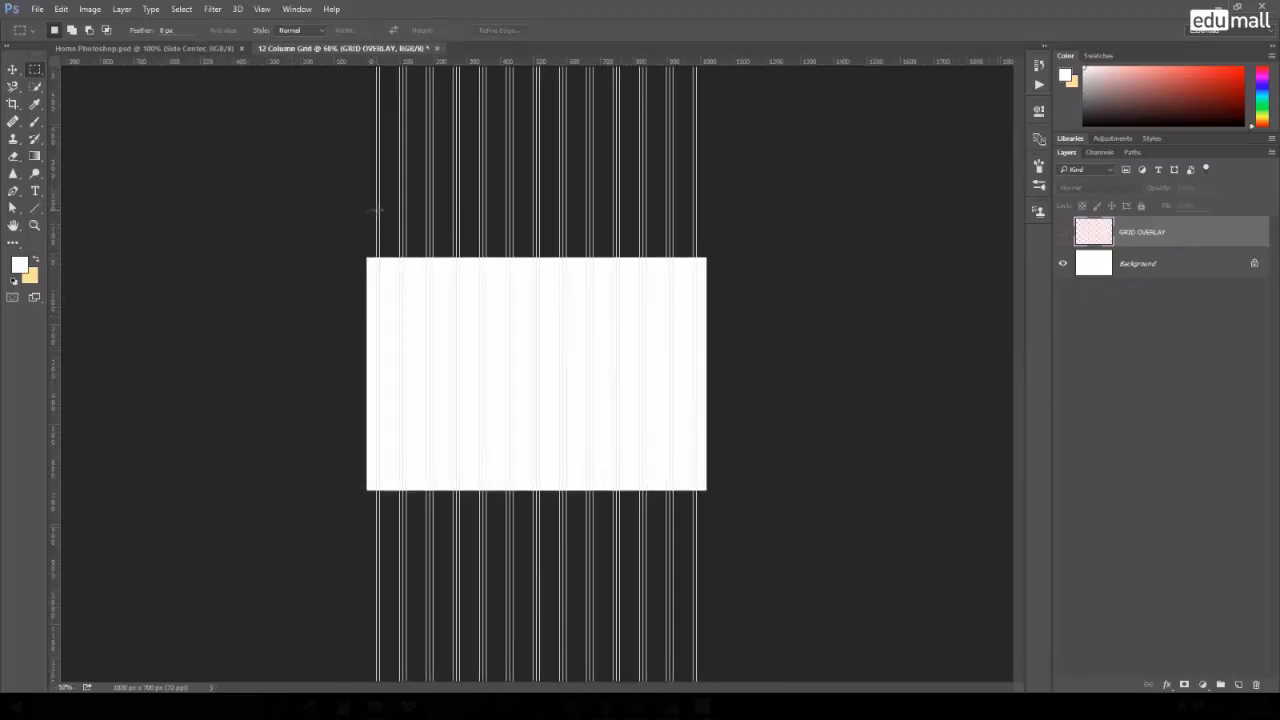
{"action": "mouse_move", "coordinate": [376, 258]}
{"action": "left_mouse_down"}
{"action": "mouse_move", "coordinate": [697, 257]}
{"action": "mouse_move", "coordinate": [697, 318]}
{"action": "left_mouse_up"}
With the Crop tool, expand the canvas evenly past its edges to 2176 × 1468 px.
{"action": "left_click", "coordinate": [794, 329]}
{"action": "left_click", "coordinate": [12, 104]}
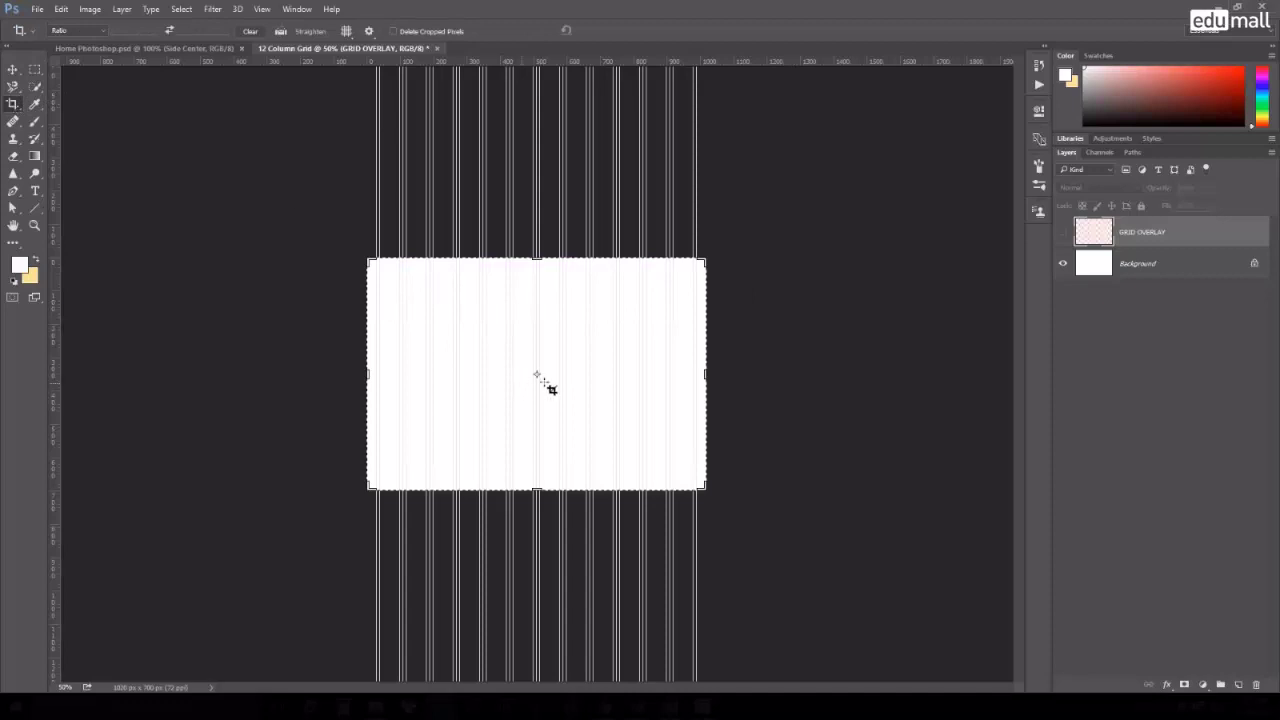
{"action": "left_click_drag", "start_coordinate": [537, 490], "coordinate": [537, 487]}
{"action": "mouse_move", "coordinate": [707, 488]}
{"action": "left_mouse_down"}
{"action": "mouse_move", "coordinate": [808, 543]}
{"action": "mouse_move", "coordinate": [820, 578]}
{"action": "mouse_move", "coordinate": [872, 622]}
{"action": "mouse_move", "coordinate": [838, 607]}
{"action": "mouse_move", "coordinate": [876, 623]}
{"action": "left_mouse_up"}
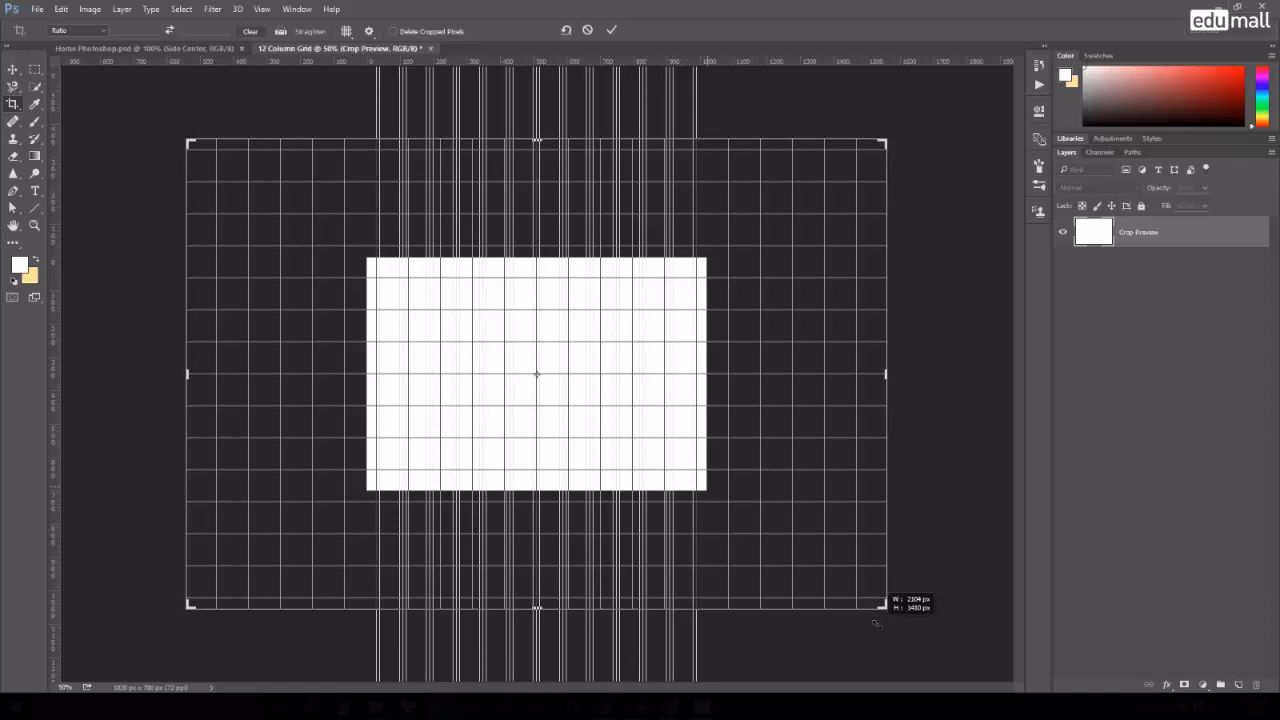
{"action": "mouse_move", "coordinate": [876, 623]}
{"action": "left_mouse_down"}
{"action": "mouse_move", "coordinate": [805, 530]}
{"action": "mouse_move", "coordinate": [870, 603]}
{"action": "left_mouse_up"}
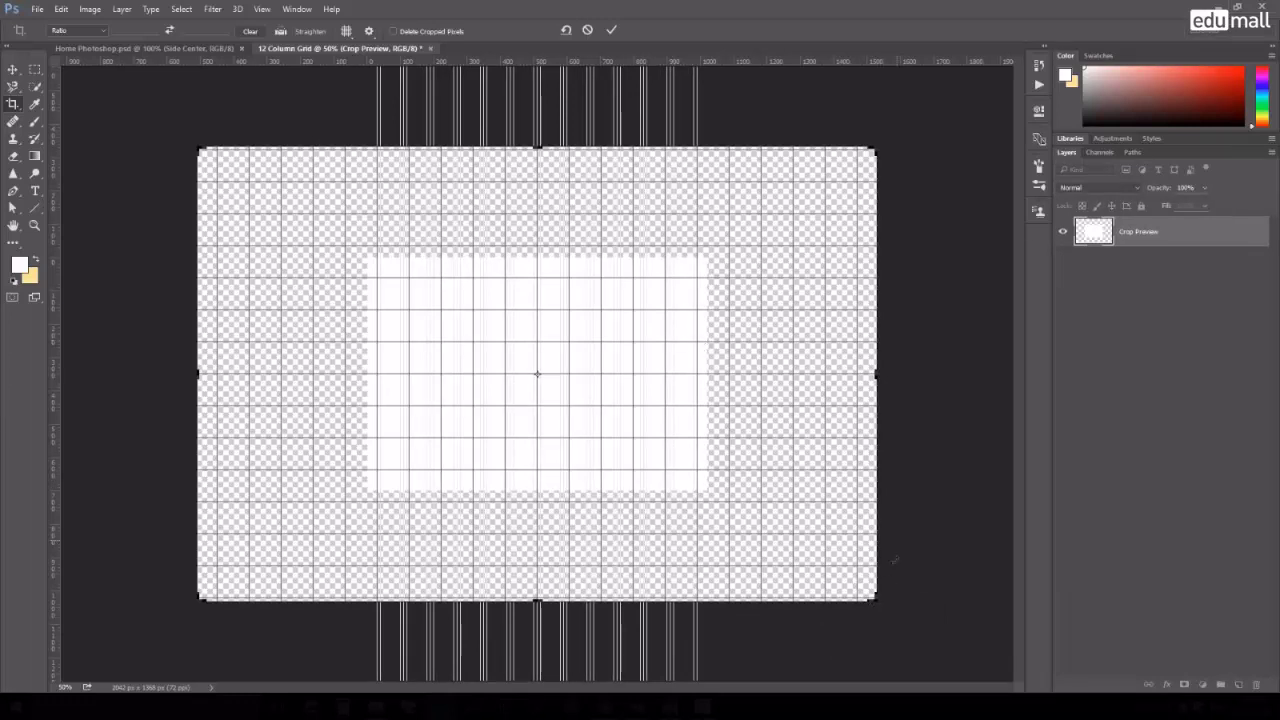
{"action": "left_click_drag", "start_coordinate": [876, 600], "coordinate": [898, 615]}
{"action": "key", "text": "Return"}
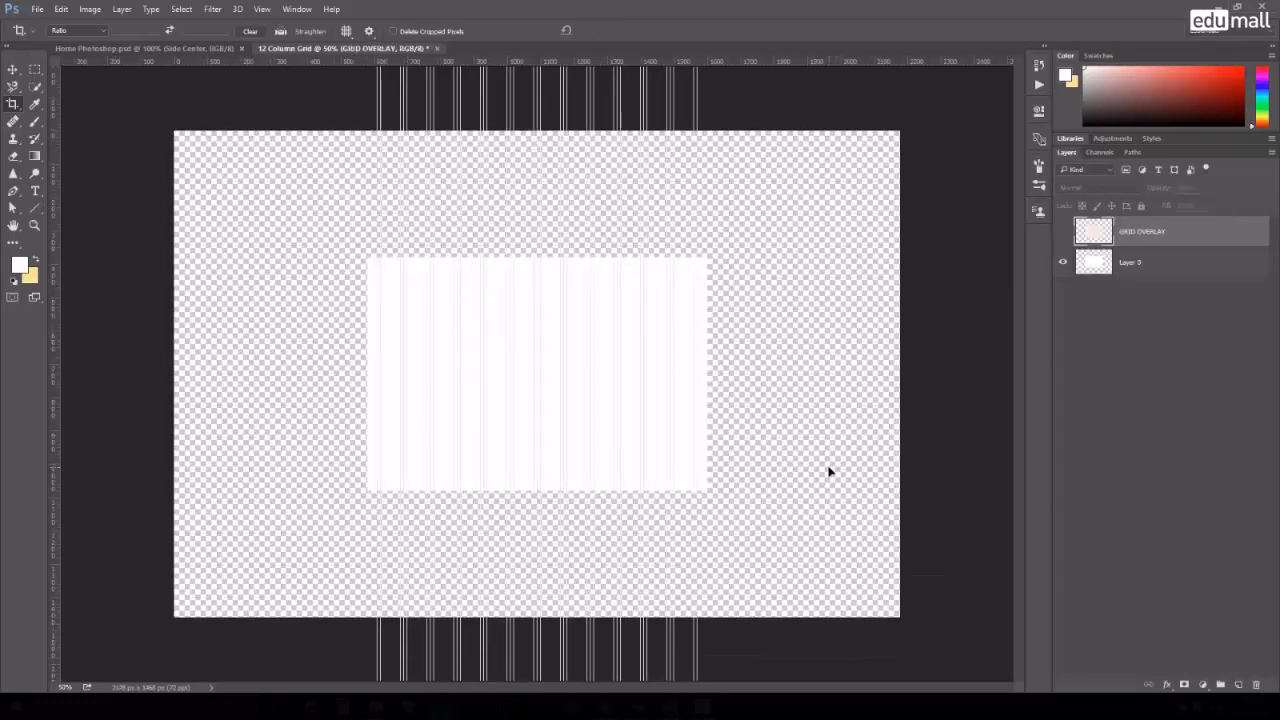
{"action": "left_click", "coordinate": [195, 49]}
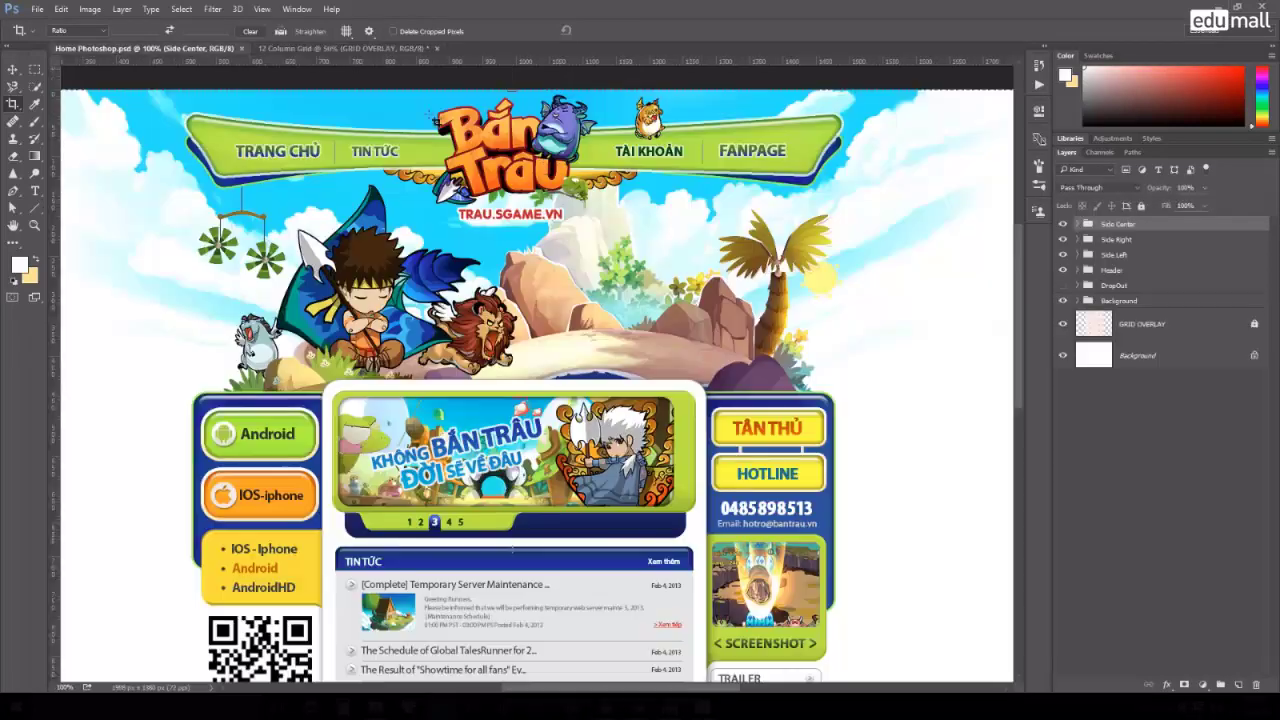
{"action": "key", "text": "ctrl+minus"}
{"action": "key", "text": "ctrl+minus"}
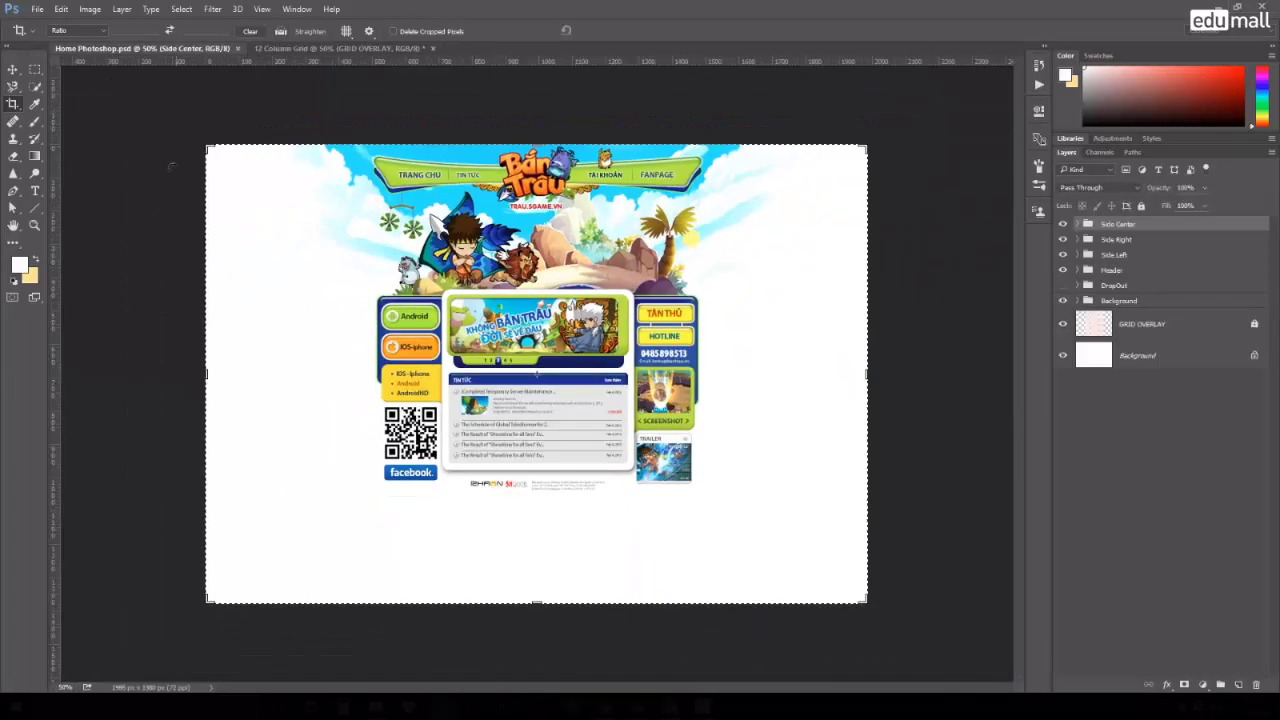
{"action": "left_click", "coordinate": [35, 69]}
{"action": "left_click_drag", "start_coordinate": [370, 155], "coordinate": [698, 372]}
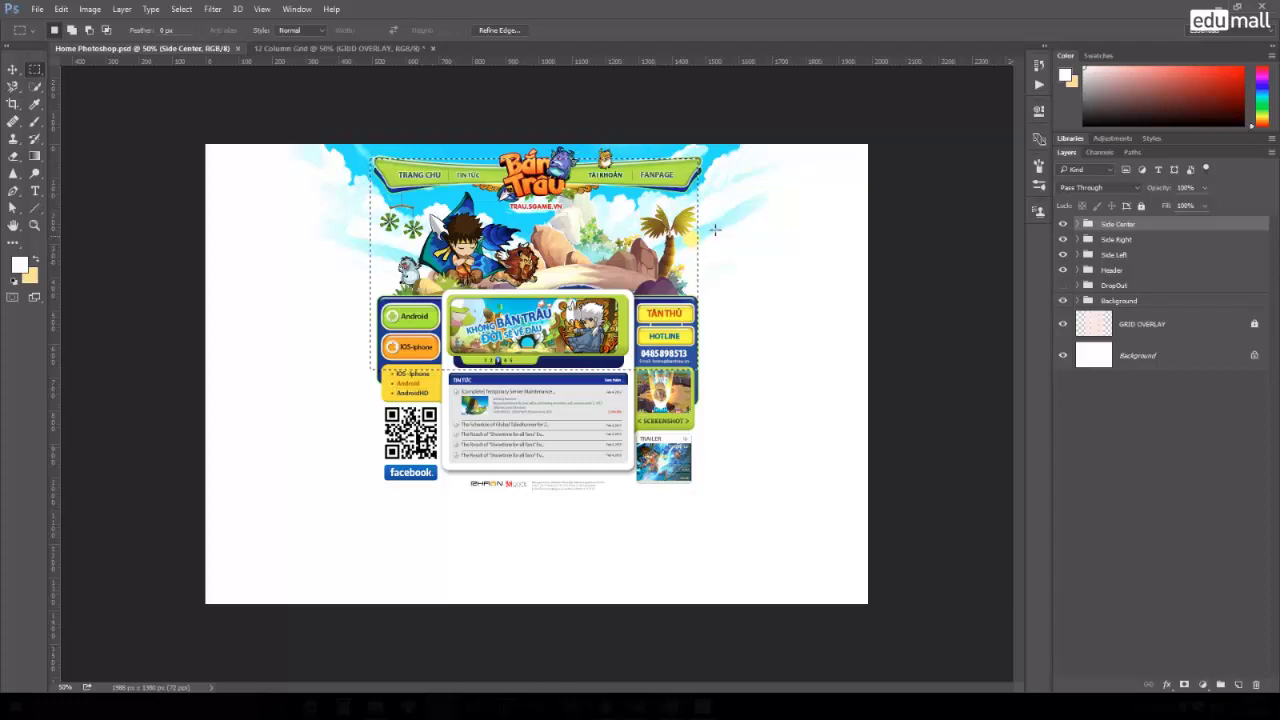
{"action": "left_click", "coordinate": [13, 69]}
{"action": "left_click", "coordinate": [128, 157]}
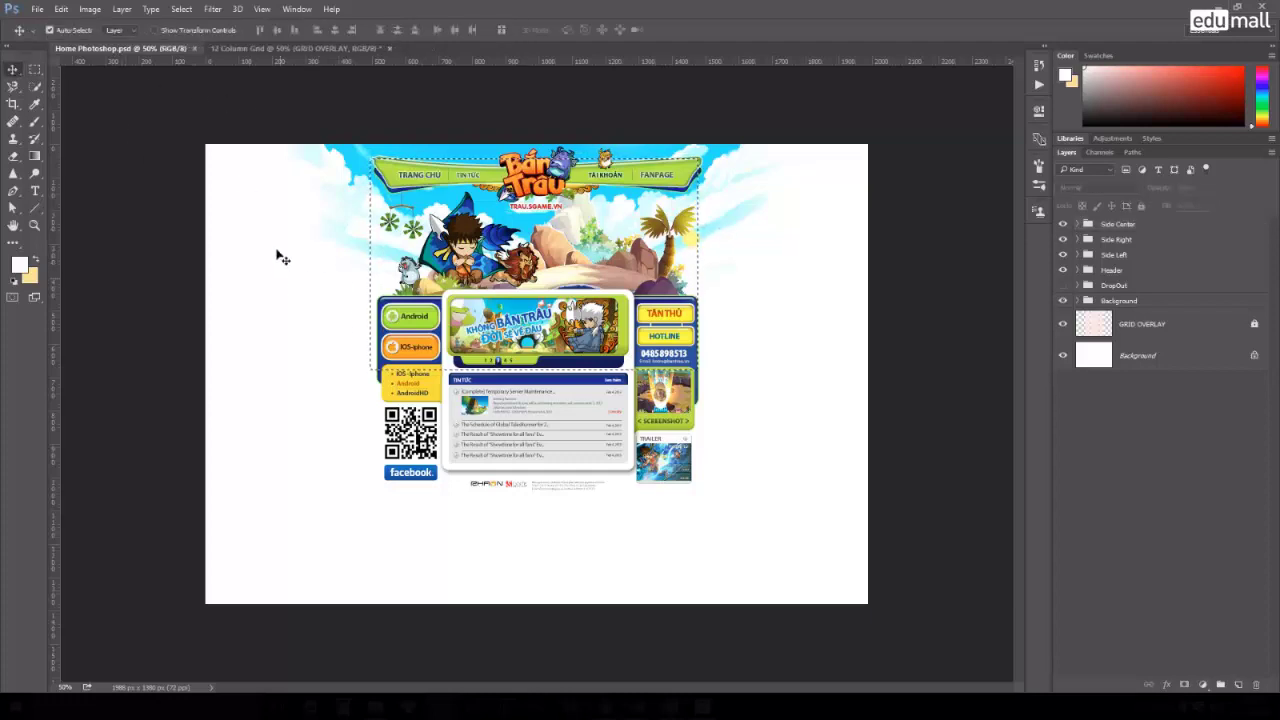
{"action": "key", "text": "ctrl"}
{"action": "key", "text": "ctrl+Tab"}
{"action": "left_click", "coordinate": [1101, 272]}
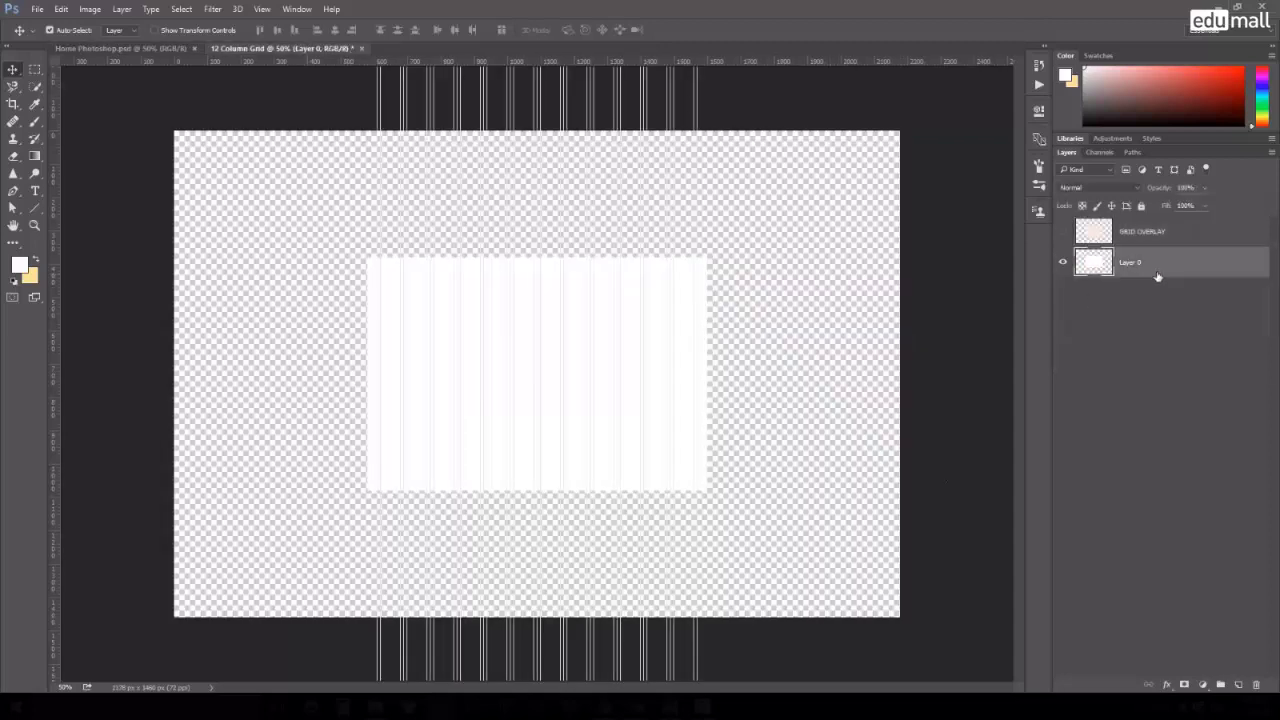
Fill Layer 0 with white and switch to the Home Photoshop.psd game design.
{"action": "key", "text": "alt+BackSpace"}
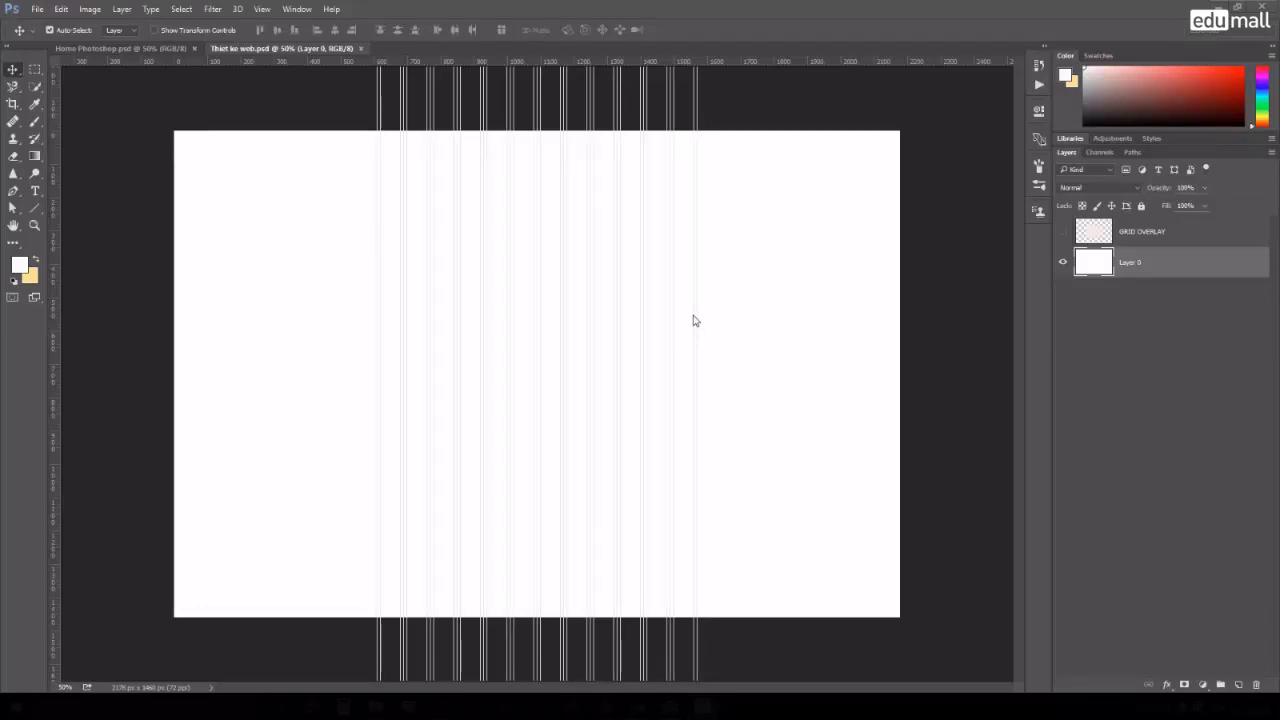
{"action": "left_click", "coordinate": [168, 46]}
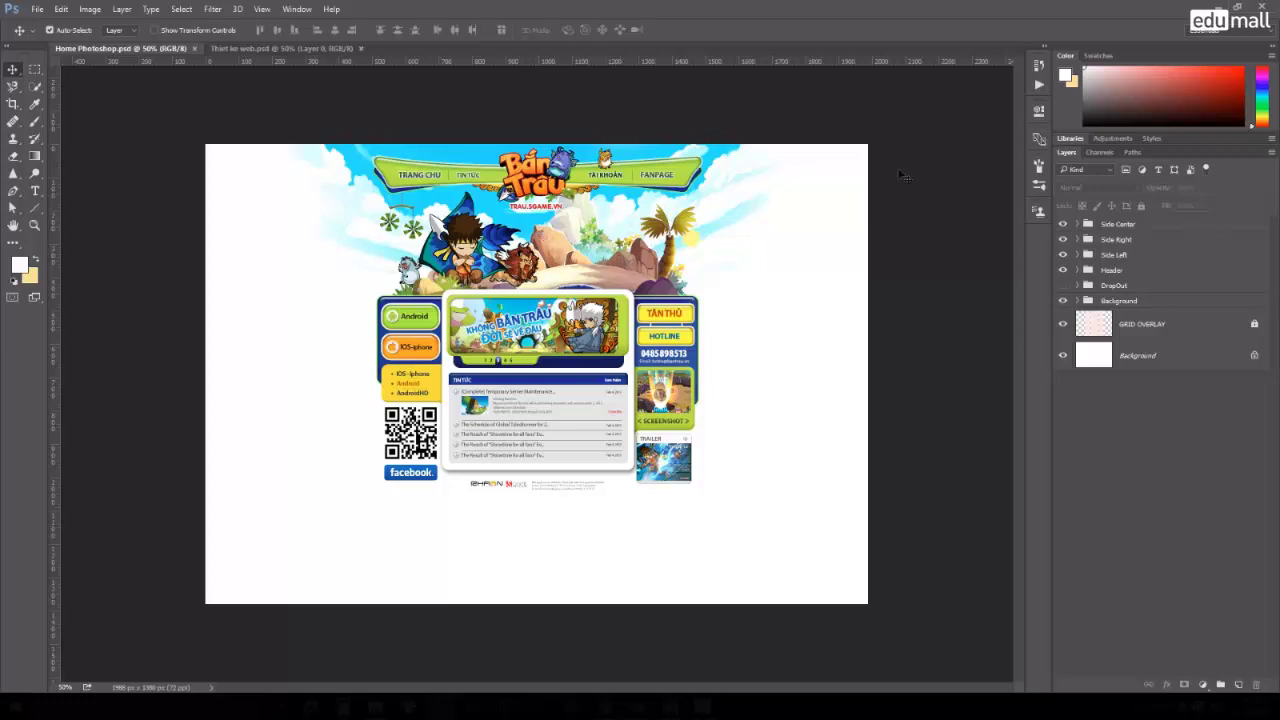
Flatten the Home Photoshop.psd game design, discarding hidden layers.
{"action": "left_click", "coordinate": [122, 10]}
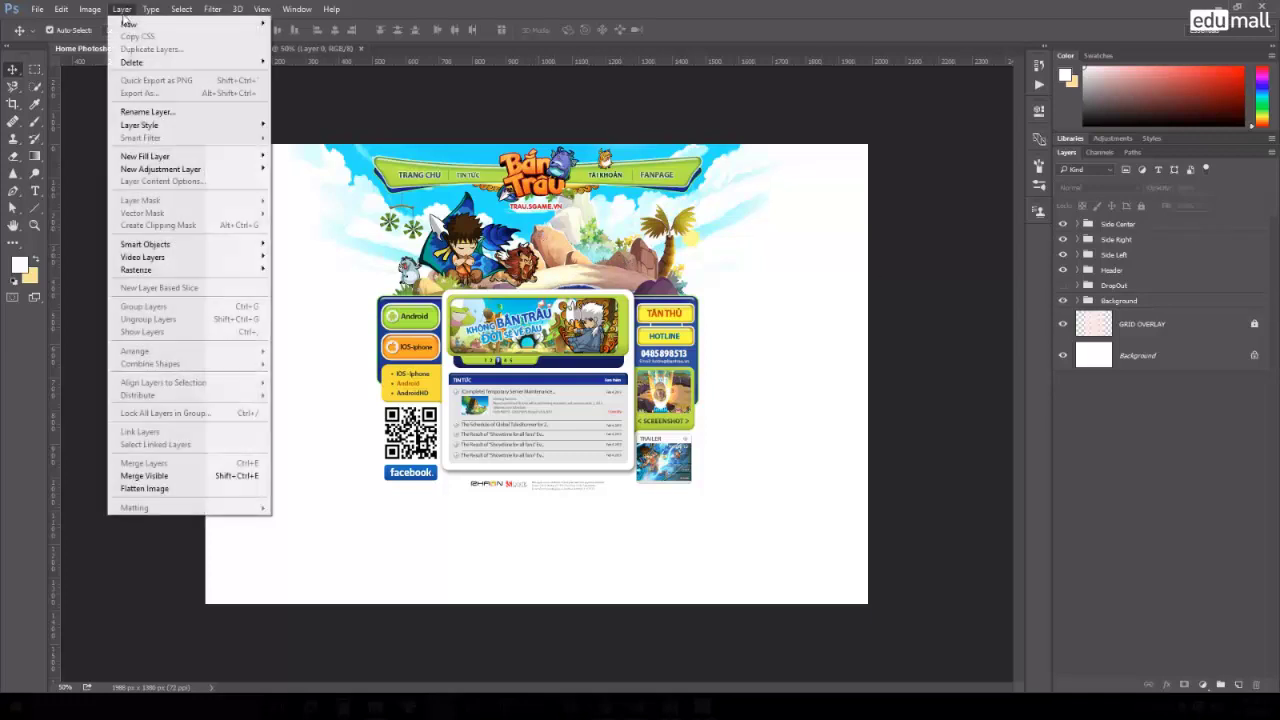
{"action": "left_click", "coordinate": [165, 488]}
{"action": "left_click", "coordinate": [631, 262]}
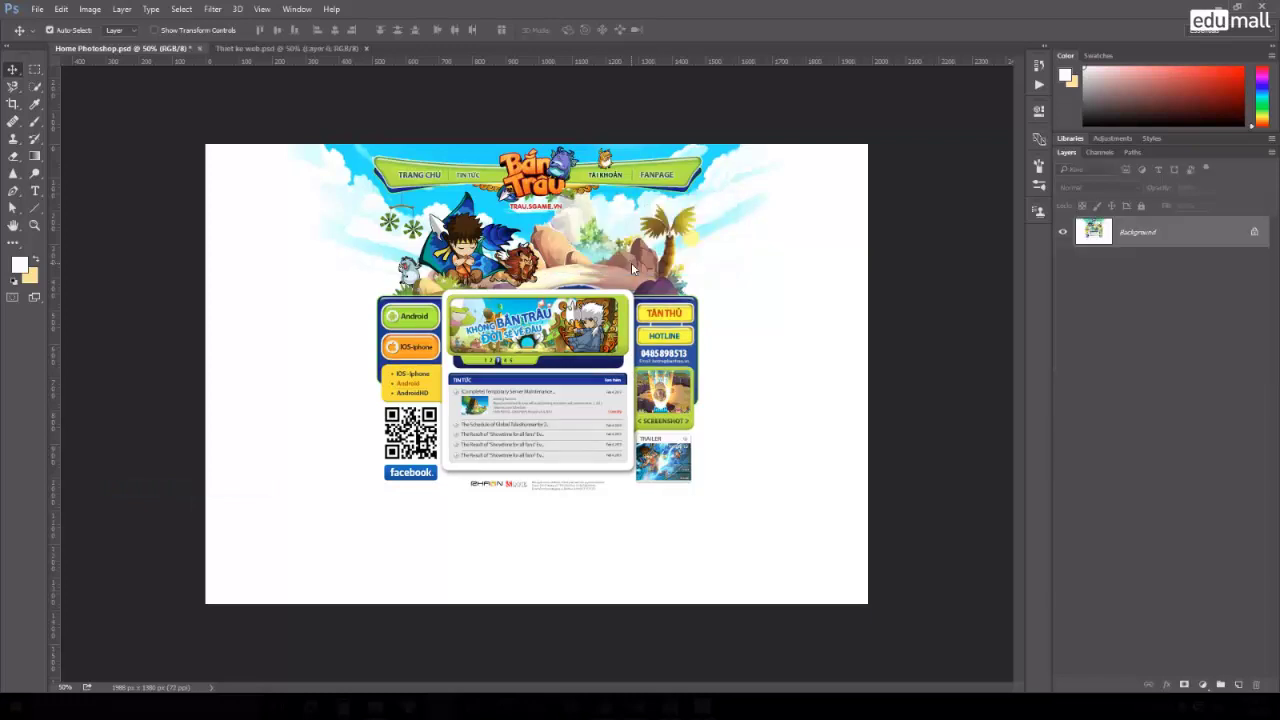
Copy the whole design into Thiet ke web.psd as Layer 1, nudged slightly upward.
{"action": "key", "text": "m"}
{"action": "key", "text": "ctrl+a"}
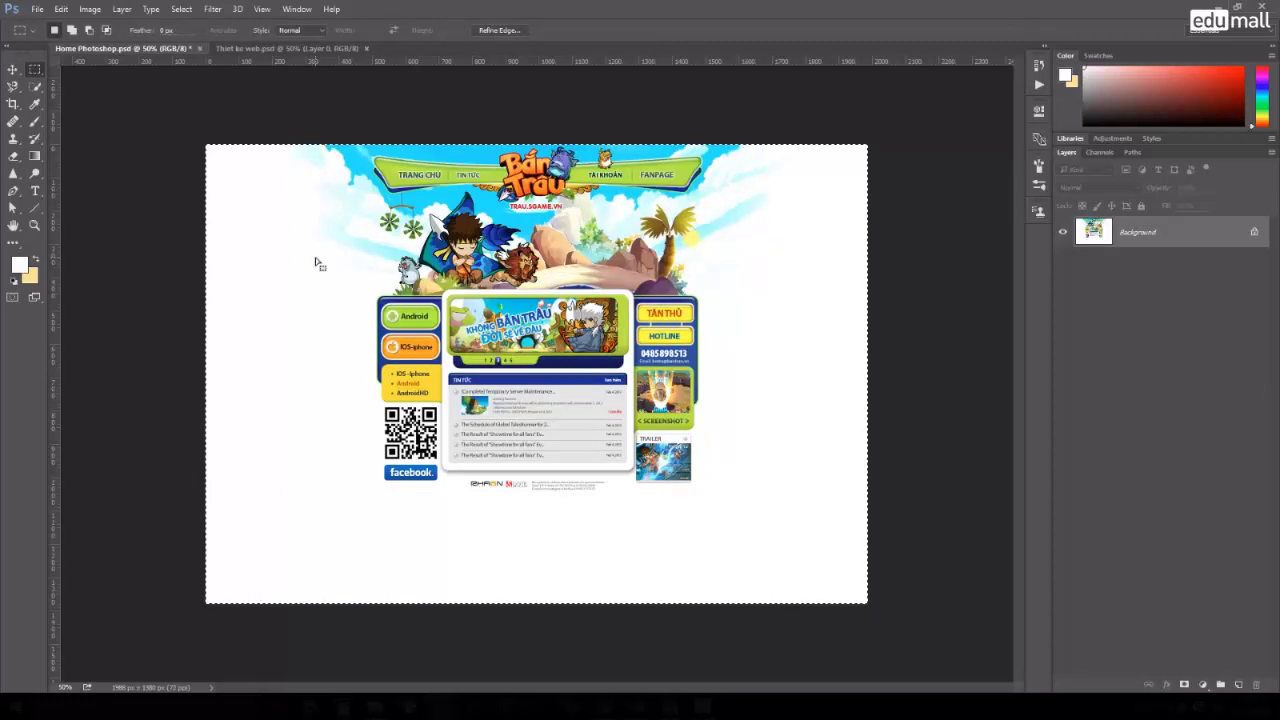
{"action": "key", "text": "ctrl+Tab"}
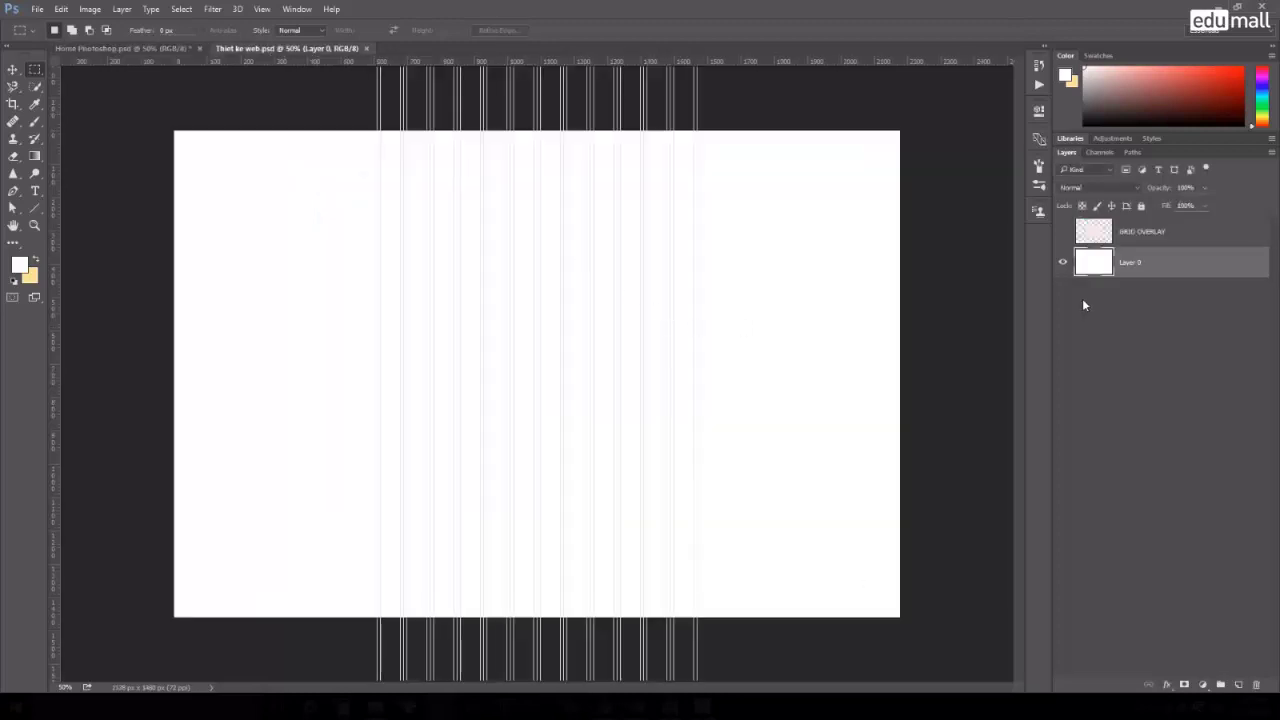
{"action": "key", "text": "ctrl+v"}
{"action": "key", "text": "v"}
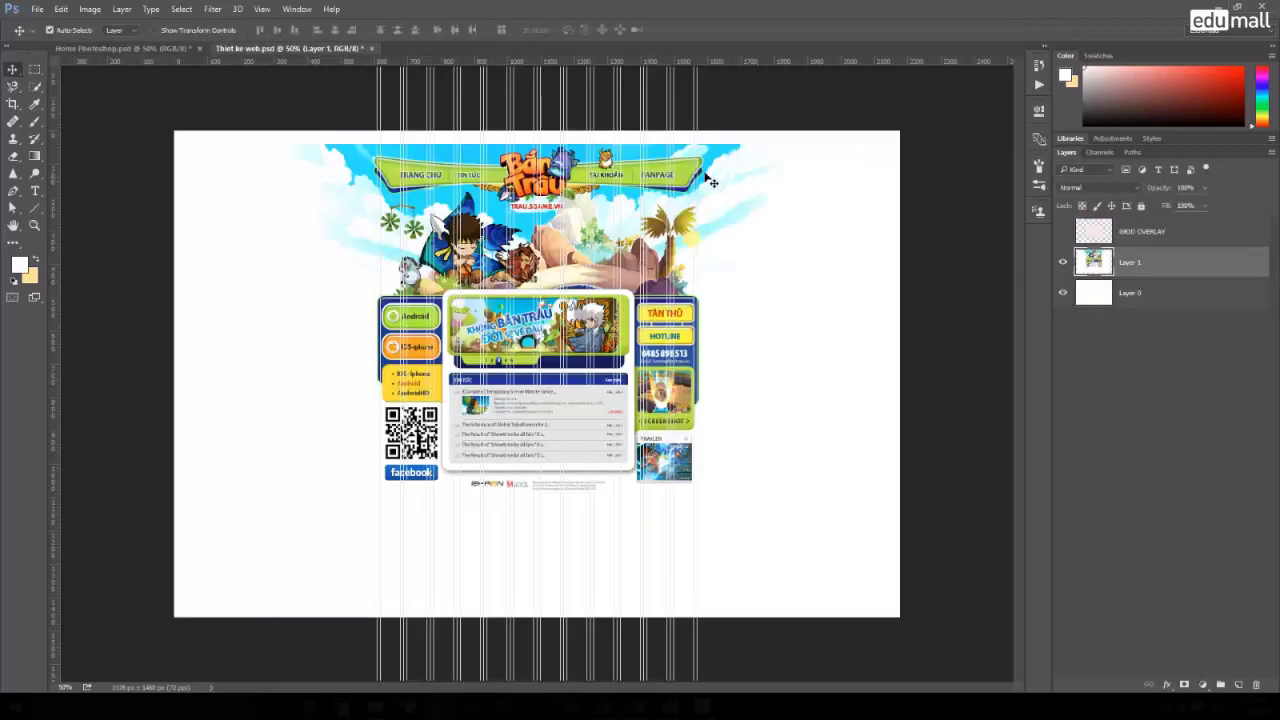
{"action": "left_click_drag", "start_coordinate": [718, 162], "coordinate": [718, 149]}
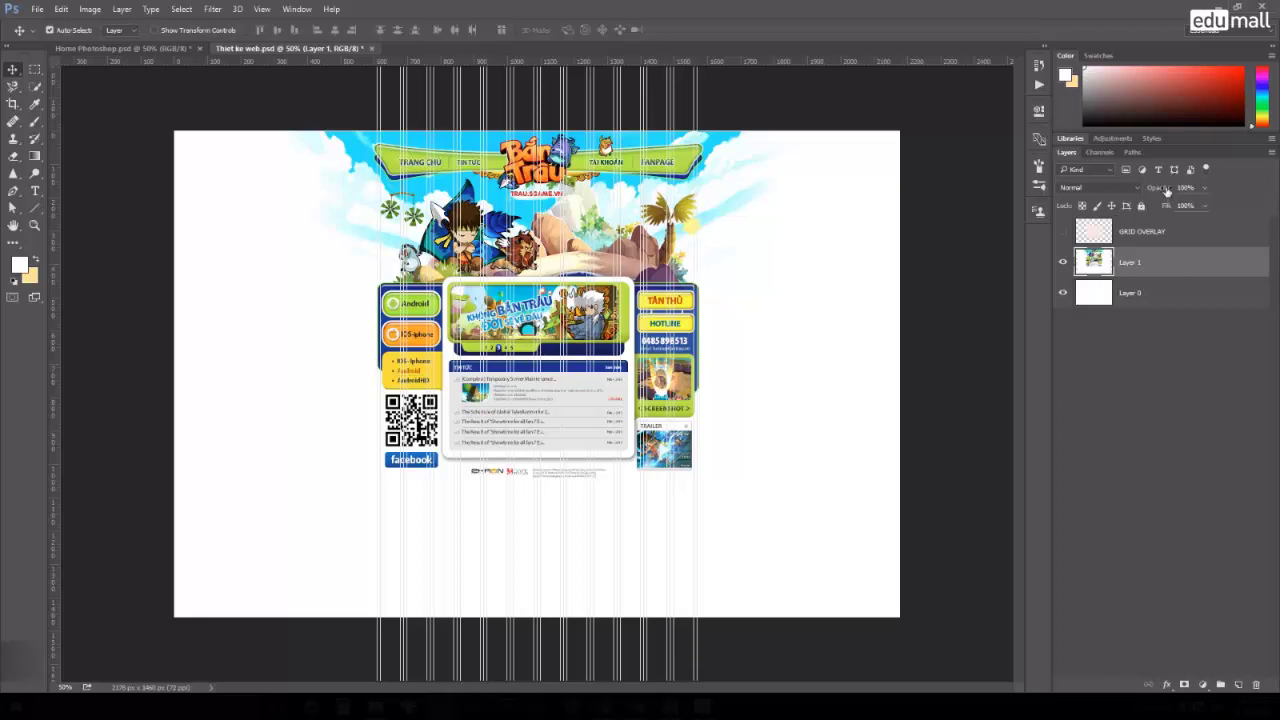
Lower Layer 1's opacity and desaturate it to greyscale.
{"action": "left_click", "coordinate": [1140, 206]}
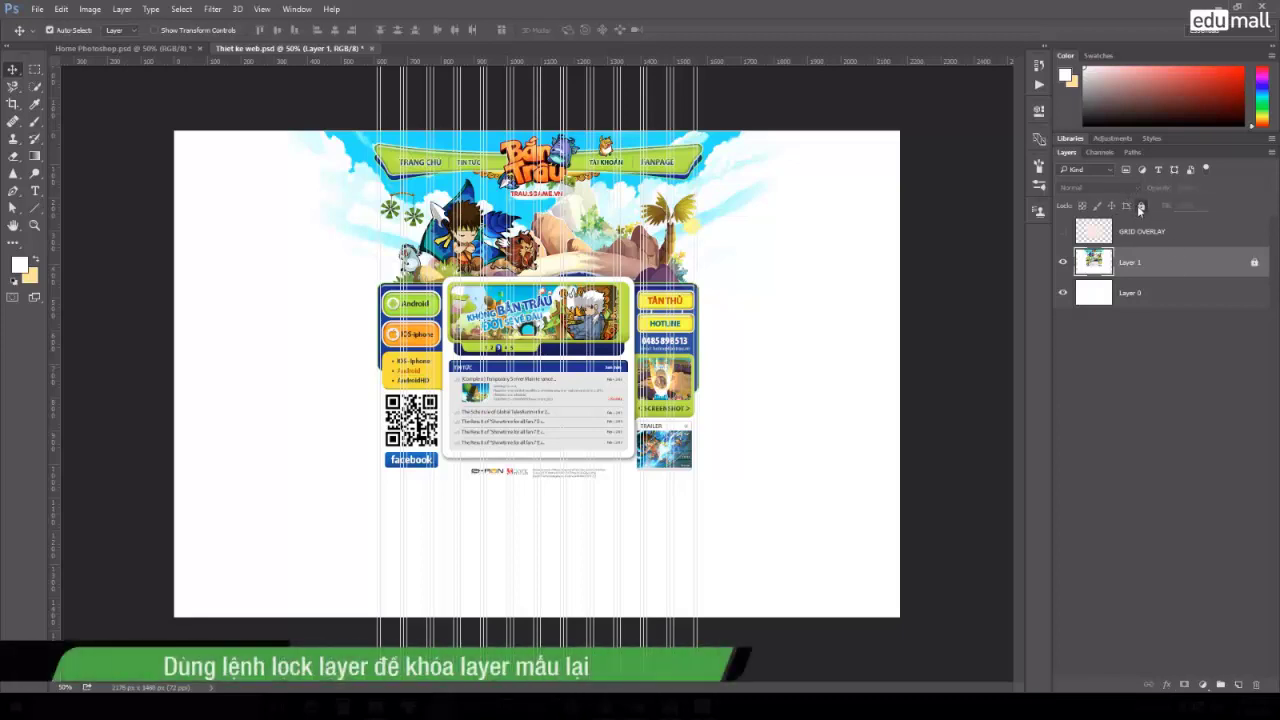
{"action": "left_click", "coordinate": [1140, 206]}
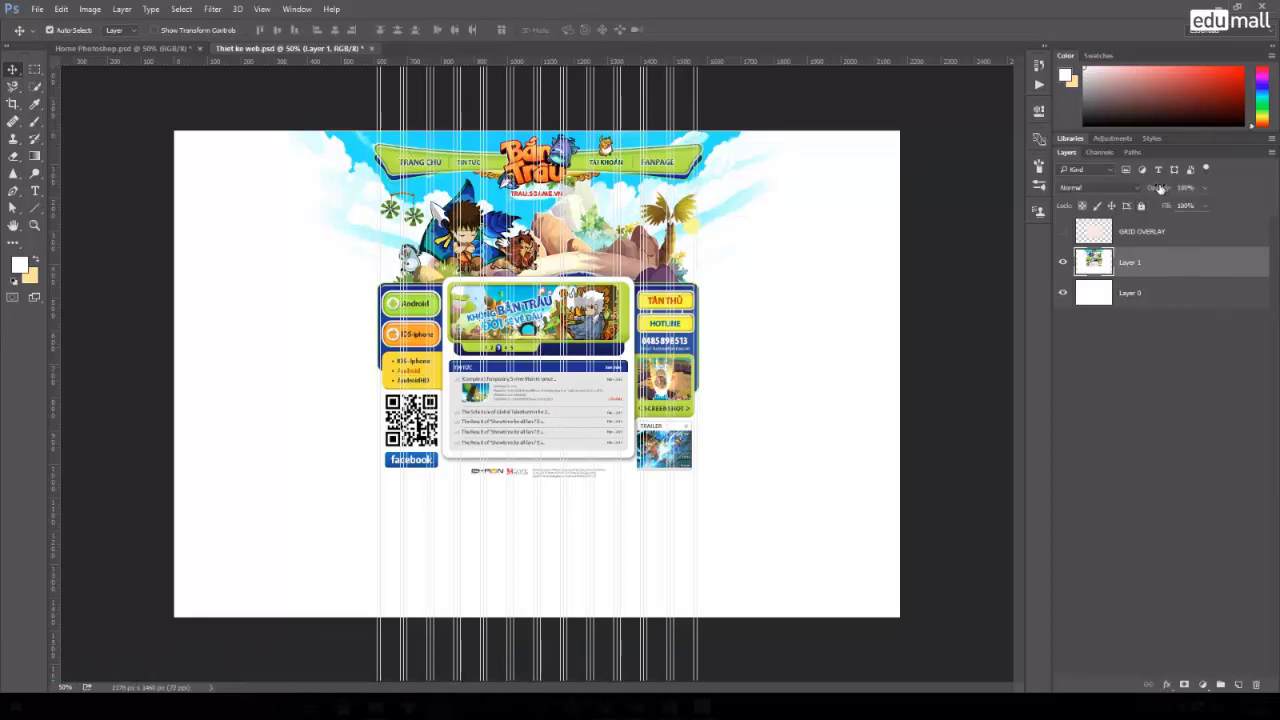
{"action": "left_click_drag", "start_coordinate": [1160, 190], "coordinate": [1155, 191]}
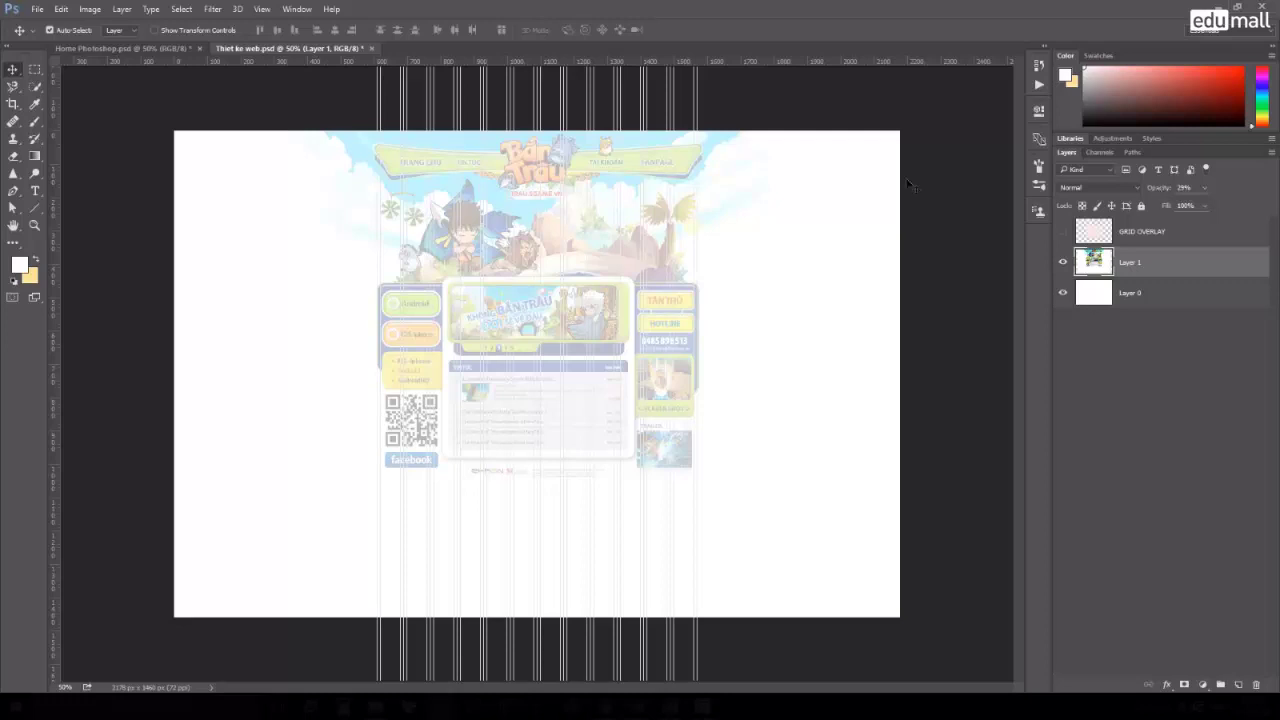
{"action": "left_click", "coordinate": [90, 9]}
{"action": "mouse_move", "coordinate": [113, 43]}
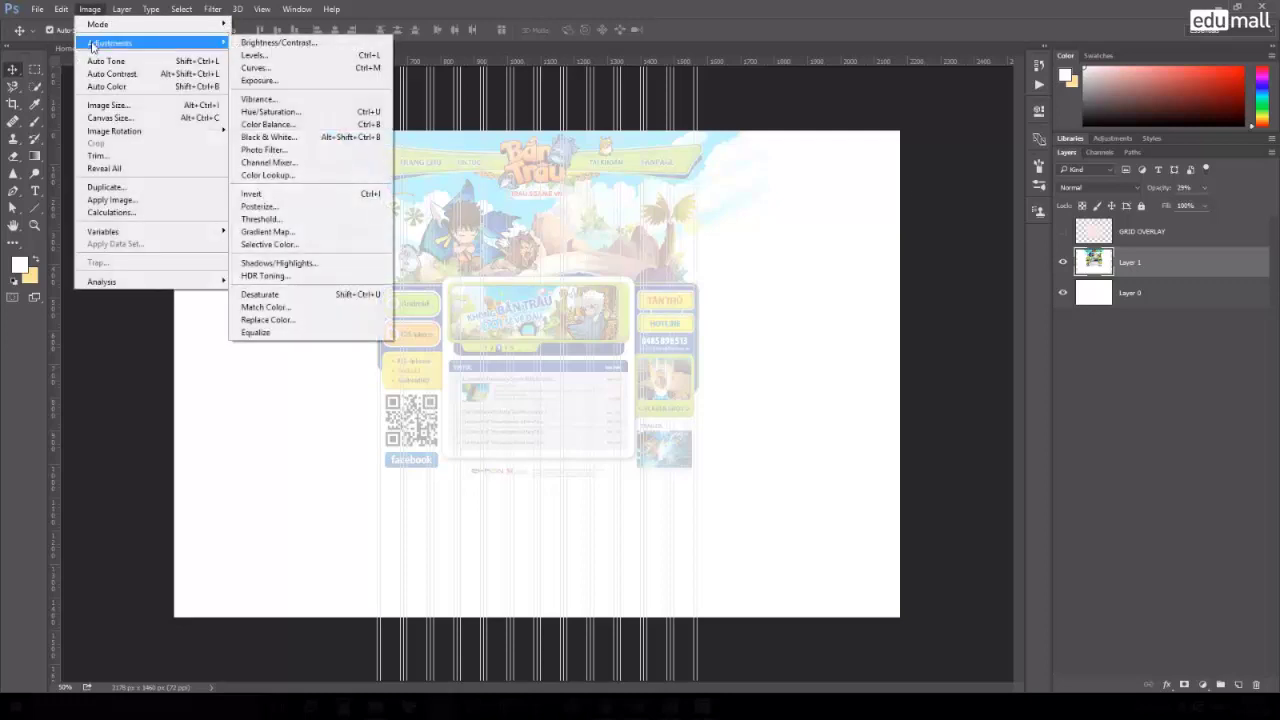
{"action": "left_click", "coordinate": [351, 295]}
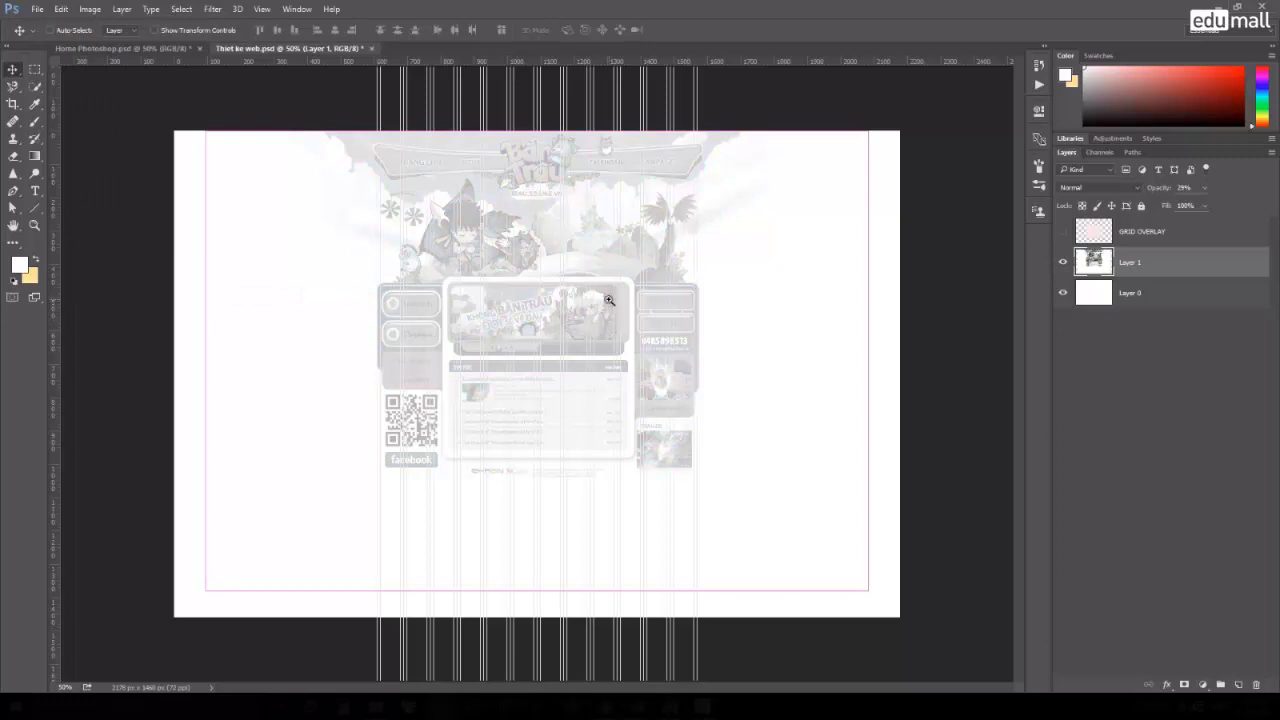
Set Layer 1 to about 54% opacity, lock it, and view the page top at 100%.
{"action": "left_click", "coordinate": [609, 300], "text": "ctrl"}
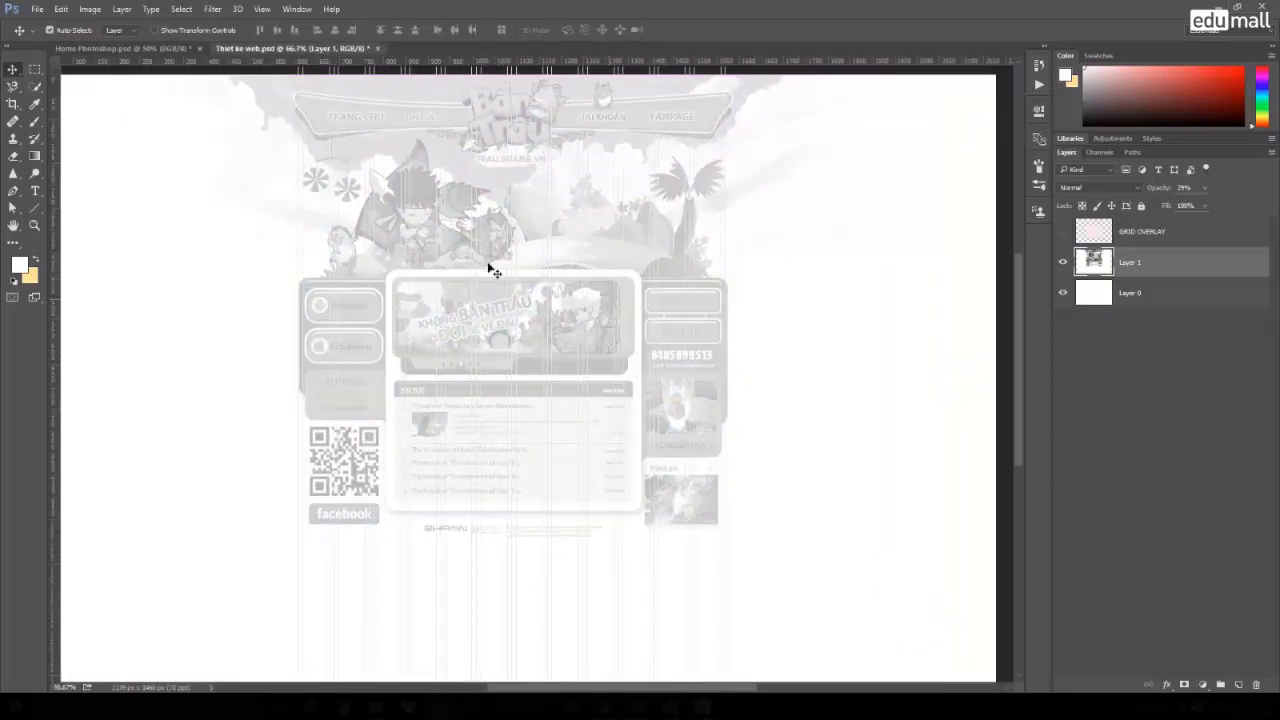
{"action": "scroll", "coordinate": [666, 279], "scroll_direction": "up", "scroll_amount": 1}
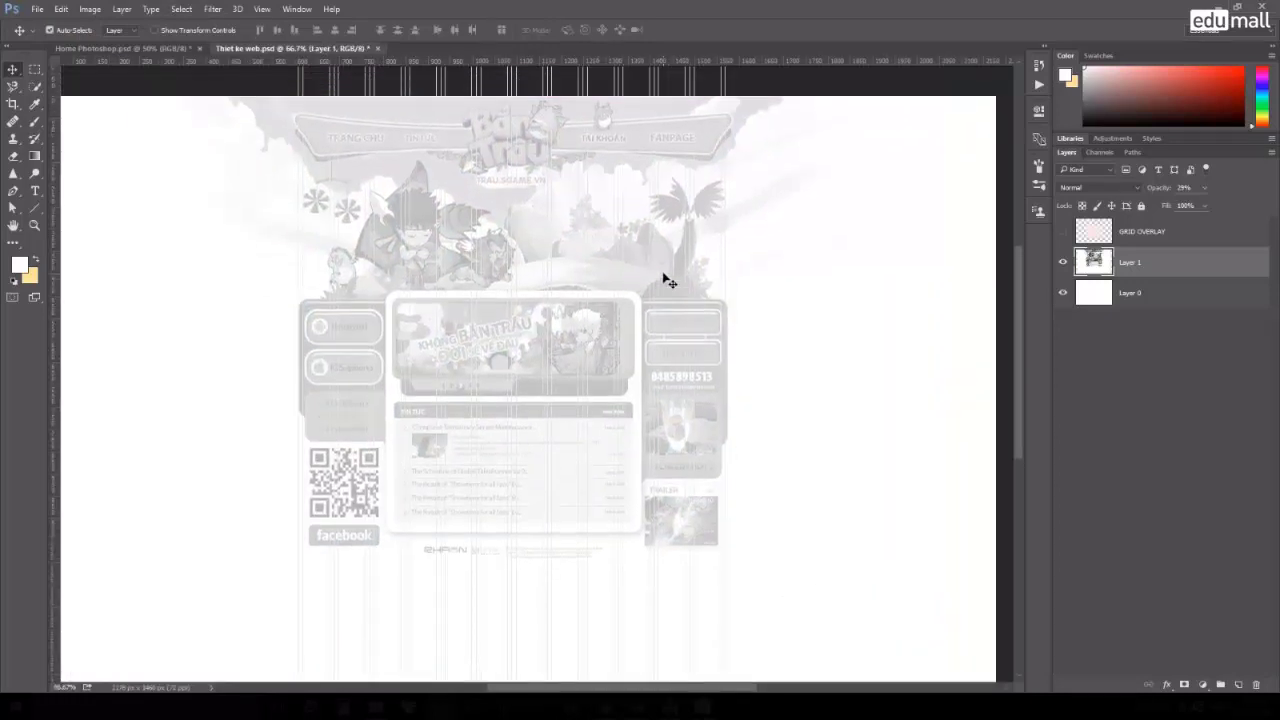
{"action": "left_click_drag", "start_coordinate": [1167, 191], "coordinate": [1153, 210]}
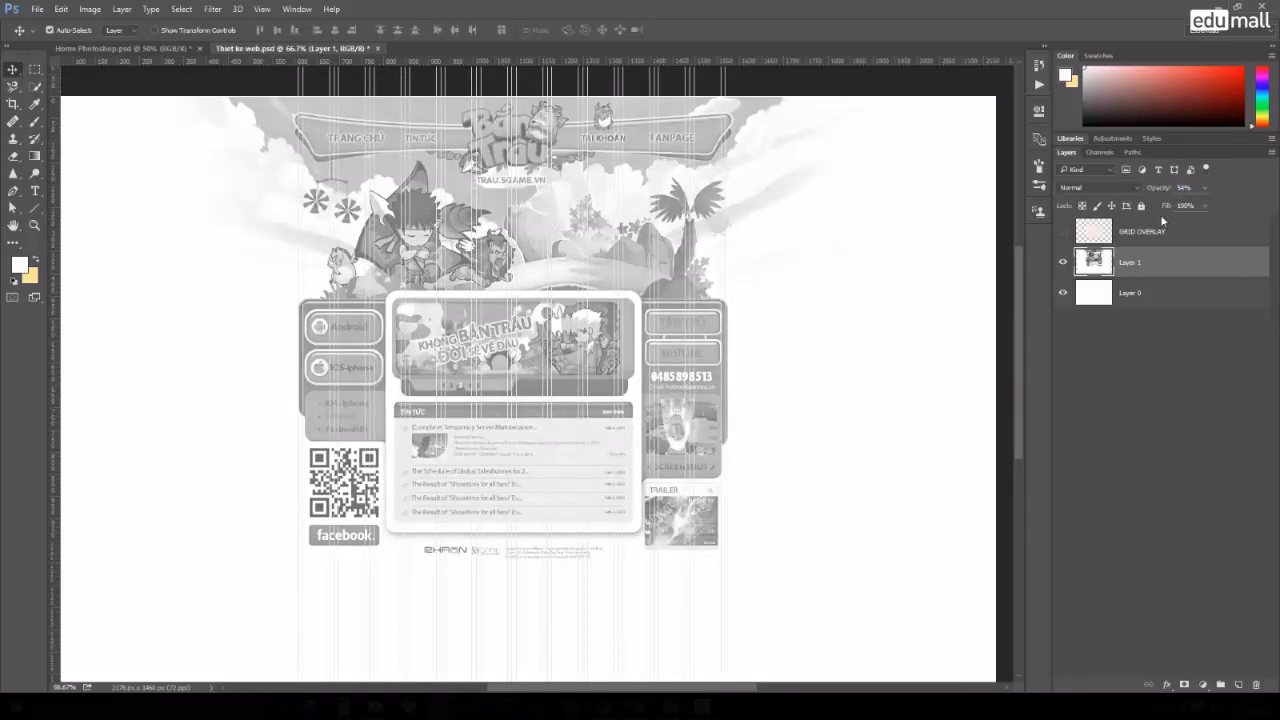
{"action": "left_click", "coordinate": [1142, 206]}
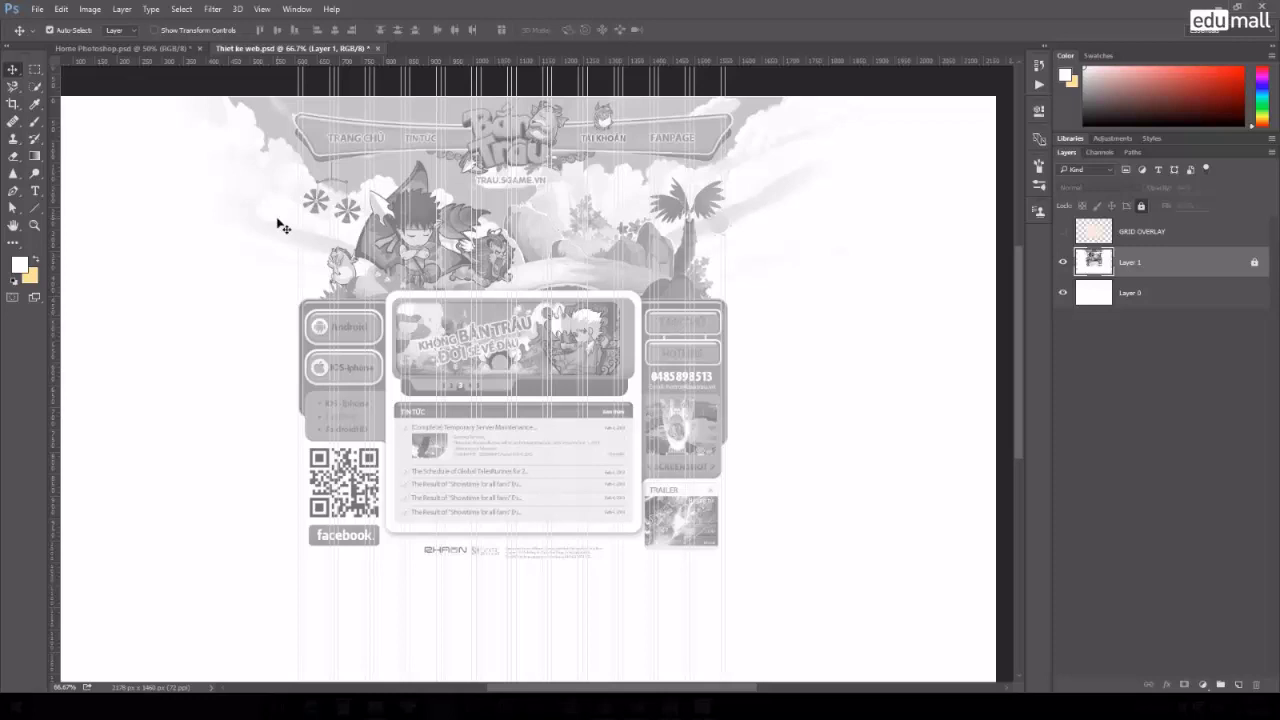
{"action": "left_click", "coordinate": [493, 338]}
{"action": "scroll", "coordinate": [590, 185], "scroll_direction": "up", "scroll_amount": 5}
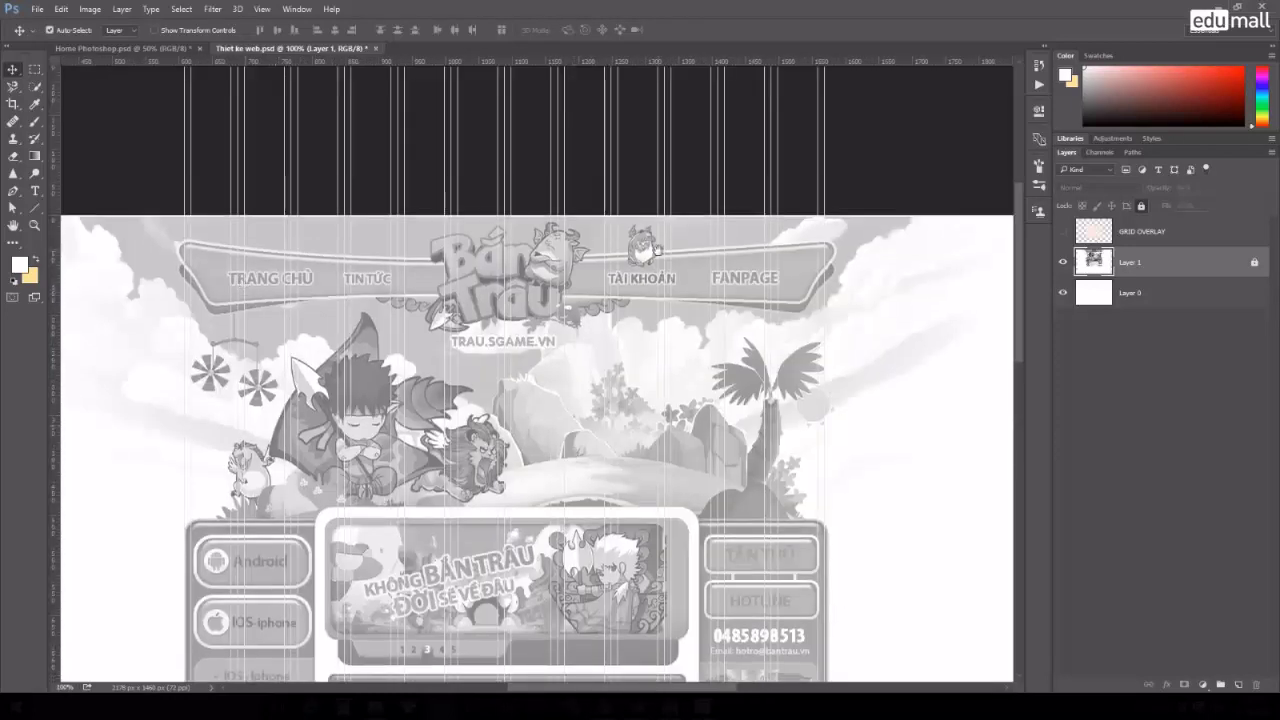
Look through the shape tool modes and switch to the Rectangle tool.
{"action": "scroll", "coordinate": [694, 333], "scroll_direction": "down", "scroll_amount": 3}
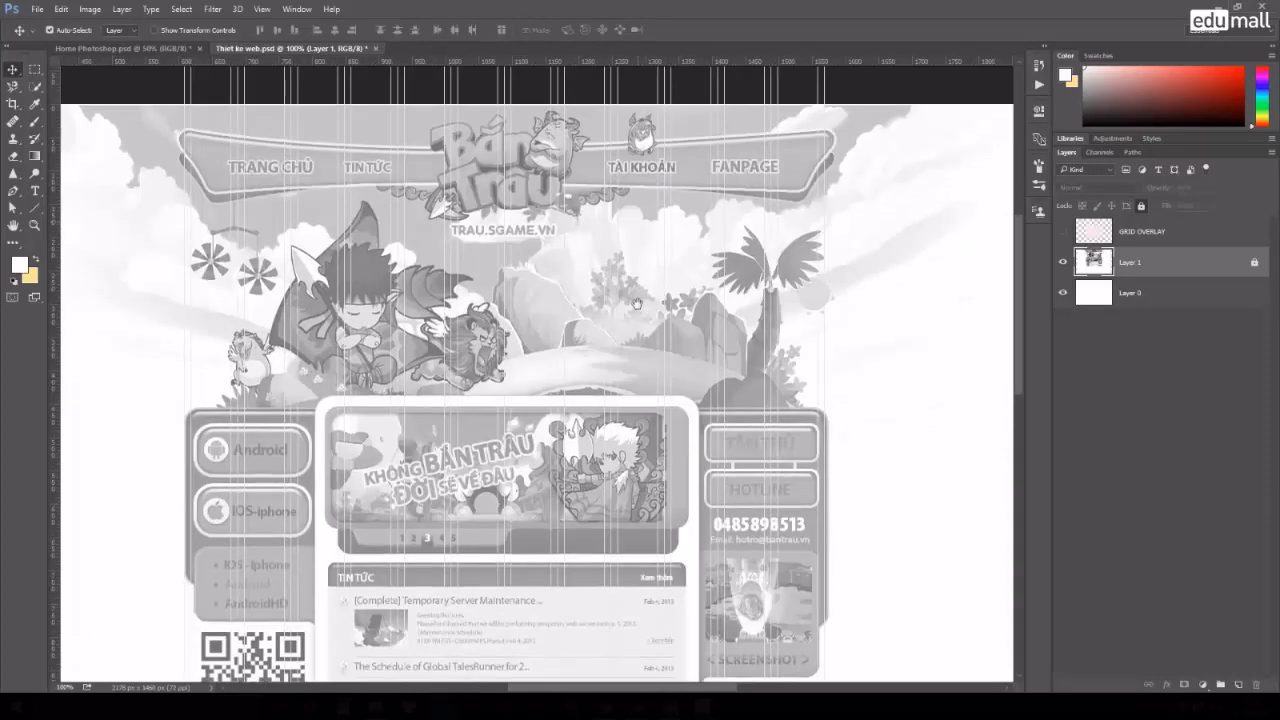
{"action": "scroll", "coordinate": [636, 301], "scroll_direction": "down", "scroll_amount": 4}
{"action": "scroll", "coordinate": [648, 452], "scroll_direction": "up", "scroll_amount": 5}
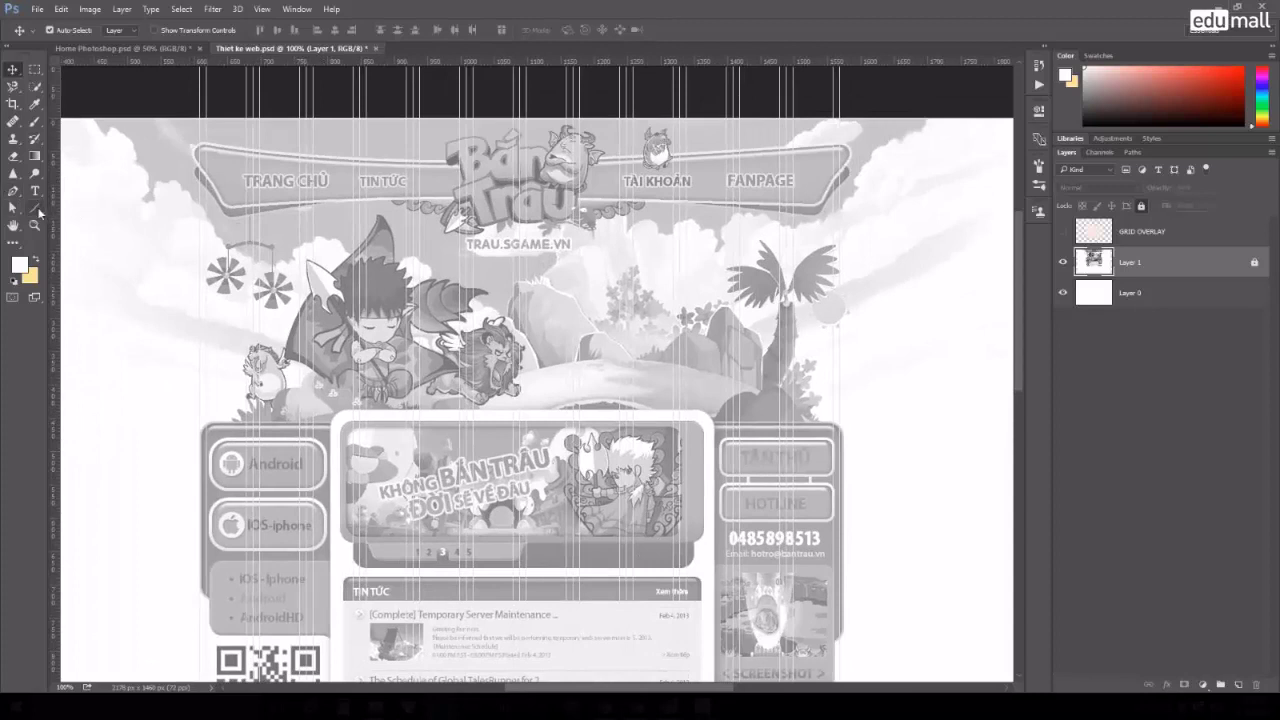
{"action": "left_click", "coordinate": [39, 211]}
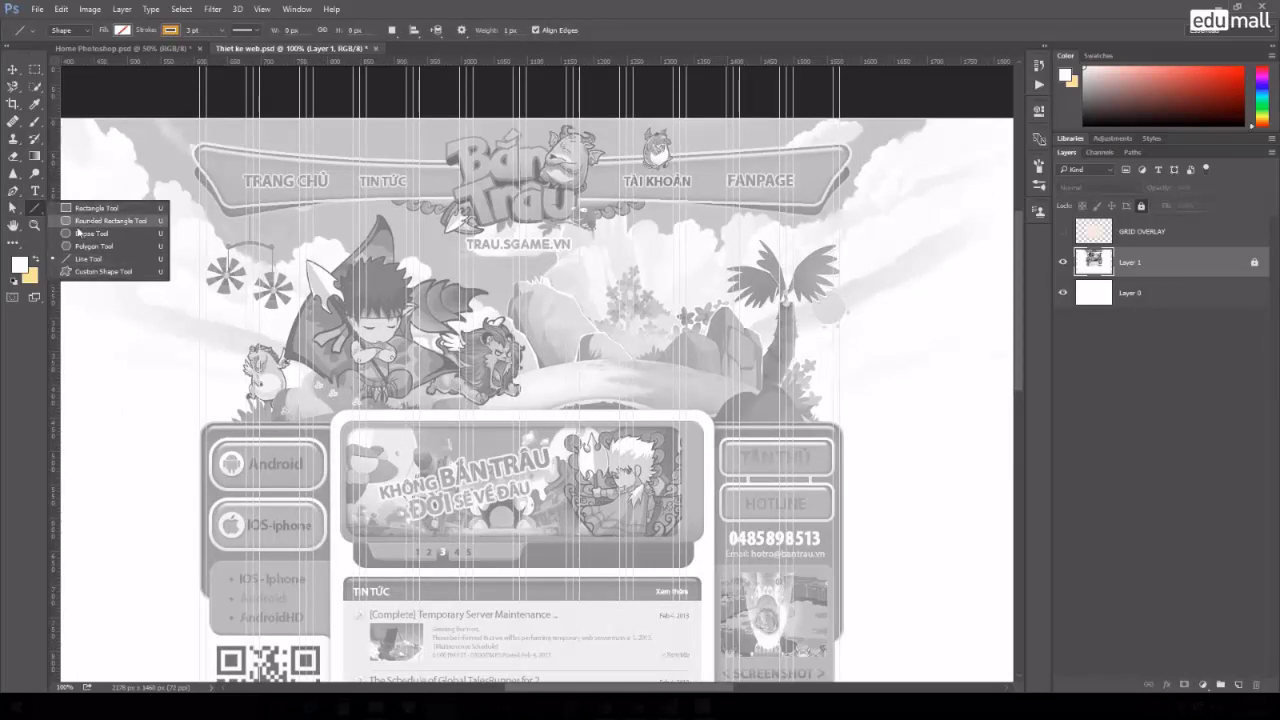
{"action": "left_click", "coordinate": [33, 211]}
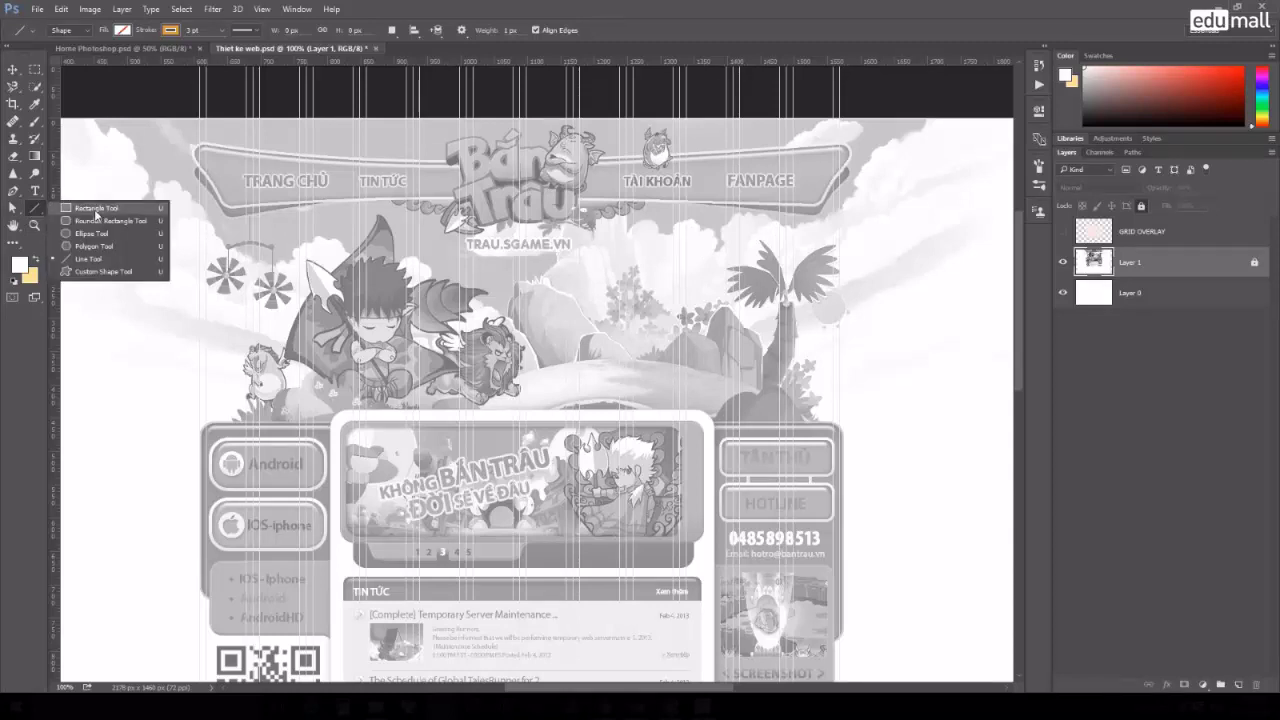
{"action": "mouse_move", "coordinate": [33, 211]}
{"action": "left_mouse_down"}
{"action": "mouse_move", "coordinate": [90, 212]}
{"action": "mouse_move", "coordinate": [98, 228]}
{"action": "left_mouse_up"}
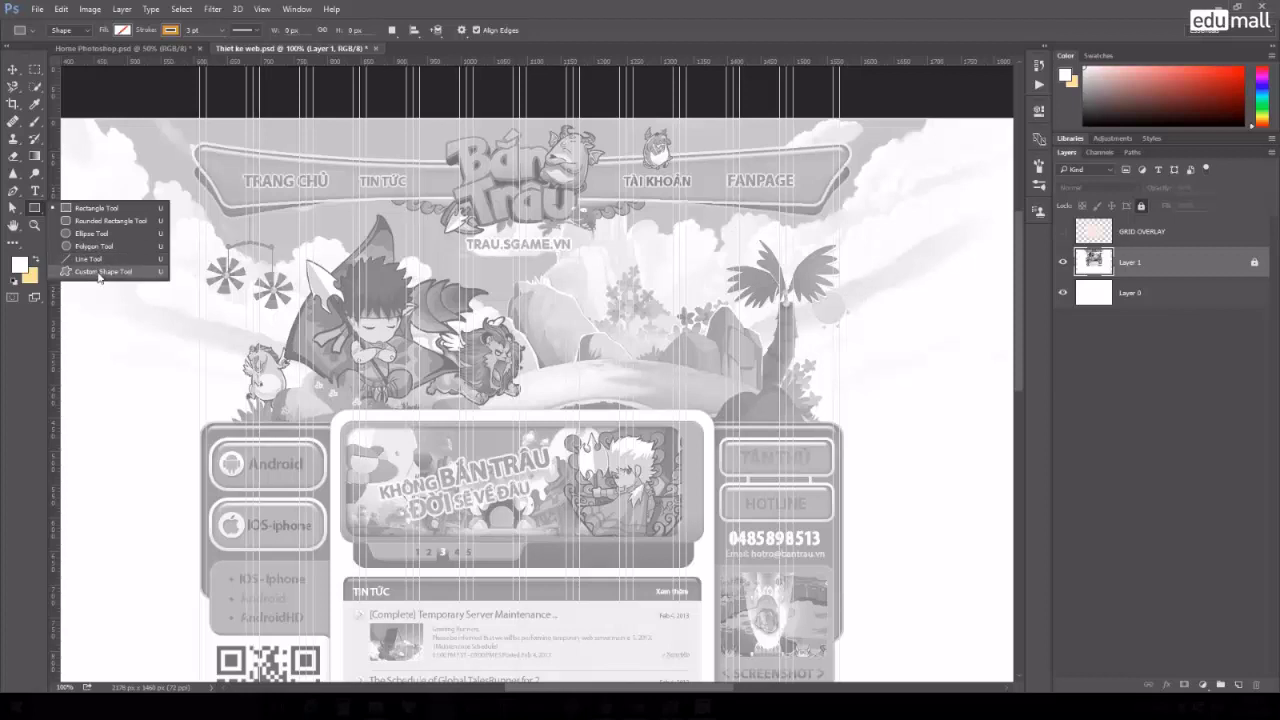
Append the All custom shape set to the picker and enlarge it to view every shape.
{"action": "left_click", "coordinate": [99, 272]}
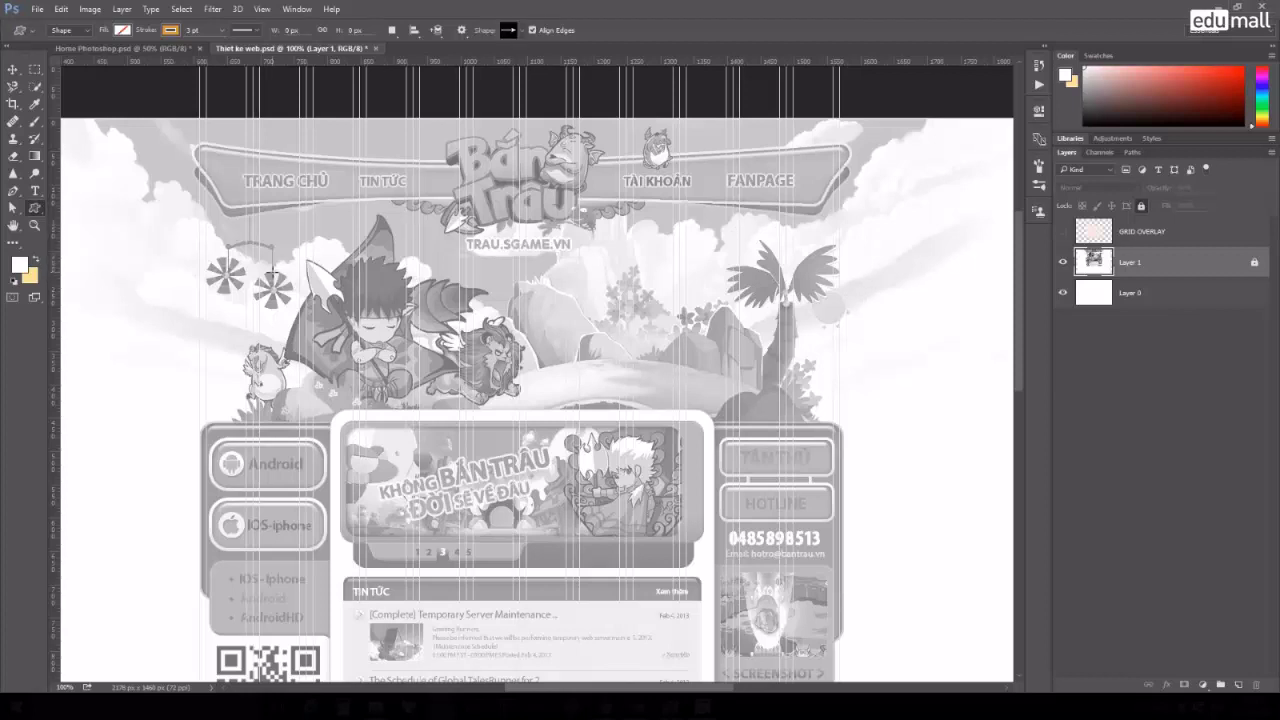
{"action": "left_click", "coordinate": [521, 31]}
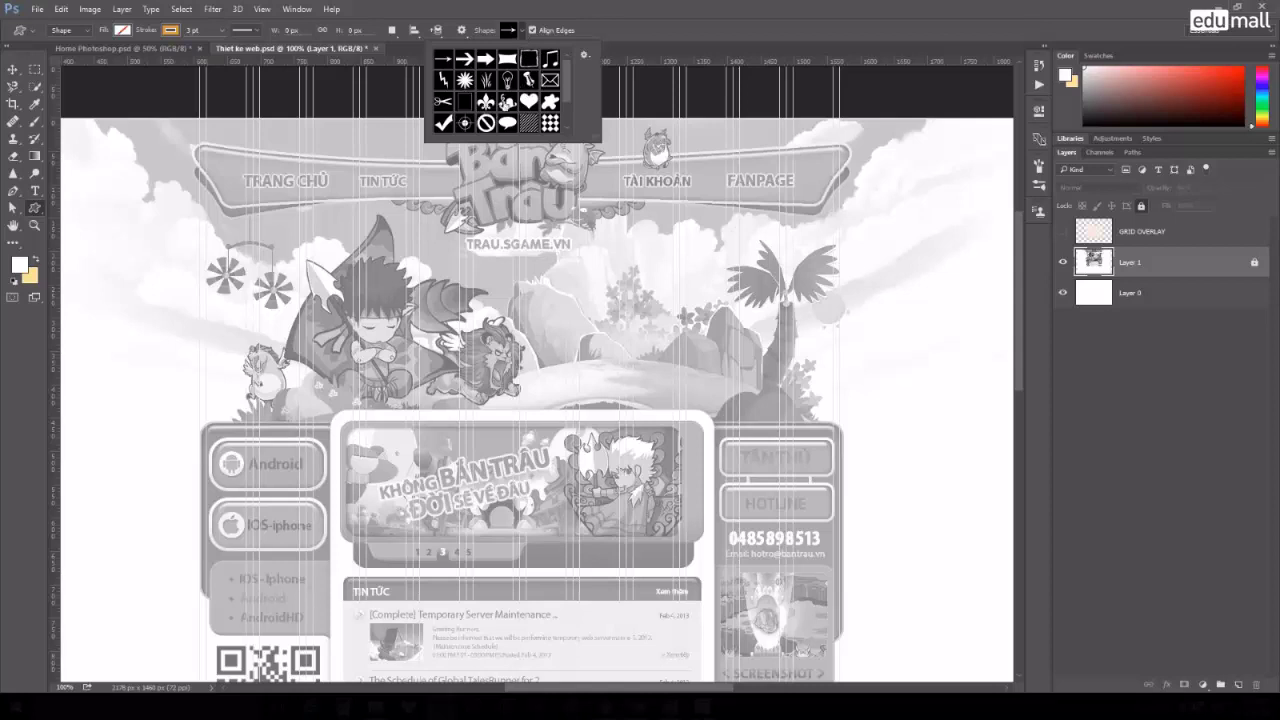
{"action": "scroll", "coordinate": [571, 82], "scroll_direction": "down", "scroll_amount": 2}
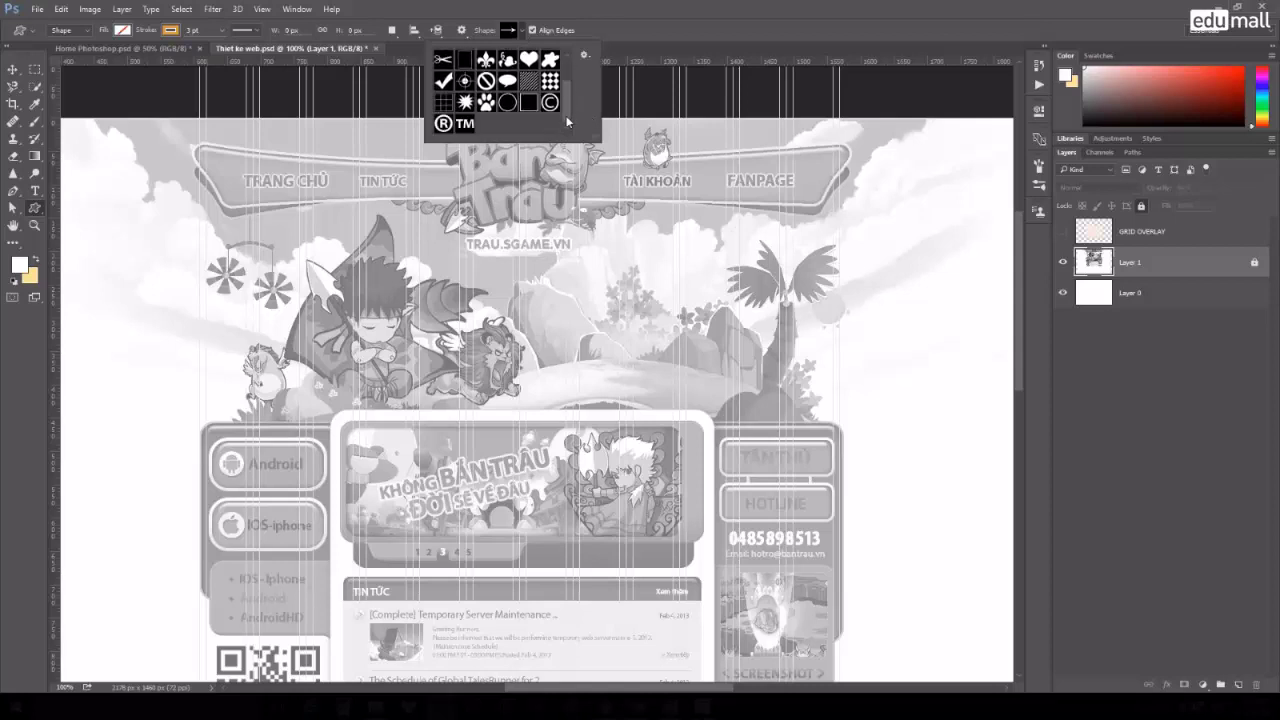
{"action": "left_click", "coordinate": [585, 56]}
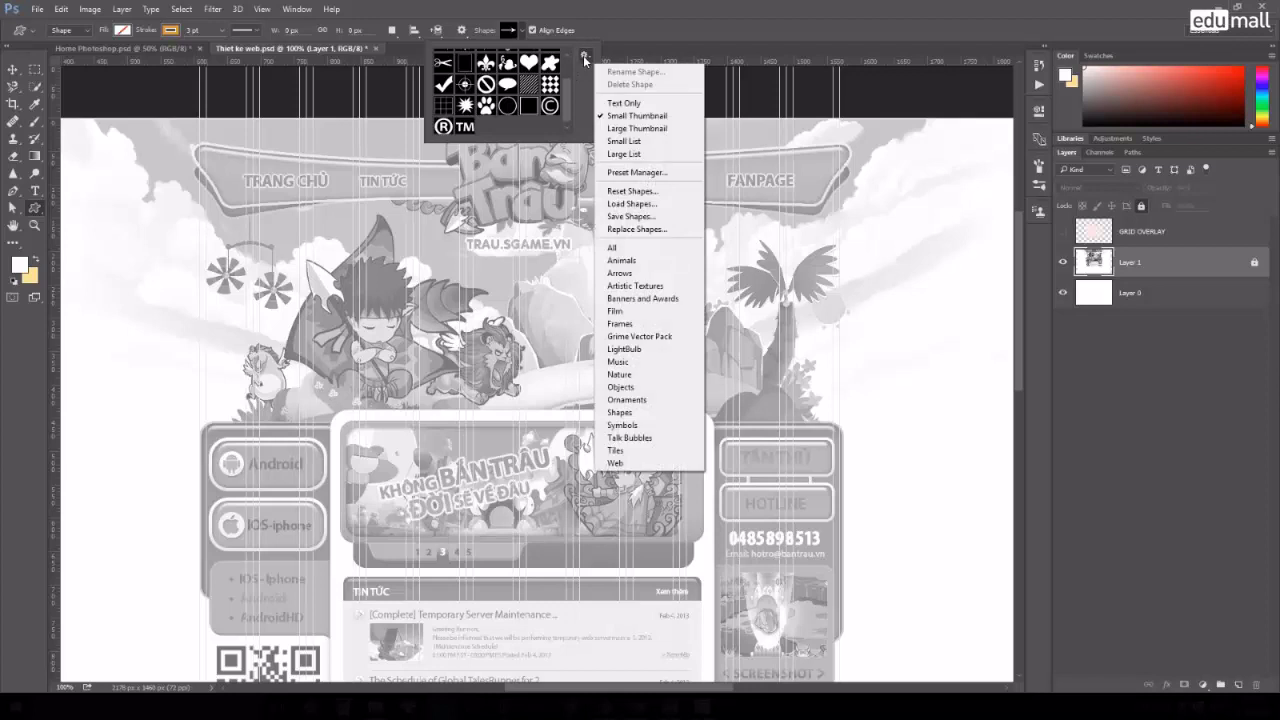
{"action": "left_click", "coordinate": [627, 250]}
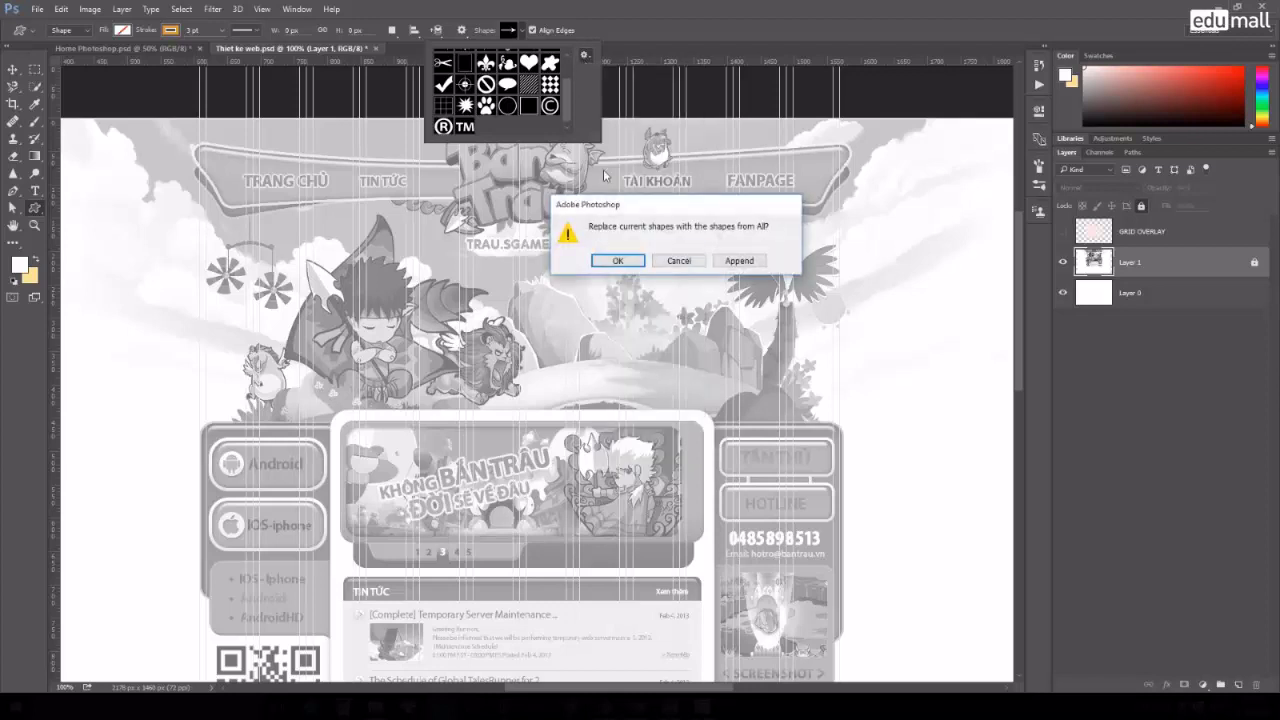
{"action": "left_click", "coordinate": [740, 258]}
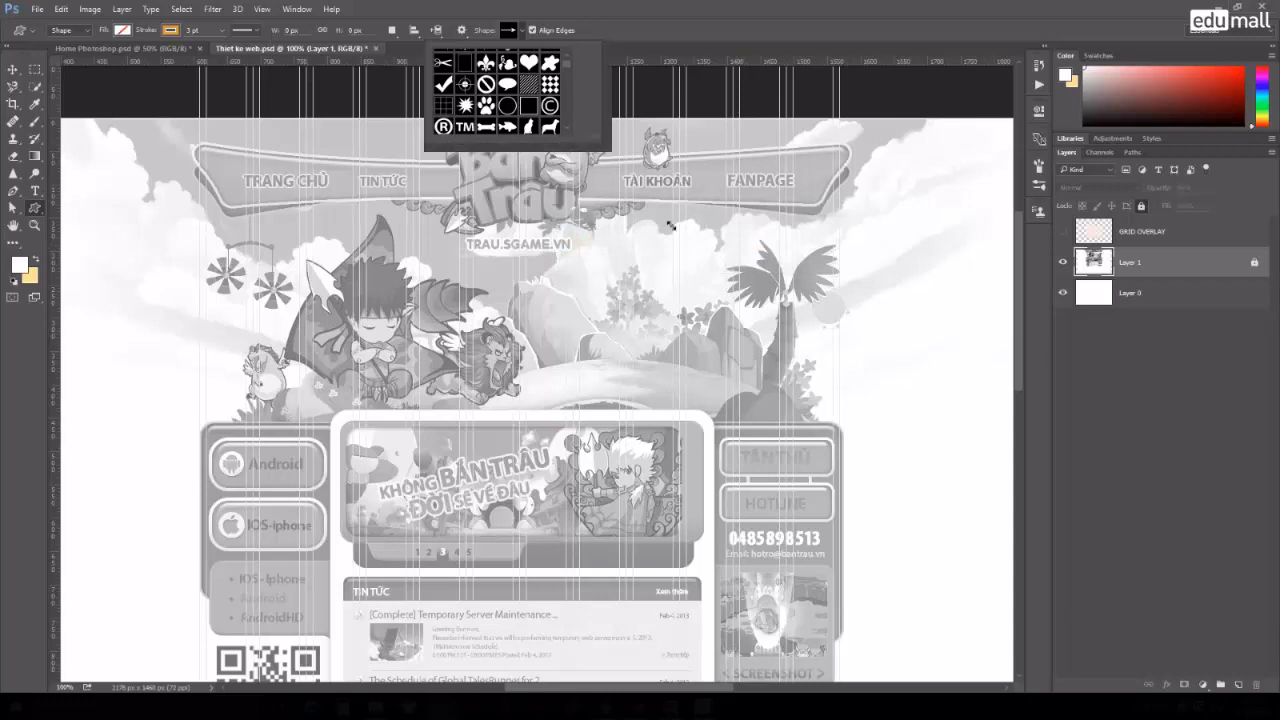
{"action": "mouse_move", "coordinate": [572, 139]}
{"action": "left_mouse_down"}
{"action": "mouse_move", "coordinate": [914, 561]}
{"action": "mouse_move", "coordinate": [900, 458]}
{"action": "left_mouse_up"}
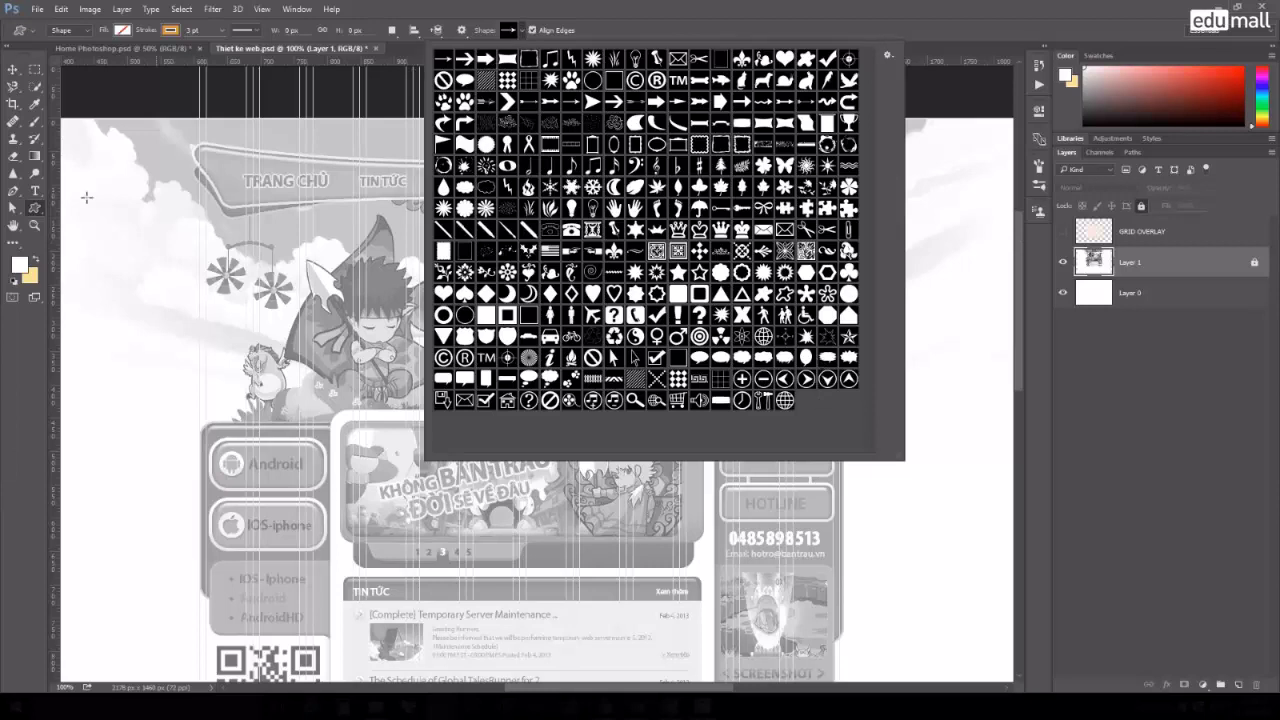
{"action": "right_click", "coordinate": [35, 207]}
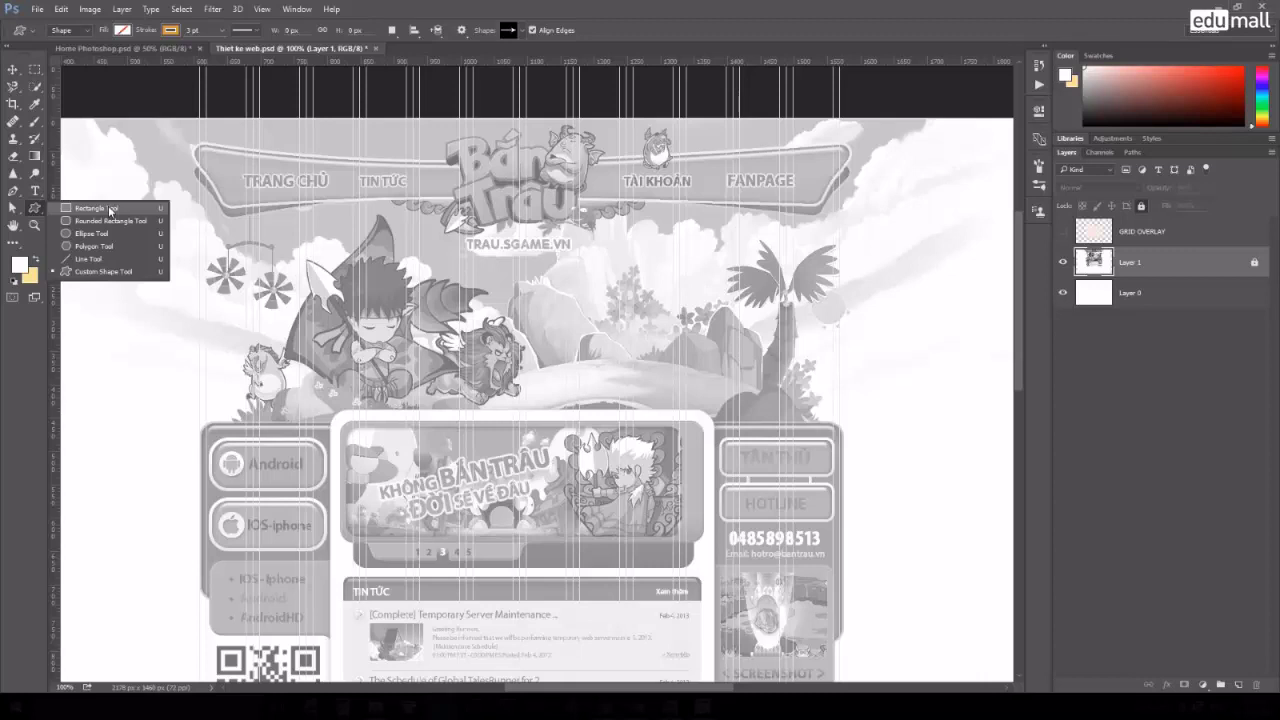
Draw a Rectangle 1 shape layer over the character artwork.
{"action": "left_click", "coordinate": [100, 208]}
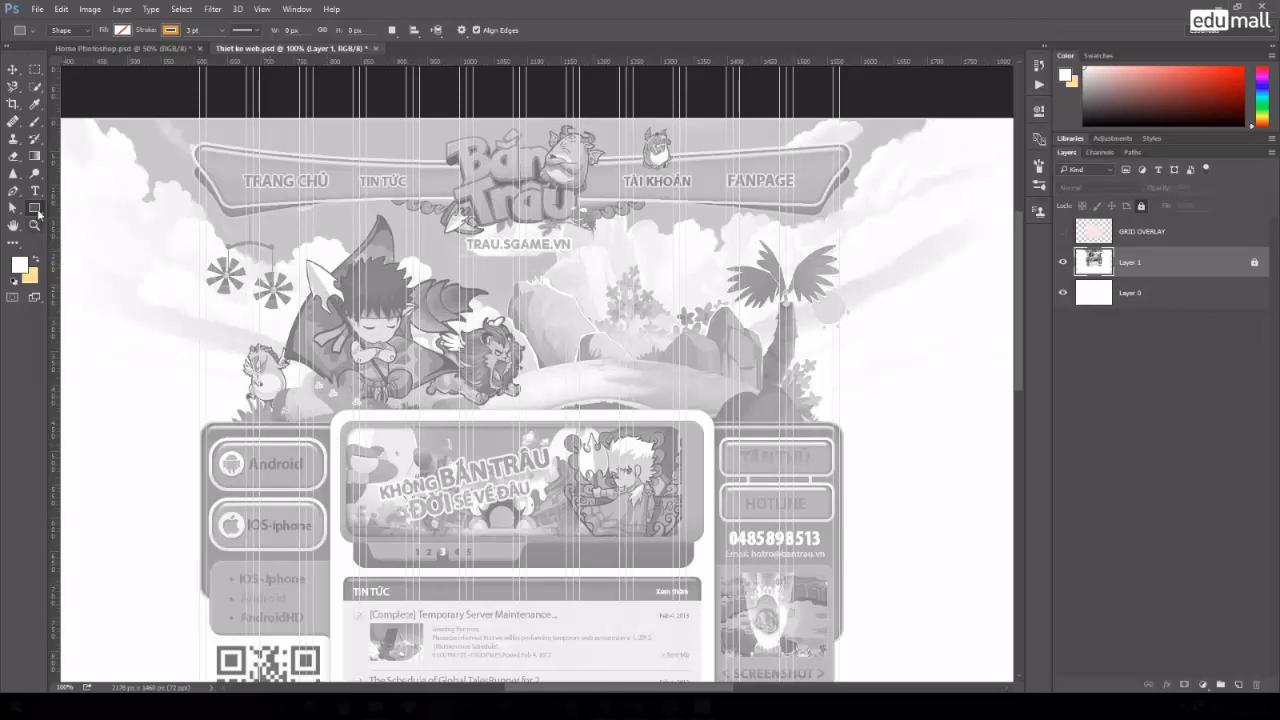
{"action": "left_click", "coordinate": [86, 34]}
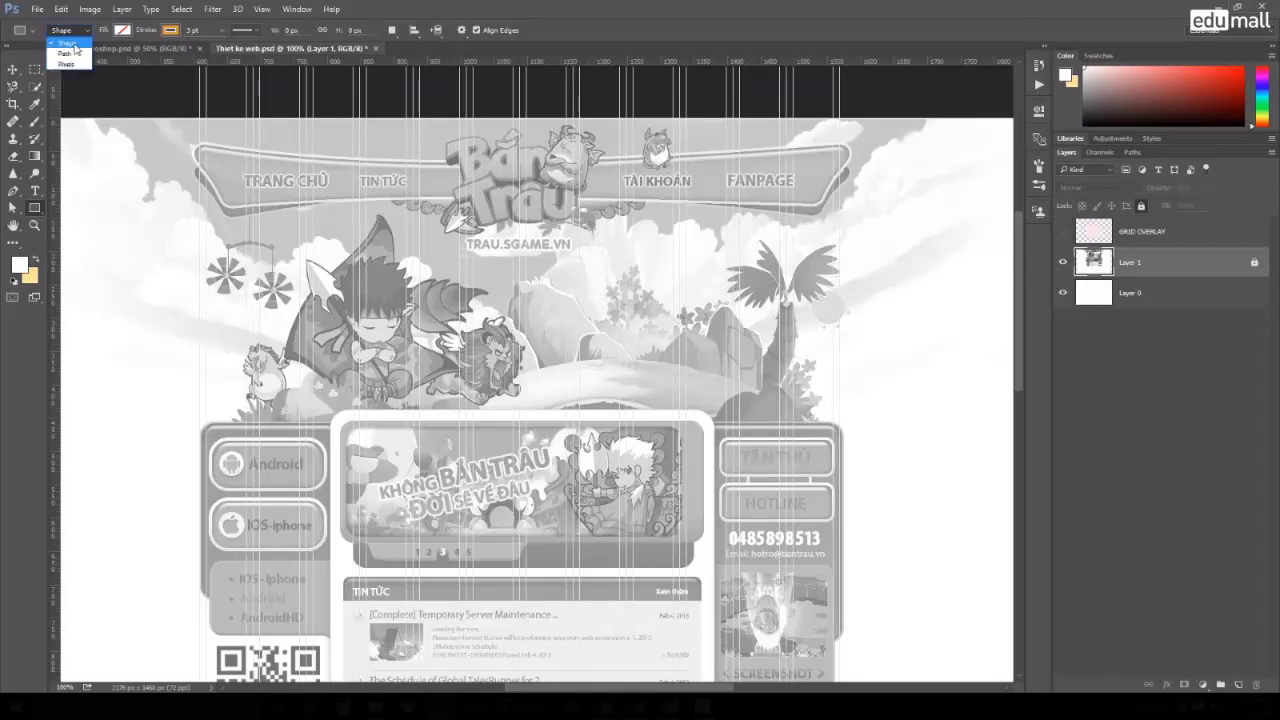
{"action": "left_click", "coordinate": [347, 258]}
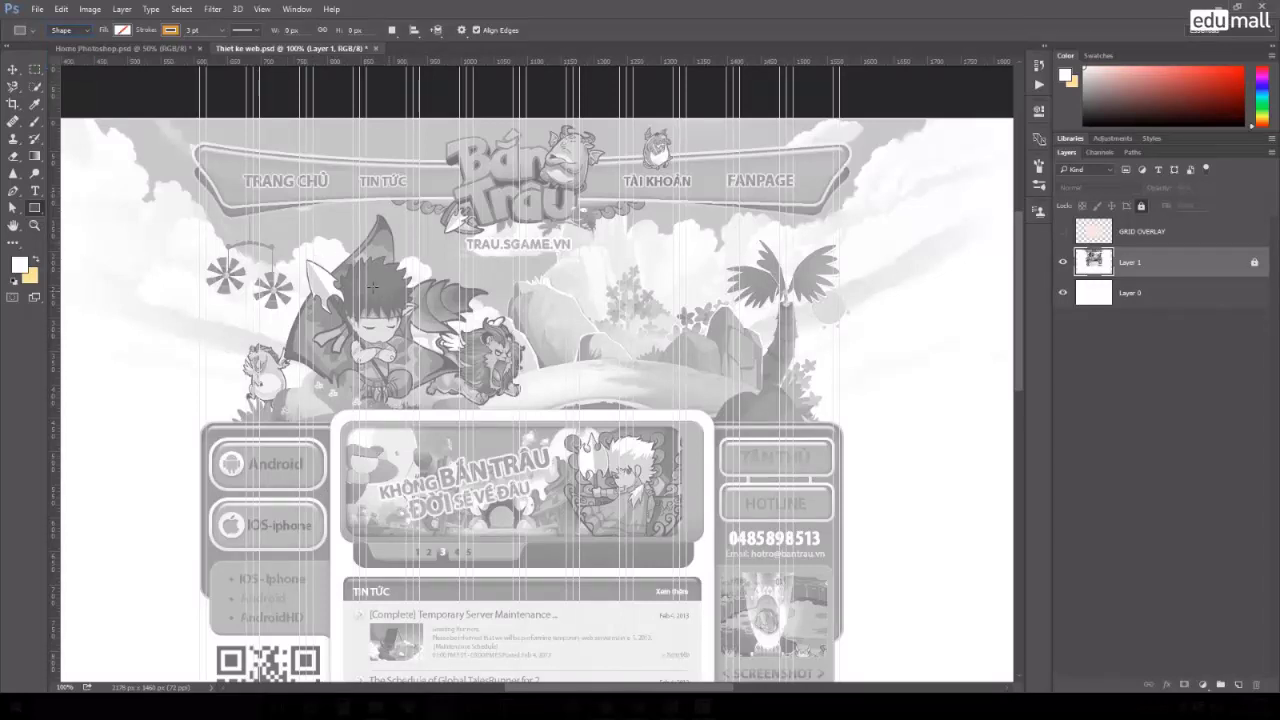
{"action": "left_click_drag", "start_coordinate": [298, 250], "coordinate": [512, 388]}
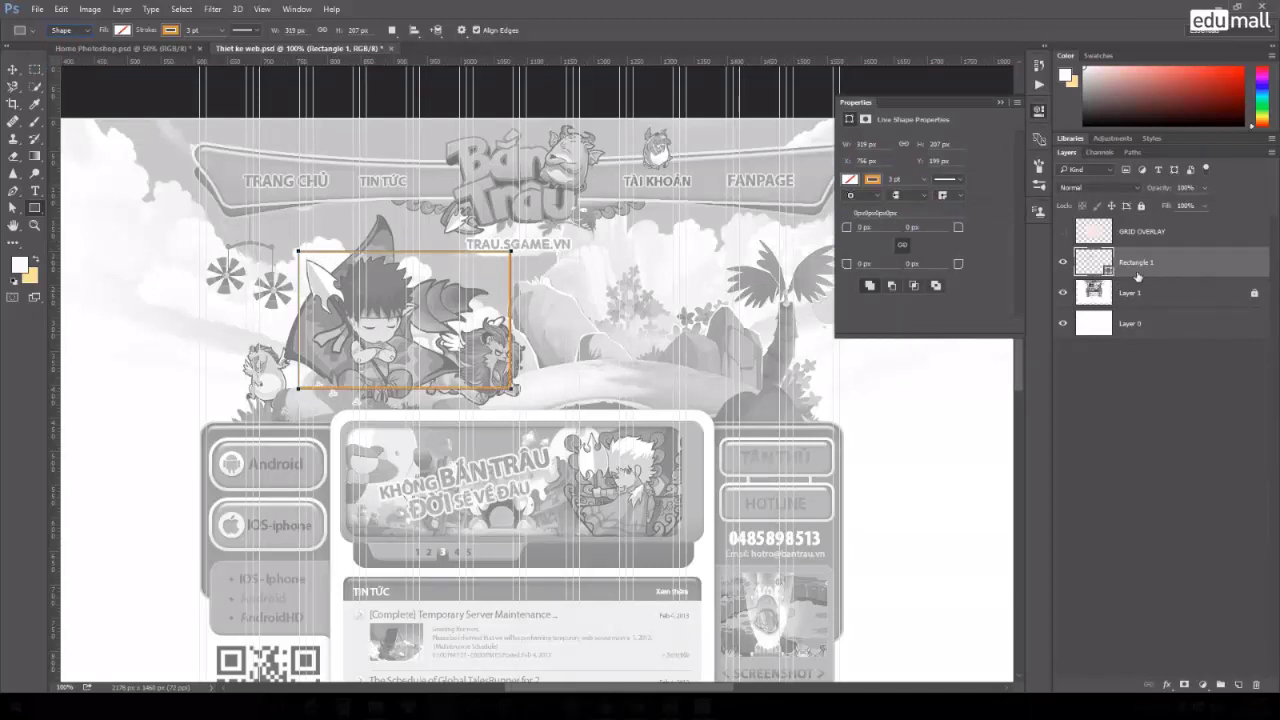
Switch to Path mode and draw a rectangular path over the pinwheels.
{"action": "left_click", "coordinate": [68, 30]}
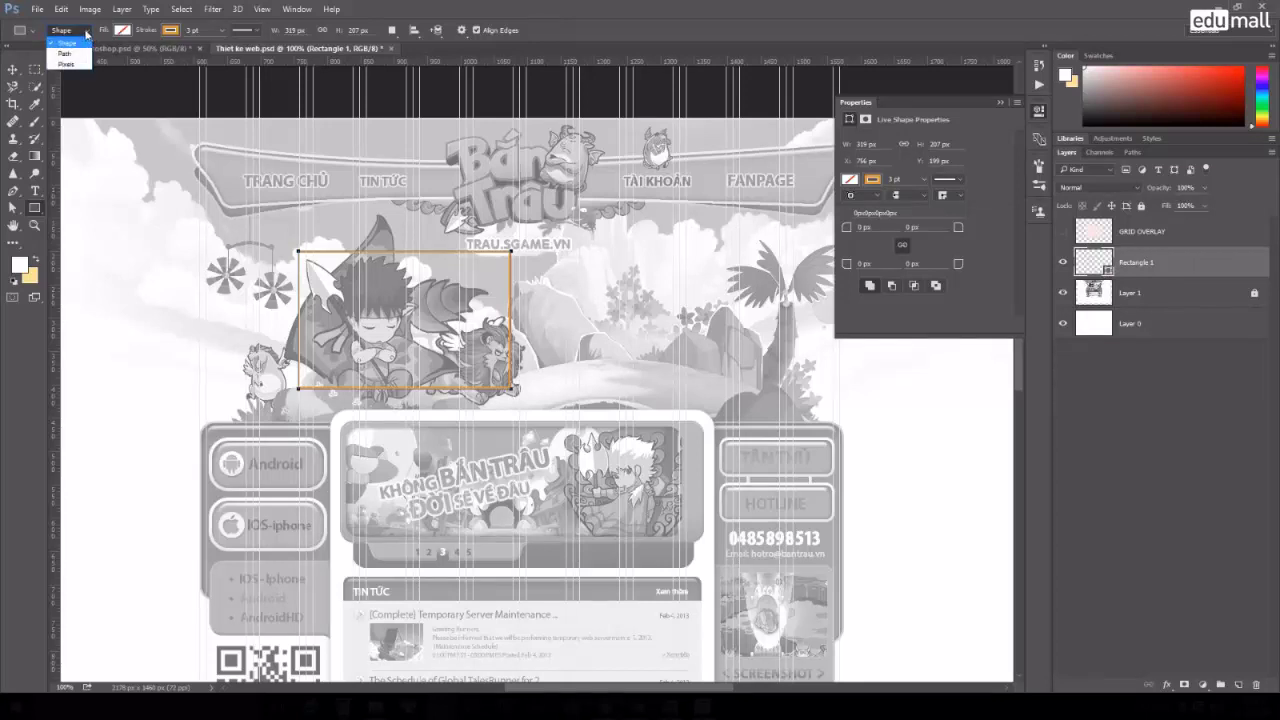
{"action": "left_click", "coordinate": [60, 46]}
{"action": "left_click_drag", "start_coordinate": [137, 218], "coordinate": [249, 322]}
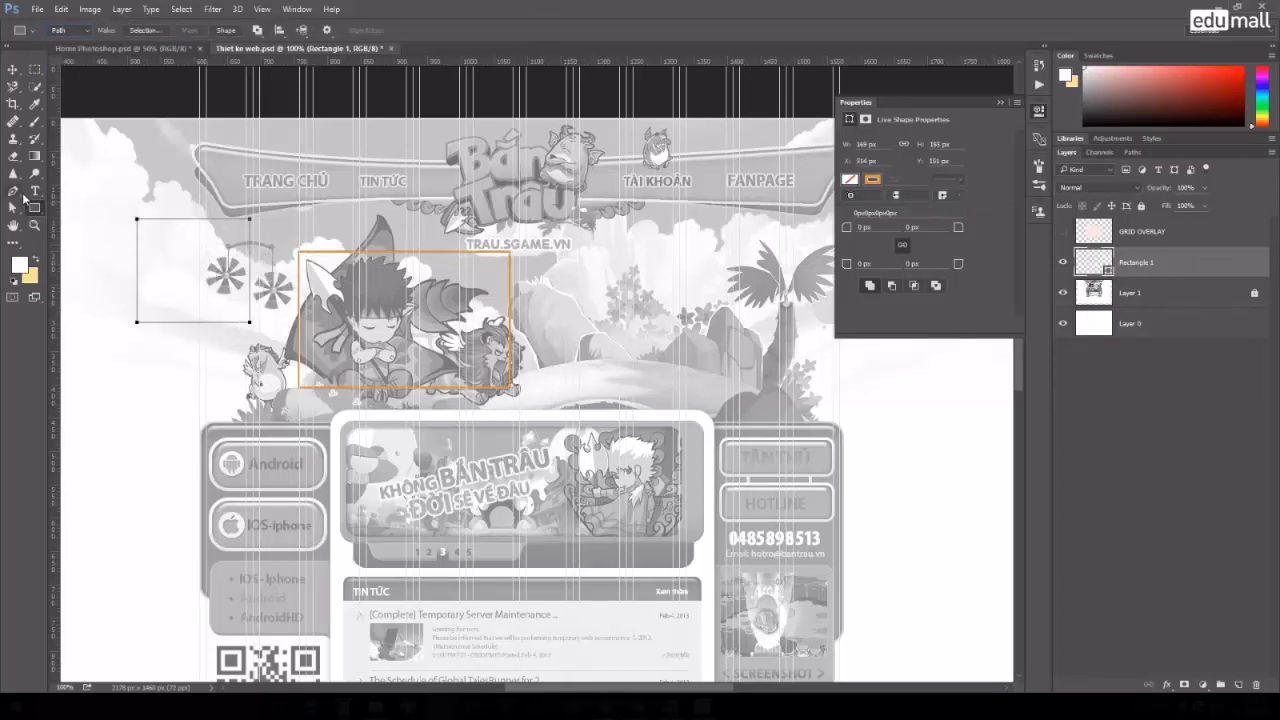
Try out the Pen tools, then set the Rectangle tool to Pixels mode.
{"action": "left_click", "coordinate": [13, 191]}
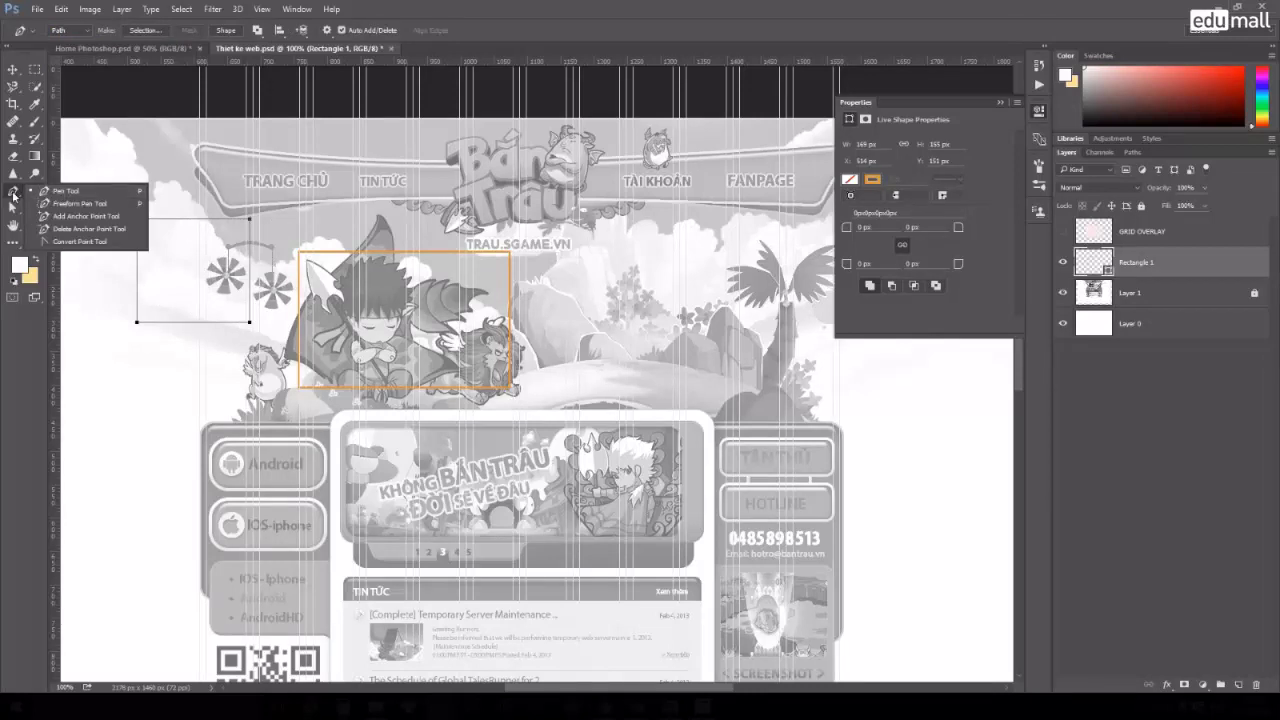
{"action": "left_click", "coordinate": [13, 193]}
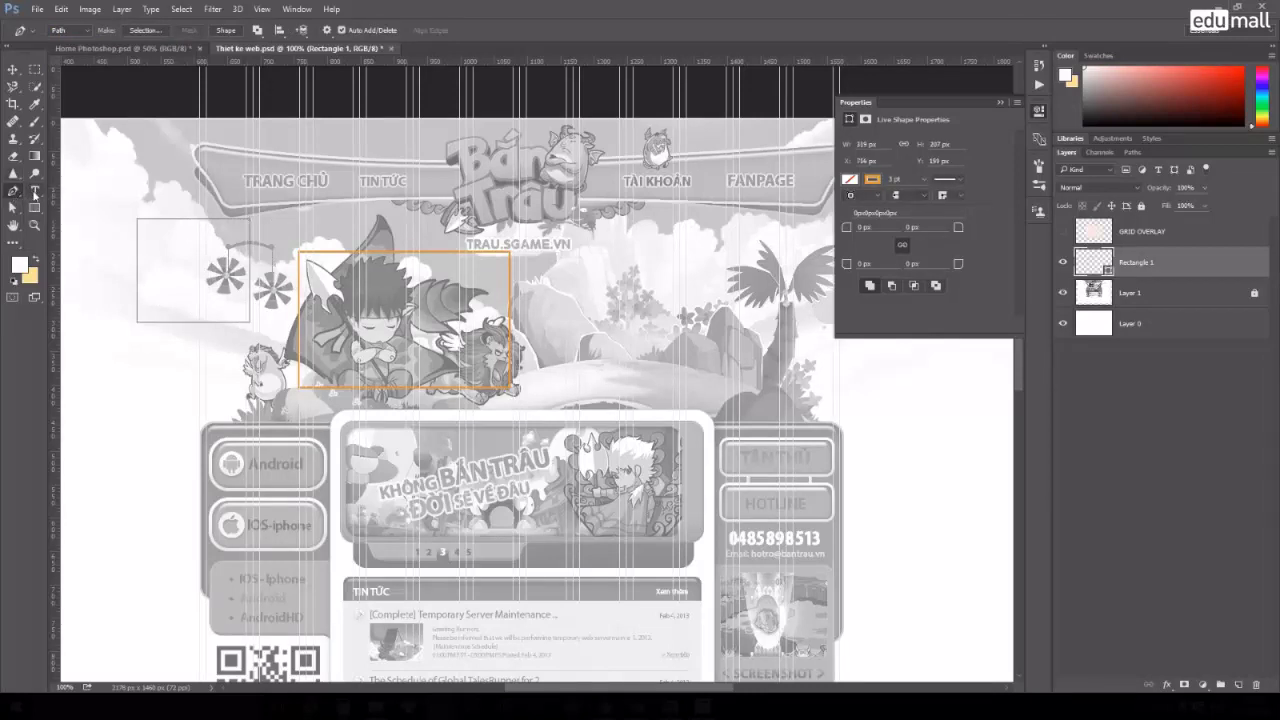
{"action": "right_click", "coordinate": [12, 190]}
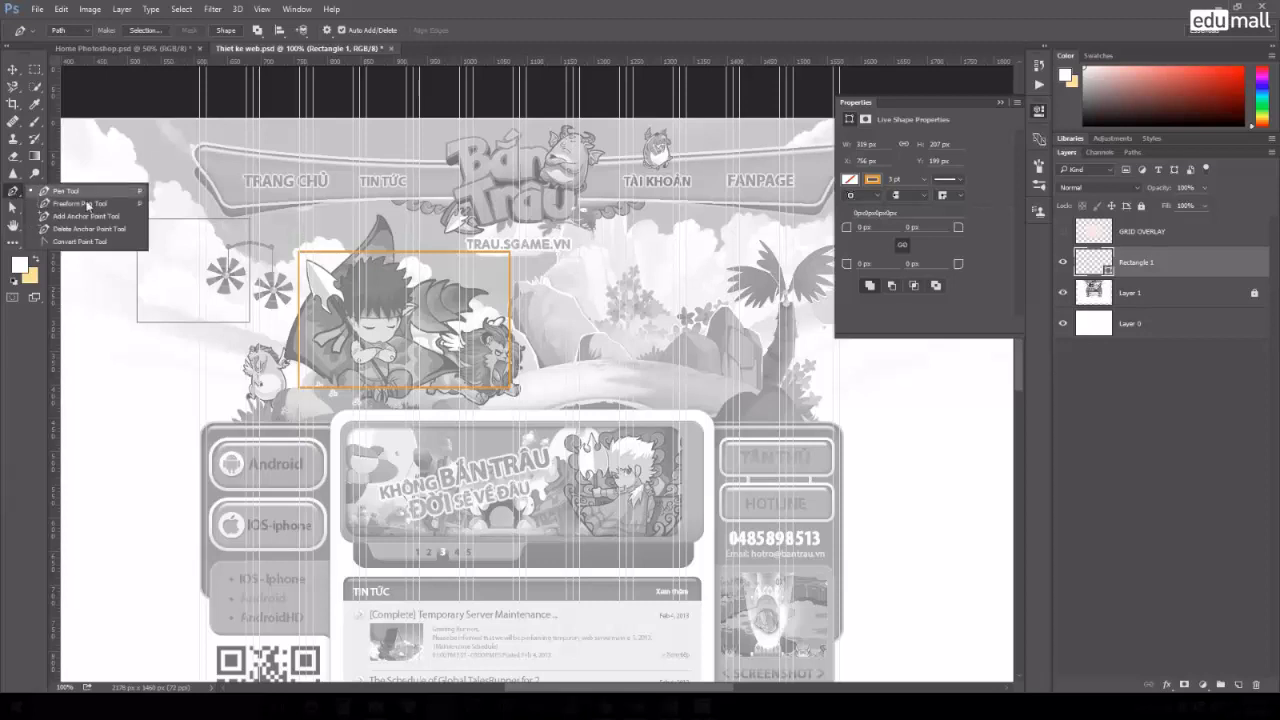
{"action": "left_click", "coordinate": [44, 202]}
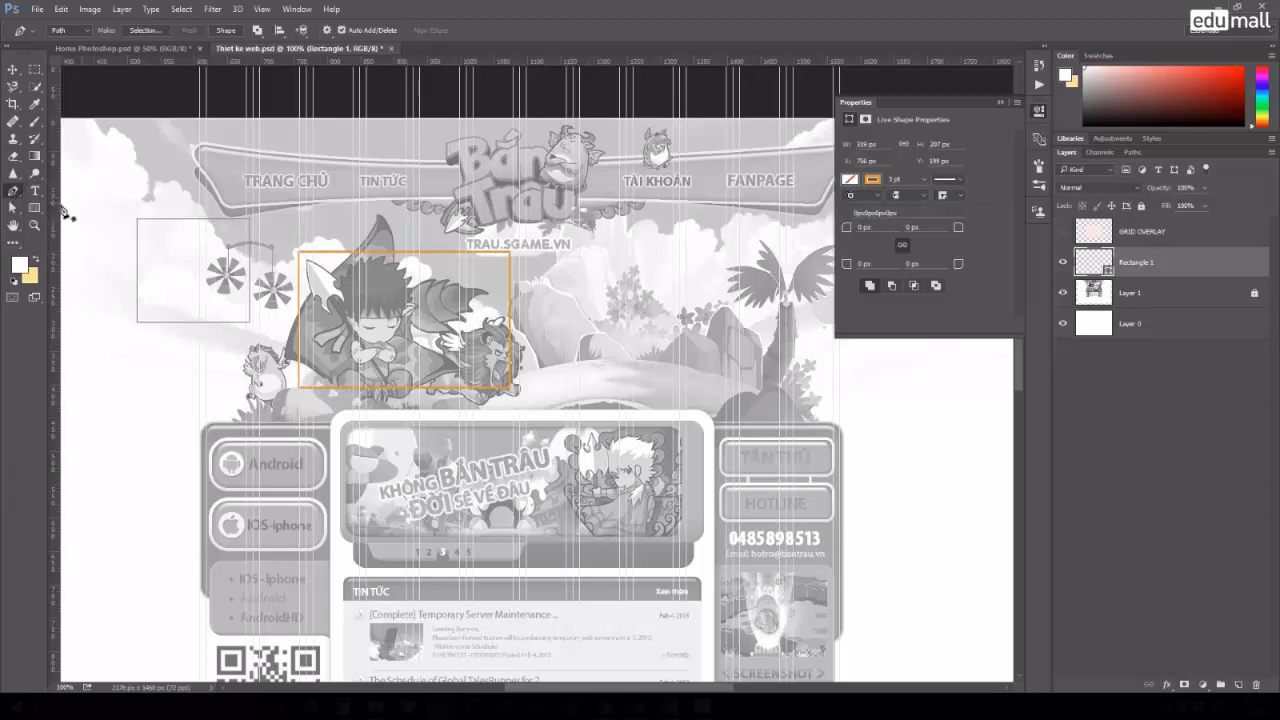
{"action": "left_click", "coordinate": [72, 30]}
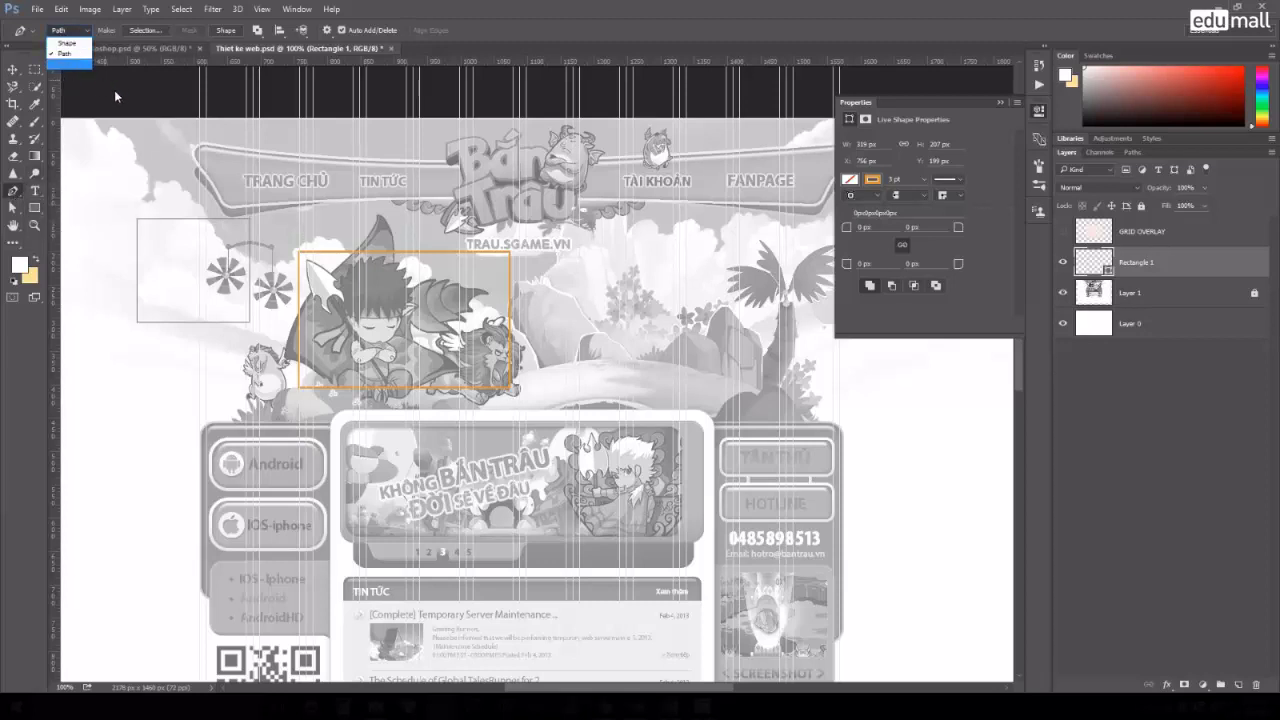
{"action": "left_click", "coordinate": [35, 205]}
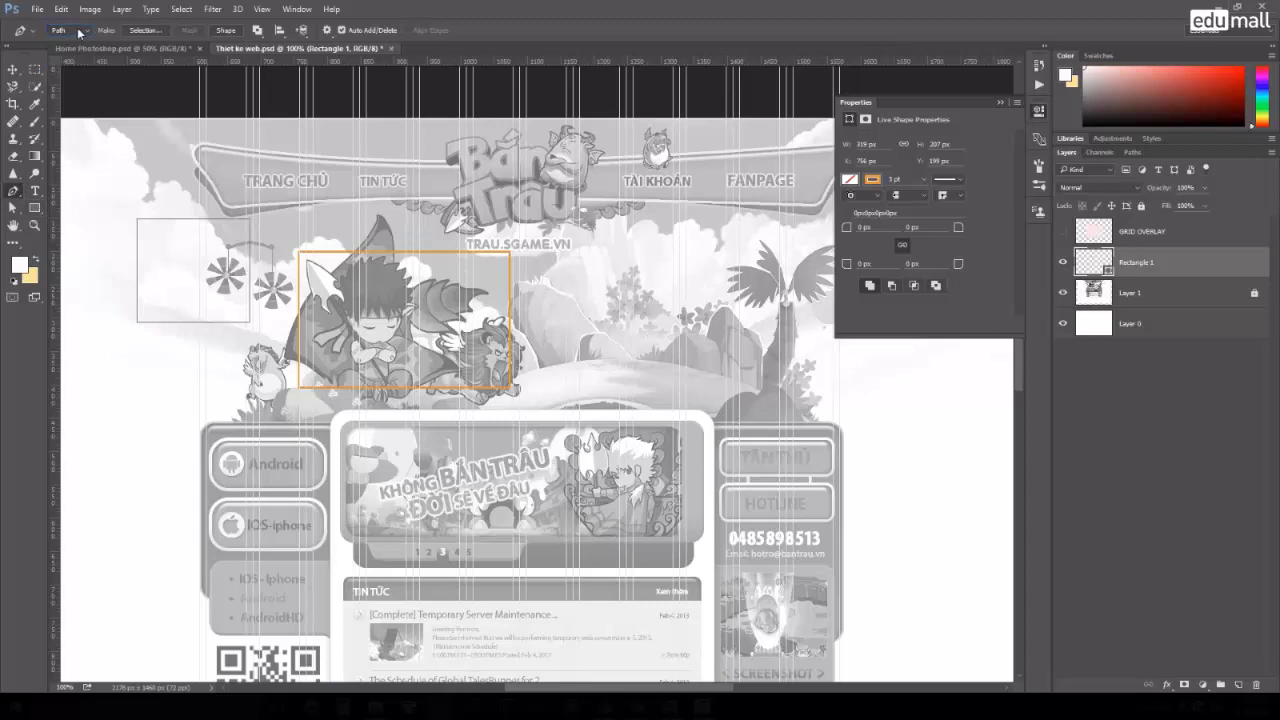
{"action": "left_click", "coordinate": [34, 208]}
{"action": "left_click", "coordinate": [70, 30]}
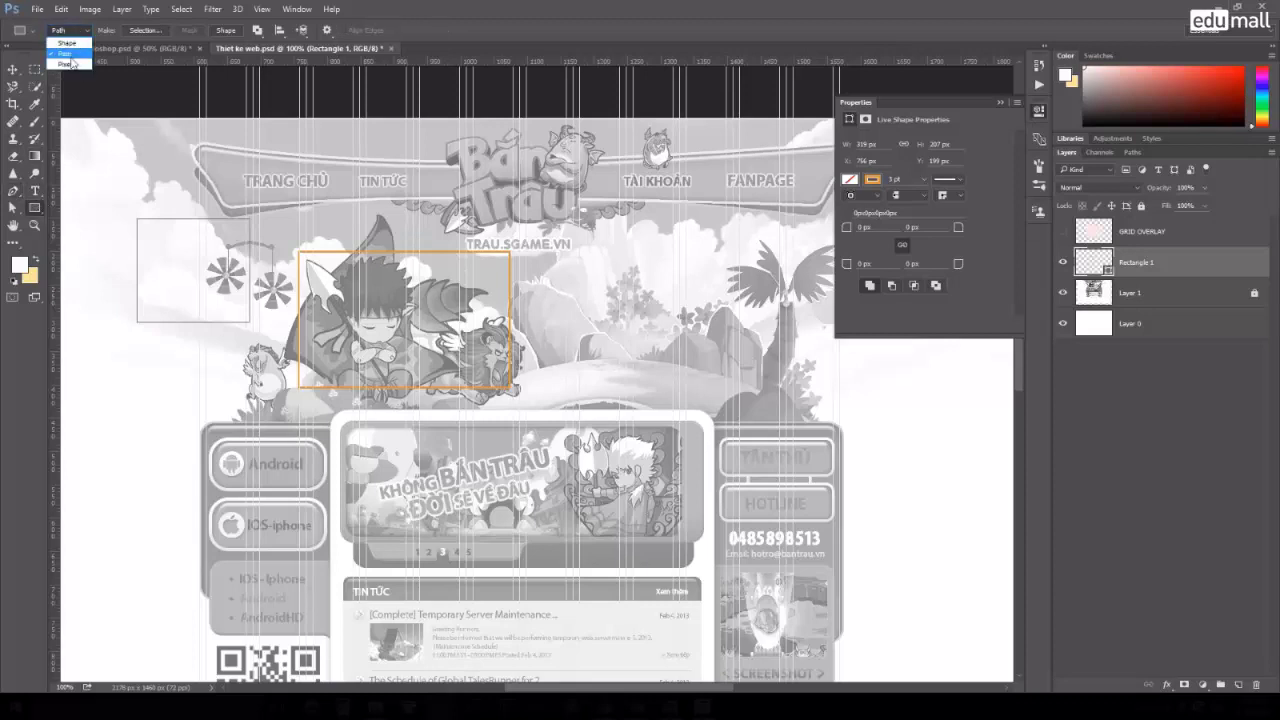
{"action": "left_click", "coordinate": [66, 64]}
Make red the foreground colour in the Color Picker.
{"action": "left_click", "coordinate": [19, 264]}
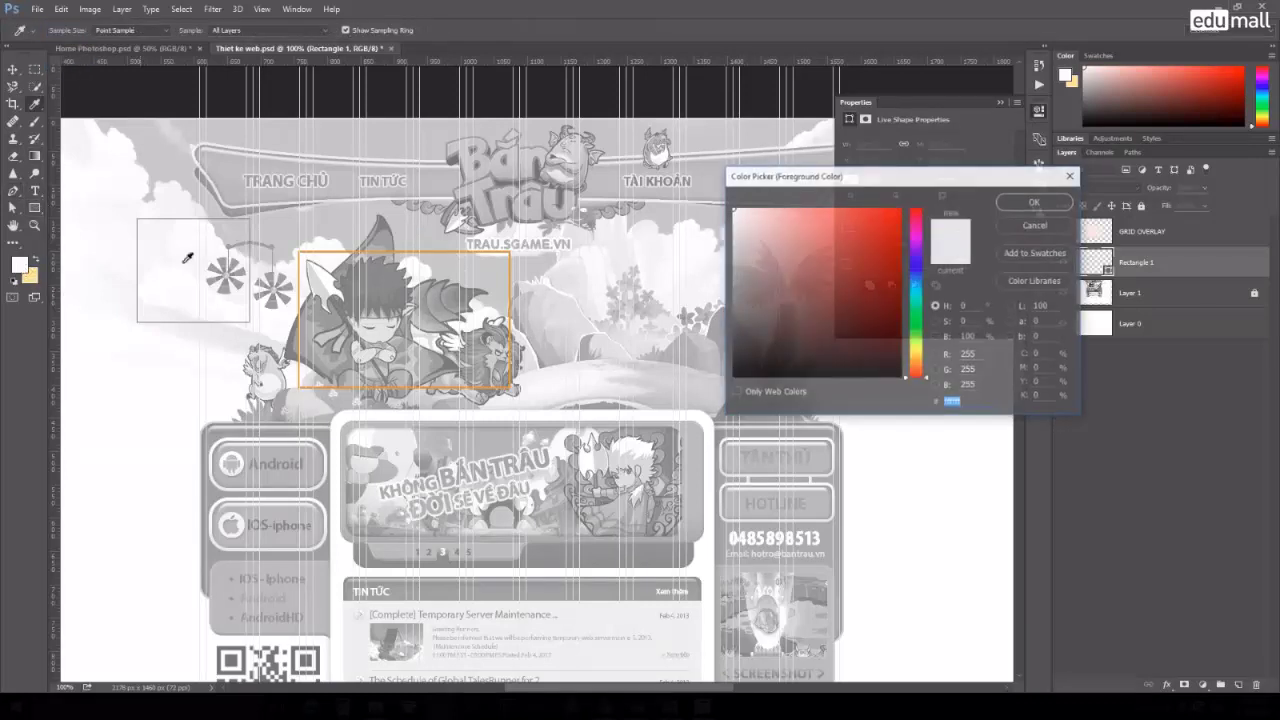
{"action": "left_click", "coordinate": [839, 258]}
{"action": "left_click", "coordinate": [1035, 201]}
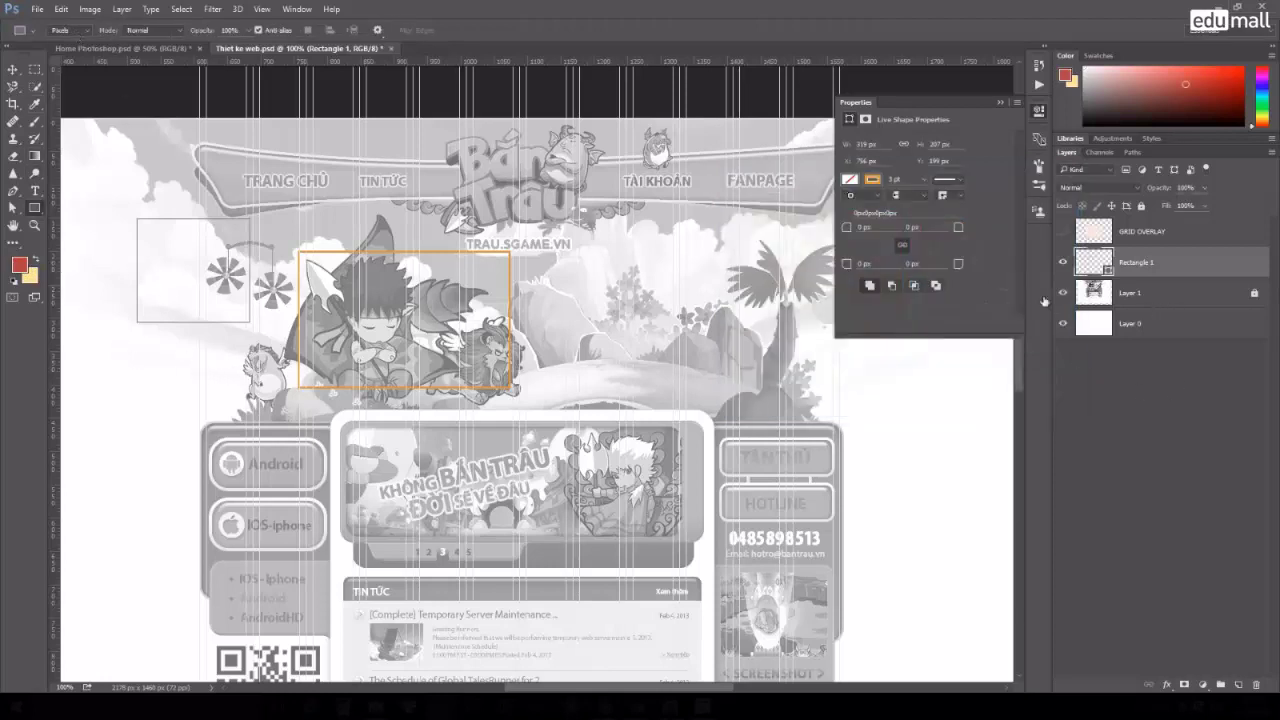
Undo a trial red rectangle on Layer 0 and delete the Rectangle 1 shape layer.
{"action": "left_click", "coordinate": [1165, 324]}
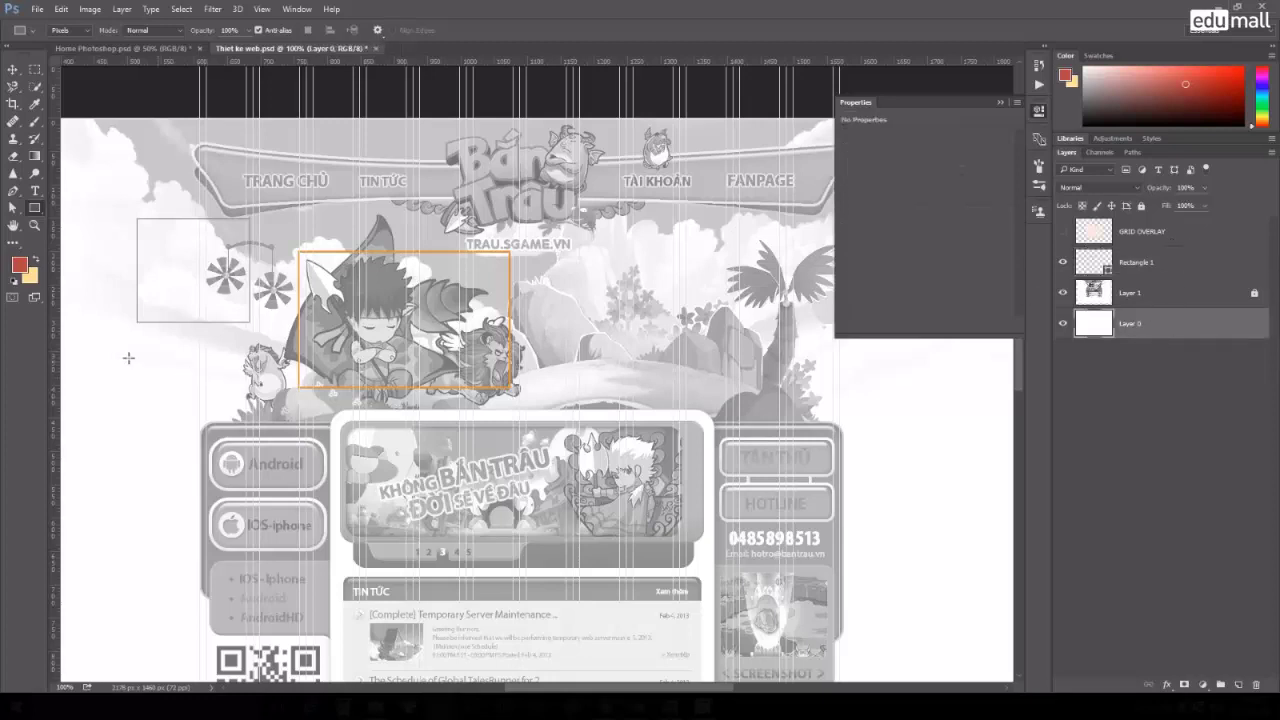
{"action": "left_click_drag", "start_coordinate": [112, 353], "coordinate": [256, 446]}
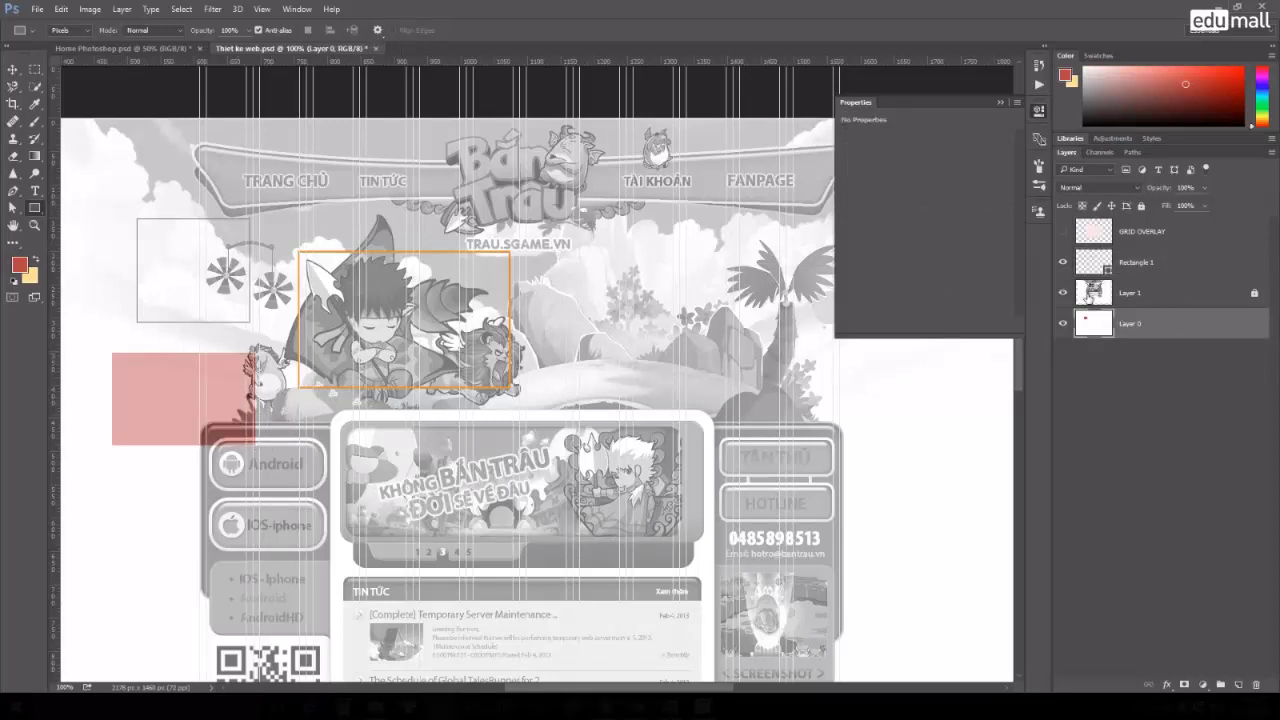
{"action": "key", "text": "ctrl+z"}
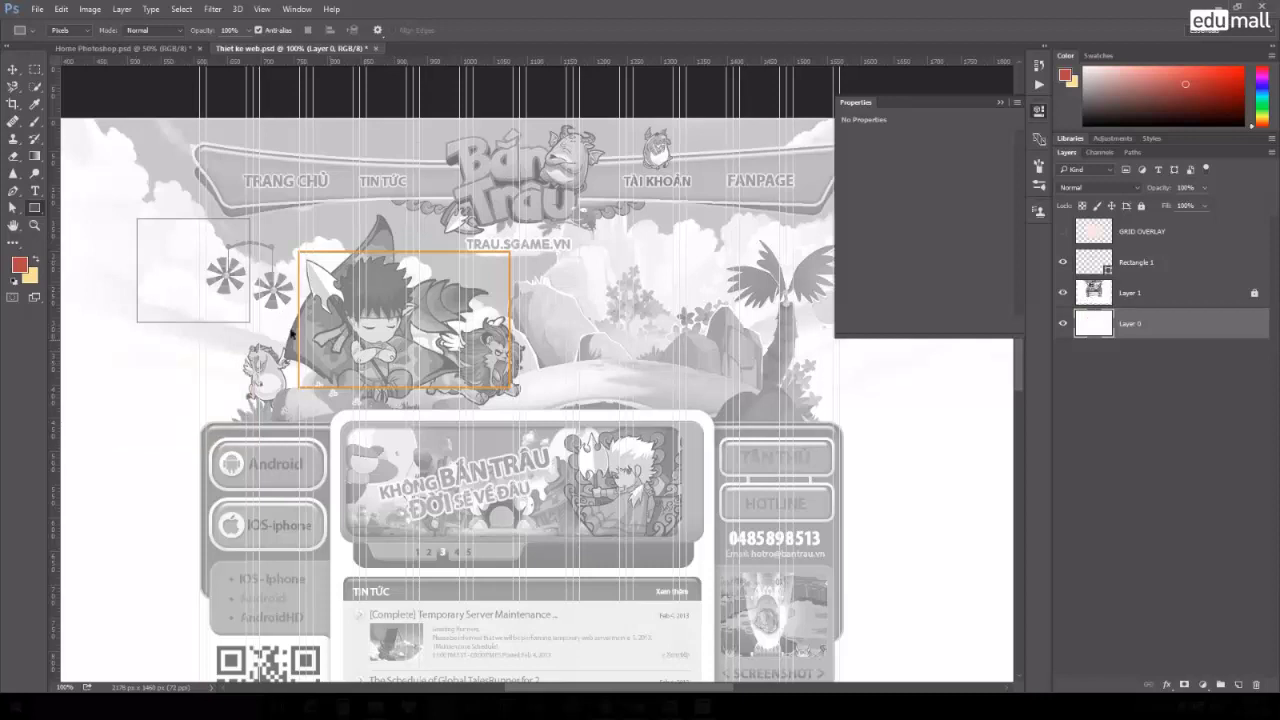
{"action": "left_click", "coordinate": [70, 30]}
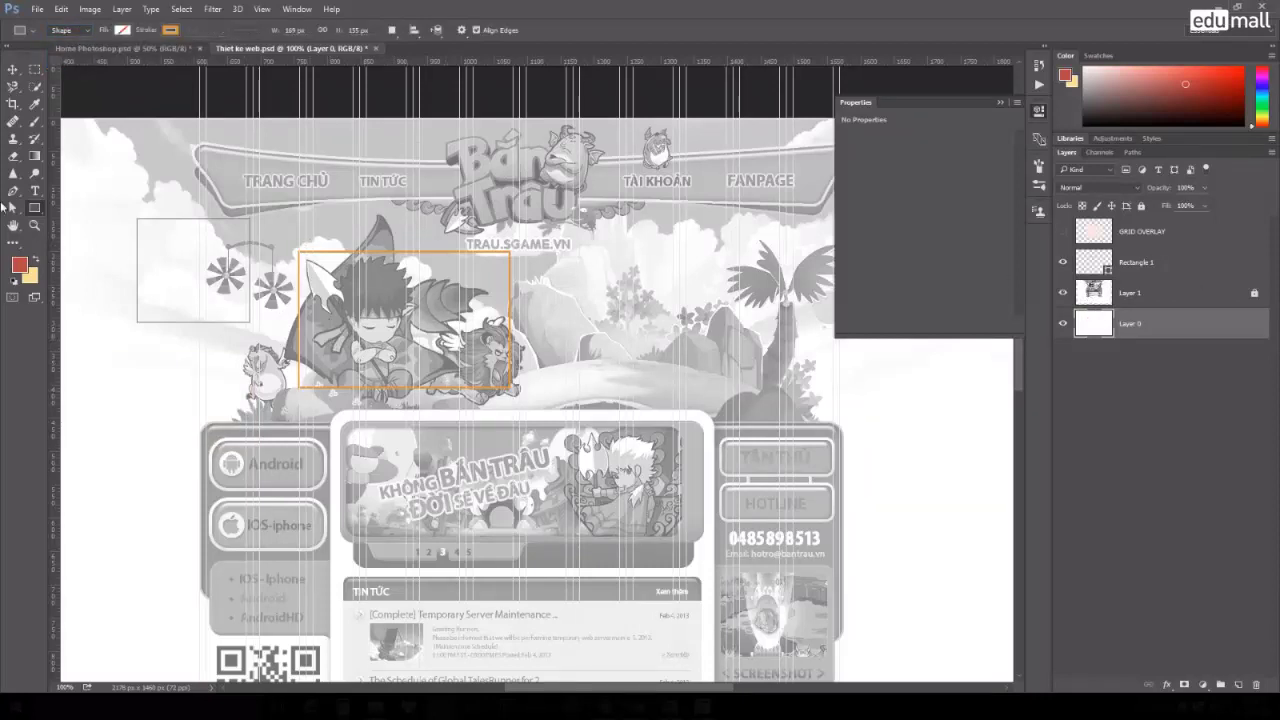
{"action": "key", "text": "ctrl+z"}
{"action": "right_click", "coordinate": [34, 208]}
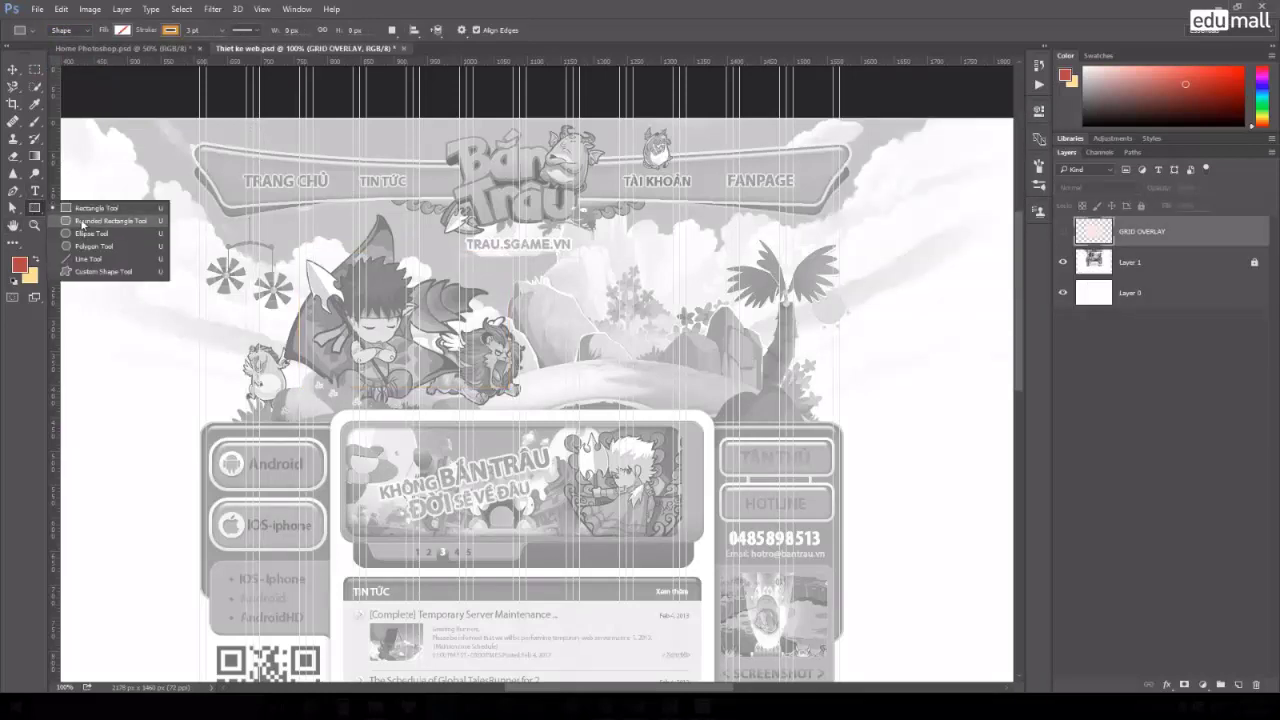
Set the Rounded Rectangle tool's corner radius to 20 px, undoing two test rectangles.
{"action": "left_click", "coordinate": [82, 222]}
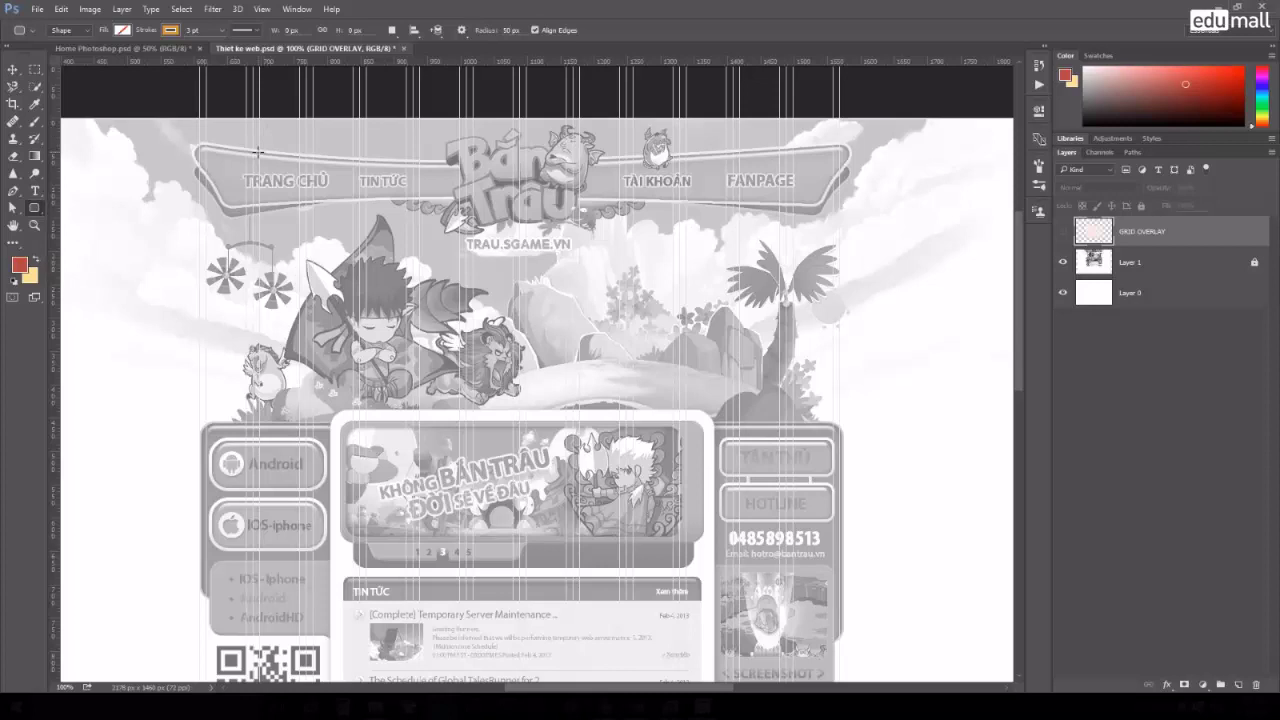
{"action": "left_click_drag", "start_coordinate": [212, 200], "coordinate": [314, 262]}
{"action": "key", "text": "ctrl+z"}
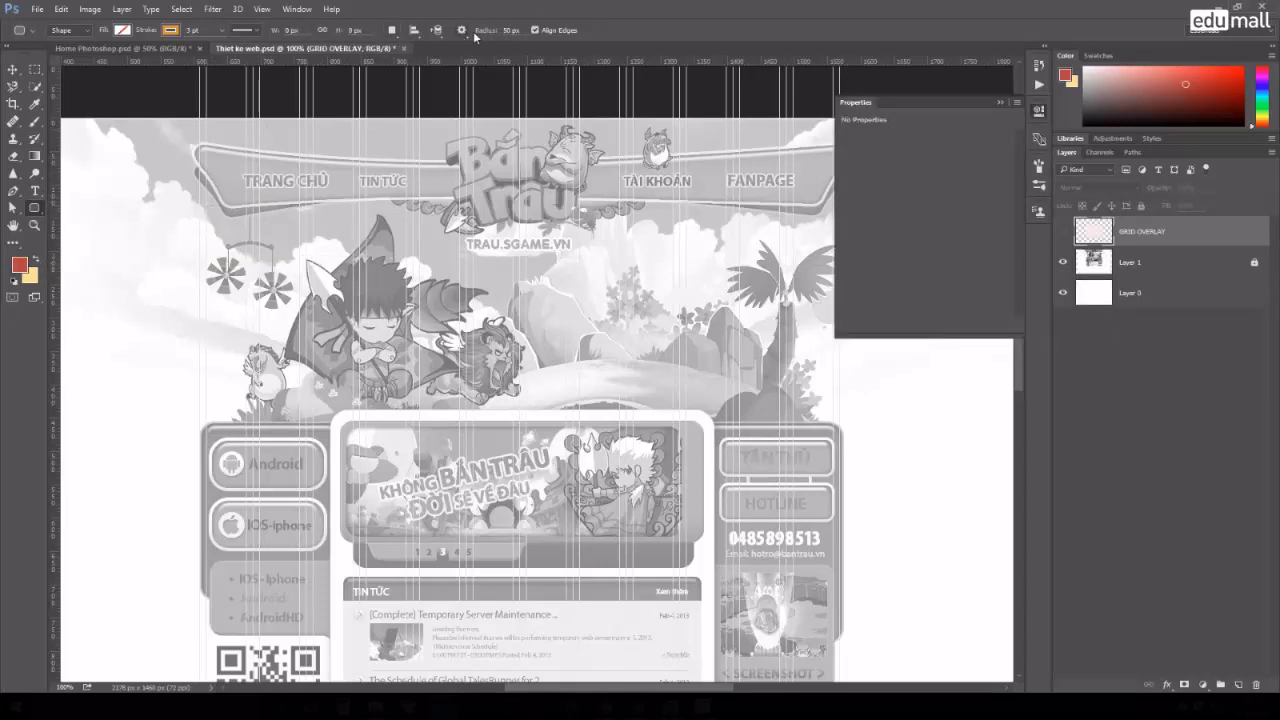
{"action": "left_click", "coordinate": [470, 33]}
{"action": "type", "text": "20"}
{"action": "key", "text": "Return"}
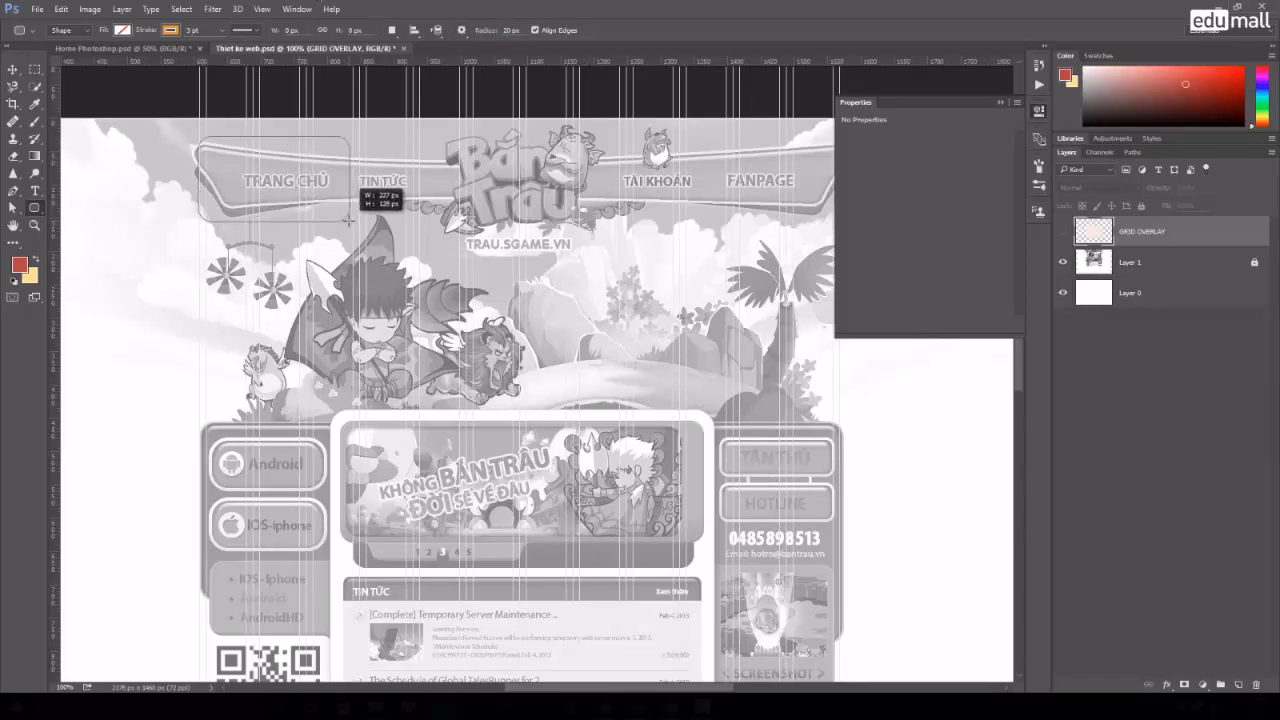
{"action": "left_click_drag", "start_coordinate": [198, 137], "coordinate": [349, 220]}
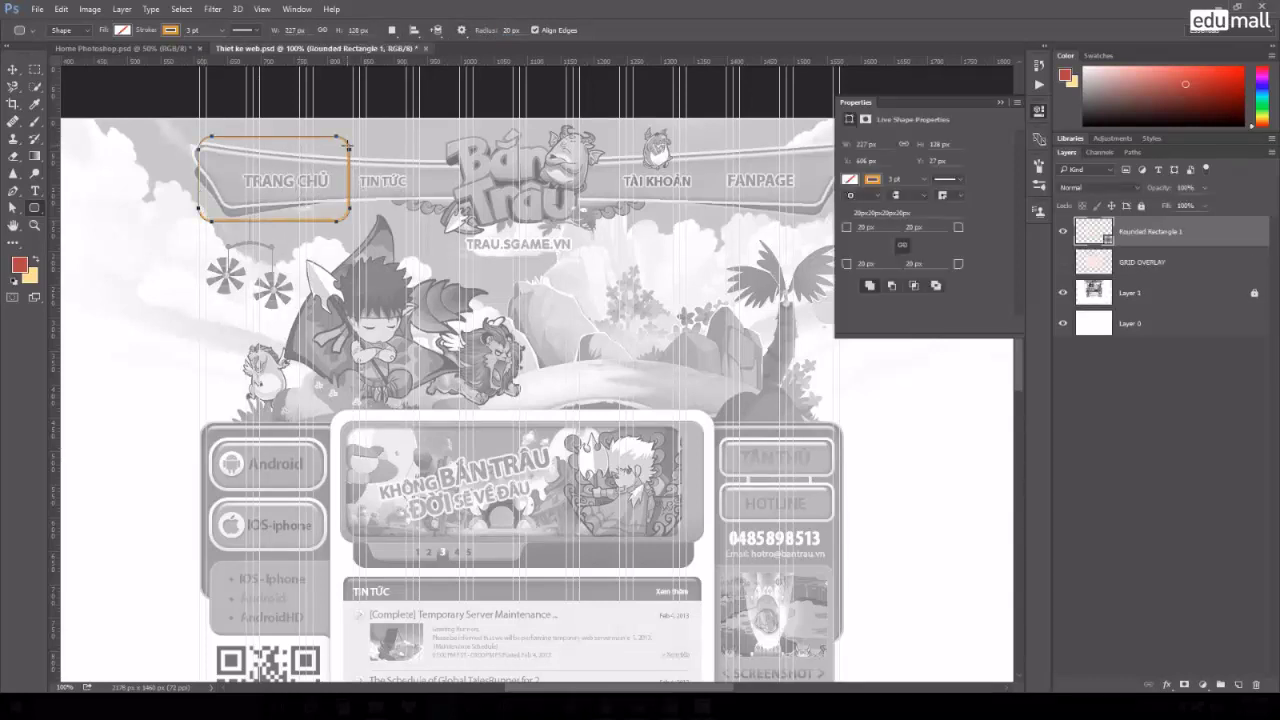
{"action": "key", "text": "ctrl+z"}
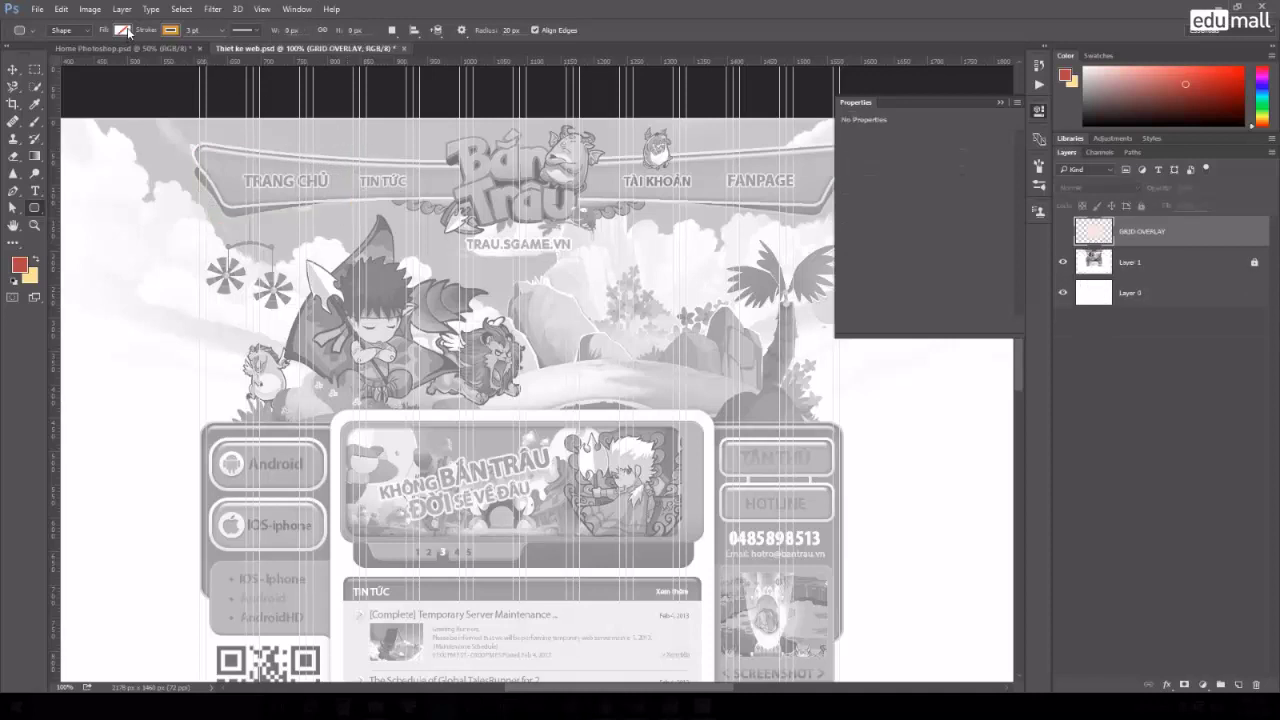
Set the shape fill to blue and the stroke to none.
{"action": "left_click", "coordinate": [122, 30]}
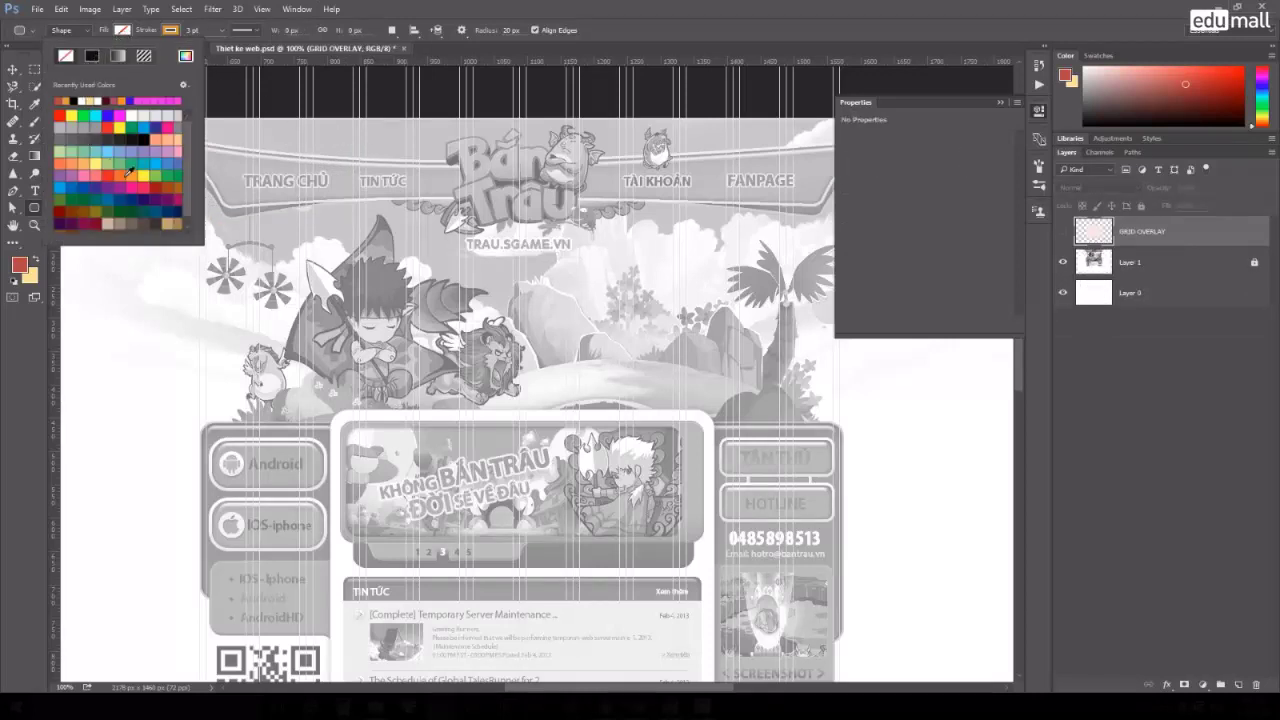
{"action": "left_click", "coordinate": [163, 162]}
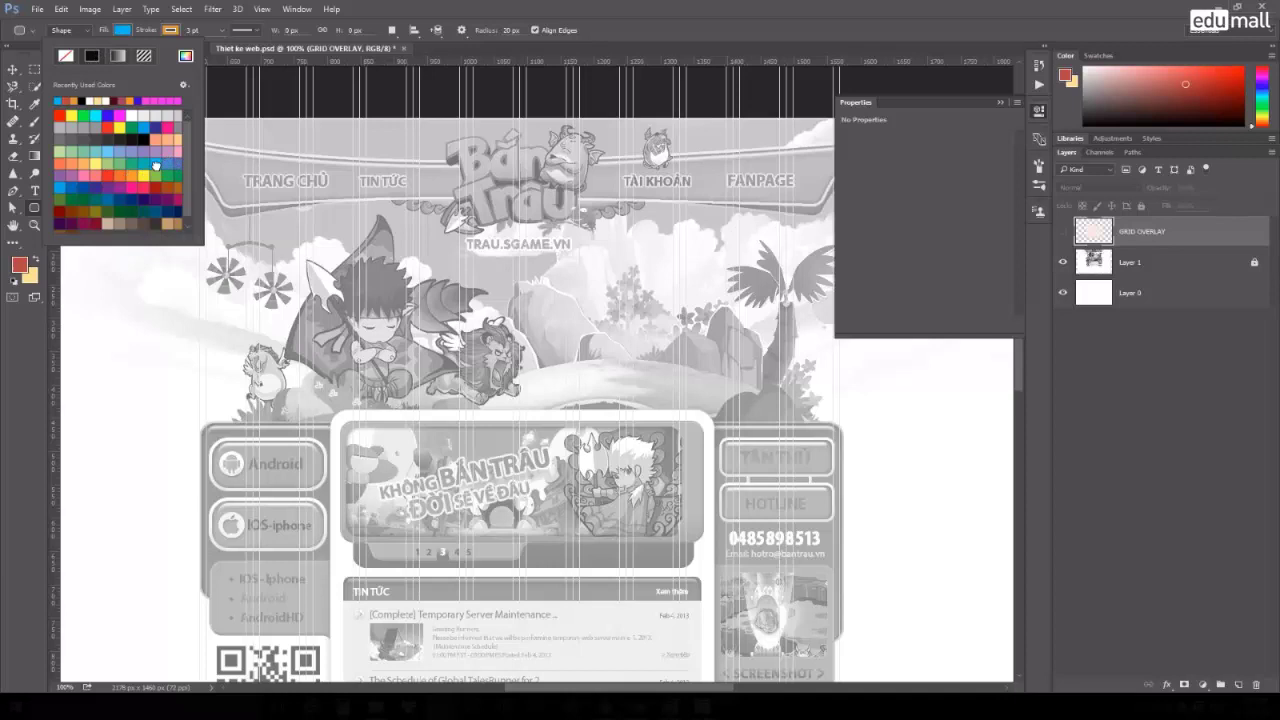
{"action": "left_click", "coordinate": [171, 30]}
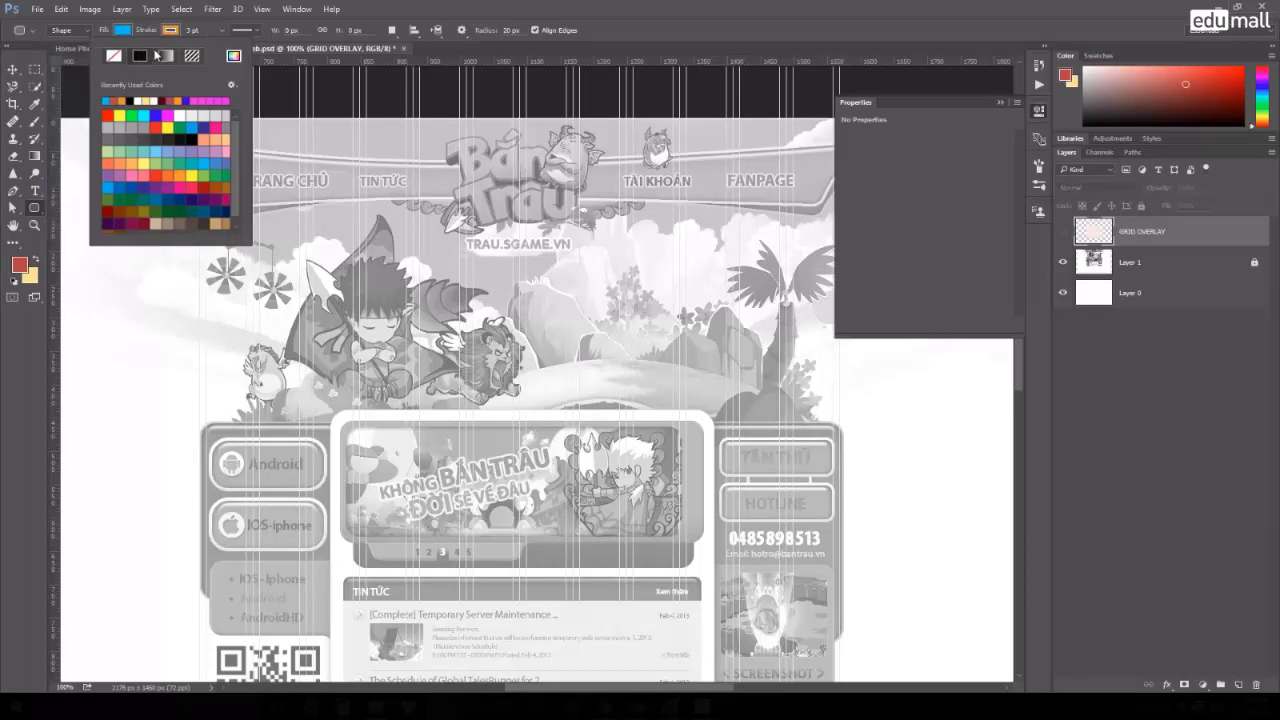
{"action": "left_click", "coordinate": [116, 57]}
{"action": "left_click", "coordinate": [476, 272]}
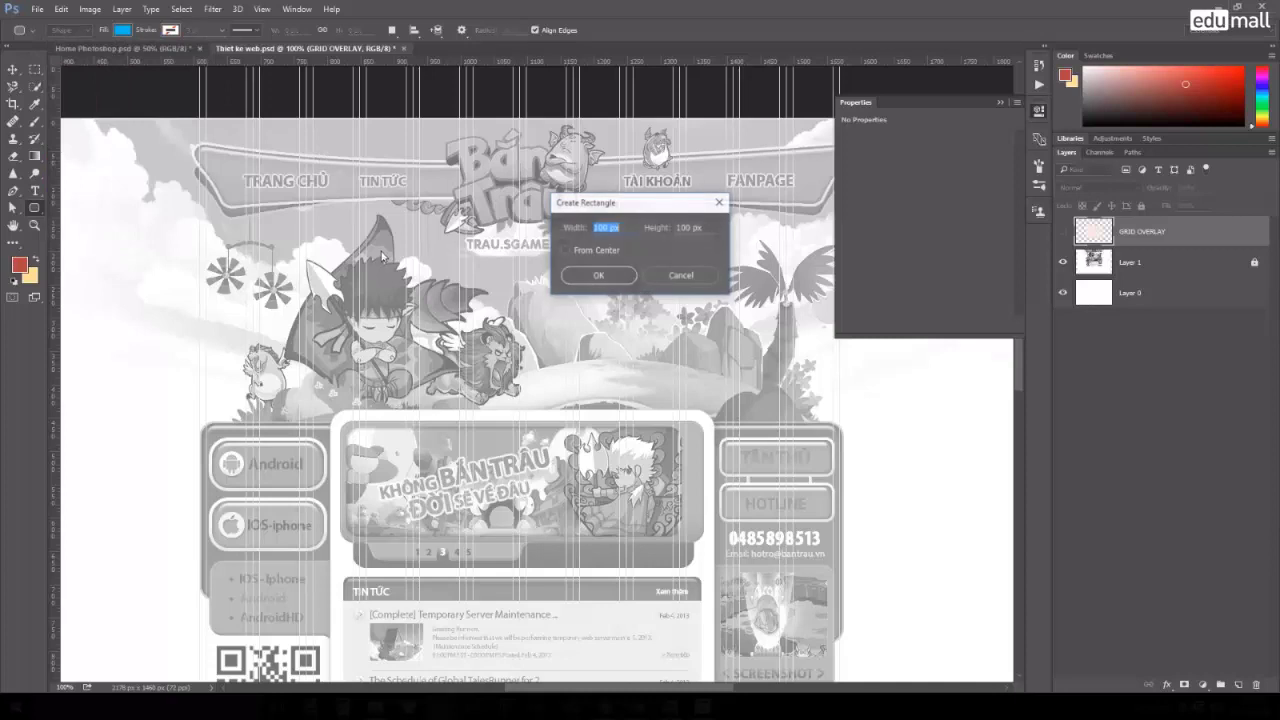
{"action": "left_click", "coordinate": [680, 275]}
{"action": "left_click", "coordinate": [1000, 102]}
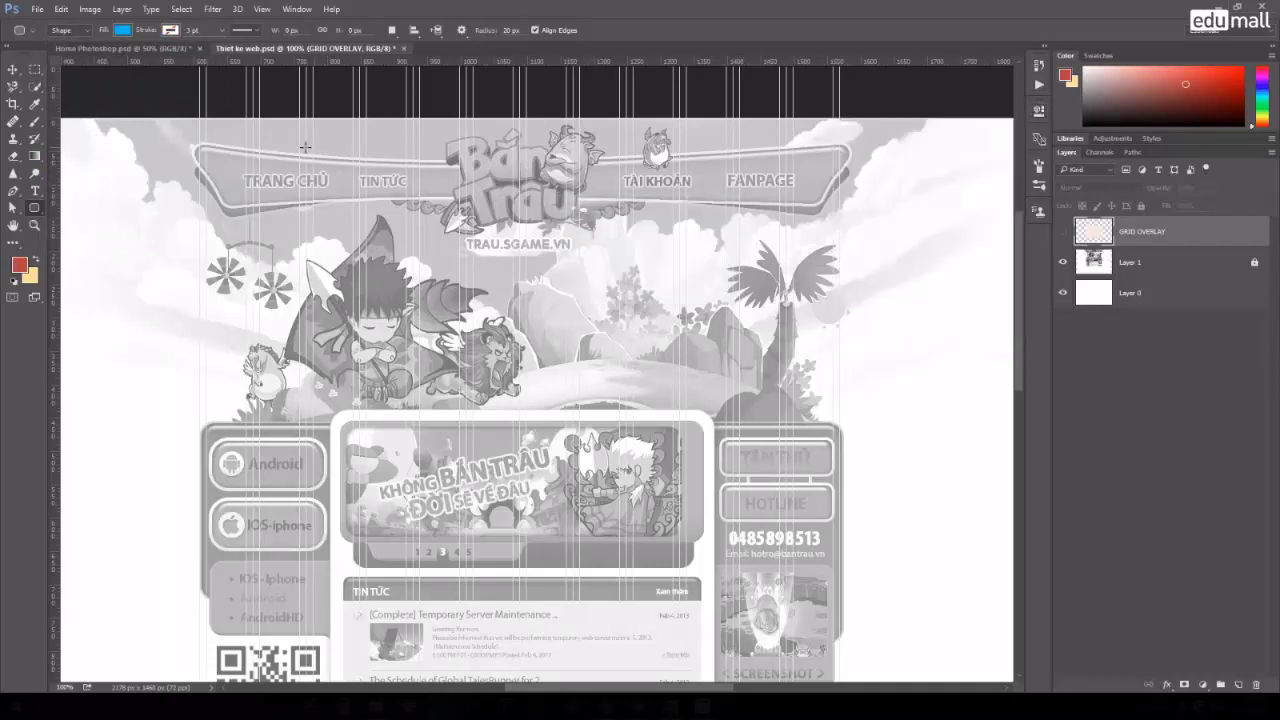
Create a 965 × 65 px rounded rectangle from the Create Rectangle dialog.
{"action": "left_click", "coordinate": [529, 205]}
{"action": "type", "text": "965"}
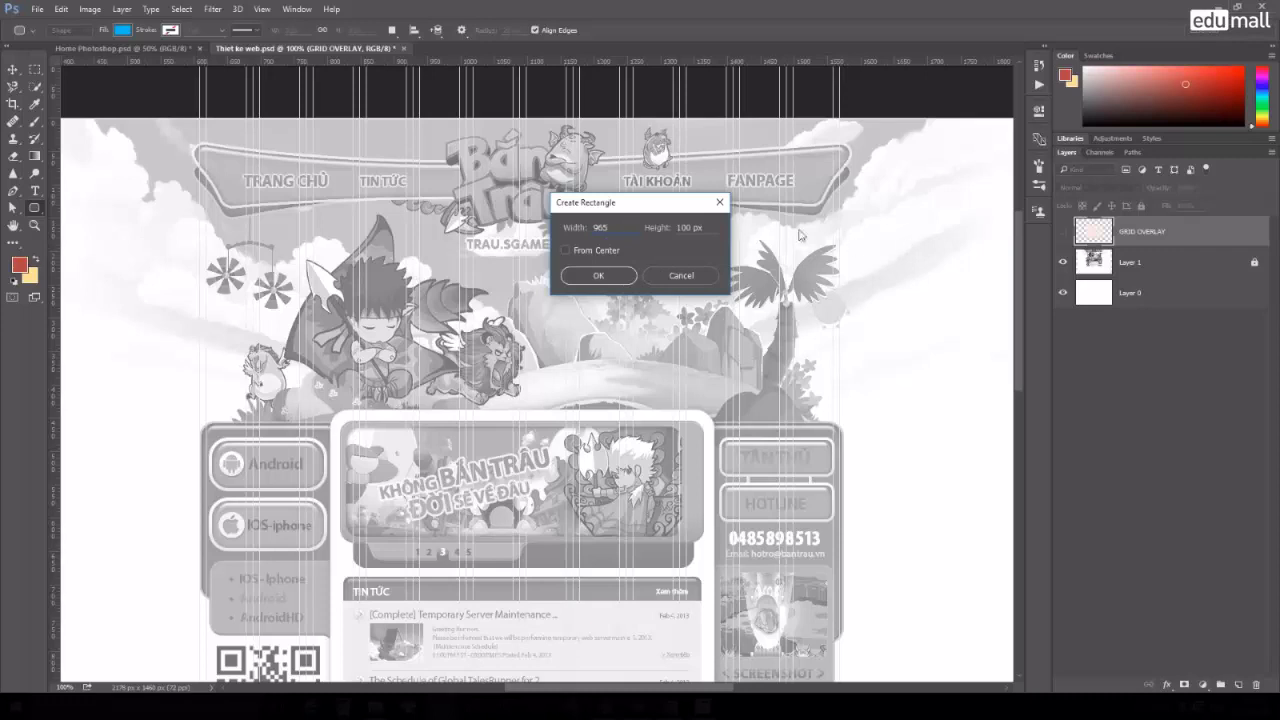
{"action": "key", "text": "Tab"}
{"action": "type", "text": "6"}
{"action": "left_click", "coordinate": [606, 278]}
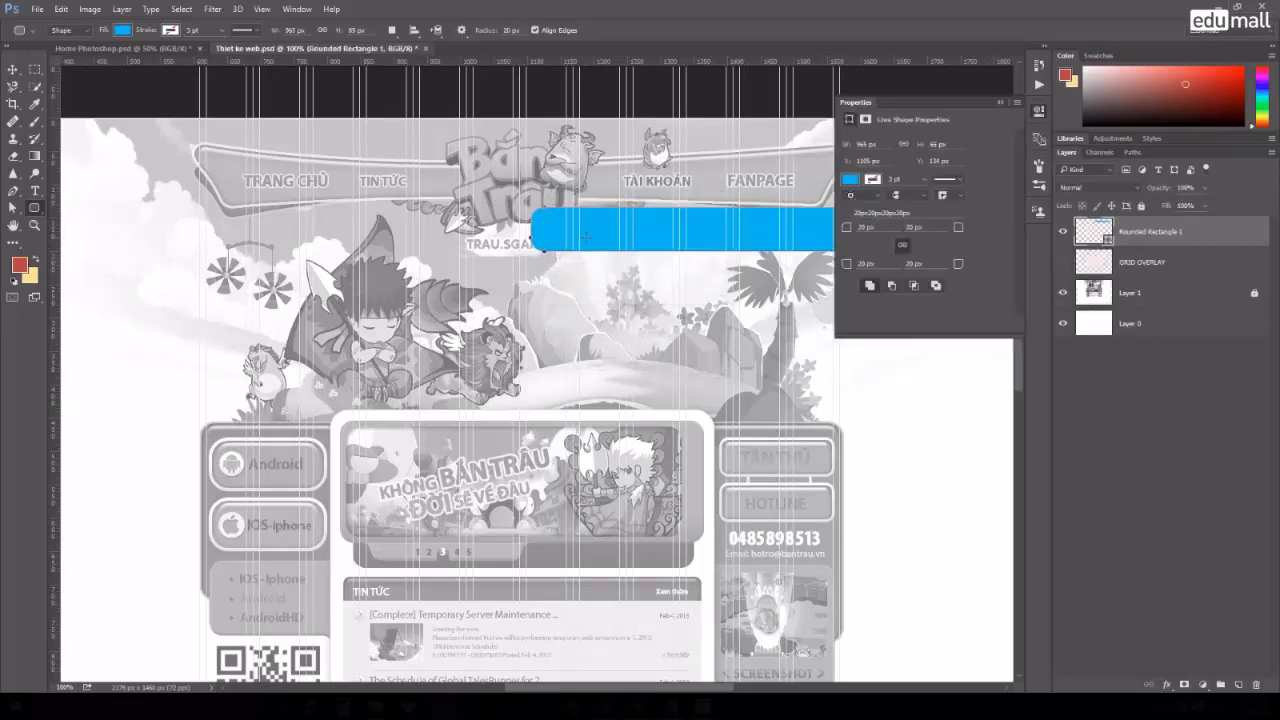
Delete the moved blue rectangle and redraw a rounded rectangle across the navigation banner.
{"action": "left_click", "coordinate": [13, 70]}
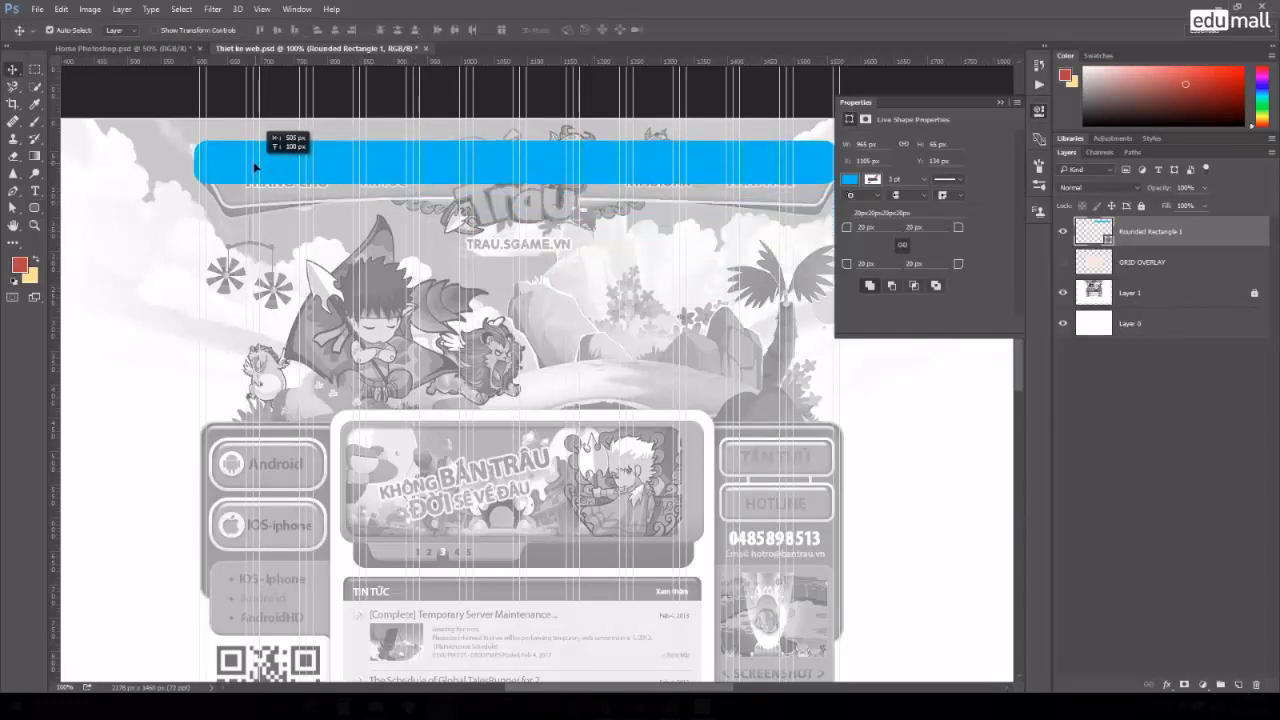
{"action": "left_click_drag", "start_coordinate": [590, 234], "coordinate": [257, 168]}
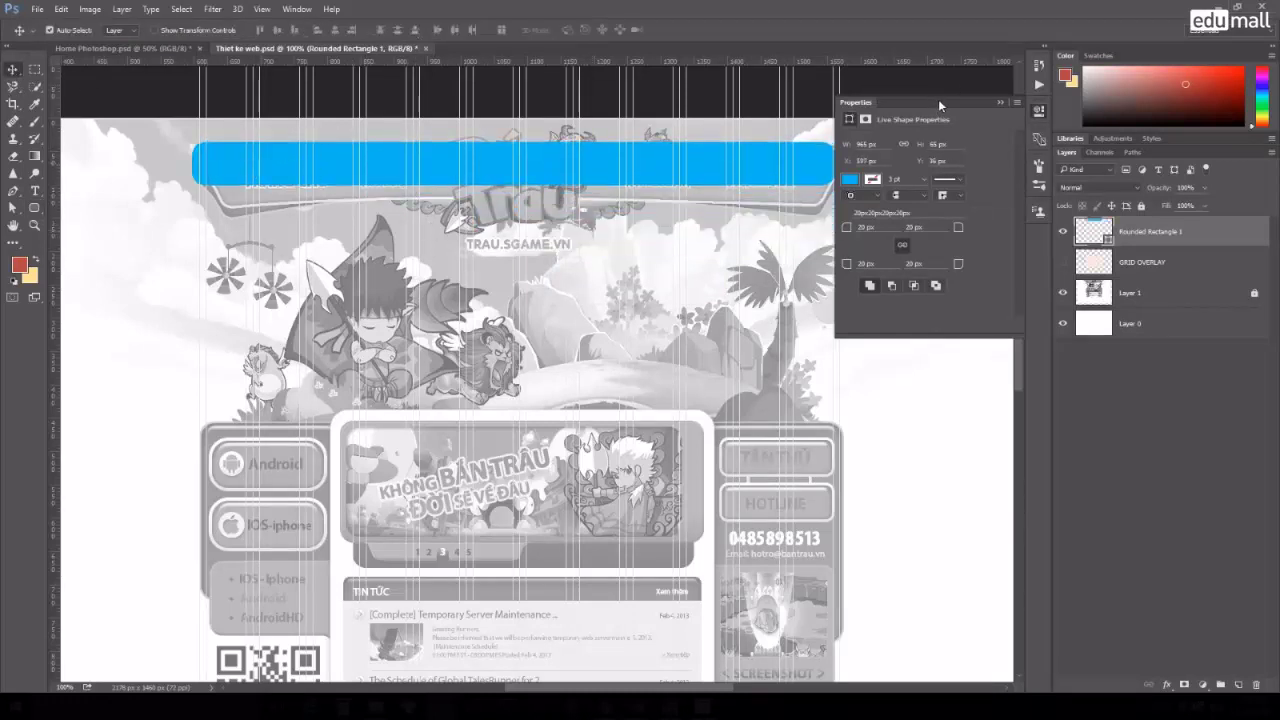
{"action": "left_click_drag", "start_coordinate": [670, 196], "coordinate": [614, 202]}
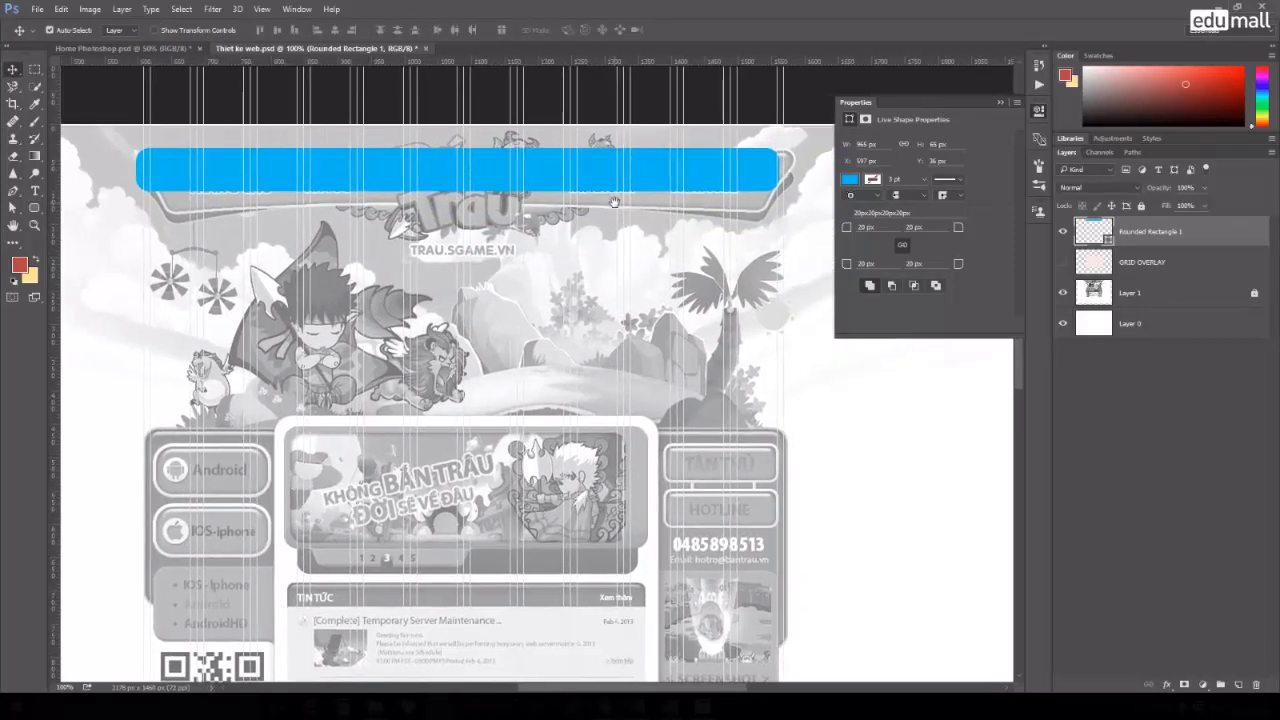
{"action": "left_click_drag", "start_coordinate": [154, 177], "coordinate": [493, 243]}
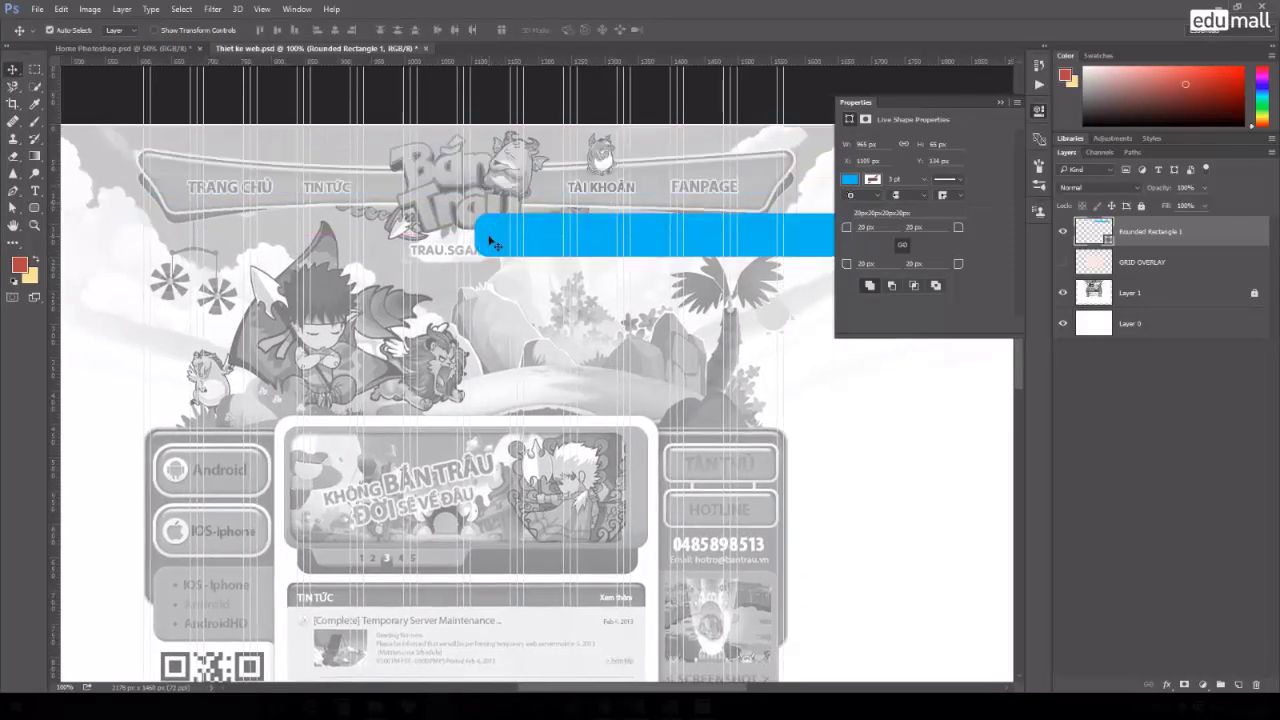
{"action": "key", "text": "Delete"}
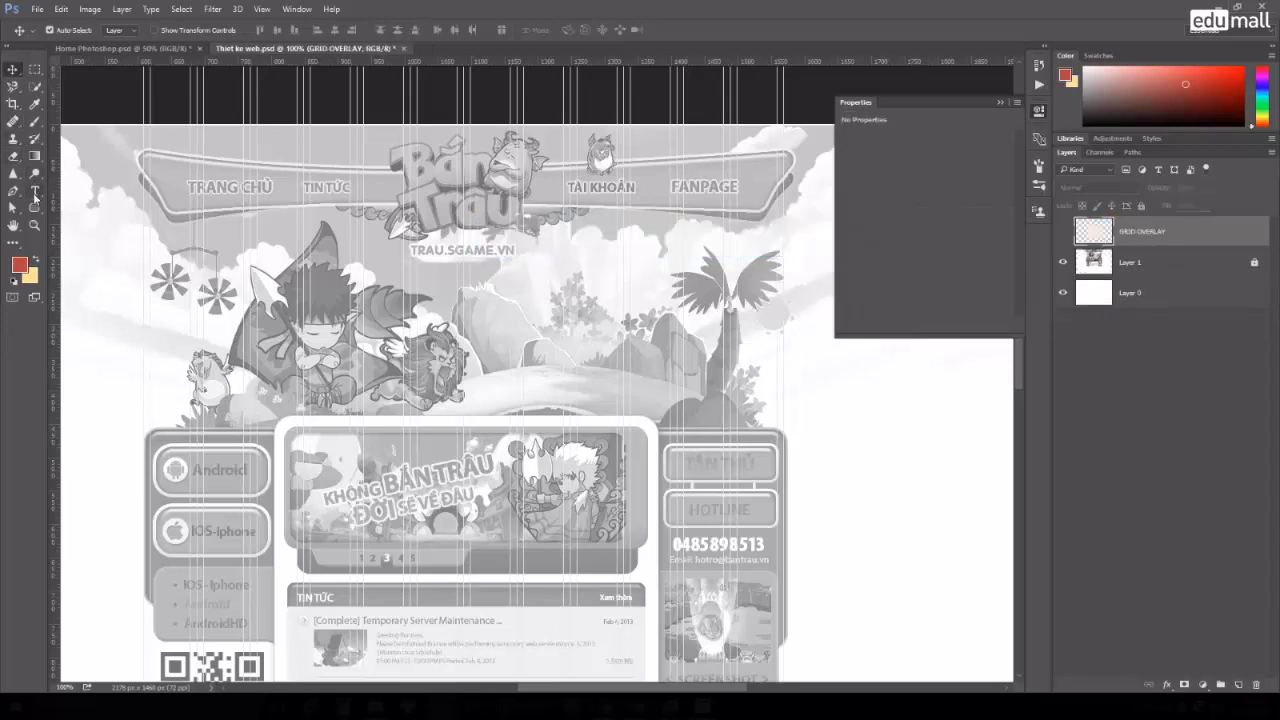
{"action": "left_click", "coordinate": [34, 207]}
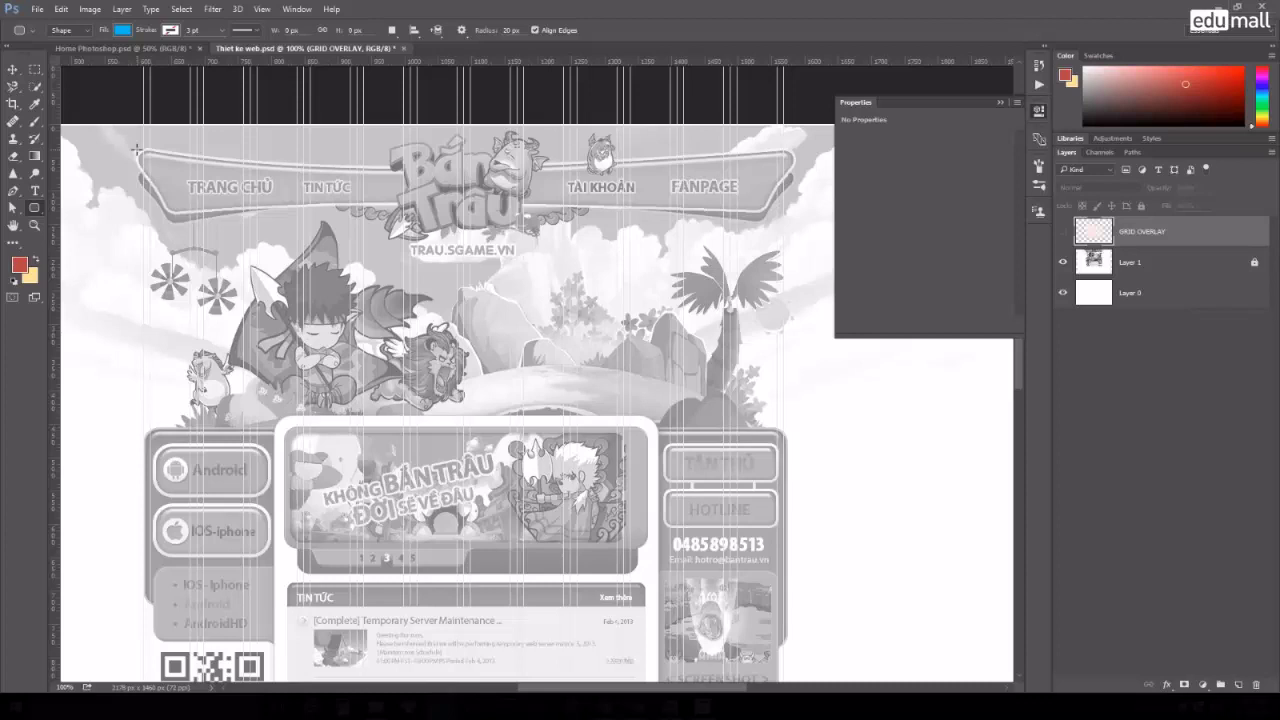
{"action": "left_click_drag", "start_coordinate": [136, 150], "coordinate": [796, 213]}
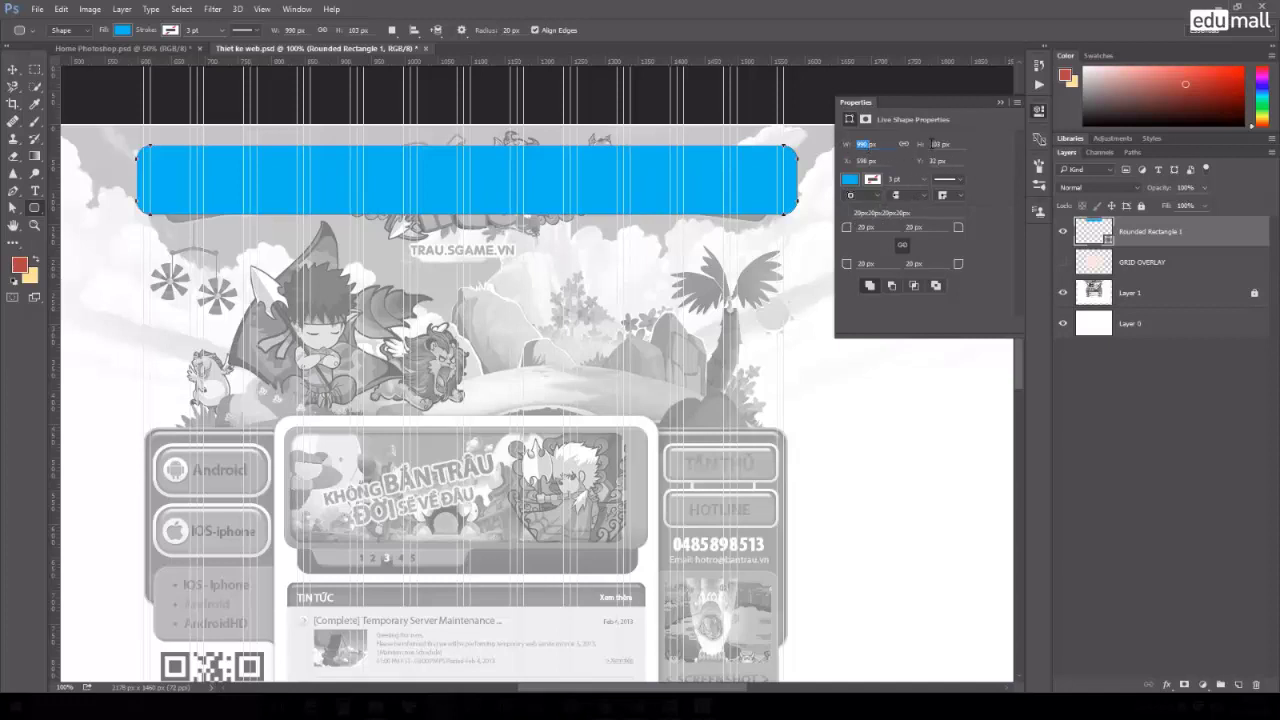
Review the banner's fill, stroke and corner radius in the Properties panel.
{"action": "left_click", "coordinate": [297, 9]}
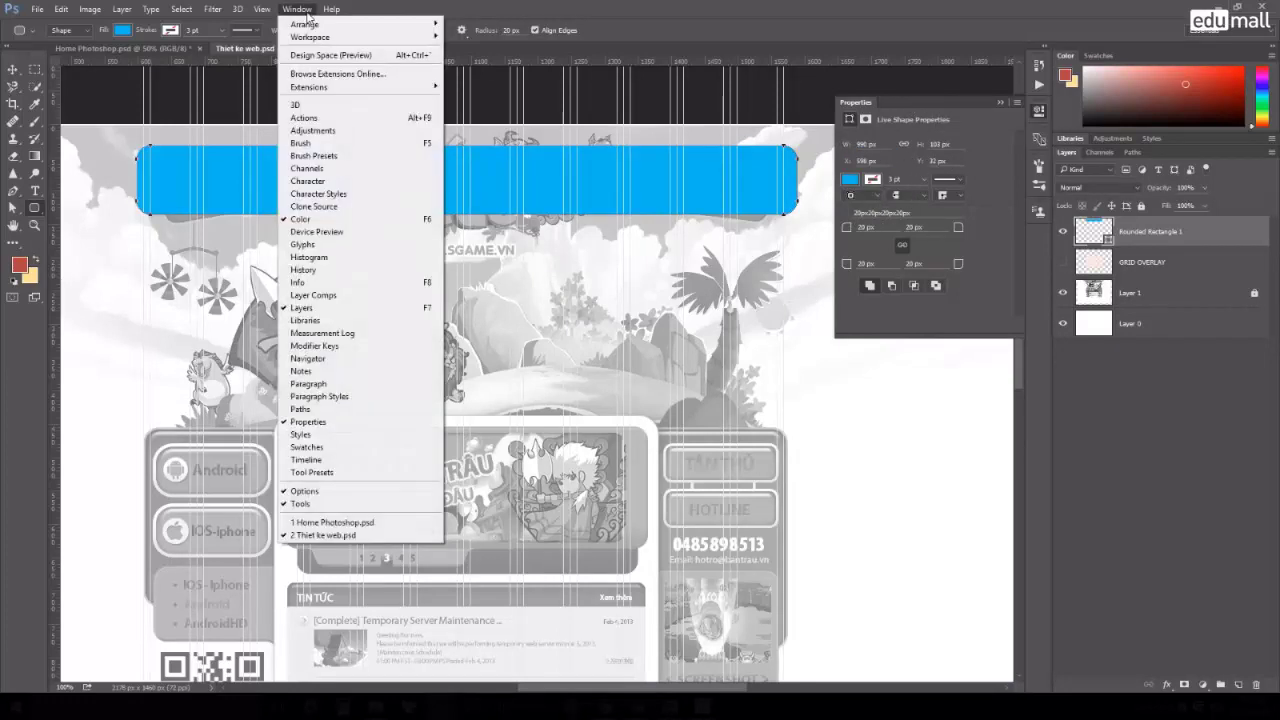
{"action": "left_click", "coordinate": [981, 160]}
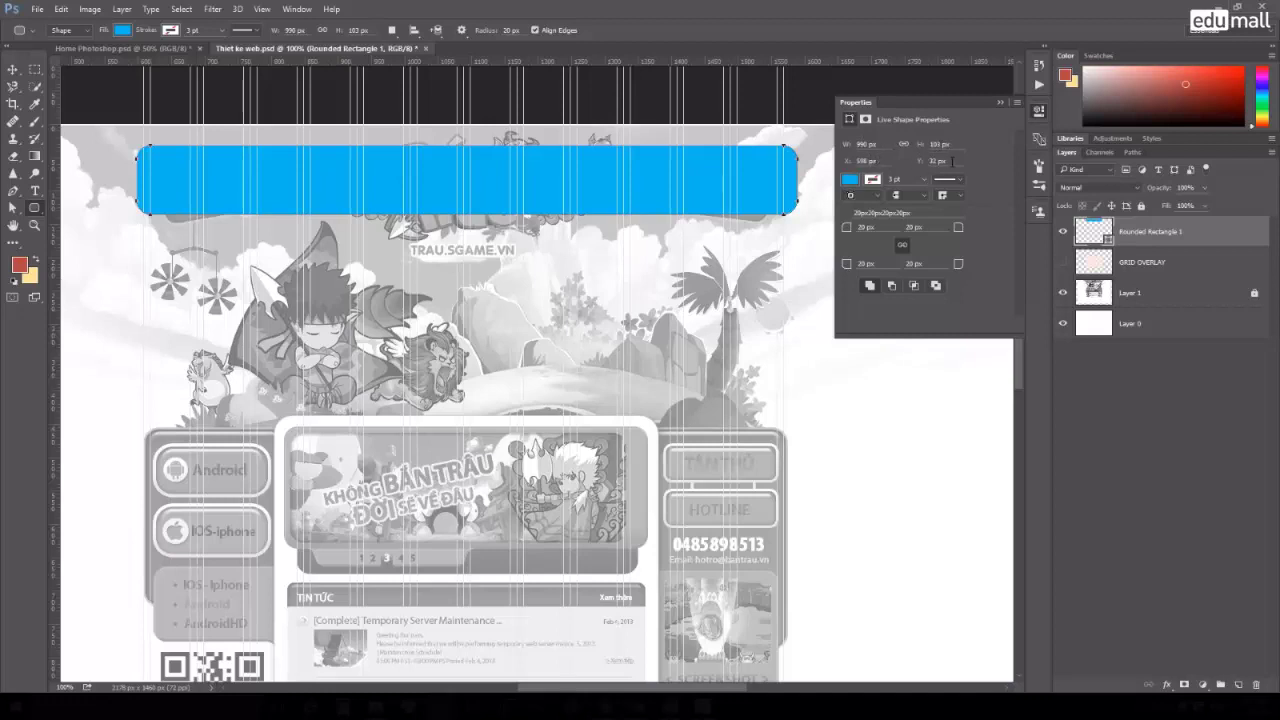
{"action": "left_click", "coordinate": [850, 182]}
{"action": "left_click", "coordinate": [850, 182]}
{"action": "left_click", "coordinate": [876, 196]}
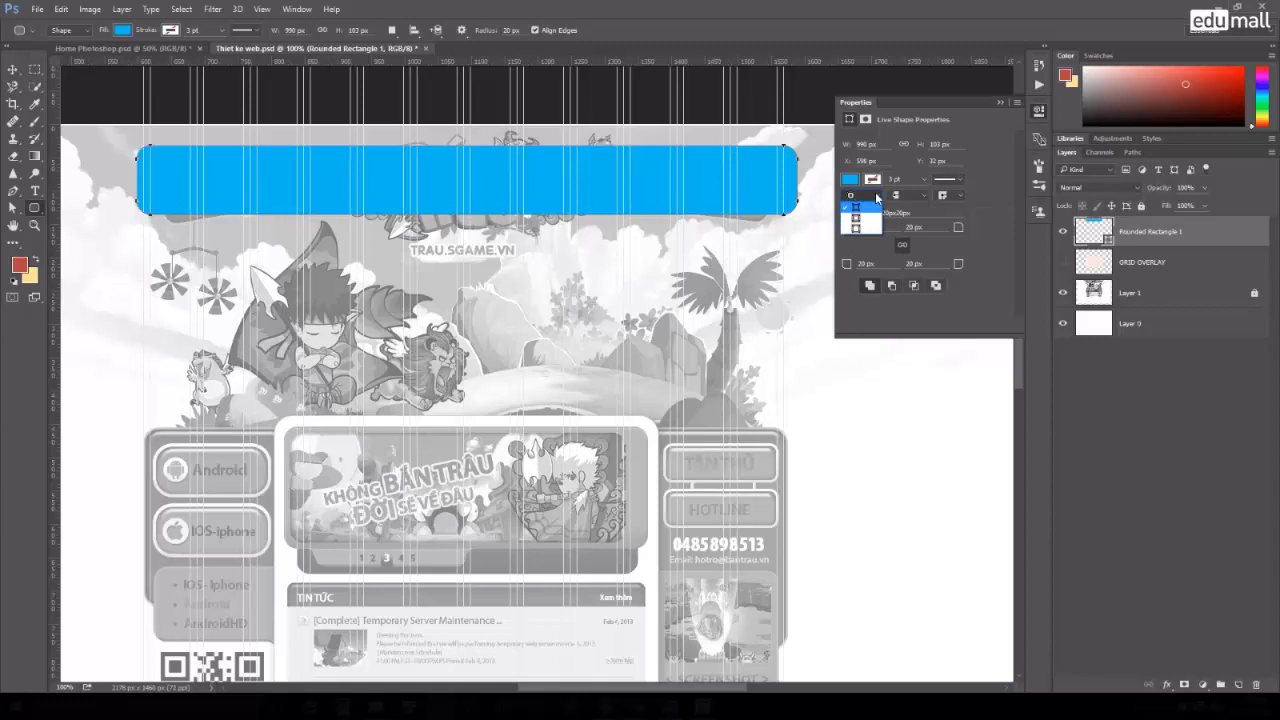
{"action": "left_click", "coordinate": [877, 198]}
{"action": "left_click", "coordinate": [921, 197]}
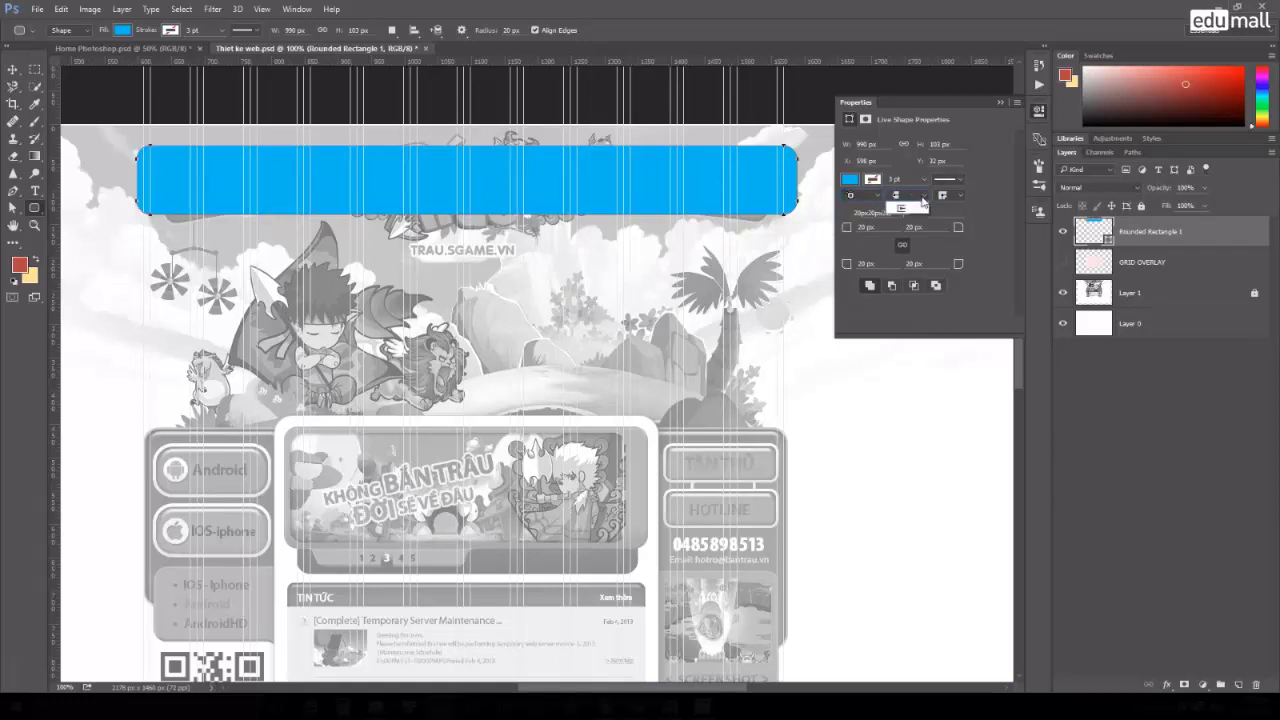
{"action": "left_click", "coordinate": [943, 195]}
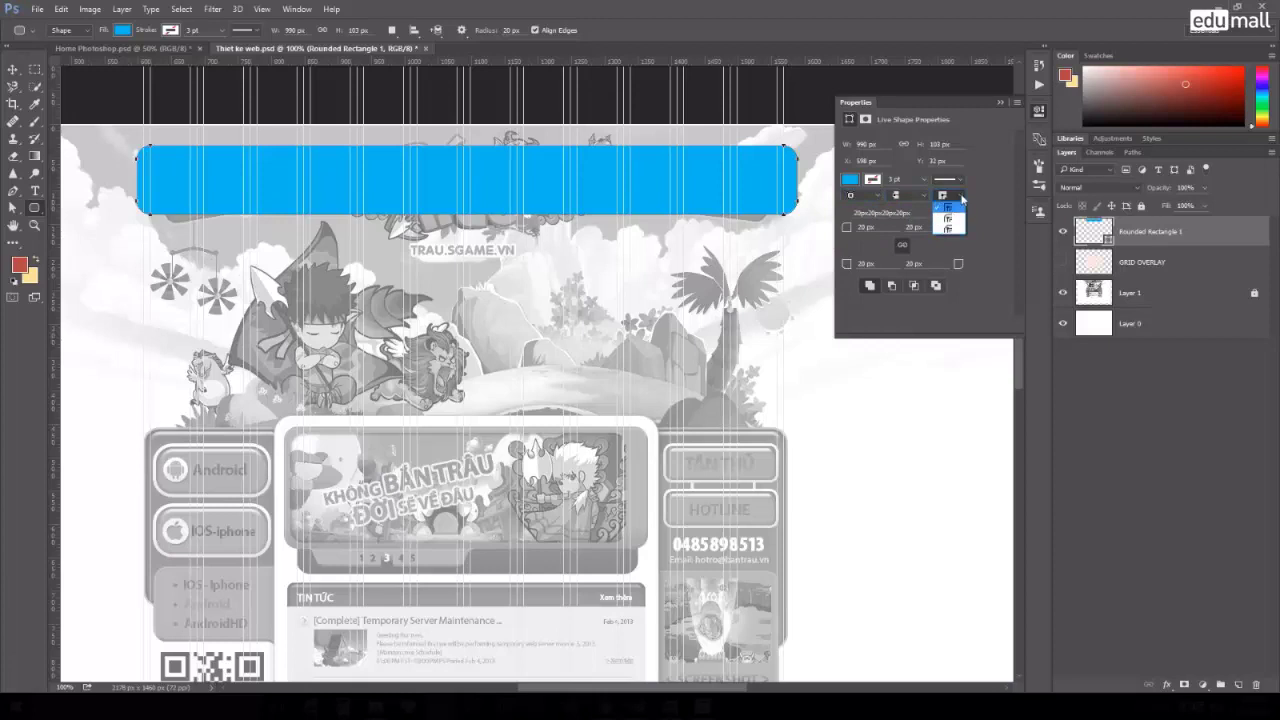
{"action": "left_click", "coordinate": [961, 198]}
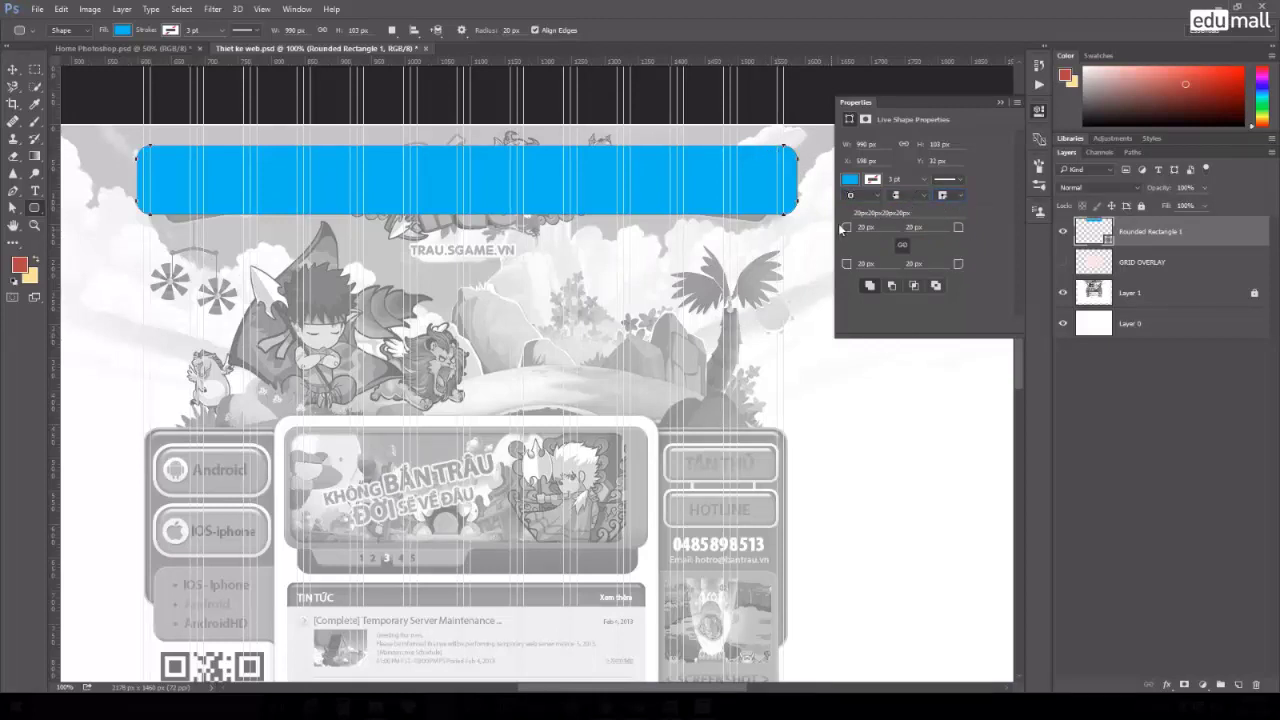
{"action": "left_click", "coordinate": [846, 228]}
{"action": "left_click", "coordinate": [1001, 103]}
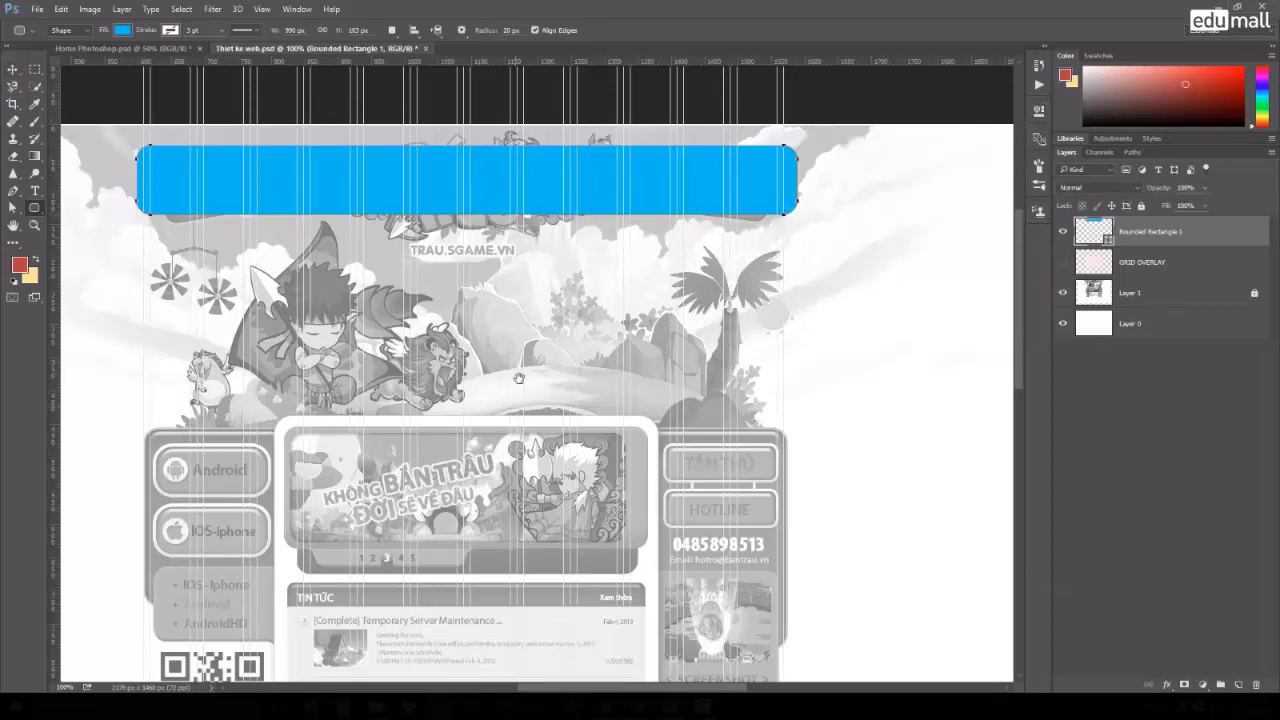
{"action": "left_click_drag", "start_coordinate": [505, 376], "coordinate": [541, 176]}
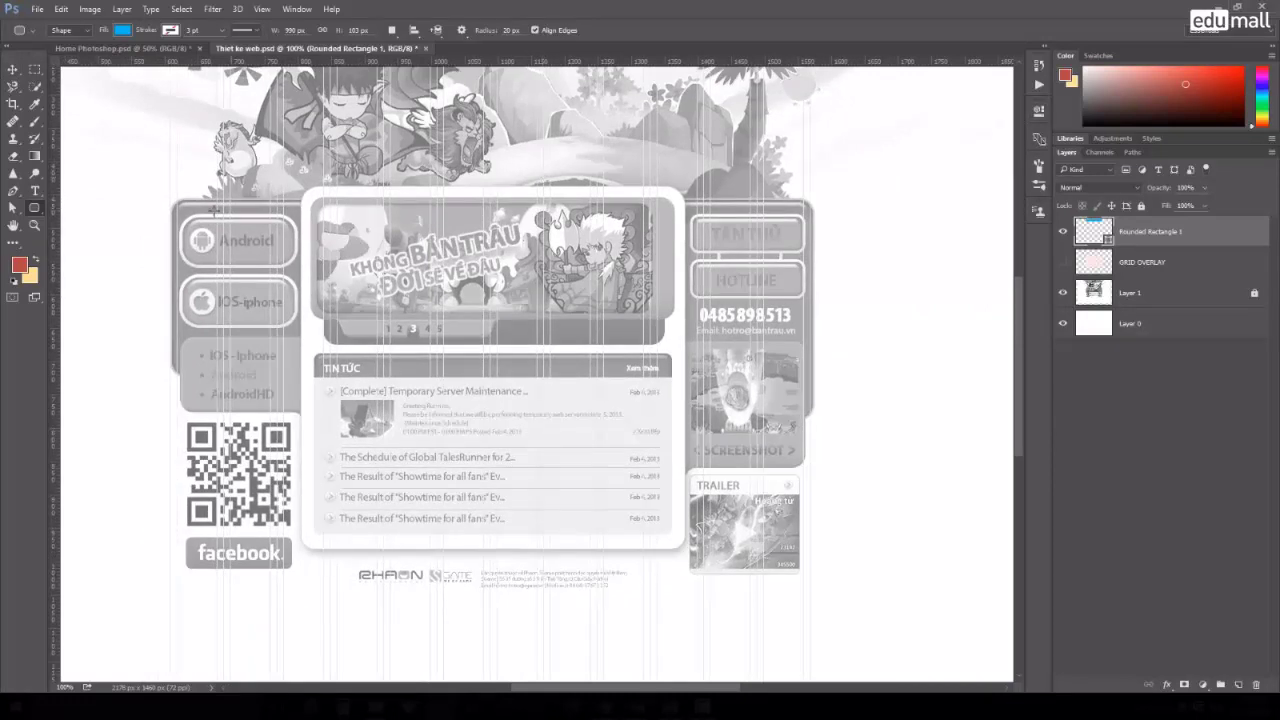
{"action": "left_click_drag", "start_coordinate": [361, 209], "coordinate": [343, 257]}
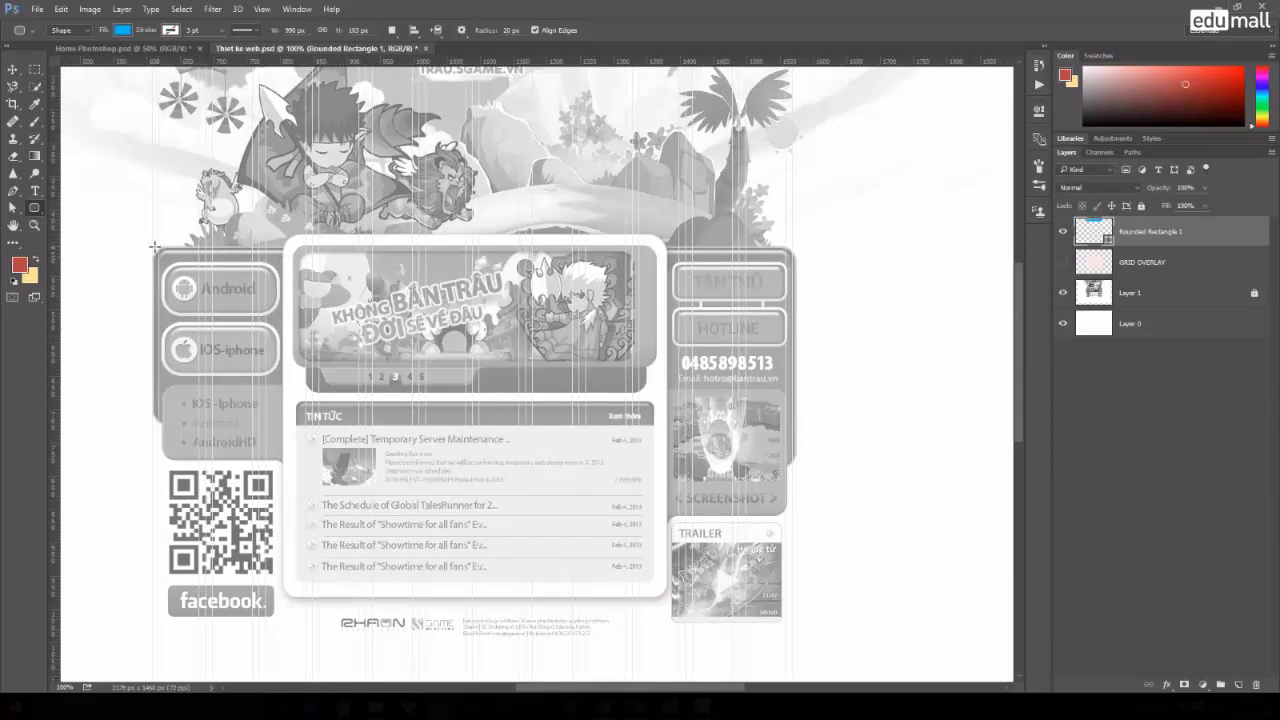
{"action": "mouse_move", "coordinate": [153, 247]}
{"action": "left_mouse_down"}
{"action": "mouse_move", "coordinate": [285, 425]}
{"action": "mouse_move", "coordinate": [303, 426]}
{"action": "left_mouse_up"}
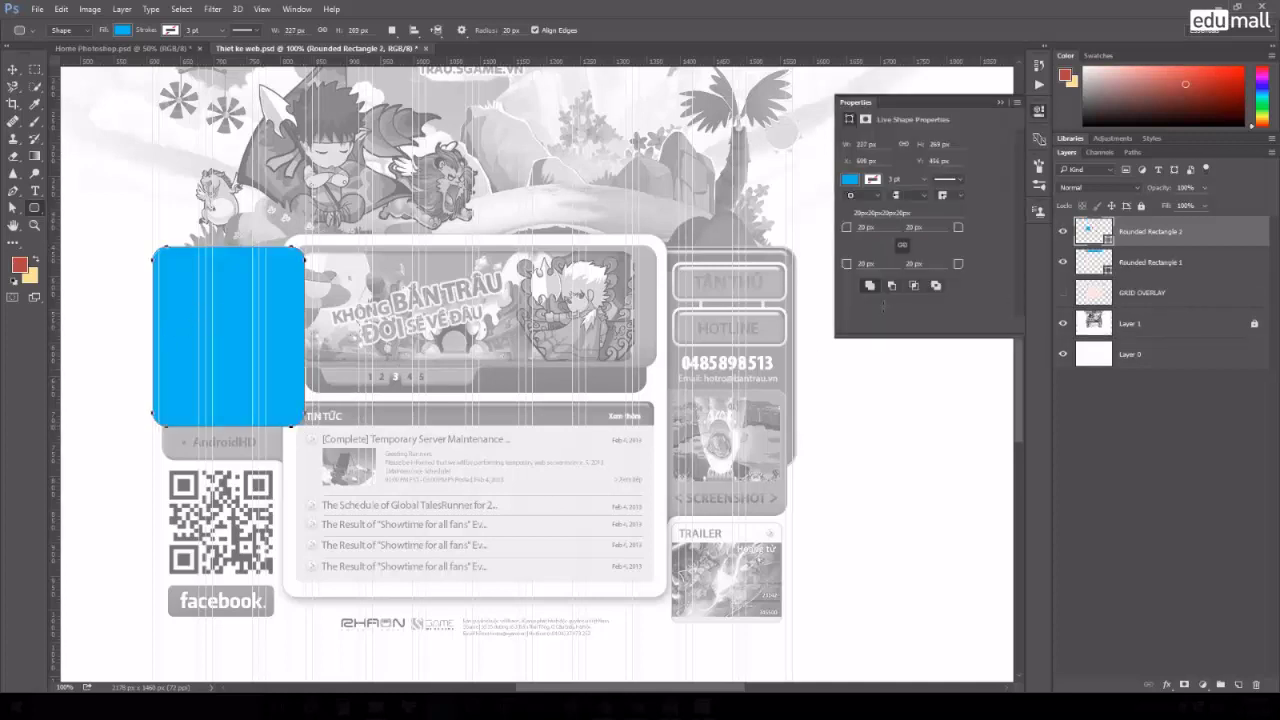
{"action": "left_click", "coordinate": [1063, 231]}
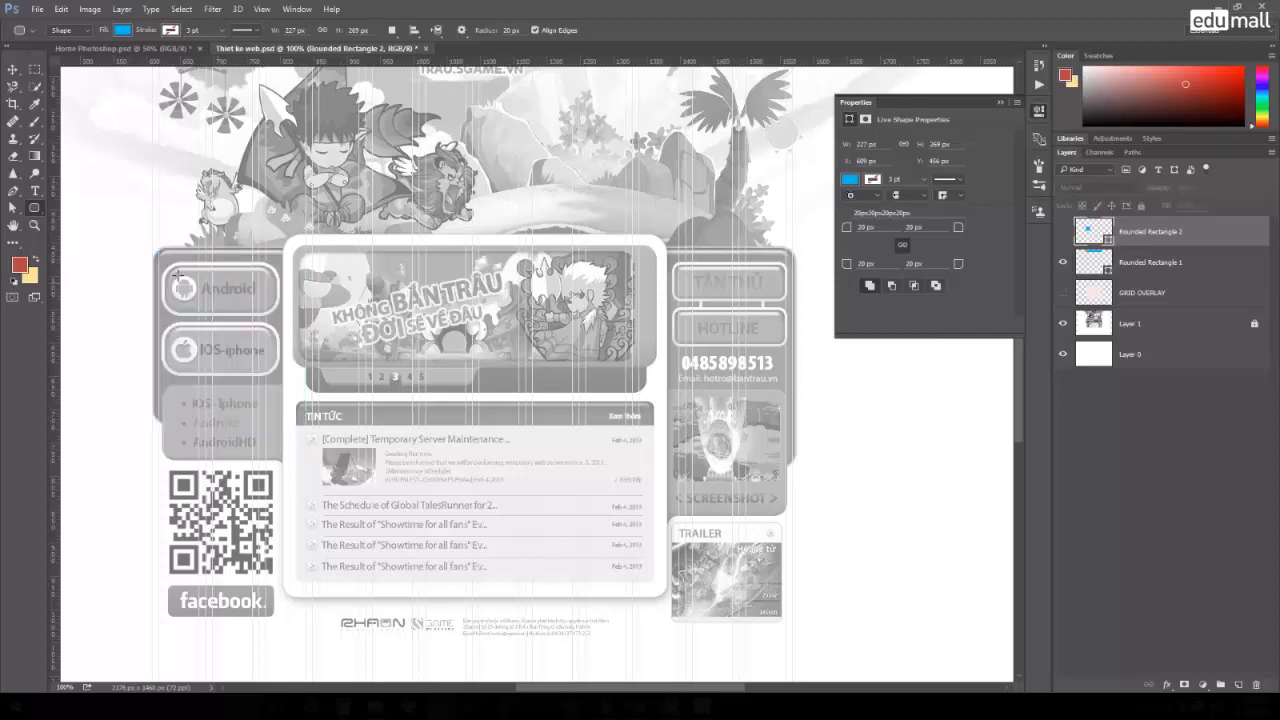
{"action": "left_click_drag", "start_coordinate": [162, 264], "coordinate": [277, 314]}
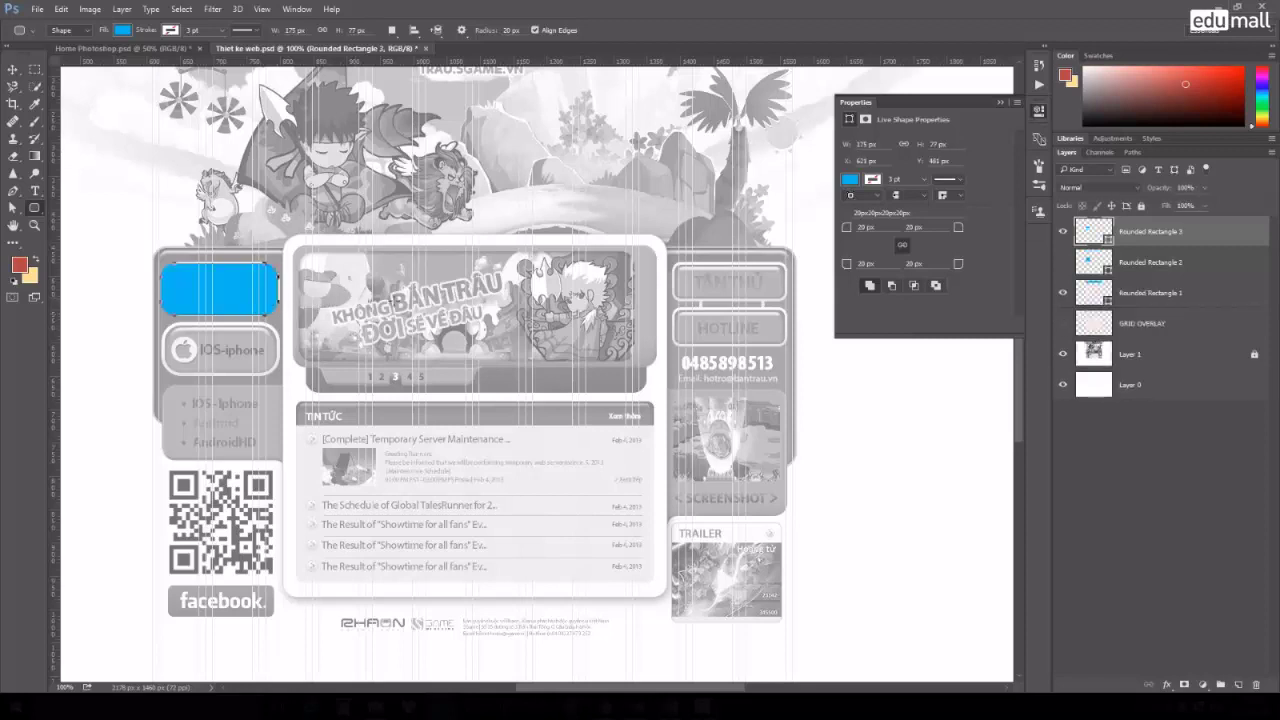
{"action": "key", "text": "ctrl+z"}
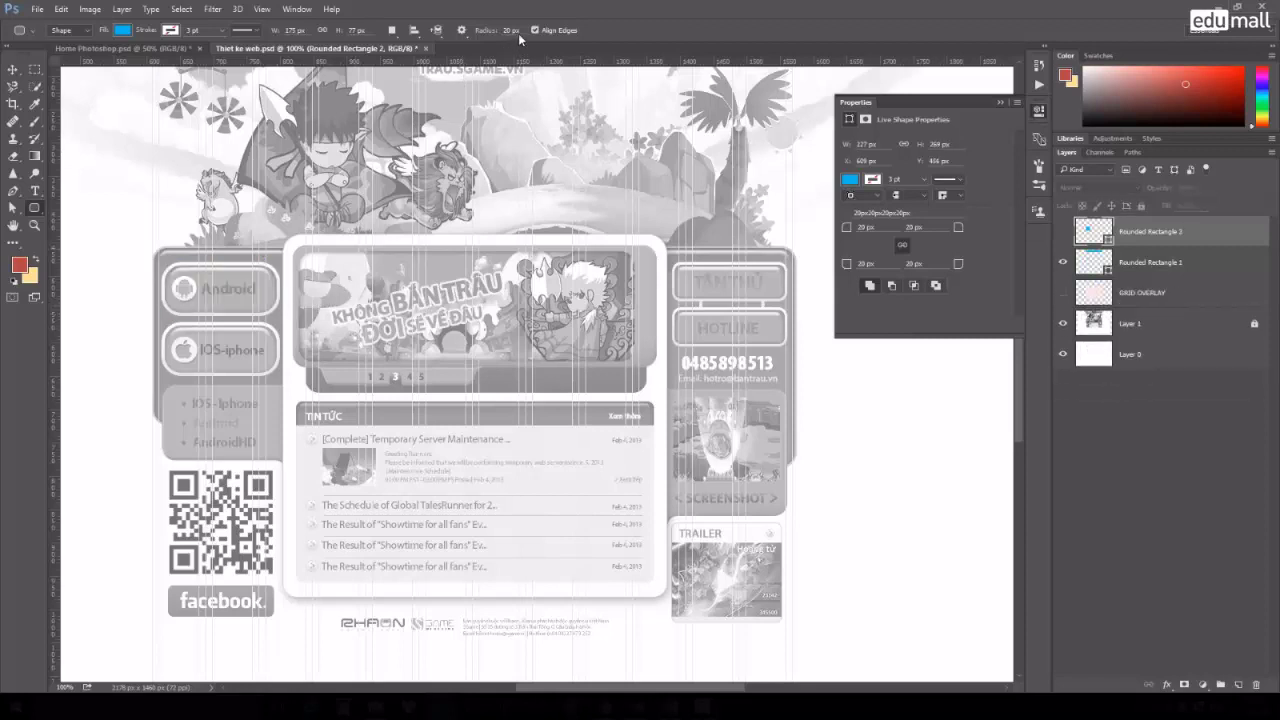
{"action": "type", "text": "30"}
{"action": "mouse_move", "coordinate": [158, 261]}
{"action": "left_mouse_down"}
{"action": "mouse_move", "coordinate": [278, 317]}
{"action": "mouse_move", "coordinate": [250, 356]}
{"action": "left_mouse_up"}
{"action": "left_click", "coordinate": [13, 69]}
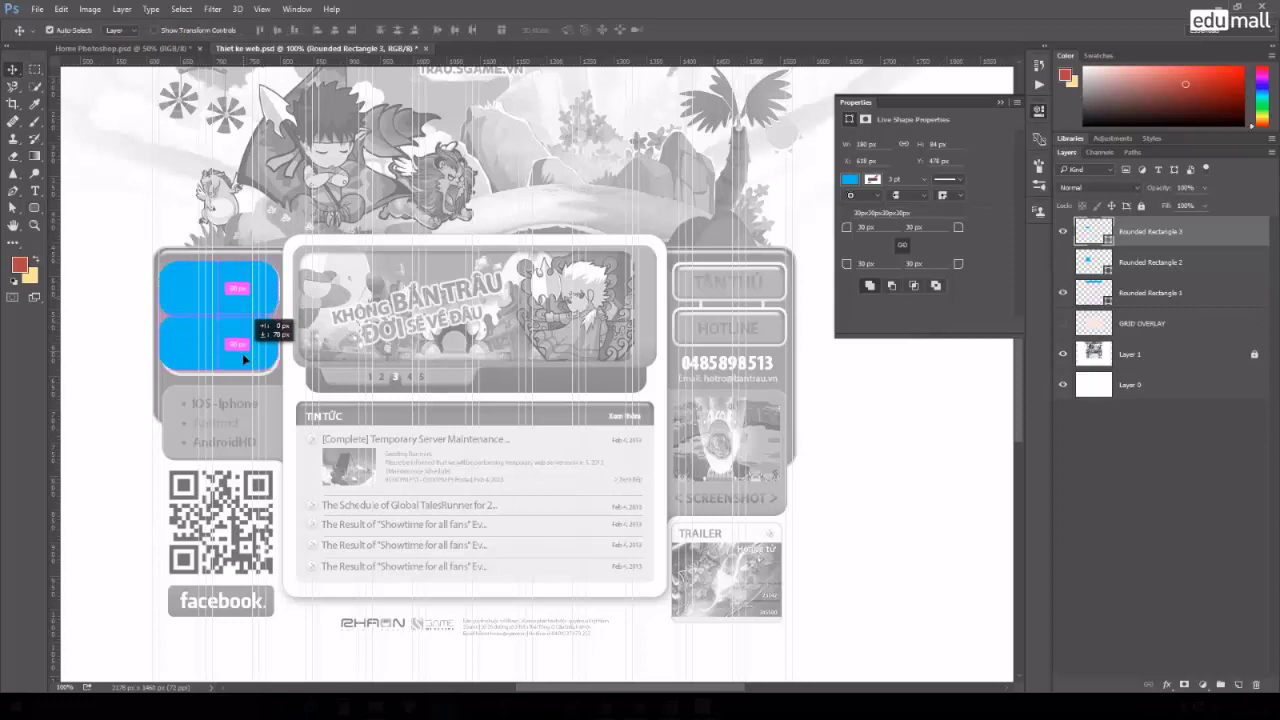
{"action": "key", "text": "ctrl+z"}
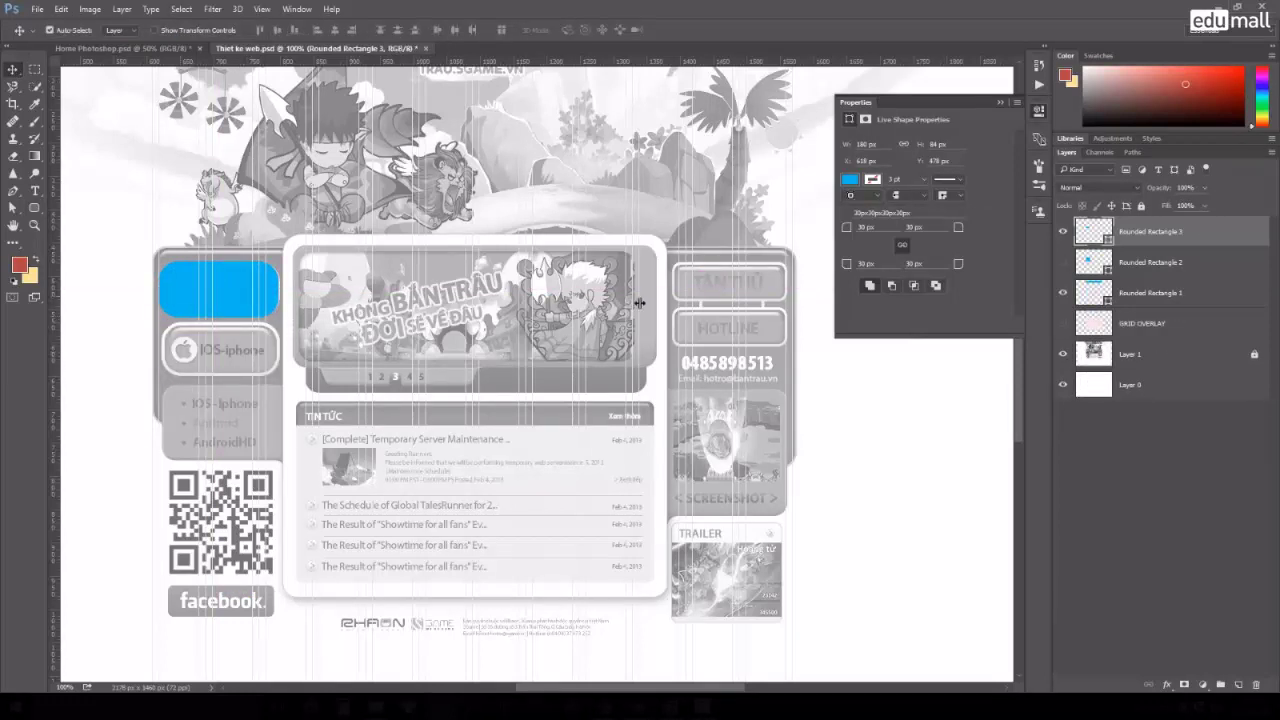
{"action": "left_click", "coordinate": [35, 208]}
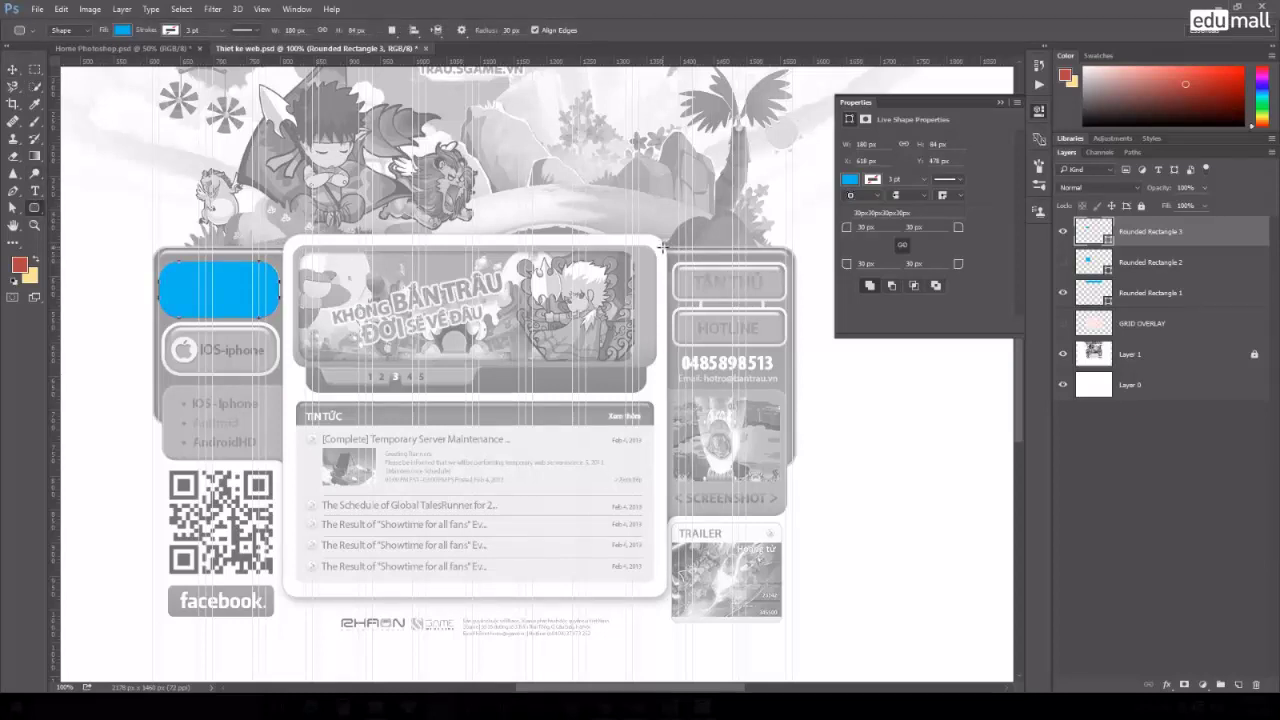
{"action": "left_click_drag", "start_coordinate": [662, 246], "coordinate": [800, 492]}
{"action": "key", "text": "ctrl+z"}
{"action": "left_click_drag", "start_coordinate": [286, 238], "coordinate": [665, 601]}
{"action": "left_click", "coordinate": [1063, 231]}
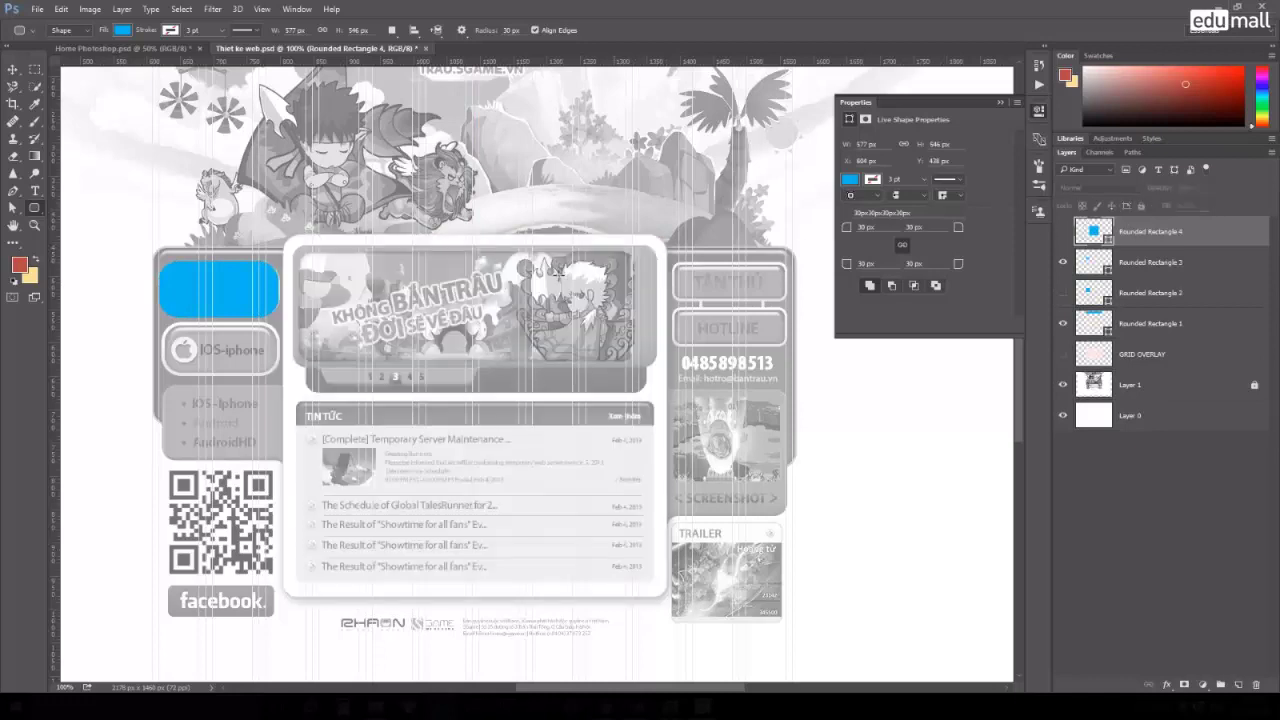
{"action": "left_click_drag", "start_coordinate": [476, 213], "coordinate": [476, 338]}
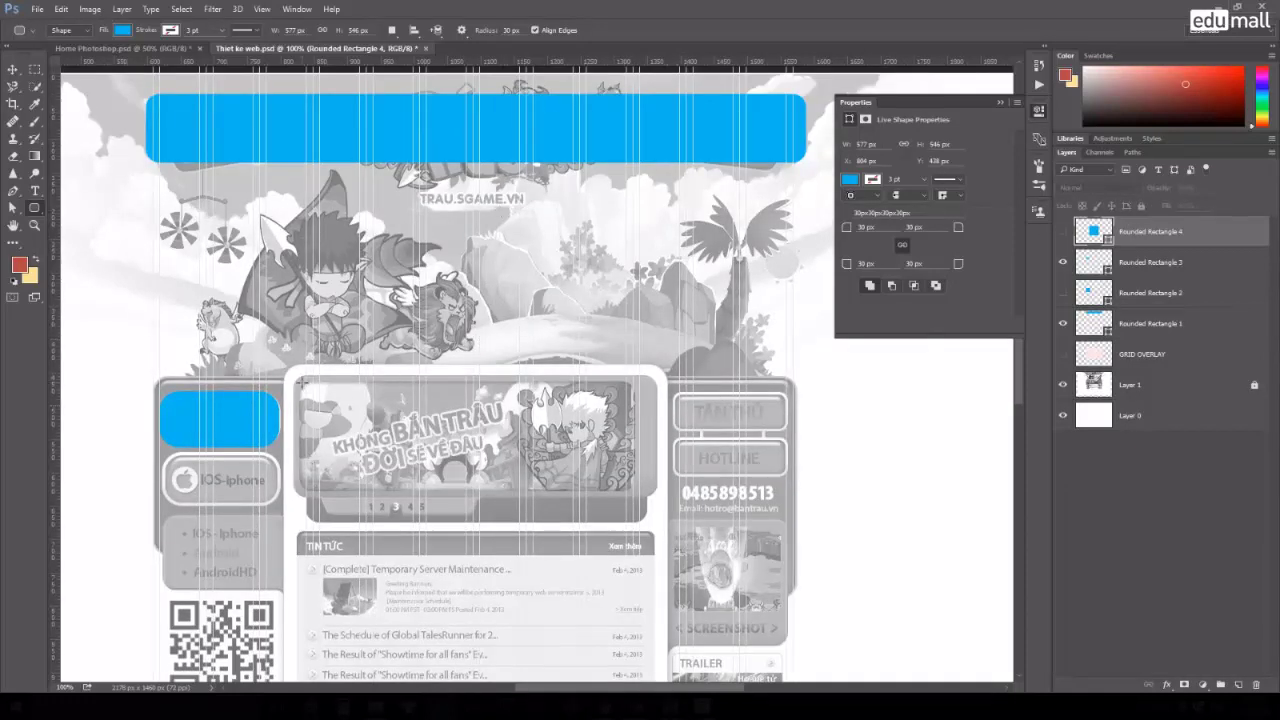
{"action": "scroll", "coordinate": [594, 293], "scroll_direction": "down", "scroll_amount": 3}
{"action": "scroll", "coordinate": [587, 297], "scroll_direction": "down", "scroll_amount": 1}
{"action": "scroll", "coordinate": [587, 297], "scroll_direction": "down", "scroll_amount": 3}
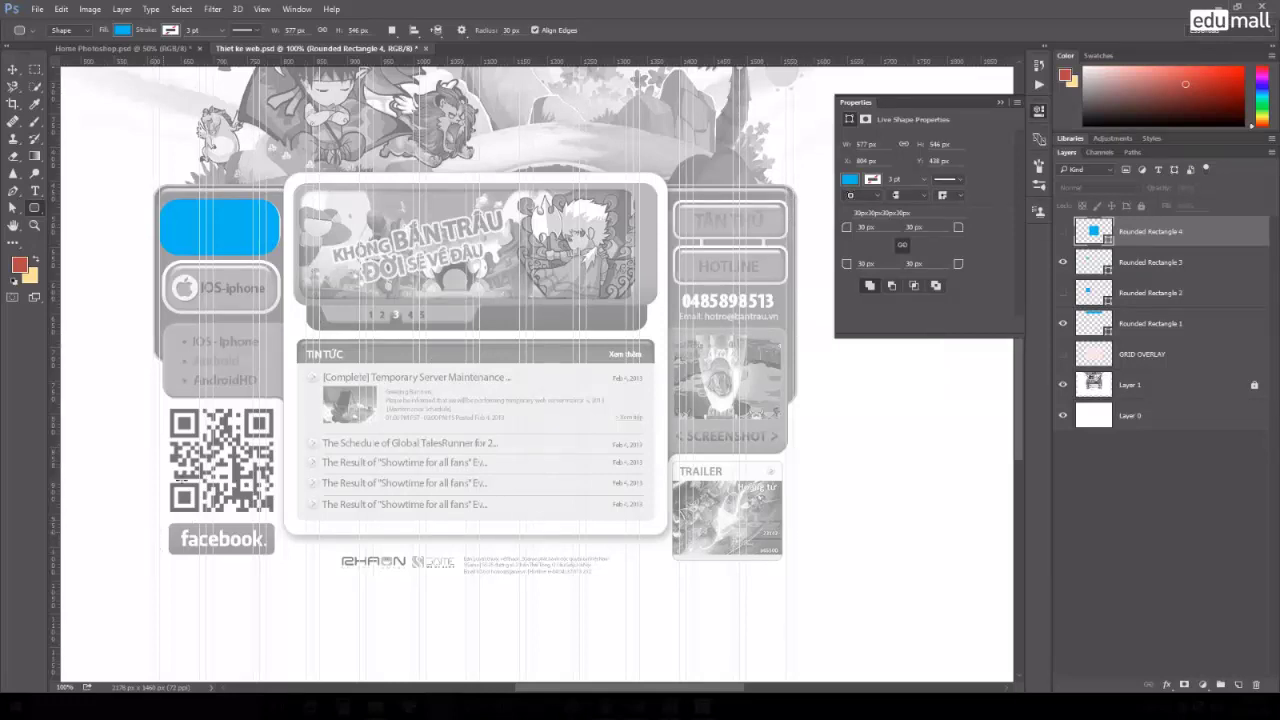
{"action": "scroll", "coordinate": [487, 345], "scroll_direction": "up", "scroll_amount": 1}
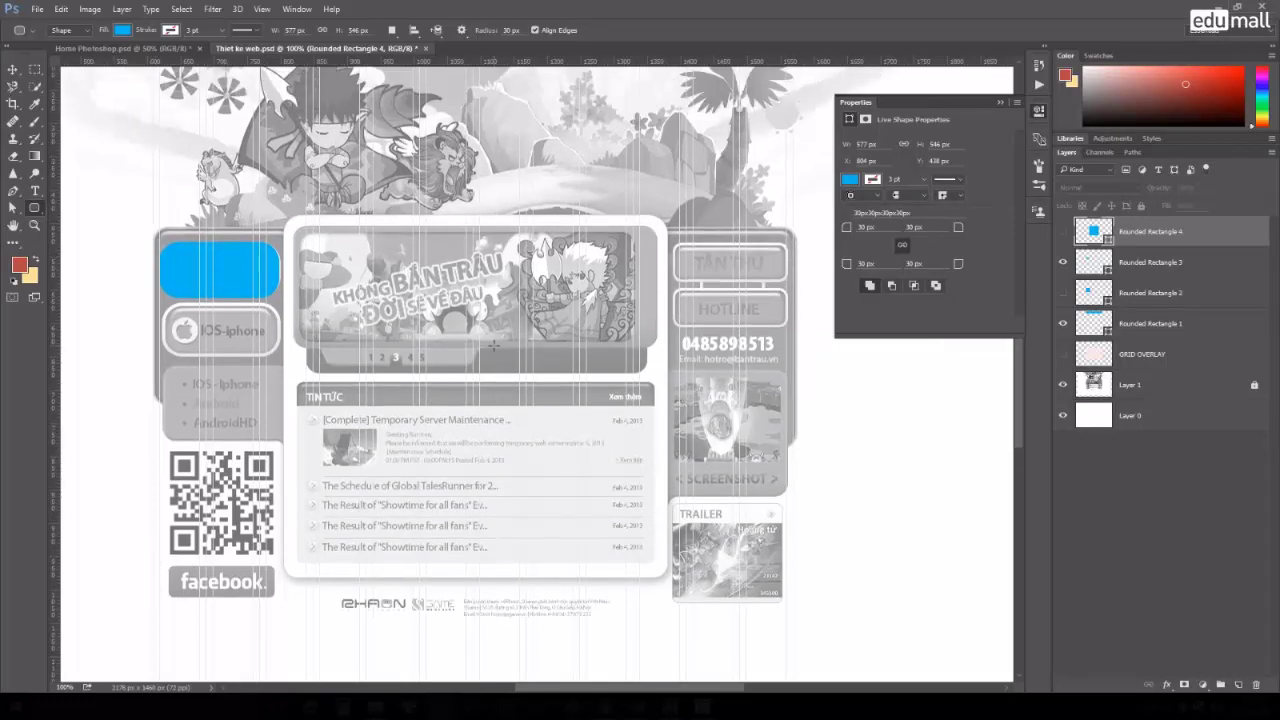
{"action": "scroll", "coordinate": [486, 310], "scroll_direction": "up", "scroll_amount": 2}
{"action": "scroll", "coordinate": [485, 275], "scroll_direction": "up", "scroll_amount": 3}
{"action": "scroll", "coordinate": [484, 240], "scroll_direction": "up", "scroll_amount": 2}
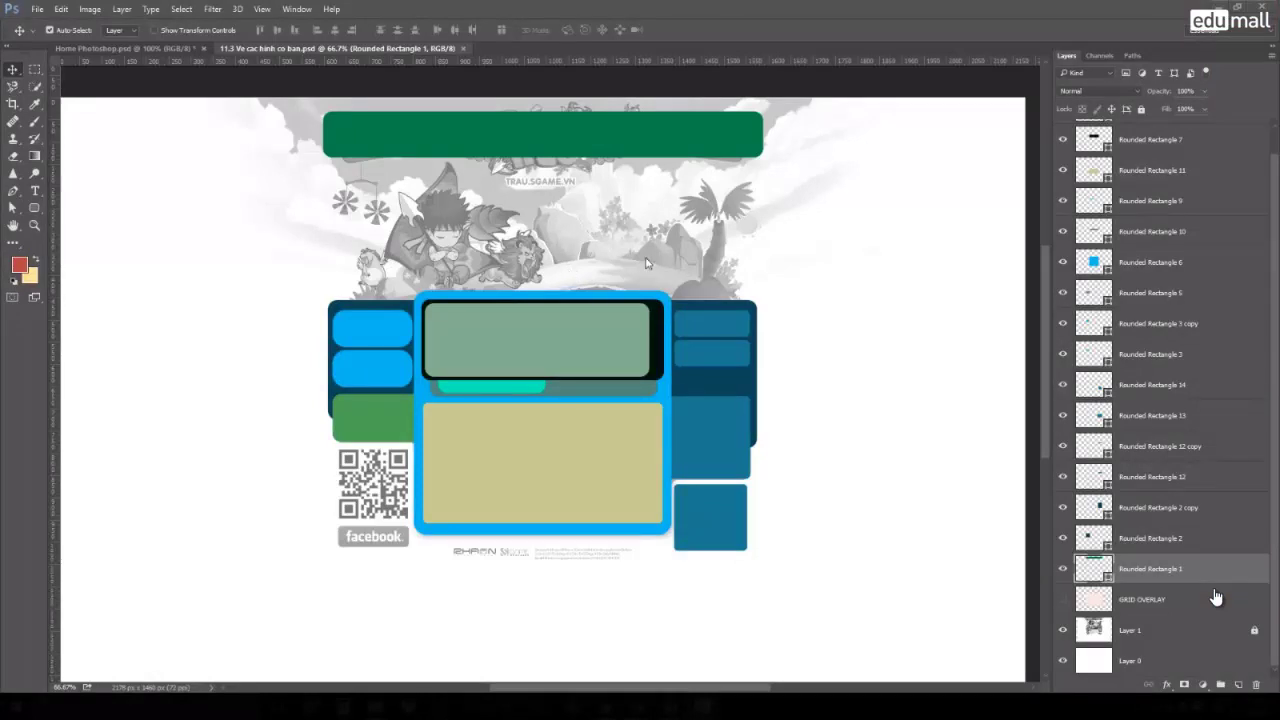
View the mockup at 100% and drag the green banner up over the header menu.
{"action": "key", "text": "ctrl+1"}
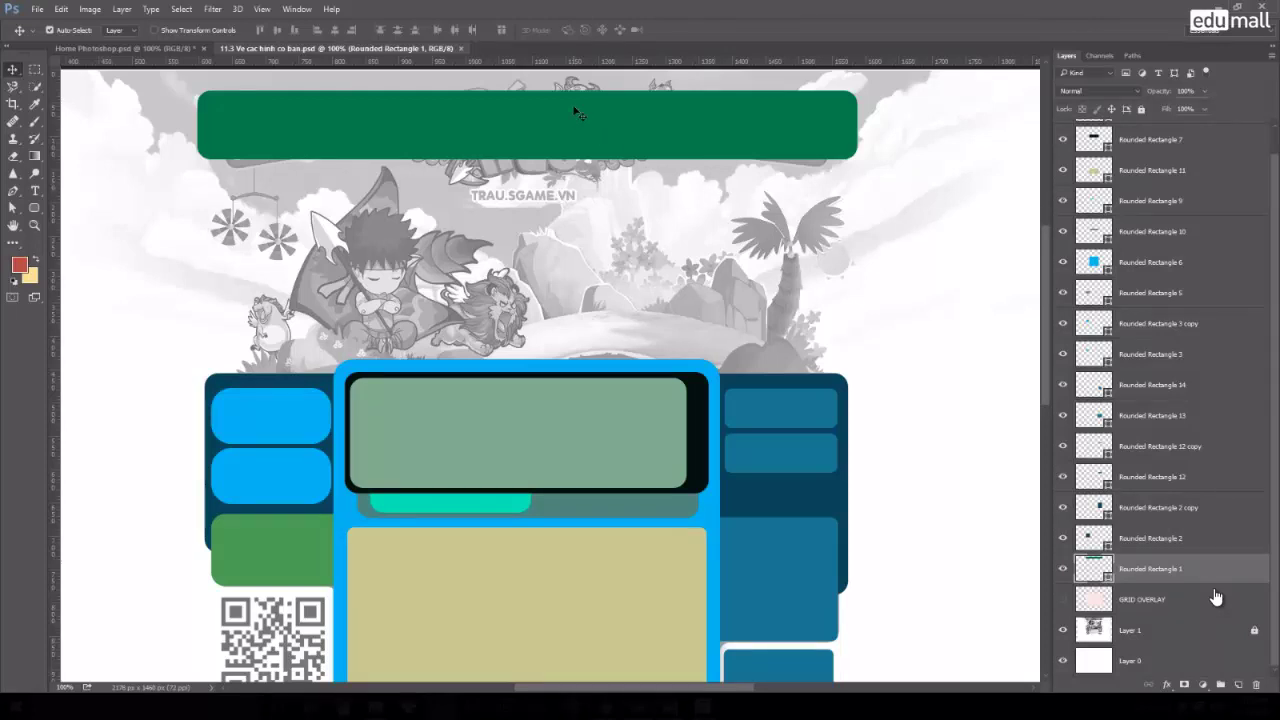
{"action": "scroll", "coordinate": [693, 260], "scroll_direction": "down", "scroll_amount": 2}
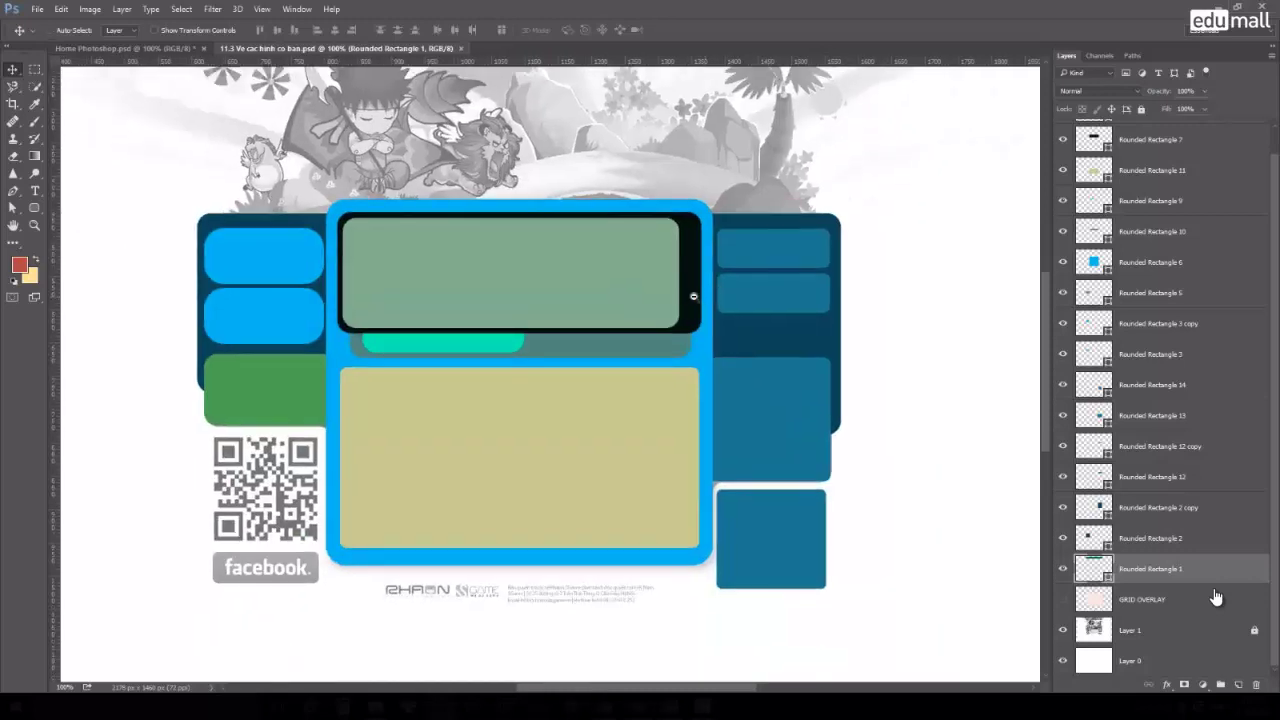
{"action": "scroll", "coordinate": [693, 297], "scroll_direction": "down", "scroll_amount": 1}
{"action": "scroll", "coordinate": [660, 380], "scroll_direction": "up", "scroll_amount": 3}
{"action": "scroll", "coordinate": [603, 260], "scroll_direction": "up", "scroll_amount": 1}
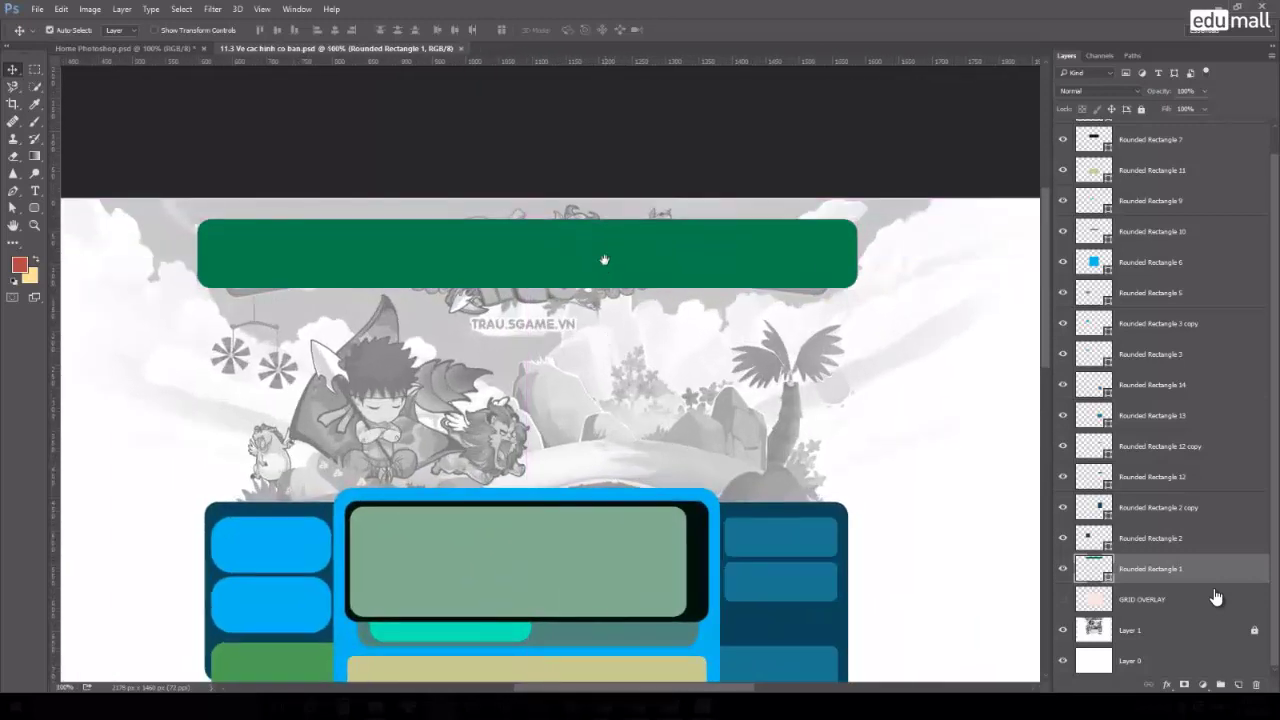
{"action": "scroll", "coordinate": [600, 334], "scroll_direction": "up", "scroll_amount": 1}
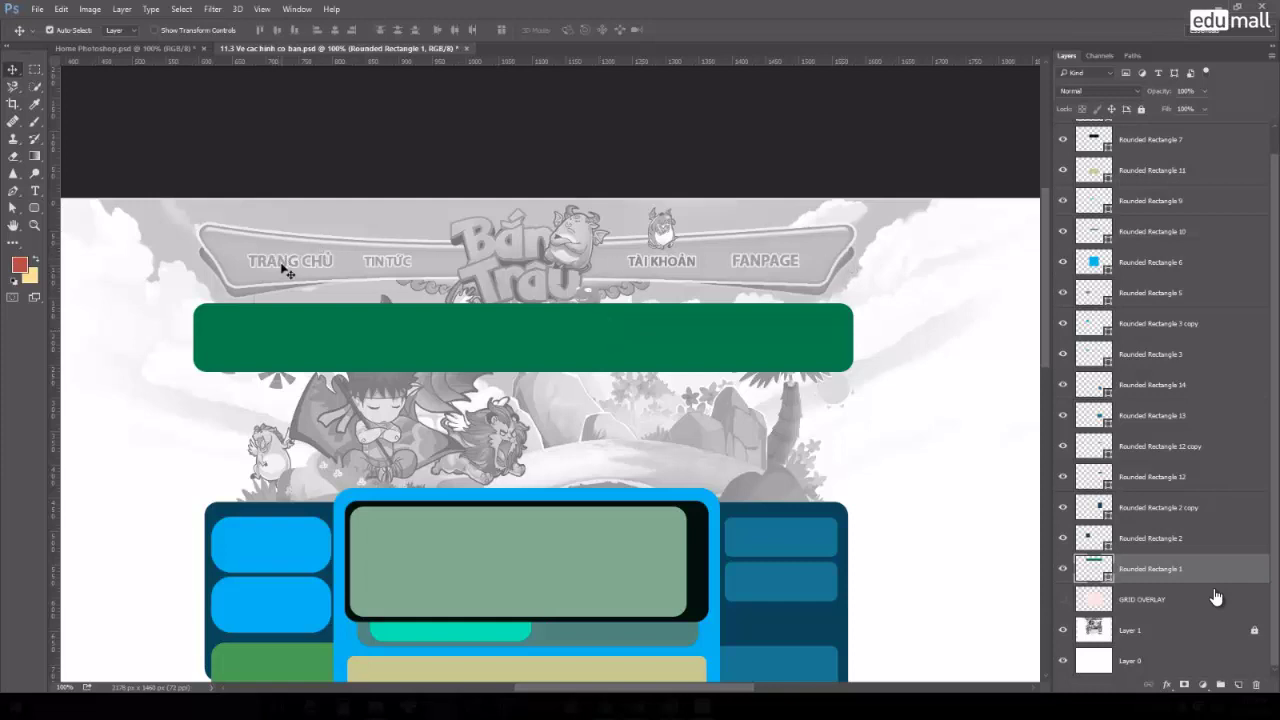
{"action": "left_click_drag", "start_coordinate": [612, 308], "coordinate": [612, 224]}
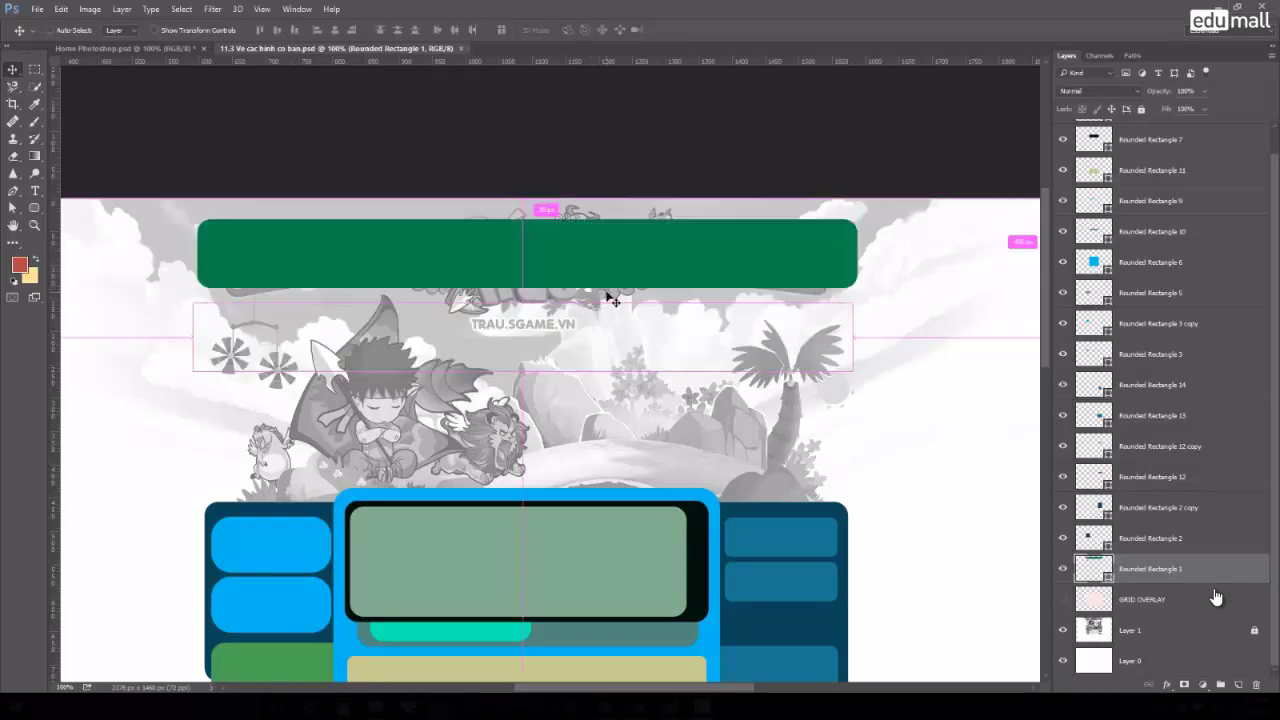
{"action": "scroll", "coordinate": [510, 271], "scroll_direction": "up", "scroll_amount": 1}
{"action": "scroll", "coordinate": [621, 296], "scroll_direction": "down", "scroll_amount": 1}
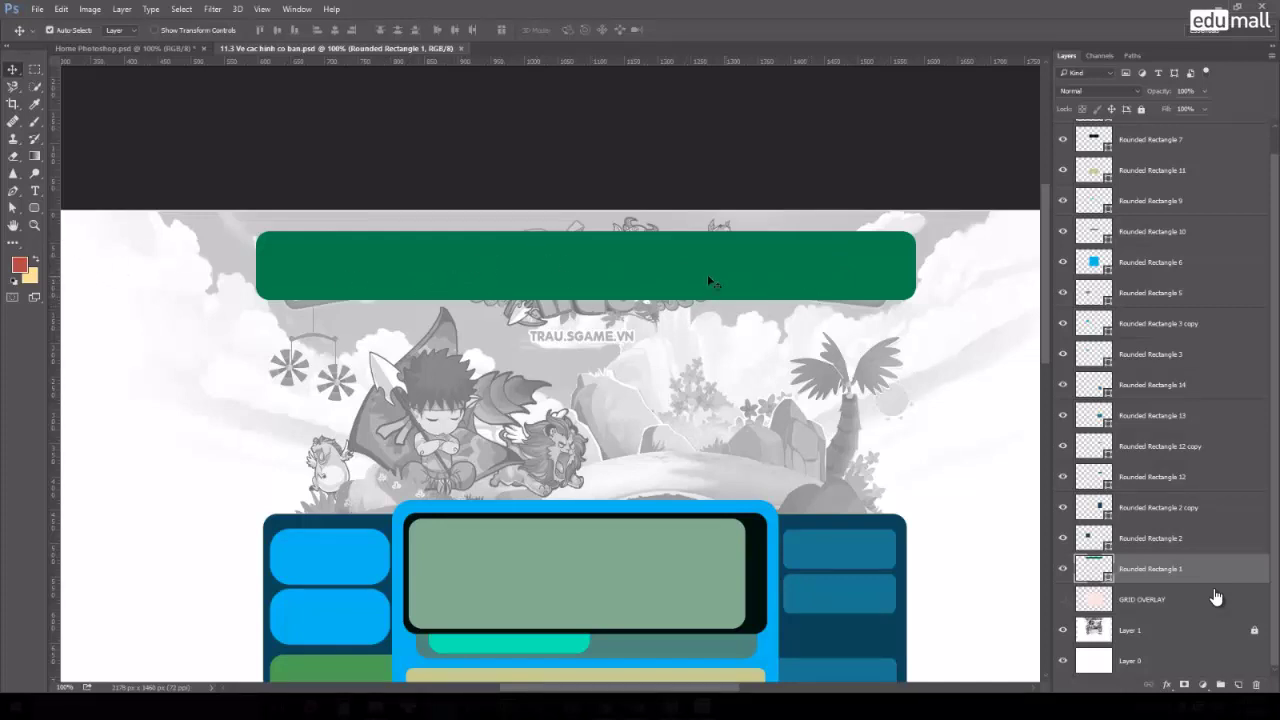
Select the banner's path and trial-move it down twice, undoing each move.
{"action": "left_click", "coordinate": [15, 208]}
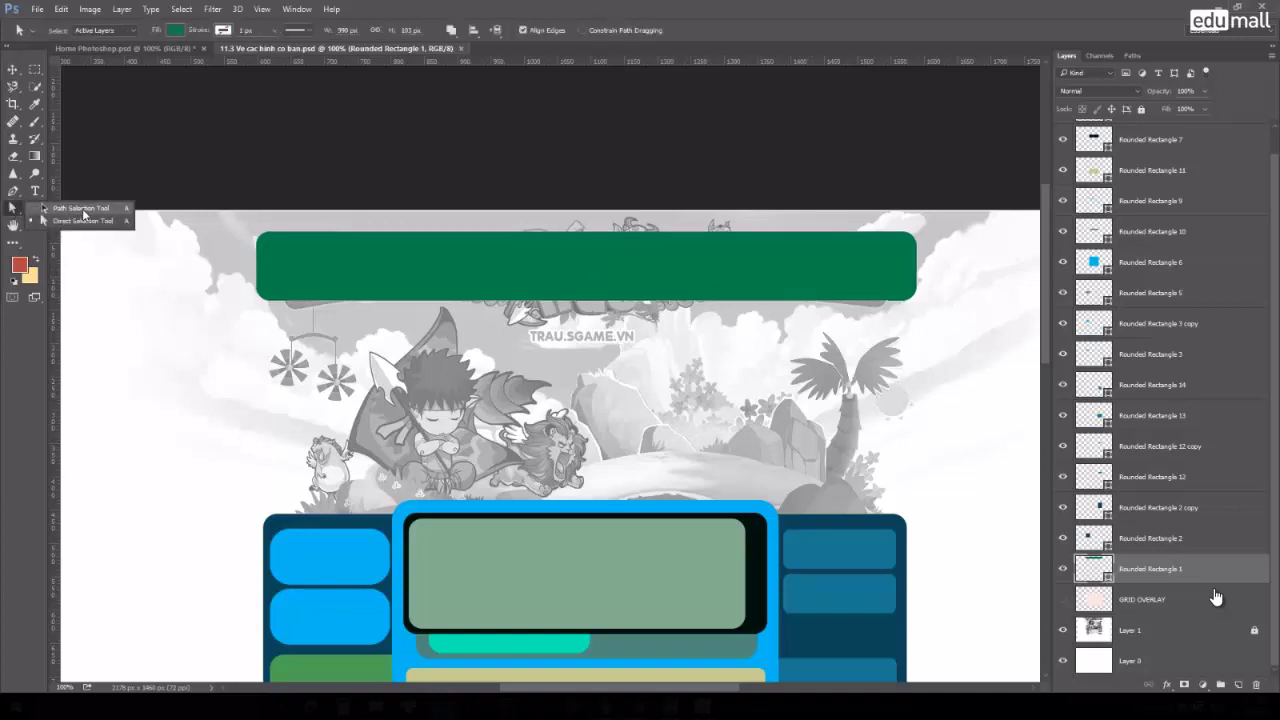
{"action": "left_click", "coordinate": [83, 209]}
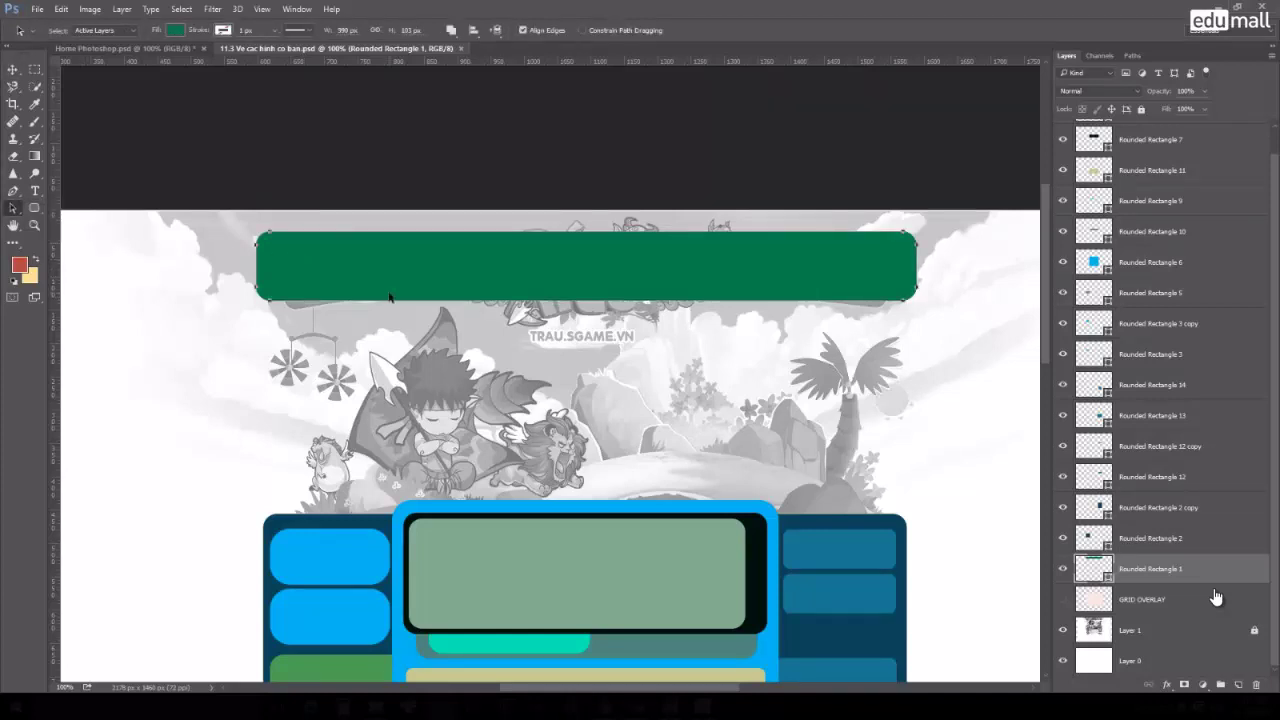
{"action": "key", "text": "v"}
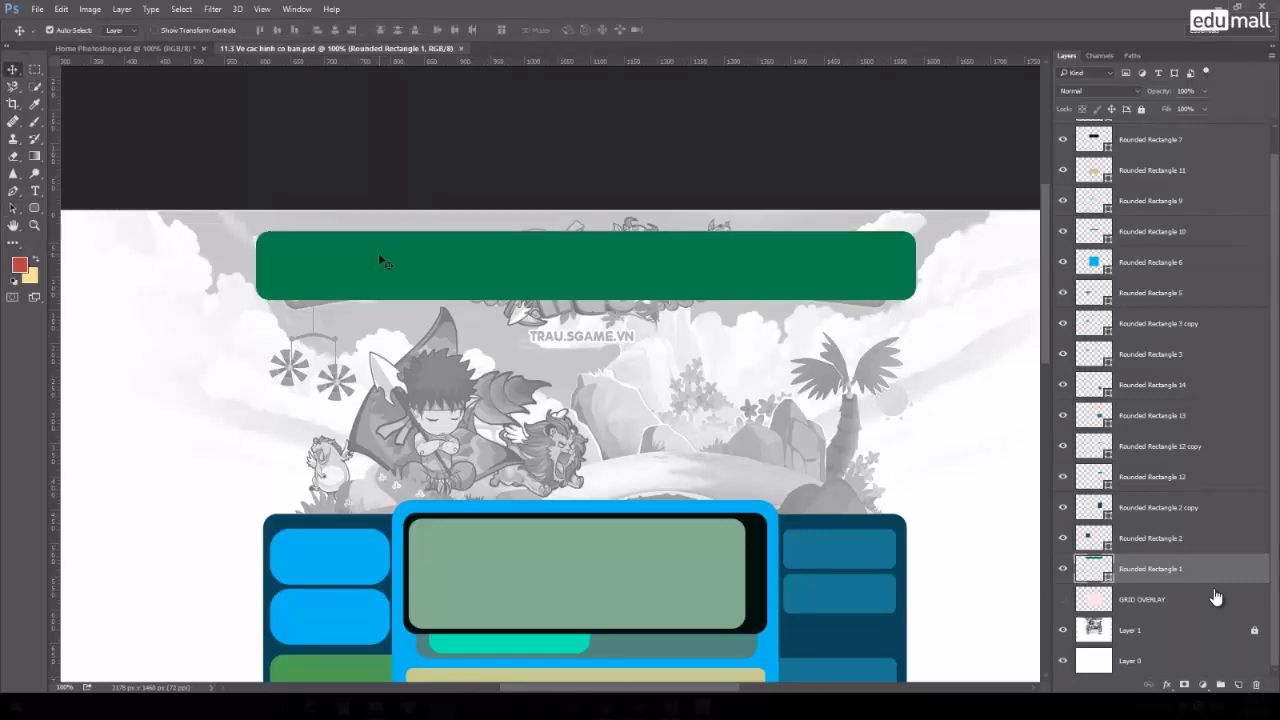
{"action": "left_click_drag", "start_coordinate": [472, 270], "coordinate": [472, 294]}
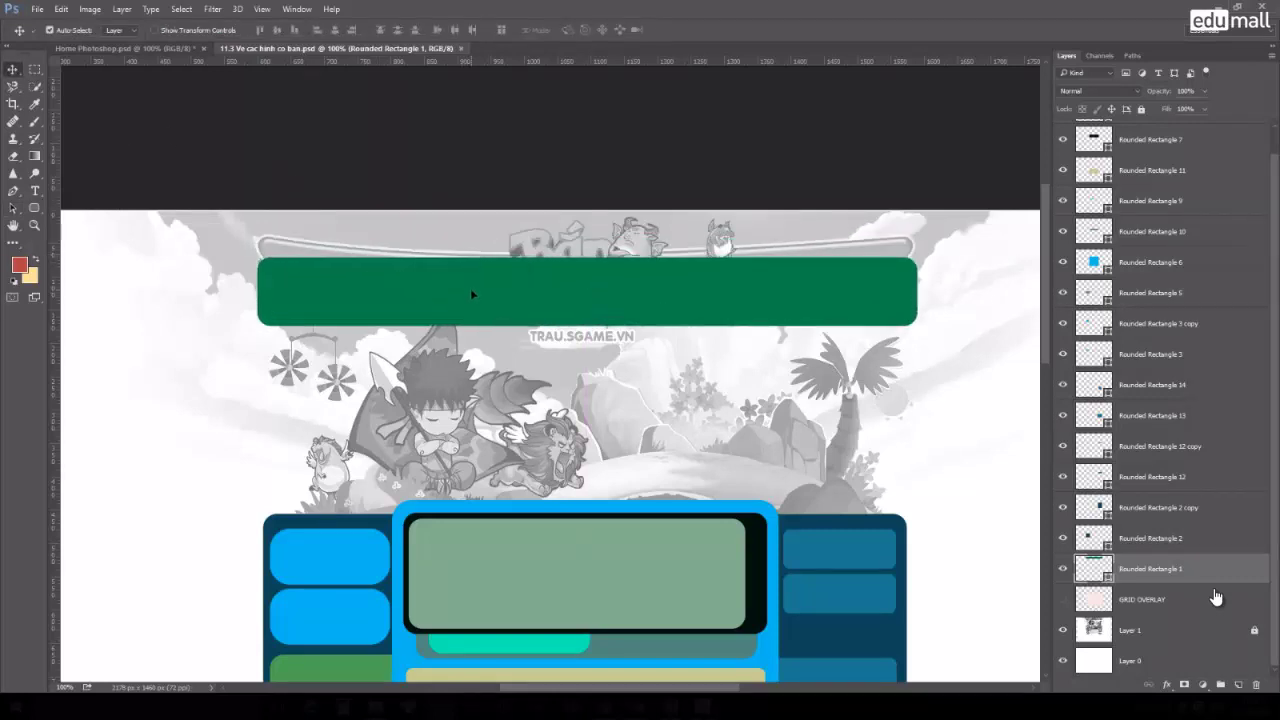
{"action": "key", "text": "ctrl+z"}
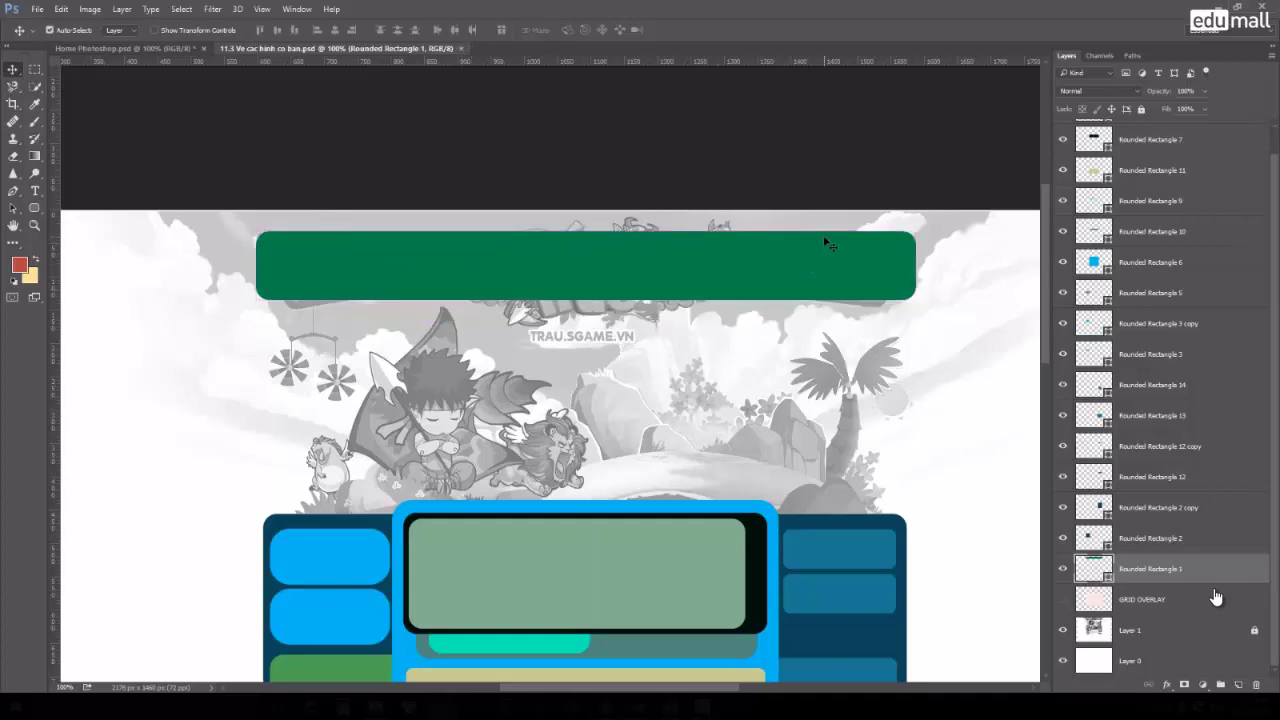
{"action": "left_click_drag", "start_coordinate": [802, 248], "coordinate": [801, 287]}
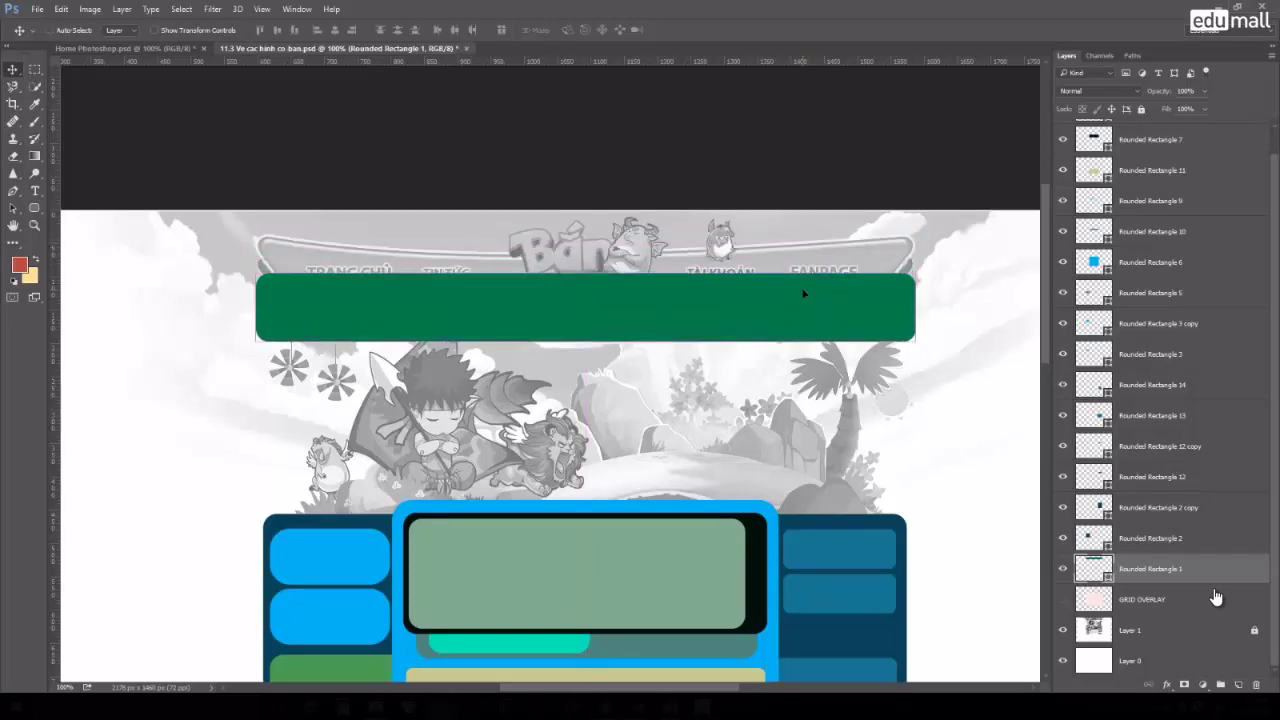
{"action": "key", "text": "ctrl+z"}
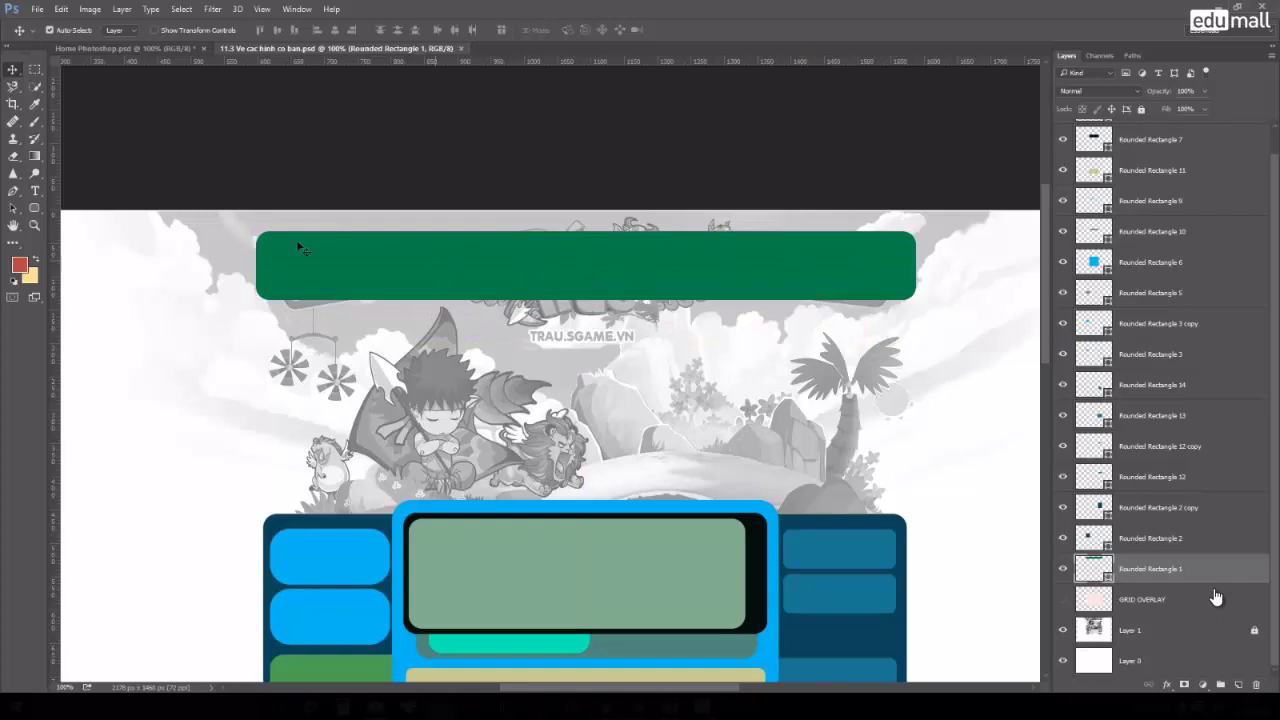
Show the banner's path anchors and pick the Direct Selection Tool.
{"action": "left_click", "coordinate": [13, 208]}
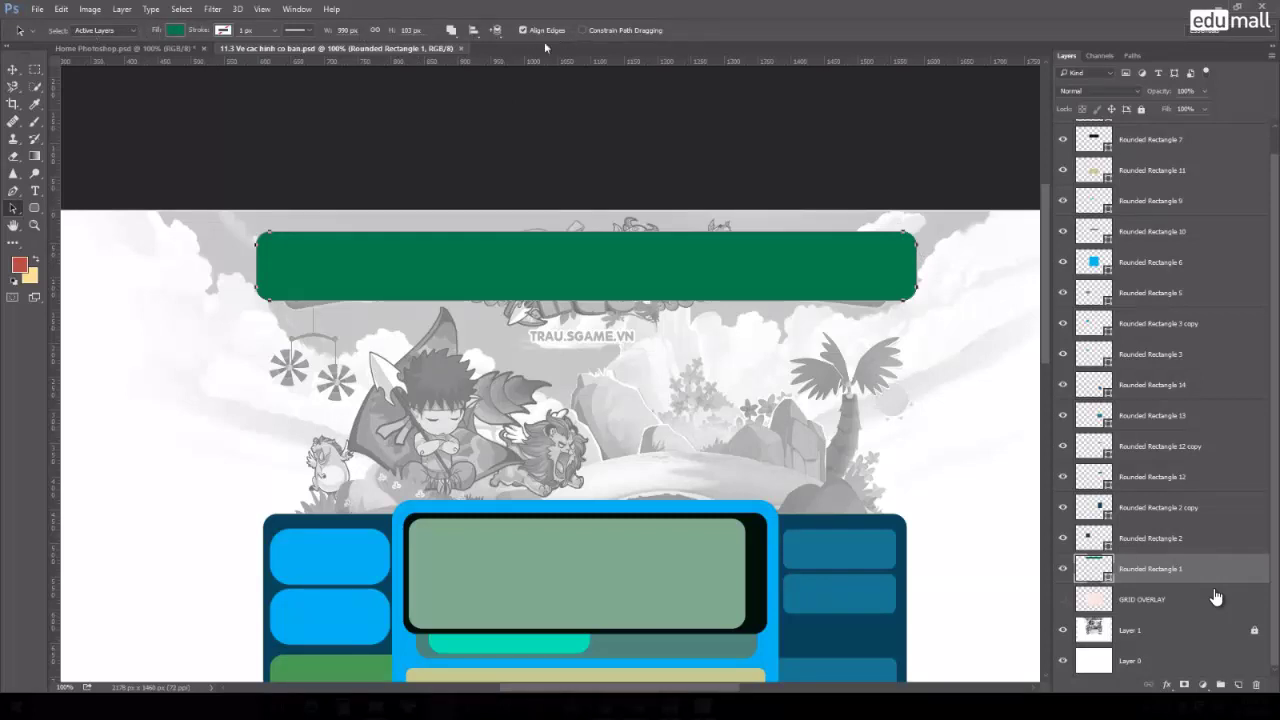
{"action": "left_click_drag", "start_coordinate": [460, 263], "coordinate": [462, 263]}
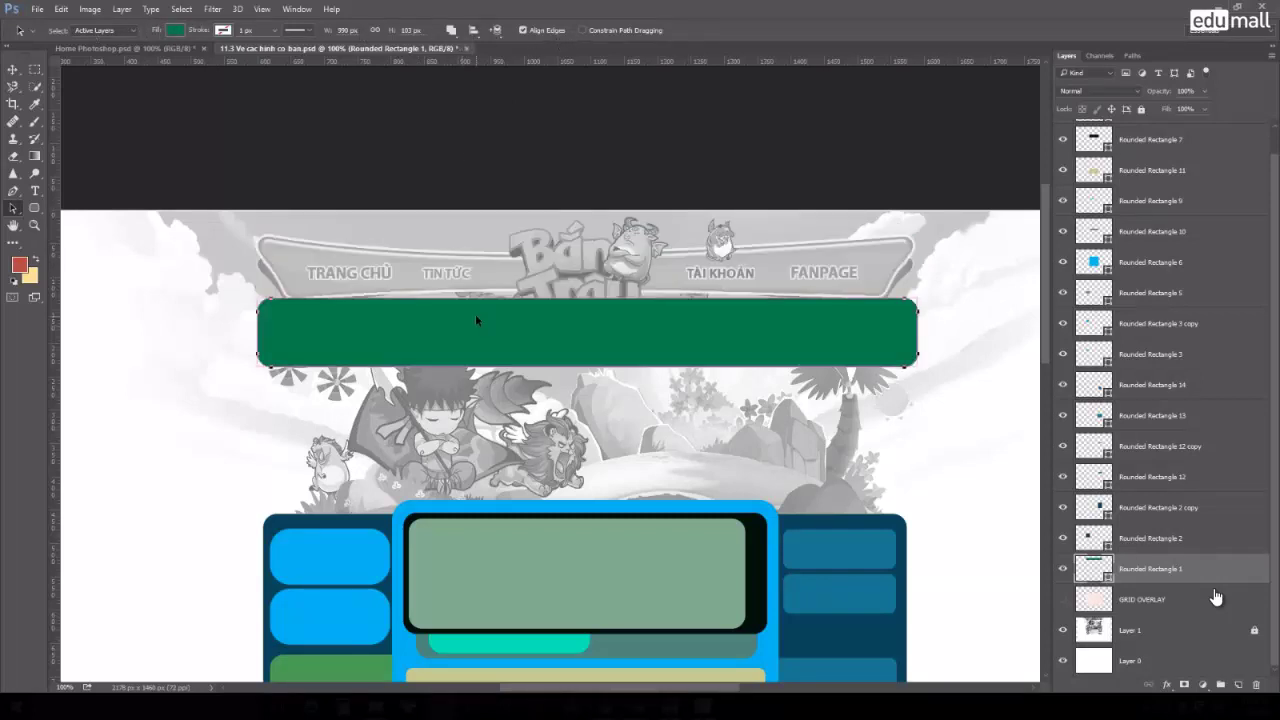
{"action": "right_click", "coordinate": [15, 210]}
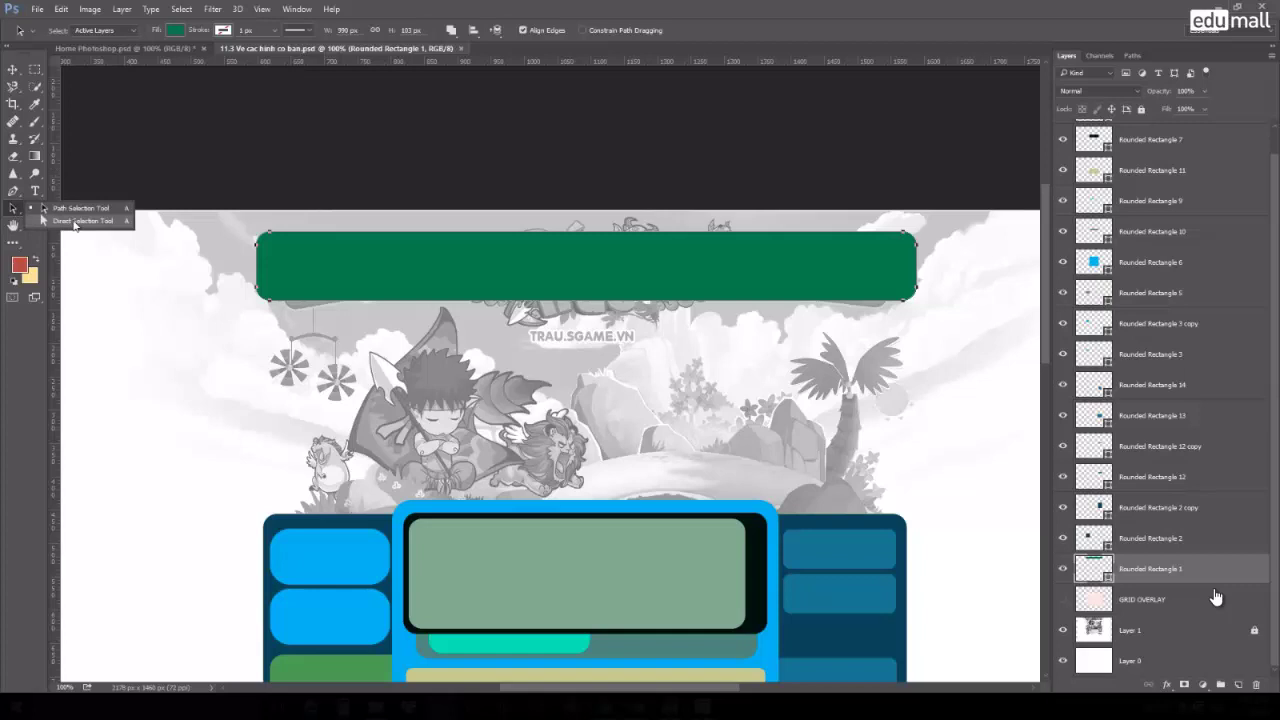
{"action": "left_click", "coordinate": [76, 221]}
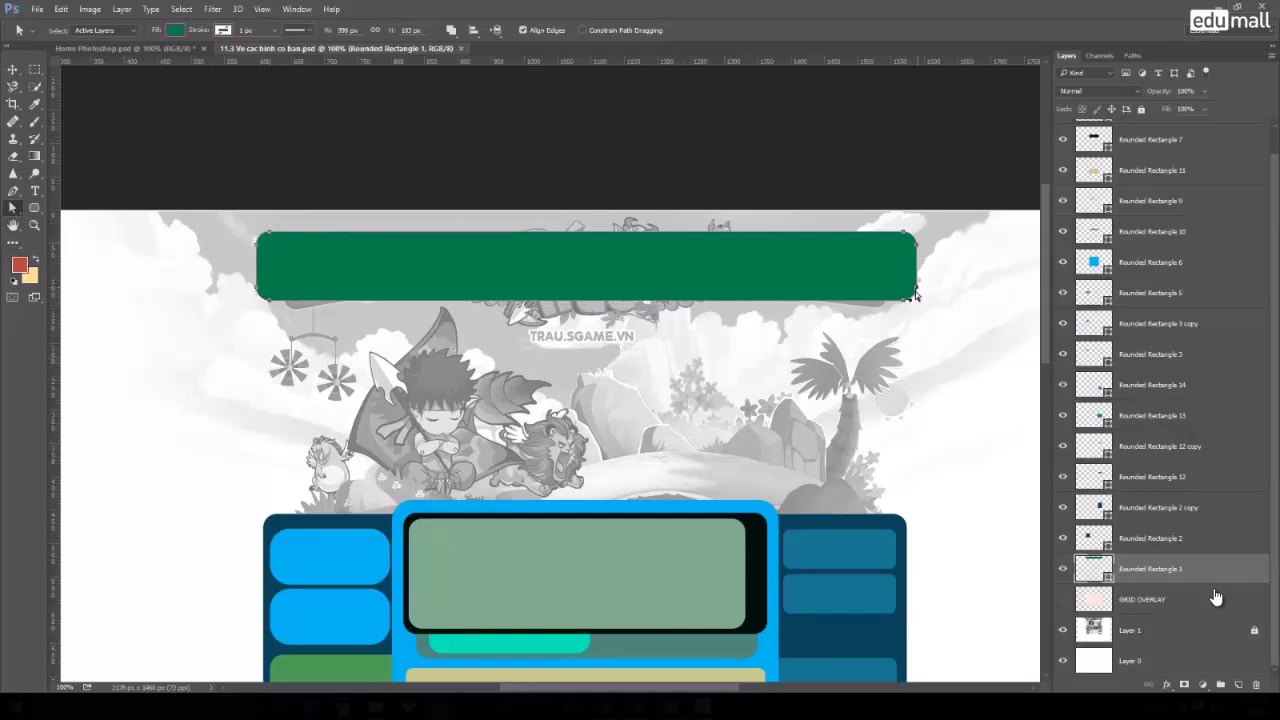
{"action": "left_click_drag", "start_coordinate": [917, 293], "coordinate": [950, 373]}
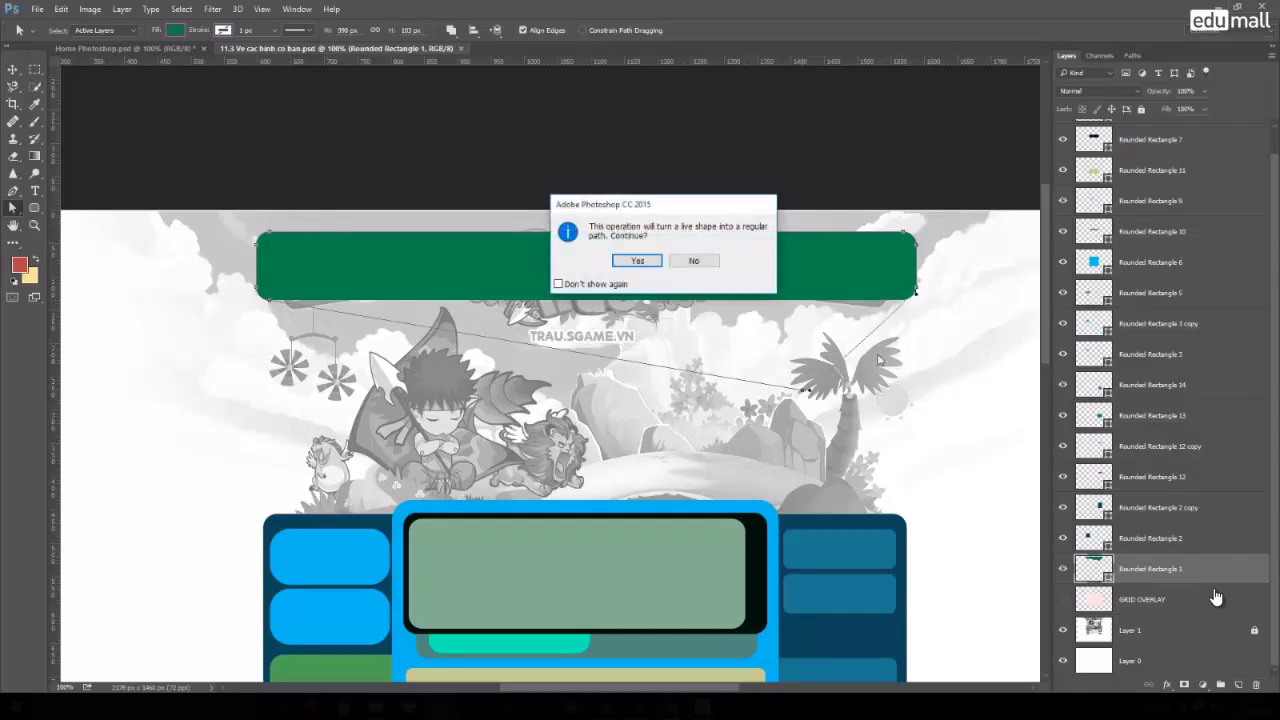
{"action": "left_click", "coordinate": [693, 261]}
{"action": "left_click_drag", "start_coordinate": [905, 302], "coordinate": [907, 318]}
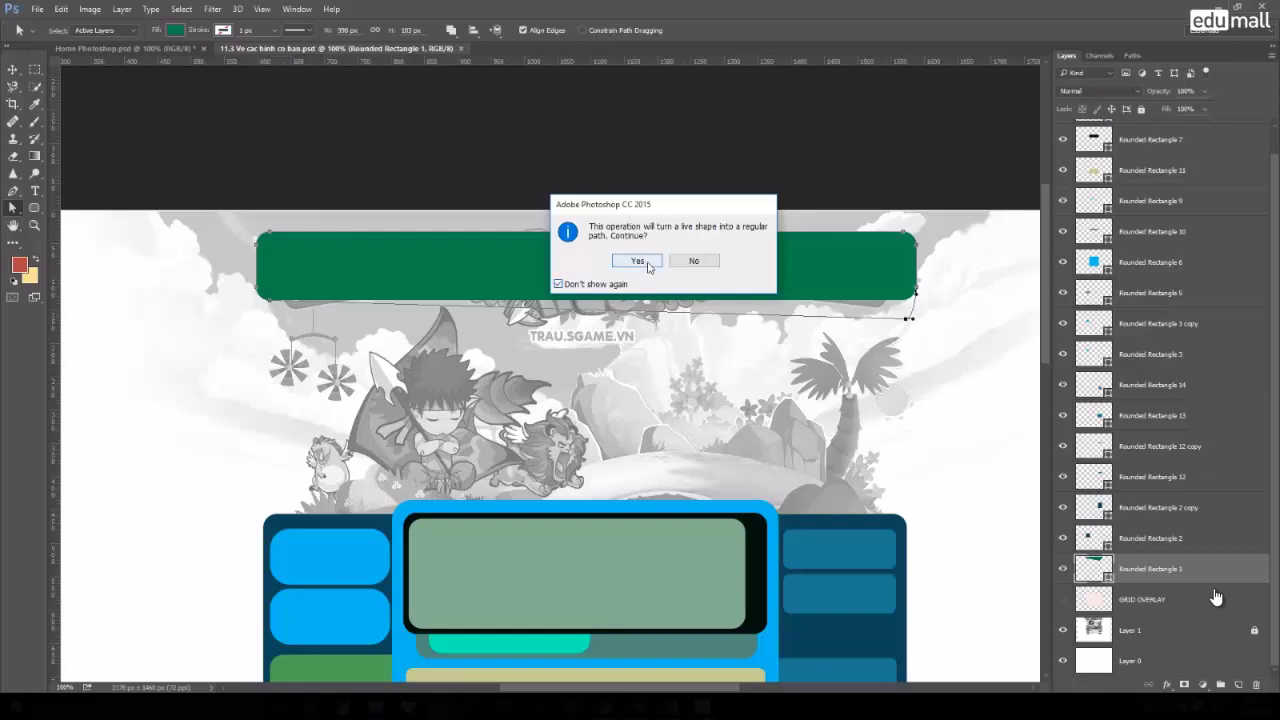
{"action": "left_click", "coordinate": [637, 260]}
{"action": "key", "text": "ctrl+z"}
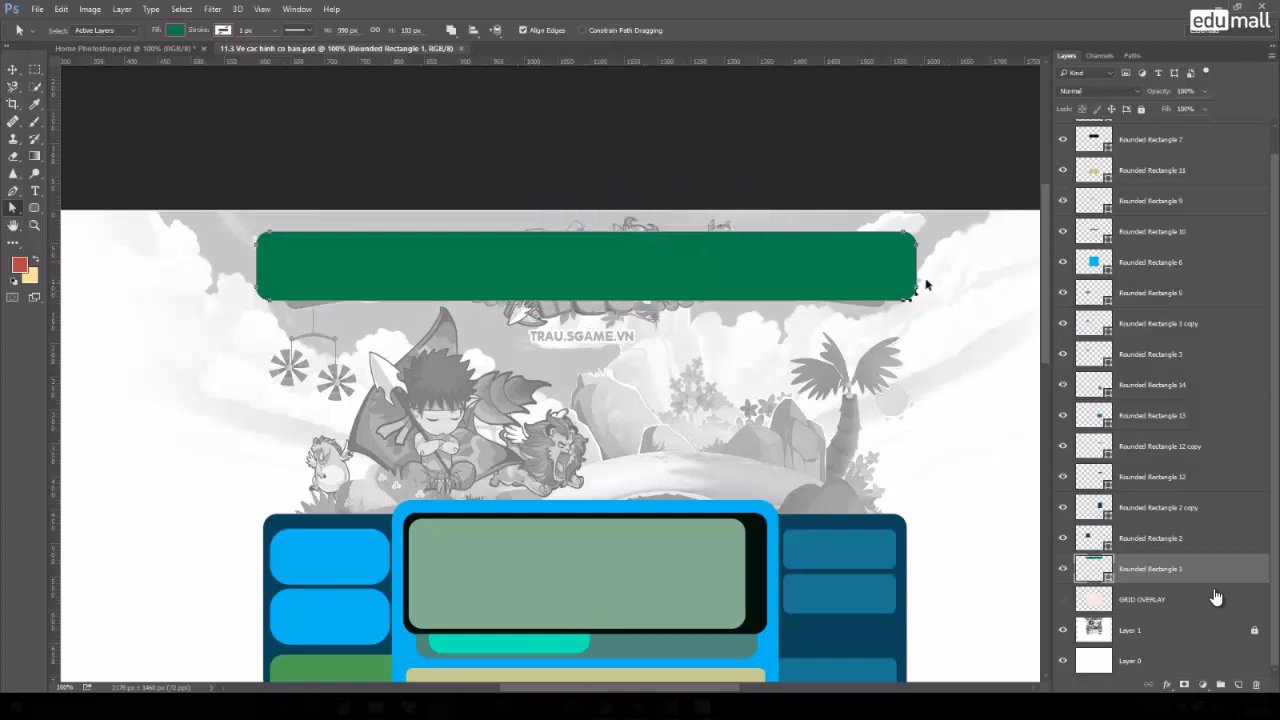
{"action": "left_click_drag", "start_coordinate": [903, 302], "coordinate": [950, 354]}
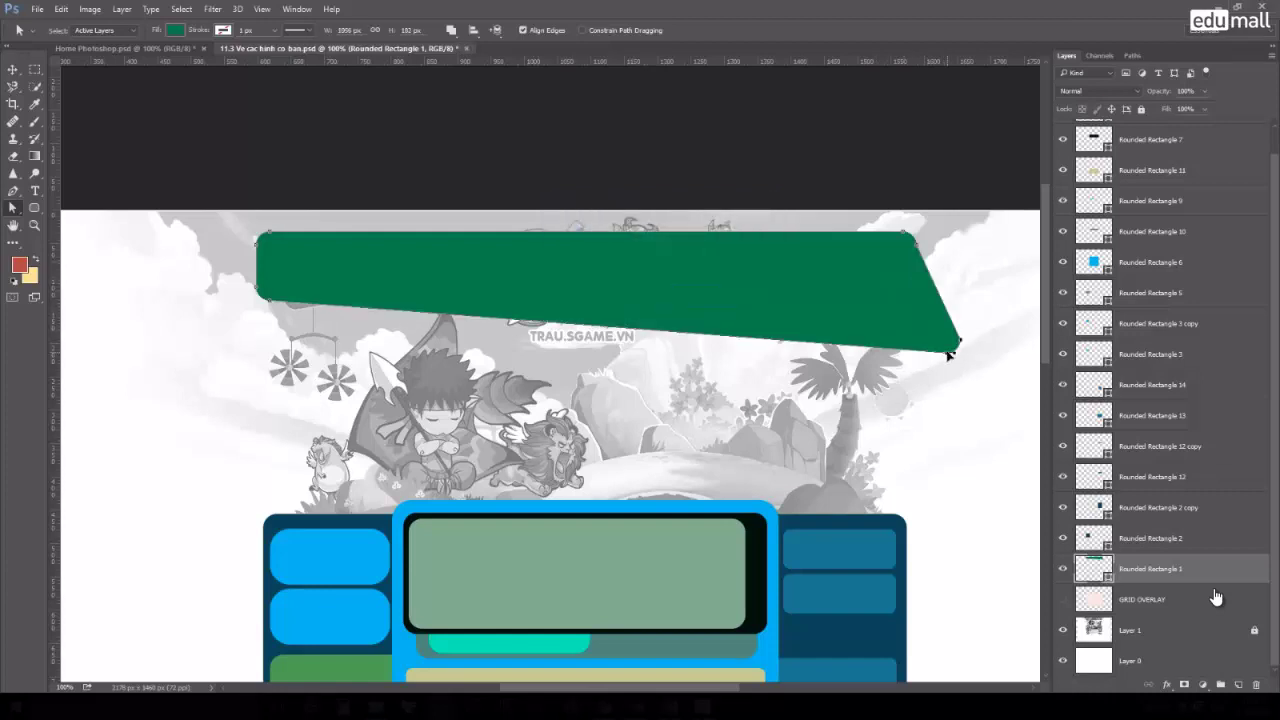
{"action": "key", "text": "ctrl+z"}
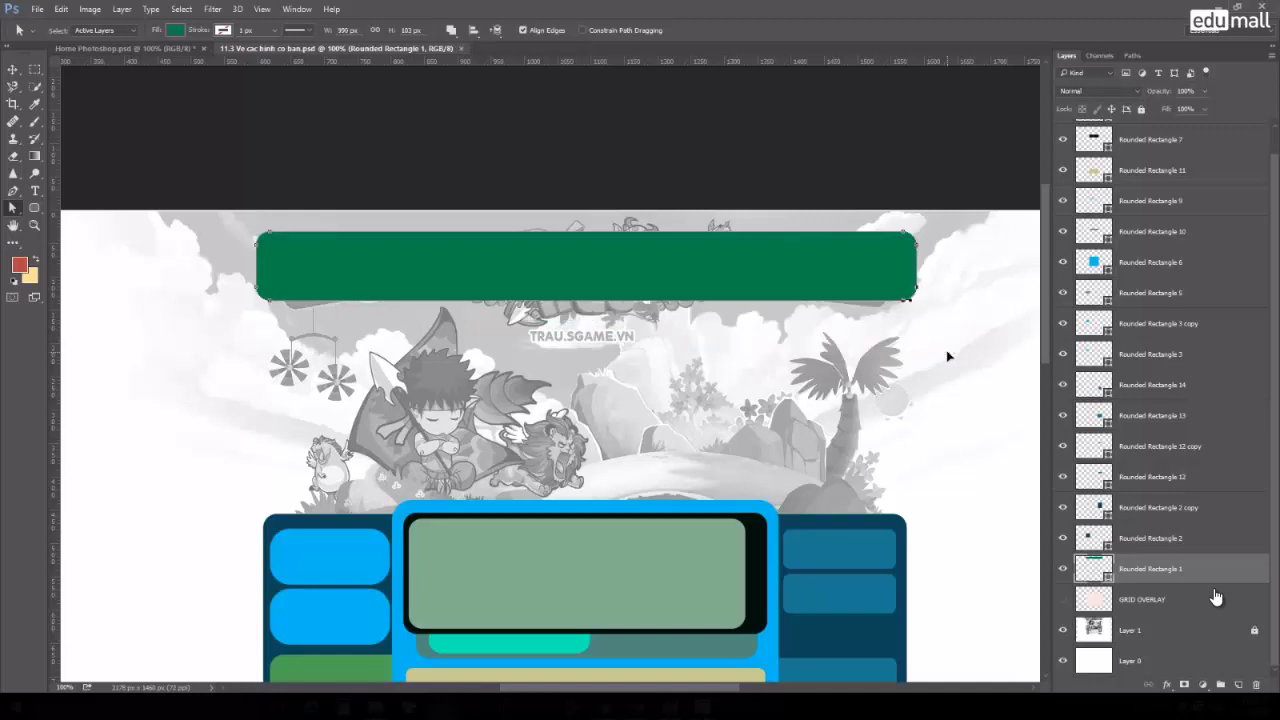
{"action": "left_click", "coordinate": [14, 211]}
{"action": "scroll", "coordinate": [630, 277], "scroll_direction": "up", "scroll_amount": 1}
{"action": "scroll", "coordinate": [637, 280], "scroll_direction": "down", "scroll_amount": 1}
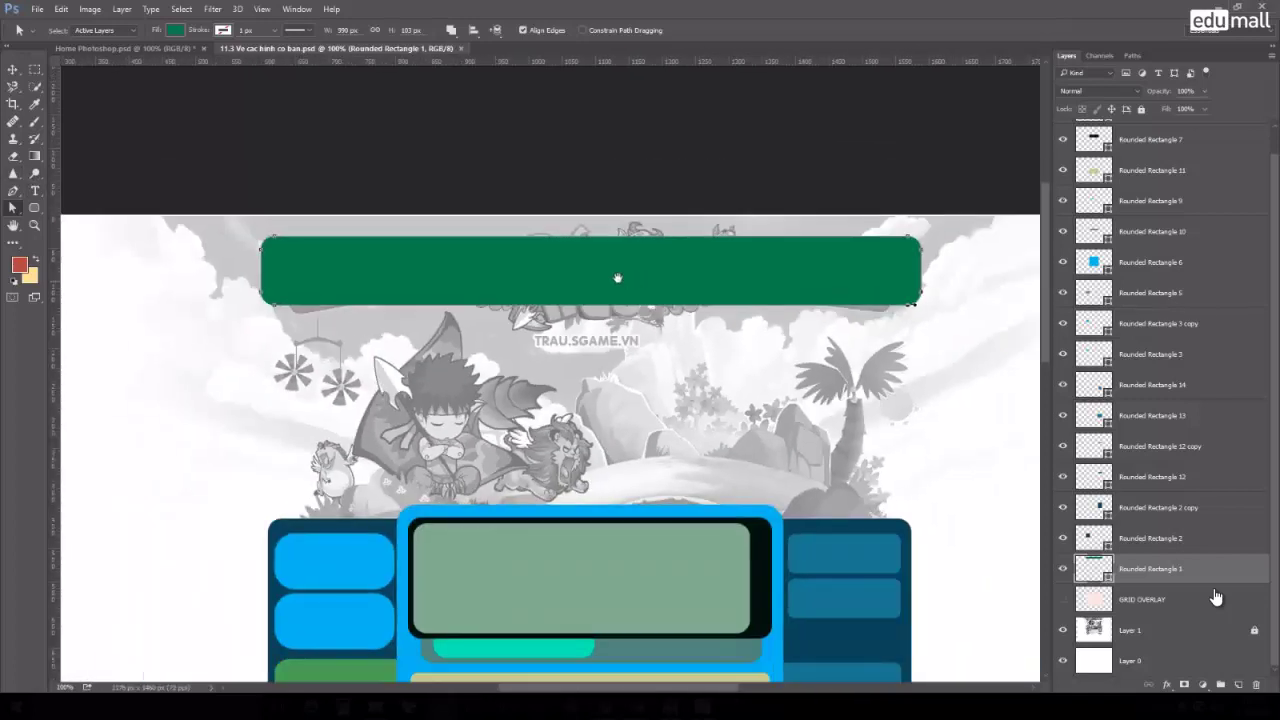
{"action": "left_click", "coordinate": [14, 192]}
{"action": "right_click", "coordinate": [16, 194]}
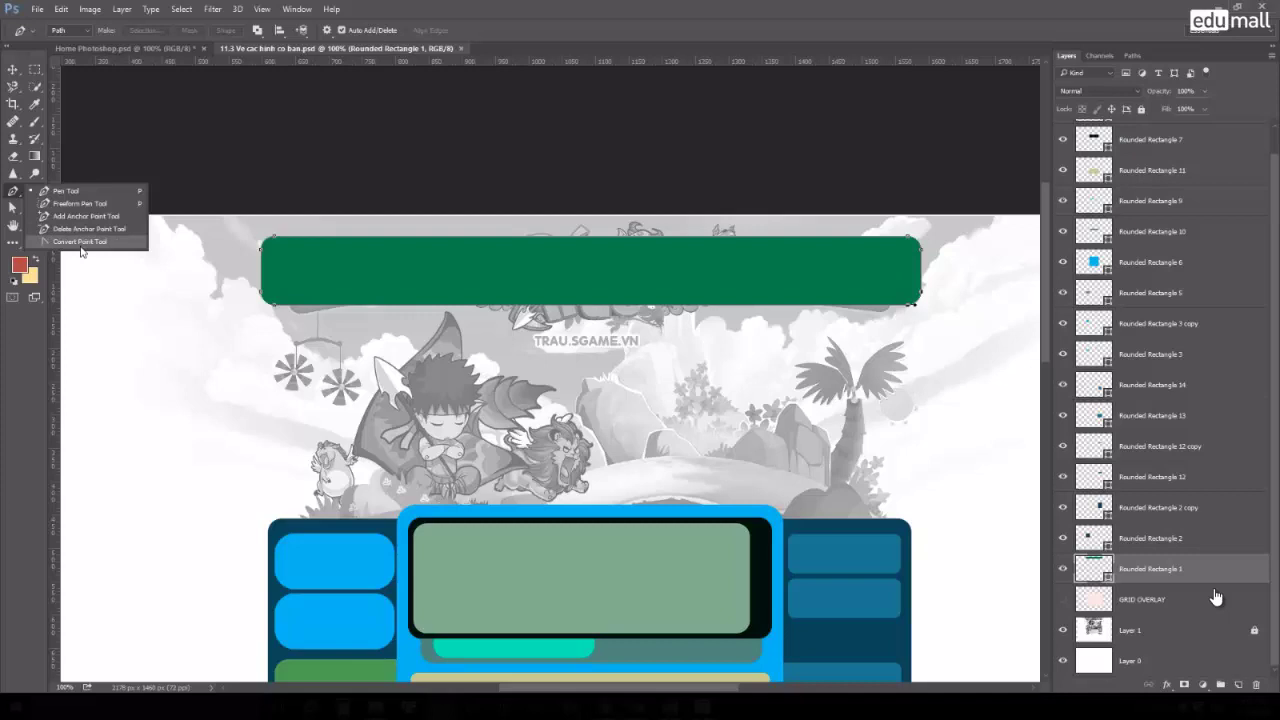
{"action": "left_click", "coordinate": [81, 248]}
{"action": "scroll", "coordinate": [334, 277], "scroll_direction": "up", "scroll_amount": 2}
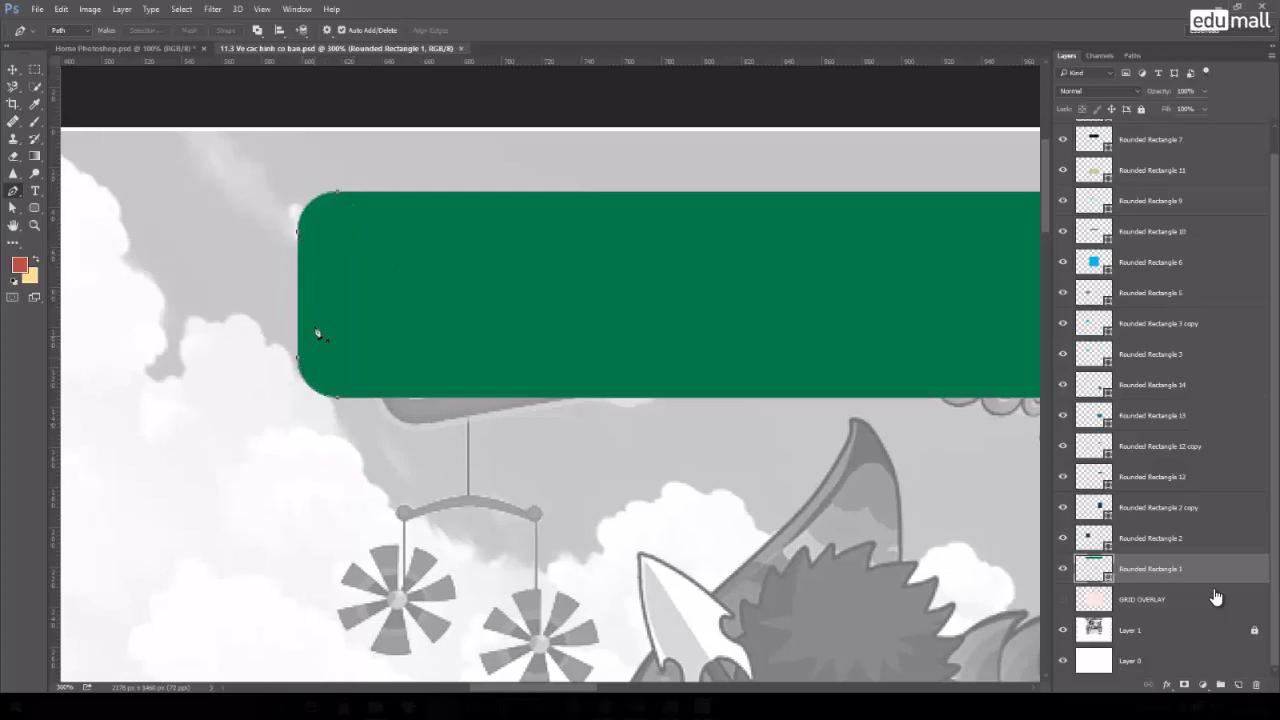
{"action": "left_click", "coordinate": [13, 192]}
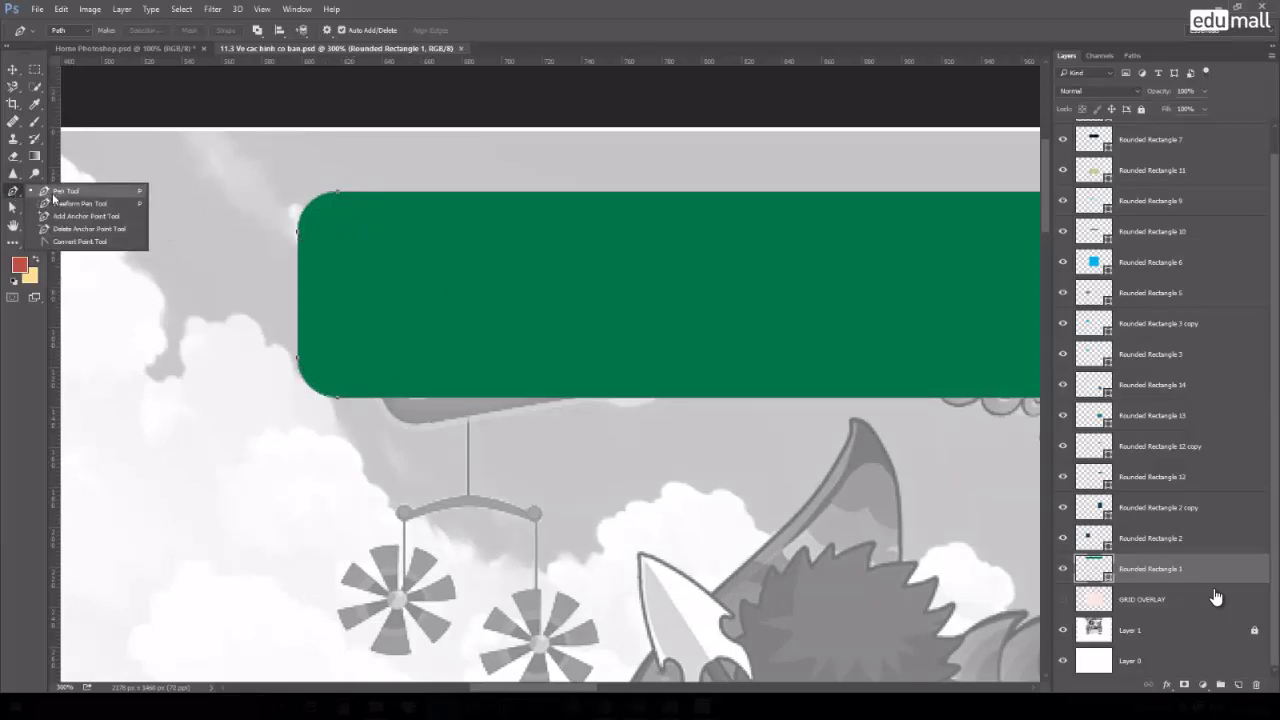
{"action": "left_click", "coordinate": [60, 191]}
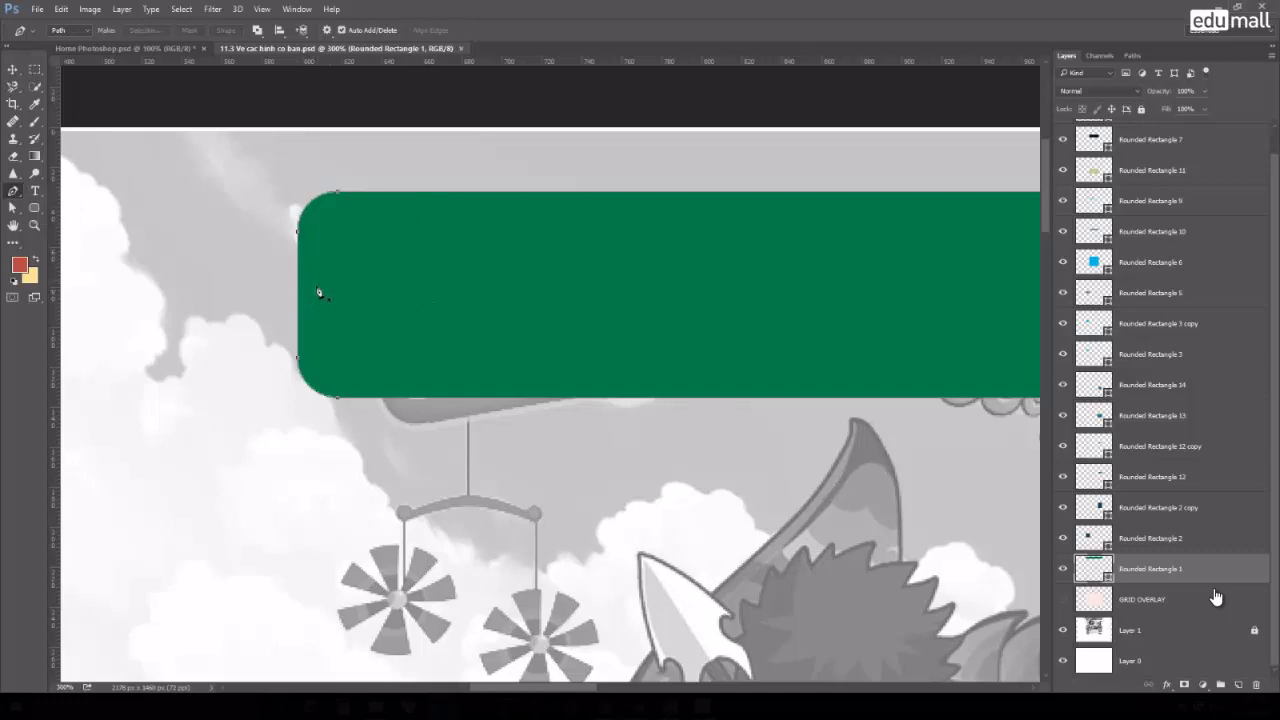
{"action": "left_click", "coordinate": [300, 300]}
{"action": "left_click_drag", "start_coordinate": [13, 207], "coordinate": [58, 228]}
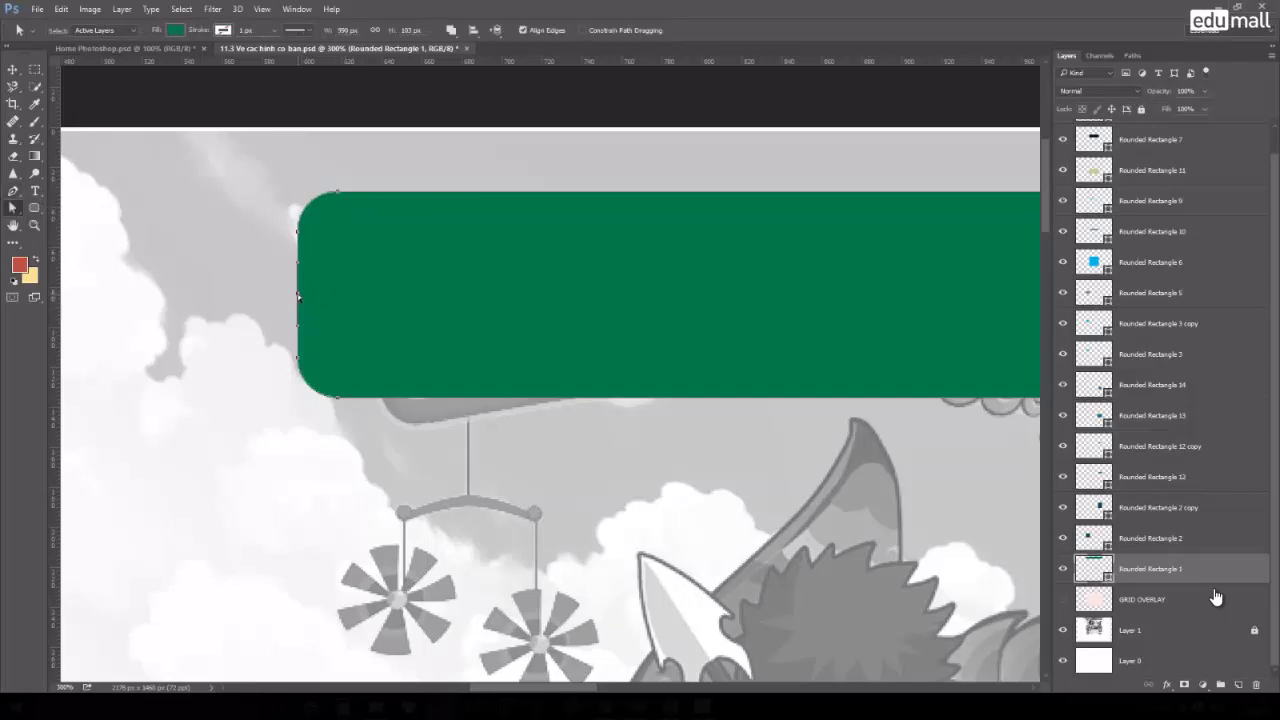
{"action": "left_click_drag", "start_coordinate": [299, 300], "coordinate": [230, 293]}
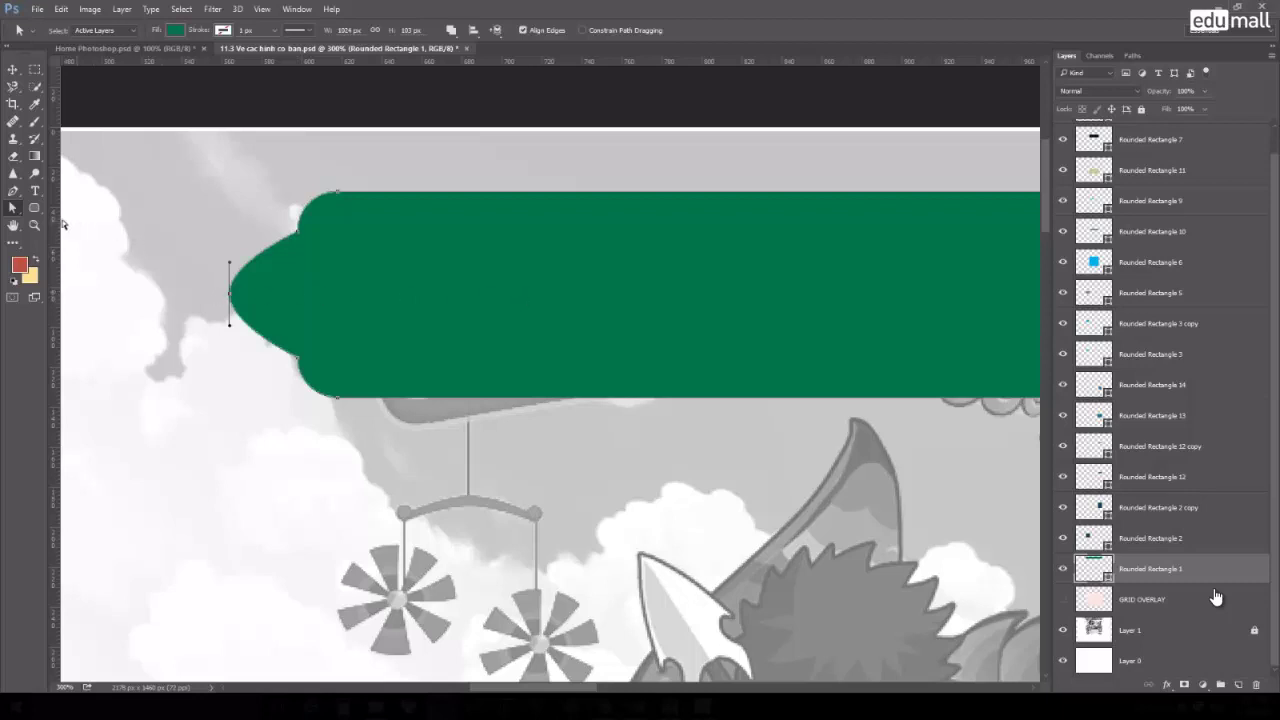
{"action": "left_click_drag", "start_coordinate": [13, 190], "coordinate": [43, 233]}
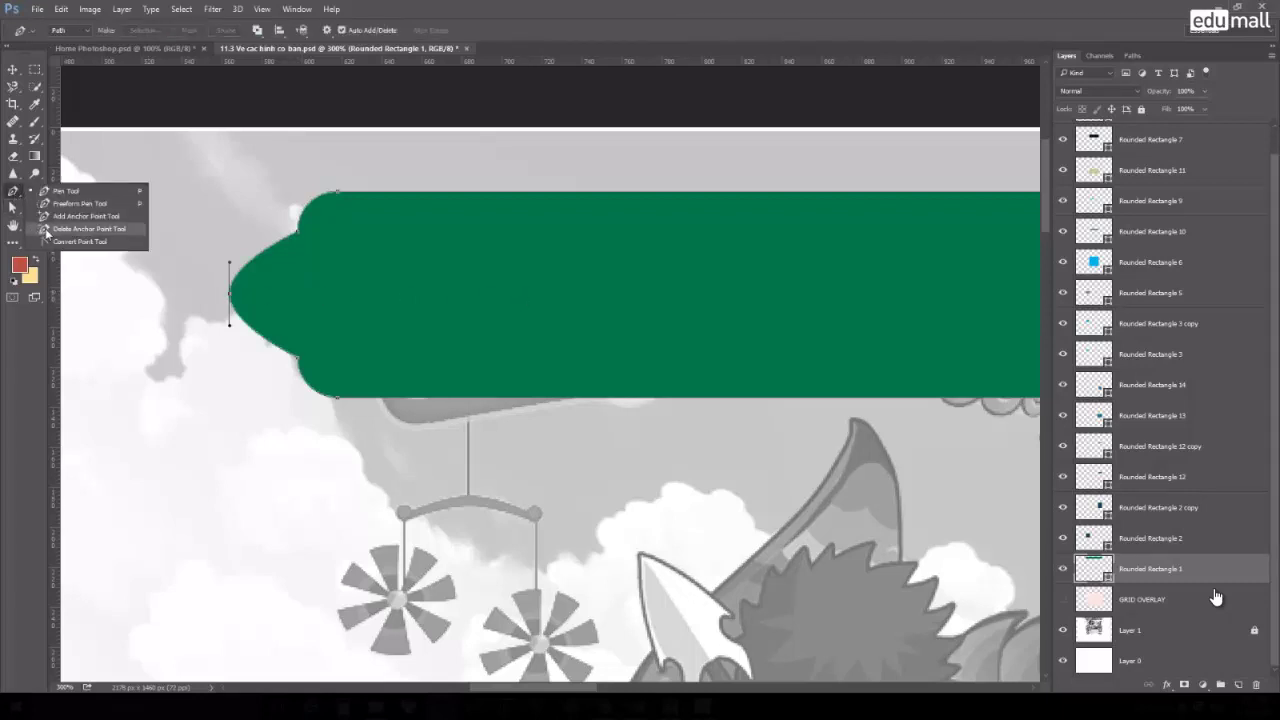
{"action": "left_click", "coordinate": [45, 230]}
{"action": "left_click_drag", "start_coordinate": [13, 191], "coordinate": [48, 220]}
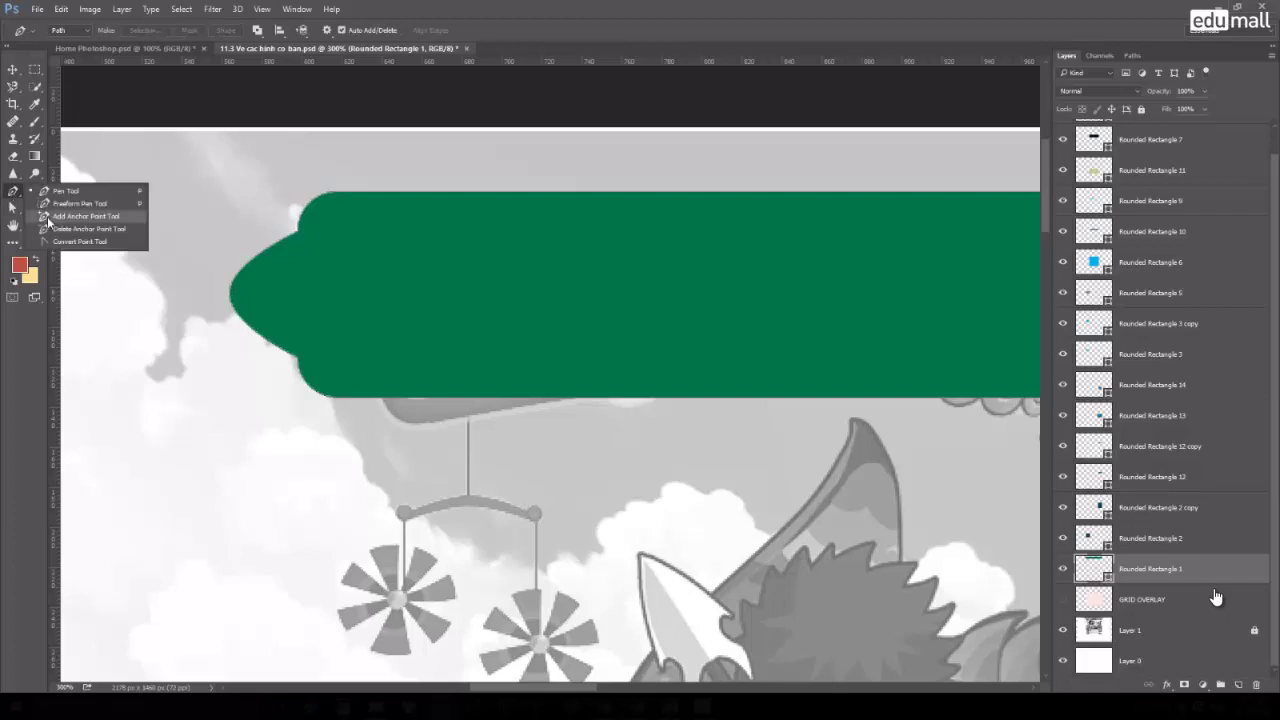
{"action": "left_click", "coordinate": [48, 220]}
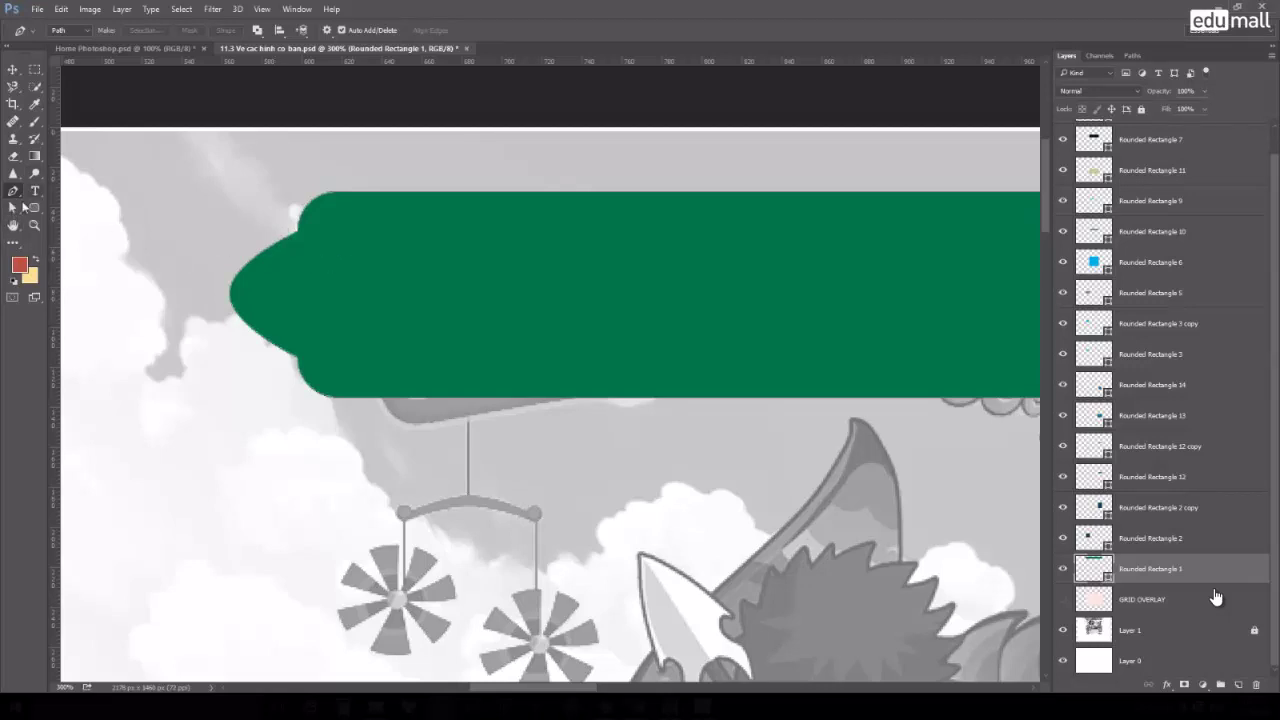
{"action": "key", "text": "ctrl"}
{"action": "left_click", "coordinate": [231, 298]}
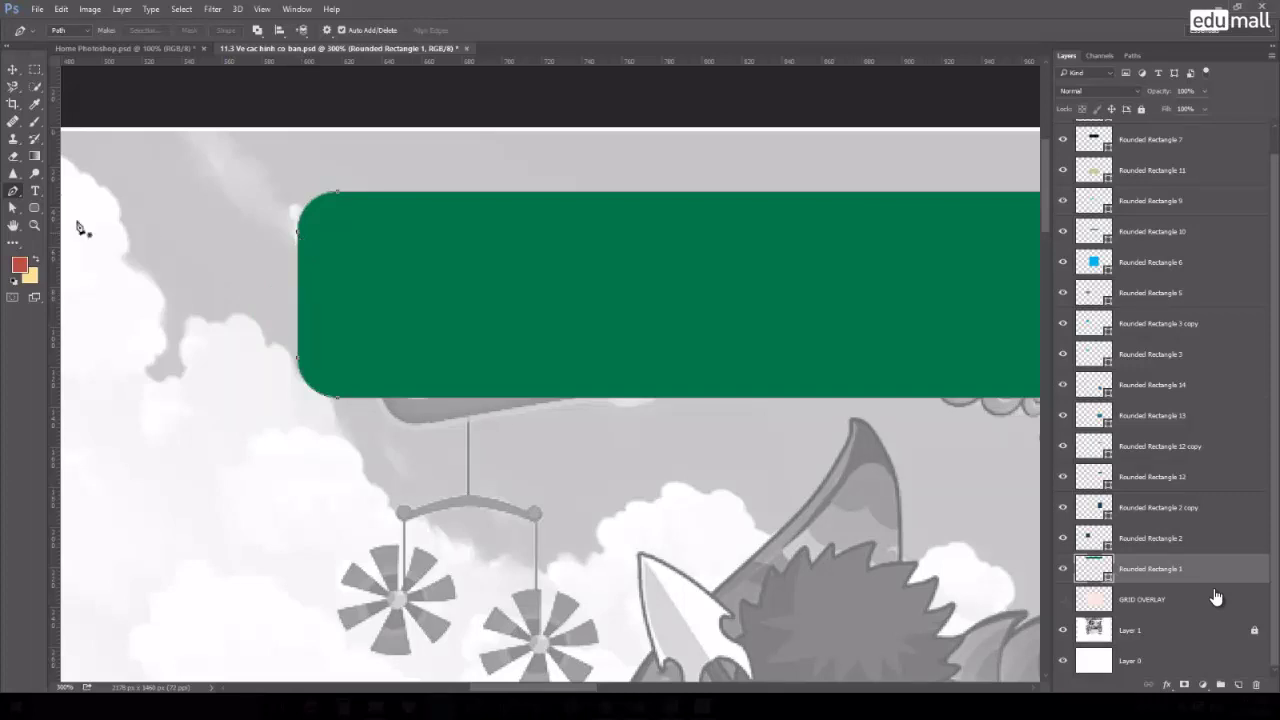
{"action": "right_click", "coordinate": [12, 191]}
{"action": "left_click", "coordinate": [51, 229]}
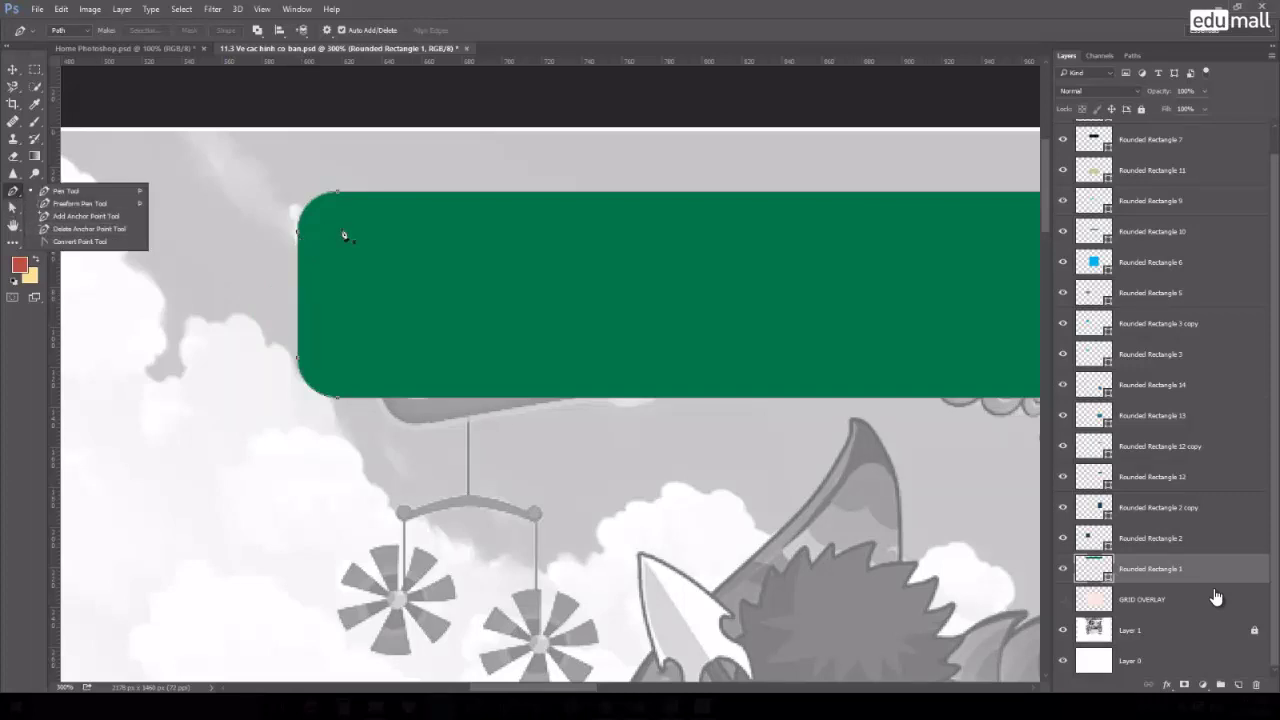
Add an anchor midway on the left edge and pull it out into a rounded bulge.
{"action": "left_click", "coordinate": [299, 291]}
{"action": "left_click_drag", "start_coordinate": [299, 291], "coordinate": [245, 287]}
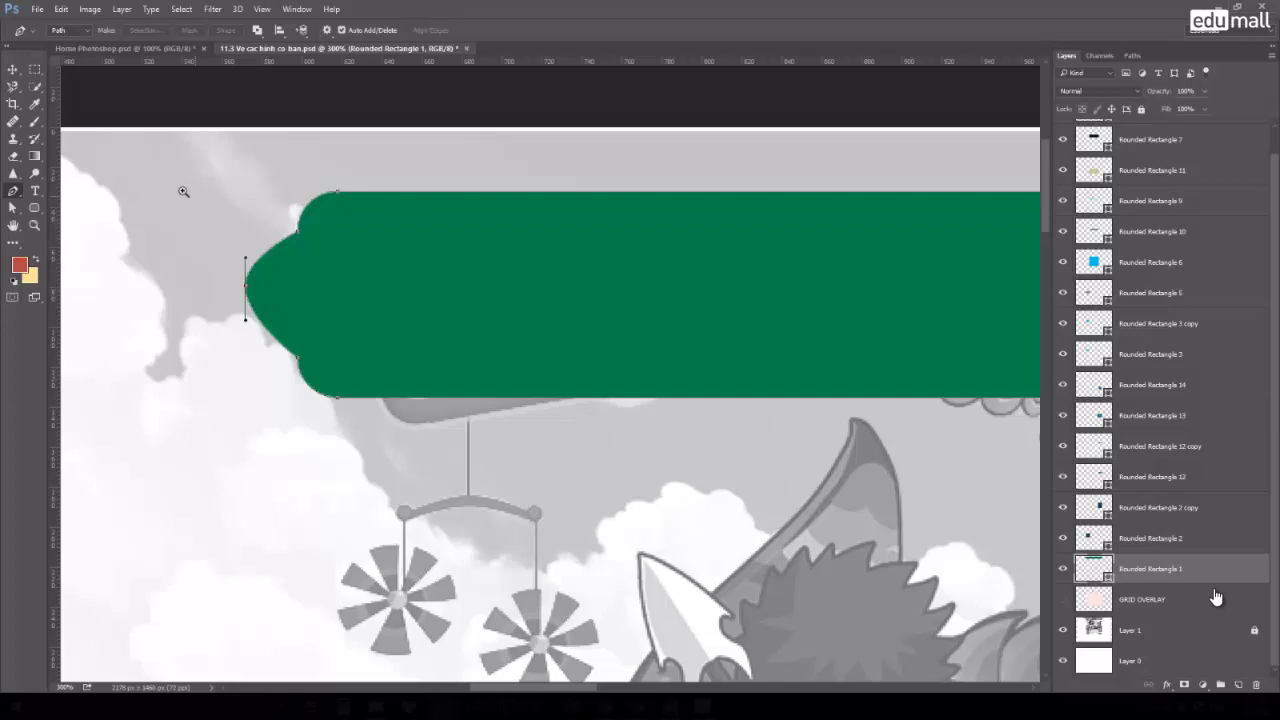
{"action": "scroll", "coordinate": [260, 293], "scroll_direction": "up", "scroll_amount": 2}
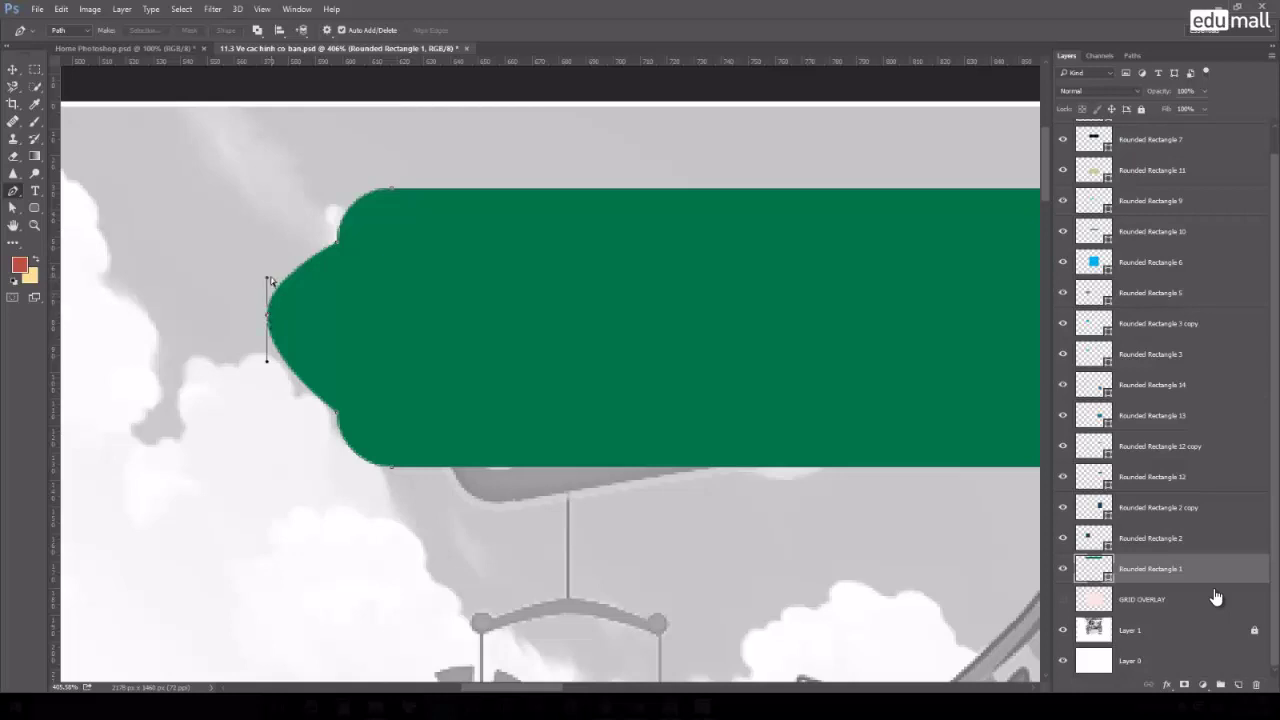
{"action": "left_click_drag", "start_coordinate": [267, 281], "coordinate": [266, 250]}
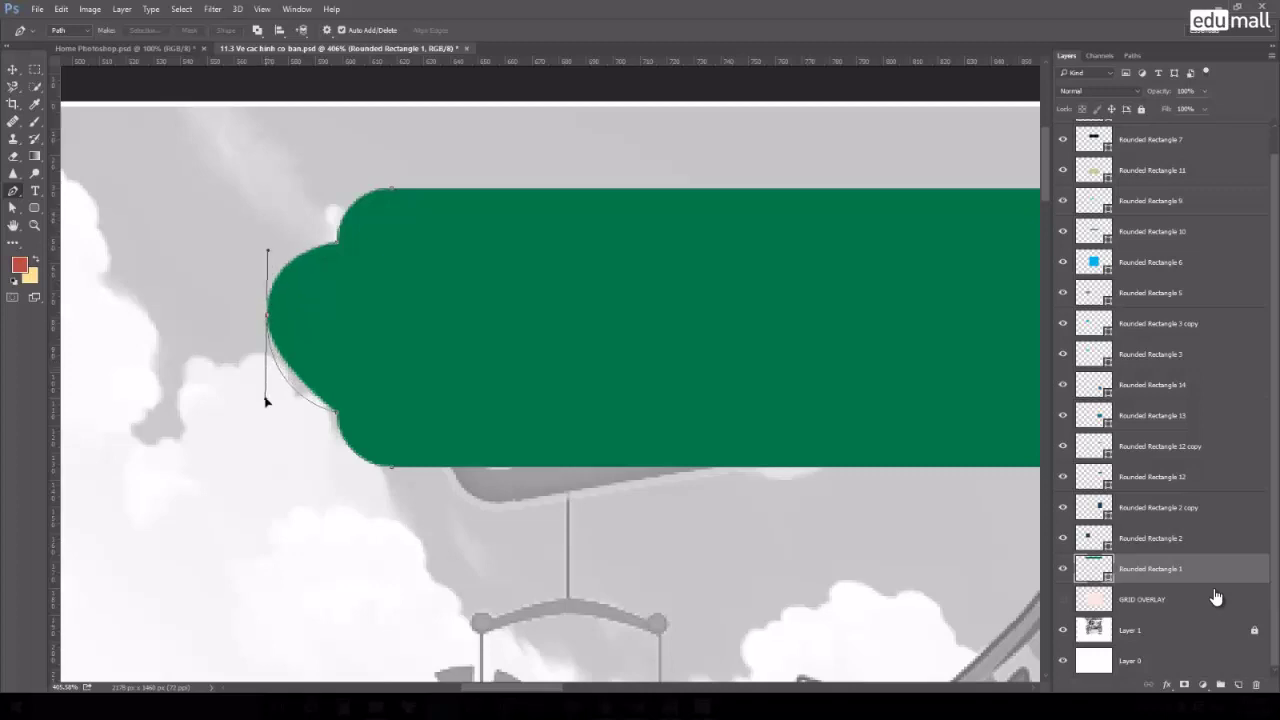
{"action": "mouse_move", "coordinate": [267, 362]}
{"action": "left_mouse_down"}
{"action": "mouse_move", "coordinate": [257, 400]}
{"action": "mouse_move", "coordinate": [291, 389]}
{"action": "mouse_move", "coordinate": [275, 282]}
{"action": "mouse_move", "coordinate": [259, 408]}
{"action": "left_mouse_up"}
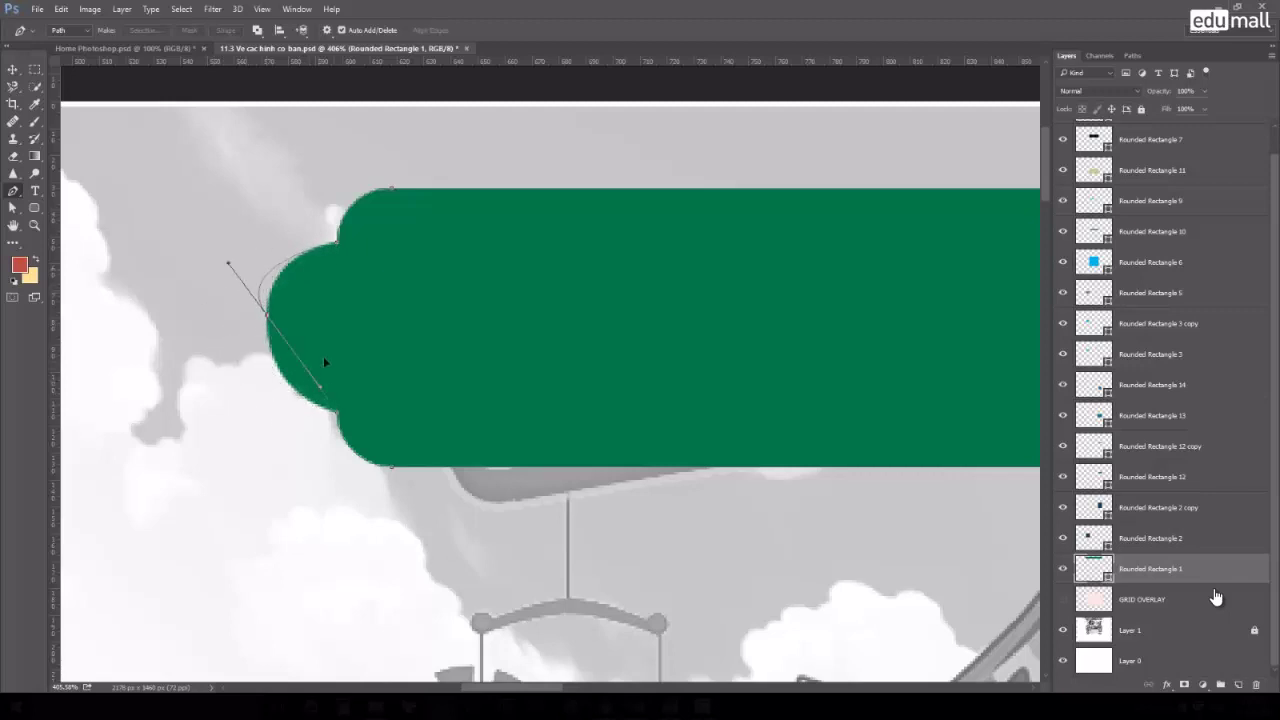
Refine the bulge's handle and move the left anchor further out with Direct Selection.
{"action": "left_click_drag", "start_coordinate": [12, 207], "coordinate": [55, 222]}
{"action": "left_click", "coordinate": [55, 220]}
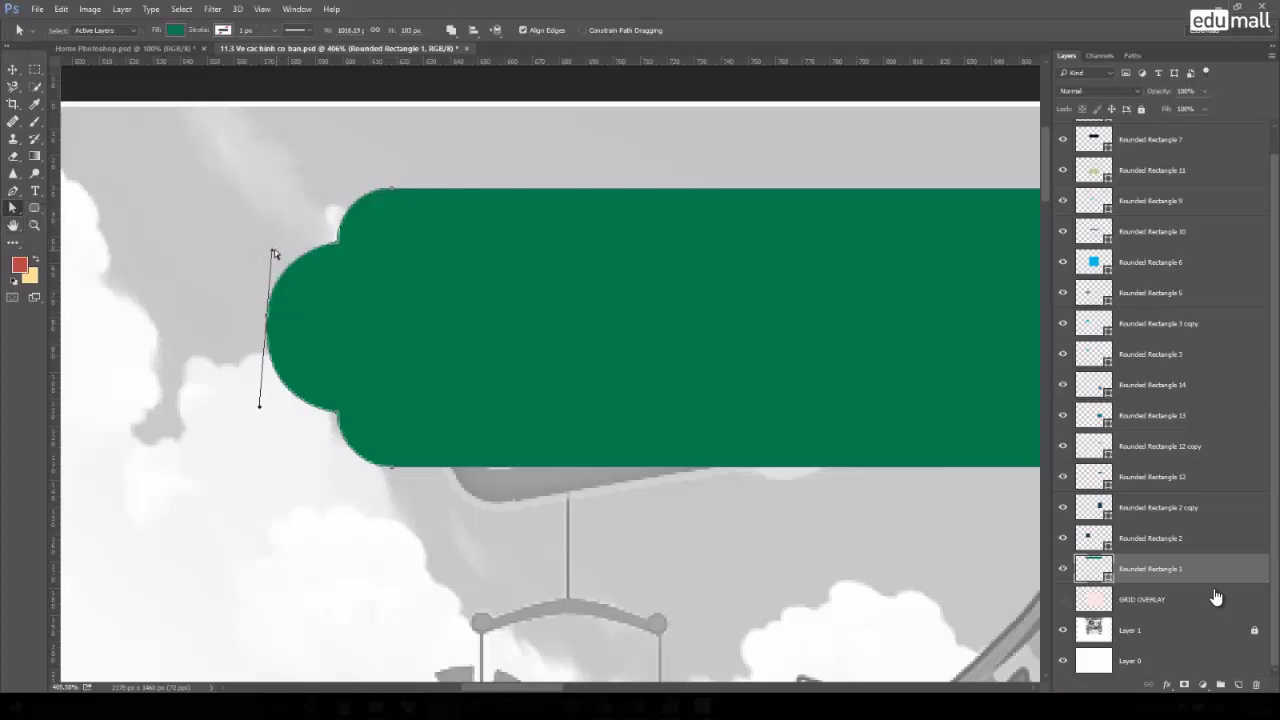
{"action": "mouse_move", "coordinate": [272, 253]}
{"action": "left_mouse_down"}
{"action": "mouse_move", "coordinate": [214, 266]}
{"action": "mouse_move", "coordinate": [229, 363]}
{"action": "mouse_move", "coordinate": [174, 289]}
{"action": "mouse_move", "coordinate": [380, 248]}
{"action": "mouse_move", "coordinate": [240, 251]}
{"action": "mouse_move", "coordinate": [271, 236]}
{"action": "mouse_move", "coordinate": [267, 258]}
{"action": "left_mouse_up"}
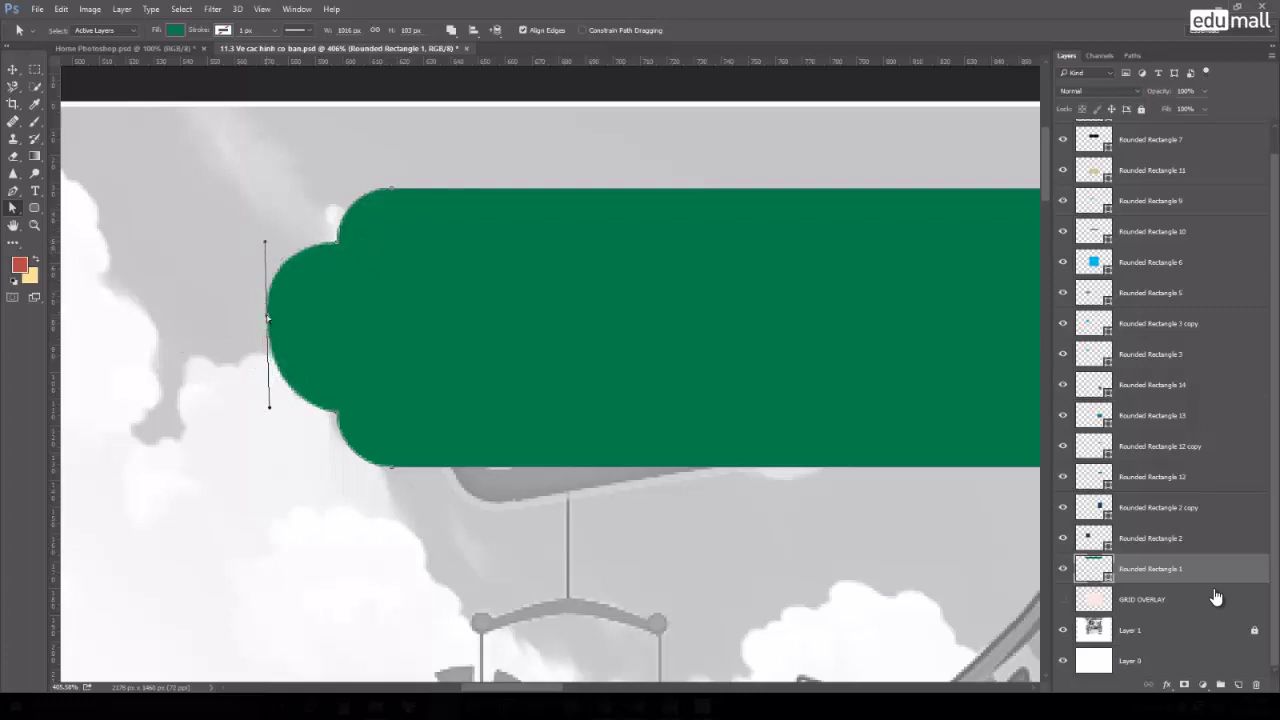
{"action": "left_click_drag", "start_coordinate": [267, 327], "coordinate": [229, 326]}
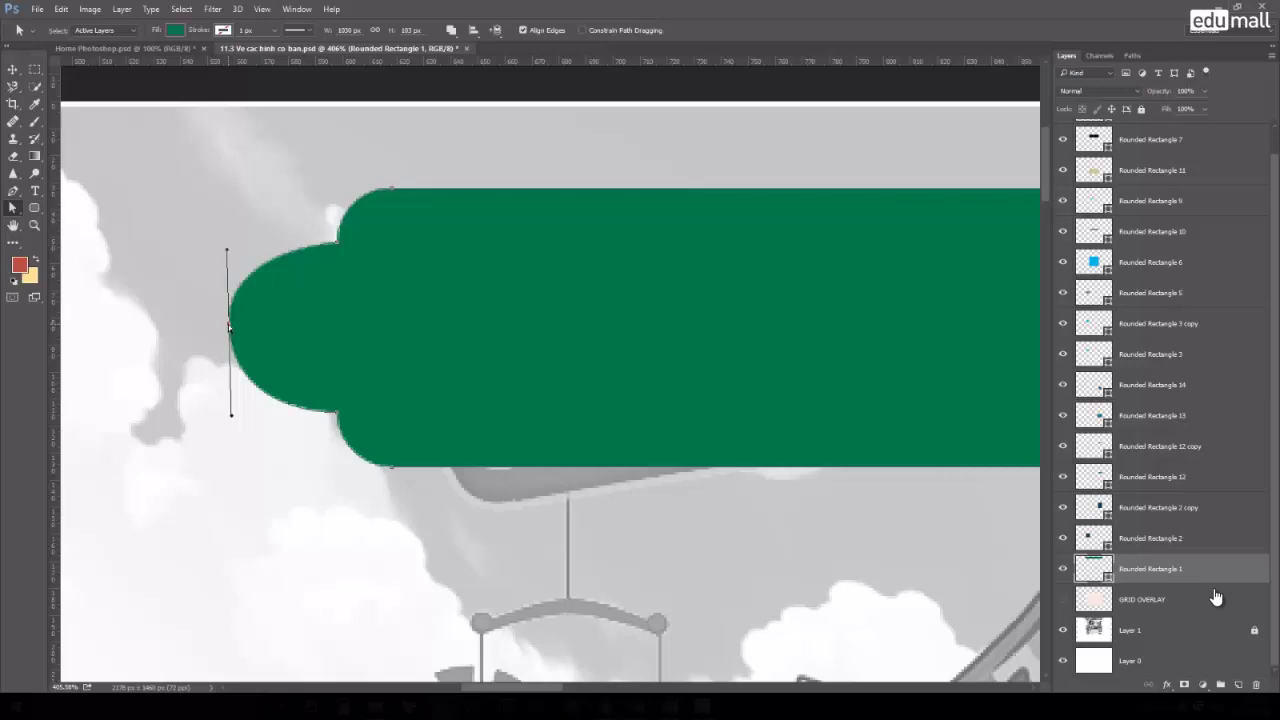
{"action": "left_click", "coordinate": [13, 190]}
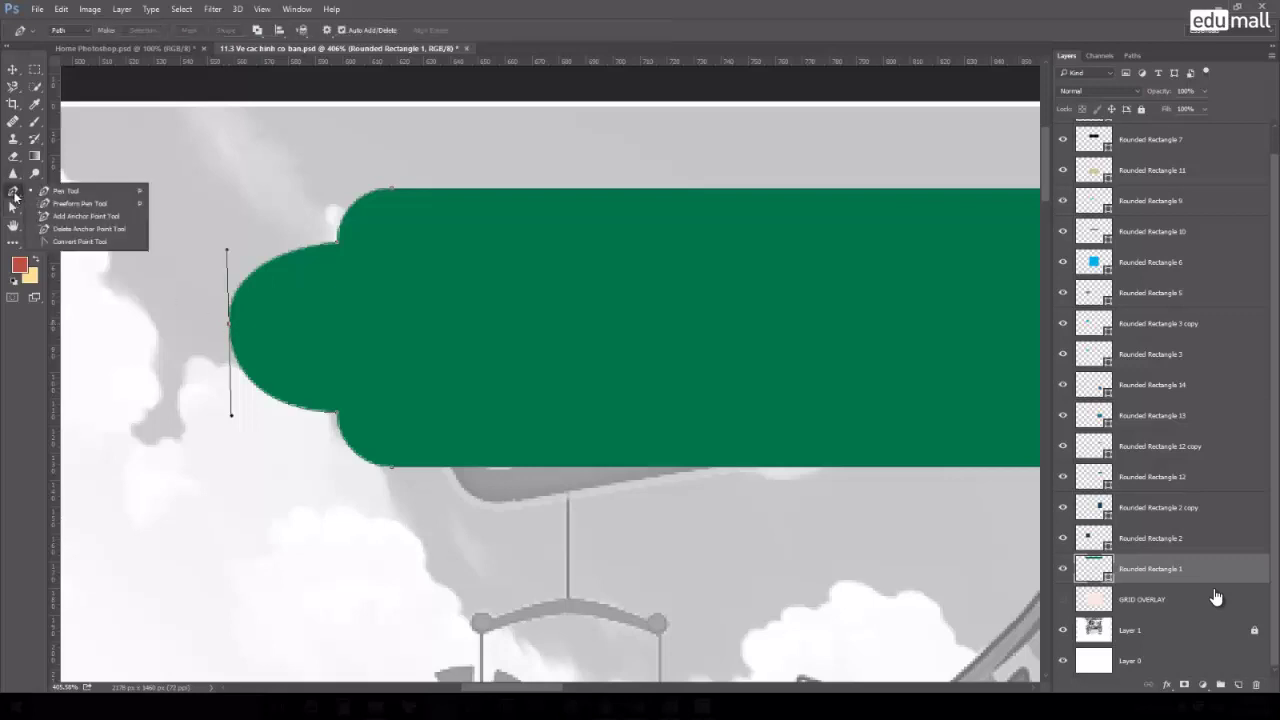
Convert the rounded left tip into a sharp arrow point, centred vertically.
{"action": "left_click", "coordinate": [77, 243]}
{"action": "left_click", "coordinate": [229, 323]}
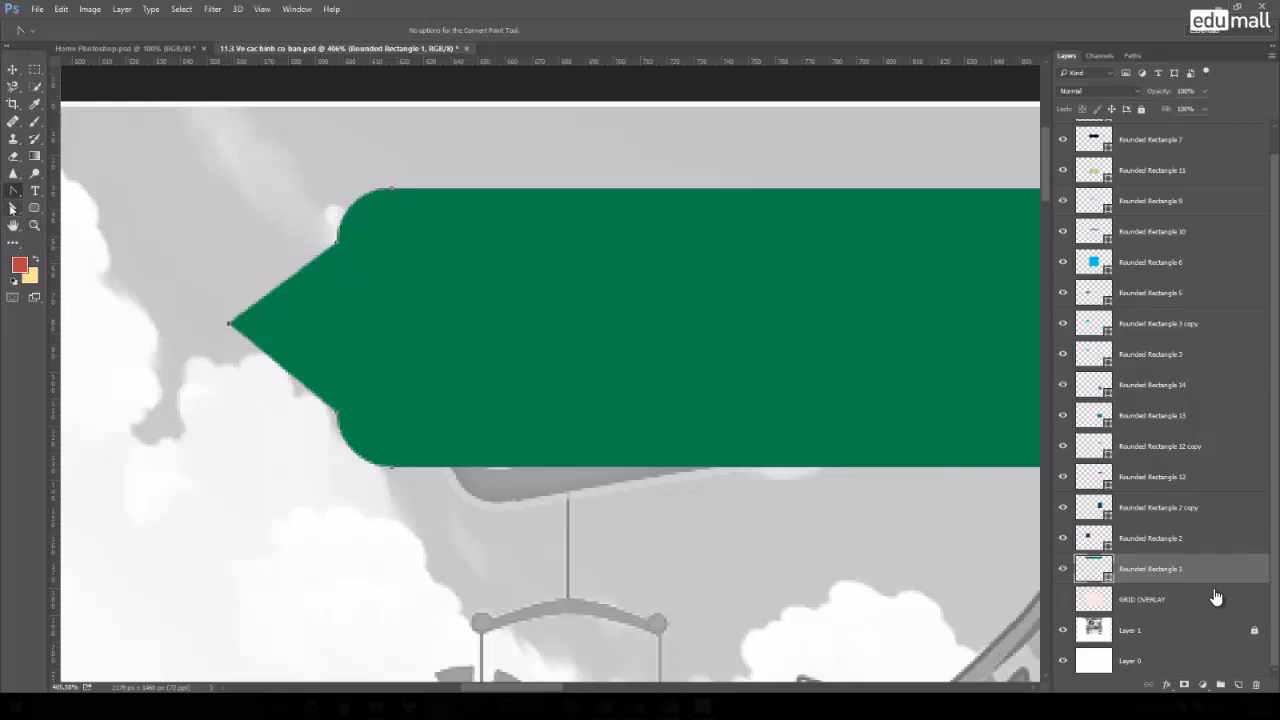
{"action": "key", "text": "a"}
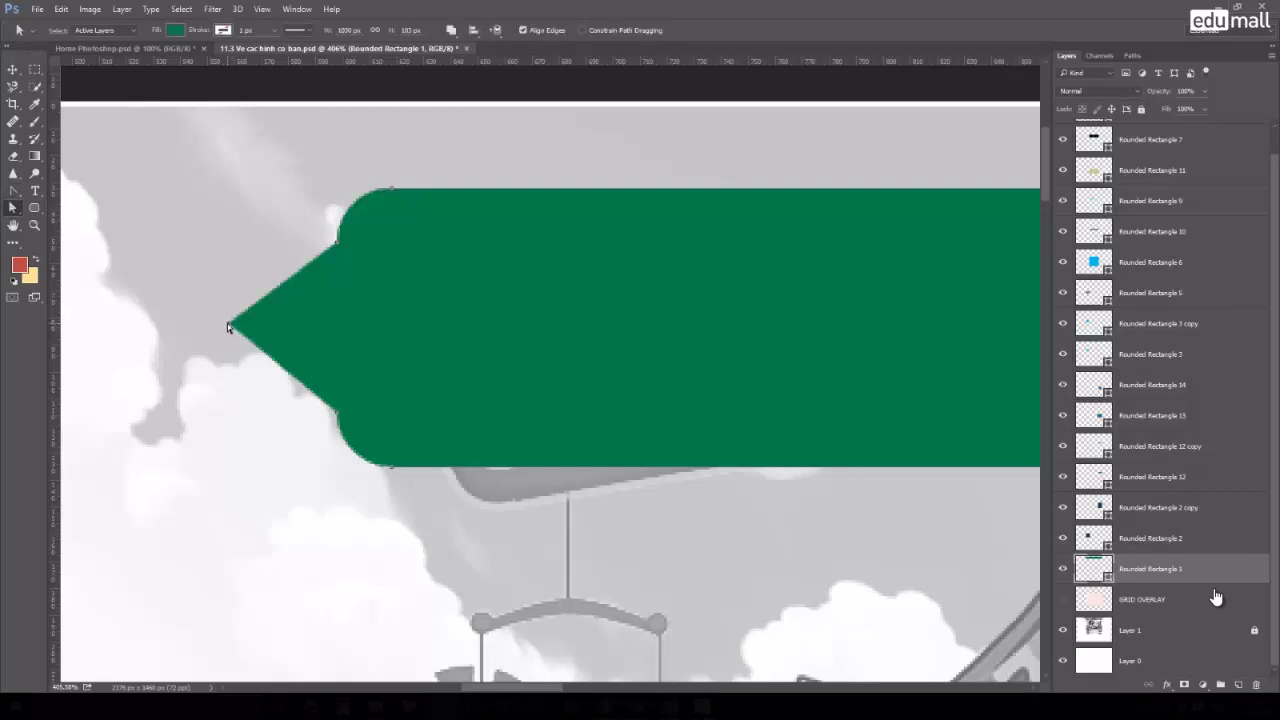
{"action": "left_click_drag", "start_coordinate": [228, 327], "coordinate": [218, 277]}
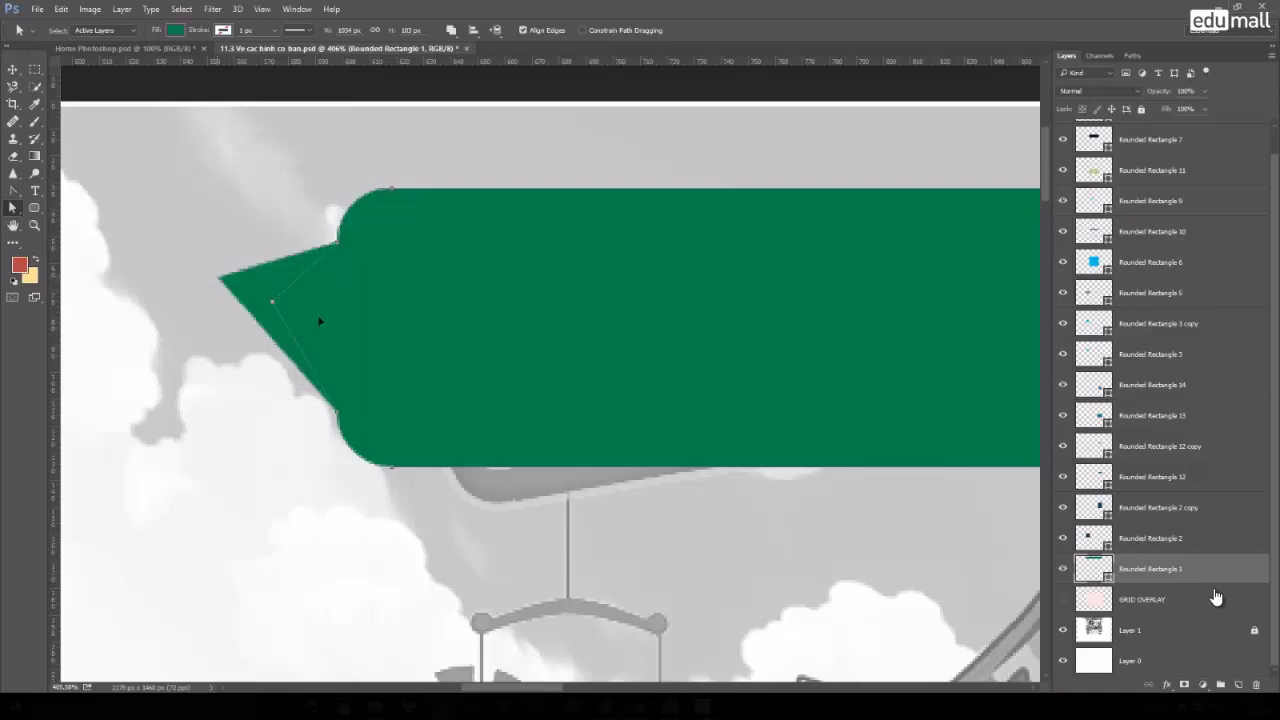
{"action": "mouse_move", "coordinate": [320, 321]}
{"action": "left_mouse_down"}
{"action": "mouse_move", "coordinate": [222, 318]}
{"action": "mouse_move", "coordinate": [229, 287]}
{"action": "mouse_move", "coordinate": [228, 326]}
{"action": "left_mouse_up"}
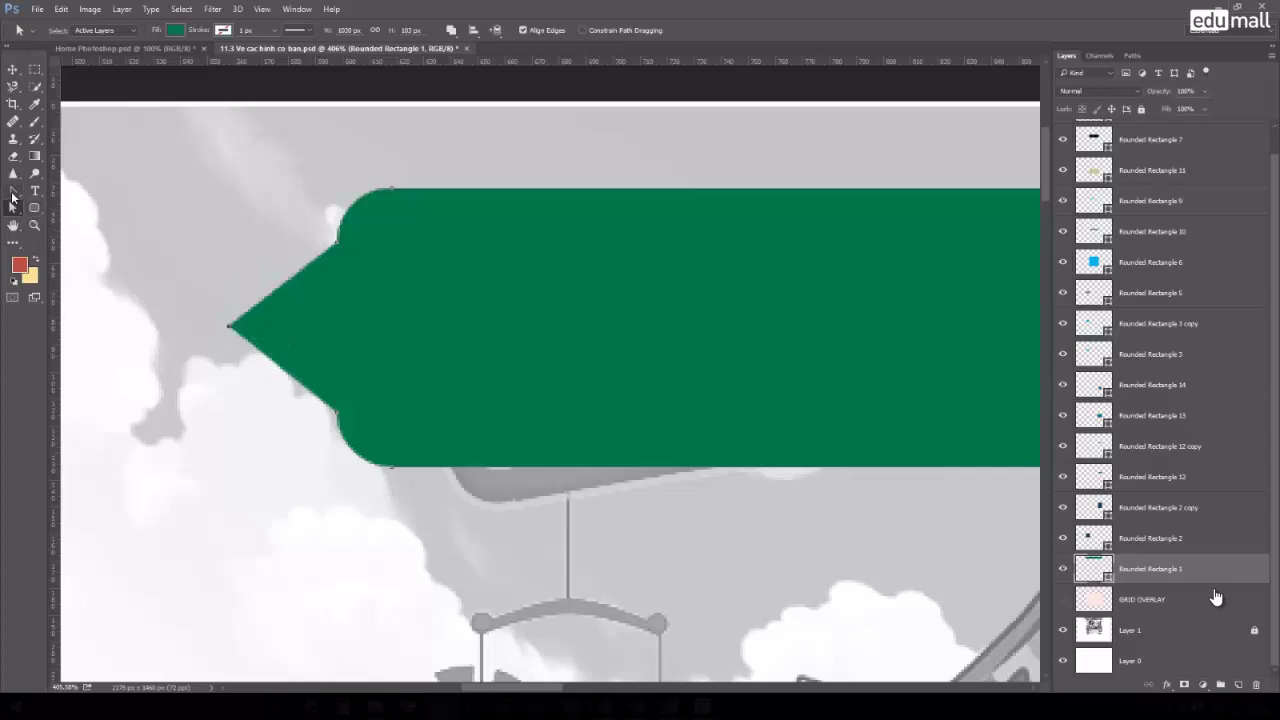
Round the arrow tip back into a smooth curve.
{"action": "left_click", "coordinate": [12, 196]}
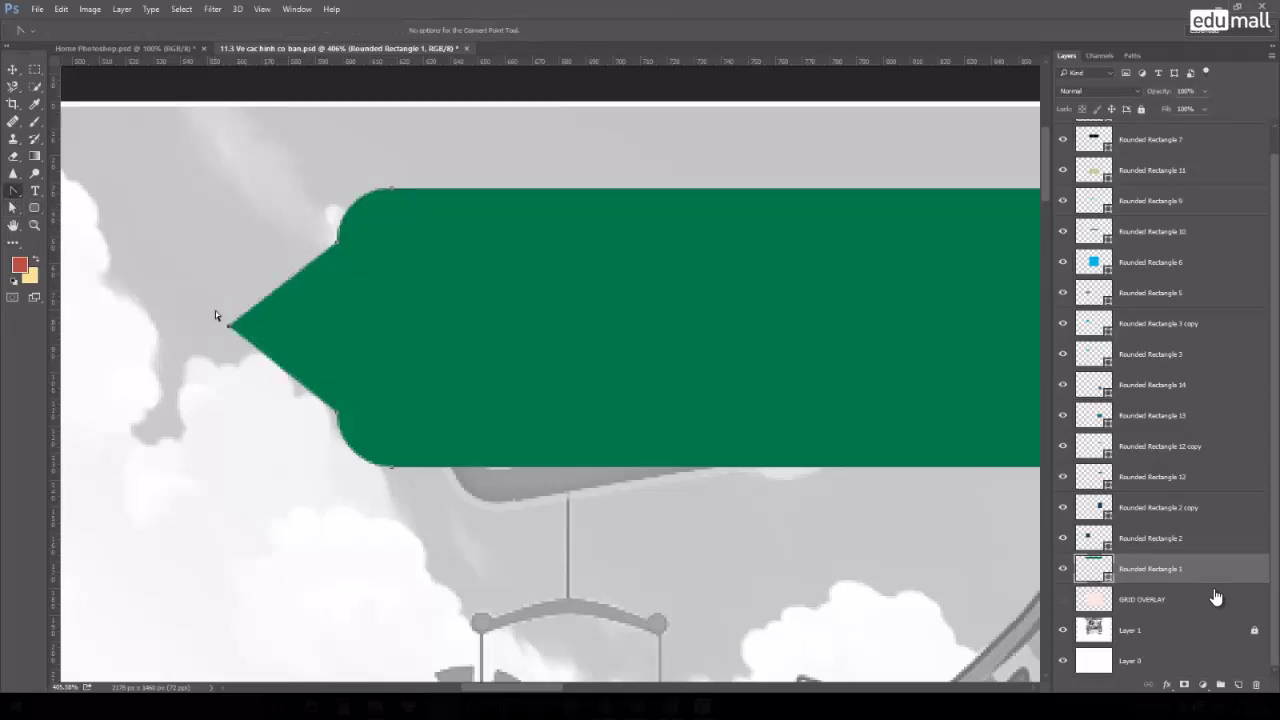
{"action": "right_click", "coordinate": [12, 190]}
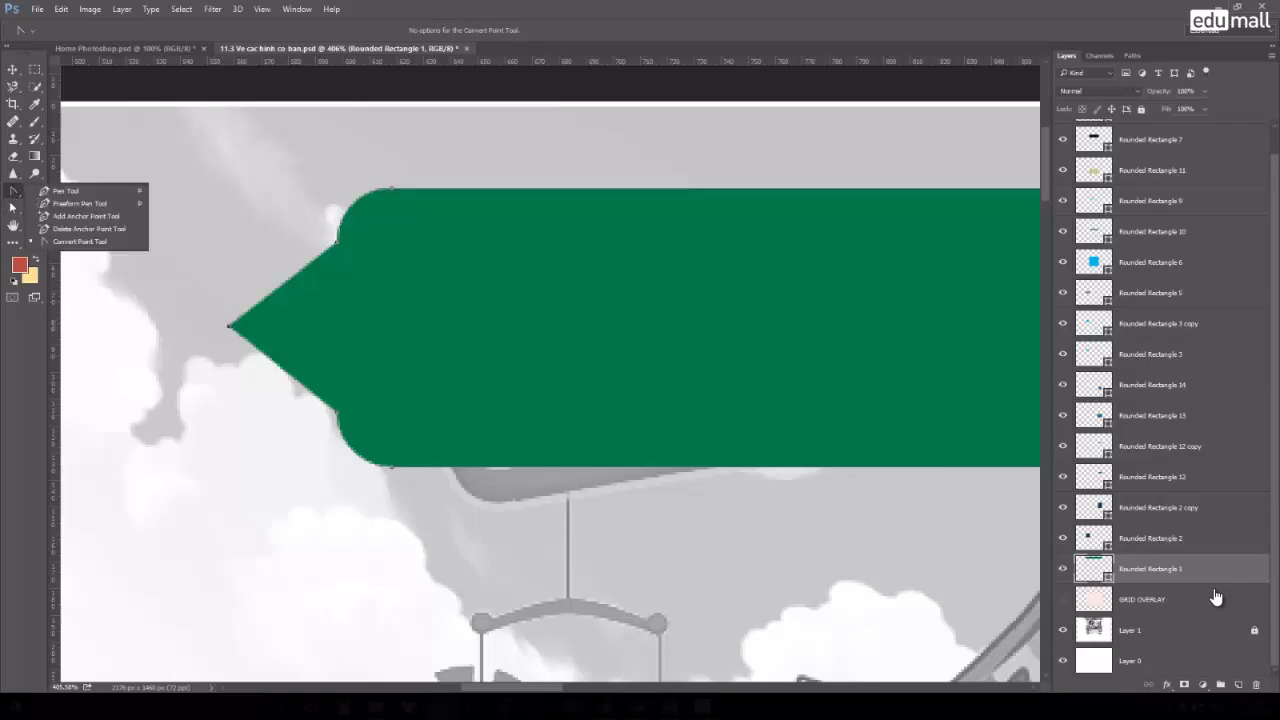
{"action": "left_click", "coordinate": [68, 246]}
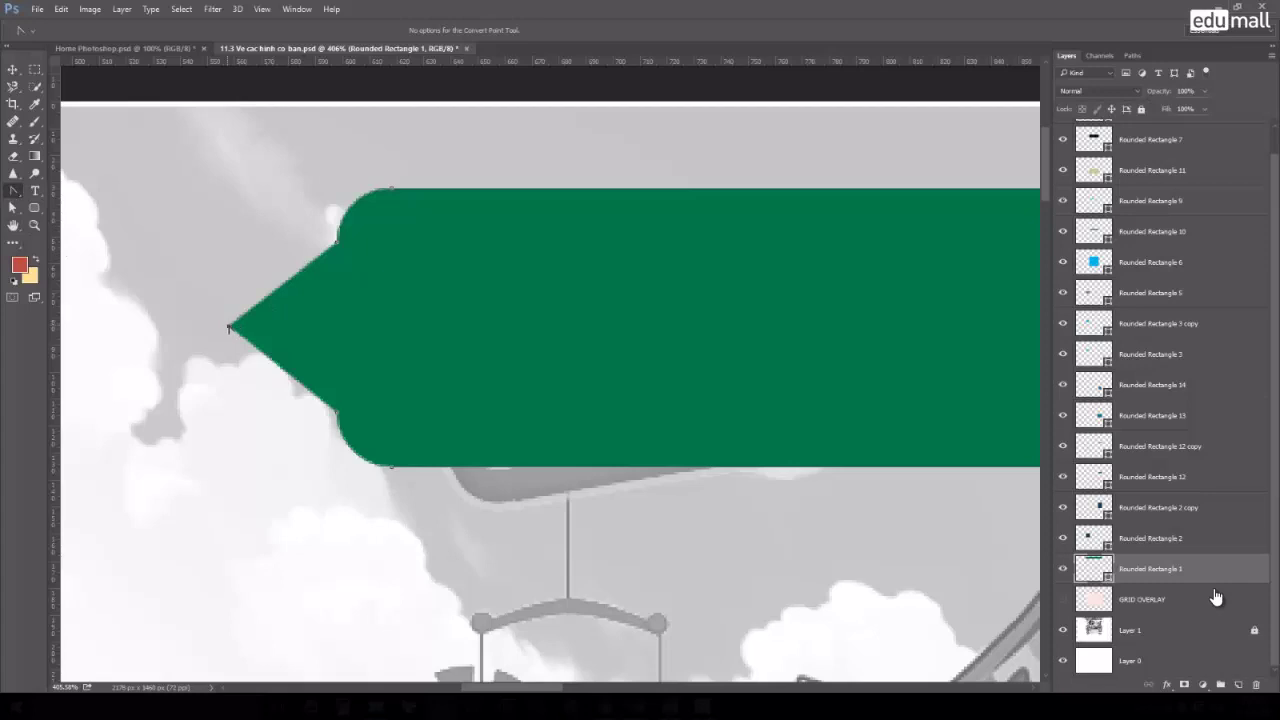
{"action": "left_click_drag", "start_coordinate": [228, 327], "coordinate": [228, 247]}
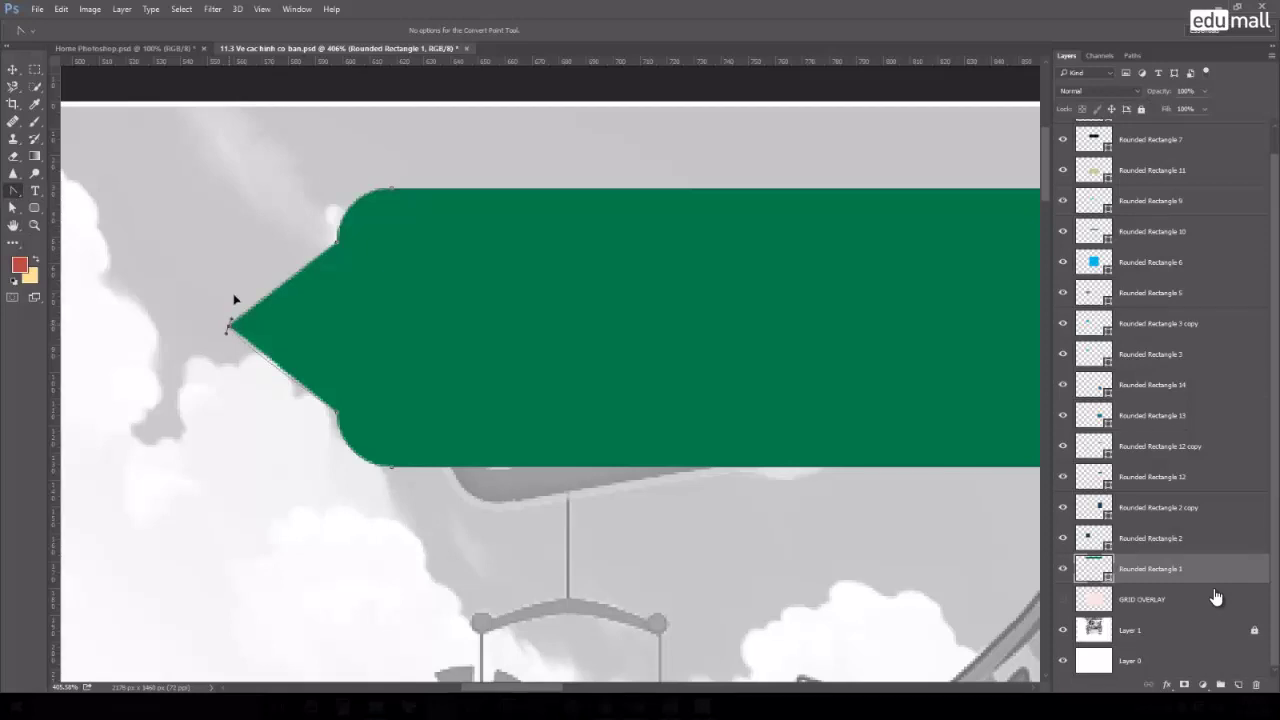
Delete the left tip point, then add a new left anchor and pull it into a bulge.
{"action": "right_click", "coordinate": [12, 190]}
{"action": "left_click", "coordinate": [70, 192]}
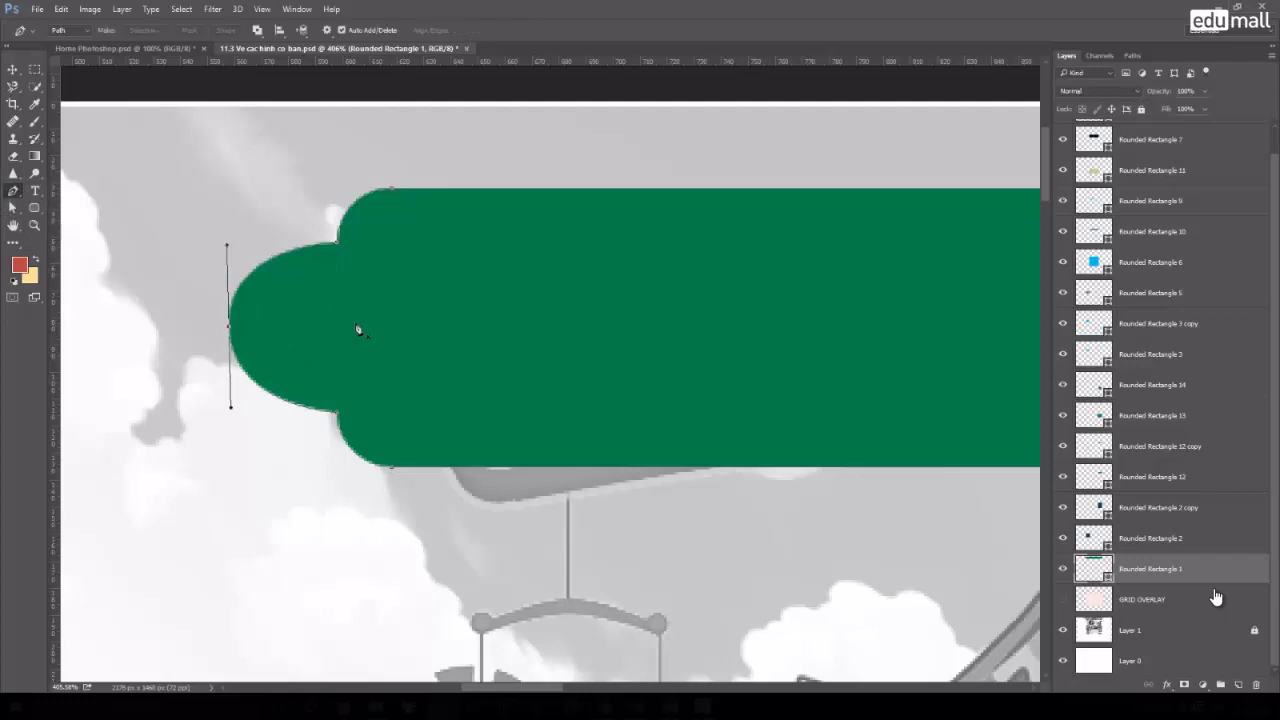
{"action": "left_click", "coordinate": [232, 334]}
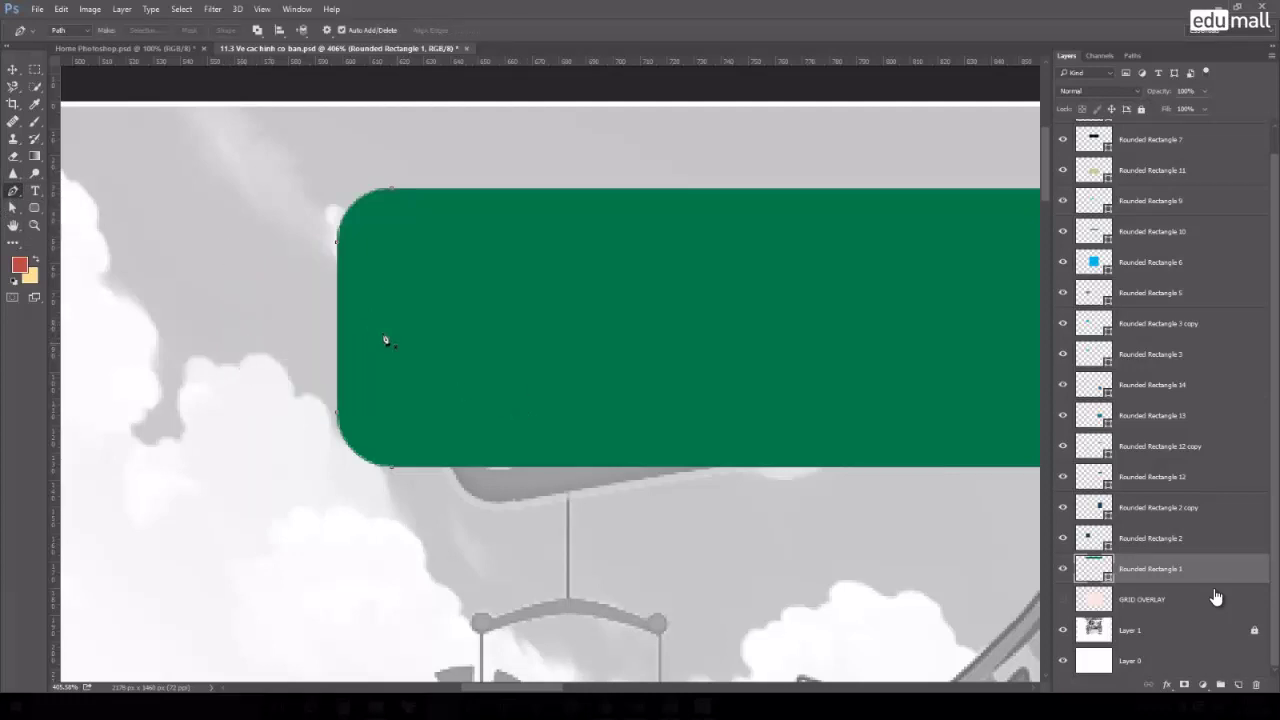
{"action": "left_click", "coordinate": [339, 328]}
{"action": "key", "text": "a"}
{"action": "left_click_drag", "start_coordinate": [339, 328], "coordinate": [234, 312]}
{"action": "left_click_drag", "start_coordinate": [194, 266], "coordinate": [236, 244]}
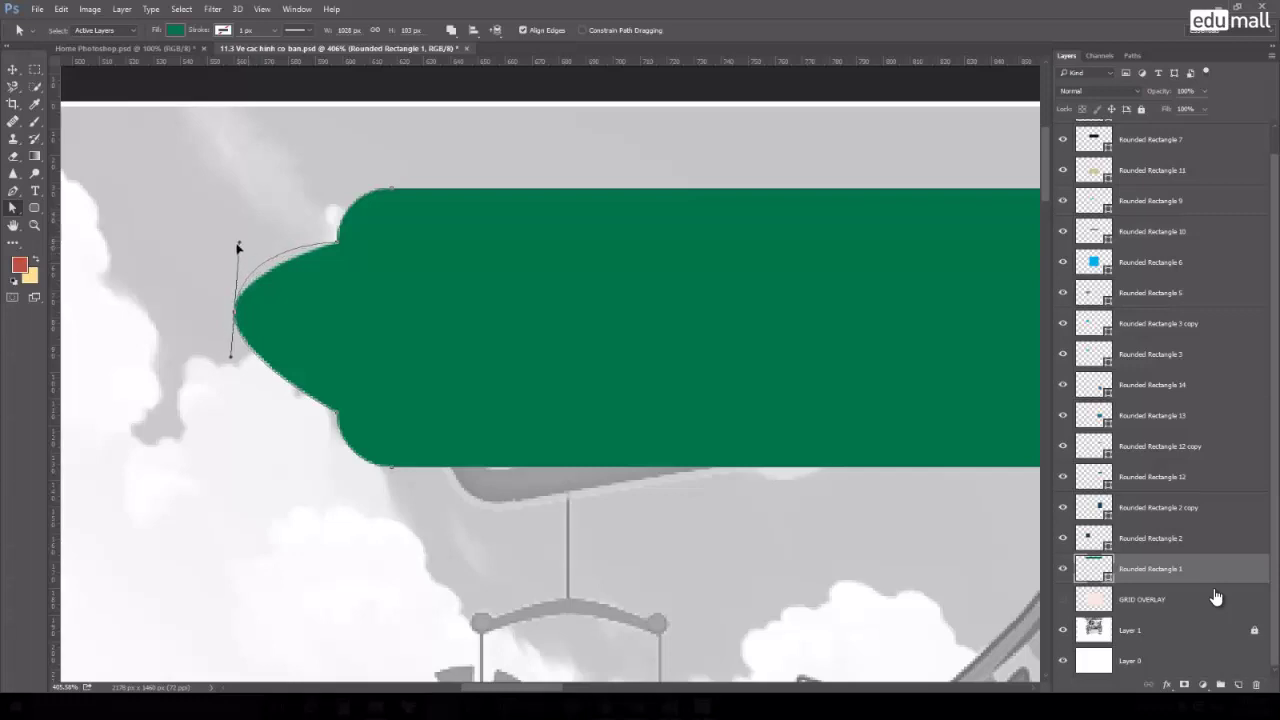
Reshape the new left anchor, sharpen it into a tip, then delete that point.
{"action": "right_click", "coordinate": [12, 190]}
{"action": "left_click", "coordinate": [80, 245]}
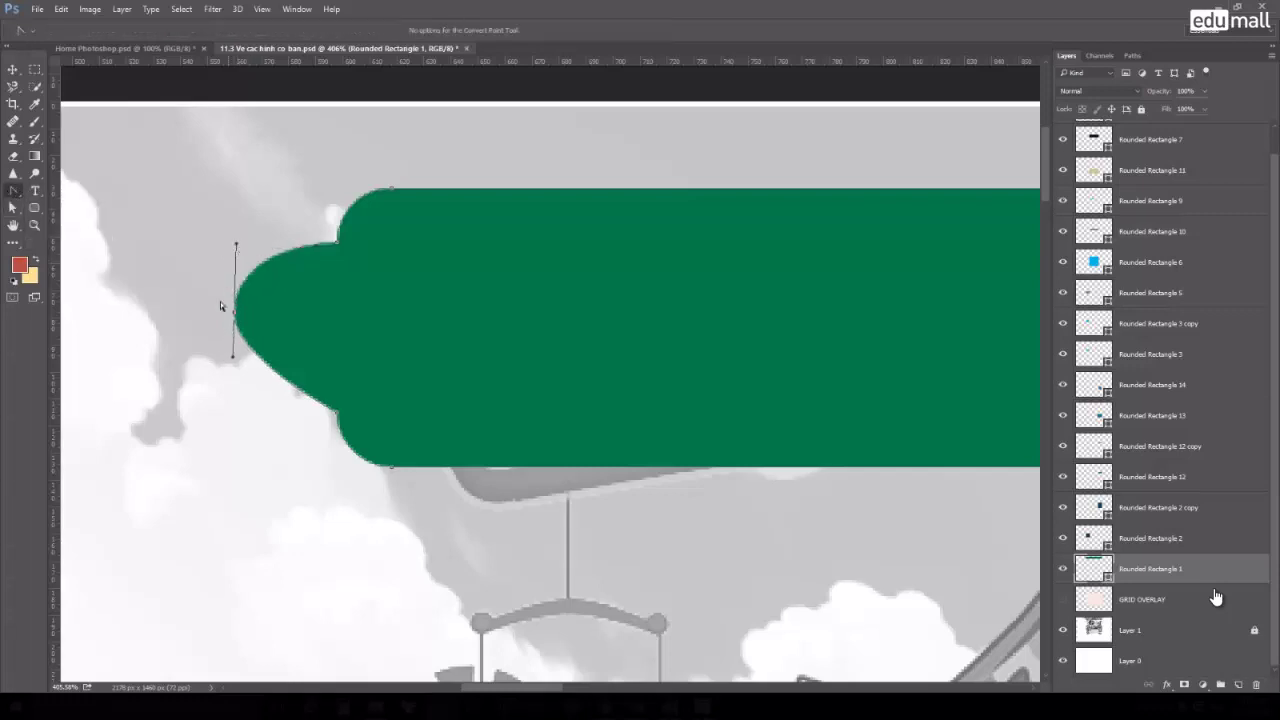
{"action": "left_click", "coordinate": [234, 312]}
{"action": "left_click_drag", "start_coordinate": [235, 306], "coordinate": [235, 390]}
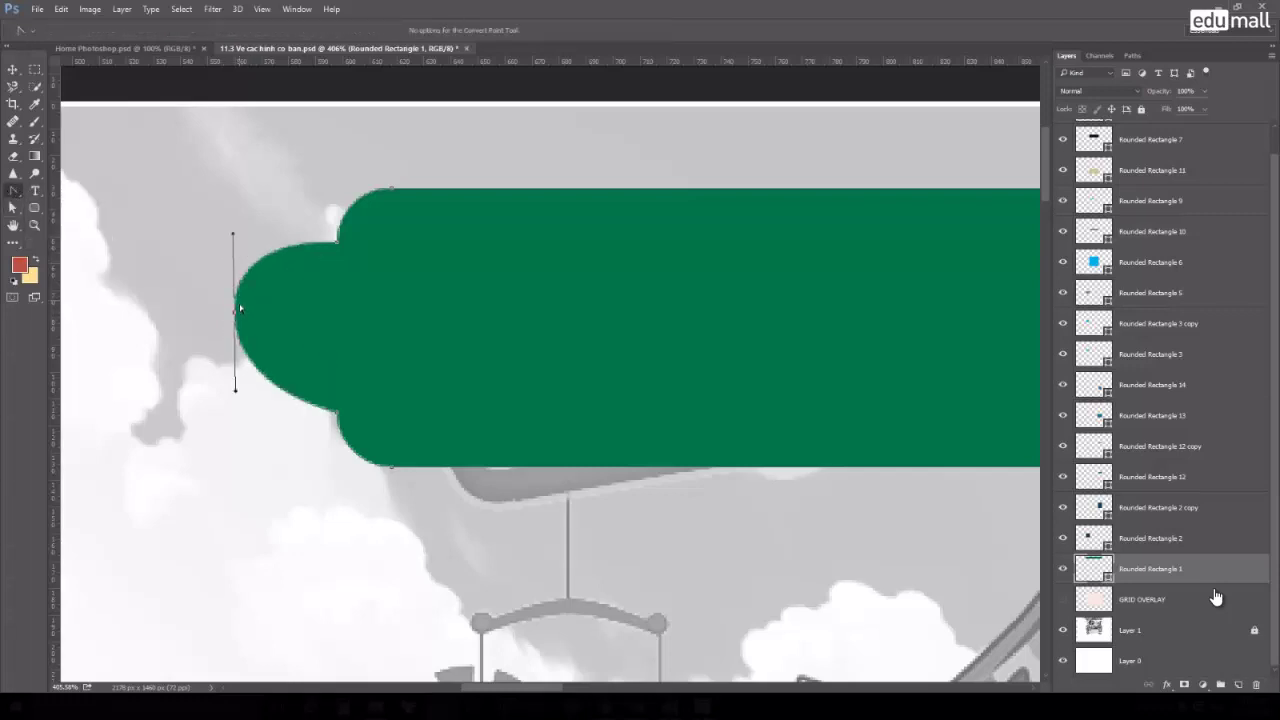
{"action": "left_click_drag", "start_coordinate": [233, 233], "coordinate": [232, 228]}
{"action": "left_click", "coordinate": [234, 312]}
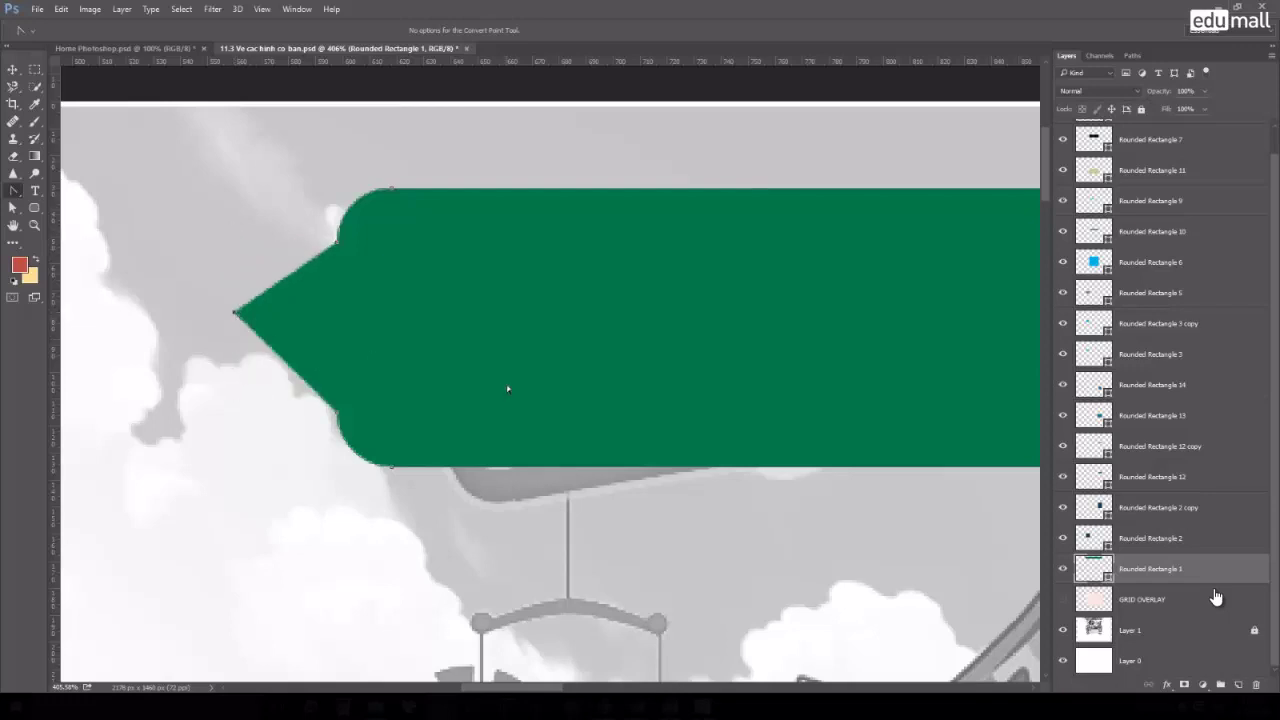
{"action": "right_click", "coordinate": [13, 190]}
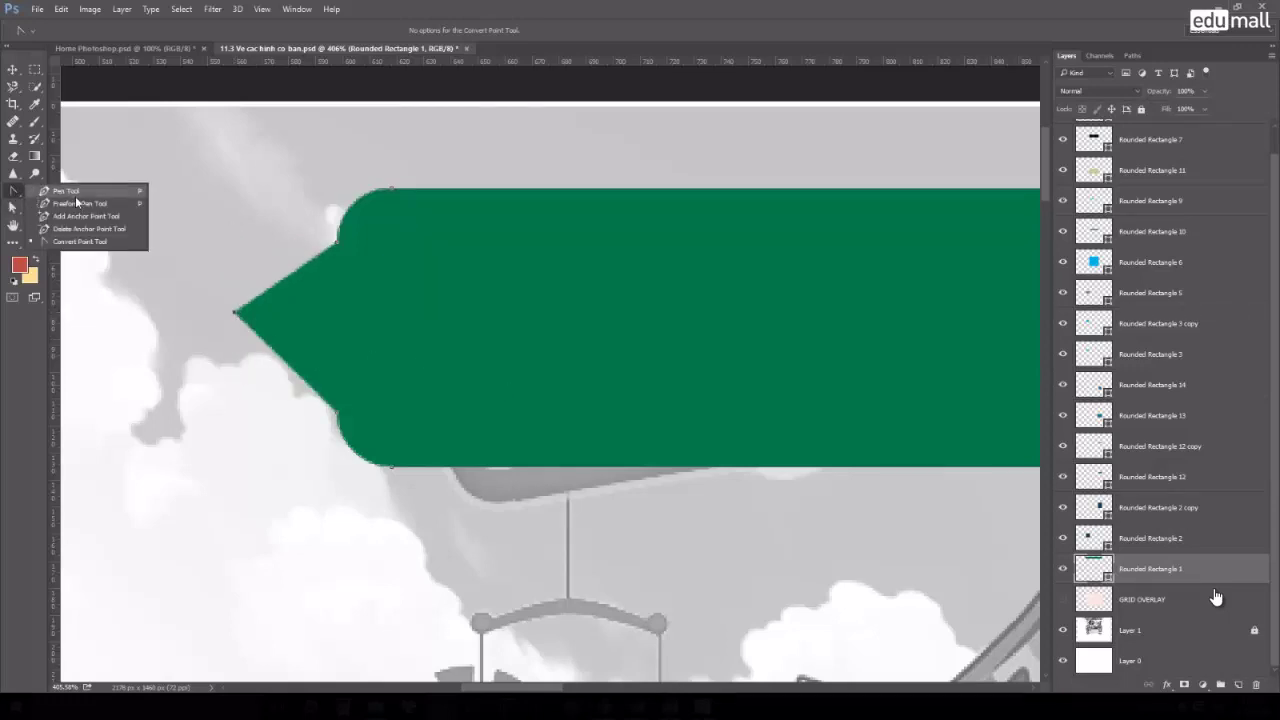
{"action": "left_click", "coordinate": [75, 196]}
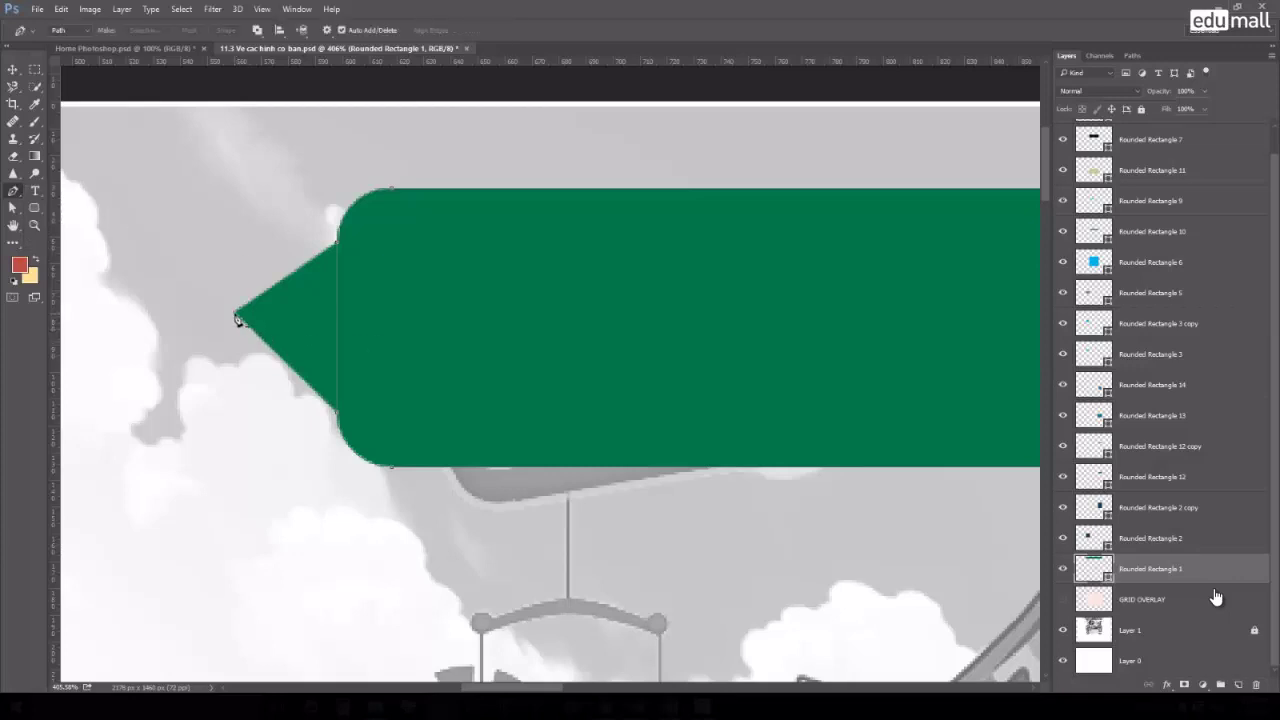
{"action": "left_click", "coordinate": [235, 314]}
Add an anchor mid-way along the banner's top edge and drag it down into a sag.
{"action": "scroll", "coordinate": [691, 376], "scroll_direction": "down", "scroll_amount": 2}
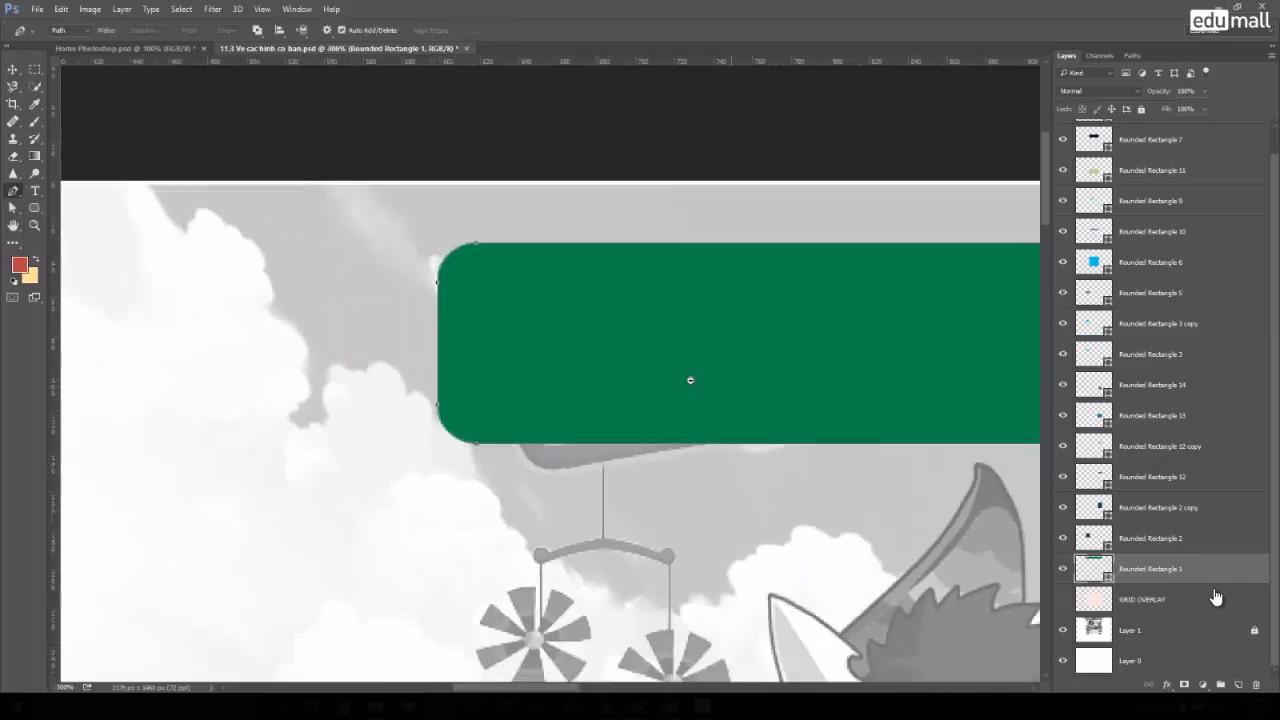
{"action": "scroll", "coordinate": [617, 400], "scroll_direction": "down", "scroll_amount": 2}
{"action": "scroll", "coordinate": [598, 384], "scroll_direction": "down", "scroll_amount": 2}
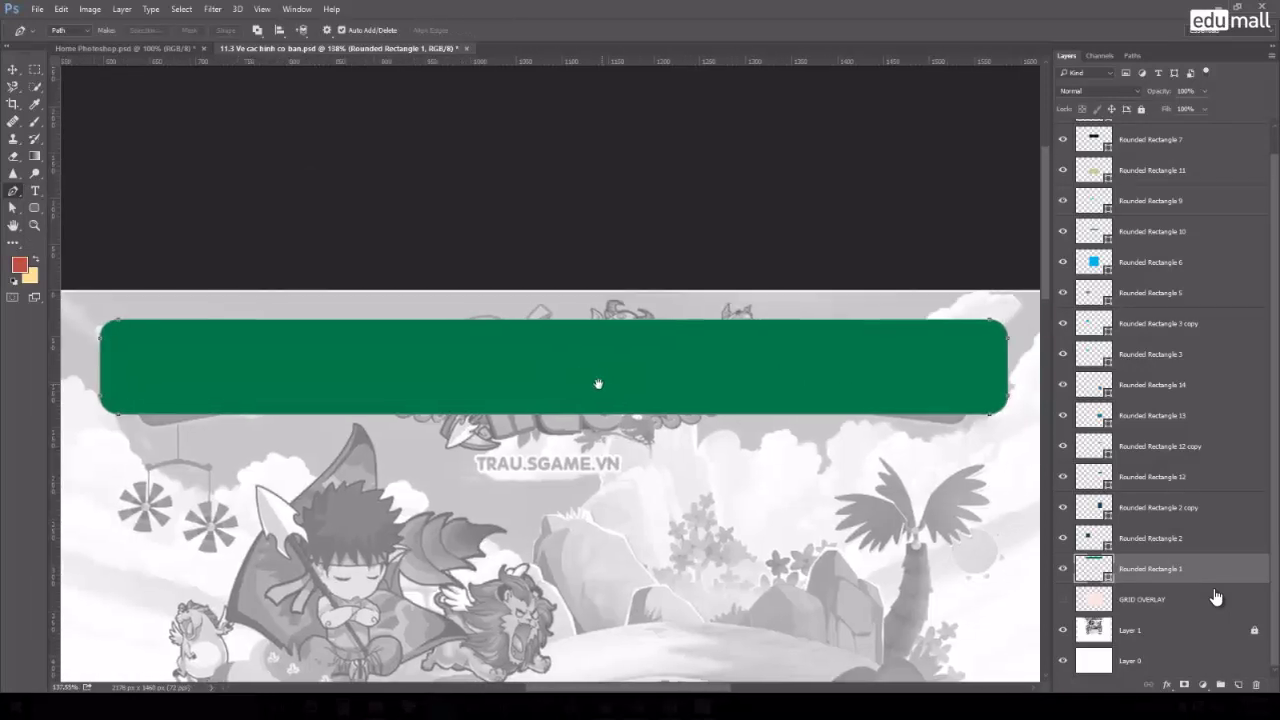
{"action": "left_click", "coordinate": [522, 324]}
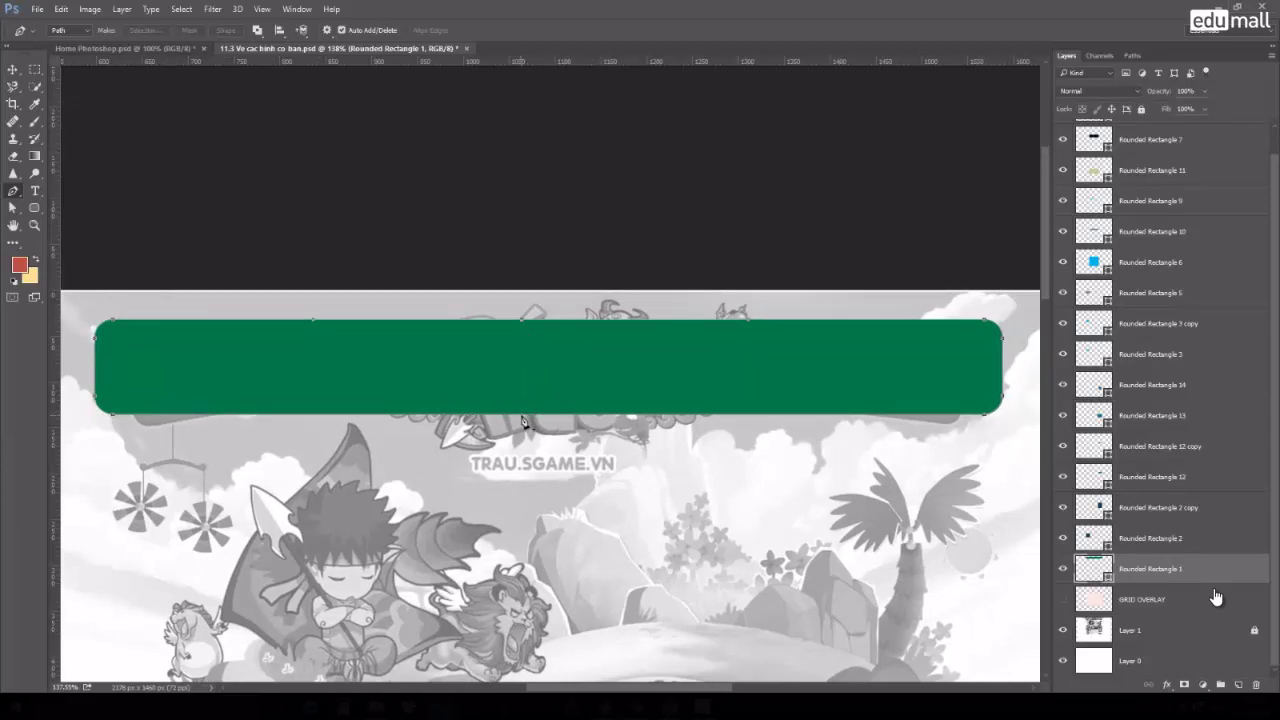
{"action": "left_click", "coordinate": [14, 207]}
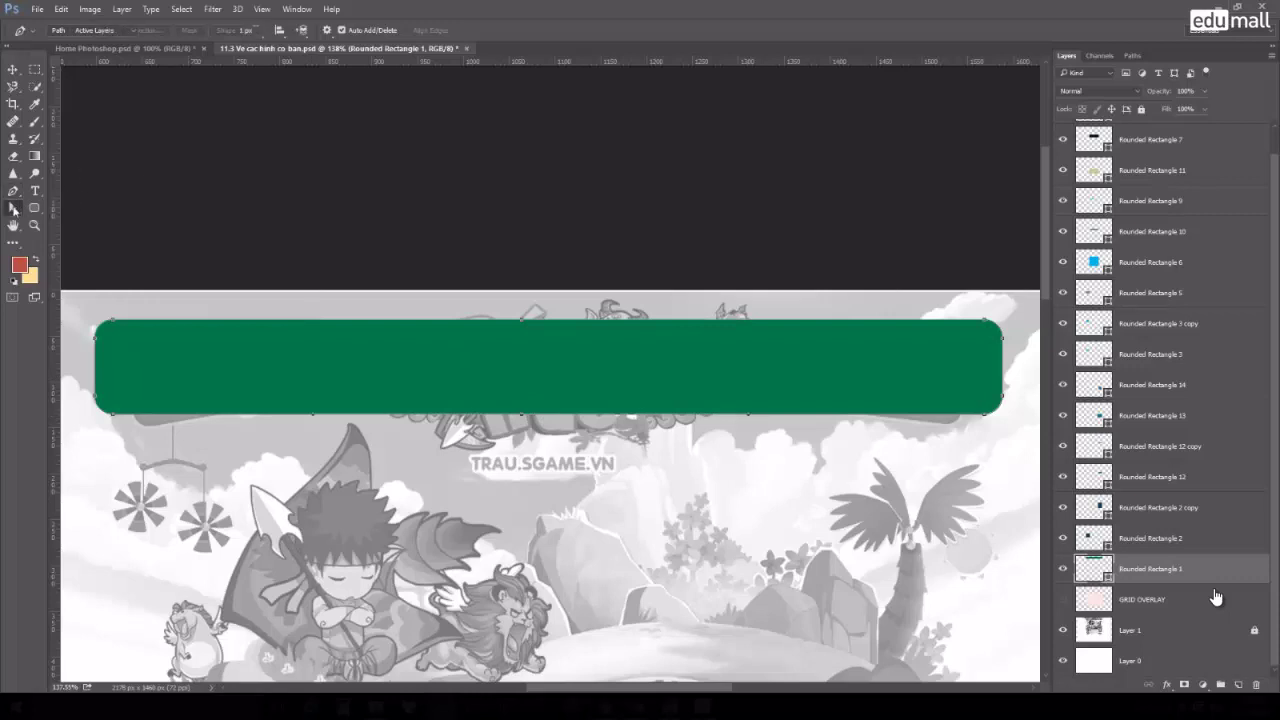
{"action": "mouse_move", "coordinate": [523, 321]}
{"action": "left_mouse_down"}
{"action": "mouse_move", "coordinate": [519, 374]}
{"action": "mouse_move", "coordinate": [521, 349]}
{"action": "left_mouse_up"}
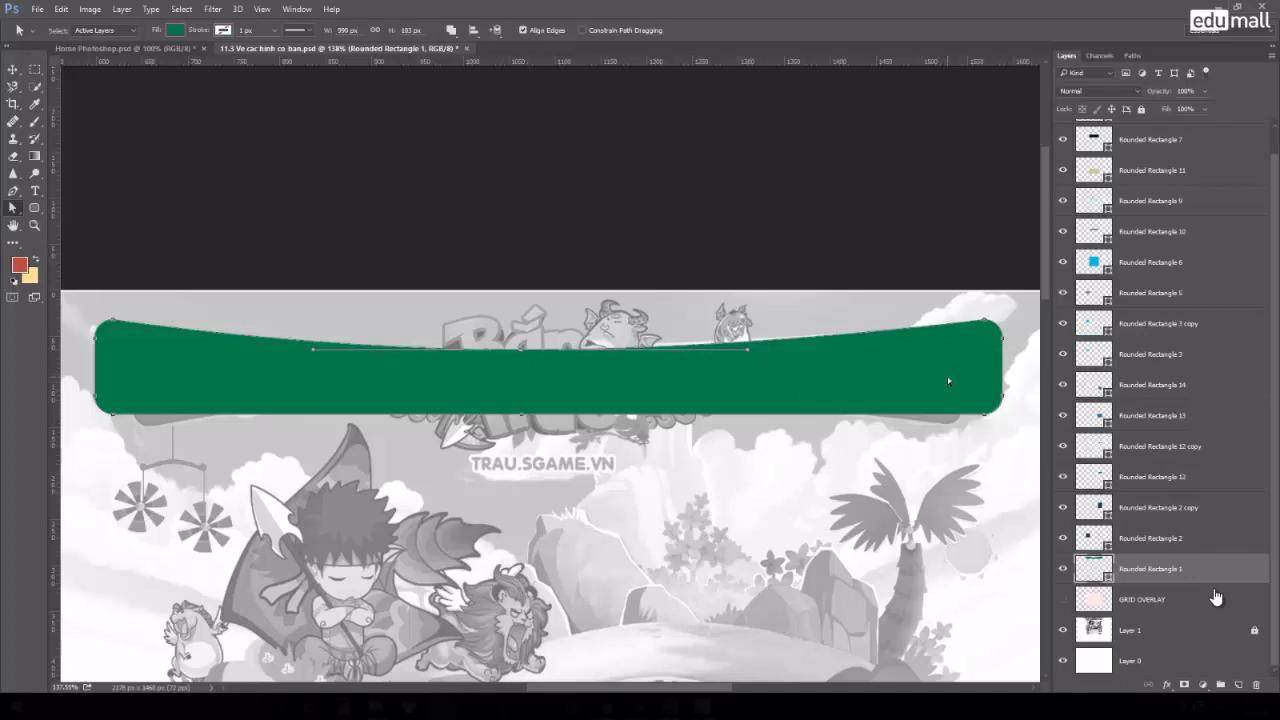
Lower the green banner layer's opacity from 60% to 51%.
{"action": "left_click", "coordinate": [1158, 95]}
{"action": "type", "text": "60"}
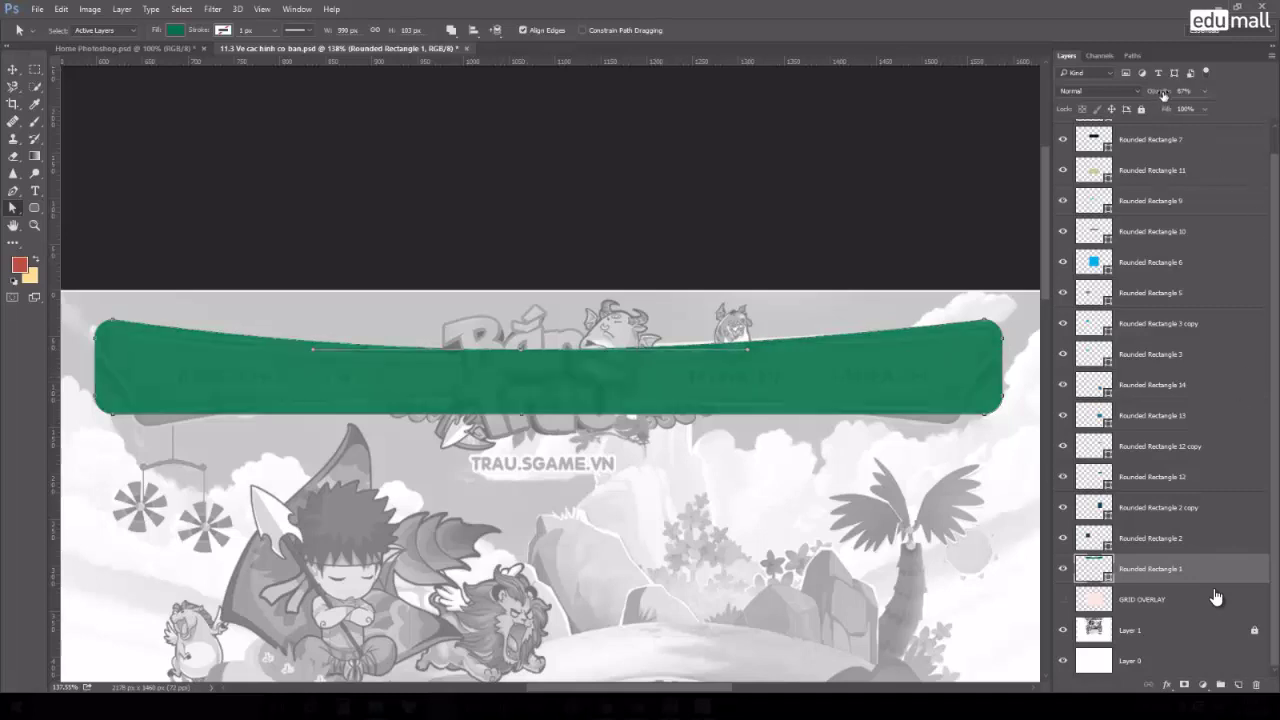
{"action": "key", "text": "Return"}
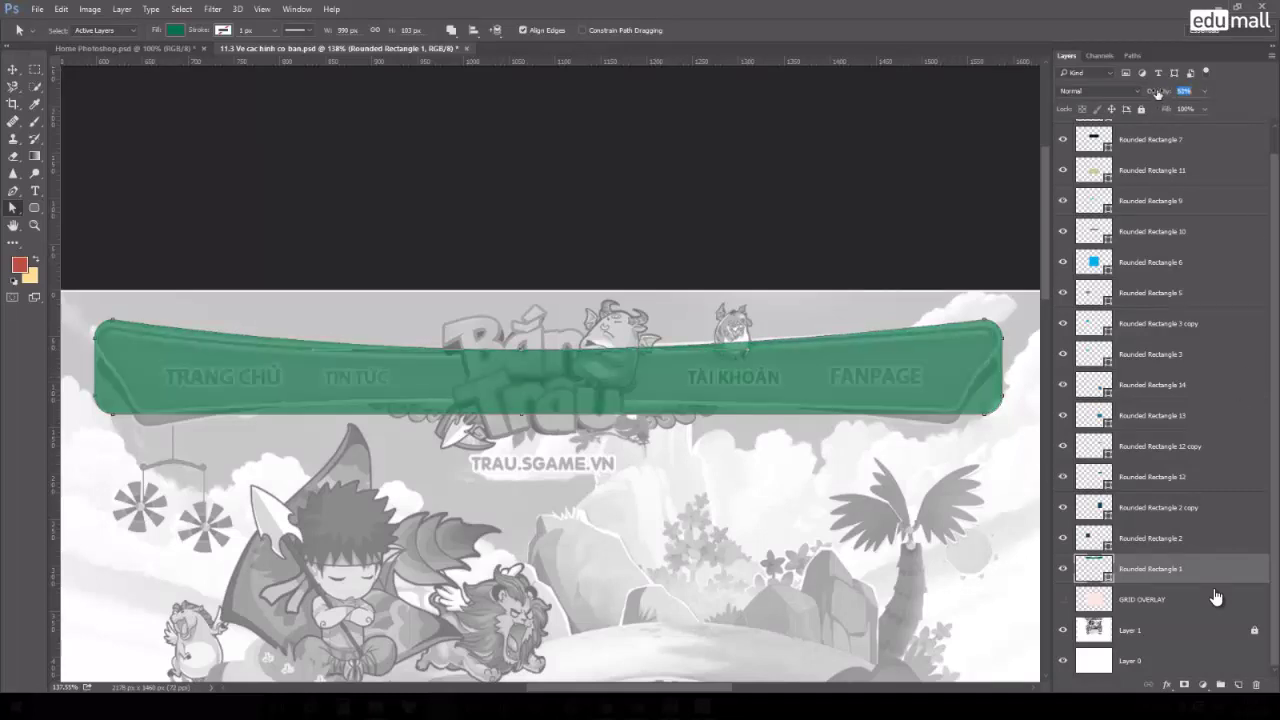
{"action": "left_click_drag", "start_coordinate": [1156, 93], "coordinate": [1150, 95]}
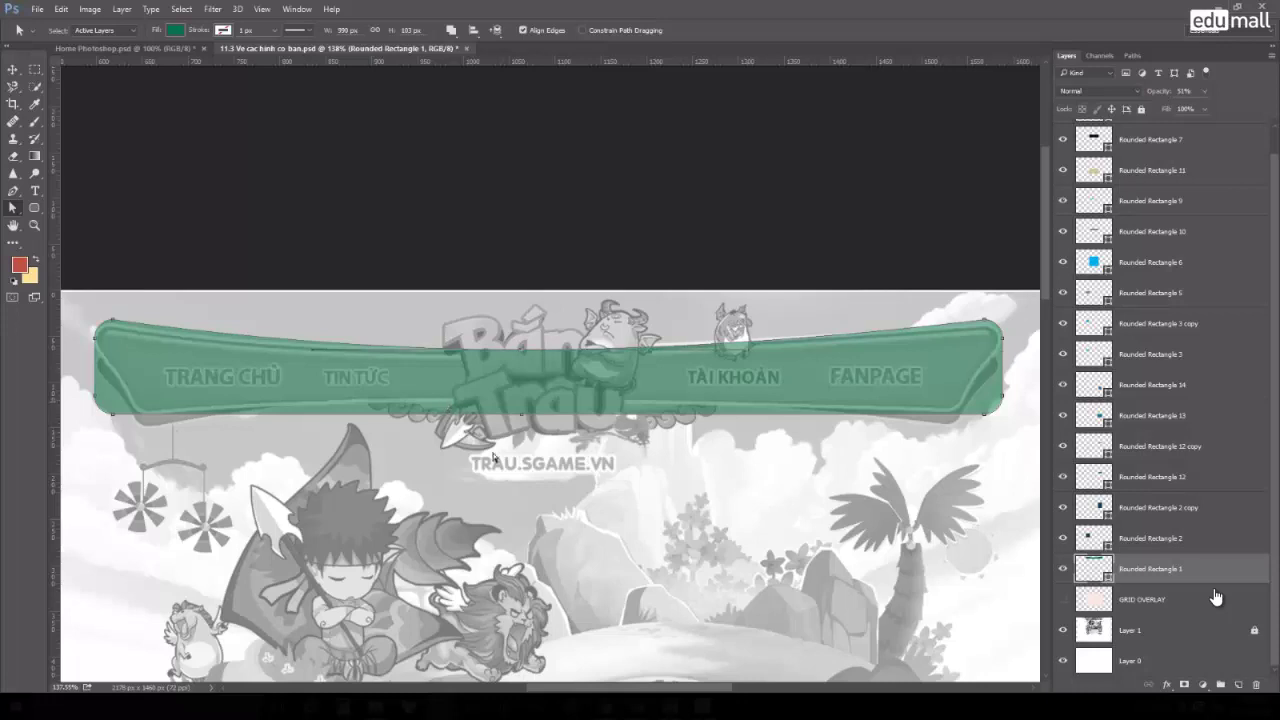
Curve the banner's bottom edge up at the middle and slant its bottom-left anchors inward.
{"action": "left_click_drag", "start_coordinate": [523, 416], "coordinate": [525, 399]}
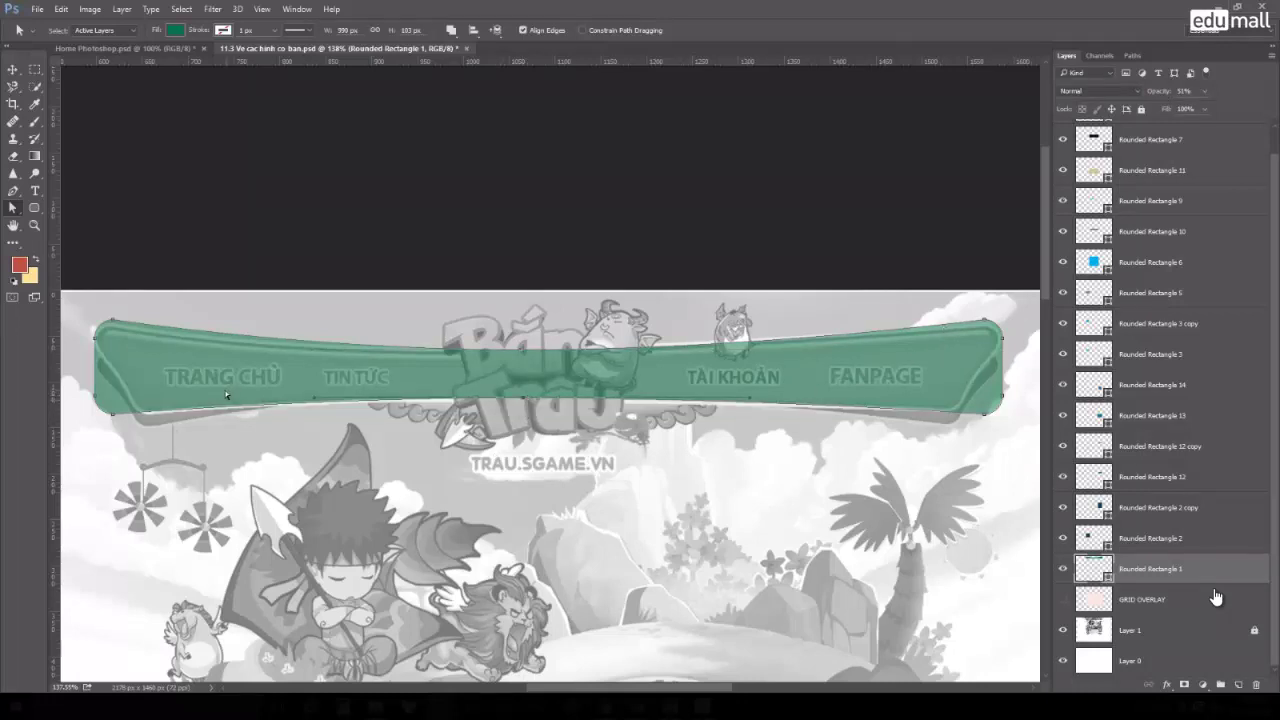
{"action": "scroll", "coordinate": [225, 390], "scroll_direction": "up", "scroll_amount": 1}
{"action": "left_click_drag", "start_coordinate": [305, 385], "coordinate": [602, 379]}
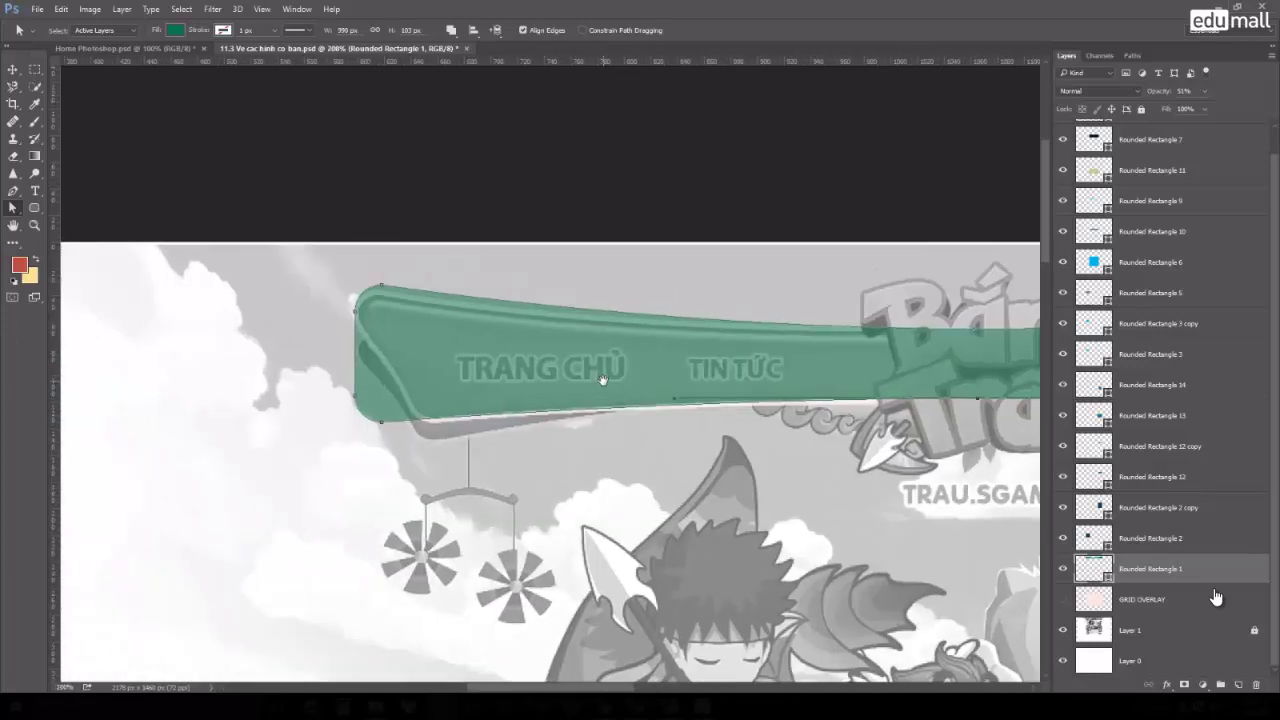
{"action": "scroll", "coordinate": [590, 383], "scroll_direction": "up", "scroll_amount": 1}
{"action": "left_click_drag", "start_coordinate": [229, 400], "coordinate": [290, 445]}
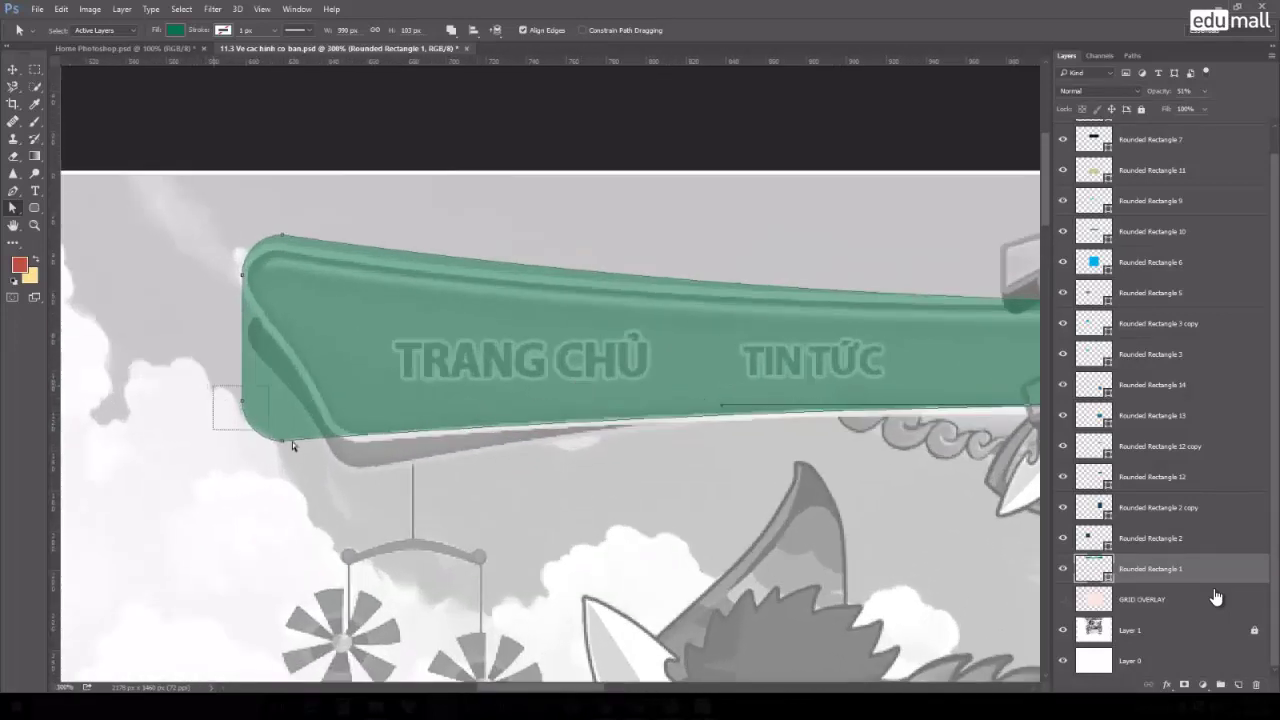
{"action": "mouse_move", "coordinate": [205, 372]}
{"action": "left_mouse_down"}
{"action": "mouse_move", "coordinate": [286, 441]}
{"action": "mouse_move", "coordinate": [362, 442]}
{"action": "left_mouse_up"}
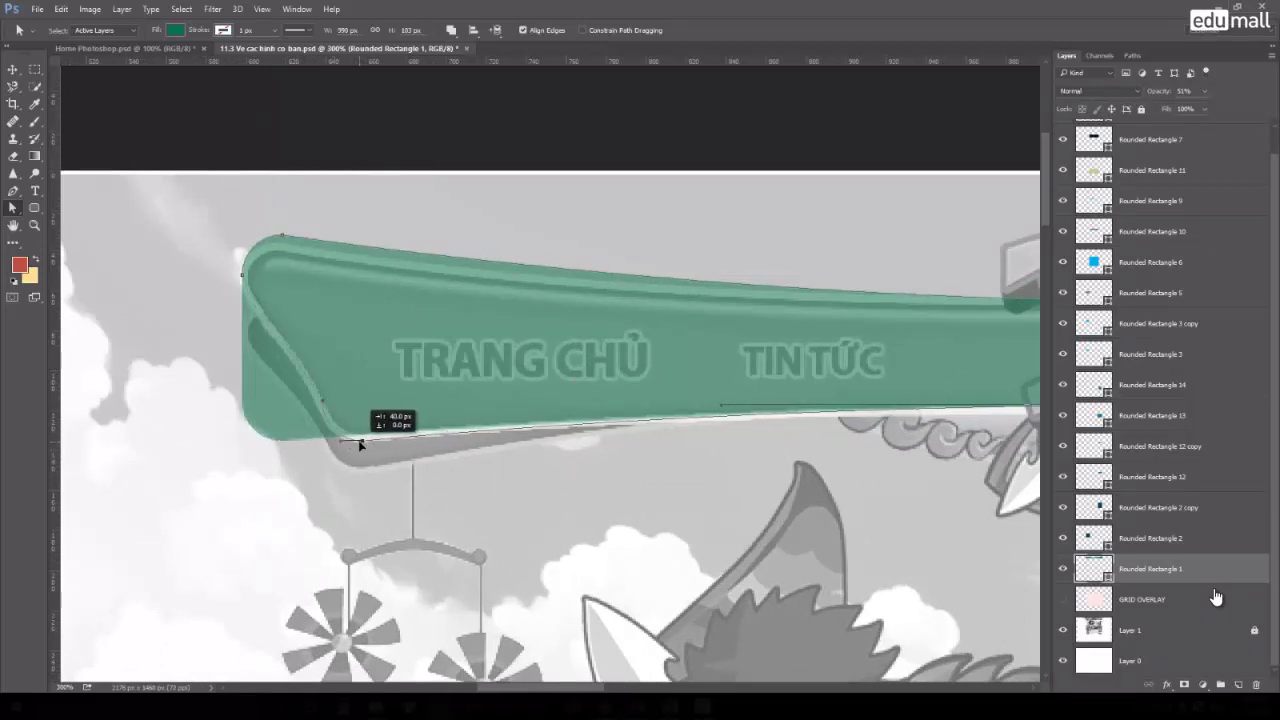
{"action": "left_click_drag", "start_coordinate": [362, 442], "coordinate": [358, 444]}
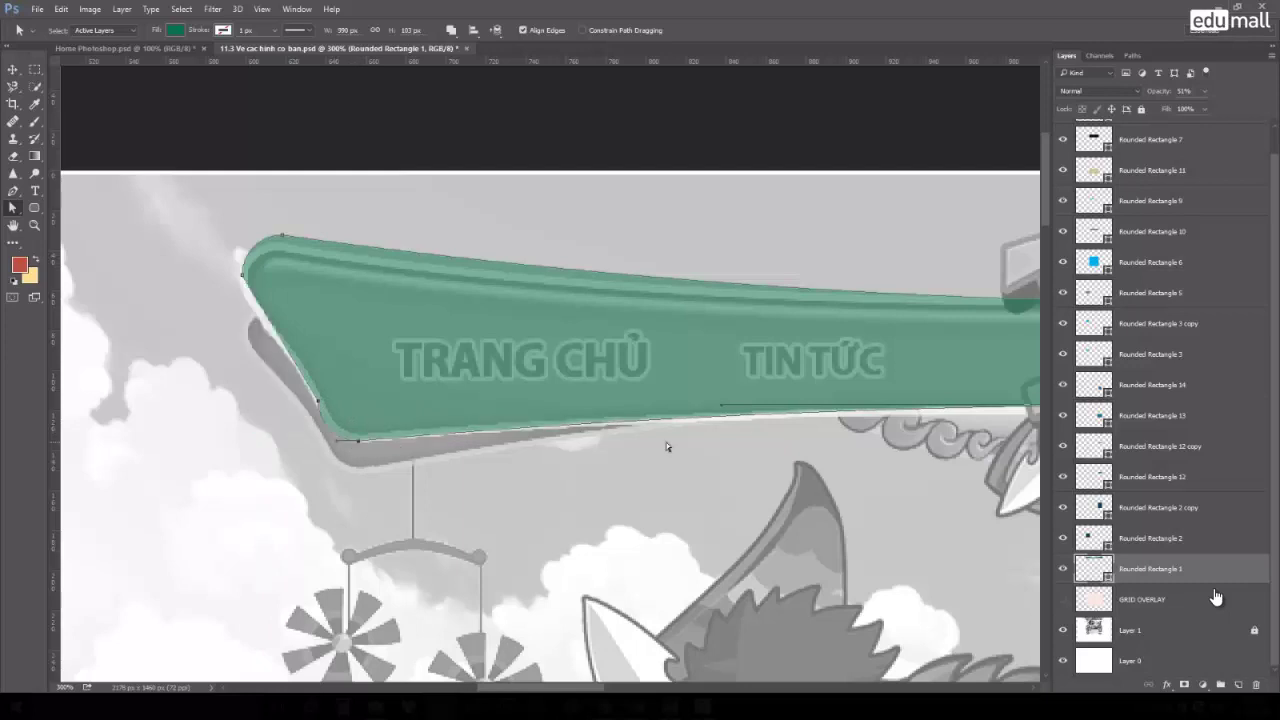
Slant the banner's right end by moving its bottom-right anchors left.
{"action": "scroll", "coordinate": [666, 446], "scroll_direction": "right", "scroll_amount": 5}
{"action": "scroll", "coordinate": [320, 400], "scroll_direction": "right", "scroll_amount": 8}
{"action": "scroll", "coordinate": [477, 400], "scroll_direction": "right", "scroll_amount": 3}
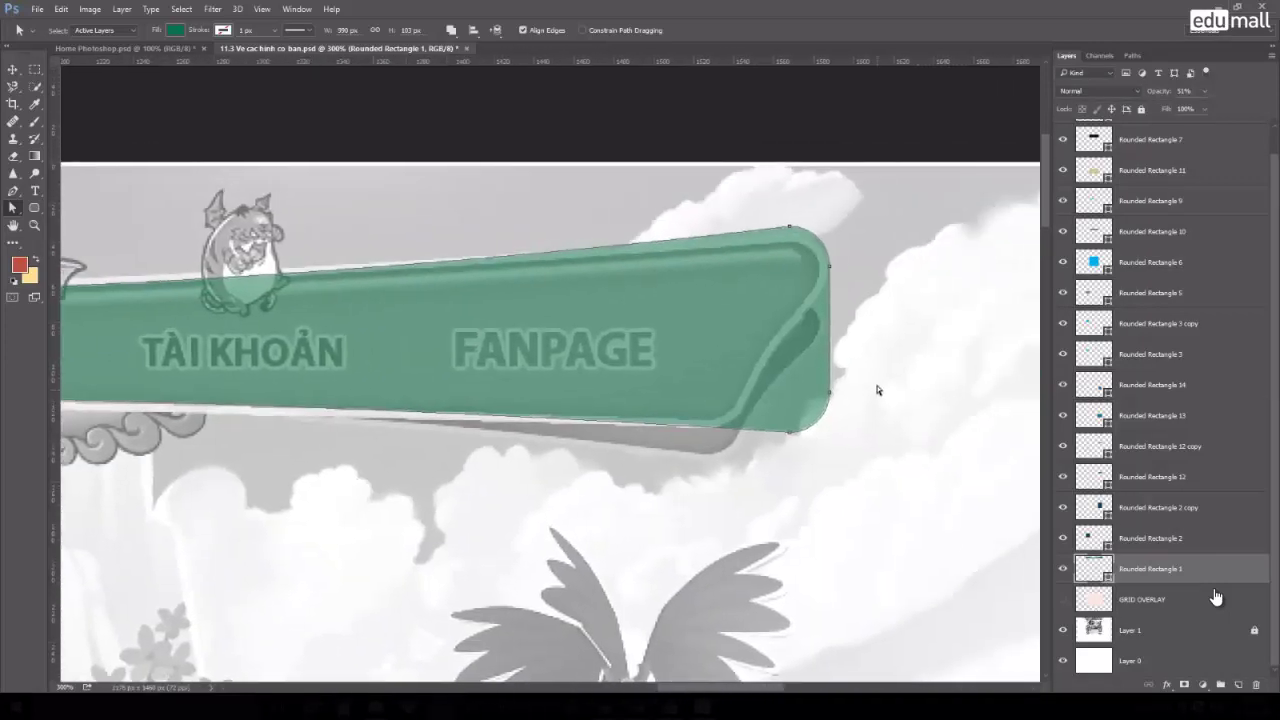
{"action": "left_click_drag", "start_coordinate": [770, 451], "coordinate": [712, 424]}
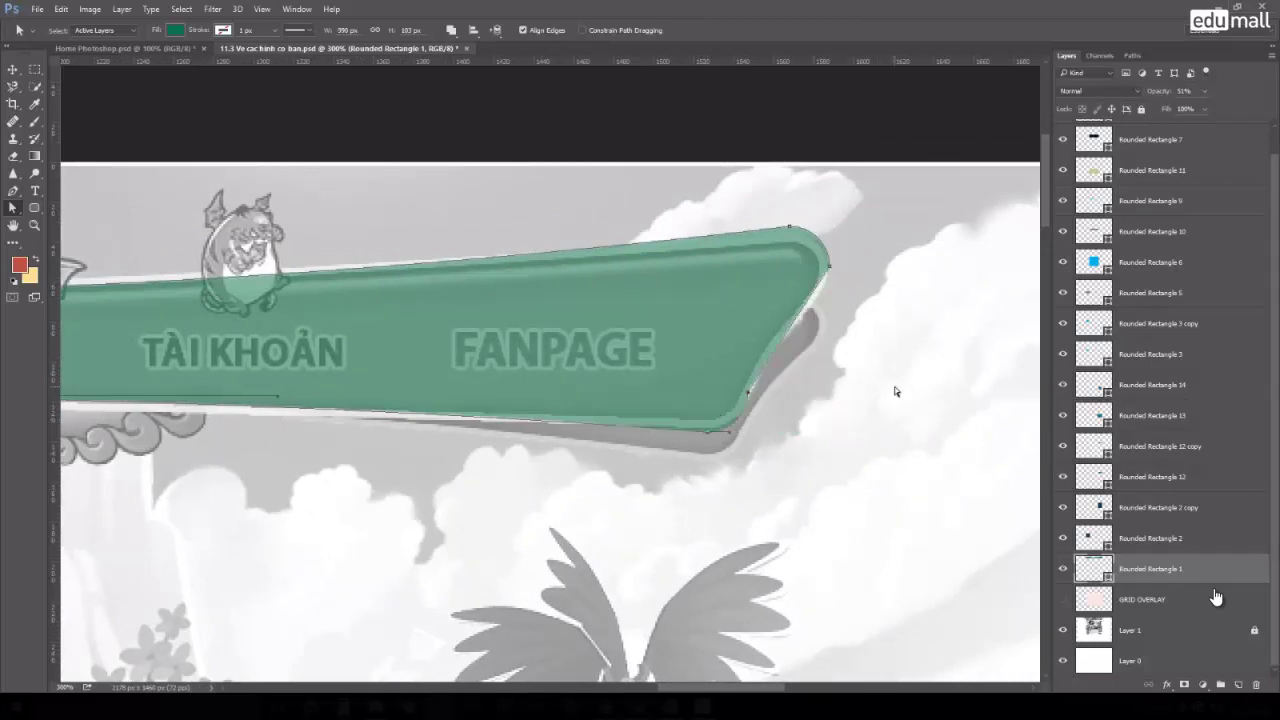
Refine the left end's shape by adjusting its lower-left and upper-left corner anchors.
{"action": "scroll", "coordinate": [543, 417], "scroll_direction": "left", "scroll_amount": 5}
{"action": "scroll", "coordinate": [400, 425], "scroll_direction": "left", "scroll_amount": 5}
{"action": "scroll", "coordinate": [277, 432], "scroll_direction": "left", "scroll_amount": 5}
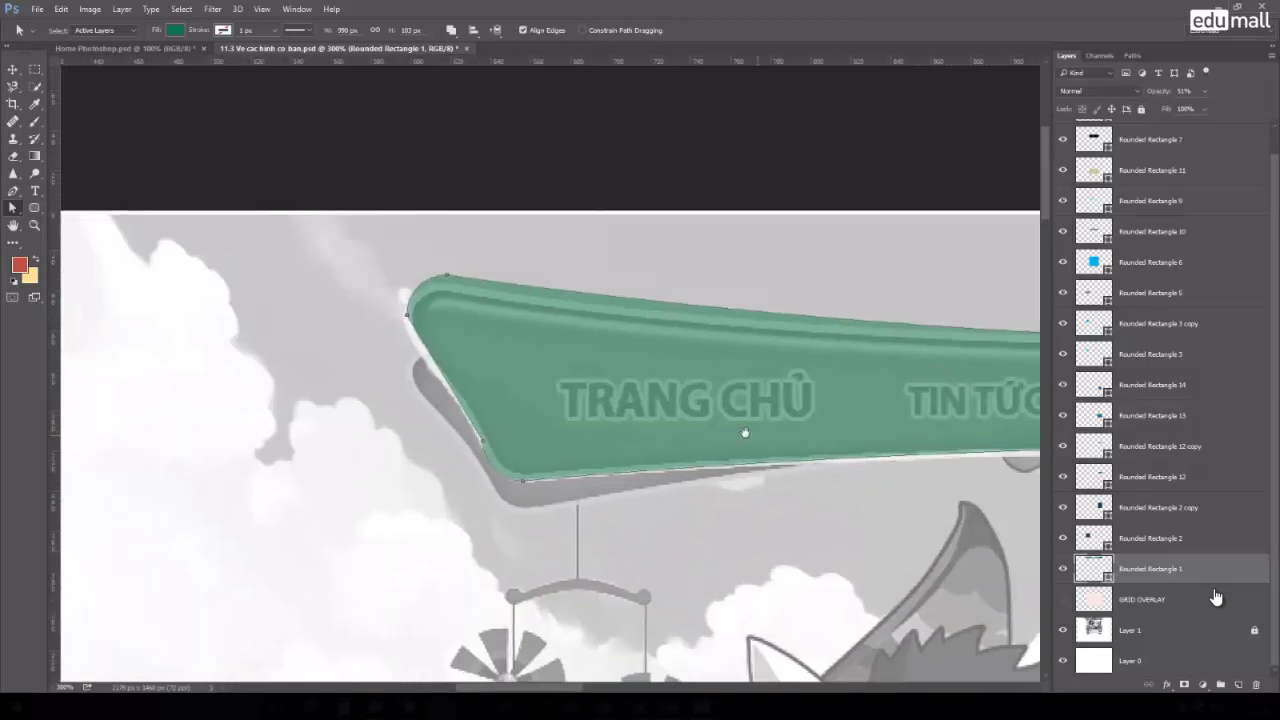
{"action": "scroll", "coordinate": [700, 430], "scroll_direction": "right", "scroll_amount": 1}
{"action": "scroll", "coordinate": [611, 428], "scroll_direction": "up", "scroll_amount": 1}
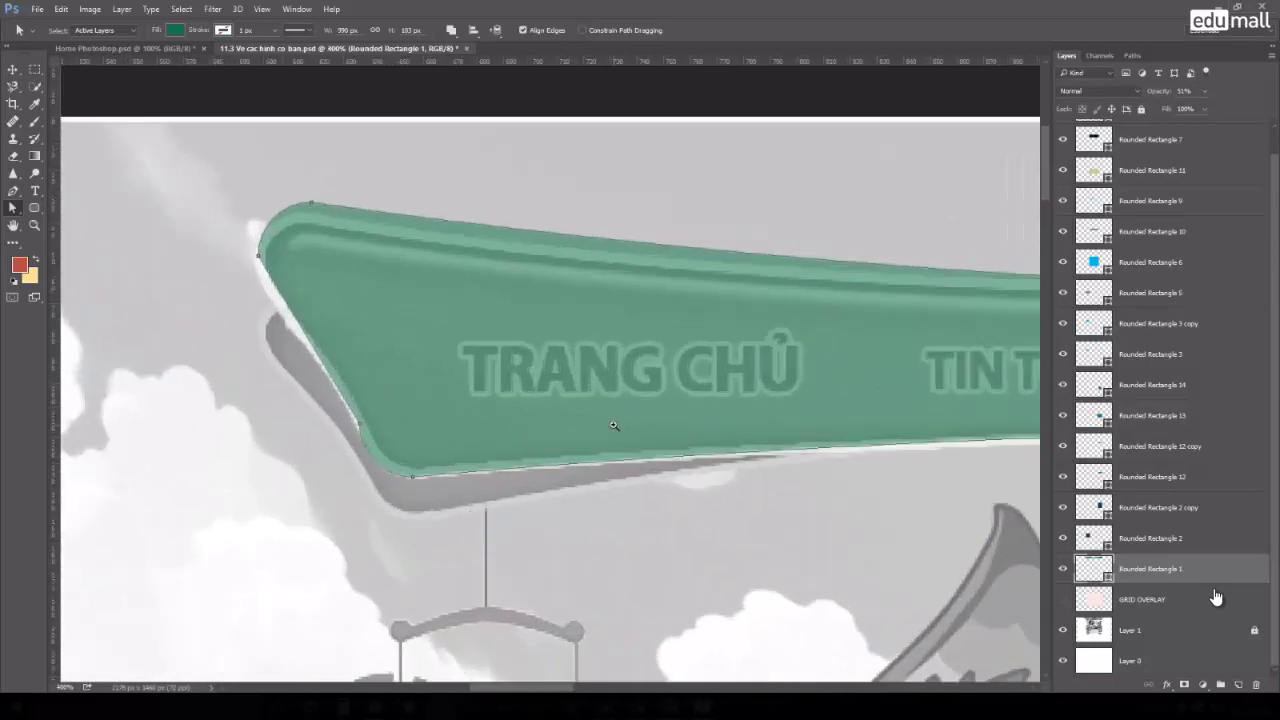
{"action": "left_click", "coordinate": [258, 255]}
{"action": "left_click", "coordinate": [361, 423]}
{"action": "mouse_move", "coordinate": [361, 423]}
{"action": "left_mouse_down"}
{"action": "mouse_move", "coordinate": [349, 436]}
{"action": "mouse_move", "coordinate": [364, 452]}
{"action": "left_mouse_up"}
{"action": "left_click", "coordinate": [259, 257]}
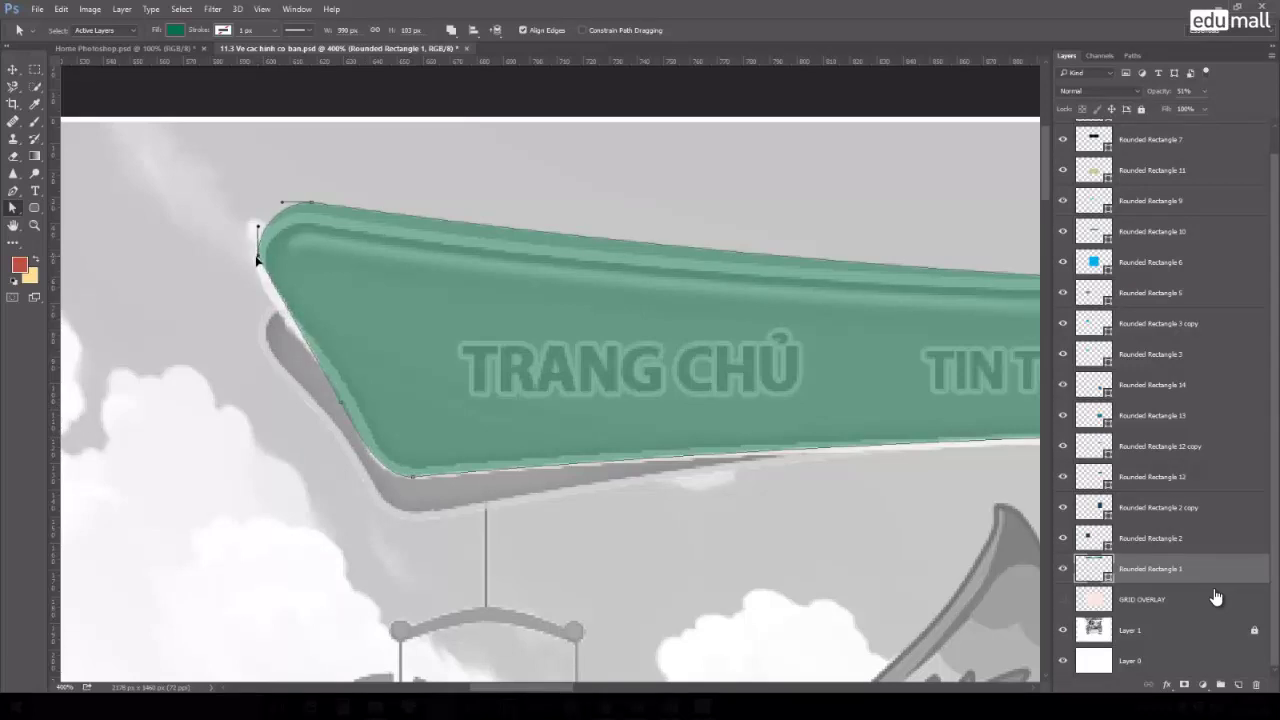
{"action": "mouse_move", "coordinate": [257, 228]}
{"action": "left_mouse_down"}
{"action": "mouse_move", "coordinate": [258, 281]}
{"action": "mouse_move", "coordinate": [259, 244]}
{"action": "mouse_move", "coordinate": [235, 228]}
{"action": "left_mouse_up"}
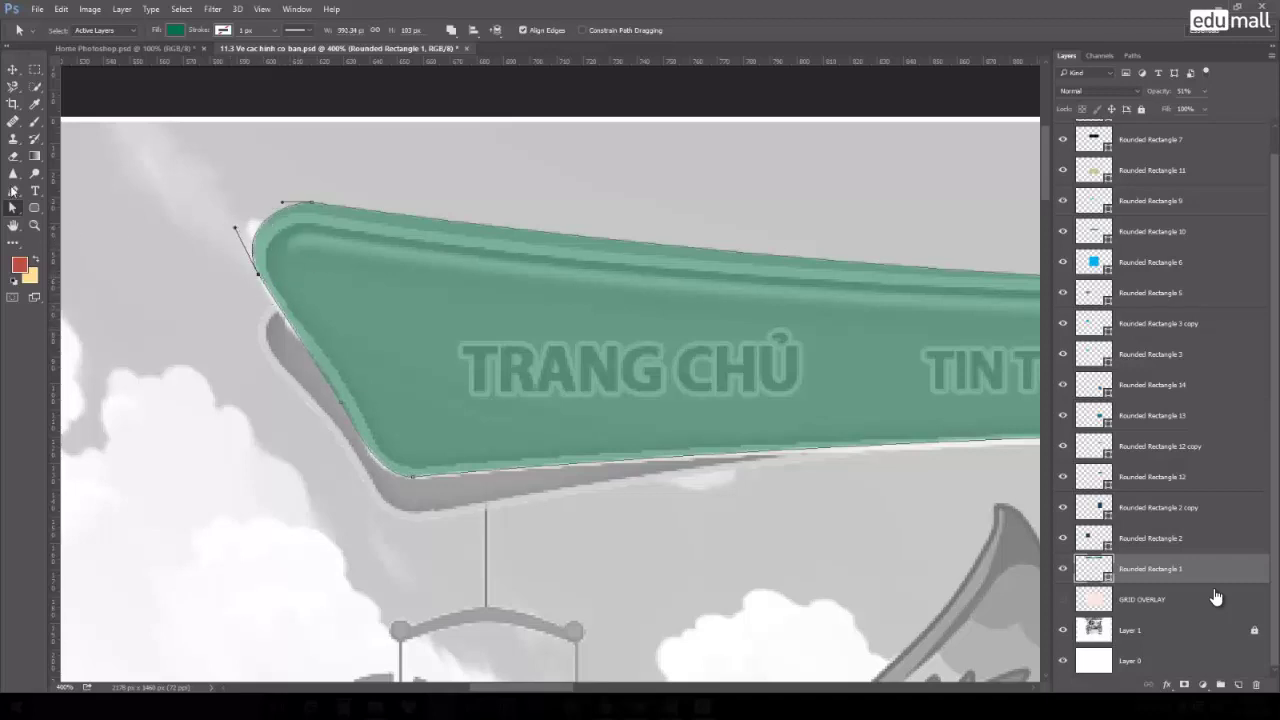
Smooth the banner's upper-left corner curve with the Convert Point Tool.
{"action": "right_click", "coordinate": [14, 191]}
{"action": "left_click", "coordinate": [75, 245]}
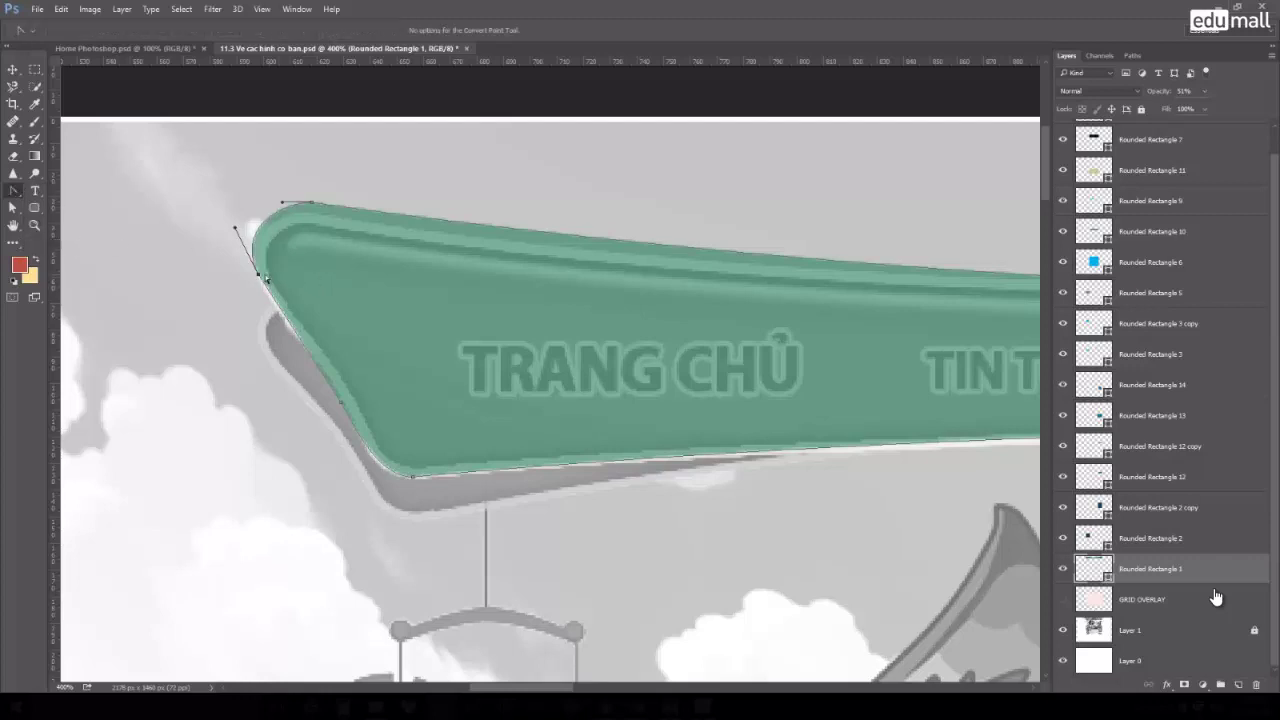
{"action": "left_click_drag", "start_coordinate": [258, 277], "coordinate": [233, 230]}
{"action": "mouse_move", "coordinate": [233, 230]}
{"action": "left_mouse_down"}
{"action": "mouse_move", "coordinate": [228, 218]}
{"action": "mouse_move", "coordinate": [229, 229]}
{"action": "left_mouse_up"}
{"action": "left_click_drag", "start_coordinate": [229, 229], "coordinate": [233, 238]}
Adjust the lower-left anchor's handles, then reshape and reposition the right-end anchor at 200% zoom.
{"action": "left_click", "coordinate": [341, 405]}
{"action": "left_click", "coordinate": [366, 442]}
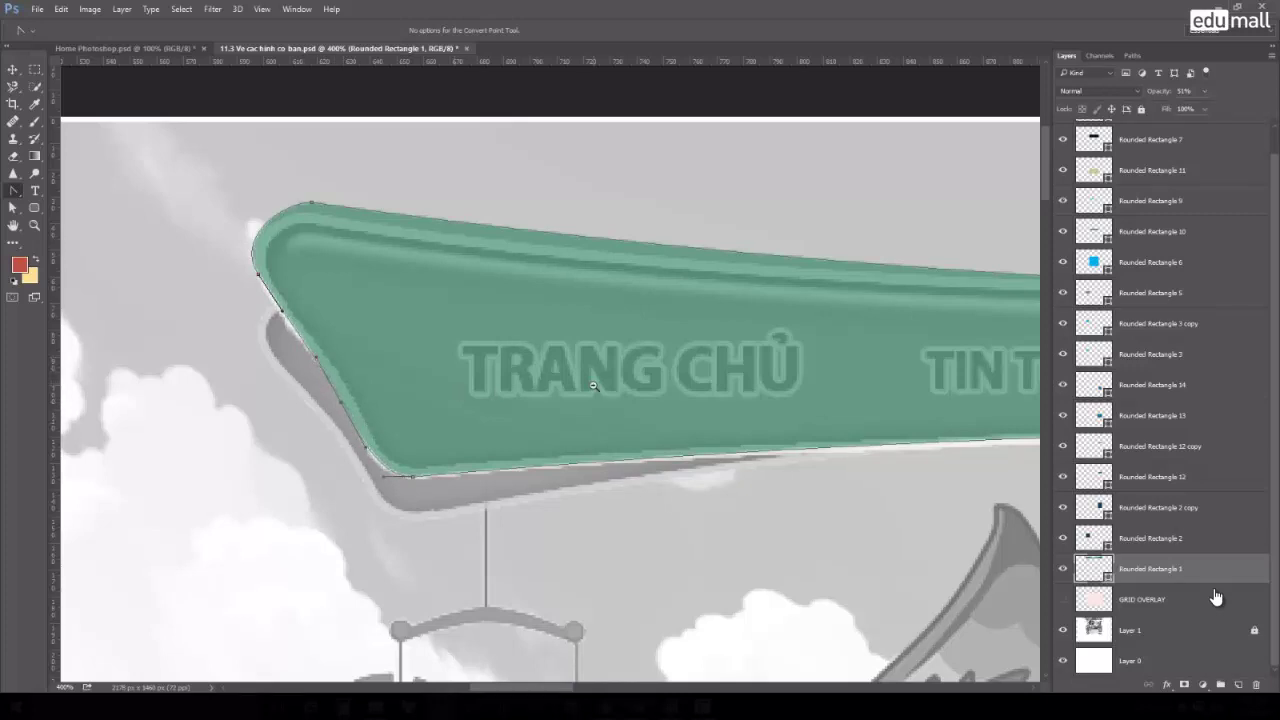
{"action": "key", "text": "ctrl+minus"}
{"action": "key", "text": "ctrl+minus"}
{"action": "scroll", "coordinate": [517, 362], "scroll_direction": "right", "scroll_amount": 5}
{"action": "scroll", "coordinate": [591, 340], "scroll_direction": "right", "scroll_amount": 5}
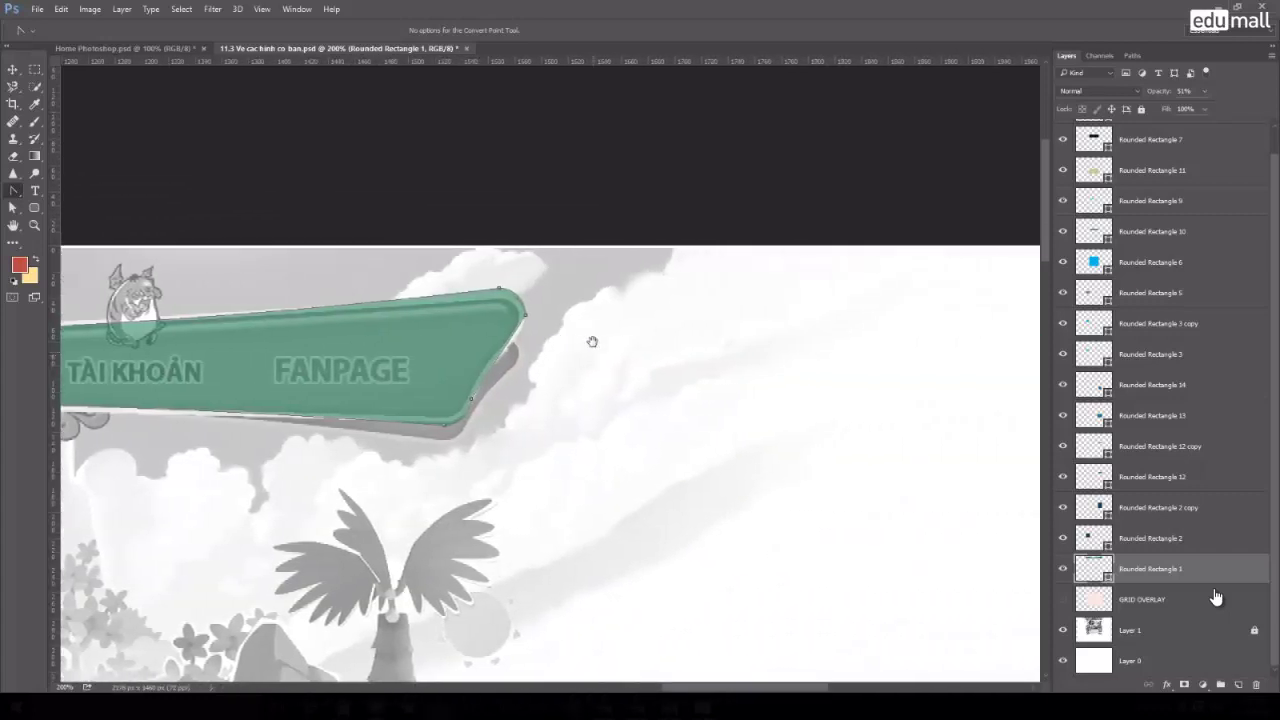
{"action": "scroll", "coordinate": [471, 386], "scroll_direction": "right", "scroll_amount": 5}
{"action": "left_click_drag", "start_coordinate": [410, 430], "coordinate": [402, 460]}
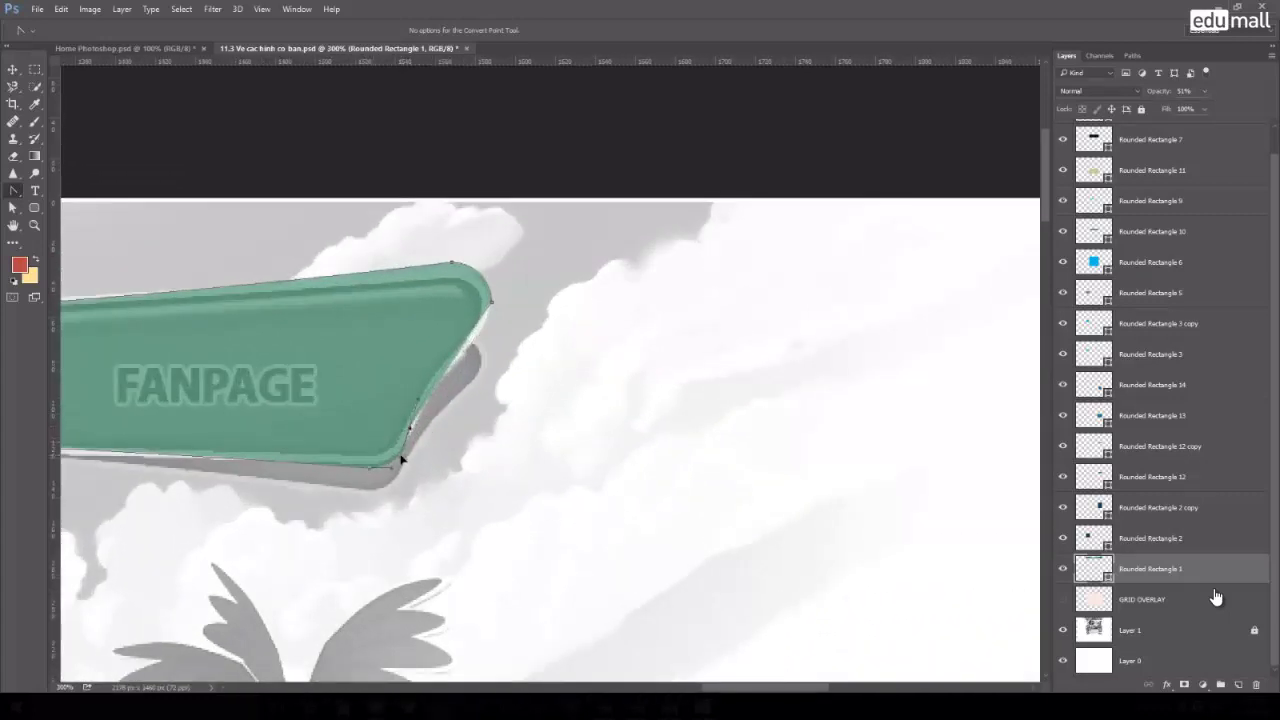
{"action": "key", "text": "a"}
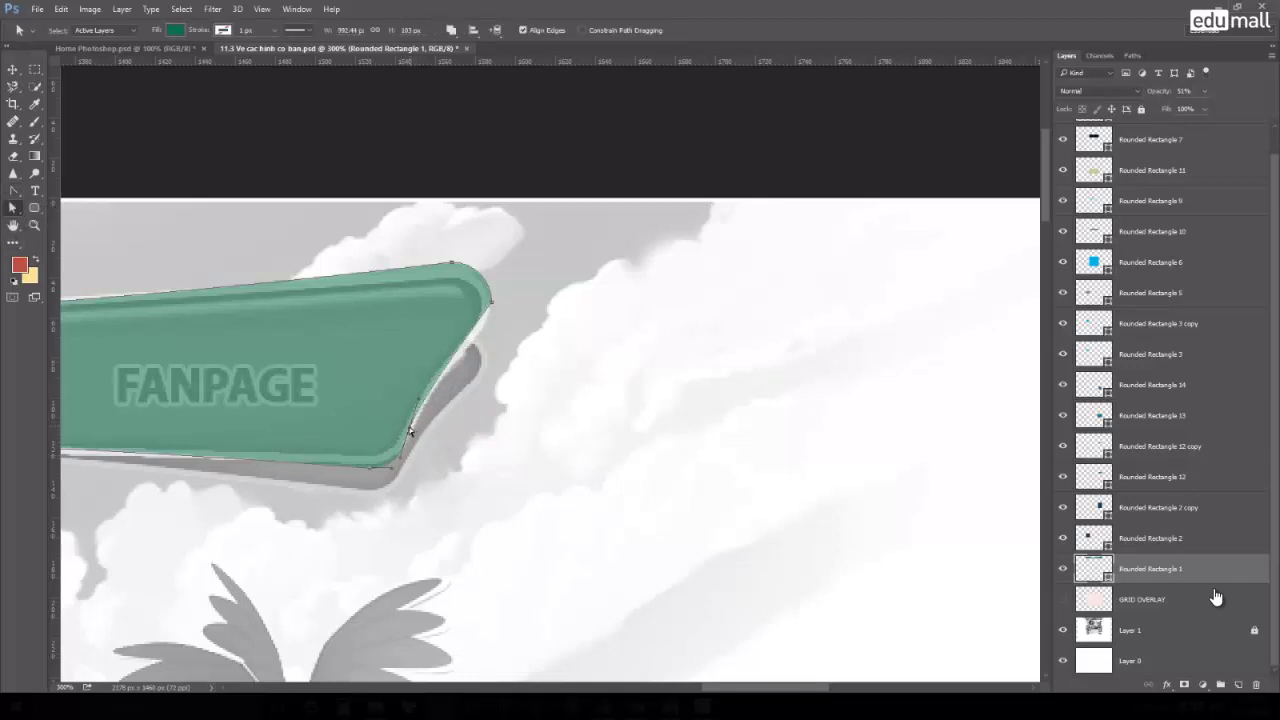
{"action": "mouse_move", "coordinate": [409, 431]}
{"action": "left_mouse_down"}
{"action": "mouse_move", "coordinate": [423, 408]}
{"action": "mouse_move", "coordinate": [403, 451]}
{"action": "left_mouse_up"}
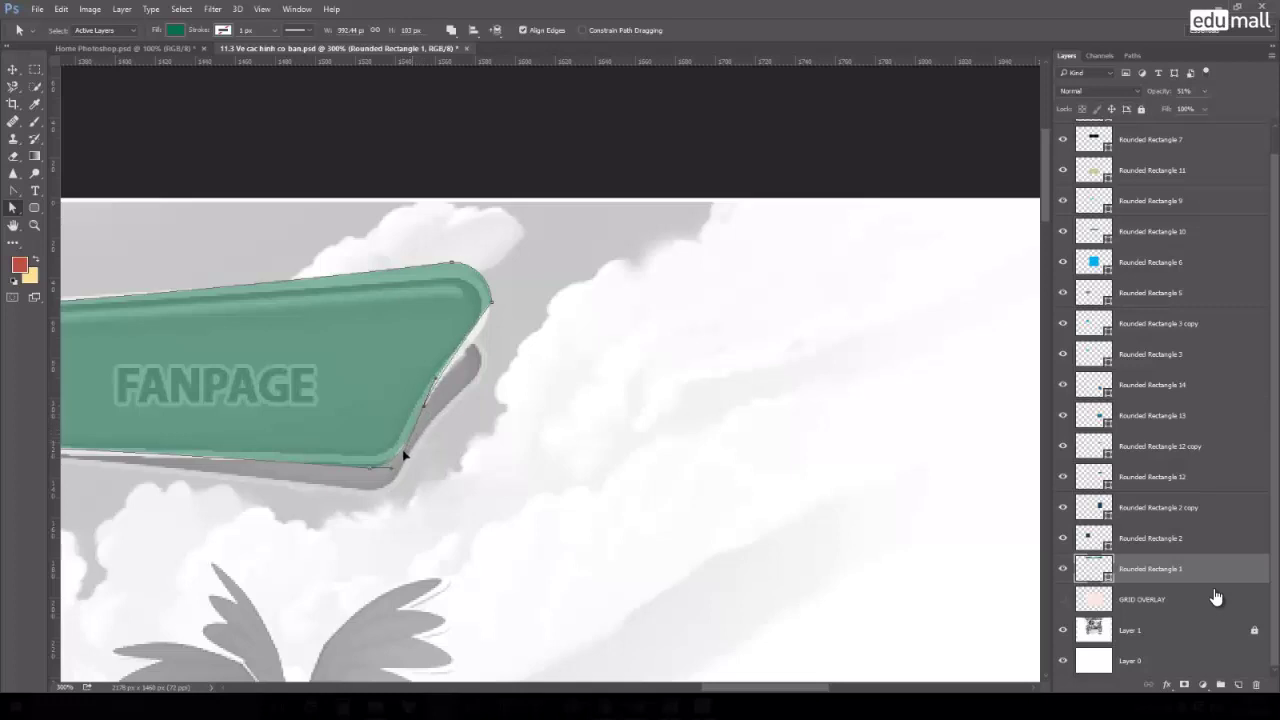
Curve the banner's top-right corner downward by dragging its direction handle.
{"action": "left_click", "coordinate": [489, 303]}
{"action": "key", "text": "ctrl+alt"}
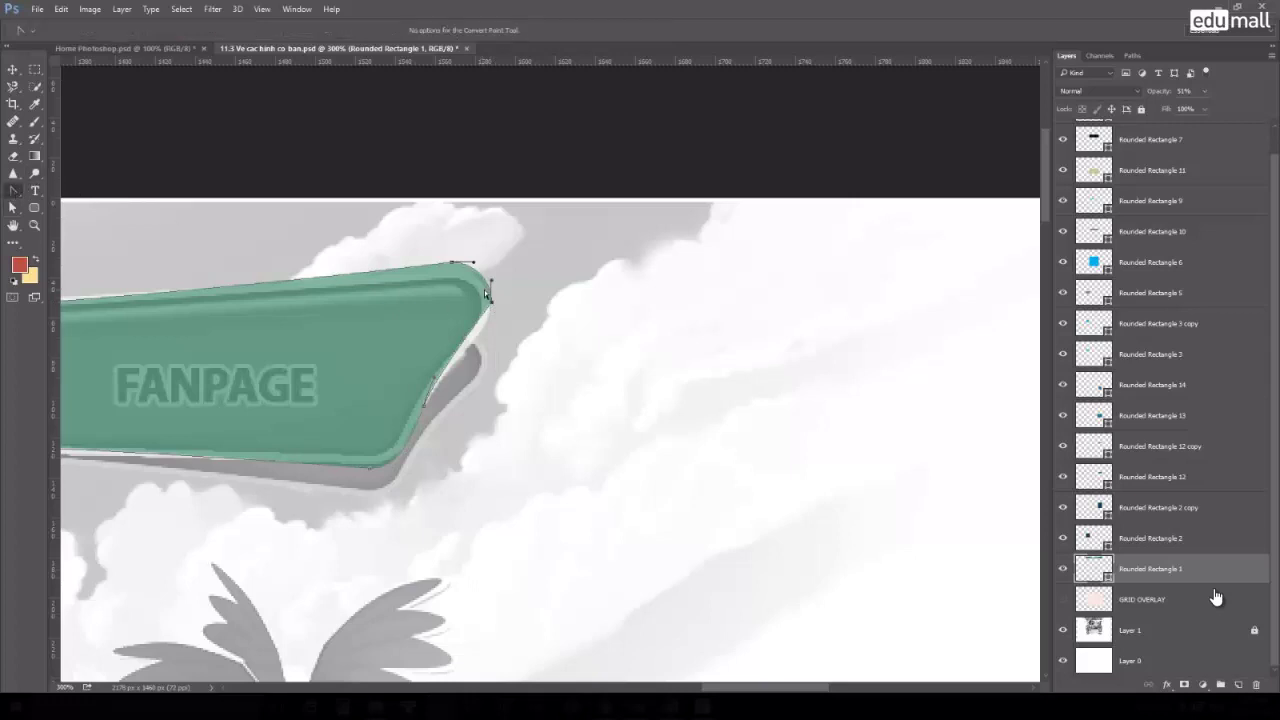
{"action": "left_click_drag", "start_coordinate": [490, 303], "coordinate": [491, 328]}
{"action": "left_click", "coordinate": [488, 332]}
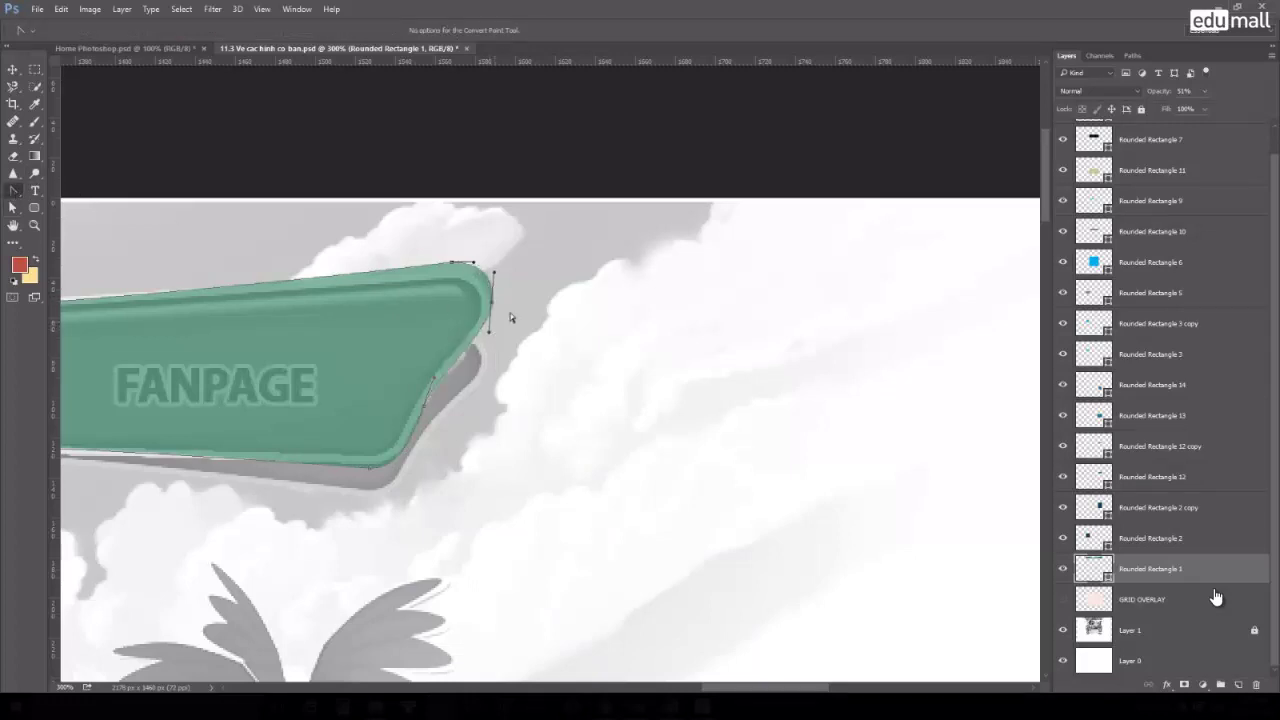
{"action": "left_click", "coordinate": [12, 69]}
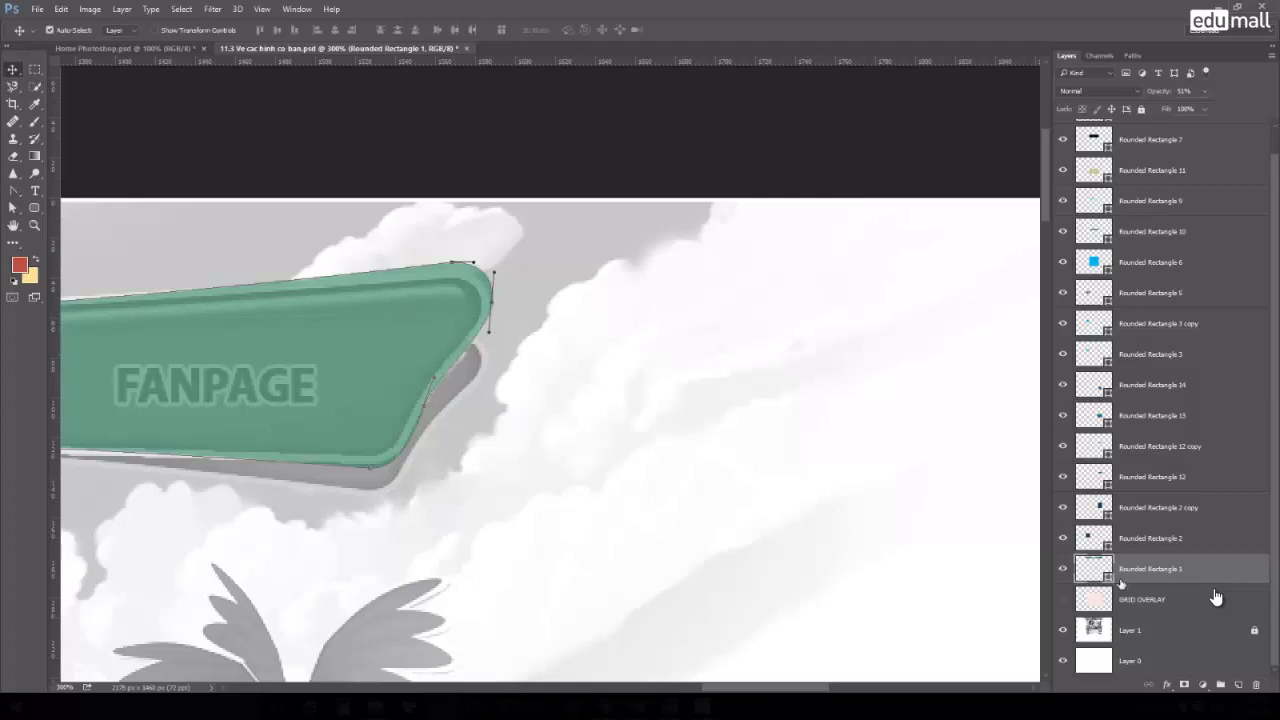
{"action": "left_click_drag", "start_coordinate": [1150, 92], "coordinate": [1230, 100]}
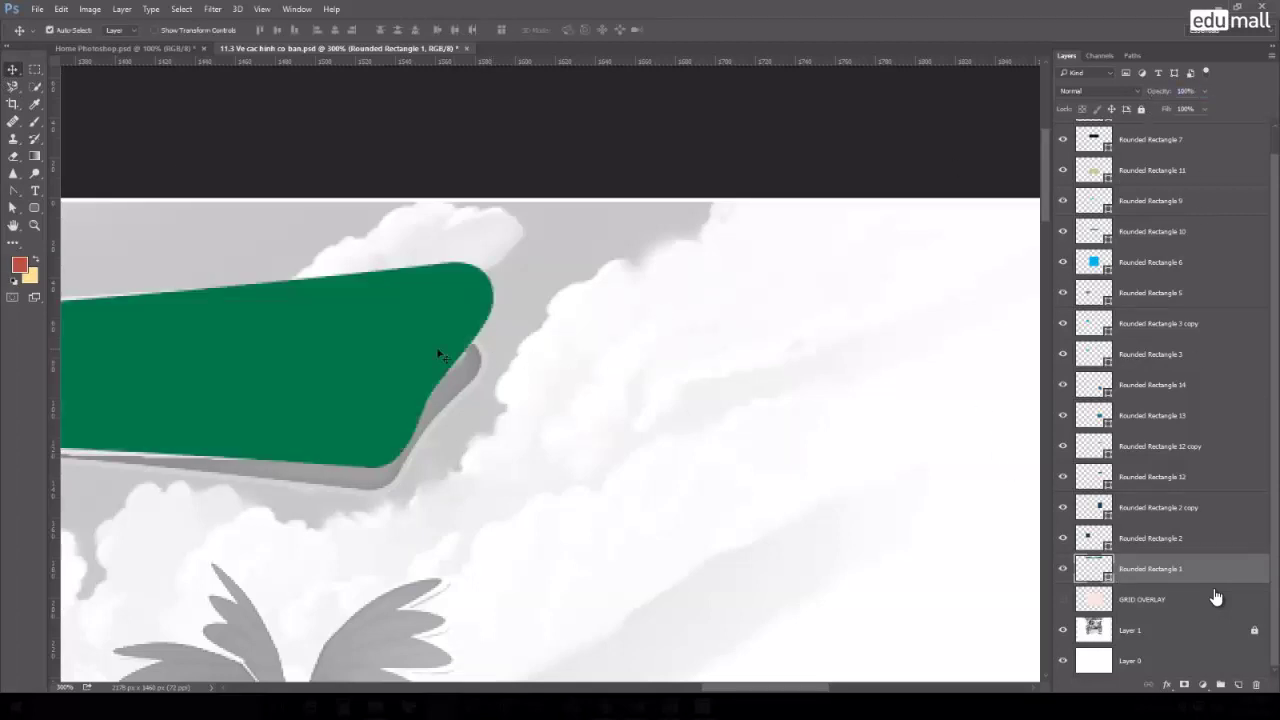
{"action": "scroll", "coordinate": [437, 354], "scroll_direction": "down", "scroll_amount": 4}
{"action": "left_click_drag", "start_coordinate": [365, 380], "coordinate": [683, 397]}
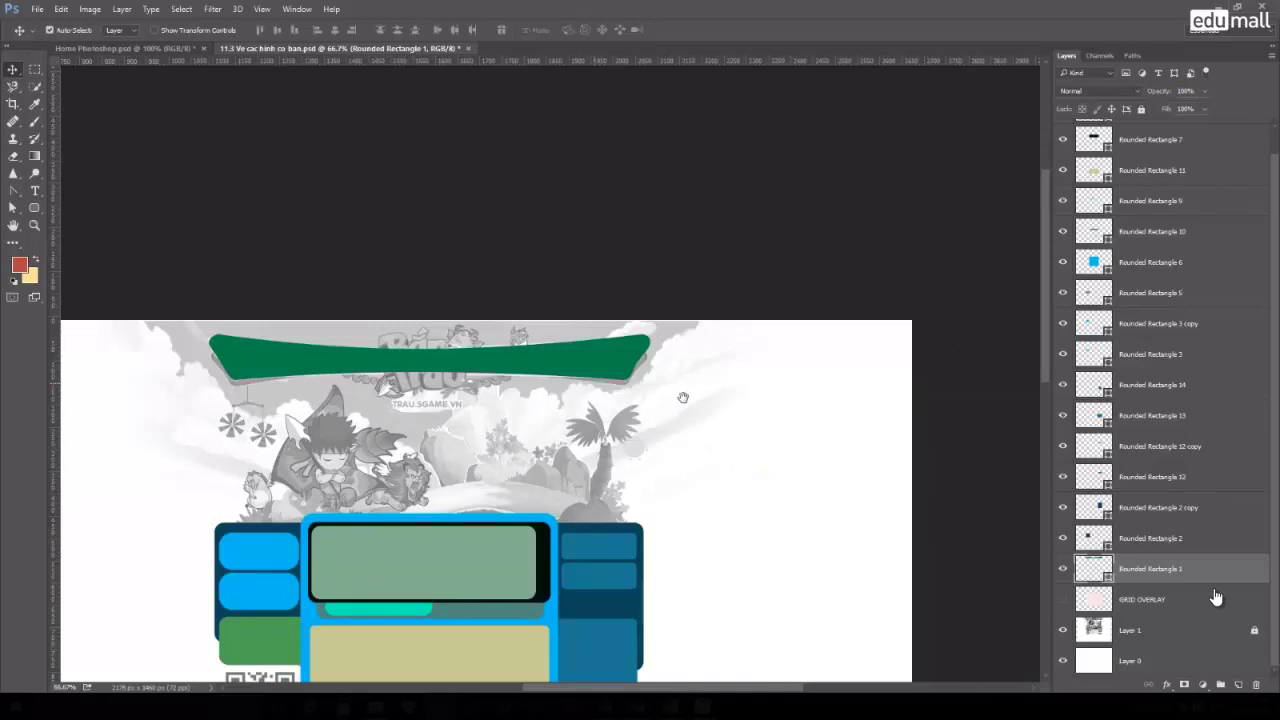
{"action": "scroll", "coordinate": [505, 389], "scroll_direction": "up", "scroll_amount": 2}
{"action": "scroll", "coordinate": [505, 389], "scroll_direction": "down", "scroll_amount": 1}
{"action": "left_click_drag", "start_coordinate": [468, 398], "coordinate": [481, 176]}
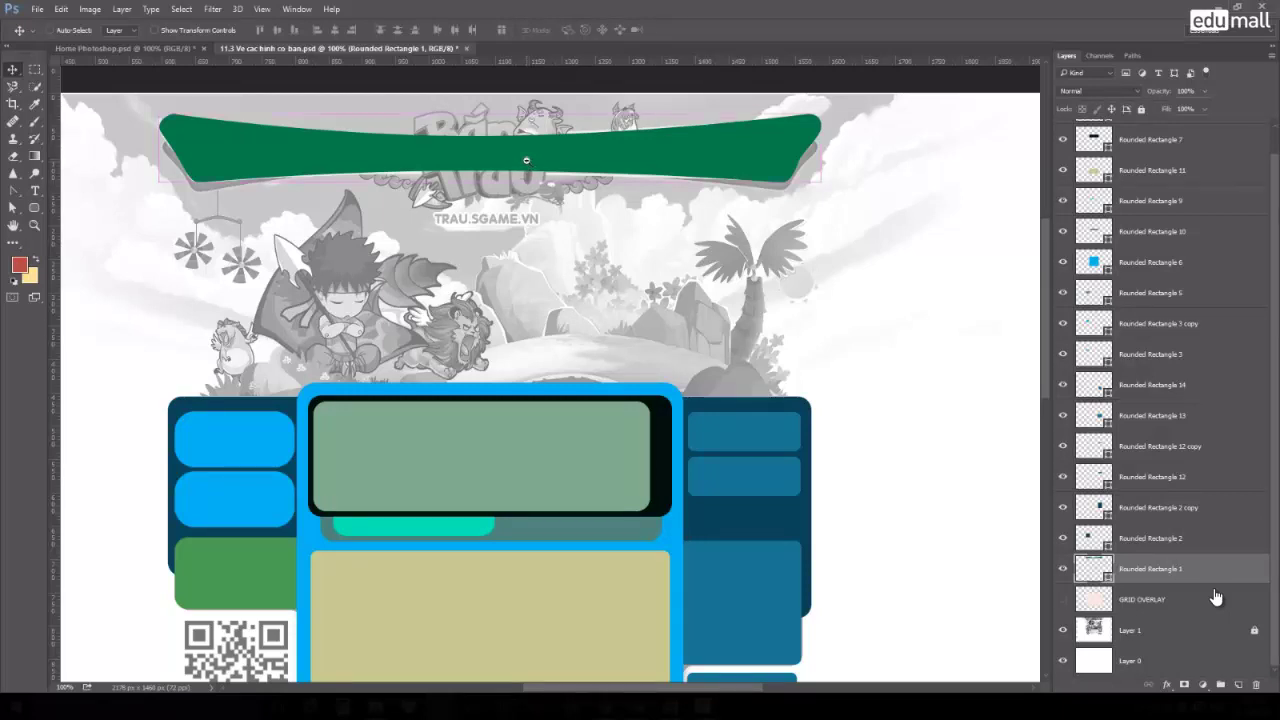
{"action": "scroll", "coordinate": [521, 160], "scroll_direction": "down", "scroll_amount": 1}
{"action": "scroll", "coordinate": [539, 162], "scroll_direction": "up", "scroll_amount": 1}
{"action": "left_click_drag", "start_coordinate": [563, 277], "coordinate": [572, 145]}
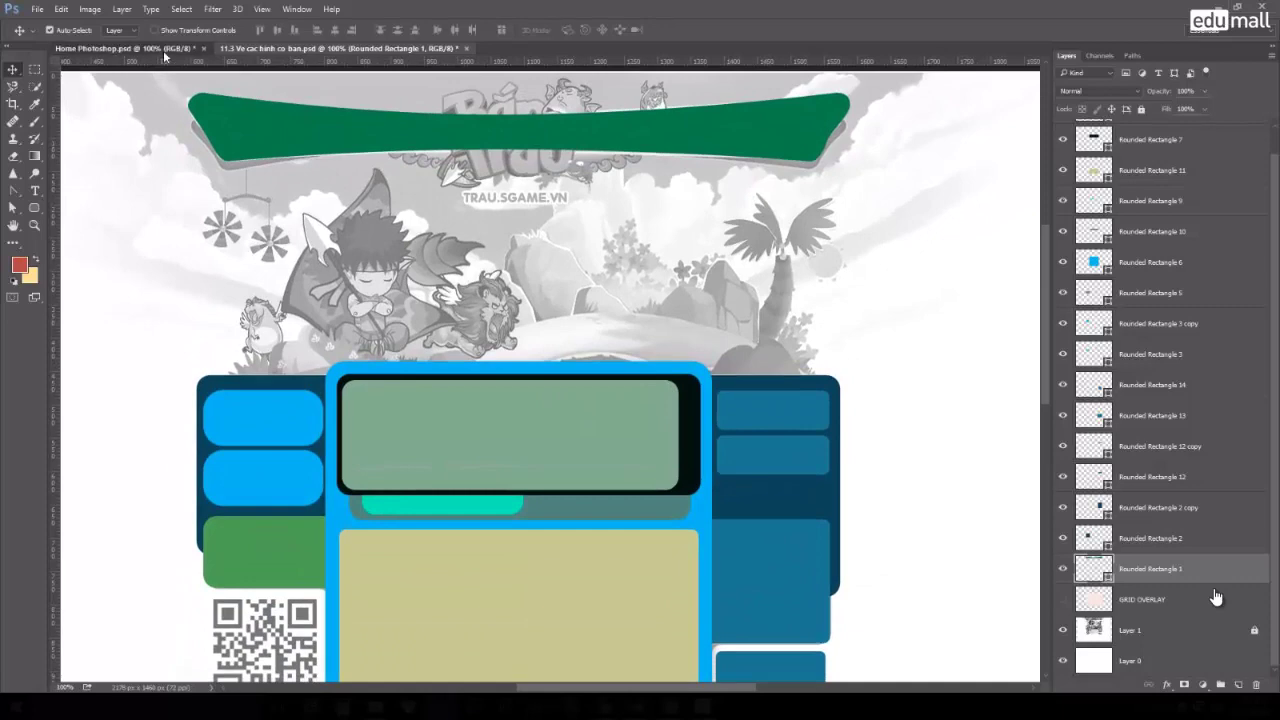
In Home Photoshop.psd, dismiss the update prompt and locate the lime banner's Layer 8 under Header > Header BG.
{"action": "left_click", "coordinate": [105, 48]}
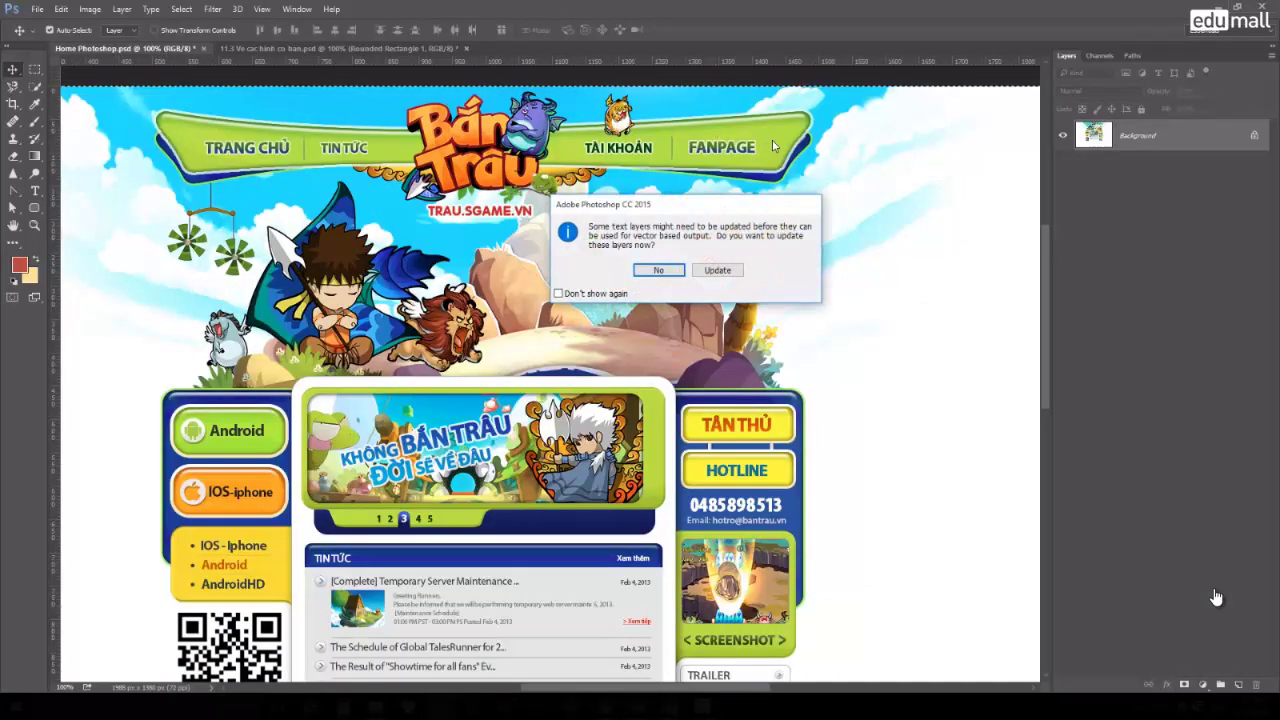
{"action": "left_click", "coordinate": [658, 274]}
{"action": "left_click", "coordinate": [786, 137]}
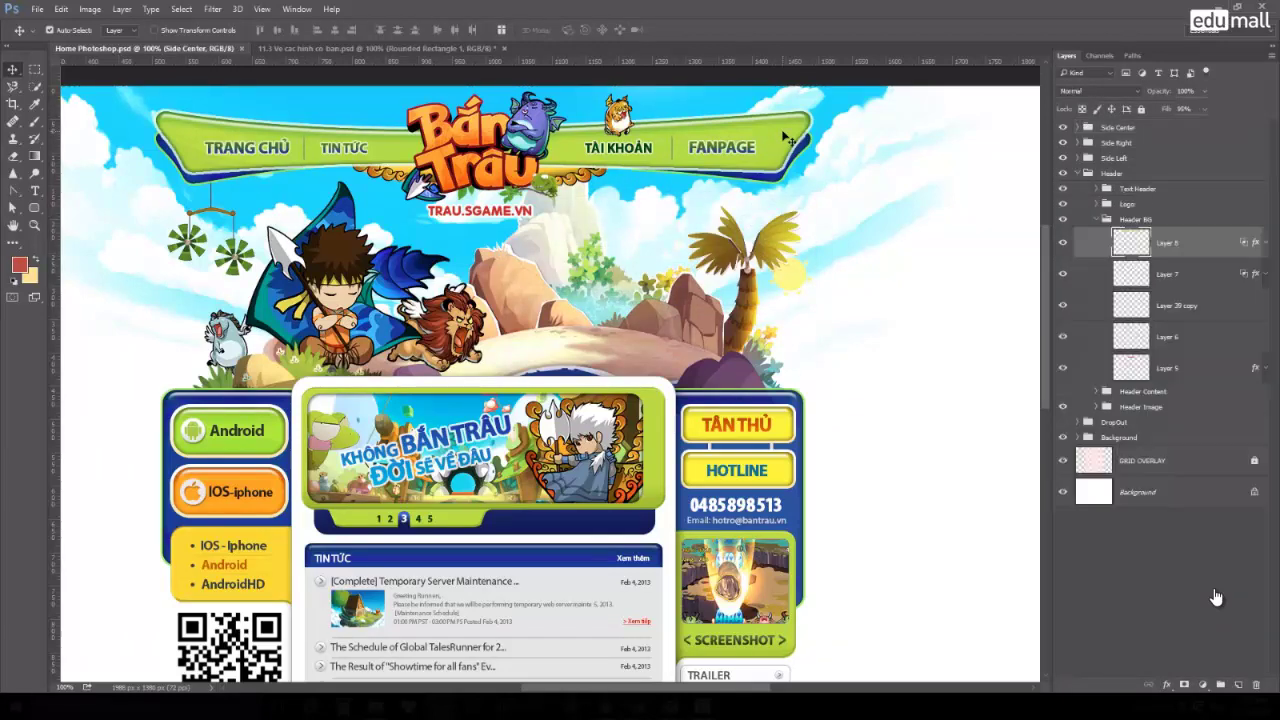
{"action": "left_click", "coordinate": [900, 163]}
{"action": "left_click_drag", "start_coordinate": [824, 172], "coordinate": [784, 276]}
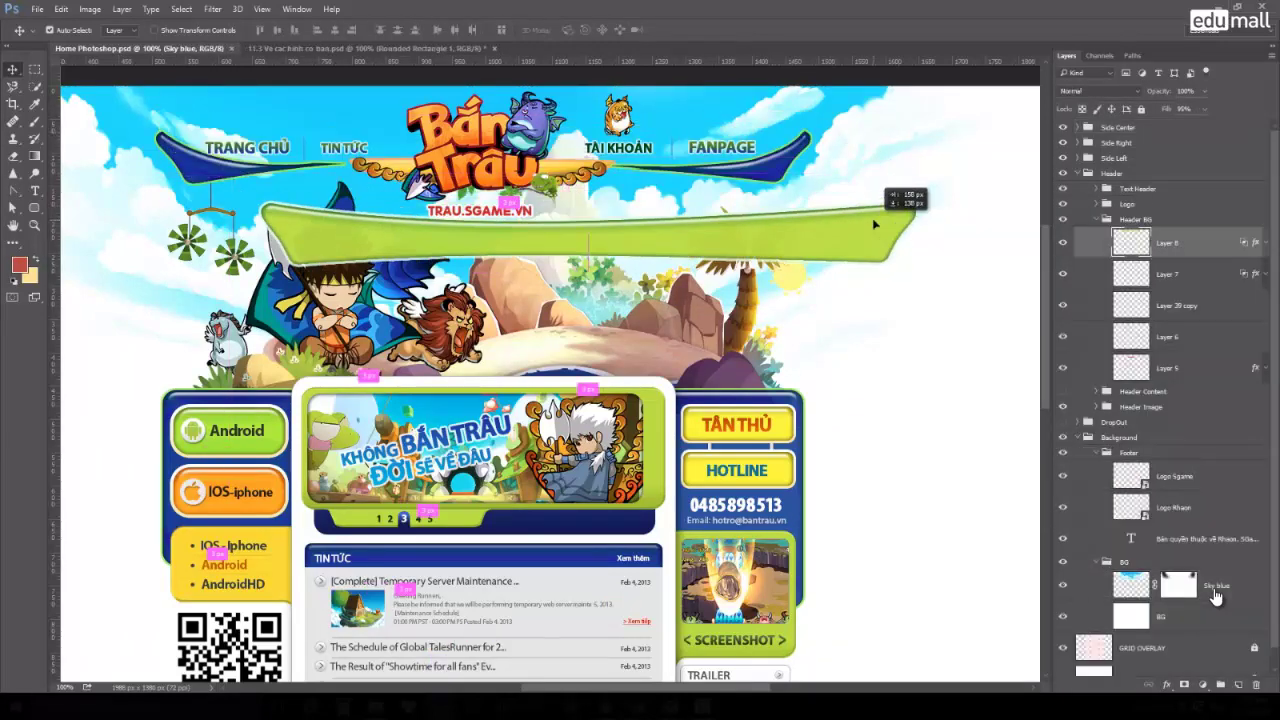
{"action": "key", "text": "ctrl+z"}
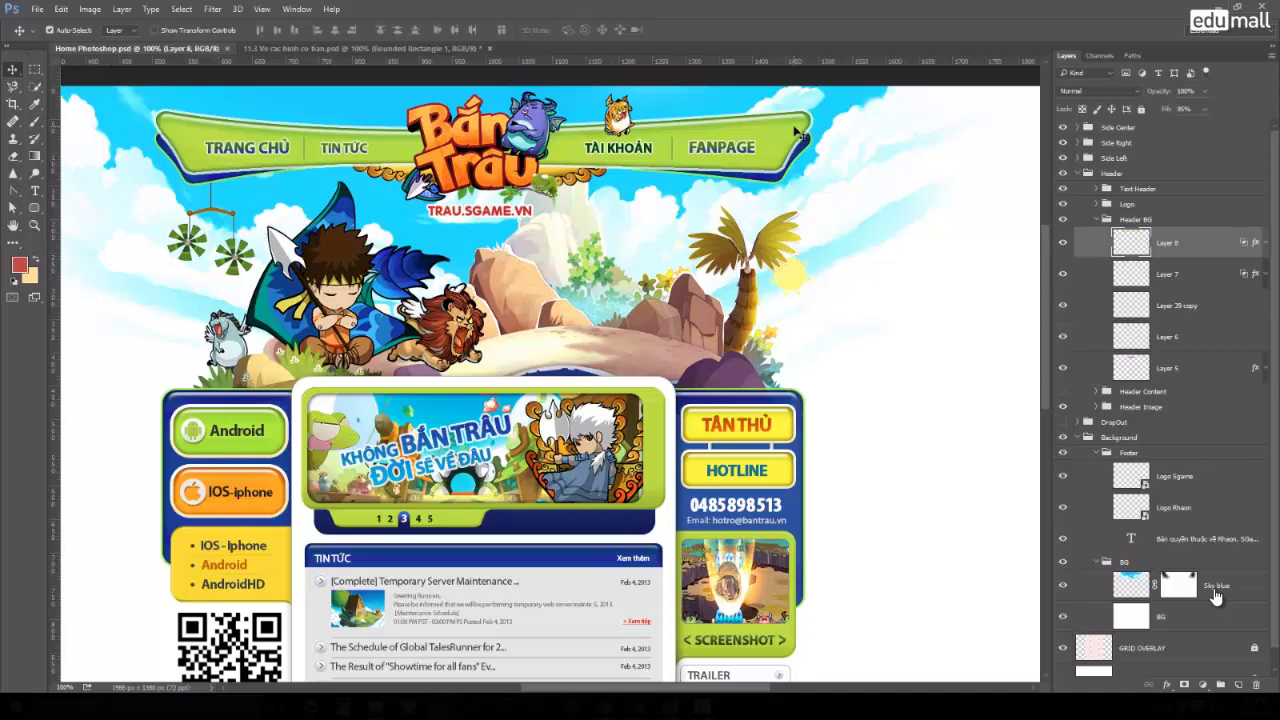
{"action": "mouse_move", "coordinate": [797, 131]}
{"action": "left_mouse_down"}
{"action": "mouse_move", "coordinate": [884, 212]}
{"action": "mouse_move", "coordinate": [797, 131]}
{"action": "left_mouse_up"}
Copy Layer 8's layer style and return to the 11.3 mockup.
{"action": "right_click", "coordinate": [1255, 244]}
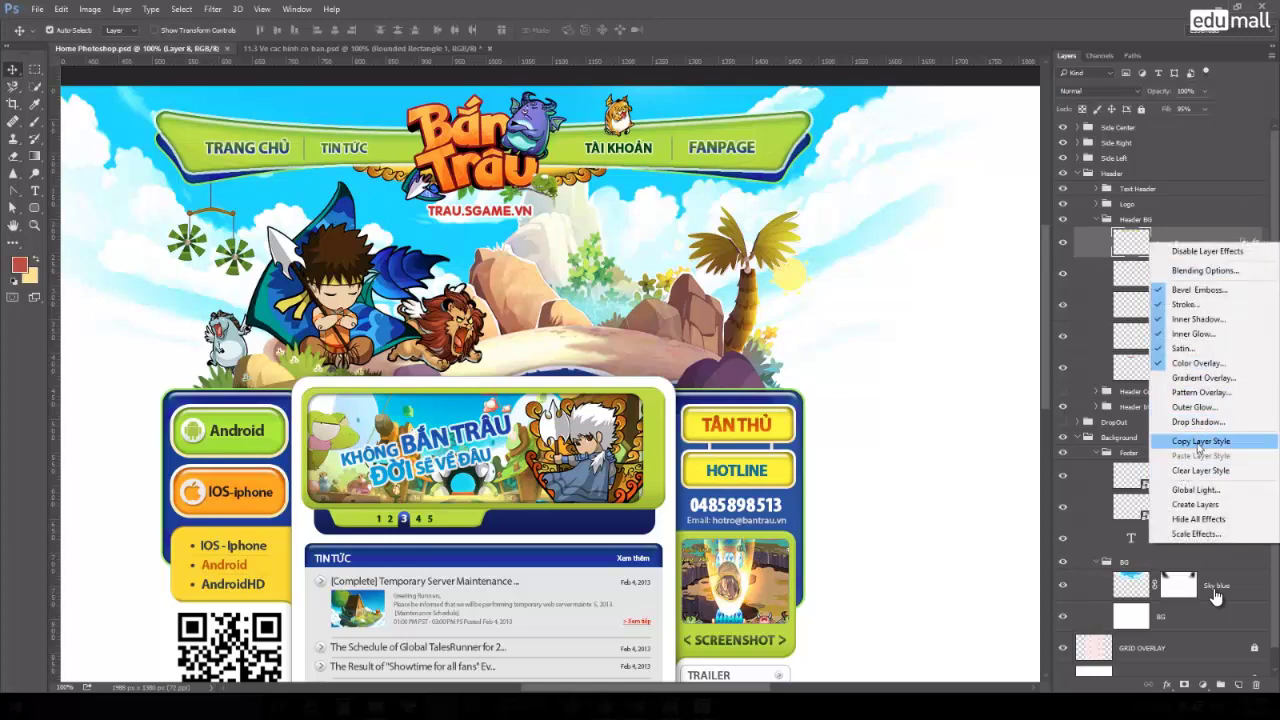
{"action": "left_click", "coordinate": [1199, 449]}
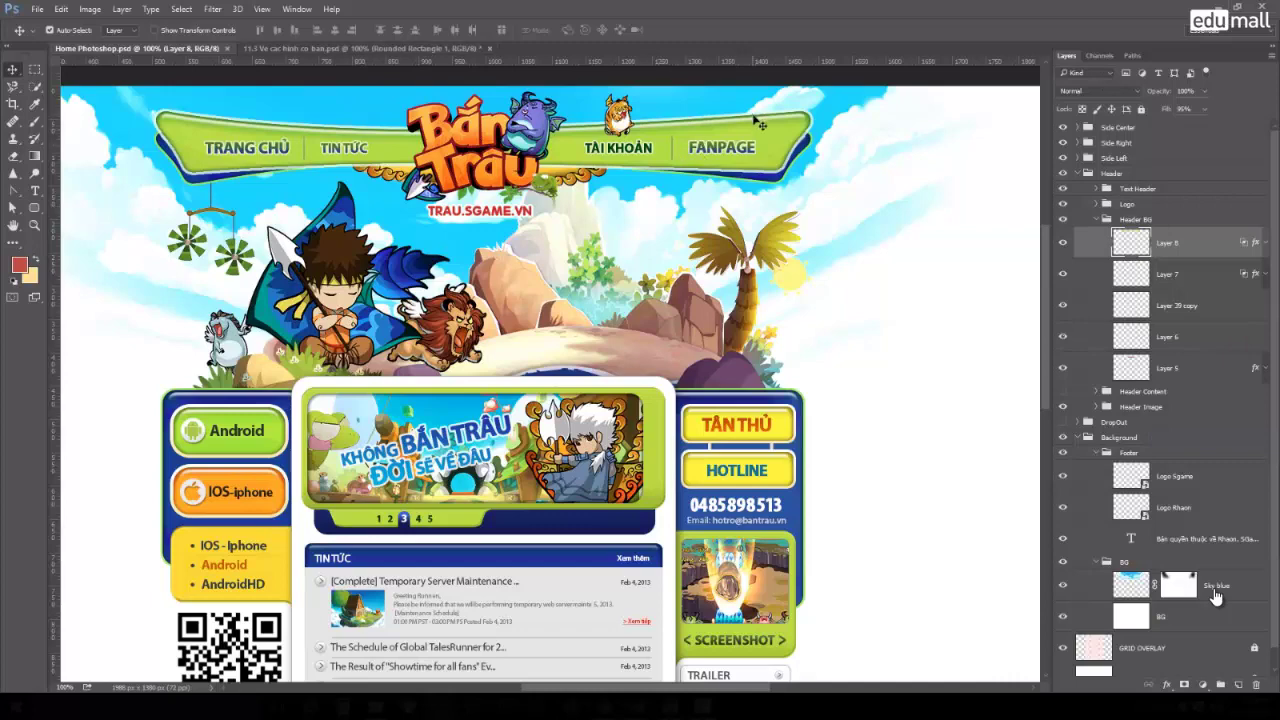
{"action": "left_click", "coordinate": [386, 49]}
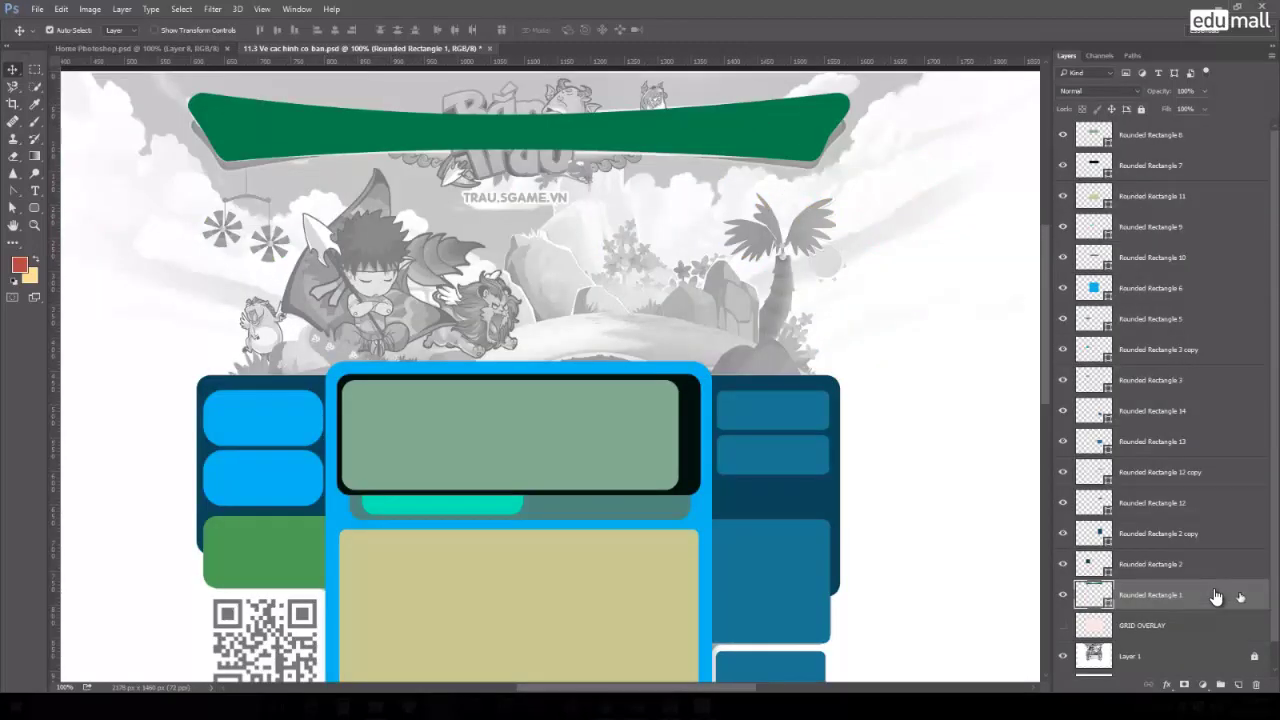
Paste the lime layer style onto Rounded Rectangle 1 and review its Bevel & Emboss settings.
{"action": "right_click", "coordinate": [1216, 597]}
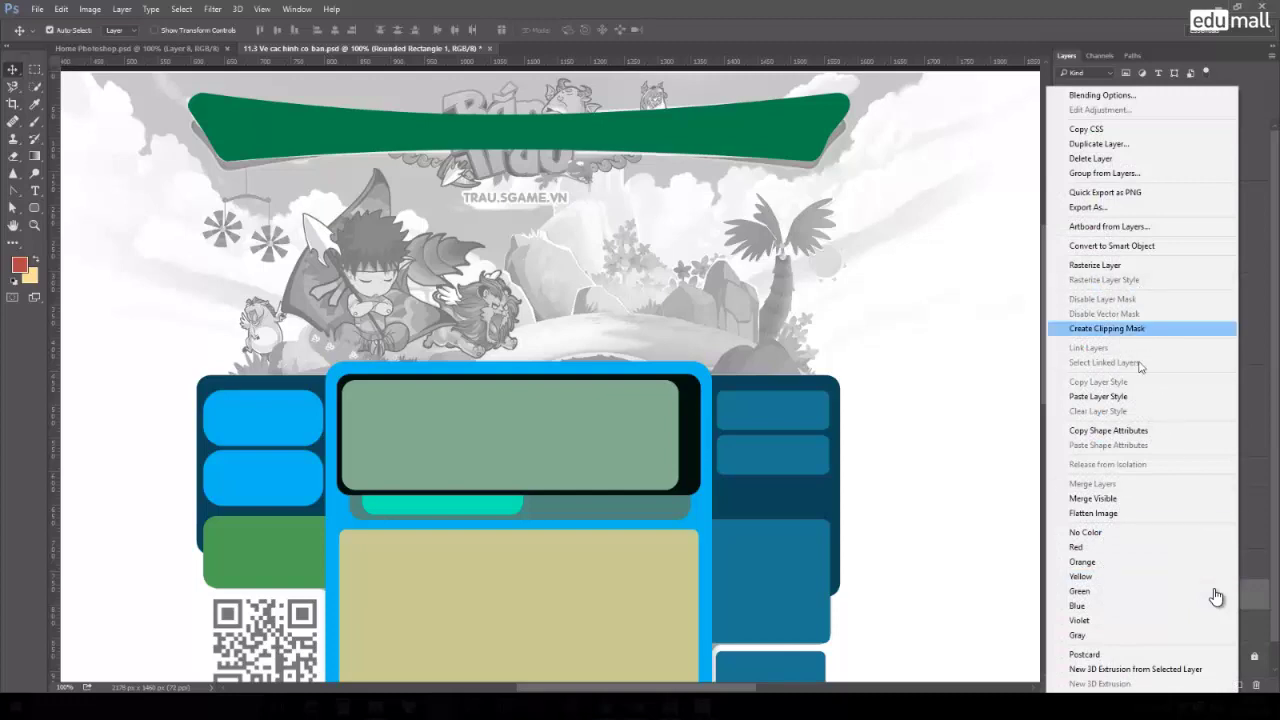
{"action": "left_click", "coordinate": [1128, 398]}
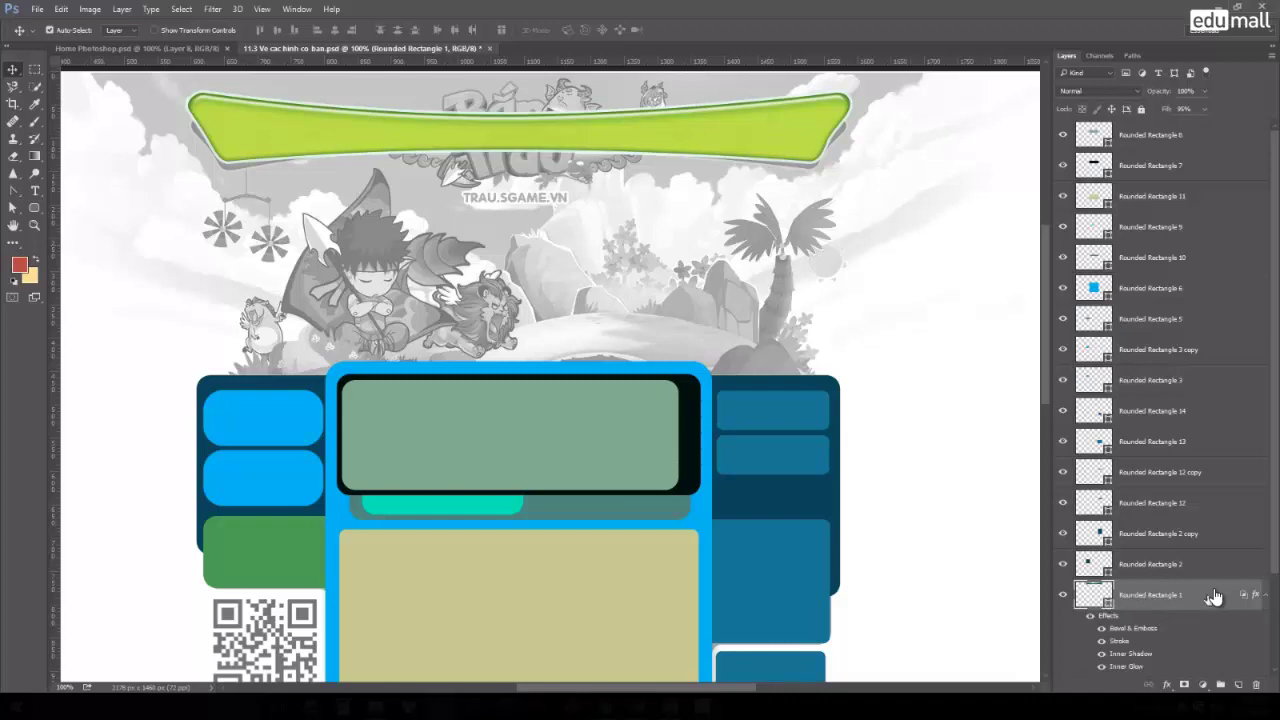
{"action": "double_click", "coordinate": [1215, 597]}
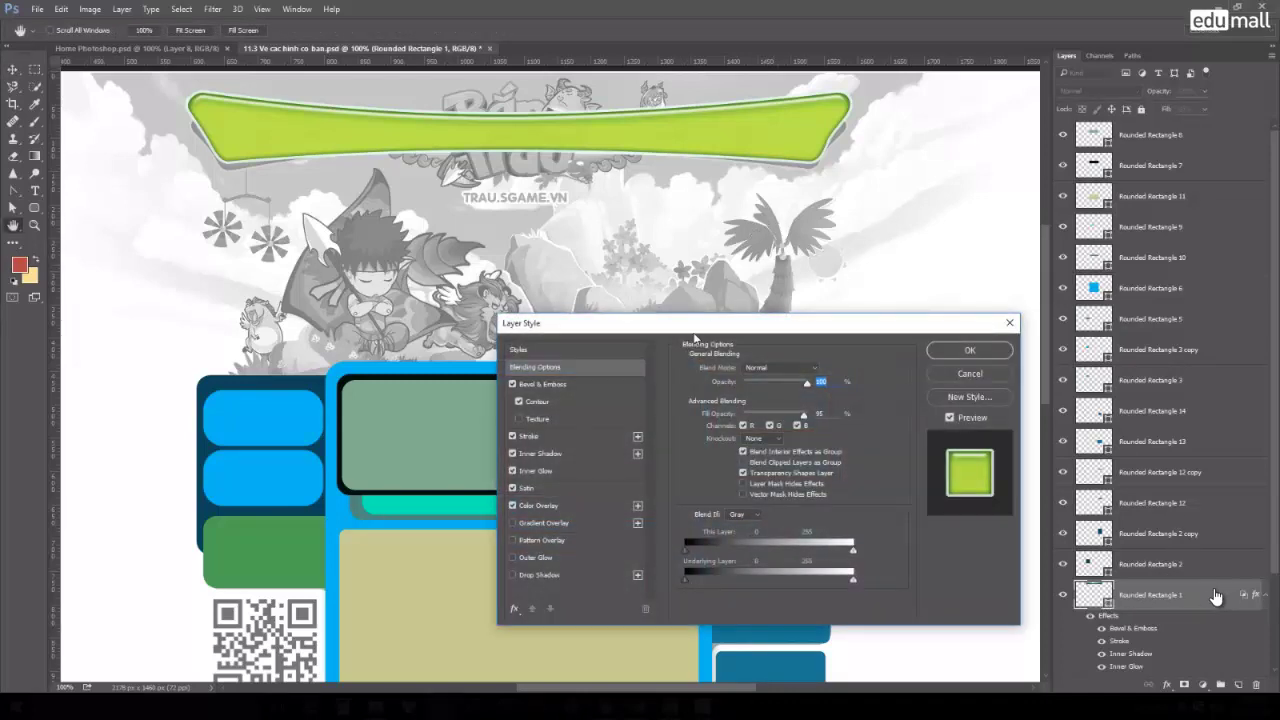
{"action": "left_click_drag", "start_coordinate": [694, 338], "coordinate": [633, 217]}
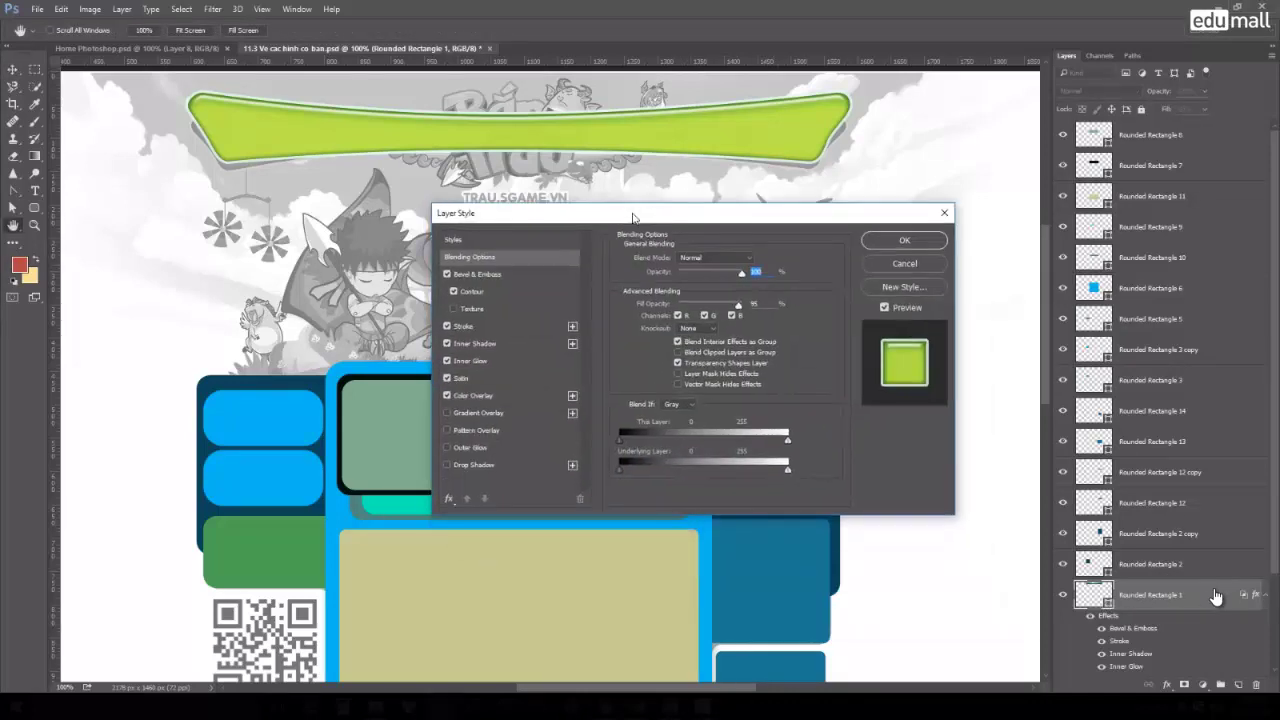
{"action": "left_click", "coordinate": [484, 278]}
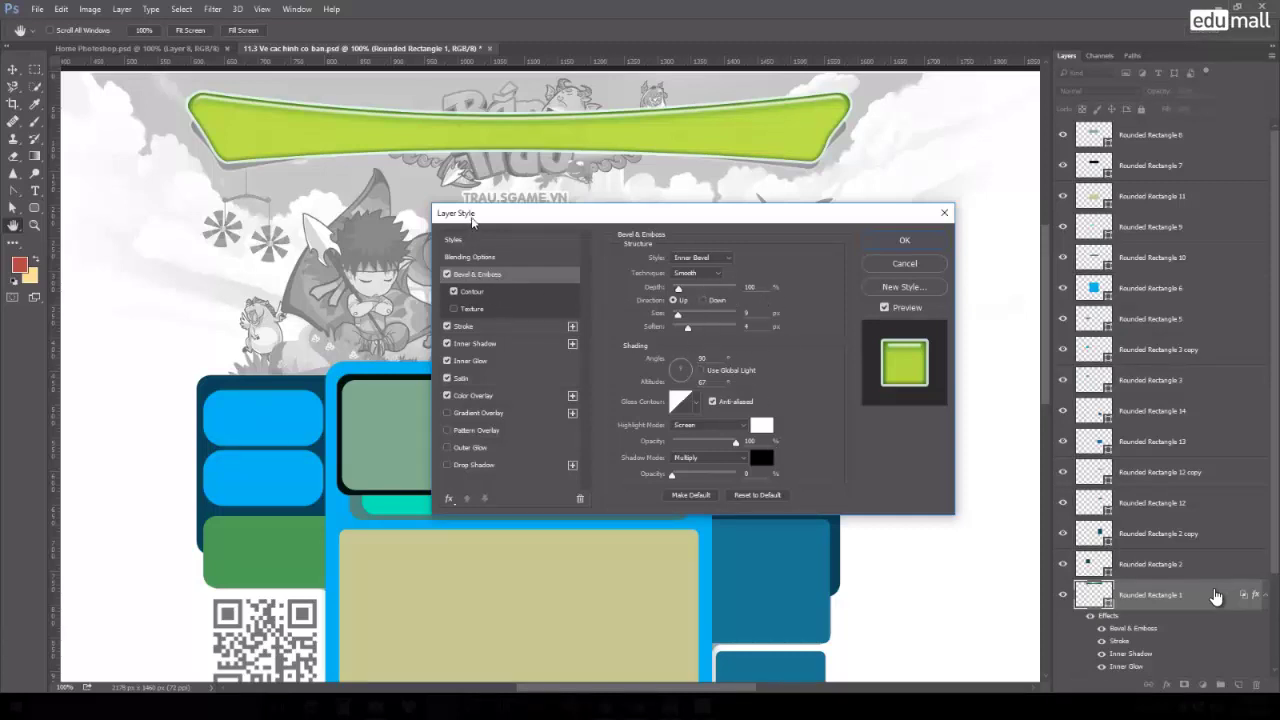
{"action": "left_click", "coordinate": [904, 240]}
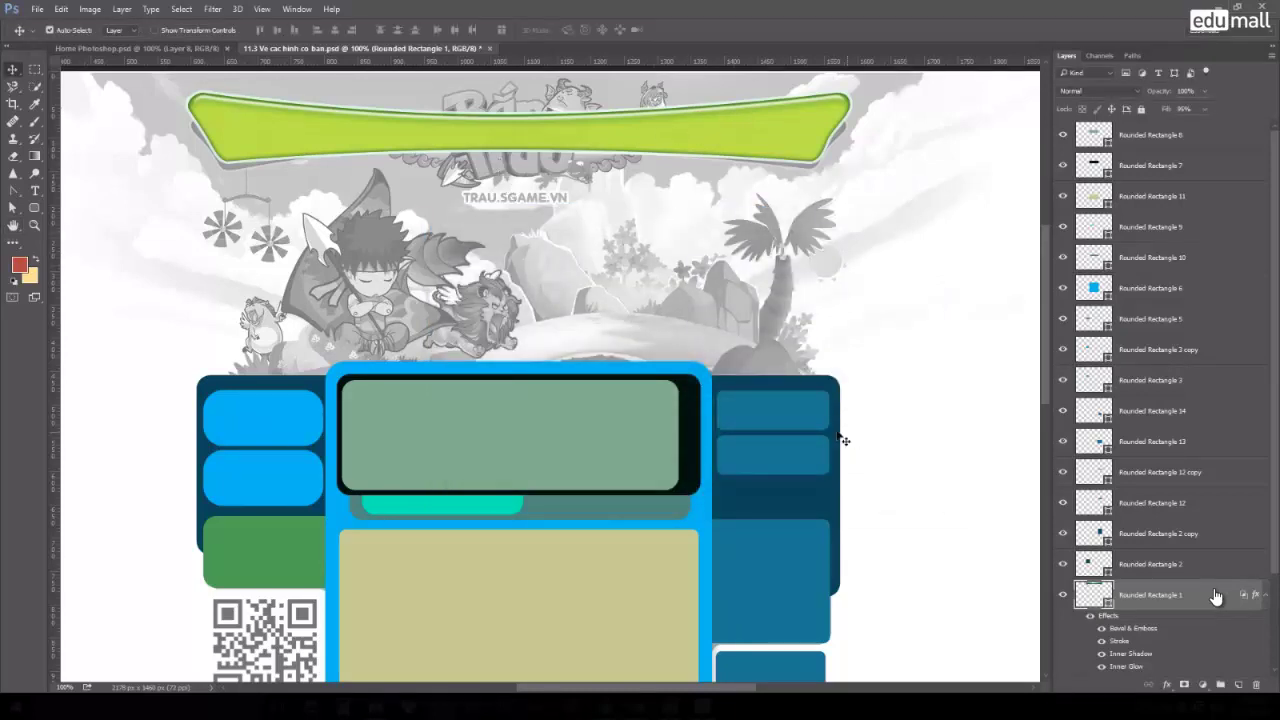
Compare against the Home Photoshop reference, then return to the 11.3 mockup.
{"action": "left_click", "coordinate": [178, 48]}
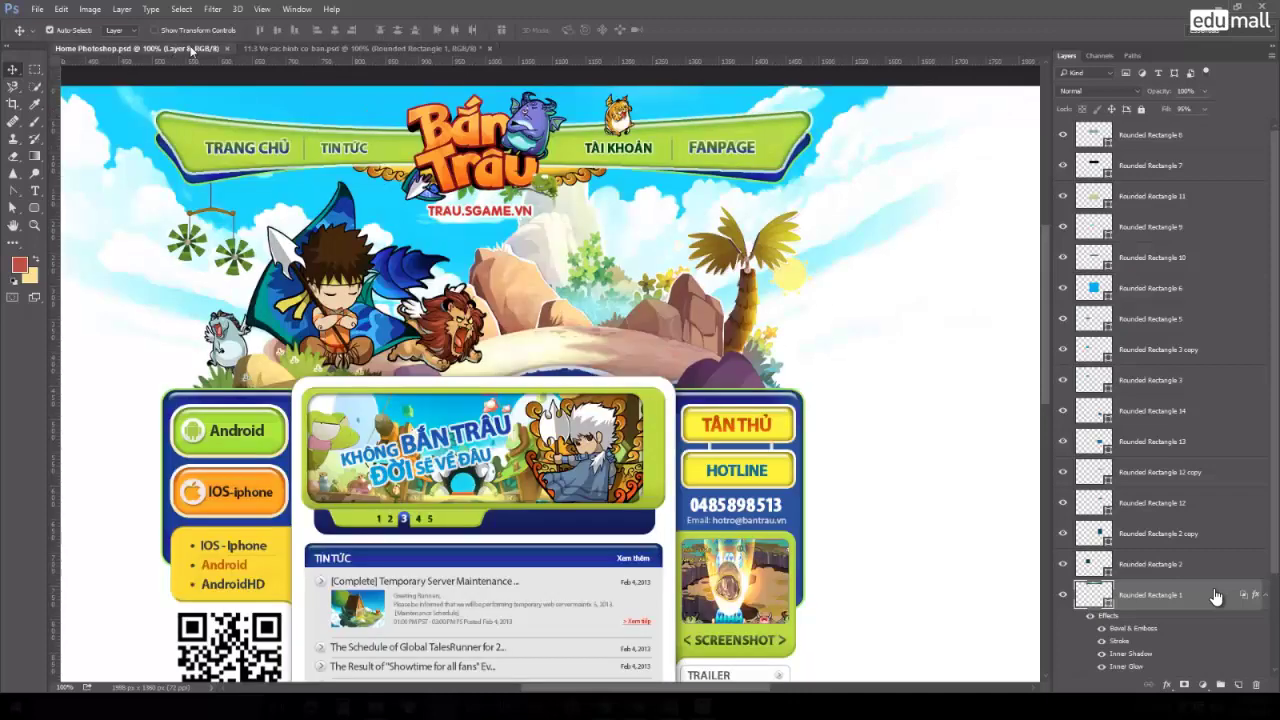
{"action": "scroll", "coordinate": [840, 336], "scroll_direction": "up", "scroll_amount": 2}
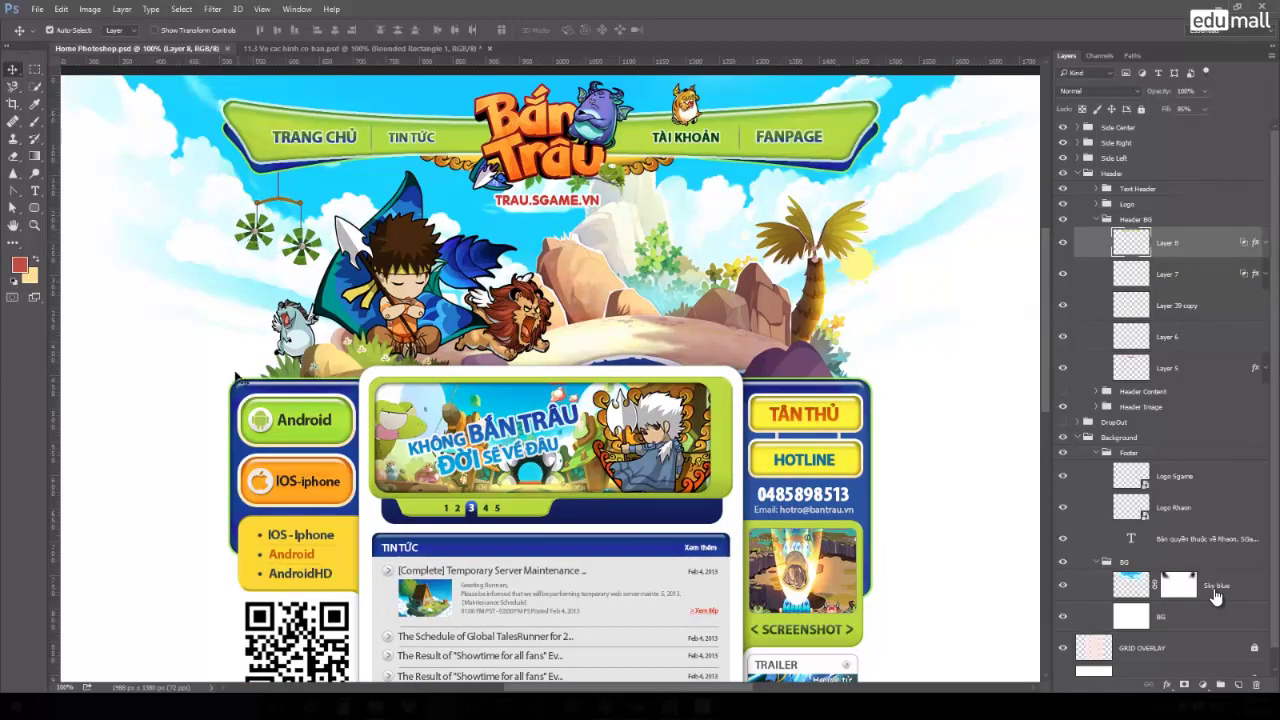
{"action": "left_click", "coordinate": [370, 48]}
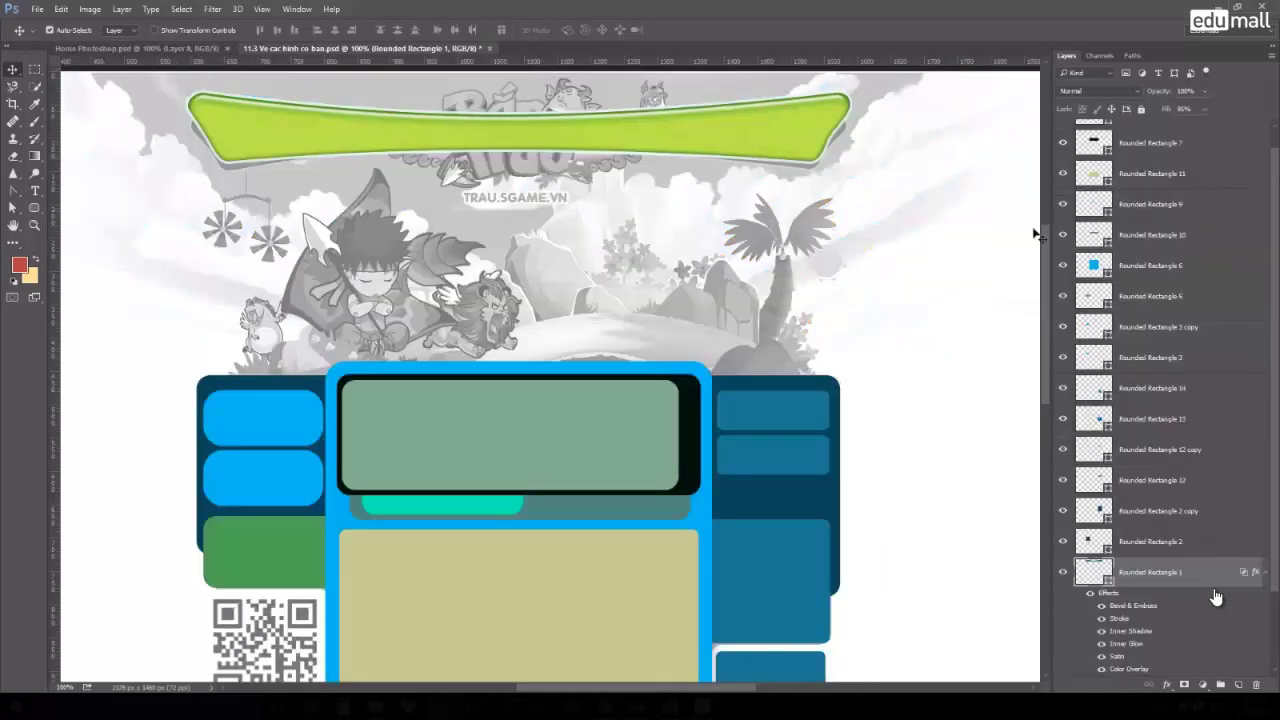
Inspect the banner's Color Overlay colour and cancel the change, keeping it lime.
{"action": "double_click", "coordinate": [1216, 596]}
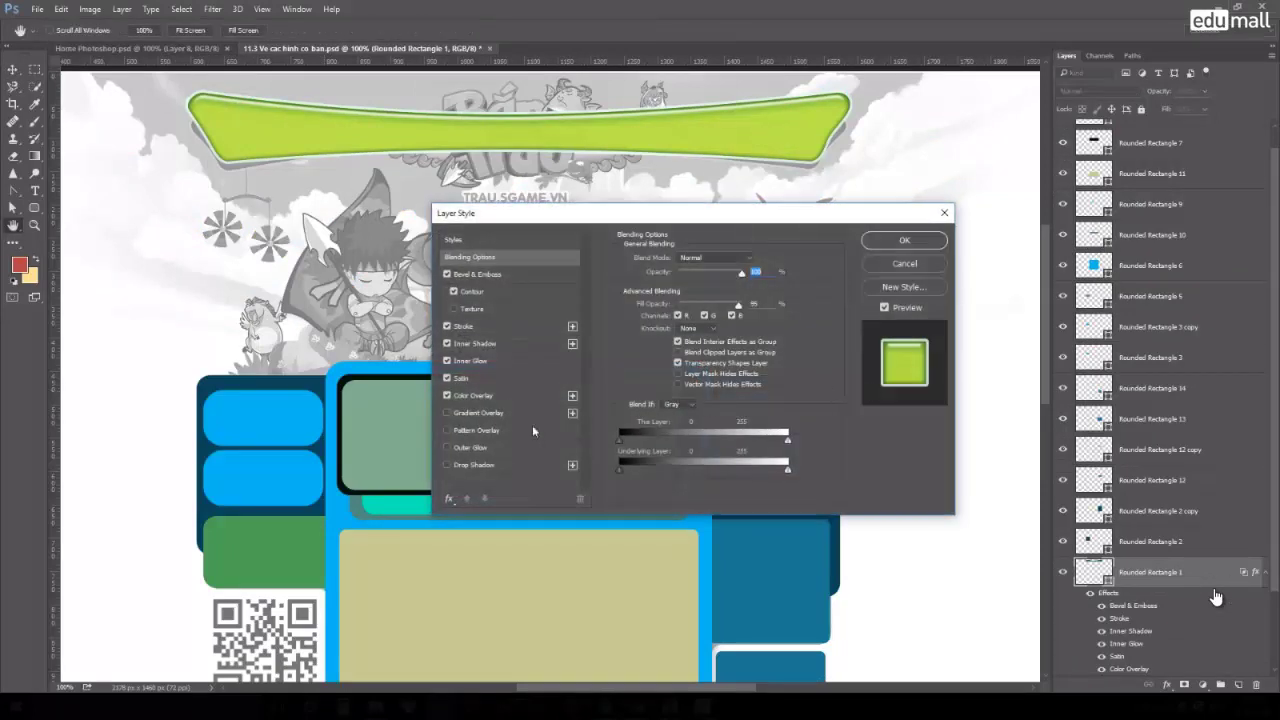
{"action": "left_click", "coordinate": [474, 396]}
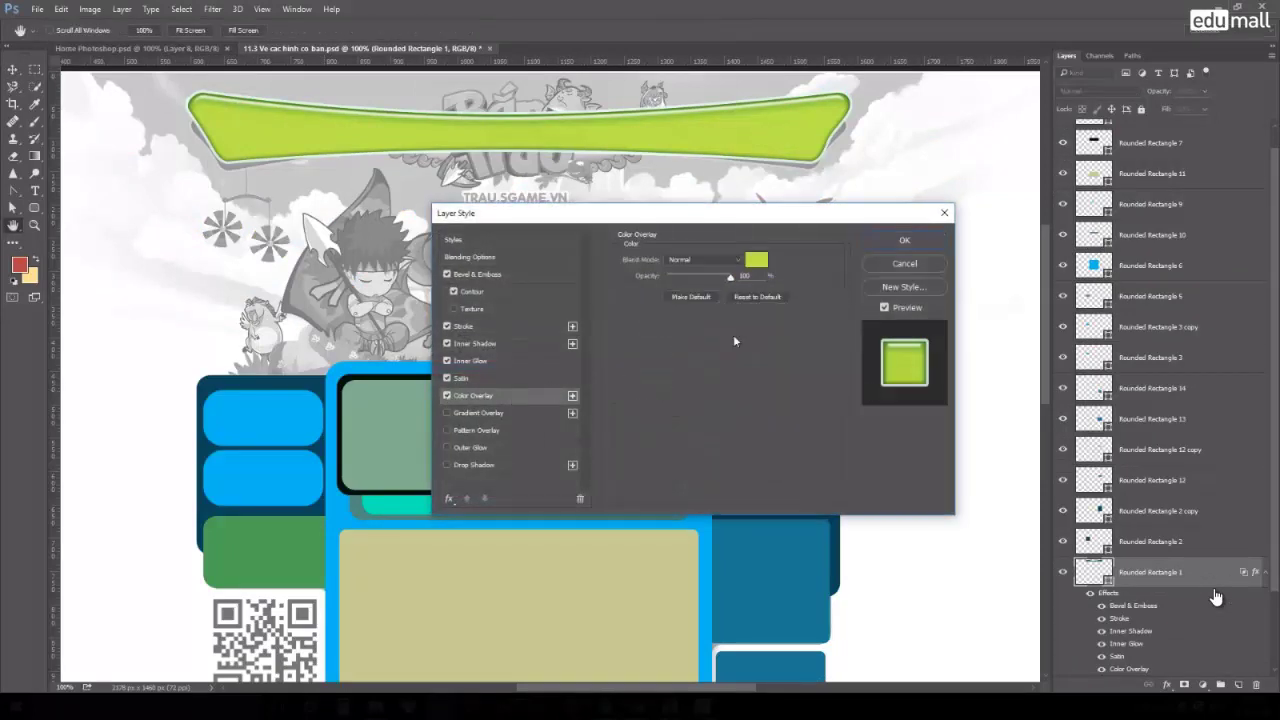
{"action": "left_click", "coordinate": [756, 262]}
{"action": "left_click", "coordinate": [889, 332]}
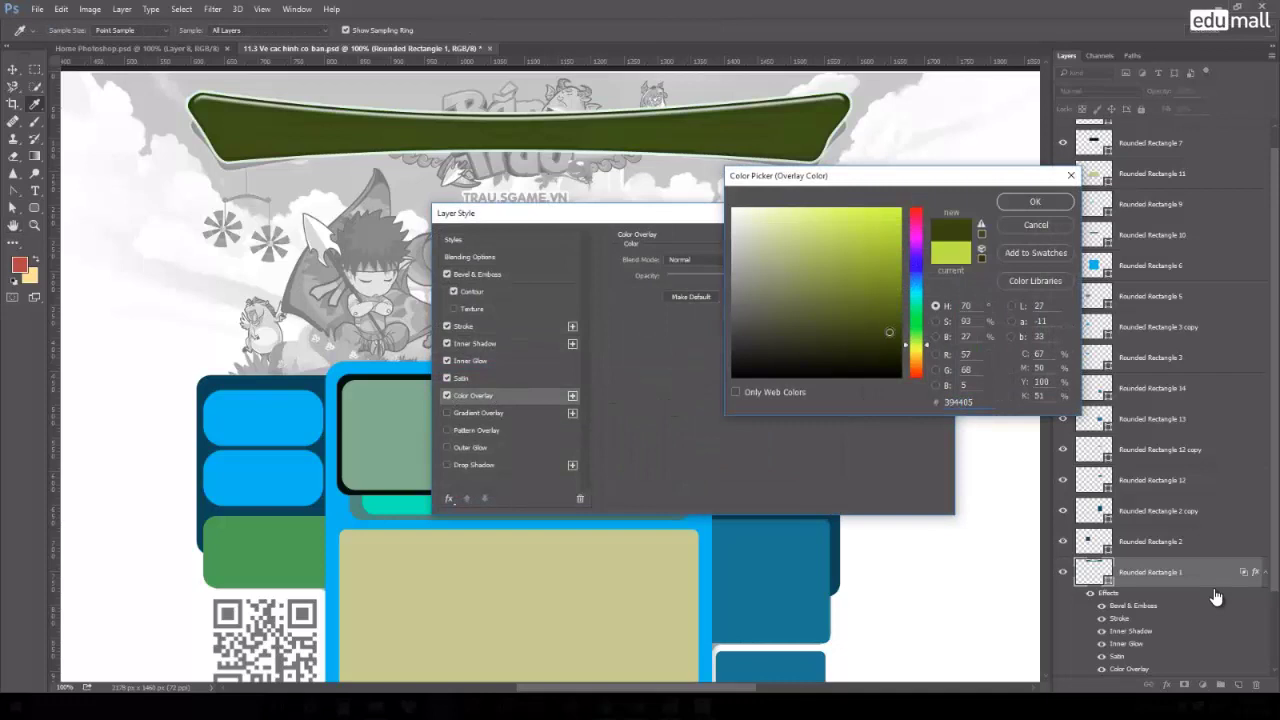
{"action": "left_click", "coordinate": [1025, 228]}
{"action": "left_click", "coordinate": [900, 265]}
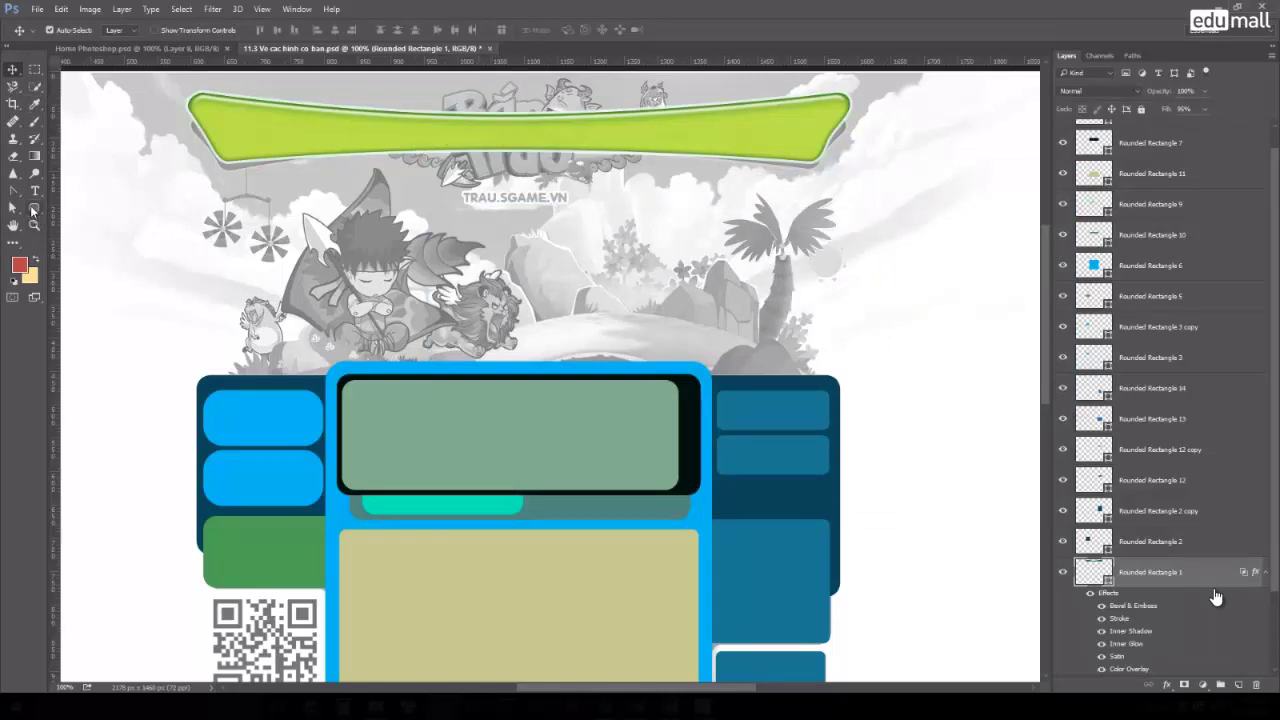
Select the banner's path with Path Selection and switch to the Convert Point Tool.
{"action": "left_click_drag", "start_coordinate": [13, 207], "coordinate": [68, 228]}
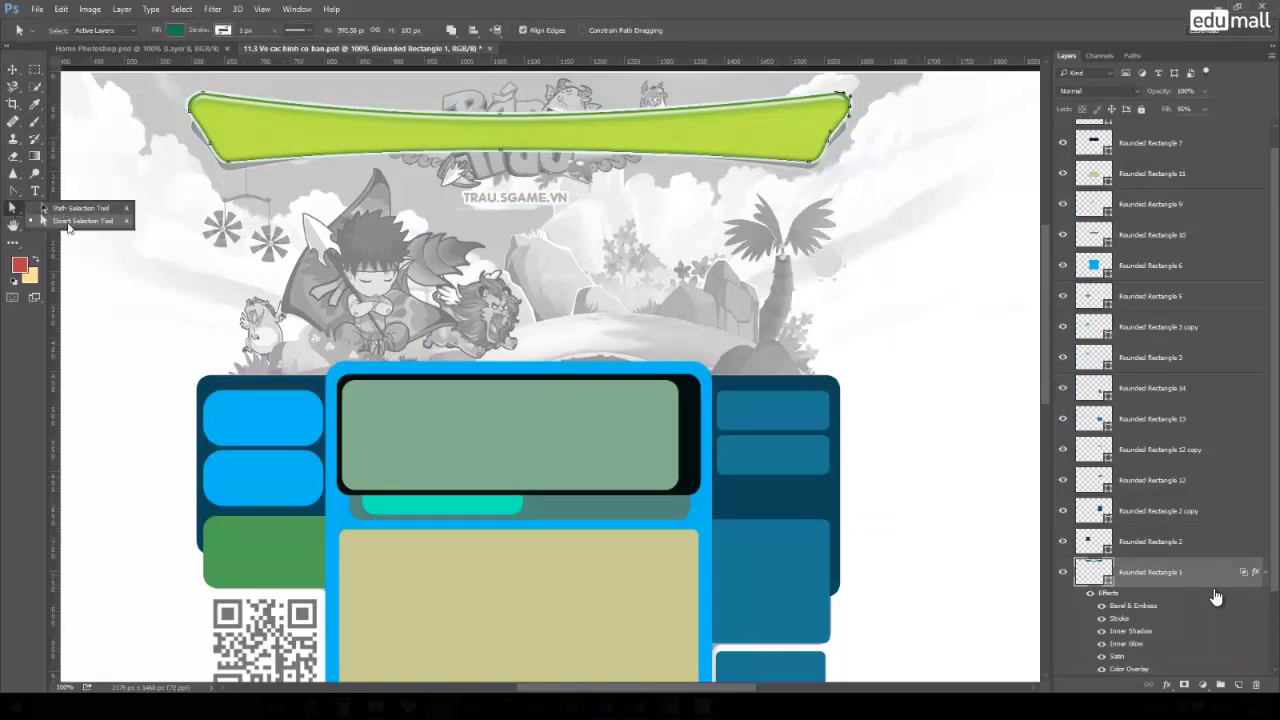
{"action": "left_click_drag", "start_coordinate": [13, 190], "coordinate": [97, 218]}
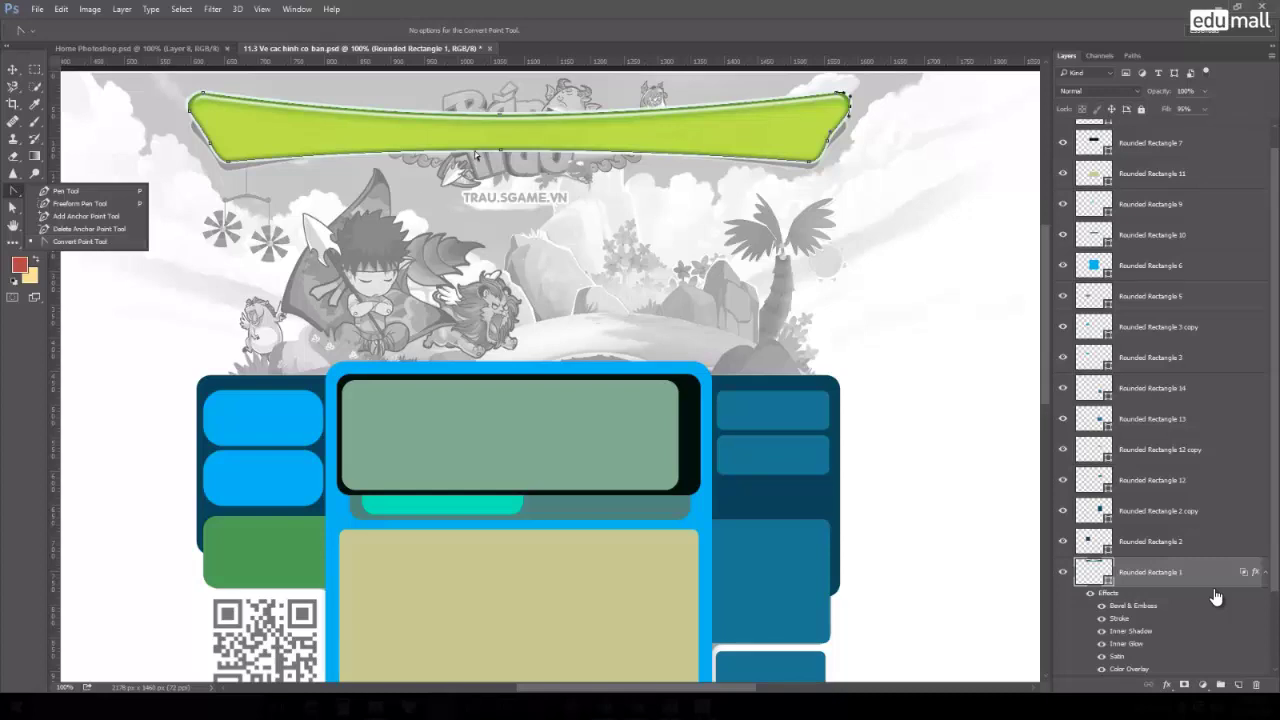
{"action": "left_click", "coordinate": [90, 242]}
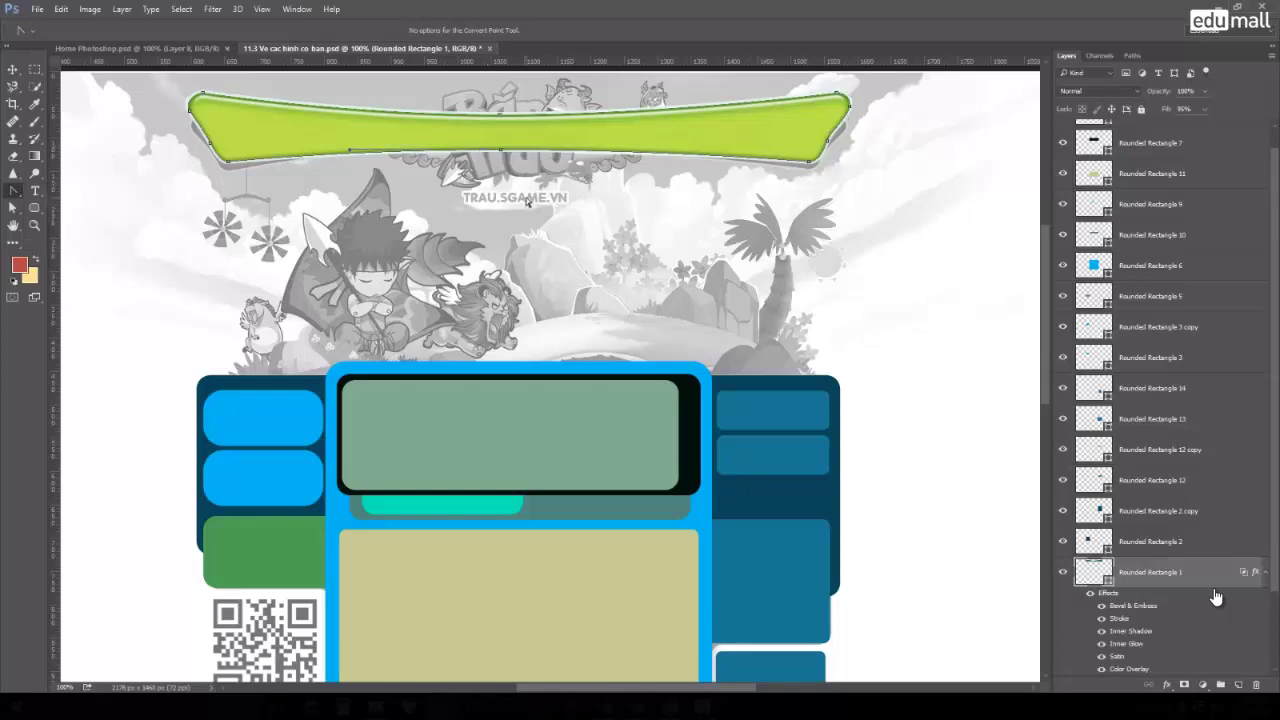
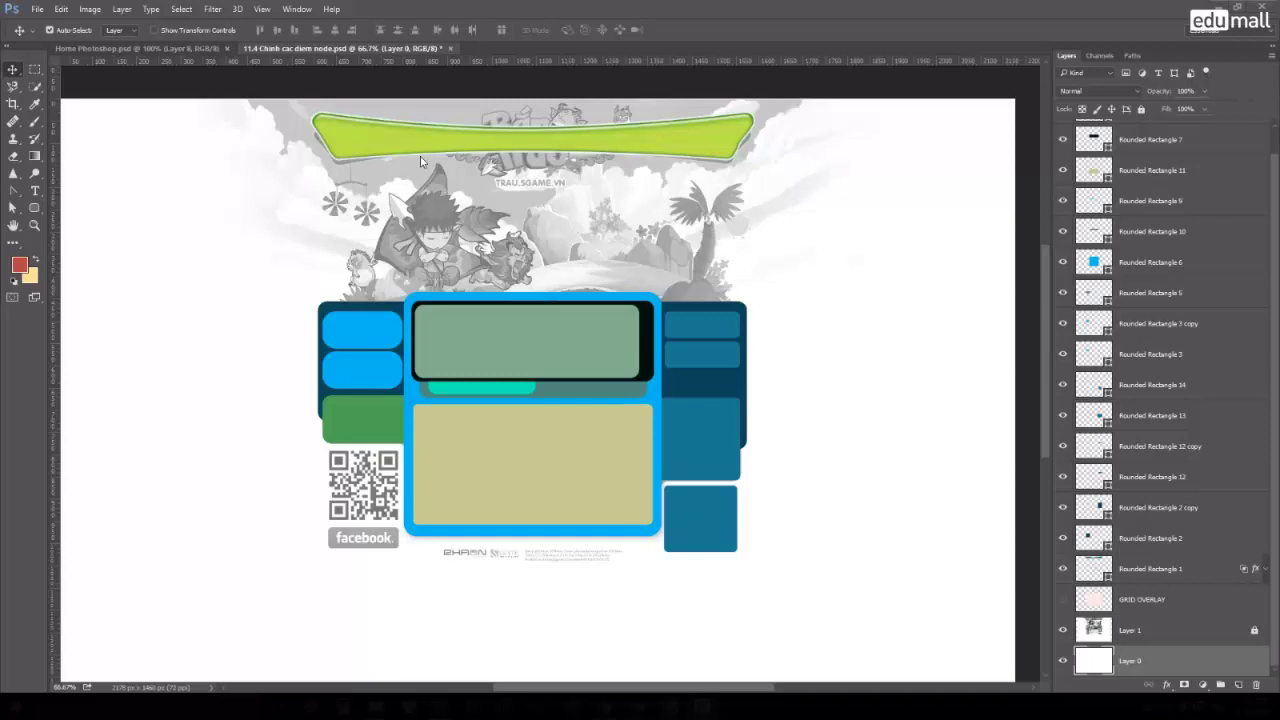
Open MainBG-01.png from Images and drag the sky image into the 11.4 layout as a new layer.
{"action": "key", "text": "ctrl+o"}
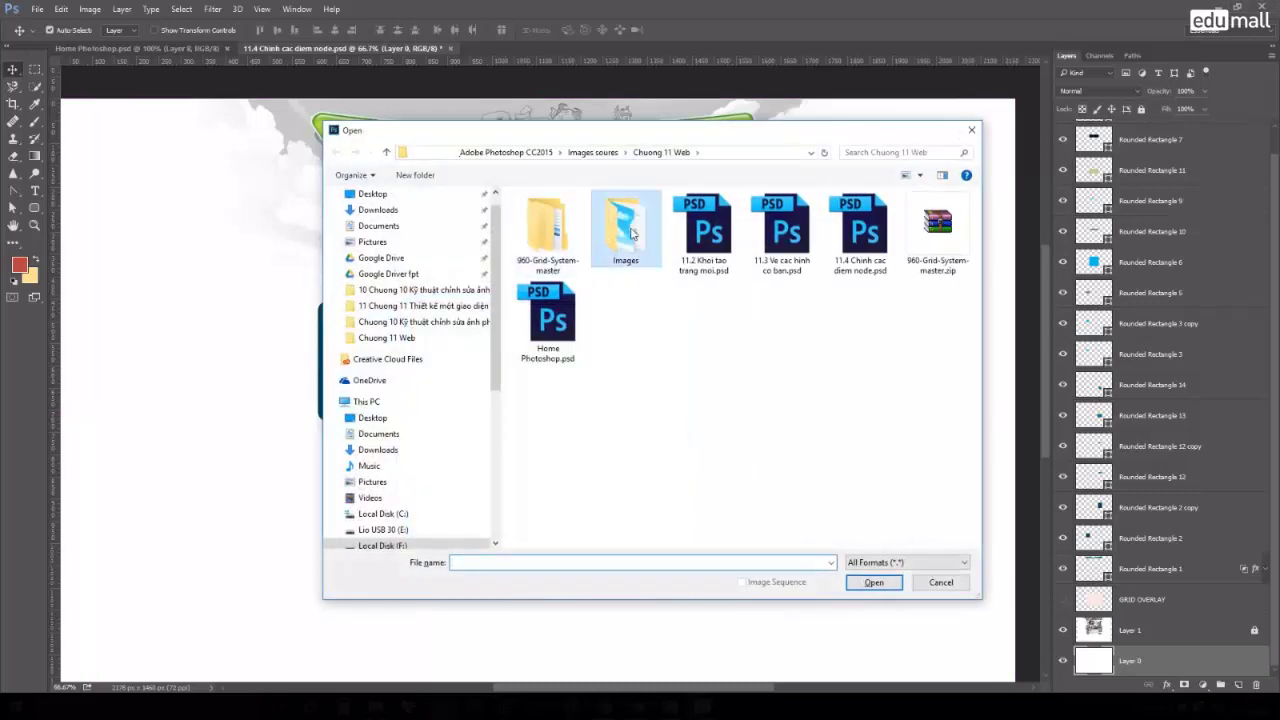
{"action": "double_click", "coordinate": [622, 228]}
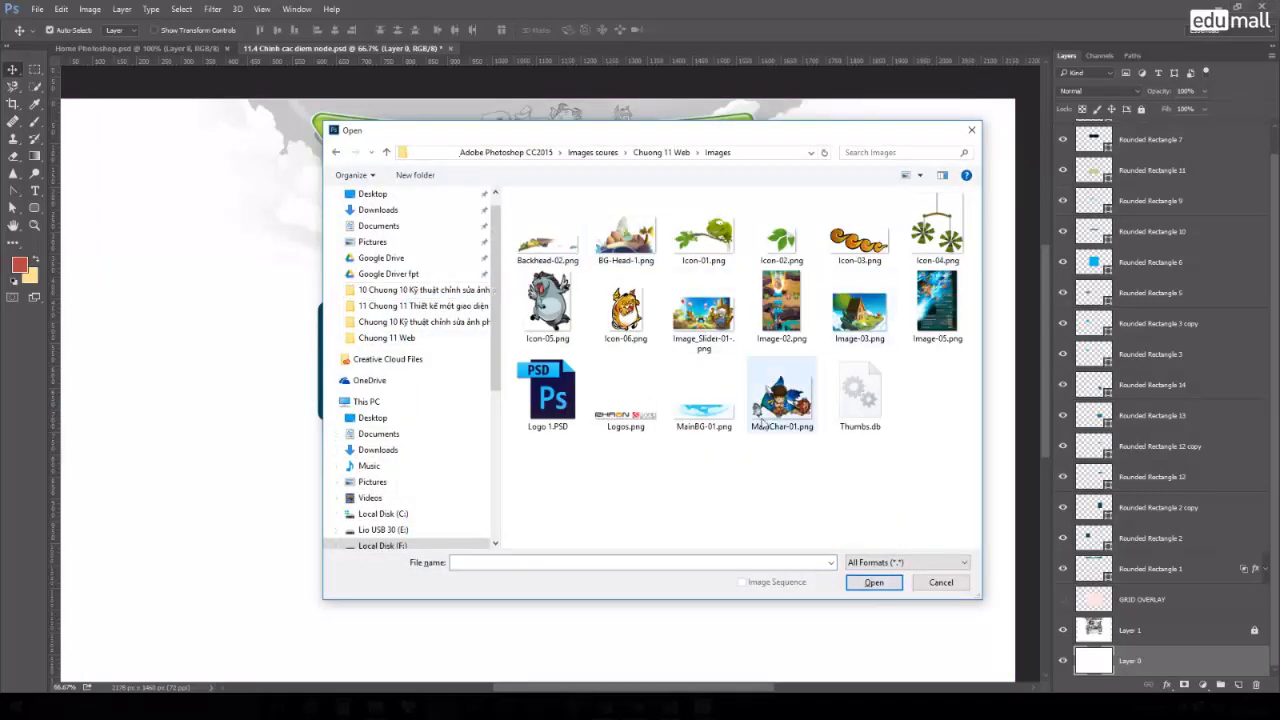
{"action": "mouse_move", "coordinate": [704, 398]}
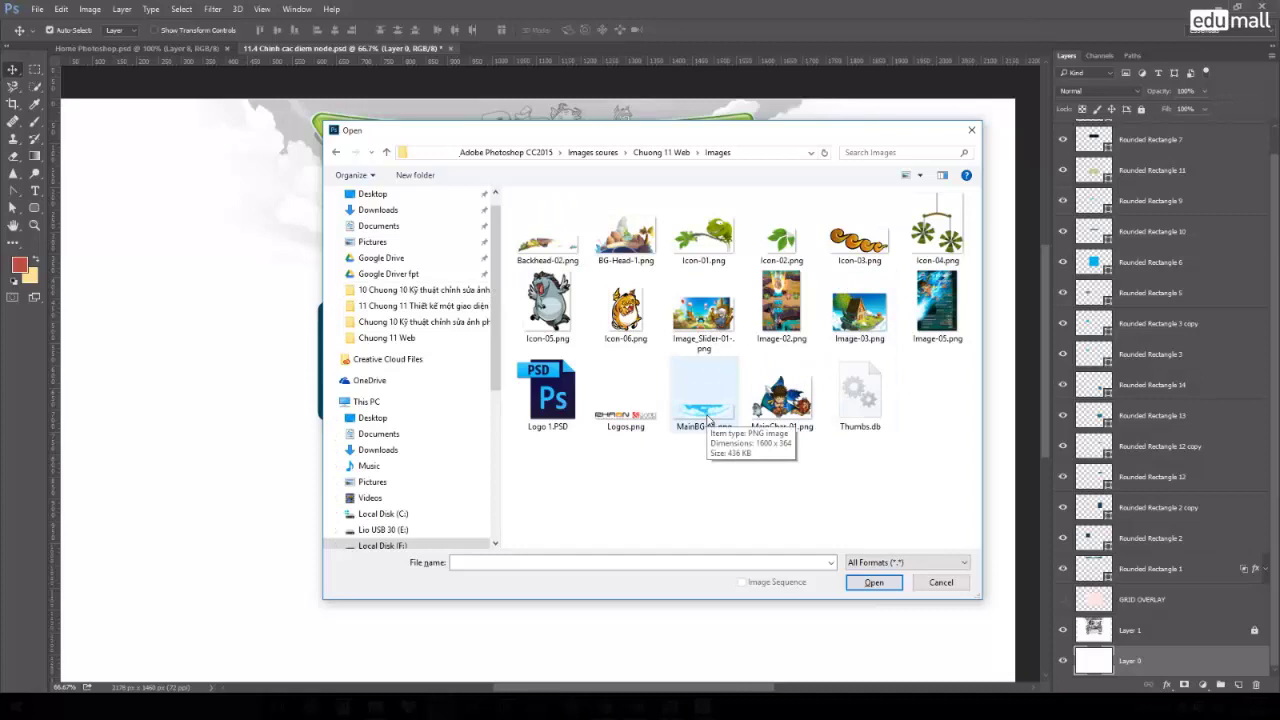
{"action": "double_click", "coordinate": [707, 418]}
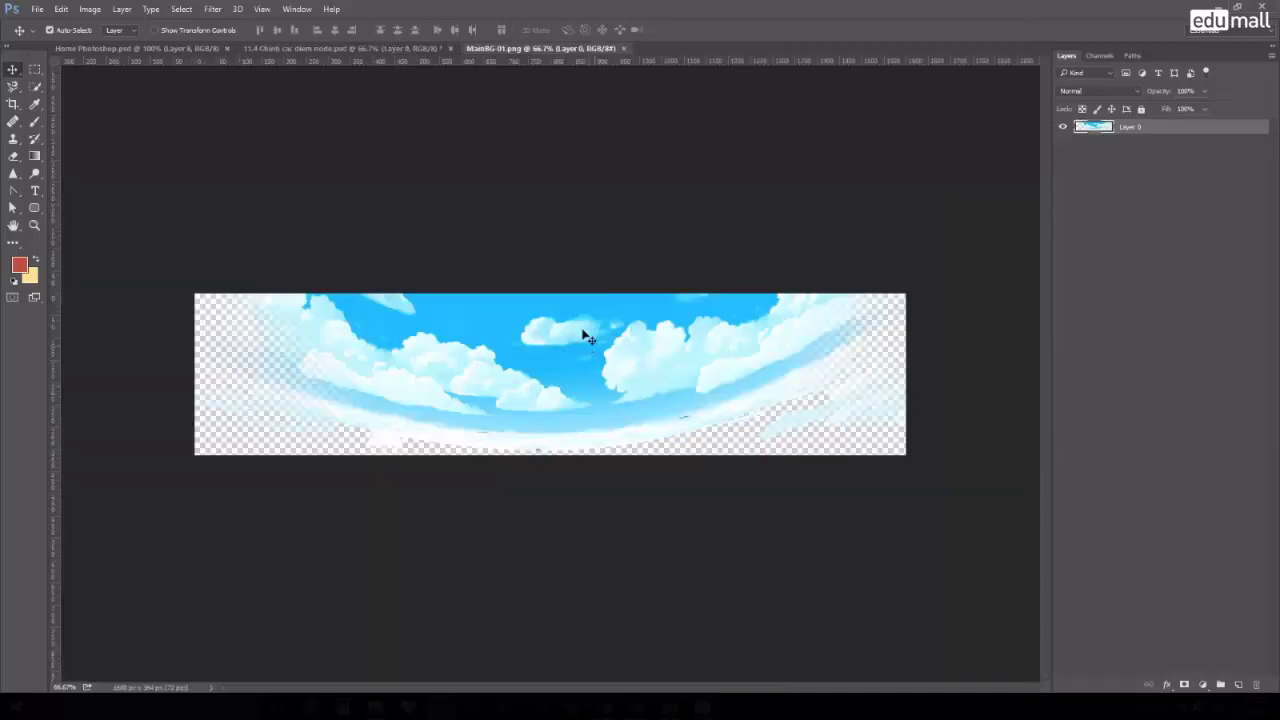
{"action": "left_click_drag", "start_coordinate": [585, 331], "coordinate": [313, 52]}
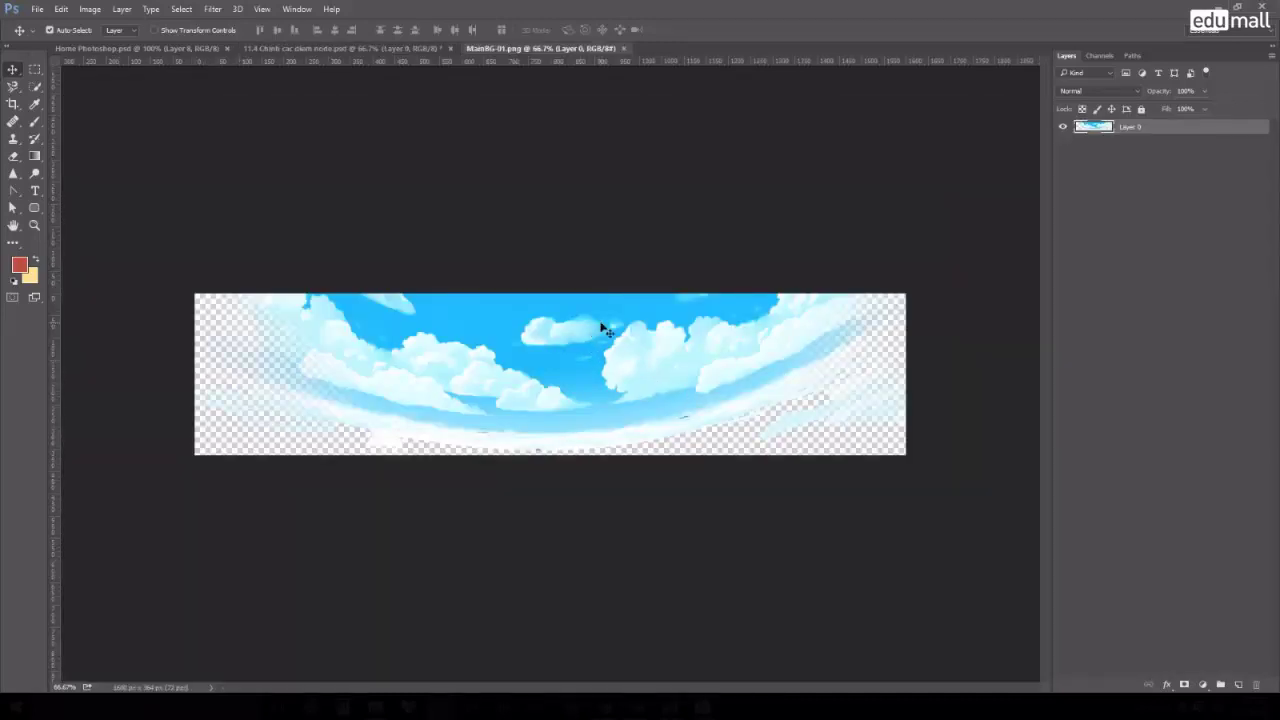
{"action": "left_click", "coordinate": [313, 52]}
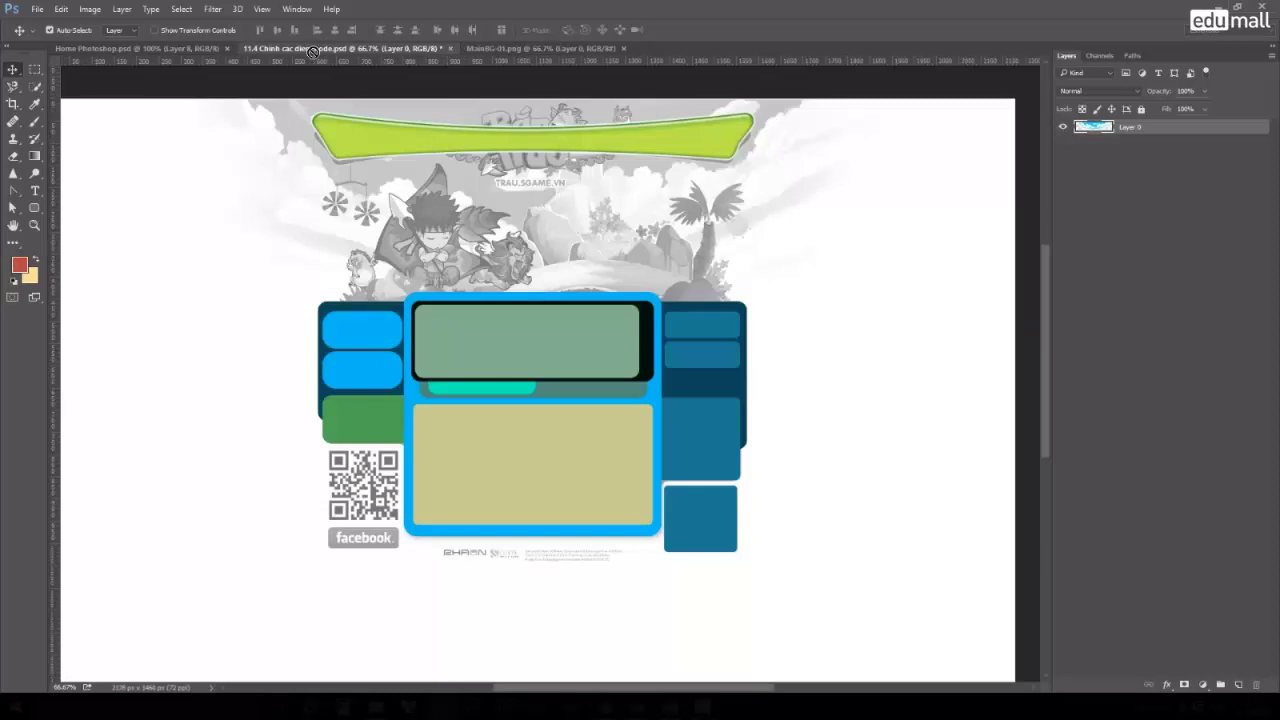
{"action": "left_click_drag", "start_coordinate": [313, 52], "coordinate": [466, 217]}
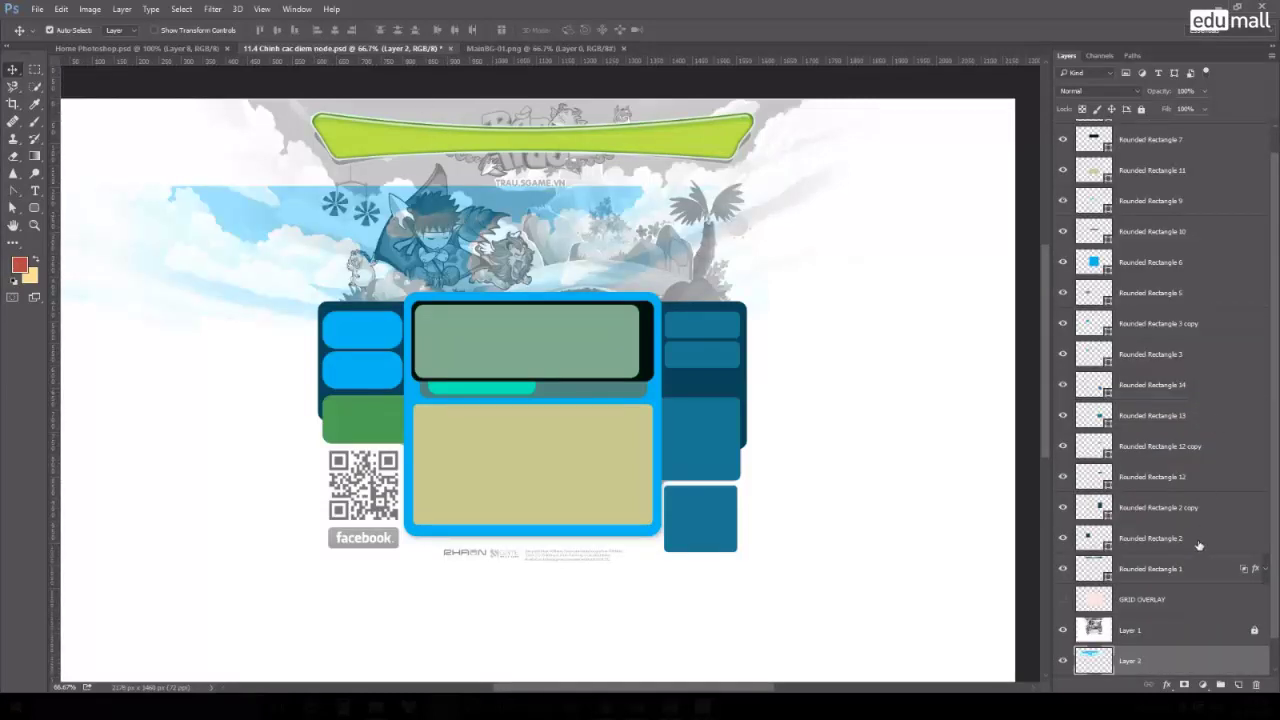
Stack the sky layer above Layer 1 and move it to the page top behind the banner.
{"action": "scroll", "coordinate": [1190, 610], "scroll_direction": "down", "scroll_amount": 1}
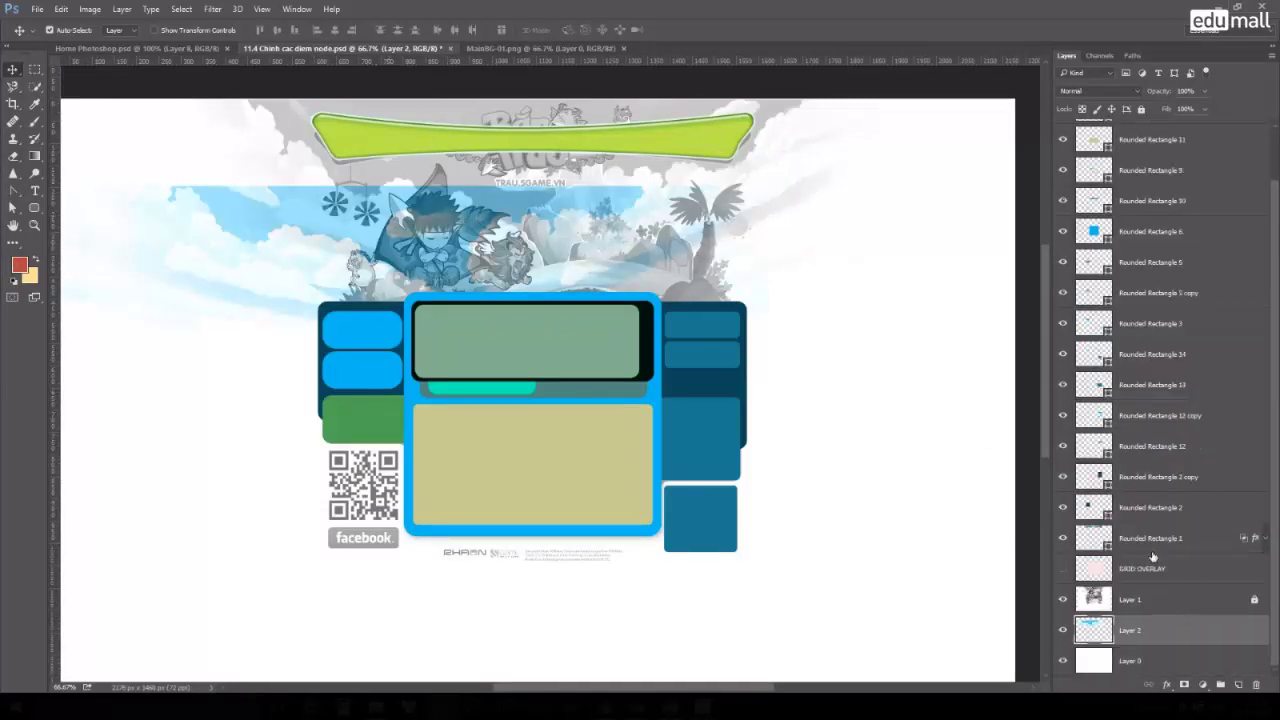
{"action": "left_click_drag", "start_coordinate": [1178, 606], "coordinate": [1180, 645]}
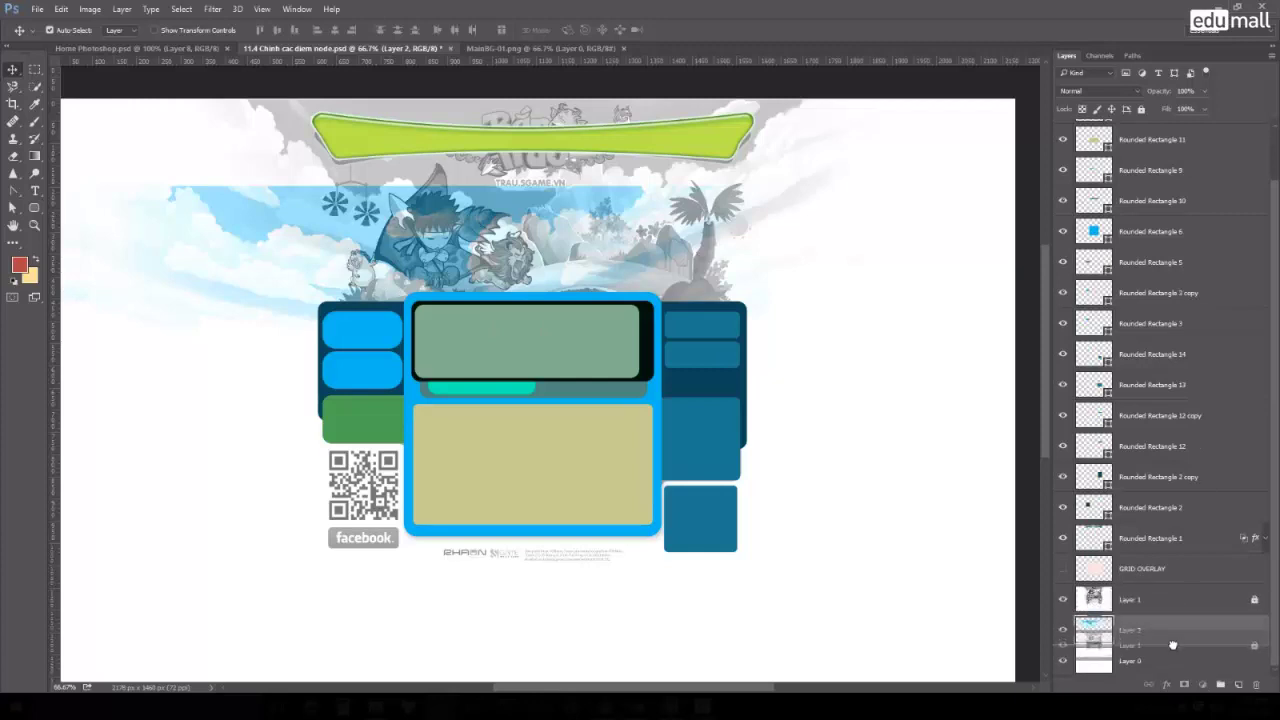
{"action": "left_click_drag", "start_coordinate": [503, 256], "coordinate": [604, 153]}
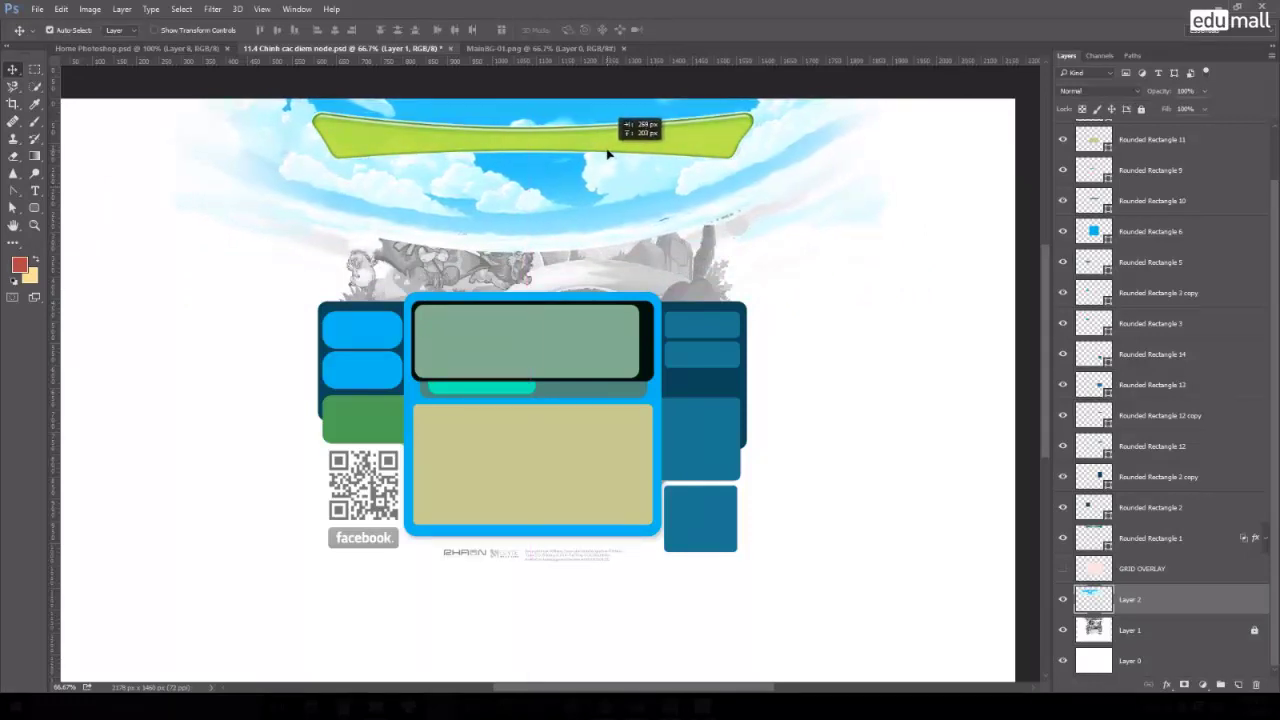
{"action": "left_click_drag", "start_coordinate": [604, 153], "coordinate": [606, 150]}
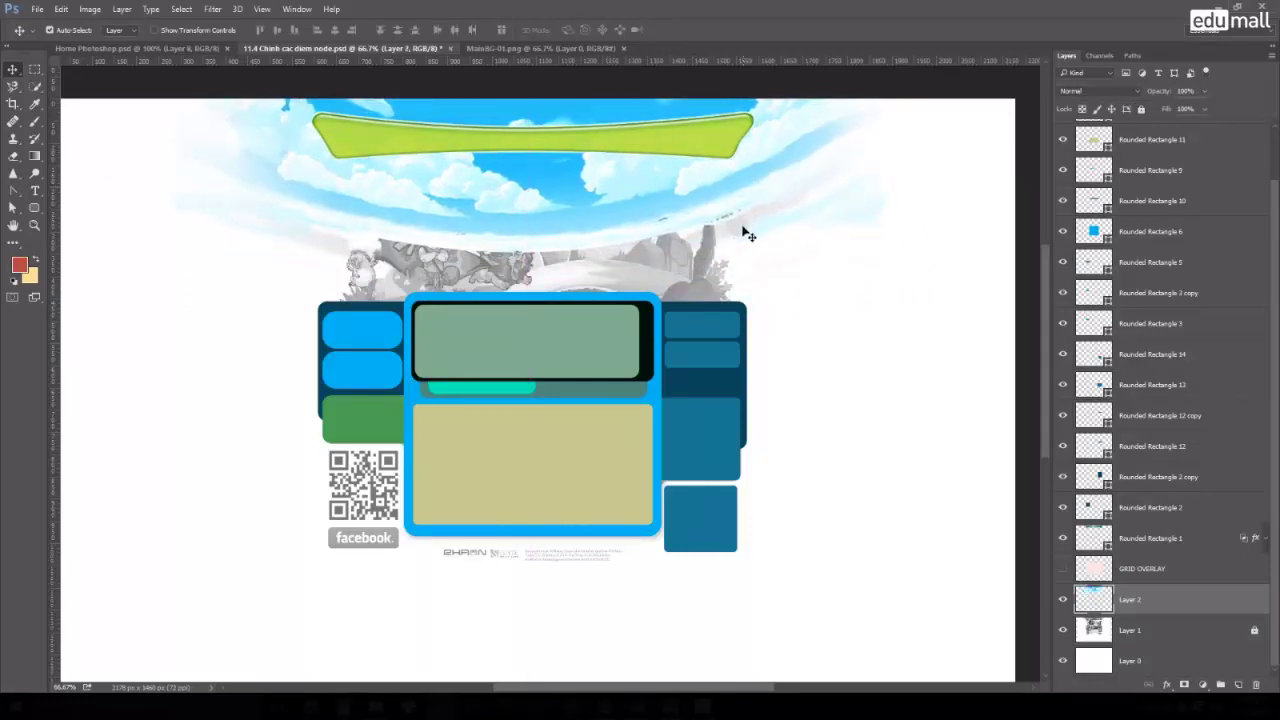
{"action": "key", "text": "ctrl+o"}
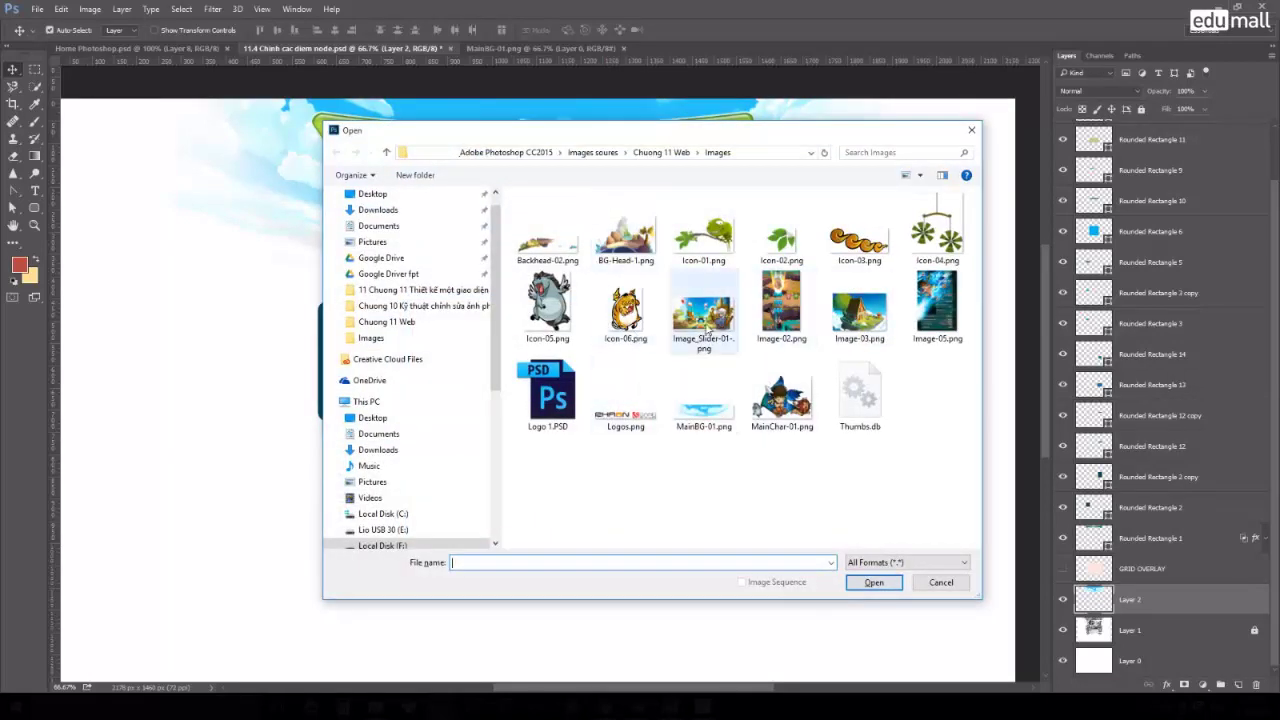
Copy the Bán Trâu logo from Logo 1.PSD into the layout, raise it, and centre it on the banner.
{"action": "double_click", "coordinate": [550, 393]}
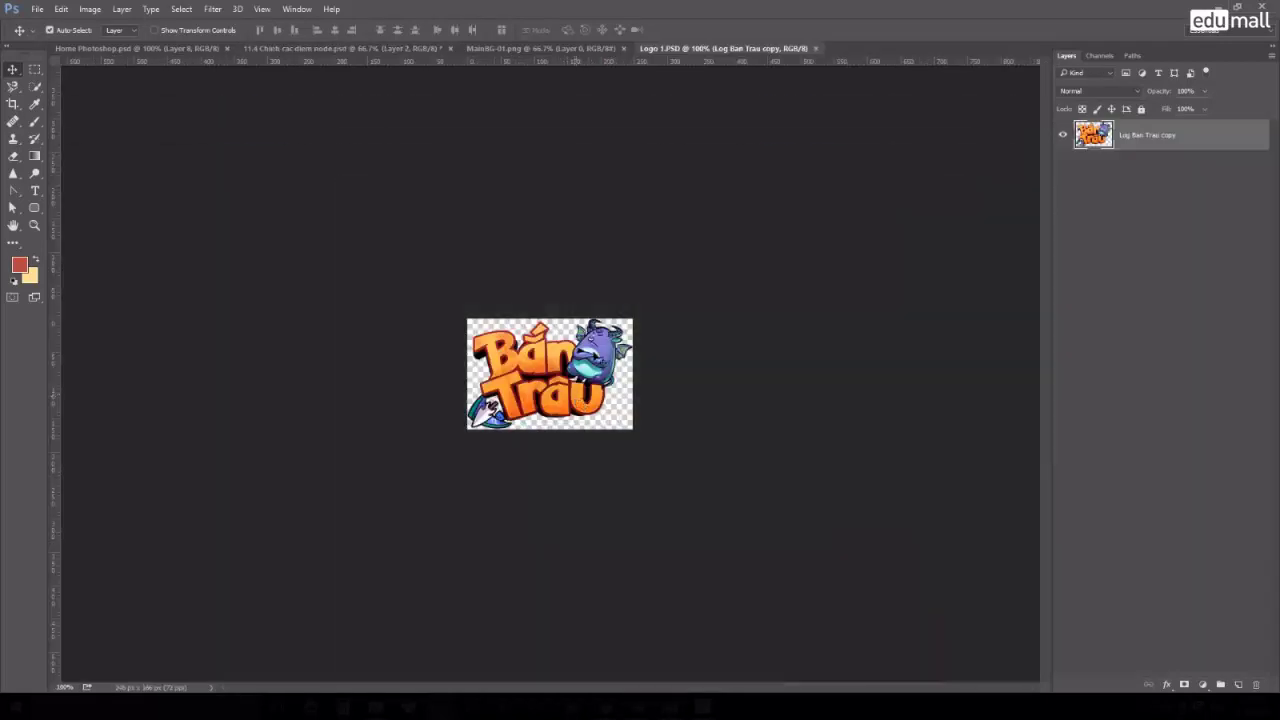
{"action": "left_click_drag", "start_coordinate": [546, 369], "coordinate": [545, 155]}
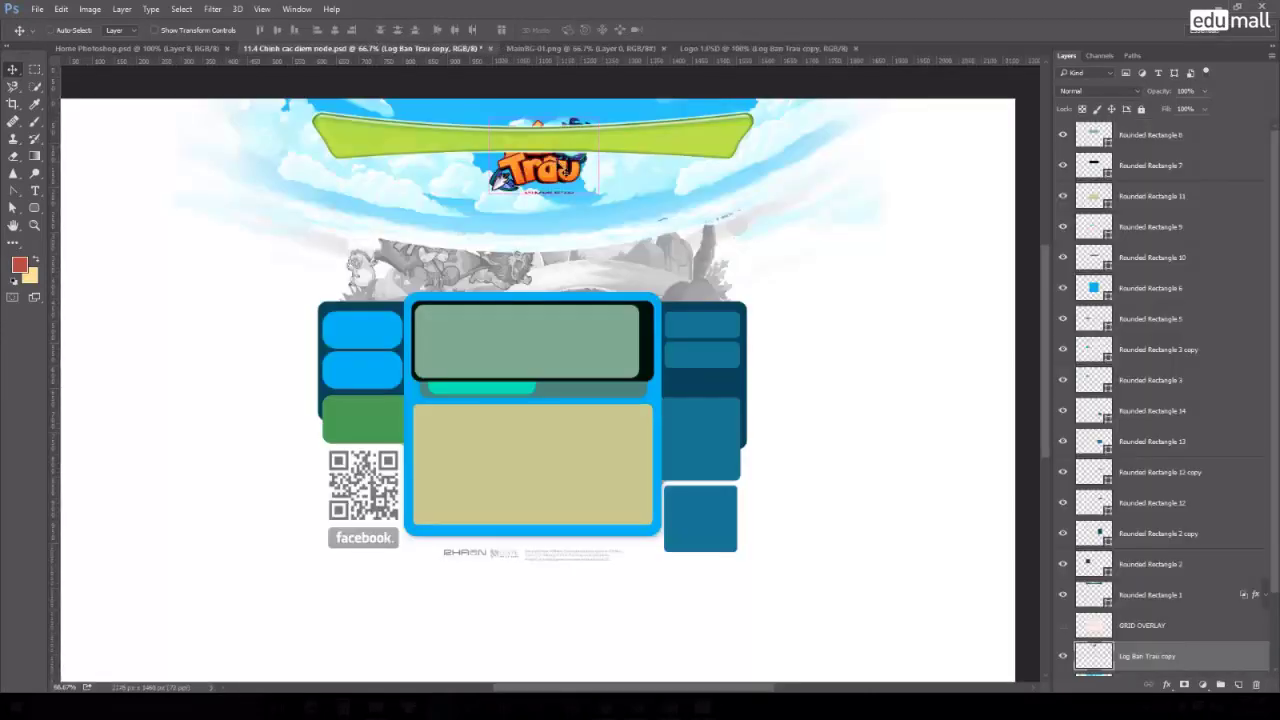
{"action": "key", "text": "ctrl+bracketright"}
{"action": "key", "text": "ctrl+bracketright"}
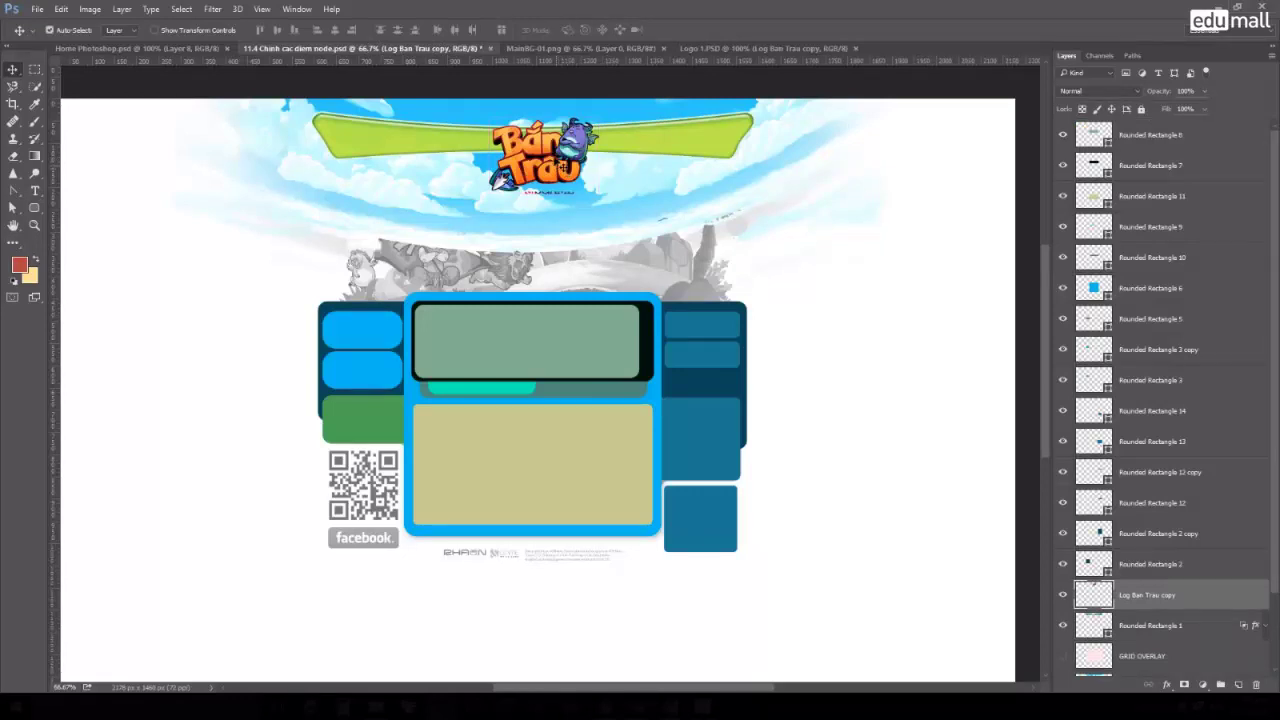
{"action": "left_click_drag", "start_coordinate": [568, 160], "coordinate": [563, 128]}
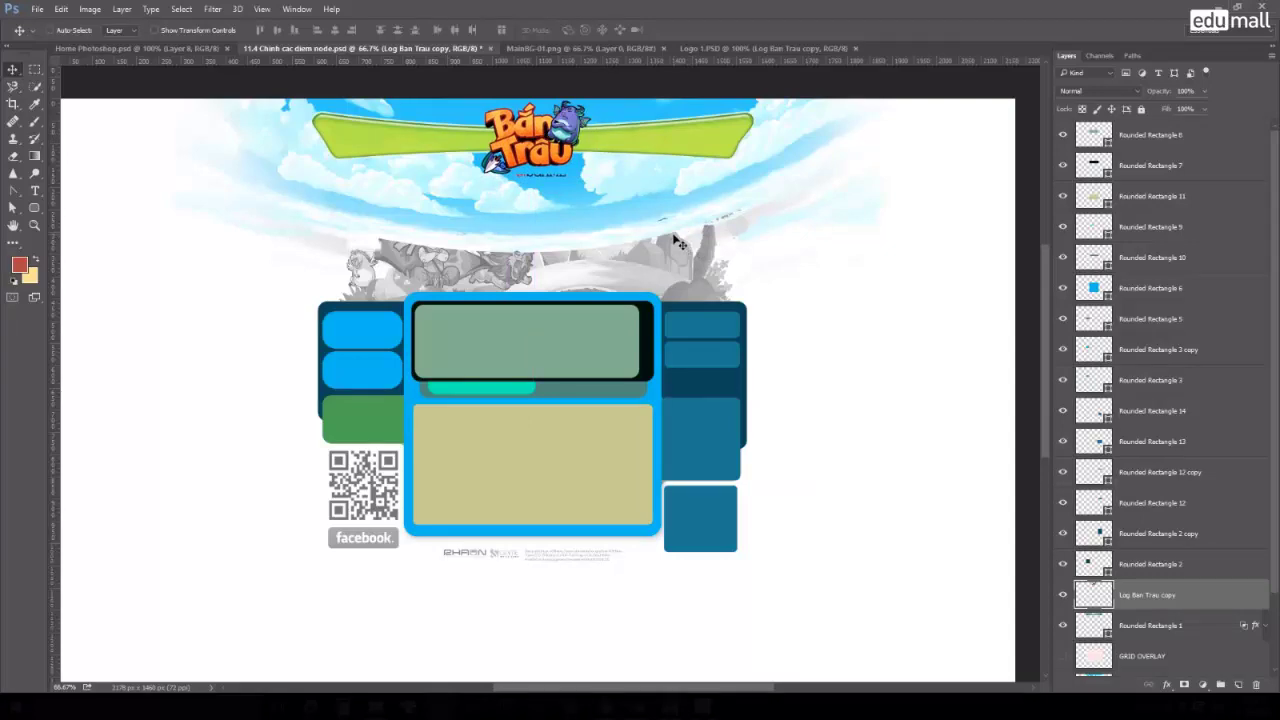
{"action": "key", "text": "ctrl+o"}
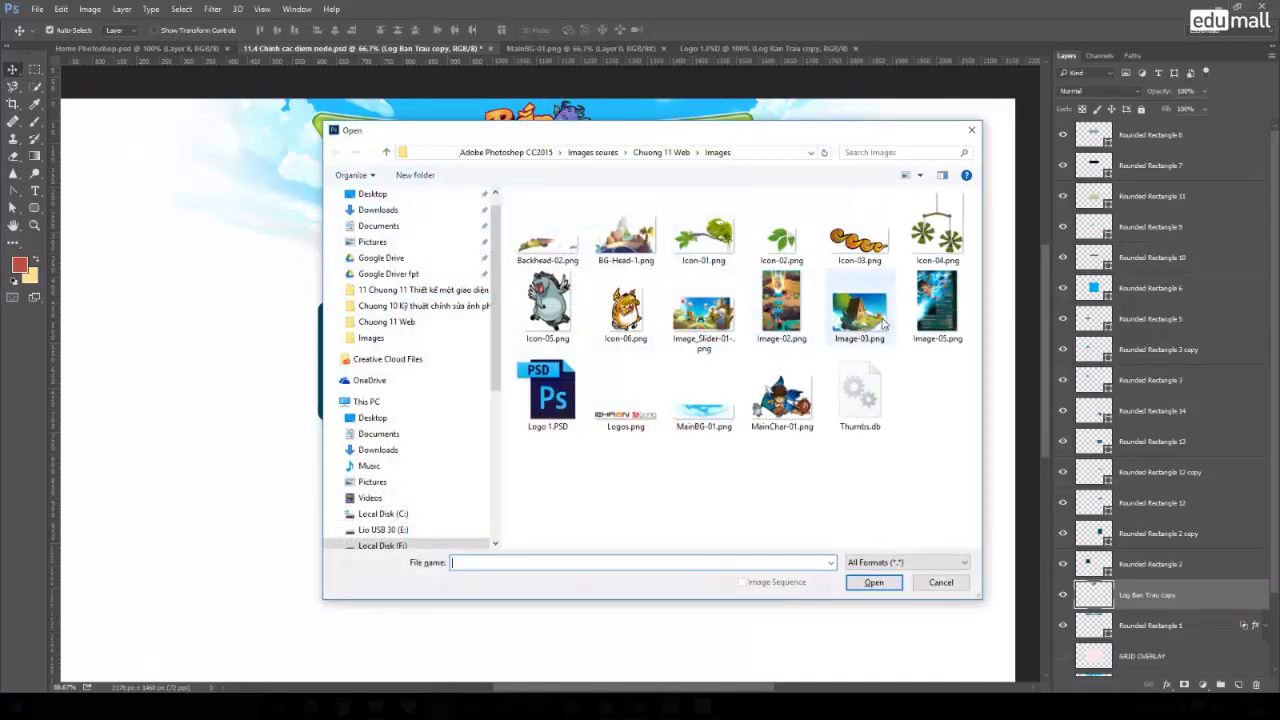
Open MainChar-01.png and place the character art in the 11.4 layout just below the logo.
{"action": "left_click", "coordinate": [782, 398]}
{"action": "key", "text": "Return"}
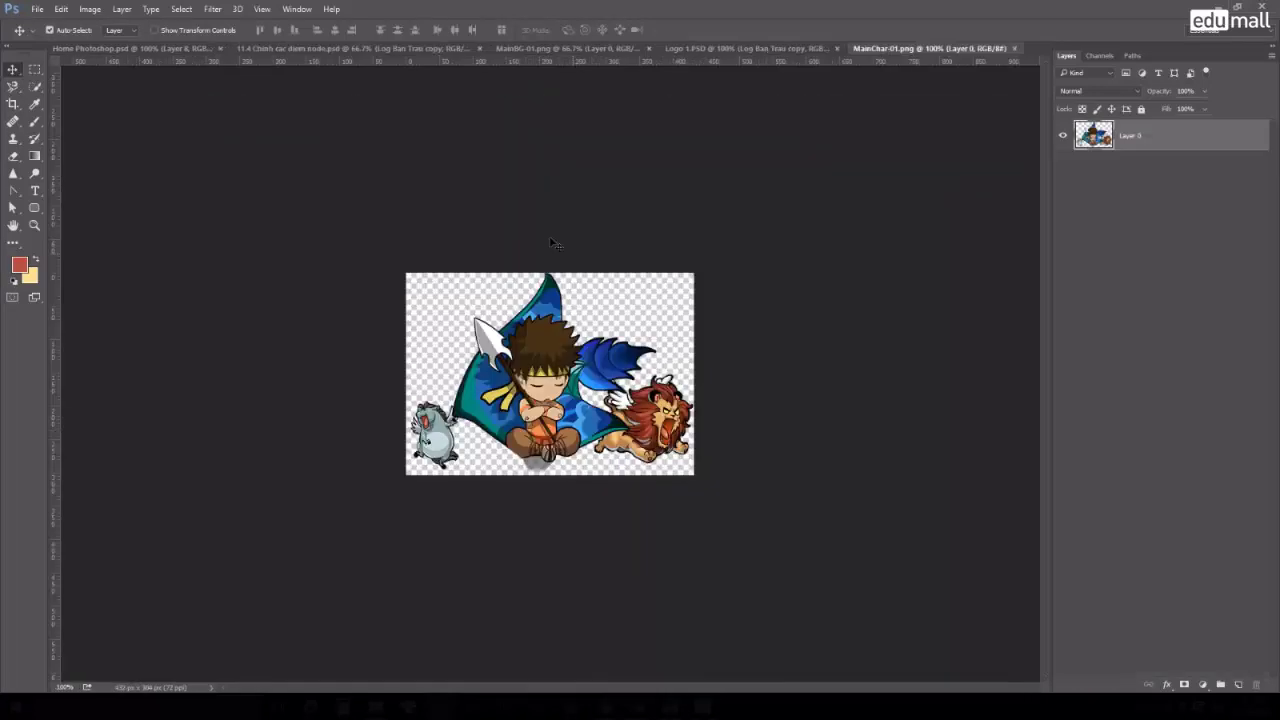
{"action": "mouse_move", "coordinate": [550, 372]}
{"action": "left_mouse_down"}
{"action": "mouse_move", "coordinate": [282, 62]}
{"action": "mouse_move", "coordinate": [440, 165]}
{"action": "mouse_move", "coordinate": [442, 186]}
{"action": "left_mouse_up"}
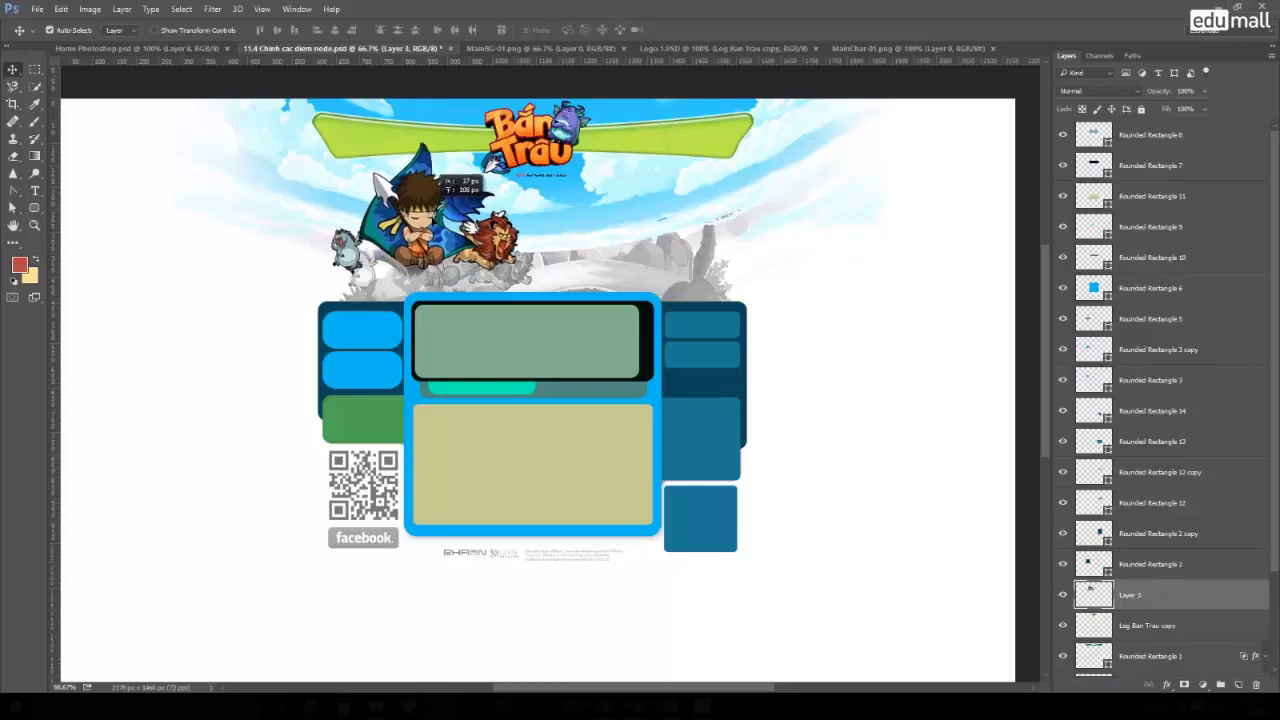
{"action": "left_click_drag", "start_coordinate": [440, 190], "coordinate": [455, 197]}
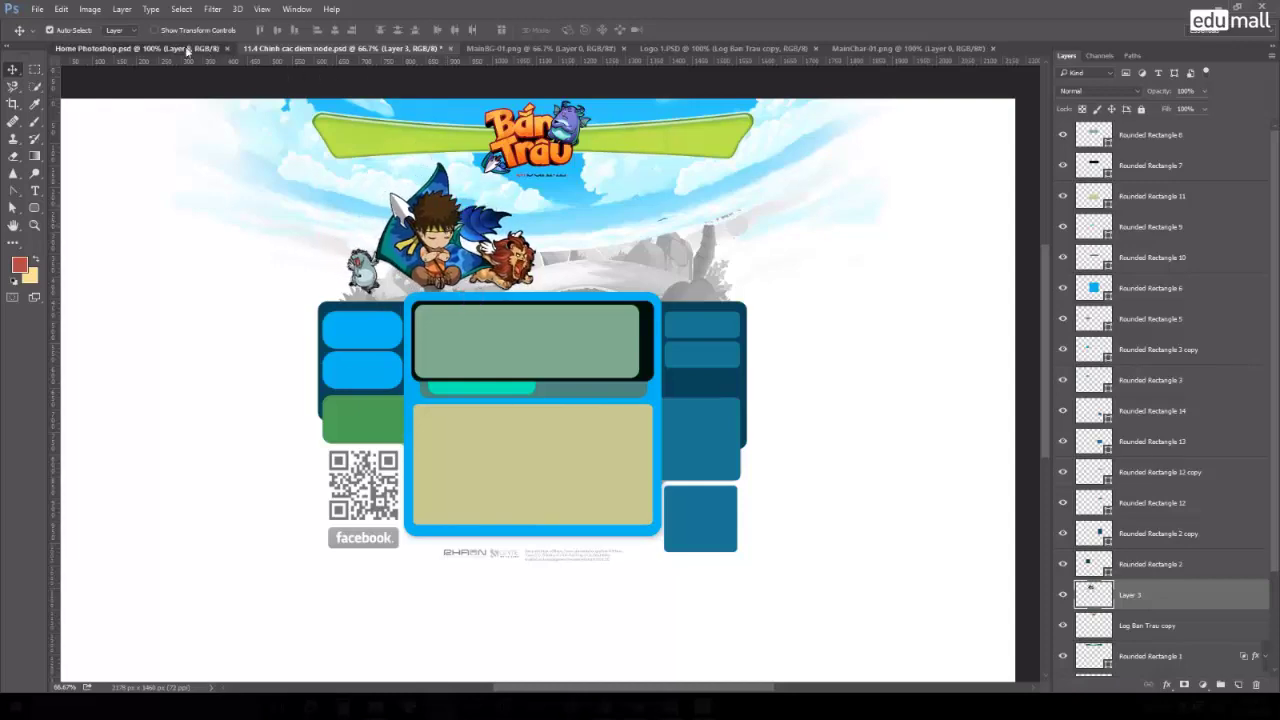
Compare the layout against the zoomed-out Home Photoshop.psd reference, then return to 11.4.
{"action": "left_click", "coordinate": [140, 48]}
{"action": "scroll", "coordinate": [585, 430], "scroll_direction": "up", "scroll_amount": 2}
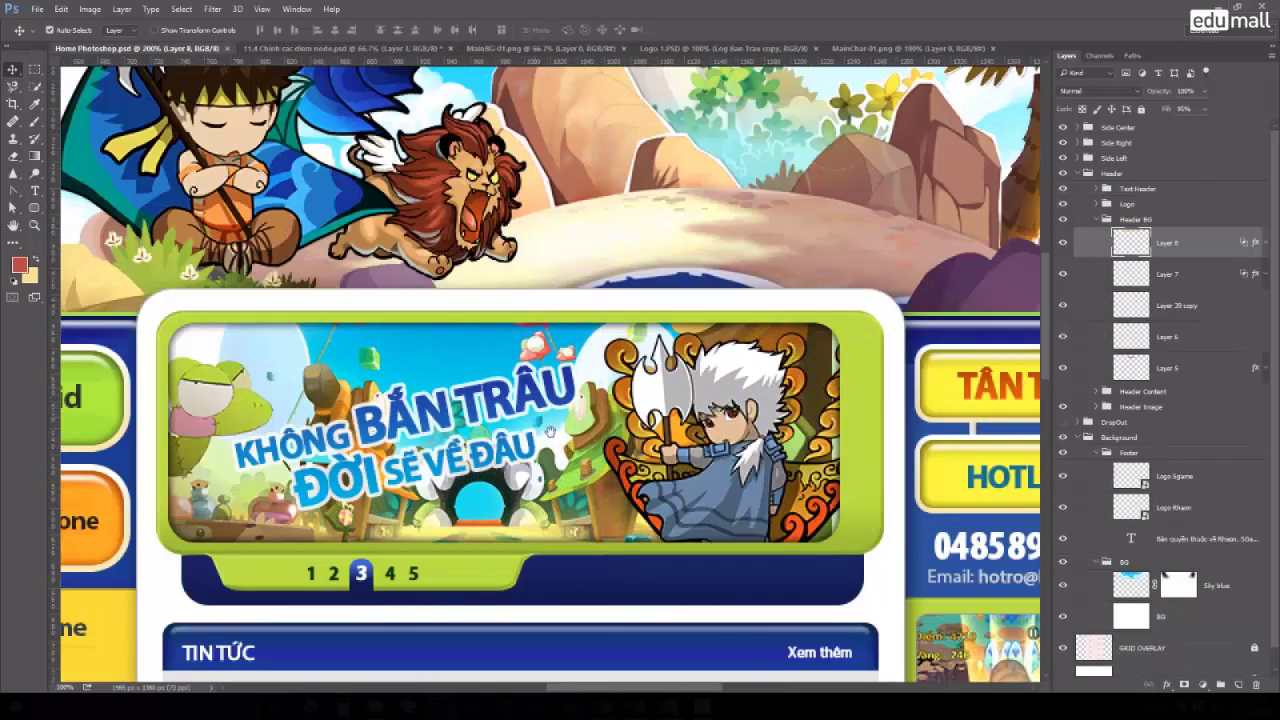
{"action": "key", "text": "ctrl+minus"}
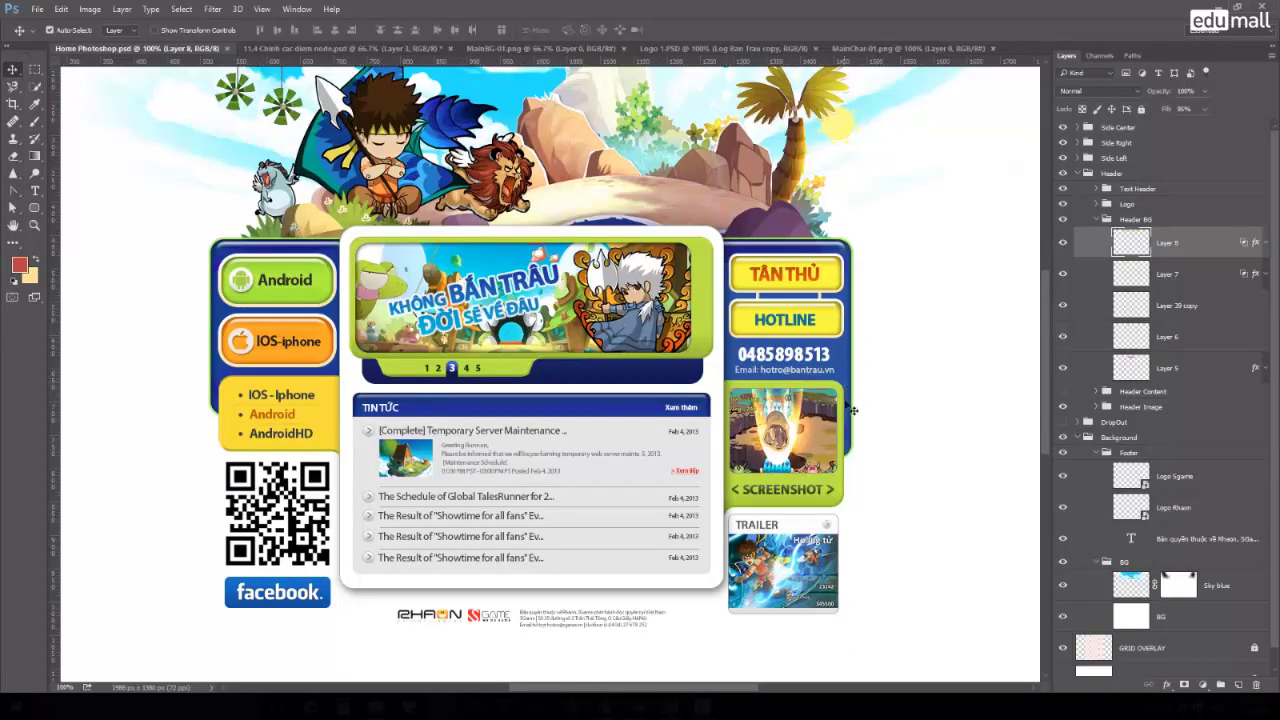
{"action": "left_click", "coordinate": [400, 48]}
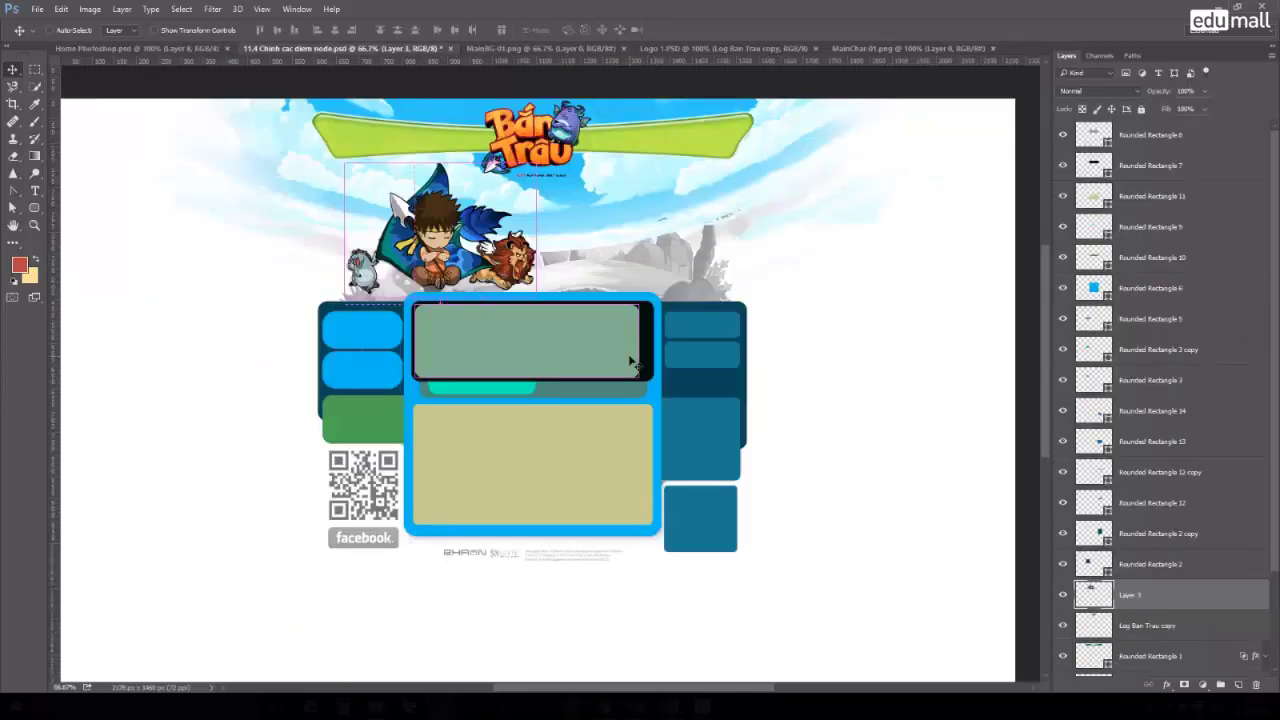
{"action": "key", "text": "ctrl+o"}
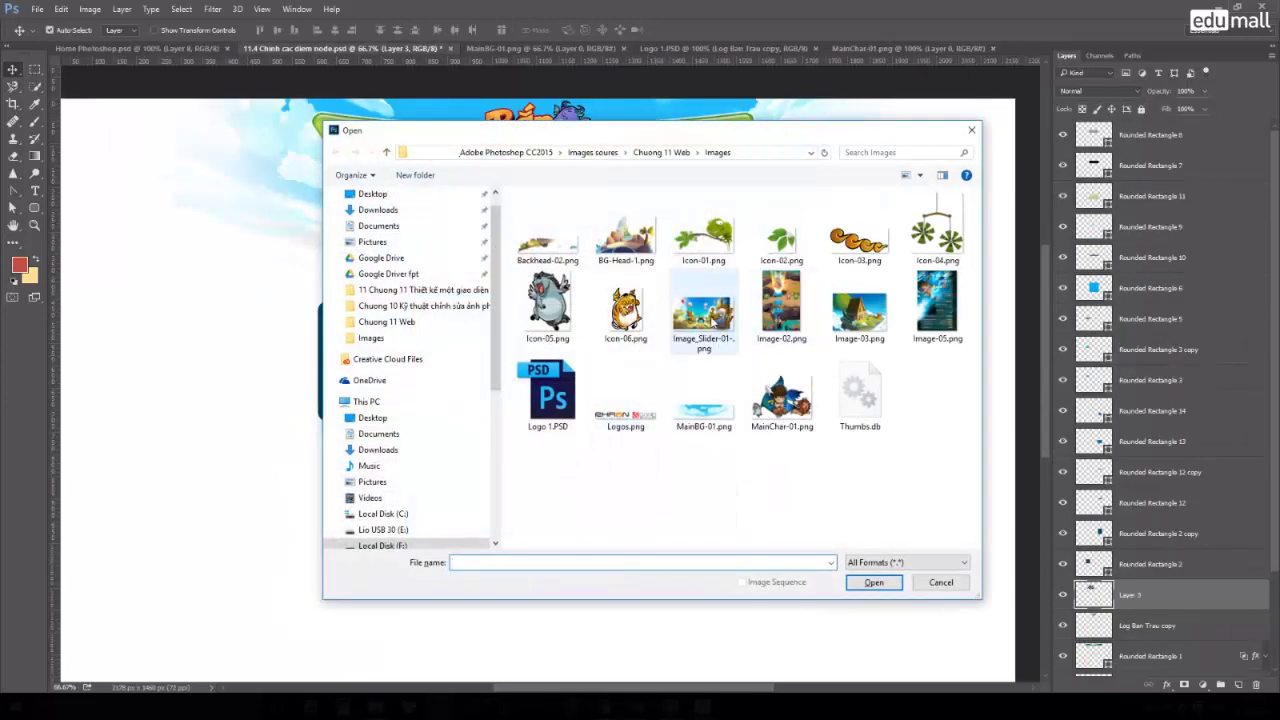
Copy Image_Slider-01.png into the layout as the top layer over the central content box.
{"action": "double_click", "coordinate": [710, 320]}
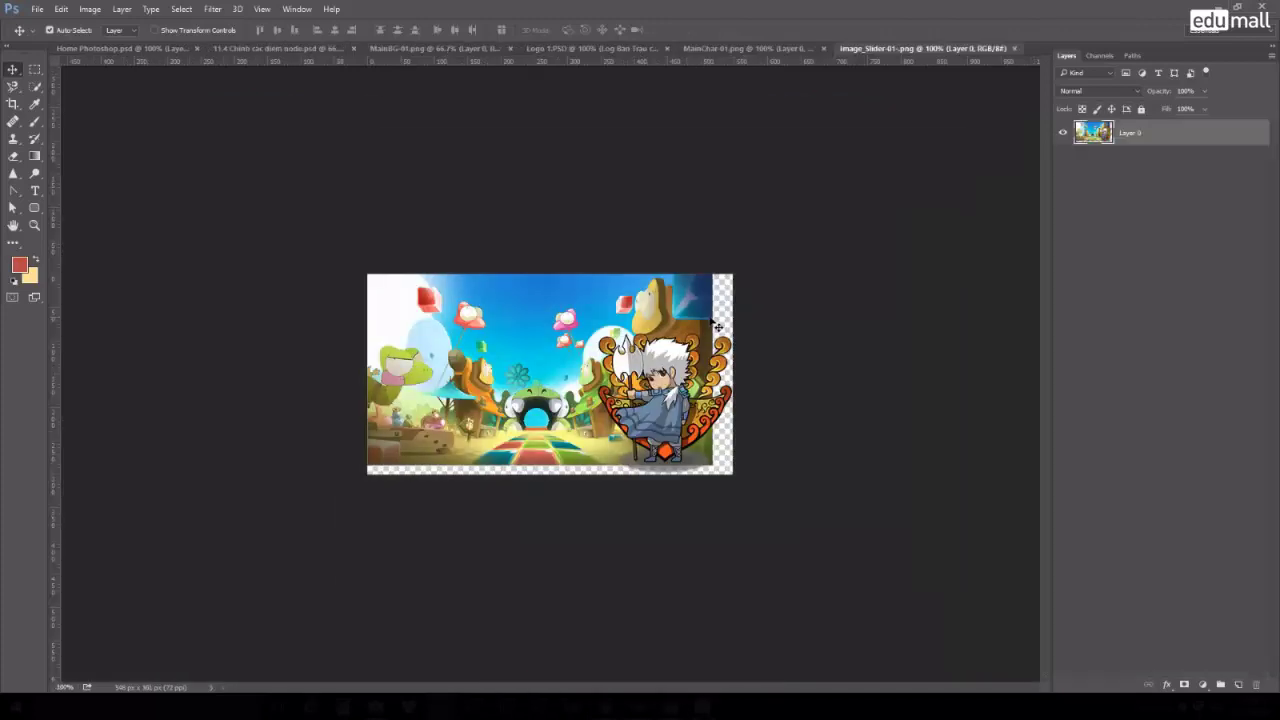
{"action": "left_click_drag", "start_coordinate": [615, 345], "coordinate": [658, 353]}
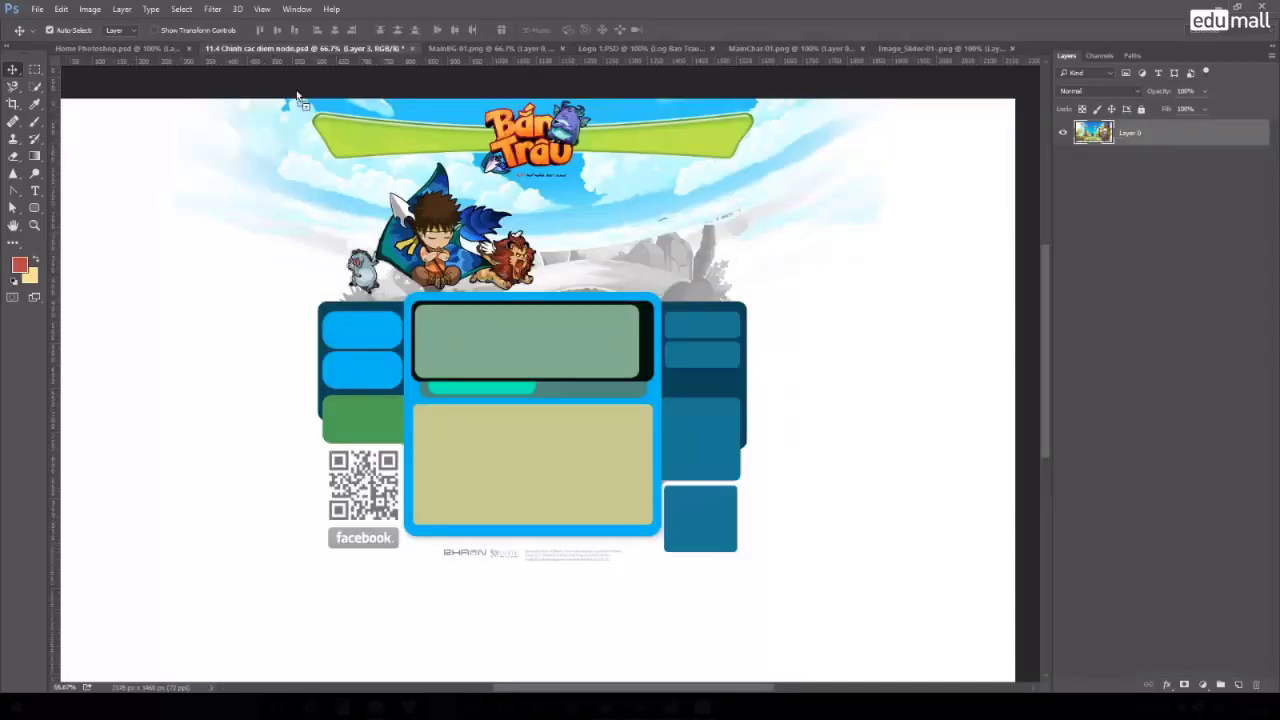
{"action": "left_click_drag", "start_coordinate": [652, 320], "coordinate": [545, 352]}
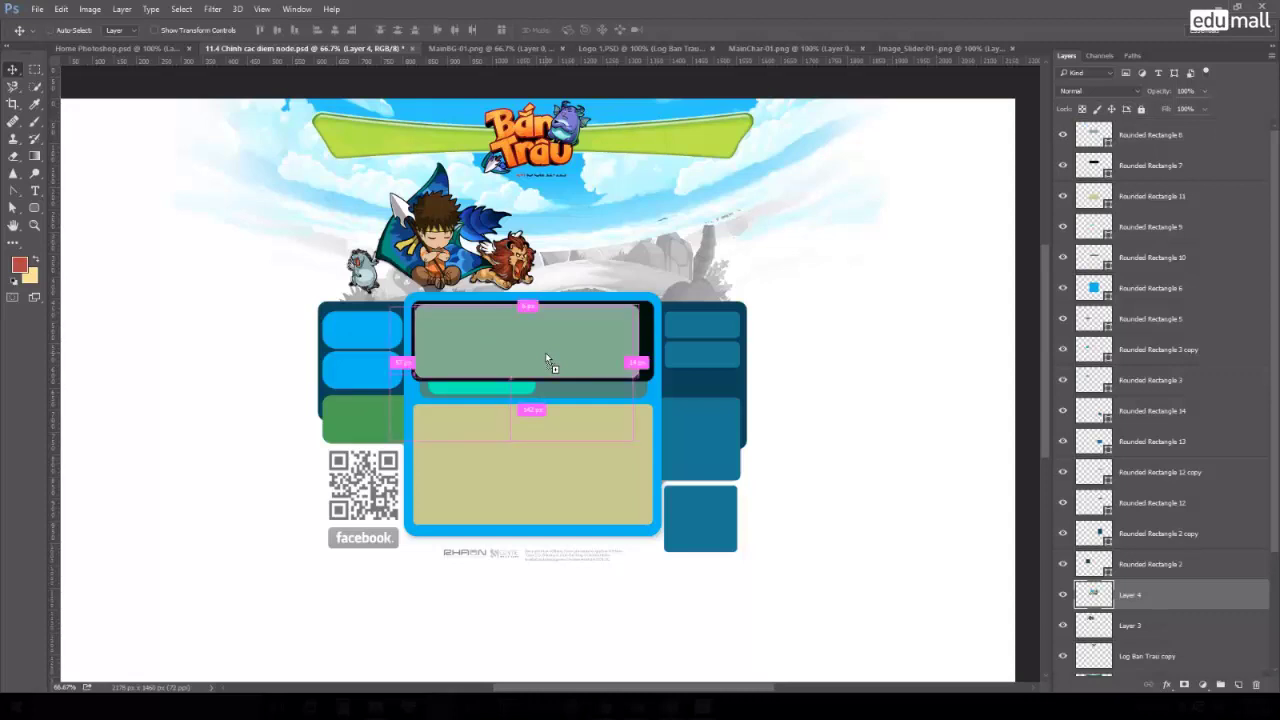
{"action": "key", "text": "ctrl+shift+bracketright"}
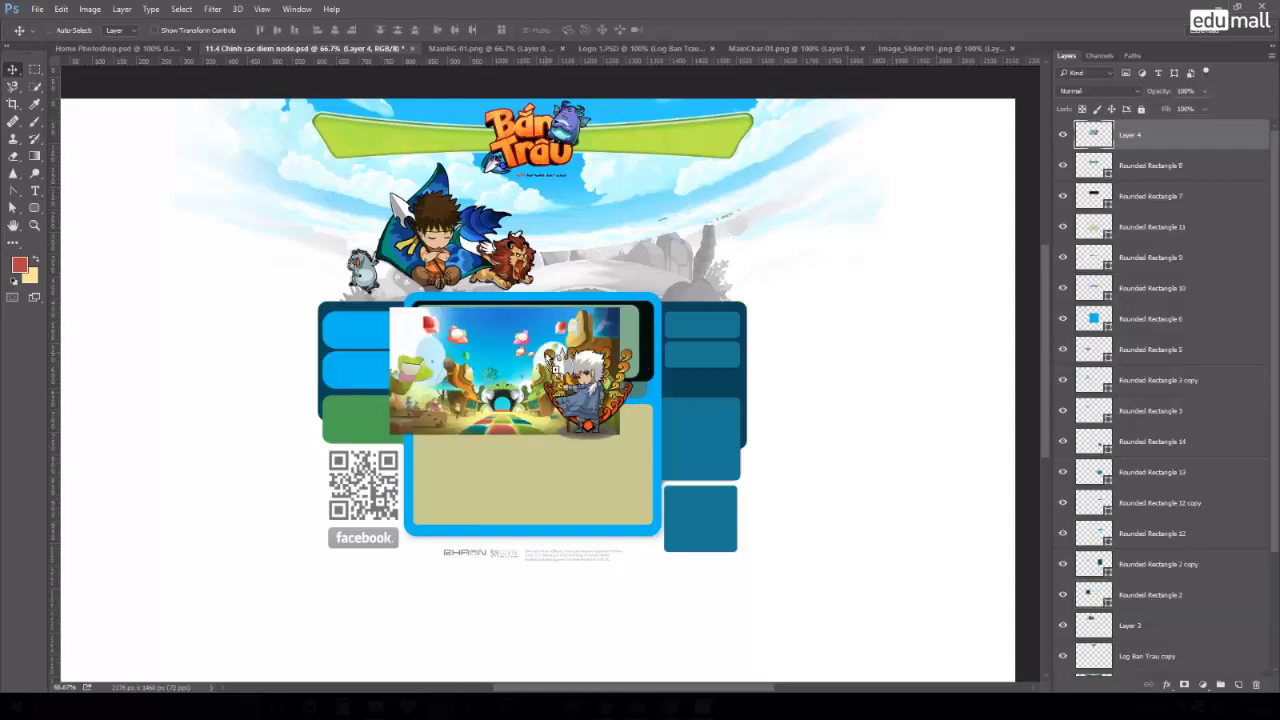
{"action": "mouse_move", "coordinate": [553, 363]}
{"action": "left_mouse_down"}
{"action": "mouse_move", "coordinate": [600, 285]}
{"action": "mouse_move", "coordinate": [589, 310]}
{"action": "left_mouse_up"}
{"action": "key", "text": "ctrl+plus"}
Reposition the Rounded Rectangle 8 frame and fit the slider image into the top panel.
{"action": "left_click", "coordinate": [361, 329]}
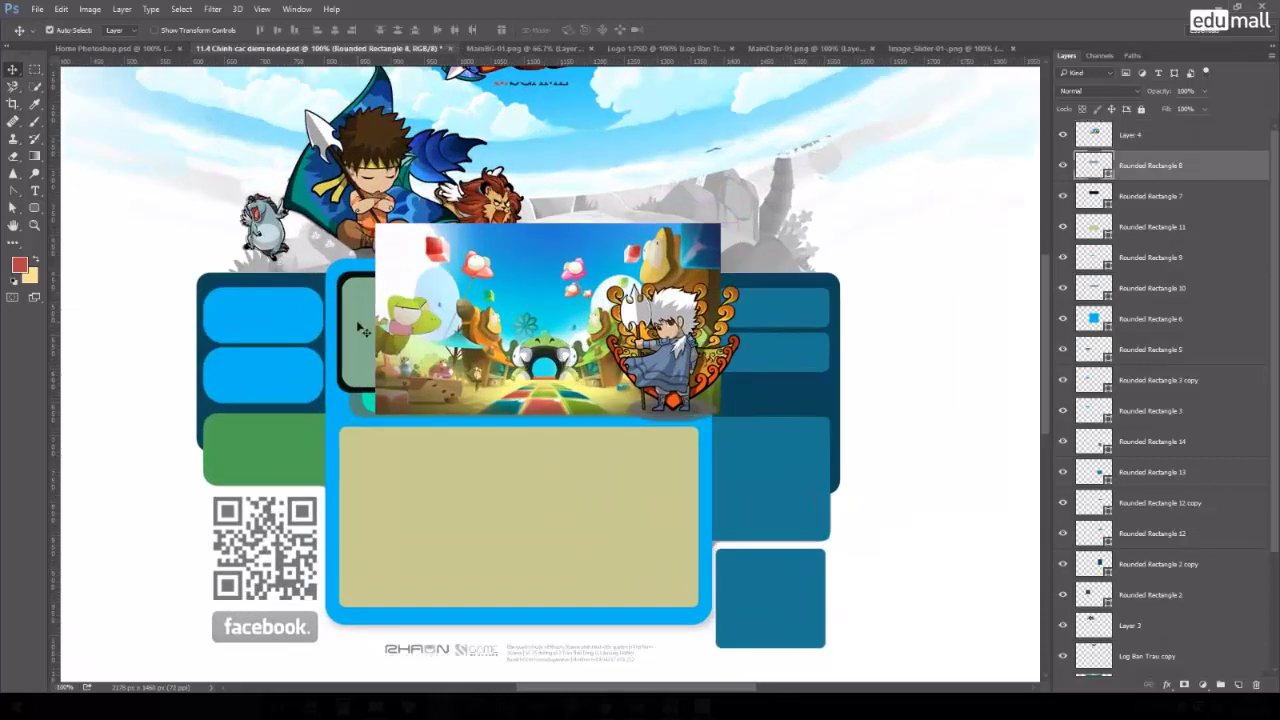
{"action": "mouse_move", "coordinate": [361, 329]}
{"action": "left_mouse_down"}
{"action": "mouse_move", "coordinate": [578, 335]}
{"action": "mouse_move", "coordinate": [662, 170]}
{"action": "mouse_move", "coordinate": [603, 322]}
{"action": "mouse_move", "coordinate": [643, 355]}
{"action": "mouse_move", "coordinate": [495, 295]}
{"action": "left_mouse_up"}
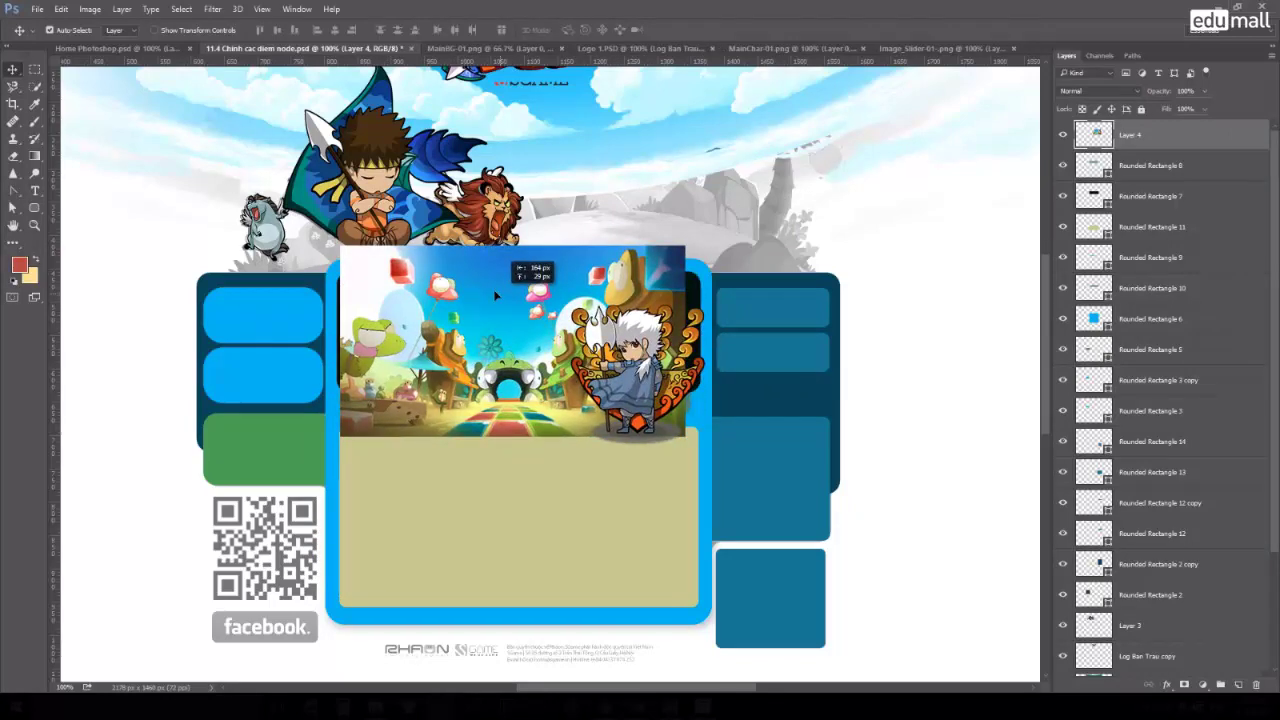
{"action": "left_click_drag", "start_coordinate": [495, 295], "coordinate": [570, 262]}
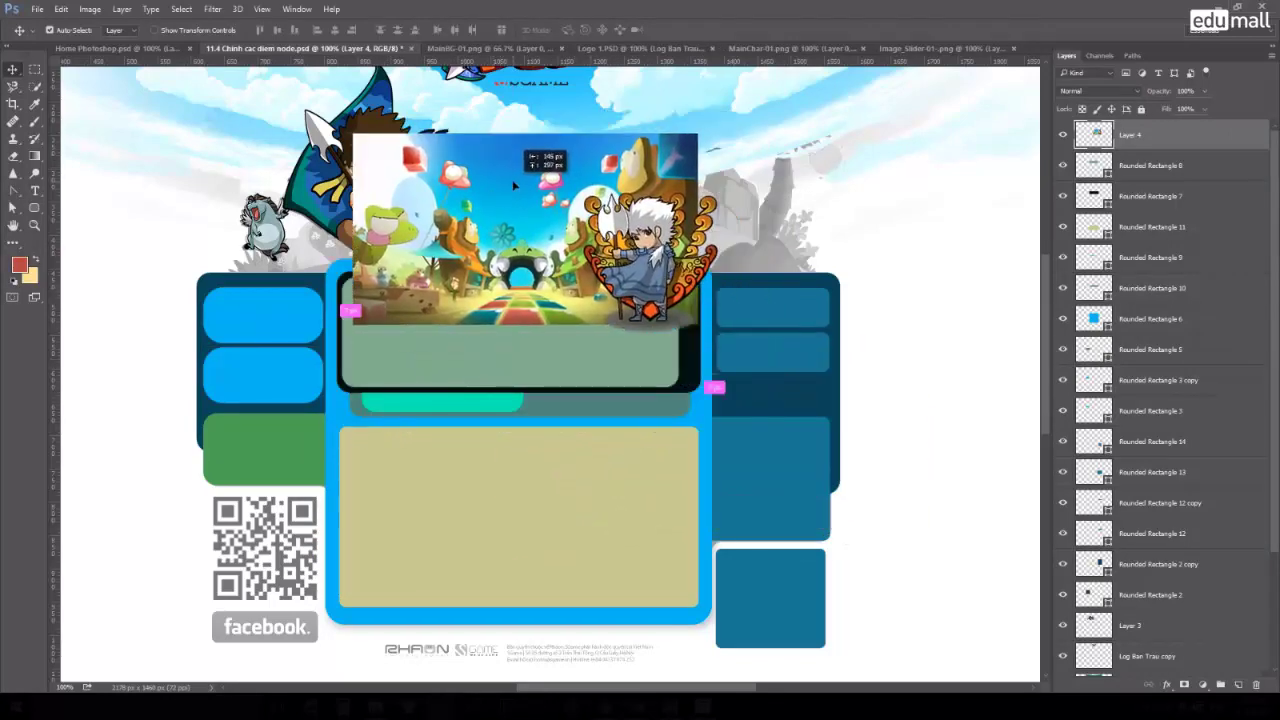
Rename Layer 4 to 'Banner chinh'.
{"action": "double_click", "coordinate": [1130, 136]}
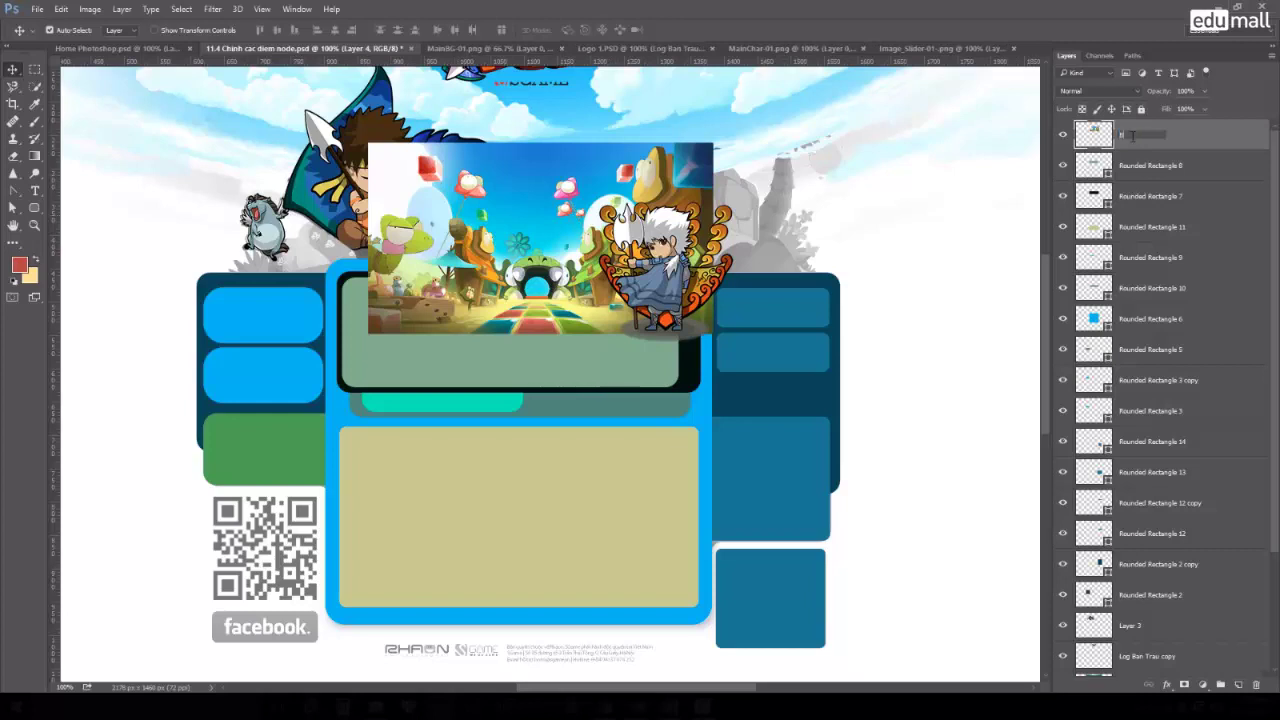
{"action": "type", "text": "c"}
{"action": "type", "text": "hinh"}
{"action": "key", "text": "Return"}
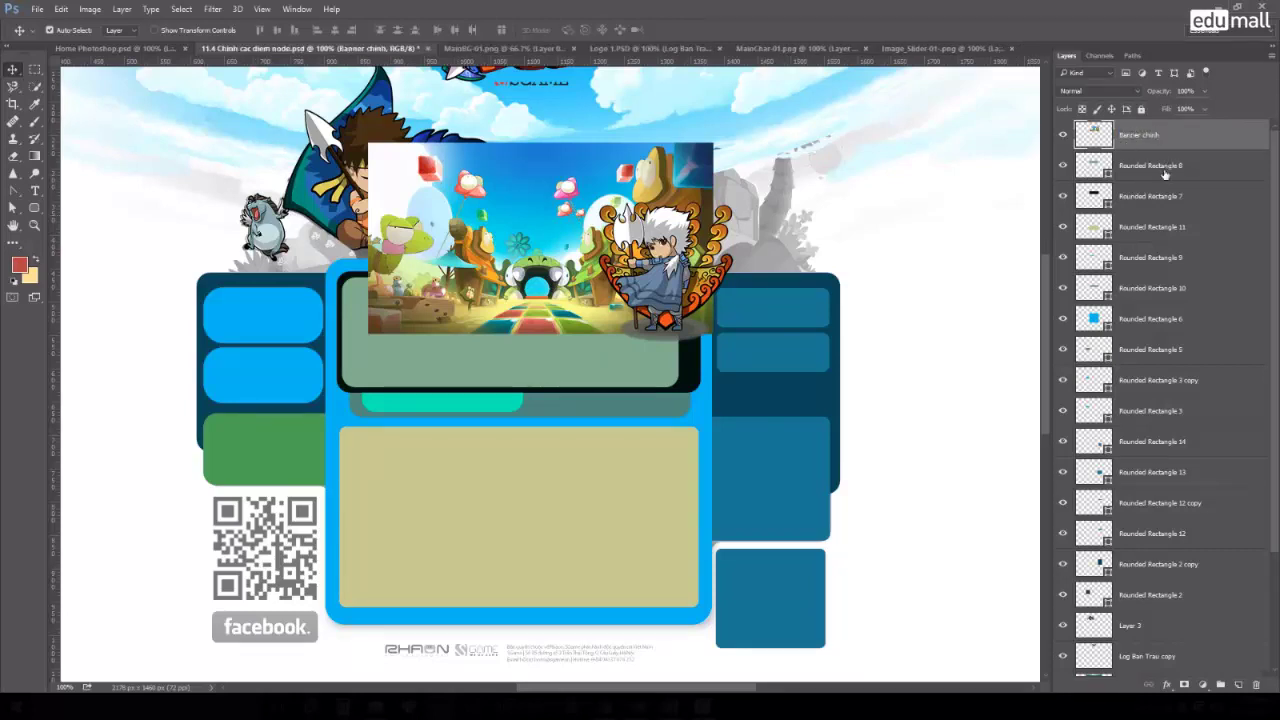
Rename Rounded Rectangle 8 to 'Khung chua banner chinh' and reselect Banner chinh.
{"action": "double_click", "coordinate": [1150, 166]}
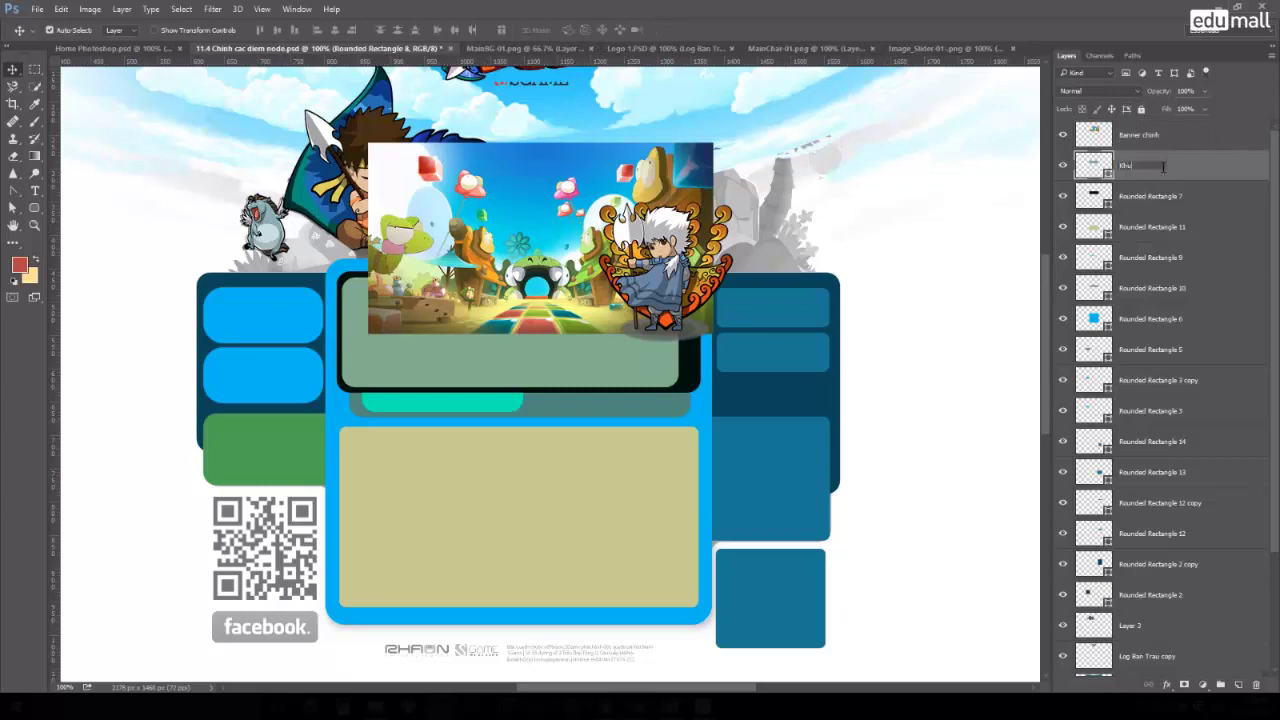
{"action": "type", "text": "Khung chua banner chinh"}
{"action": "key", "text": "Return"}
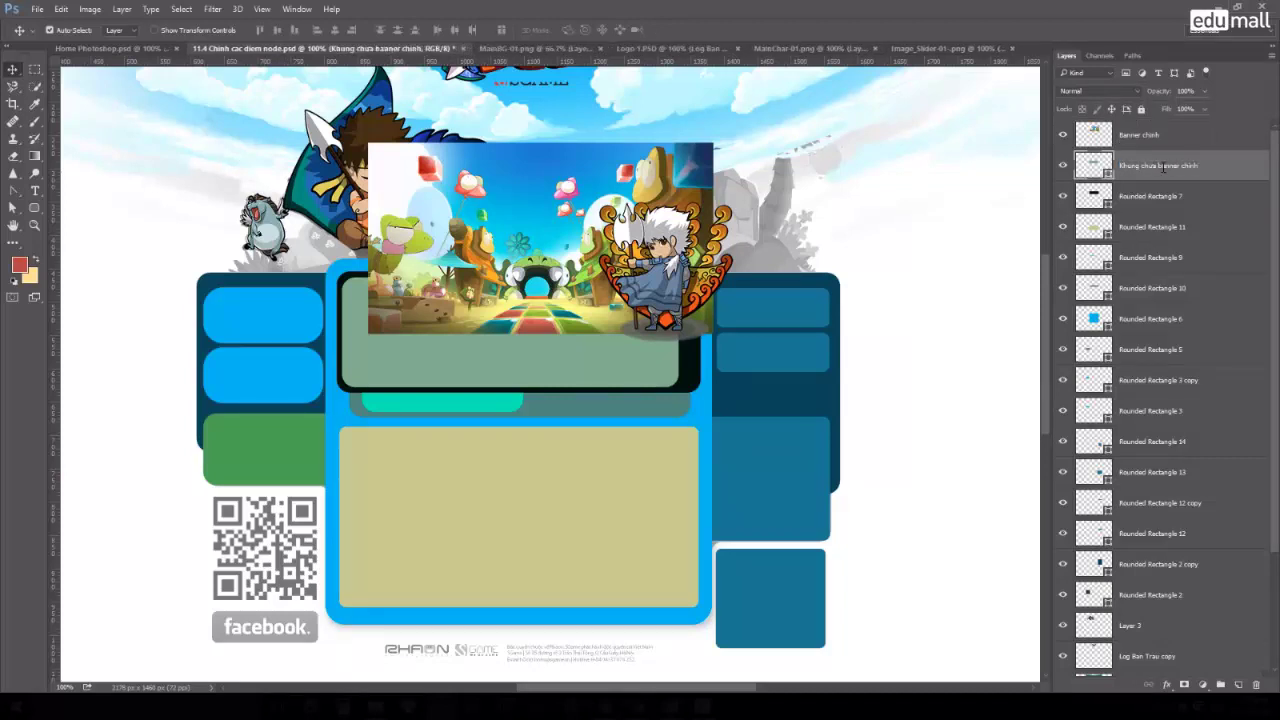
{"action": "left_click", "coordinate": [1174, 145]}
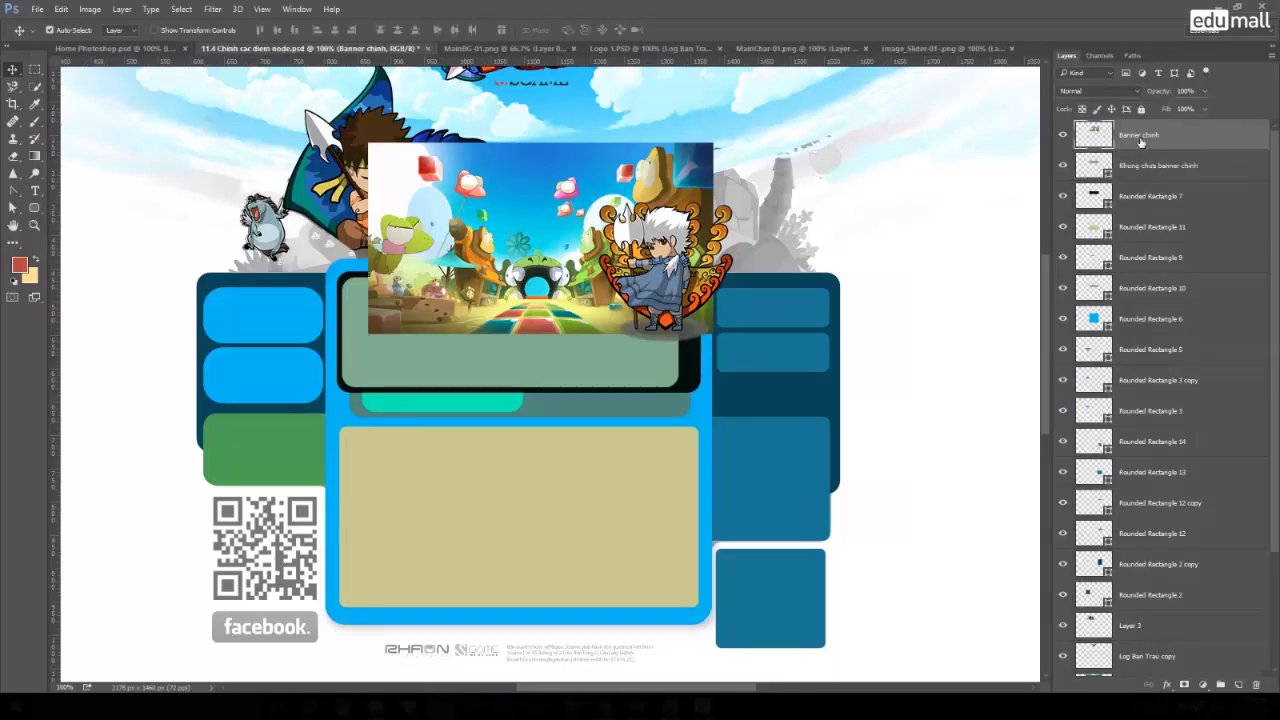
{"action": "left_click", "coordinate": [122, 9]}
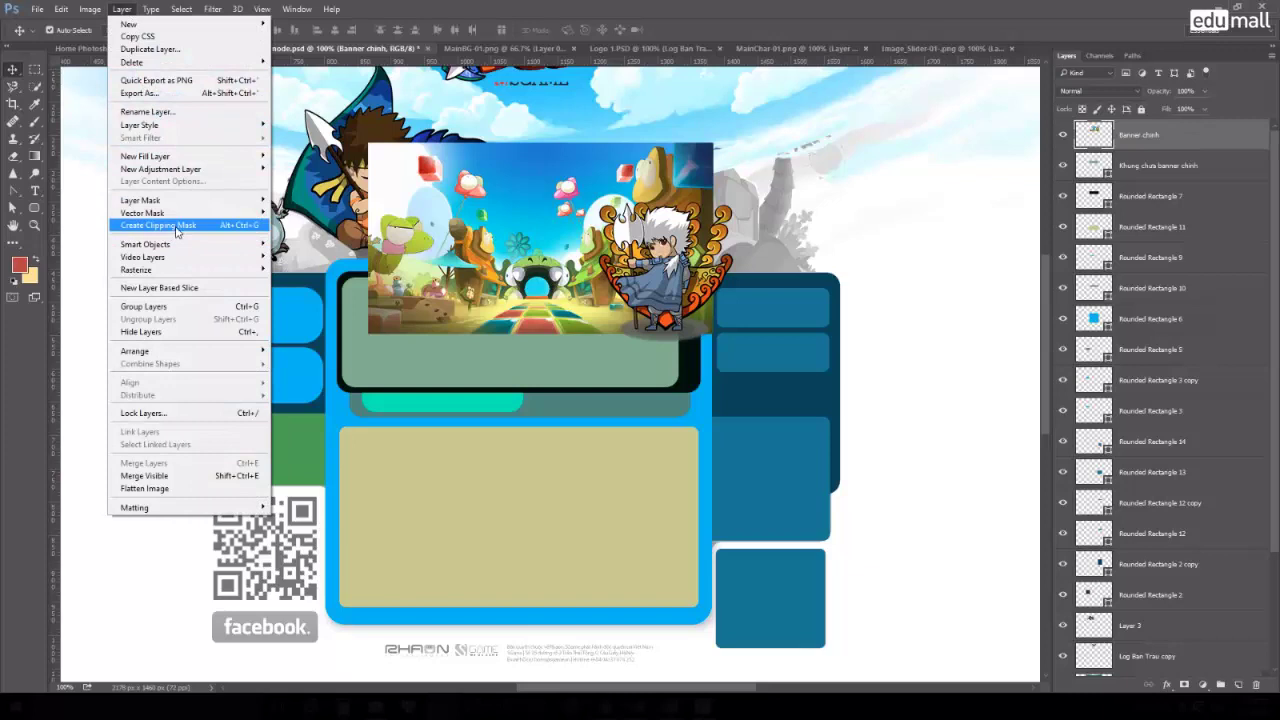
Clip Banner chinh to its frame and shift it inside, then release and re-clip it.
{"action": "left_click", "coordinate": [177, 226]}
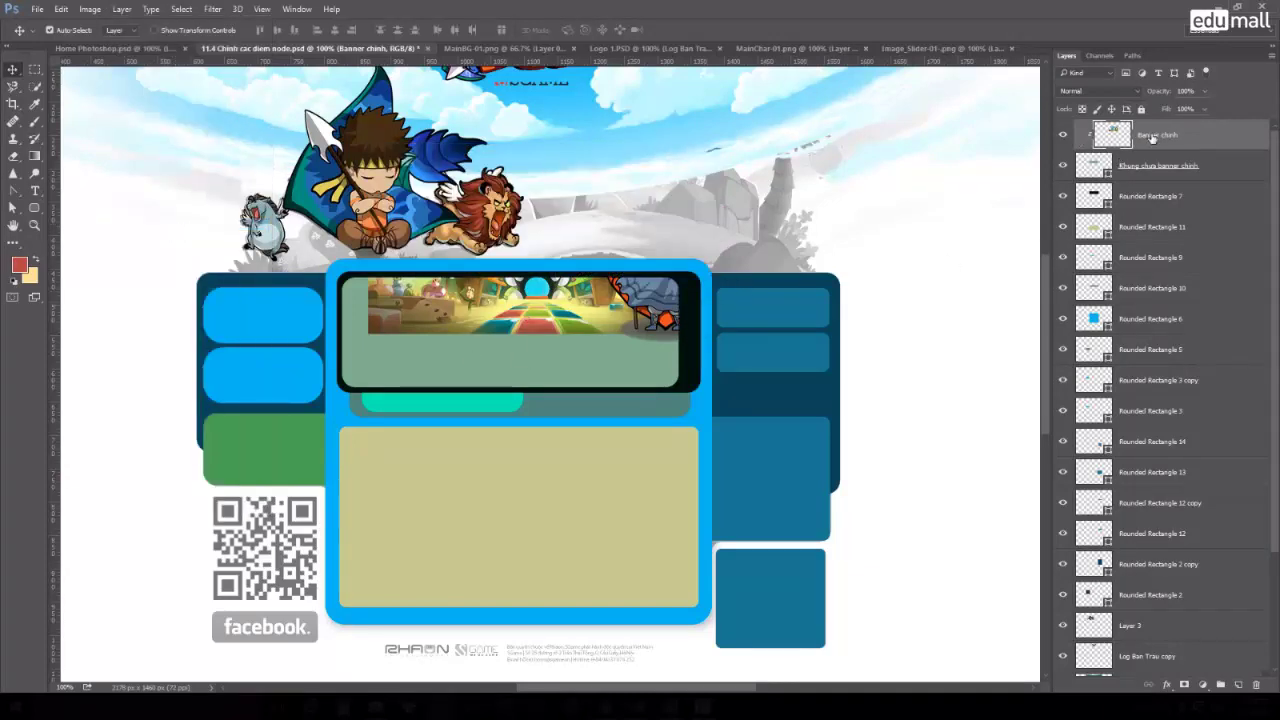
{"action": "mouse_move", "coordinate": [601, 264]}
{"action": "left_mouse_down"}
{"action": "mouse_move", "coordinate": [619, 463]}
{"action": "mouse_move", "coordinate": [471, 455]}
{"action": "mouse_move", "coordinate": [589, 440]}
{"action": "mouse_move", "coordinate": [622, 480]}
{"action": "mouse_move", "coordinate": [571, 337]}
{"action": "left_mouse_up"}
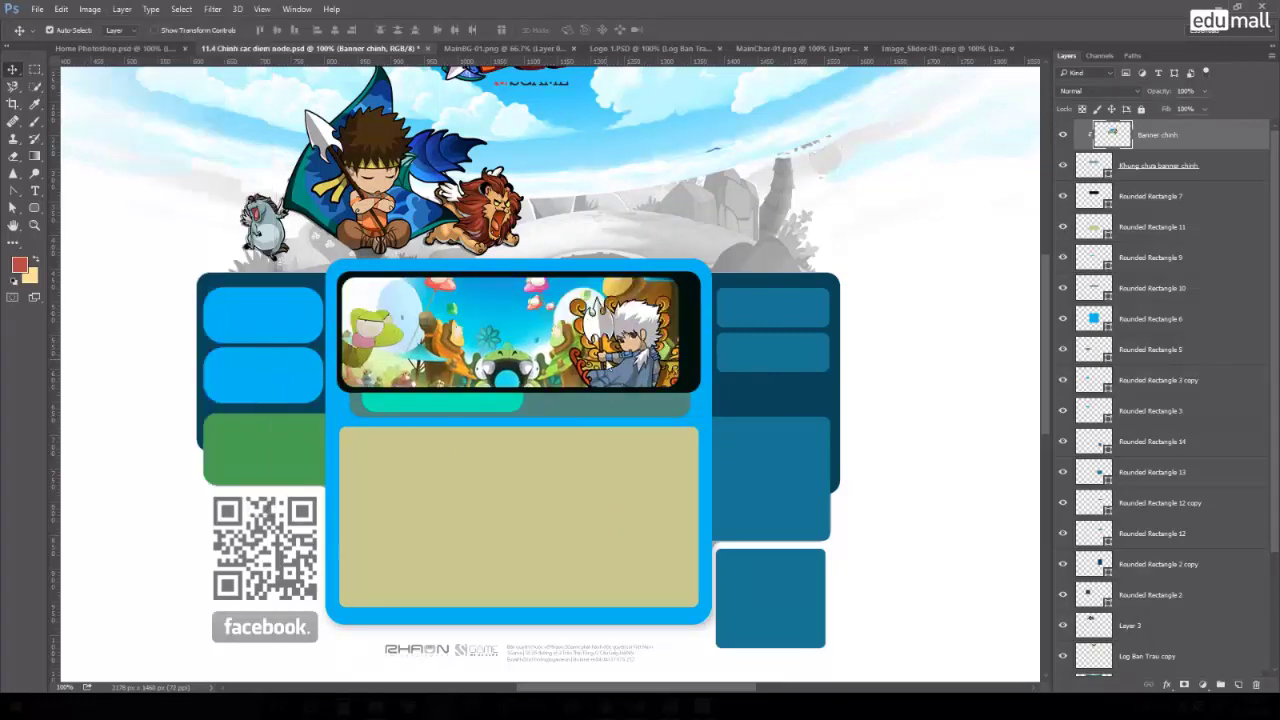
{"action": "left_click", "coordinate": [121, 9]}
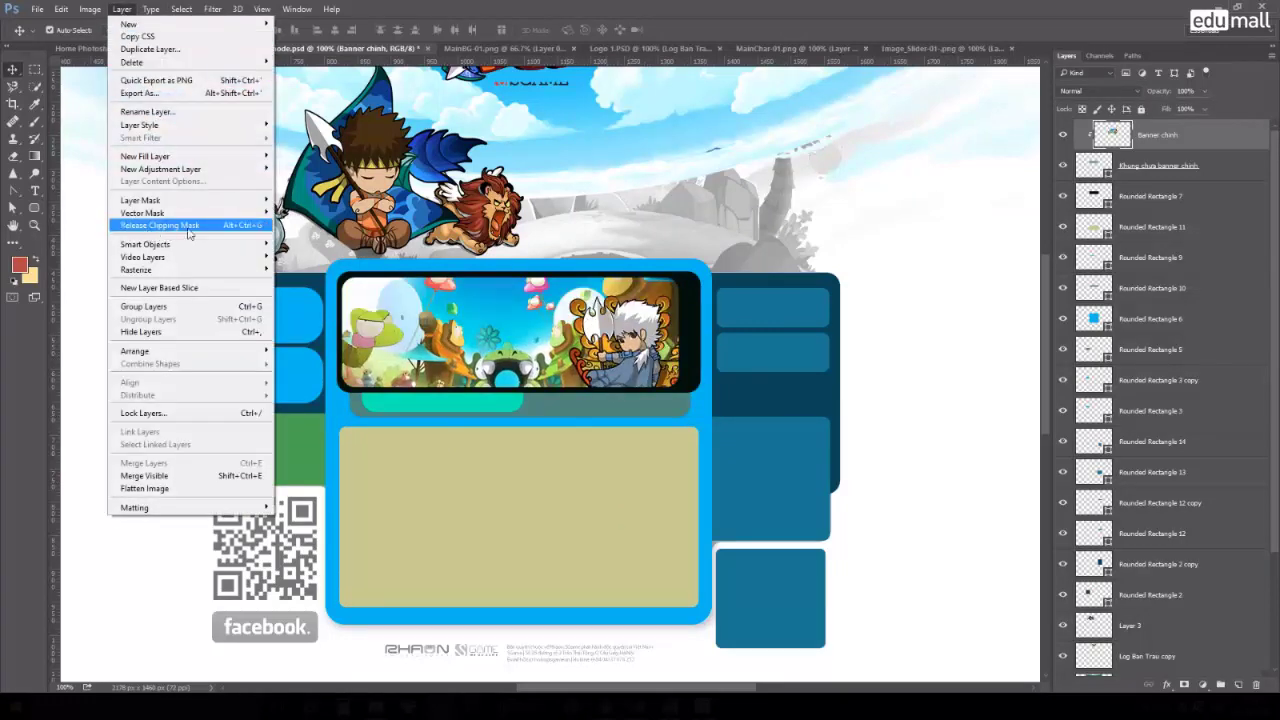
{"action": "left_click", "coordinate": [188, 226]}
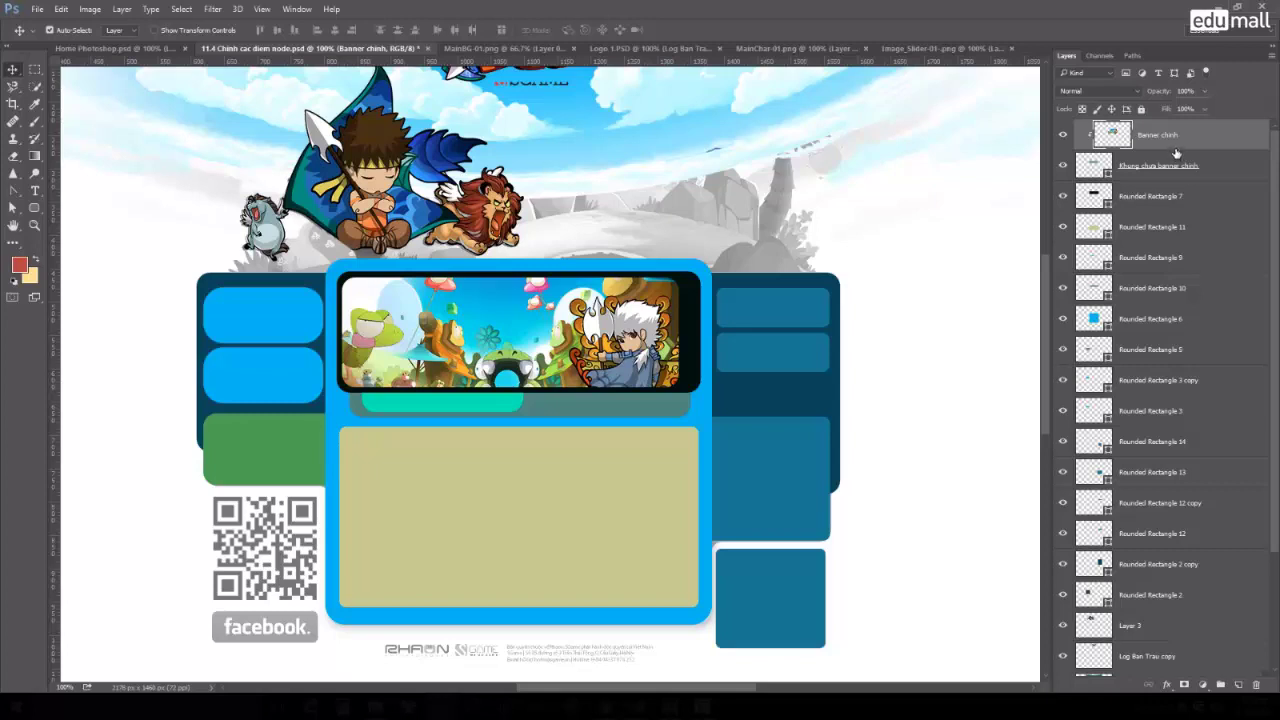
{"action": "left_click", "coordinate": [1181, 144], "text": "alt"}
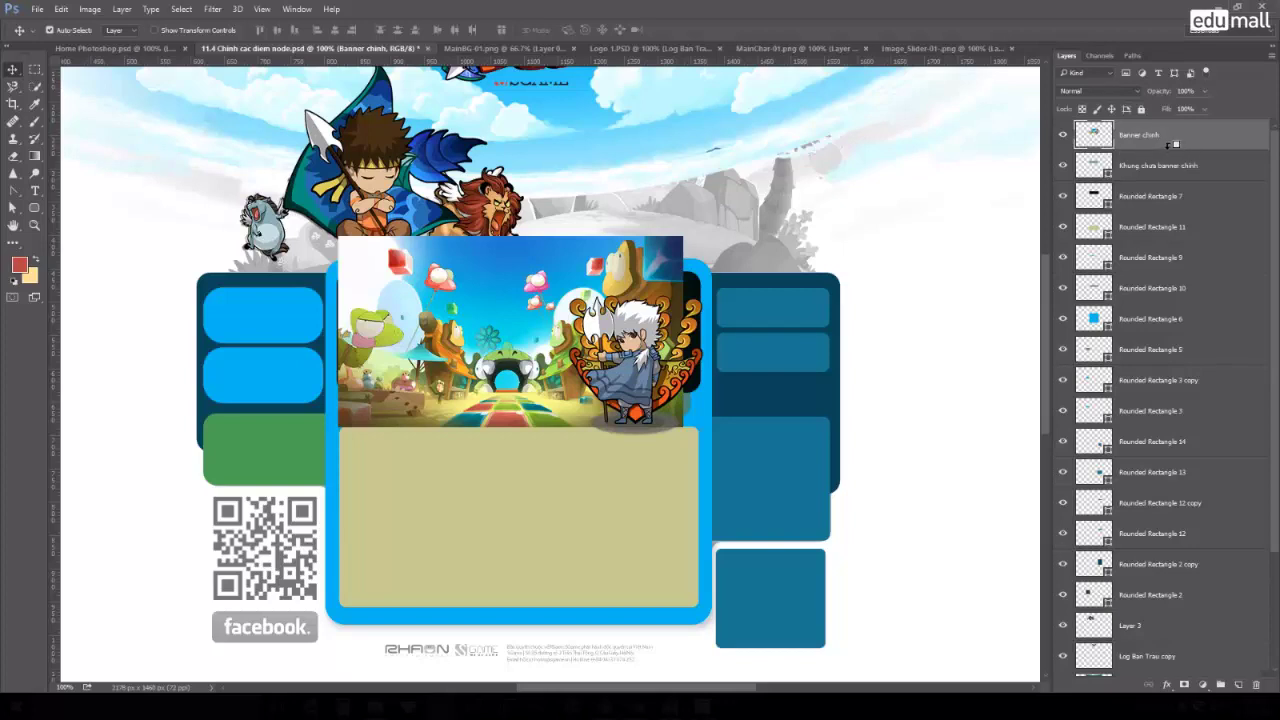
{"action": "left_click", "coordinate": [1182, 145], "text": "alt"}
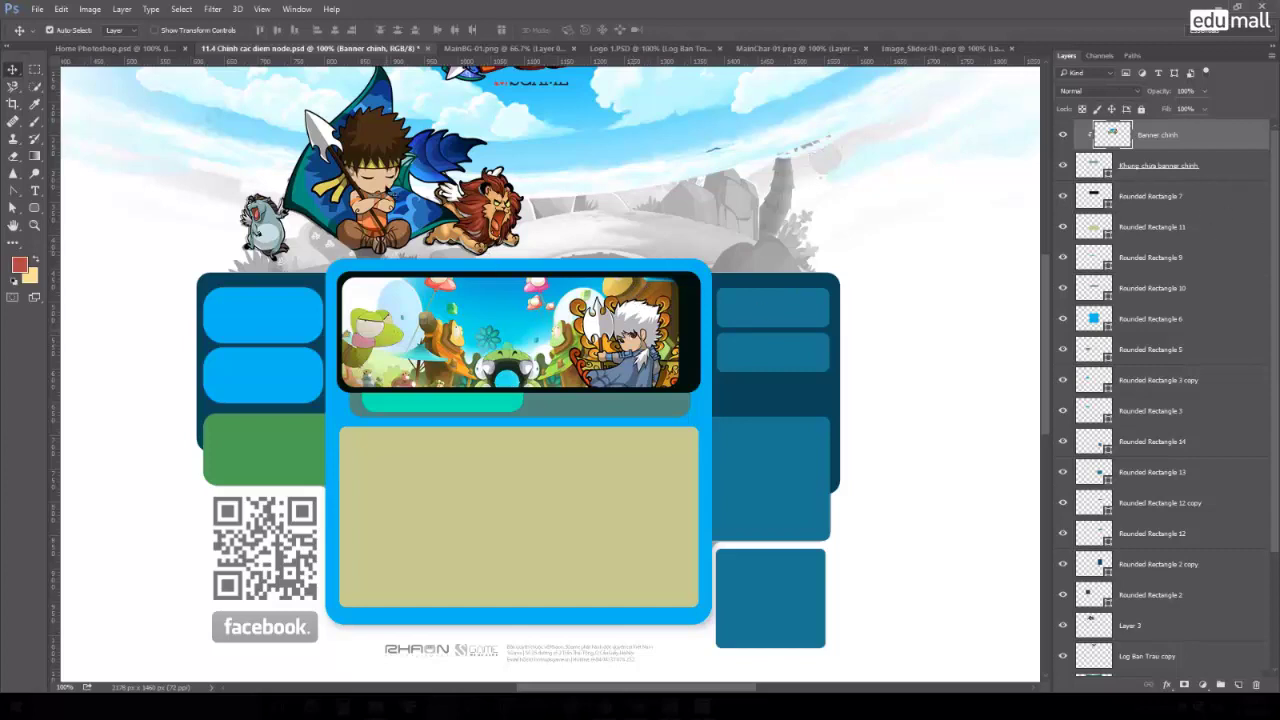
{"action": "left_click", "coordinate": [380, 170]}
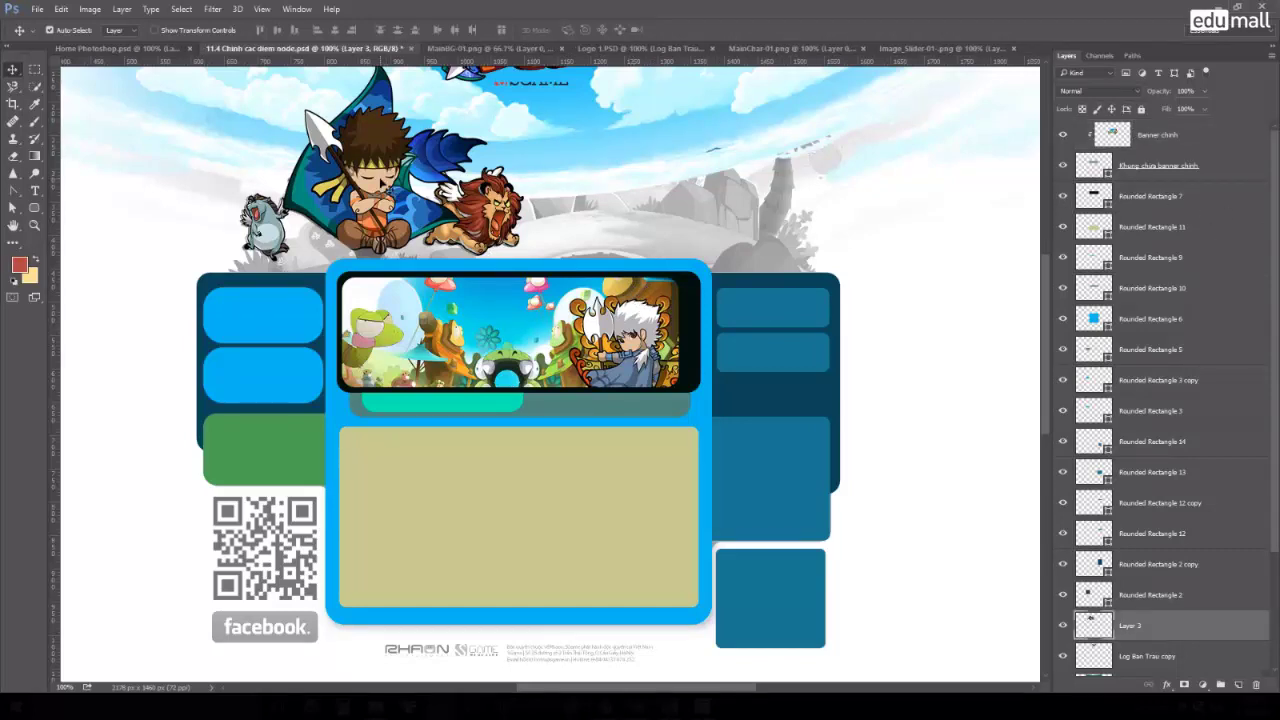
Bring the character artwork Layer 3 to the top, test clipping it into the slider, then release it.
{"action": "left_click_drag", "start_coordinate": [380, 170], "coordinate": [540, 300]}
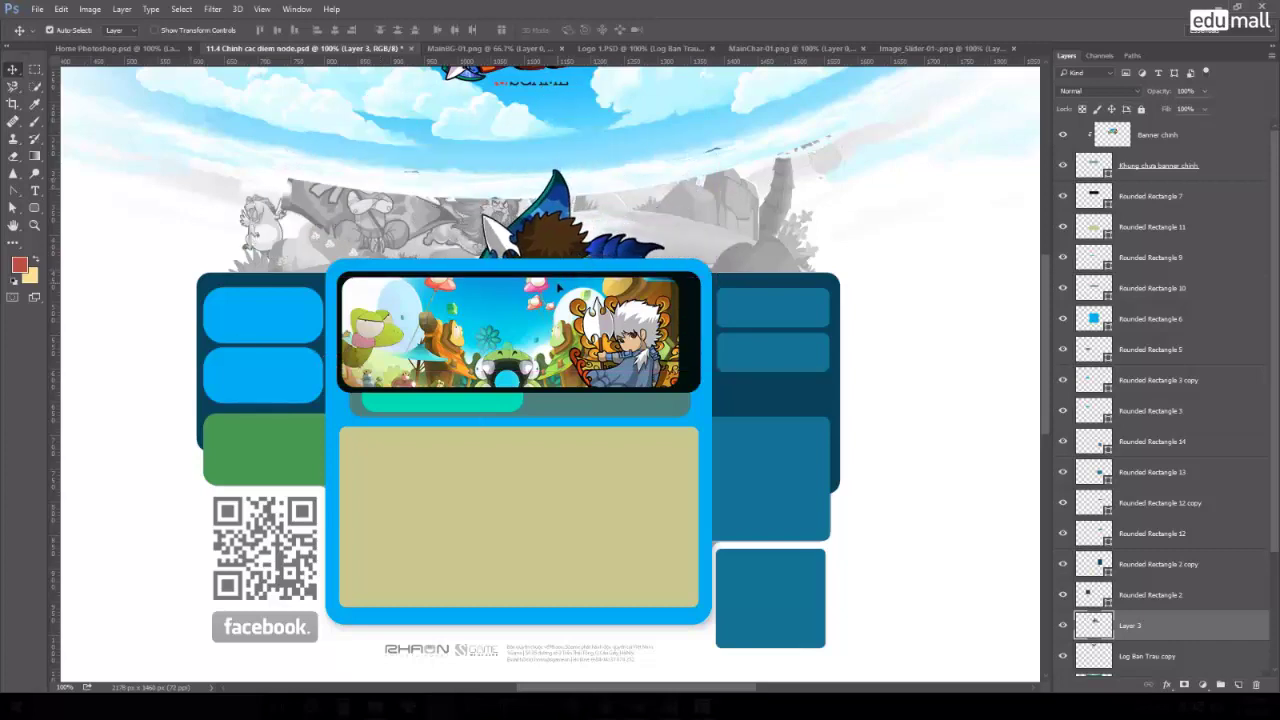
{"action": "key", "text": "ctrl+shift+bracketright"}
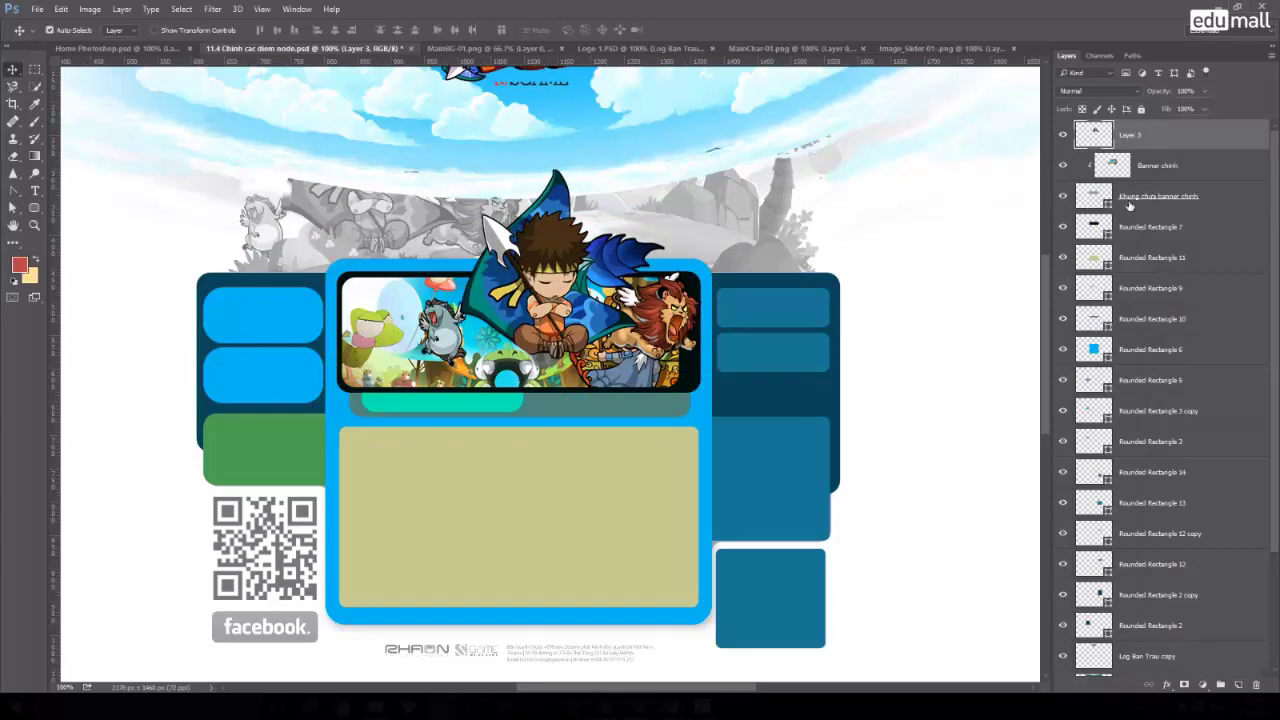
{"action": "left_click_drag", "start_coordinate": [570, 287], "coordinate": [487, 310]}
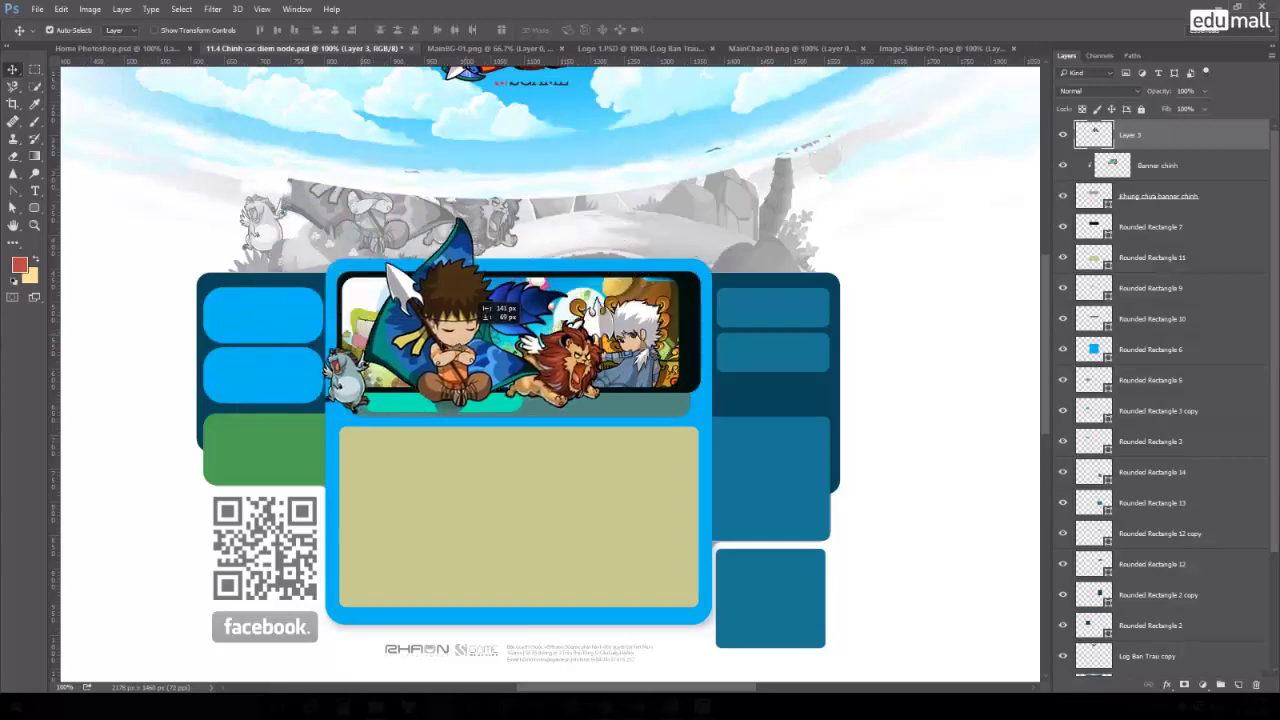
{"action": "left_click_drag", "start_coordinate": [487, 310], "coordinate": [462, 240]}
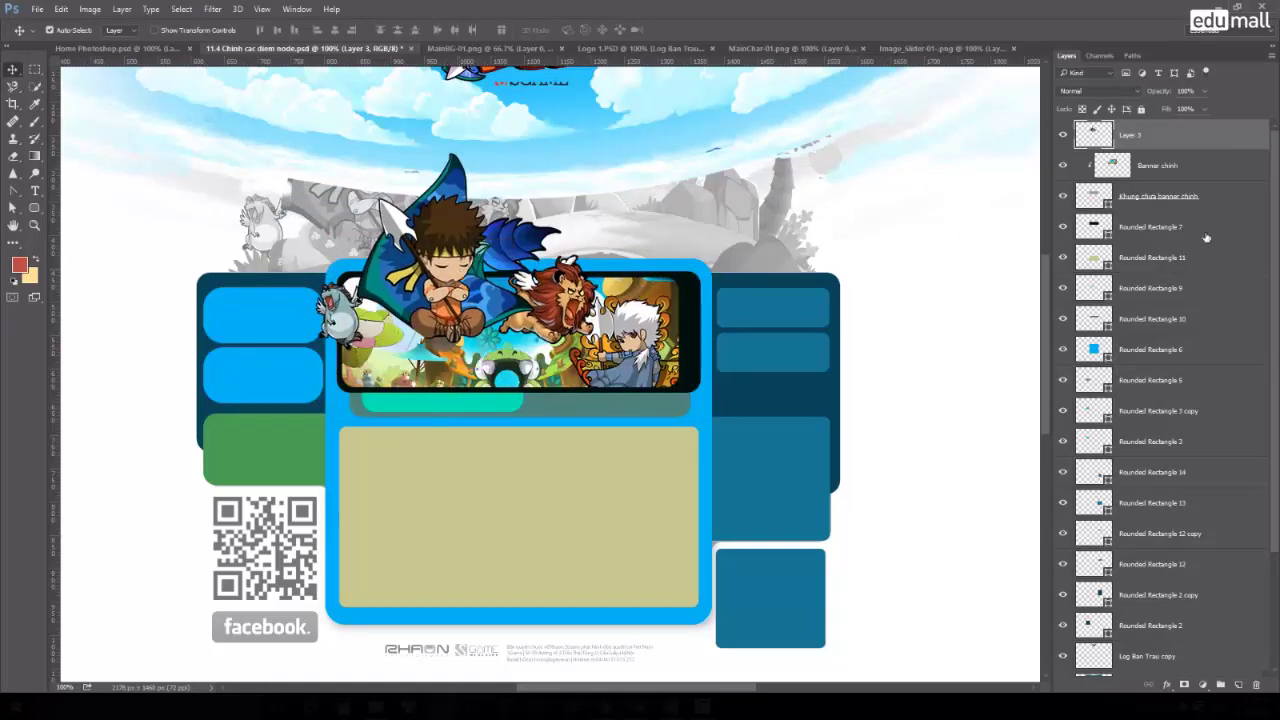
{"action": "left_click", "coordinate": [1215, 148], "text": "alt"}
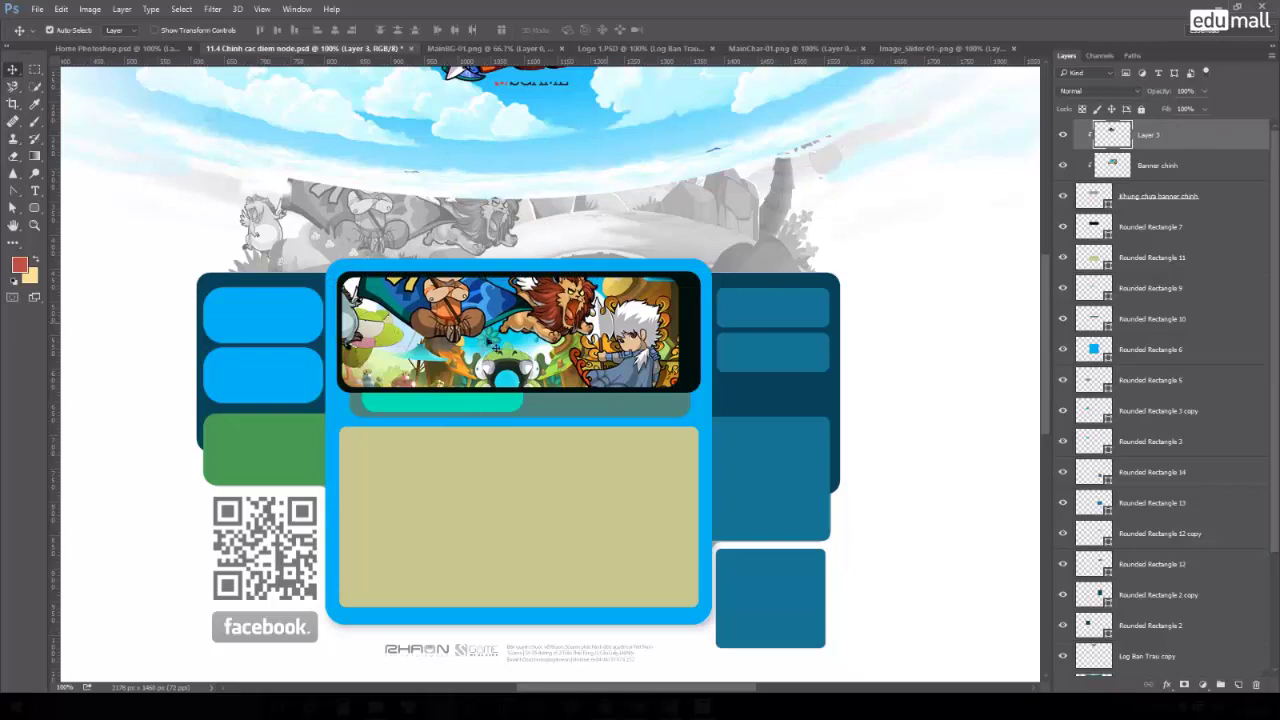
{"action": "left_click_drag", "start_coordinate": [455, 309], "coordinate": [440, 384]}
{"action": "left_click_drag", "start_coordinate": [627, 330], "coordinate": [426, 332]}
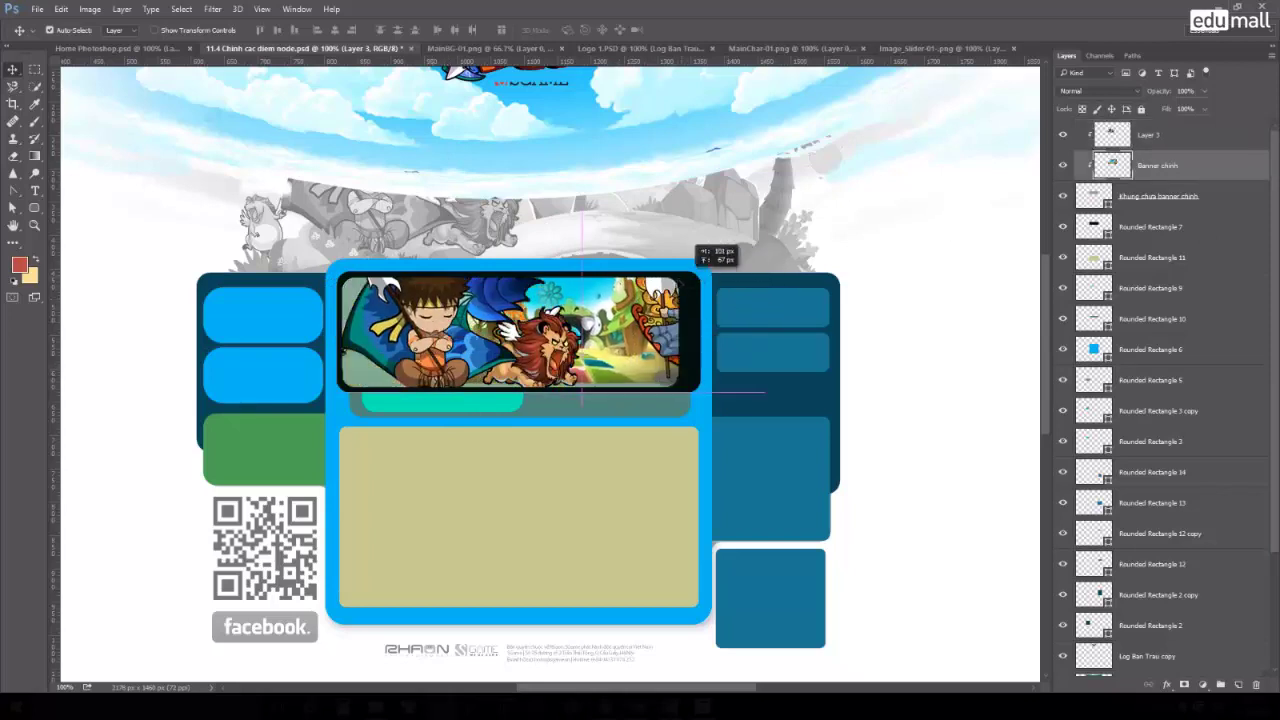
{"action": "key", "text": "ctrl+z"}
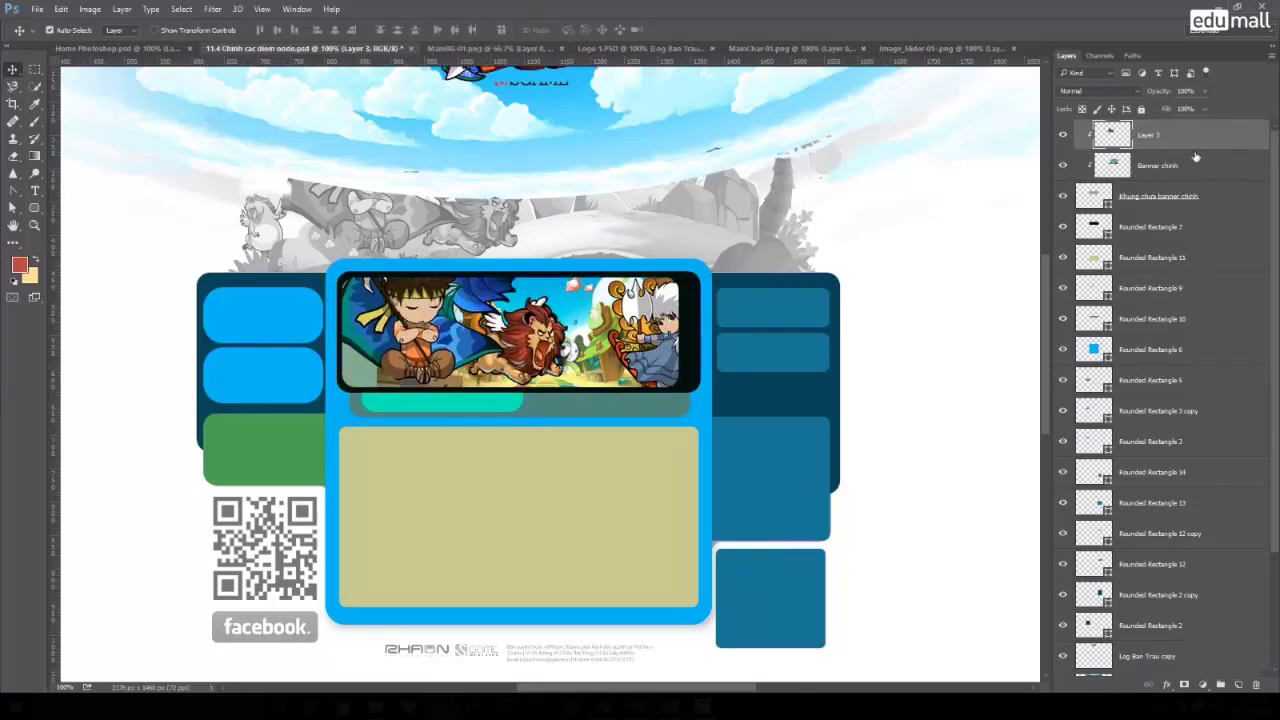
{"action": "left_click", "coordinate": [1198, 146], "text": "alt"}
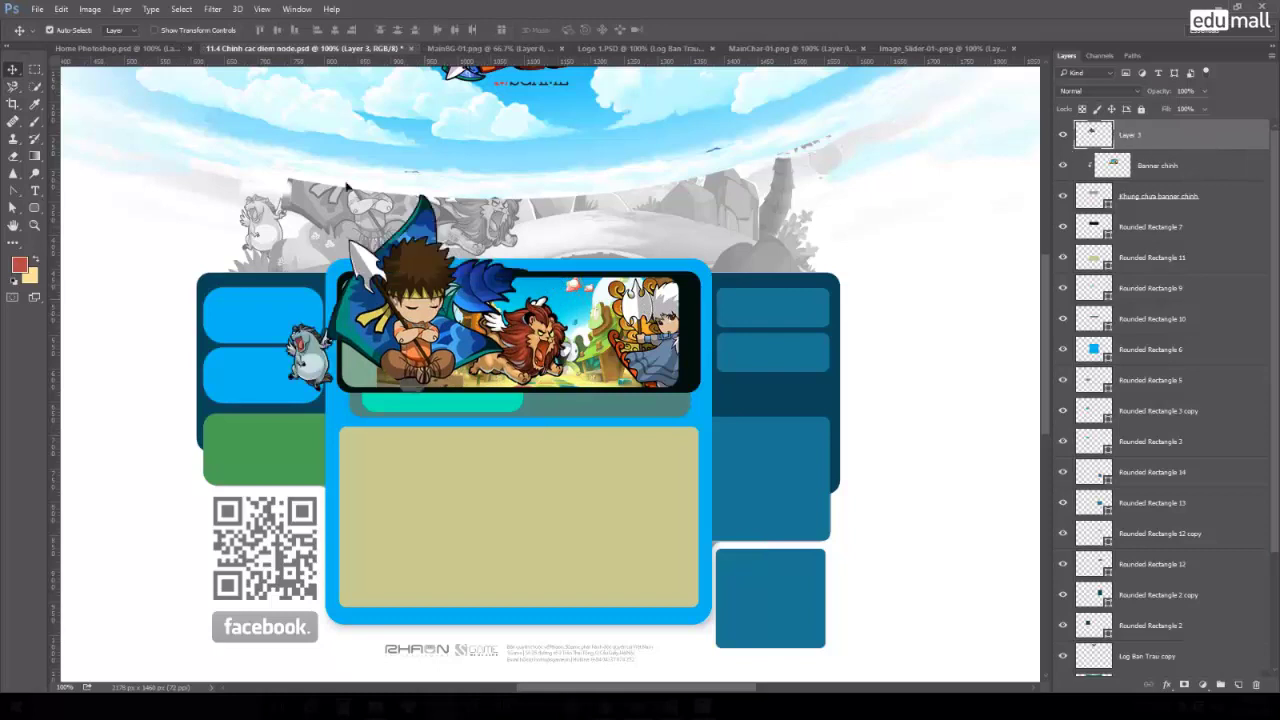
{"action": "left_click_drag", "start_coordinate": [347, 186], "coordinate": [302, 46]}
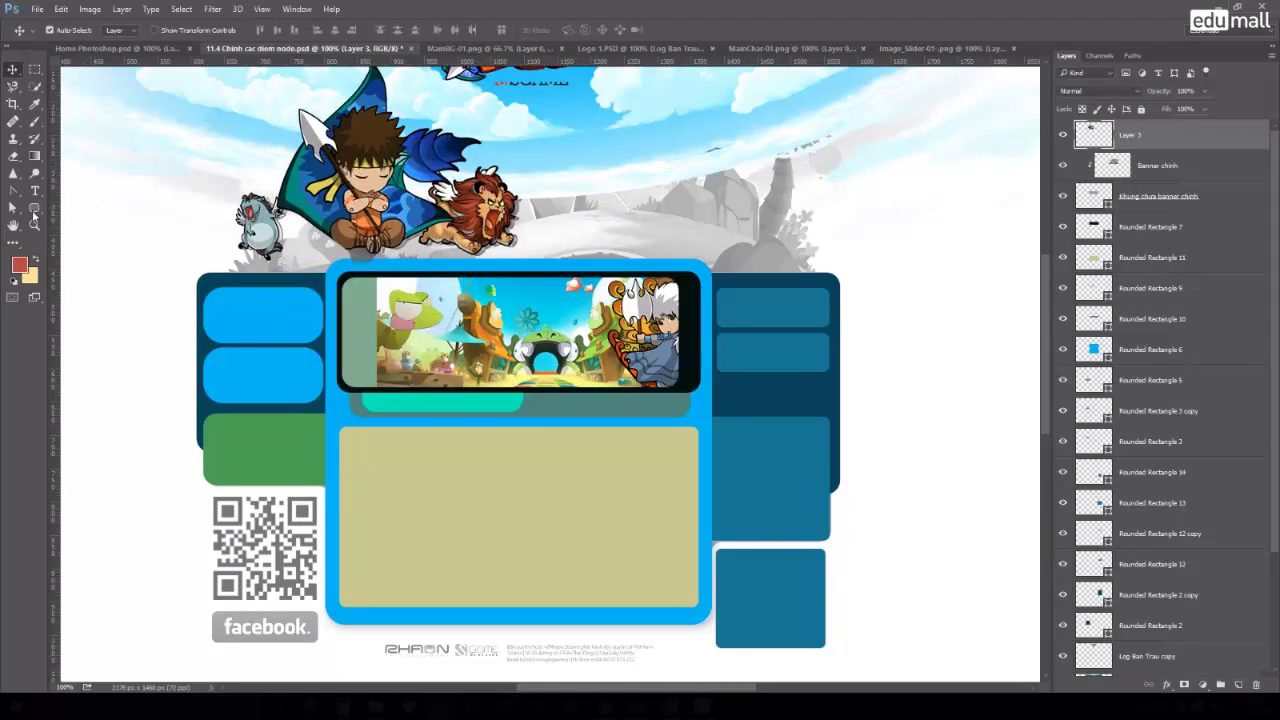
Slide the Banner chinh picture slightly left inside its frame and select the frame layer.
{"action": "left_click", "coordinate": [33, 210]}
{"action": "left_click", "coordinate": [13, 70]}
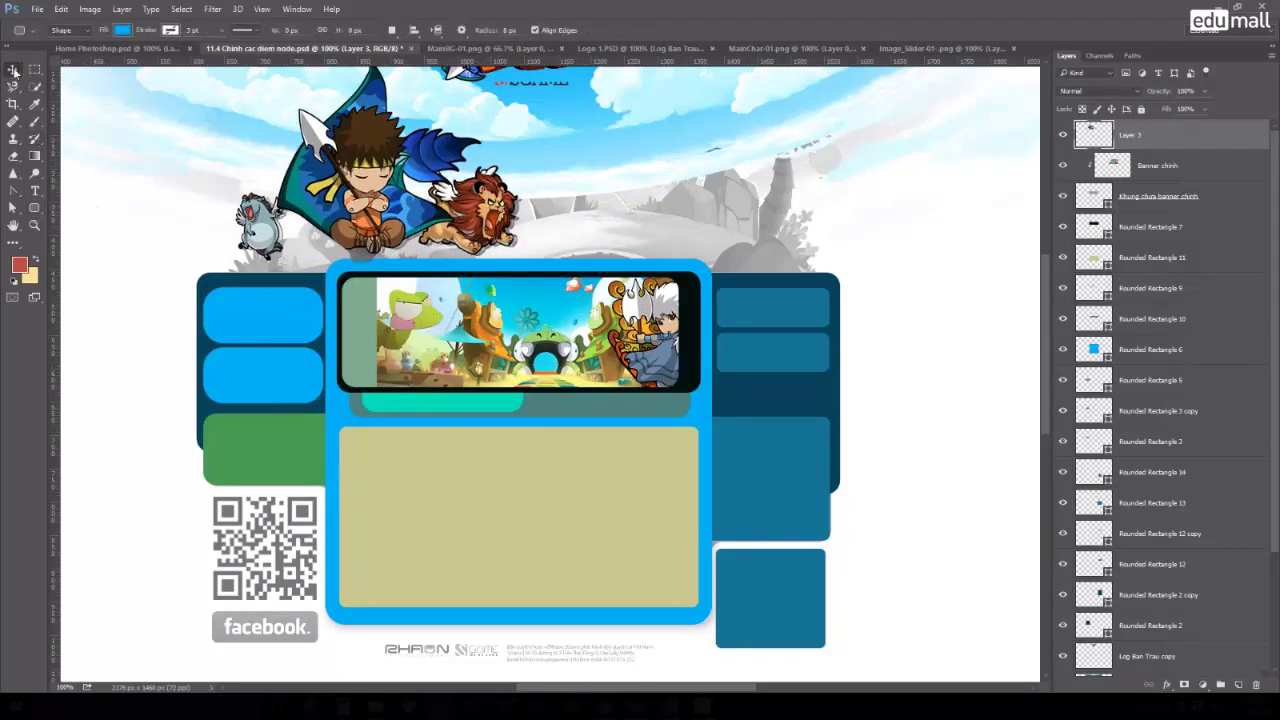
{"action": "mouse_move", "coordinate": [515, 320]}
{"action": "left_mouse_down"}
{"action": "mouse_move", "coordinate": [441, 352]}
{"action": "mouse_move", "coordinate": [493, 318]}
{"action": "left_mouse_up"}
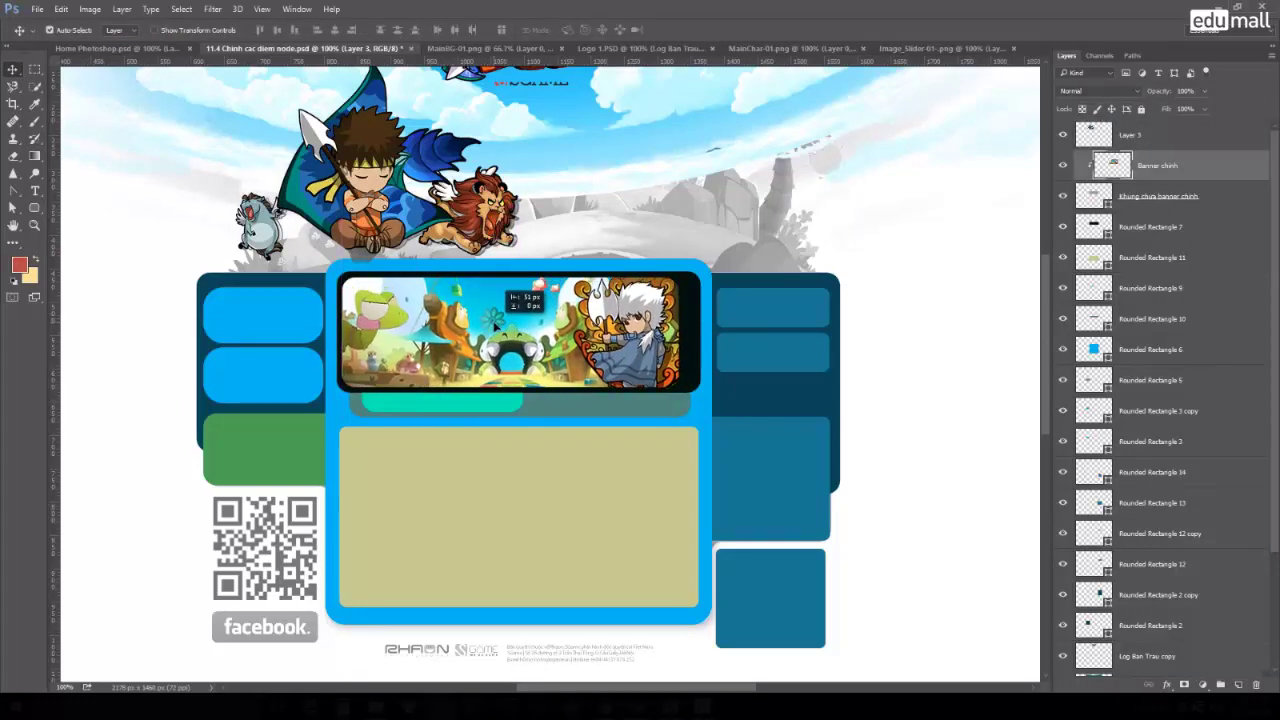
{"action": "left_click_drag", "start_coordinate": [493, 318], "coordinate": [500, 318]}
{"action": "scroll", "coordinate": [594, 326], "scroll_direction": "up", "scroll_amount": 1}
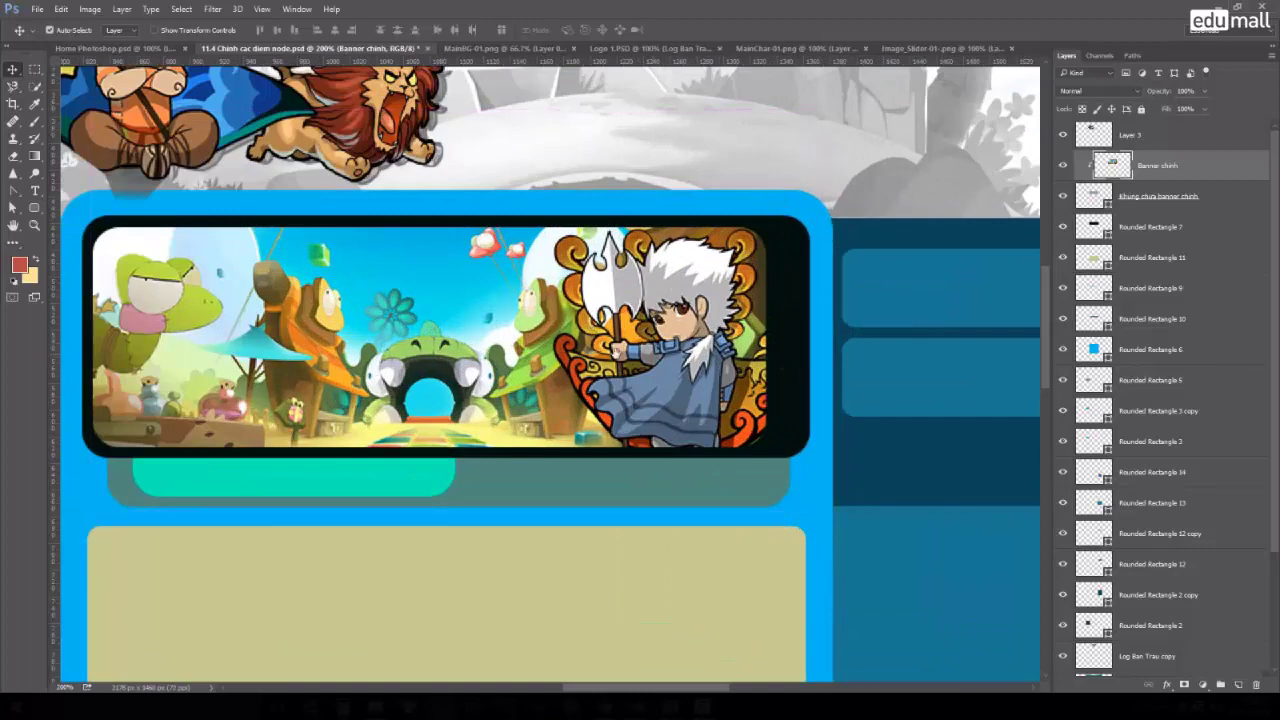
{"action": "left_click_drag", "start_coordinate": [680, 365], "coordinate": [820, 365]}
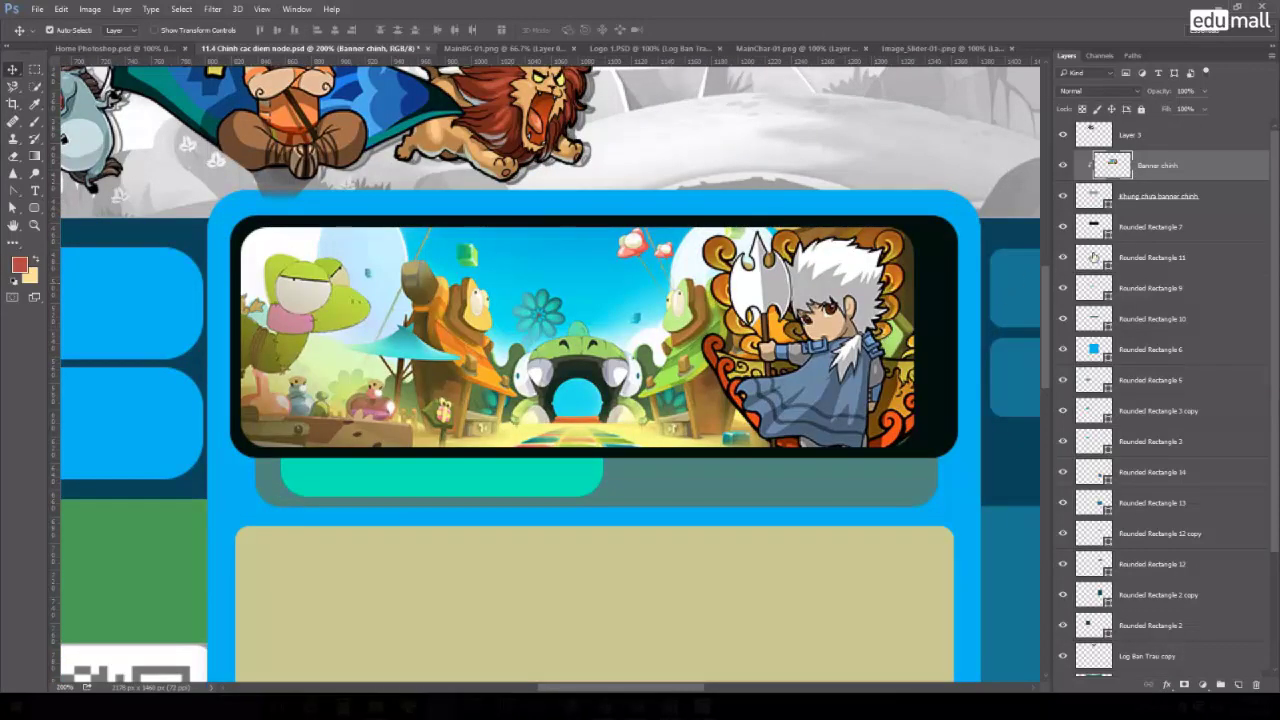
{"action": "left_click", "coordinate": [1228, 199]}
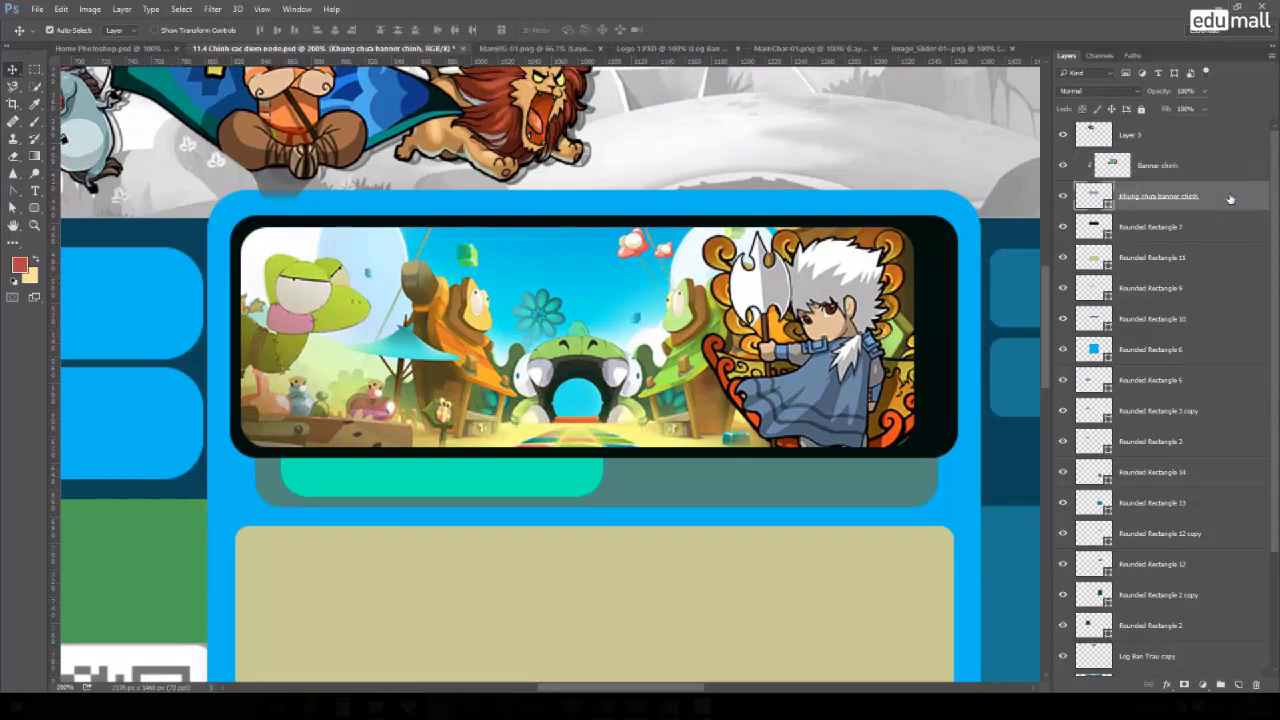
{"action": "left_click", "coordinate": [1063, 196]}
{"action": "left_click", "coordinate": [1063, 196]}
Give the Khung chua banner chinh frame a black inner shadow with raised opacity.
{"action": "double_click", "coordinate": [1250, 200]}
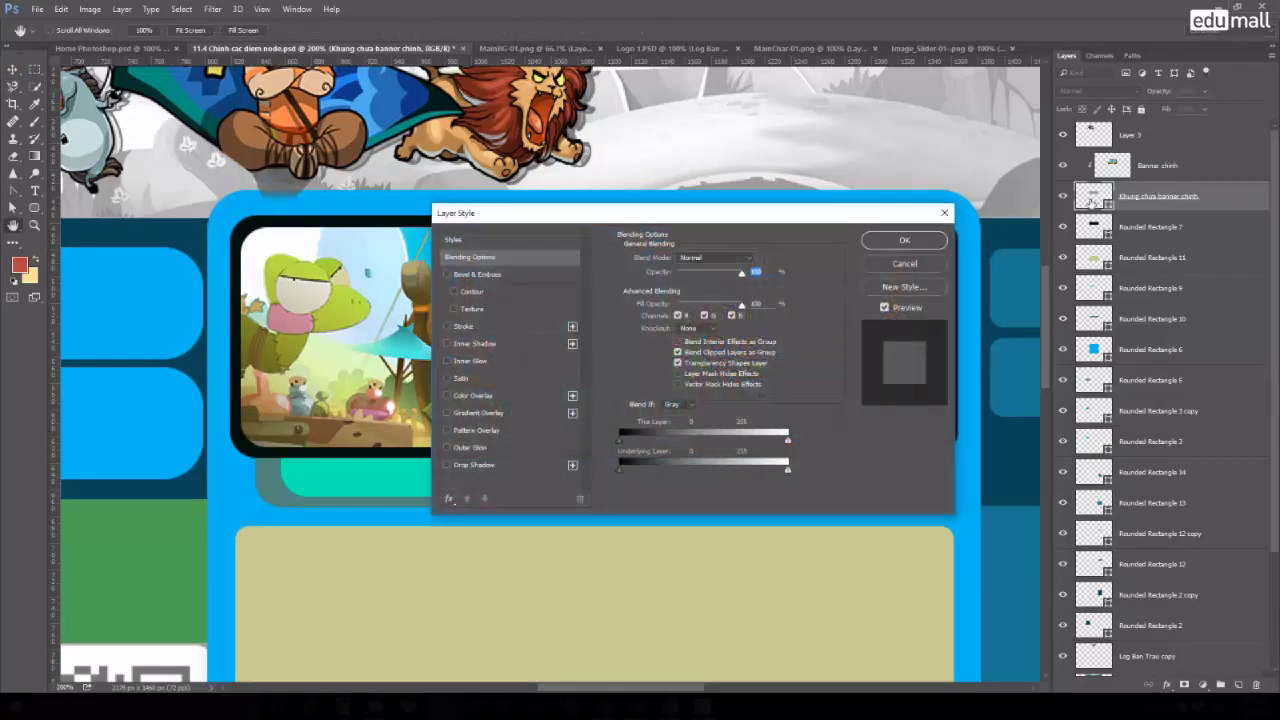
{"action": "left_click_drag", "start_coordinate": [732, 215], "coordinate": [902, 139]}
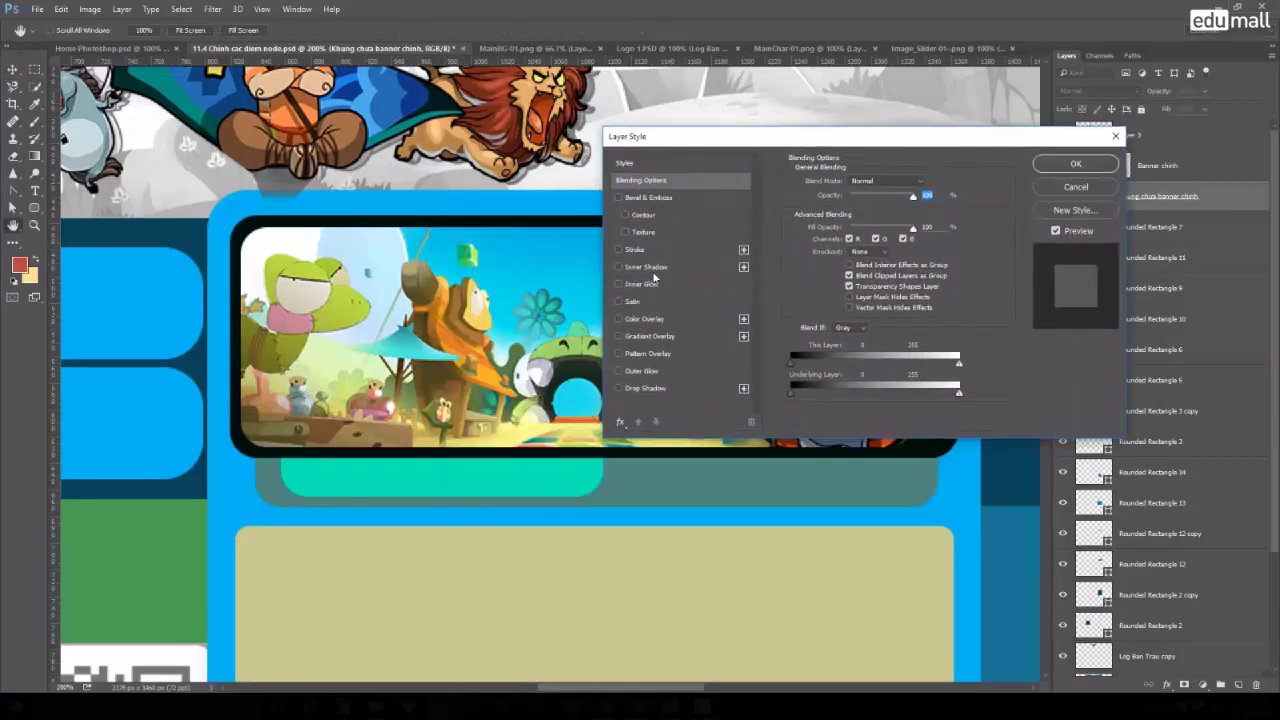
{"action": "left_click", "coordinate": [688, 265]}
{"action": "mouse_move", "coordinate": [732, 137]}
{"action": "left_mouse_down"}
{"action": "mouse_move", "coordinate": [939, 114]}
{"action": "mouse_move", "coordinate": [887, 92]}
{"action": "left_mouse_up"}
{"action": "left_click_drag", "start_coordinate": [1000, 204], "coordinate": [996, 200]}
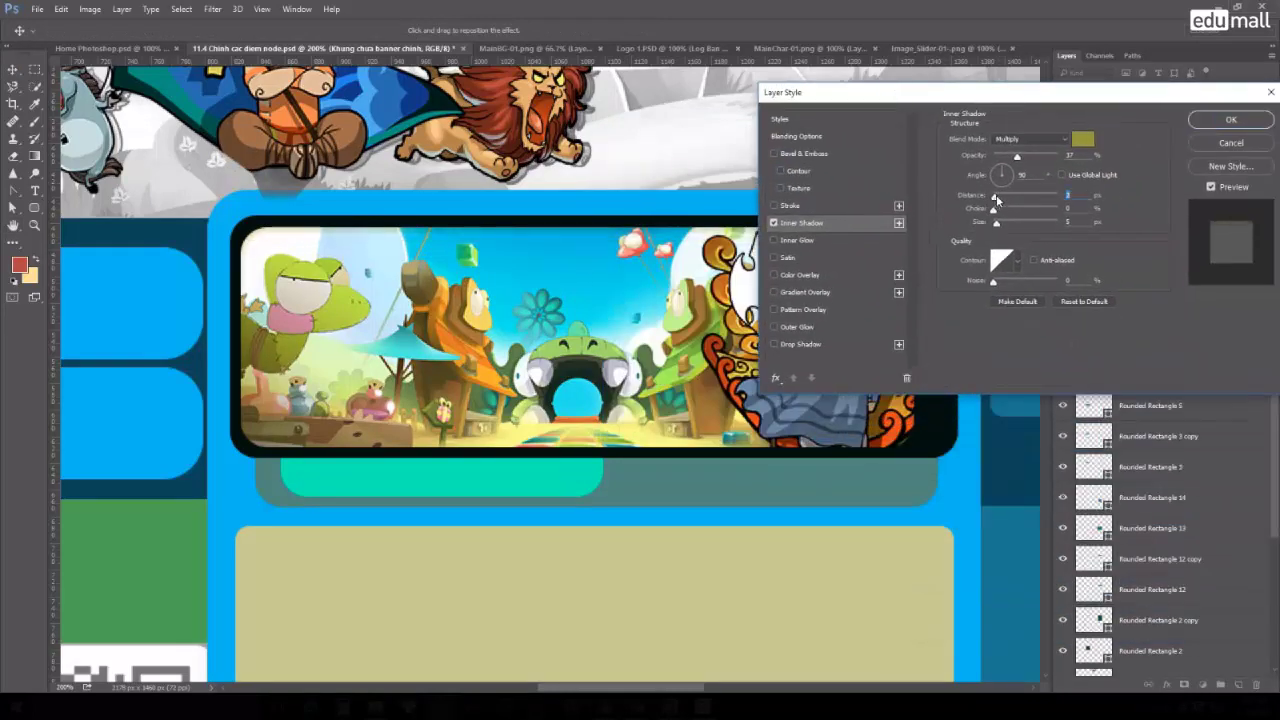
{"action": "left_click", "coordinate": [1083, 144]}
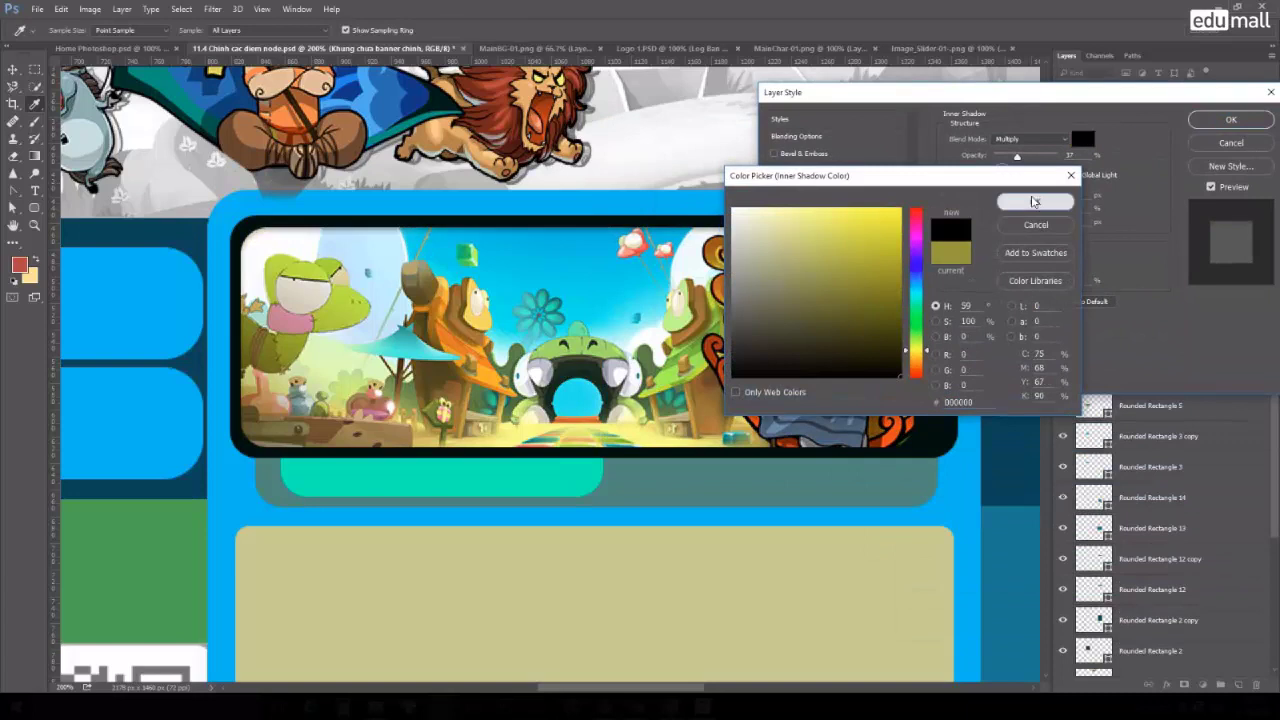
{"action": "left_click", "coordinate": [1033, 206]}
{"action": "mouse_move", "coordinate": [1017, 157]}
{"action": "left_mouse_down"}
{"action": "mouse_move", "coordinate": [1063, 172]}
{"action": "mouse_move", "coordinate": [1000, 170]}
{"action": "mouse_move", "coordinate": [1049, 169]}
{"action": "mouse_move", "coordinate": [1037, 168]}
{"action": "left_mouse_up"}
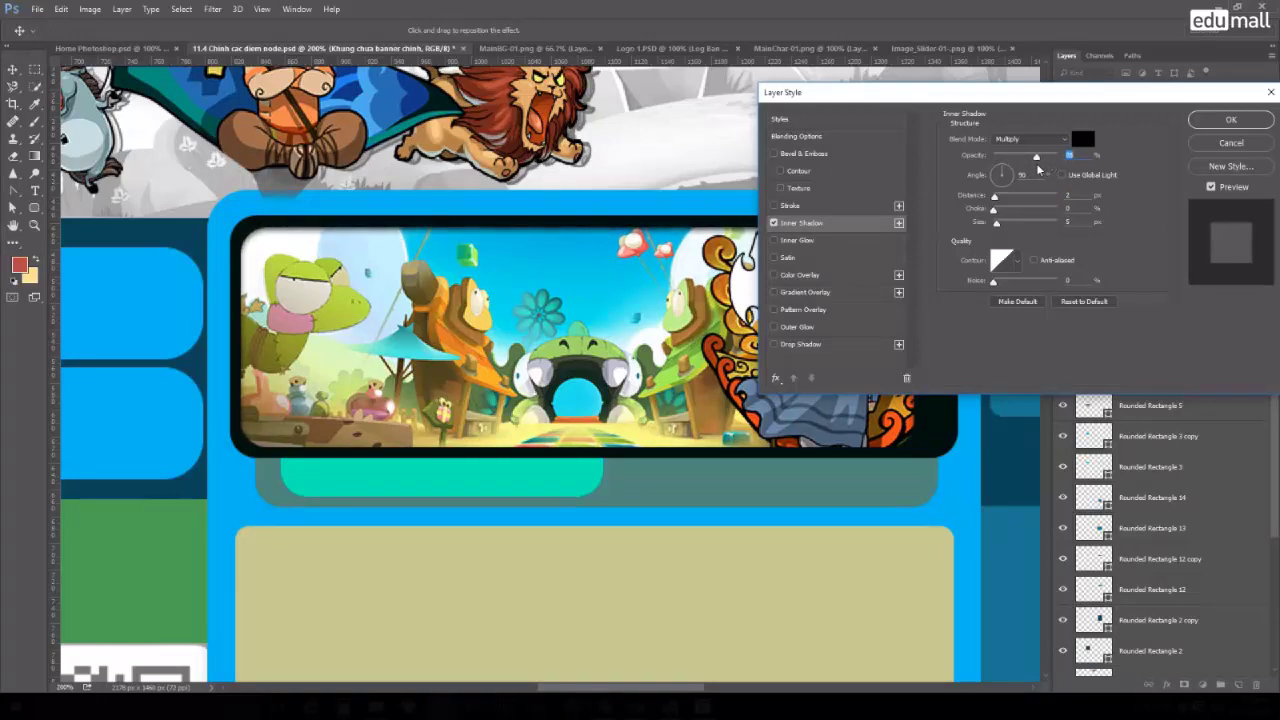
{"action": "left_click_drag", "start_coordinate": [1016, 94], "coordinate": [609, 480]}
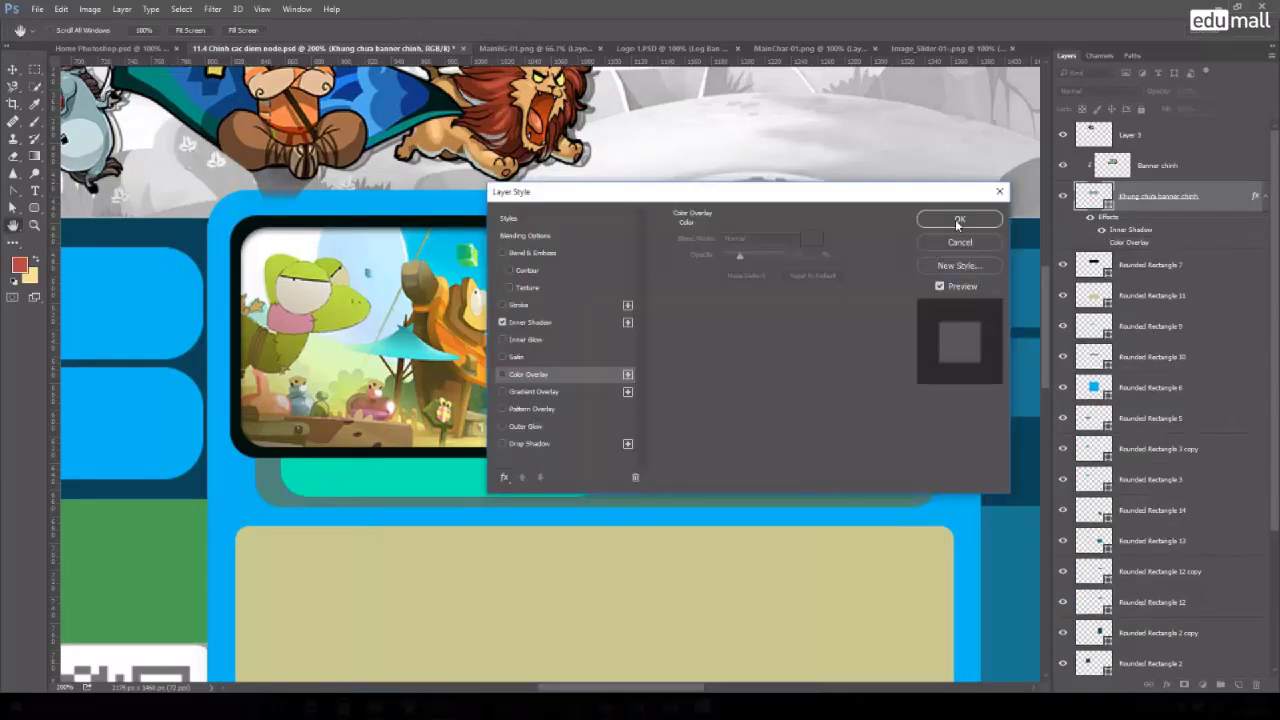
{"action": "left_click", "coordinate": [957, 219]}
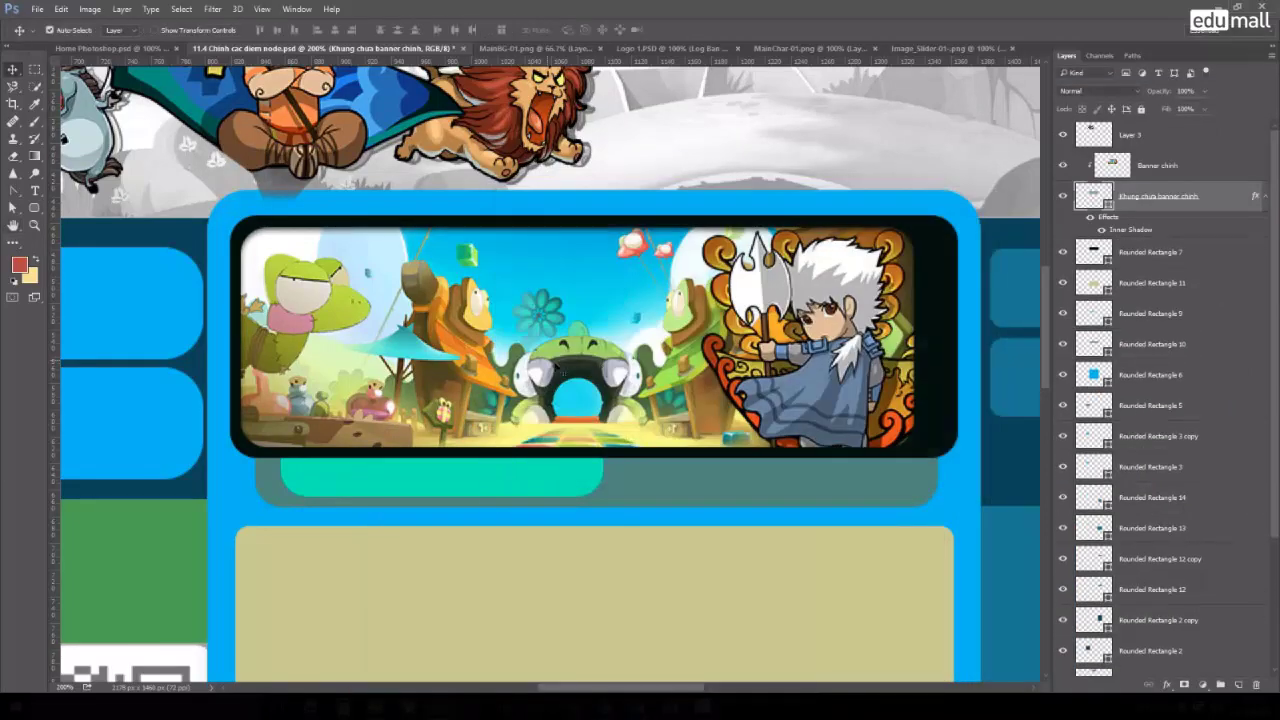
Zoom back out and pan toward the banner's lower-left area.
{"action": "key", "text": "ctrl+minus"}
{"action": "key", "text": "ctrl+plus"}
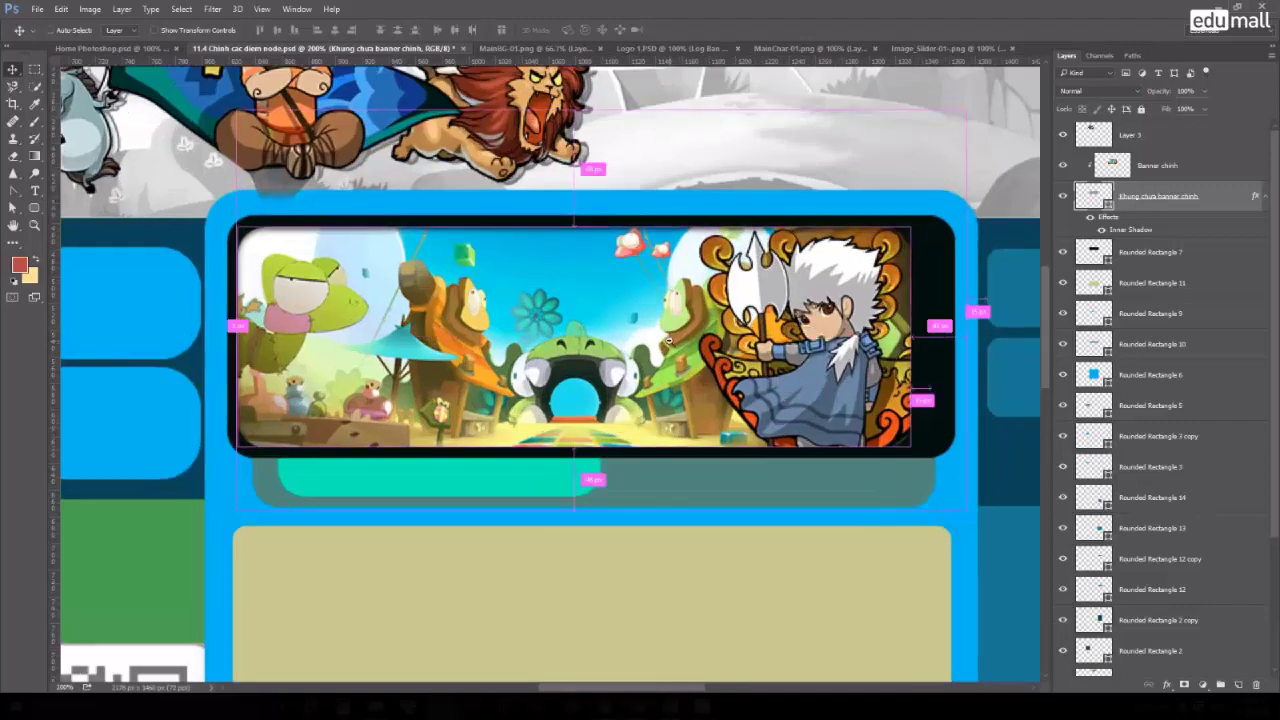
{"action": "key", "text": "ctrl+minus"}
{"action": "left_click_drag", "start_coordinate": [705, 170], "coordinate": [502, 78]}
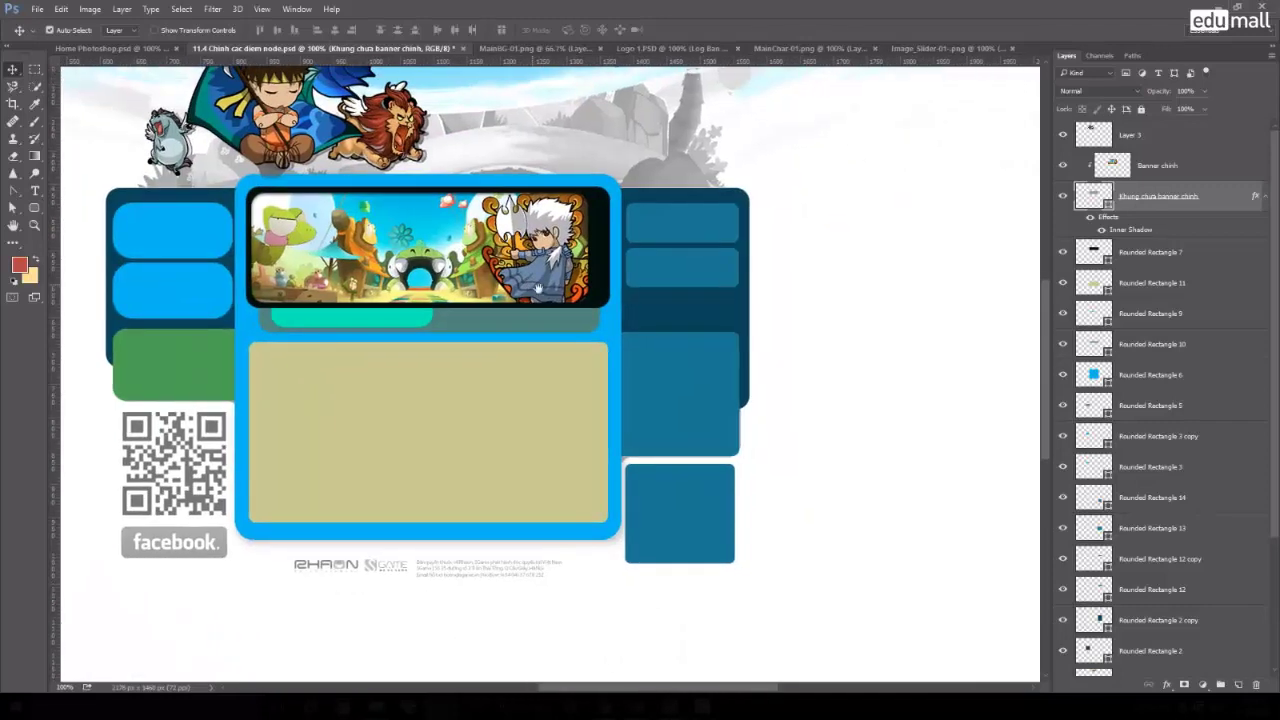
Check the Home Photoshop.psd reference, then return to the 11.4 Chinh cac diem node.psd document.
{"action": "left_click", "coordinate": [155, 48]}
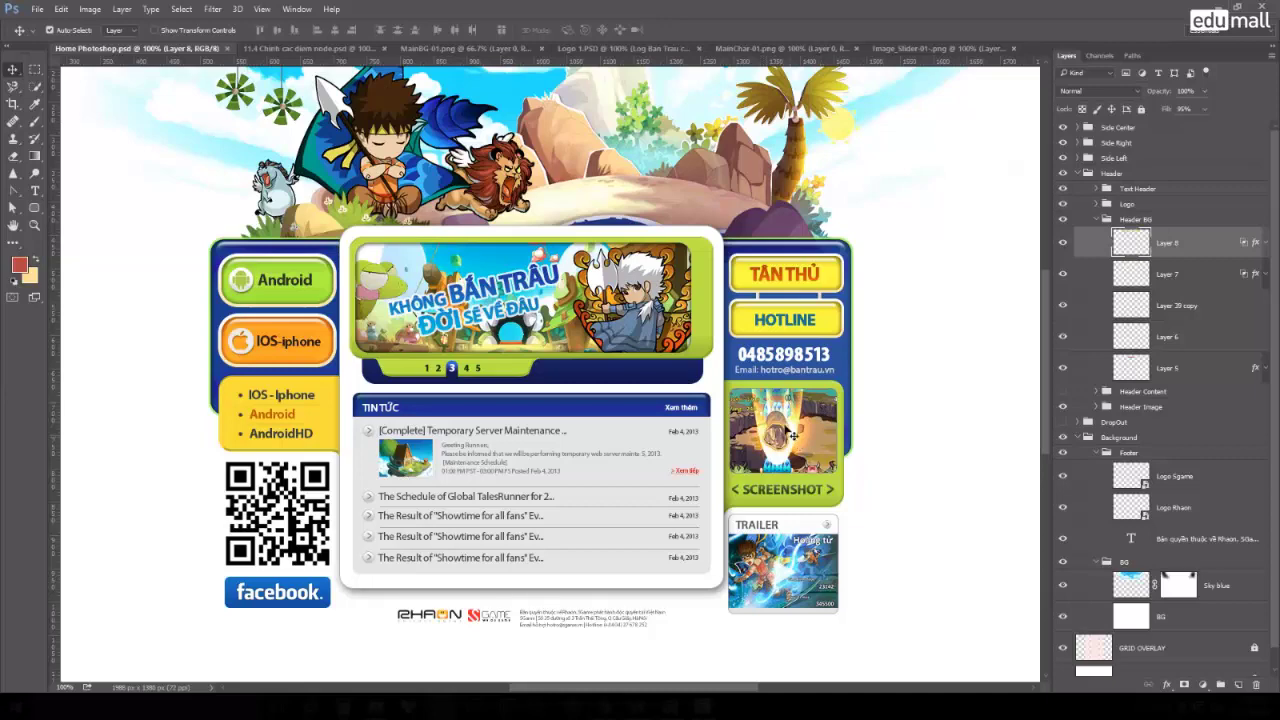
{"action": "left_click", "coordinate": [310, 48]}
{"action": "scroll", "coordinate": [714, 394], "scroll_direction": "up", "scroll_amount": 3}
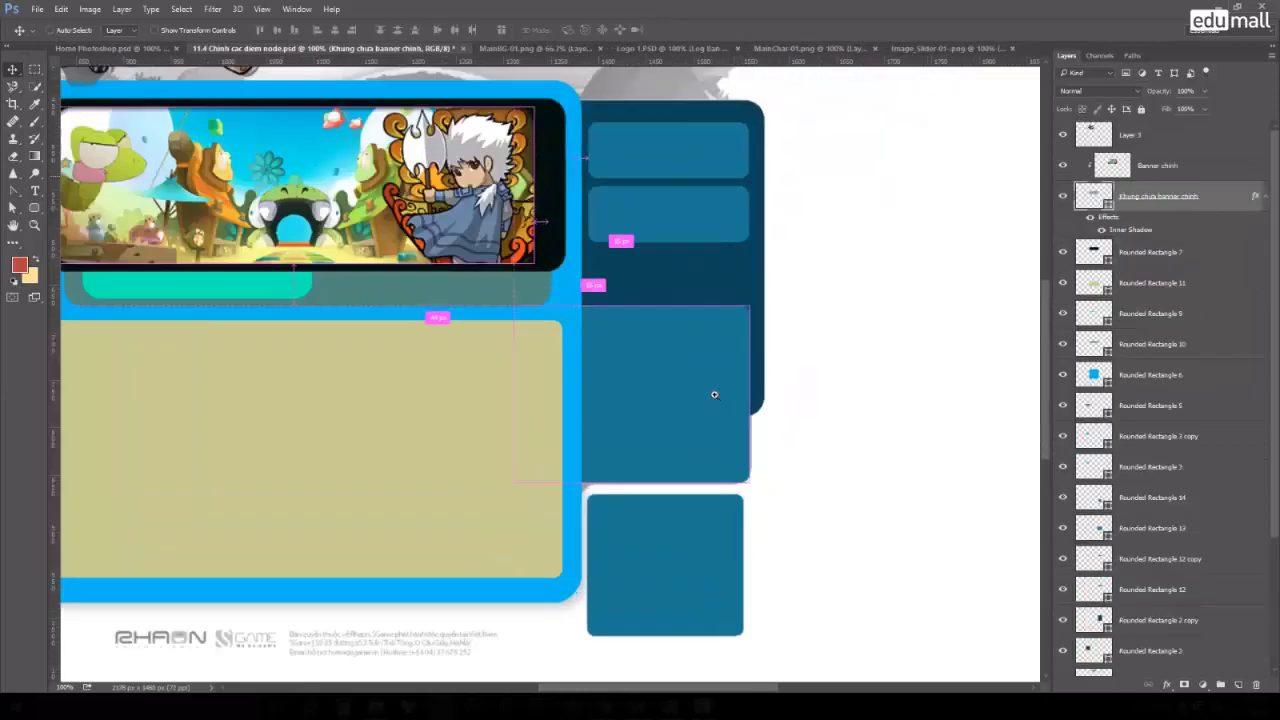
{"action": "scroll", "coordinate": [714, 394], "scroll_direction": "up", "scroll_amount": 3}
Draw a trial rounded rectangle in the right column, discard it, and undo a stray move.
{"action": "key", "text": "u"}
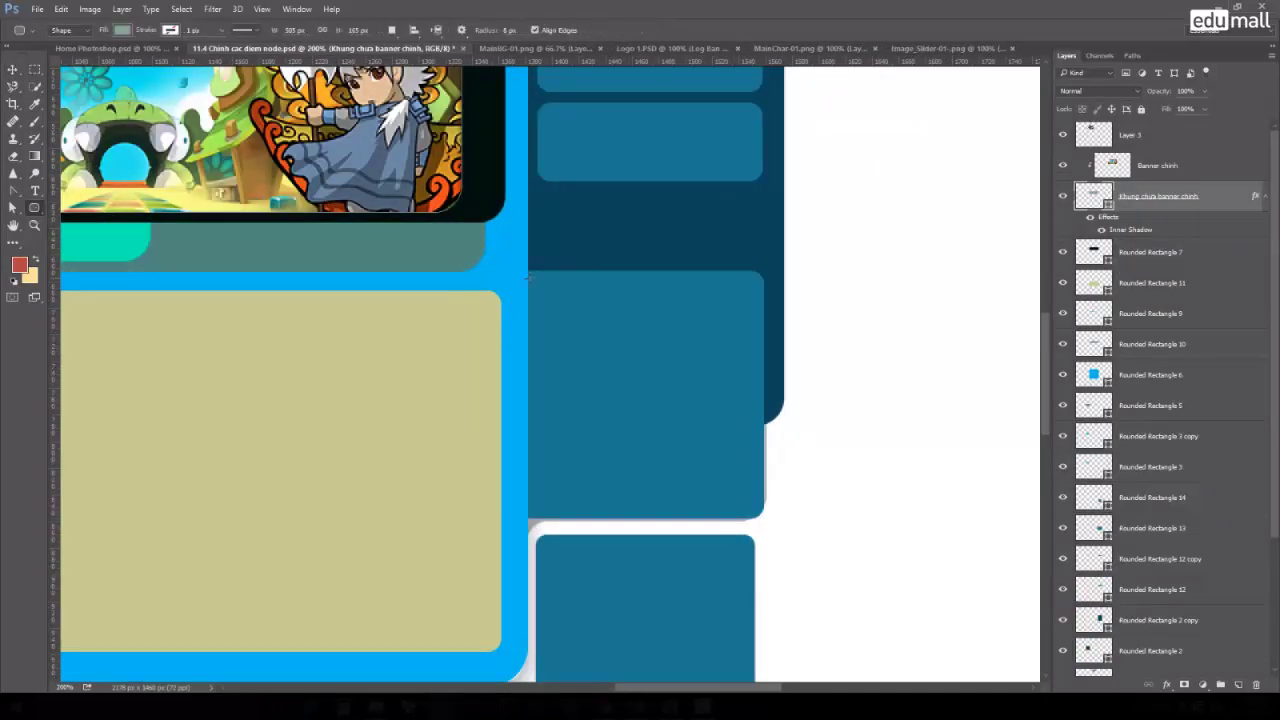
{"action": "left_click_drag", "start_coordinate": [538, 280], "coordinate": [629, 420]}
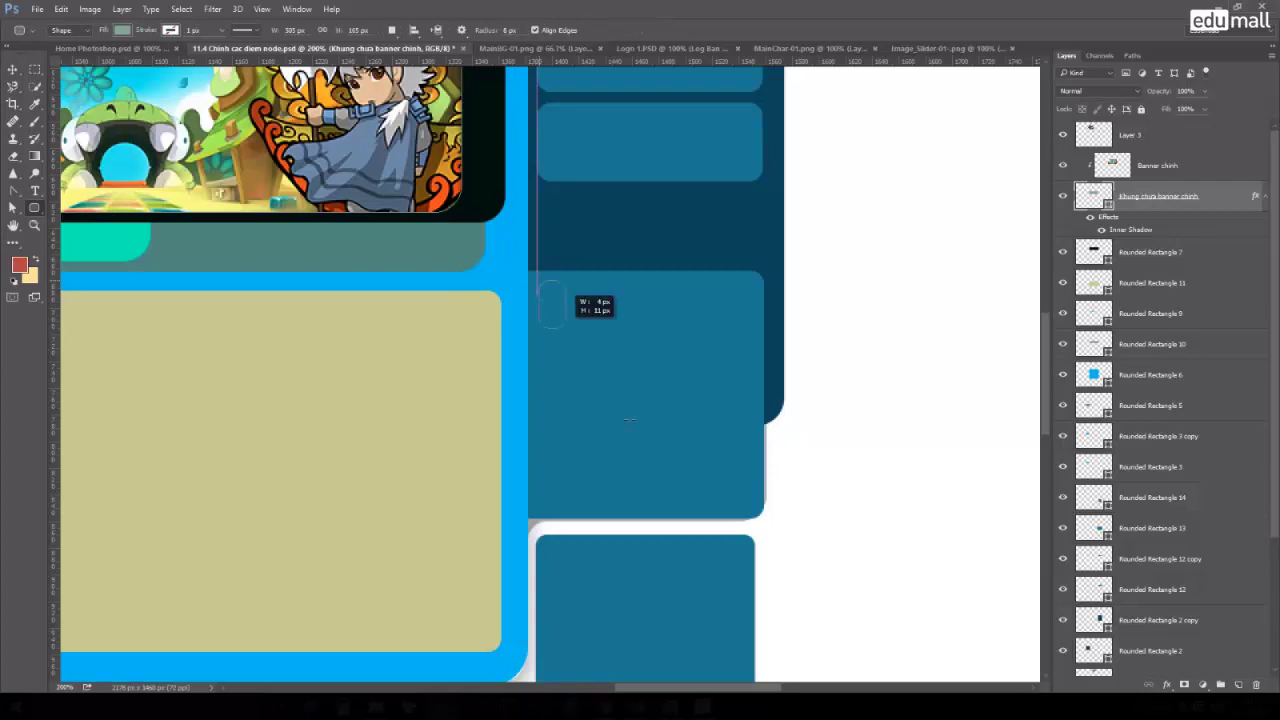
{"action": "left_click_drag", "start_coordinate": [629, 420], "coordinate": [751, 506]}
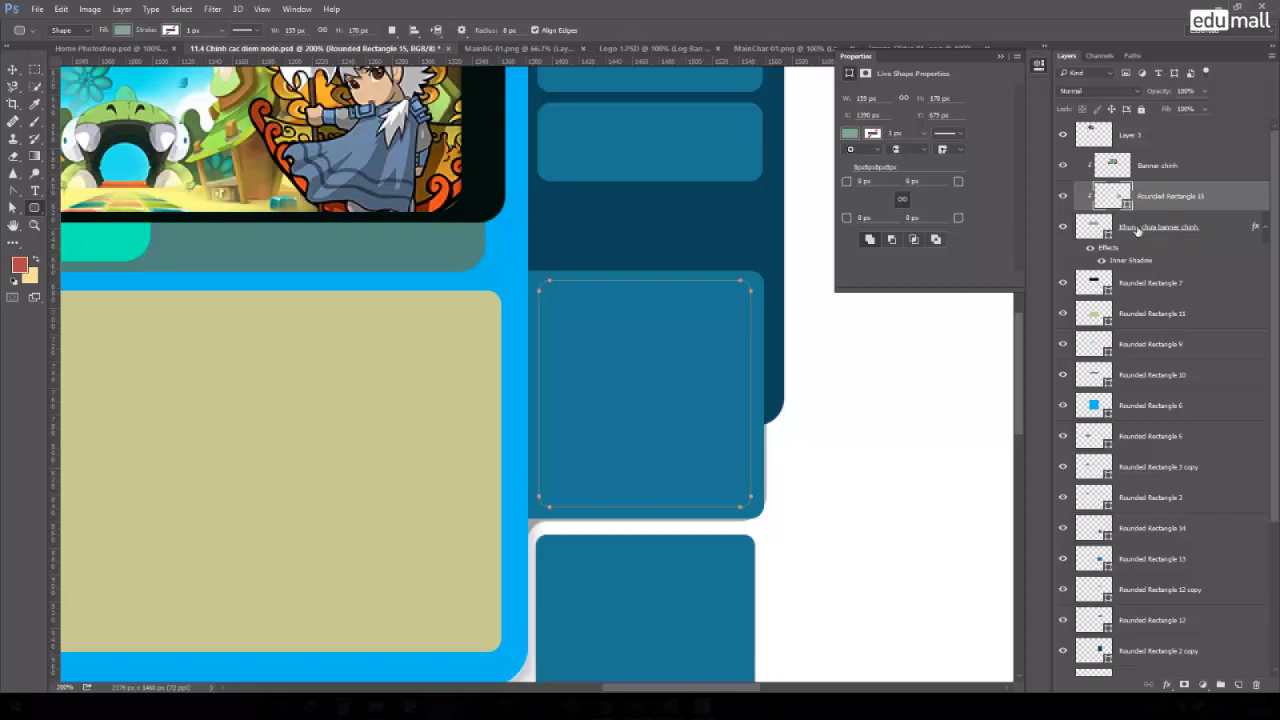
{"action": "key", "text": "ctrl+e"}
{"action": "left_click", "coordinate": [1160, 137]}
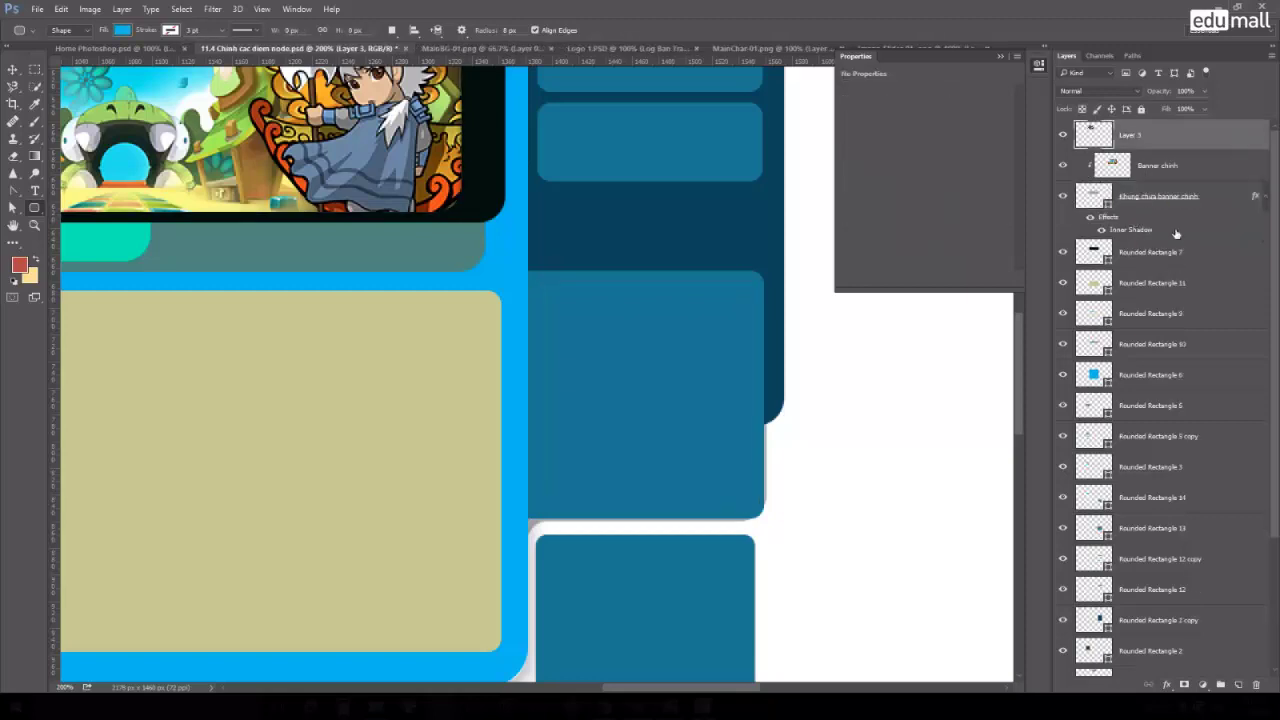
{"action": "left_click", "coordinate": [9, 72]}
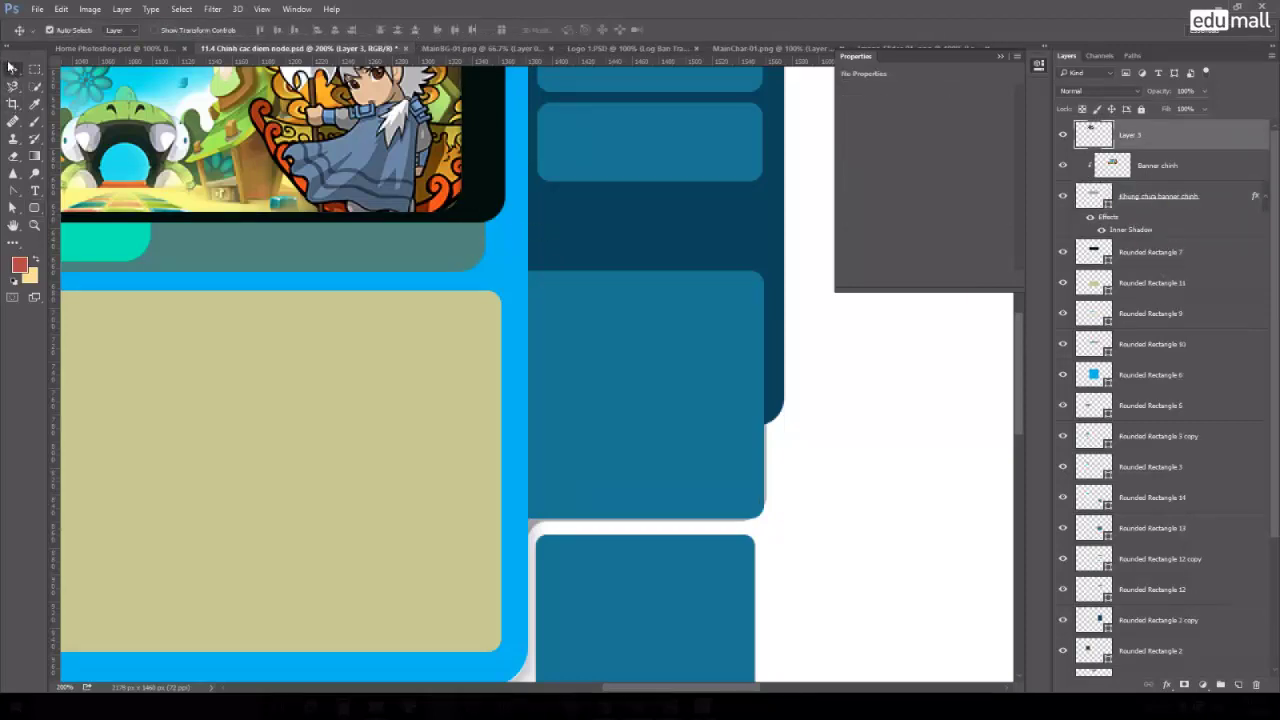
{"action": "left_click", "coordinate": [688, 410]}
{"action": "left_click_drag", "start_coordinate": [717, 411], "coordinate": [796, 421]}
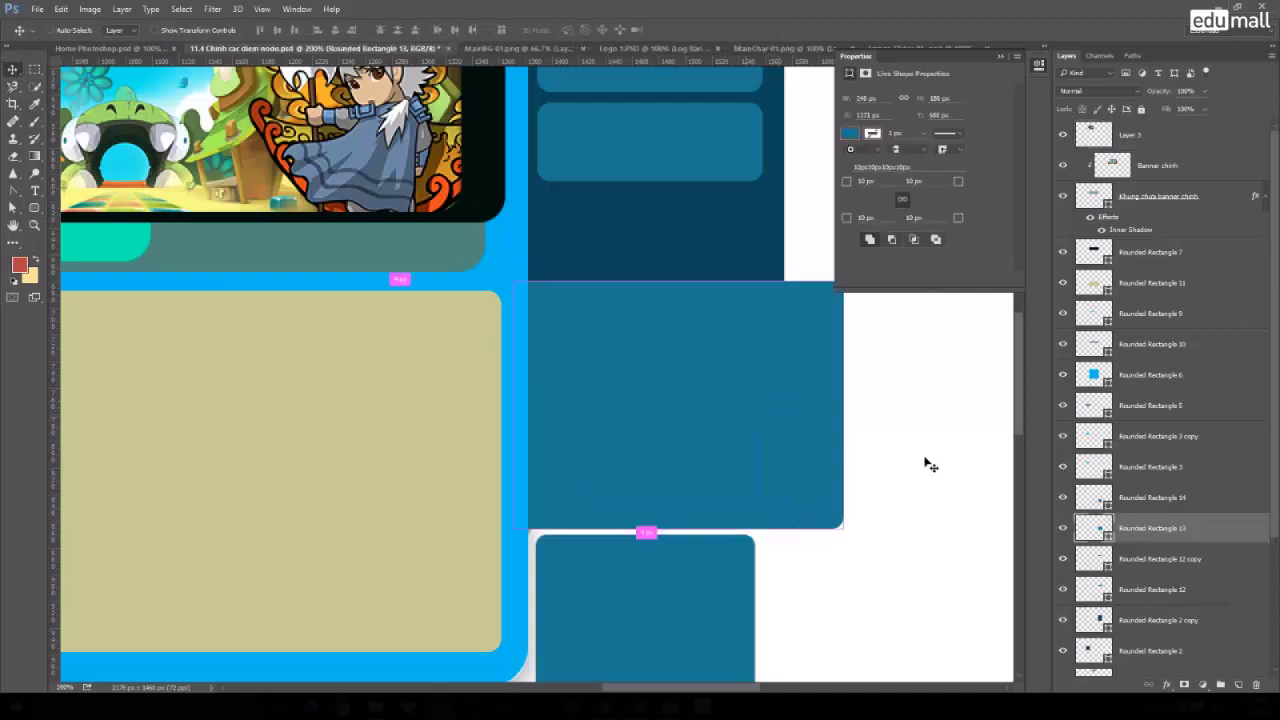
{"action": "key", "text": "ctrl+z"}
Draw a 156×168 px rounded rectangle in the dark right panel and fill it green.
{"action": "left_click", "coordinate": [35, 208]}
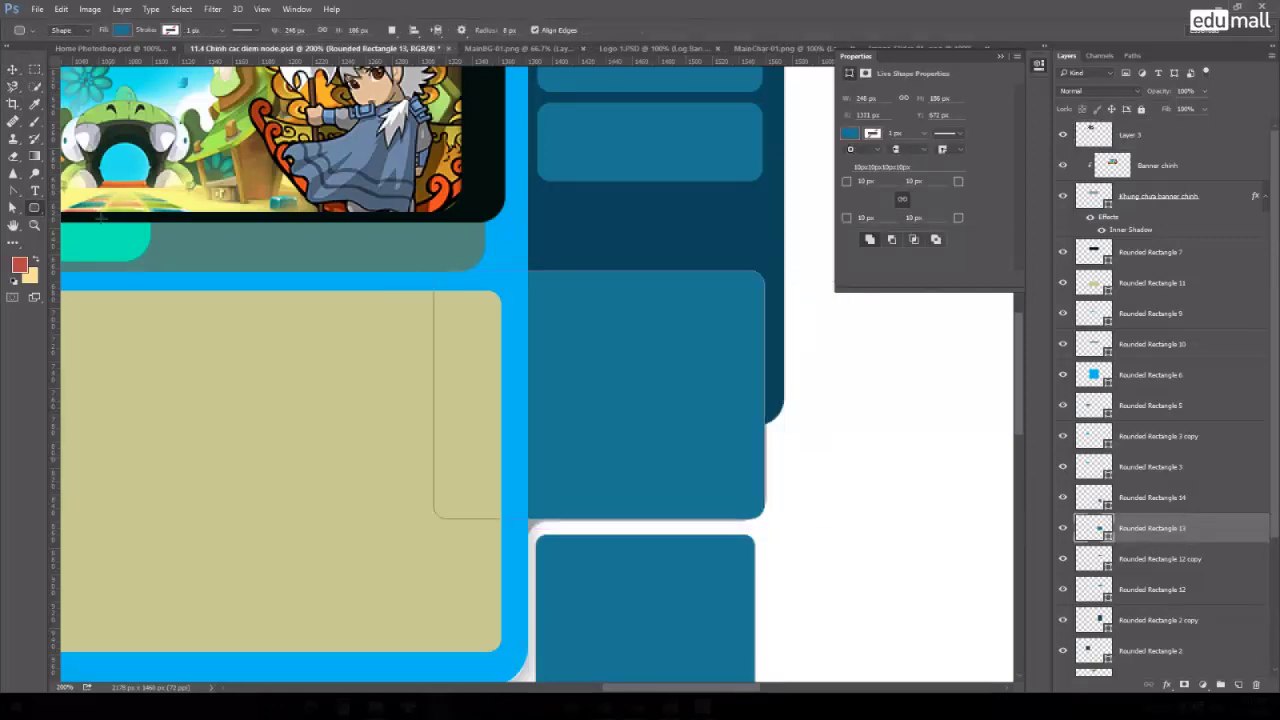
{"action": "left_click_drag", "start_coordinate": [547, 285], "coordinate": [757, 508]}
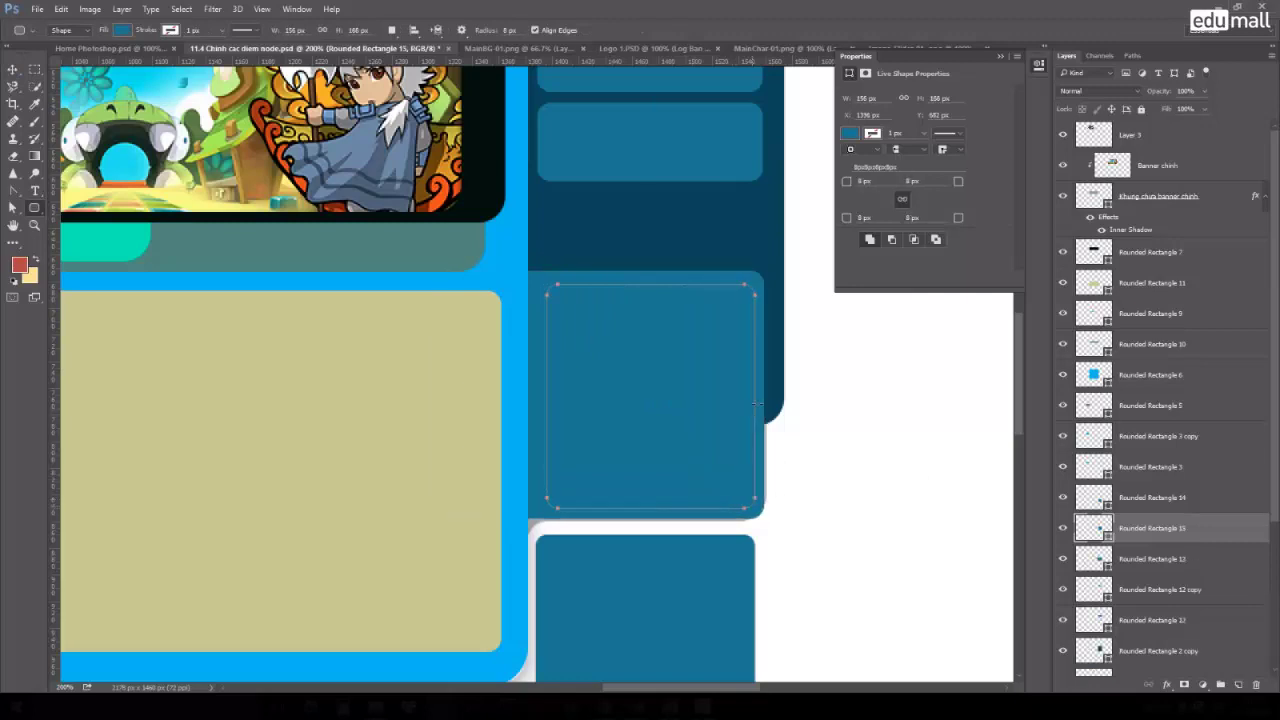
{"action": "double_click", "coordinate": [1106, 538]}
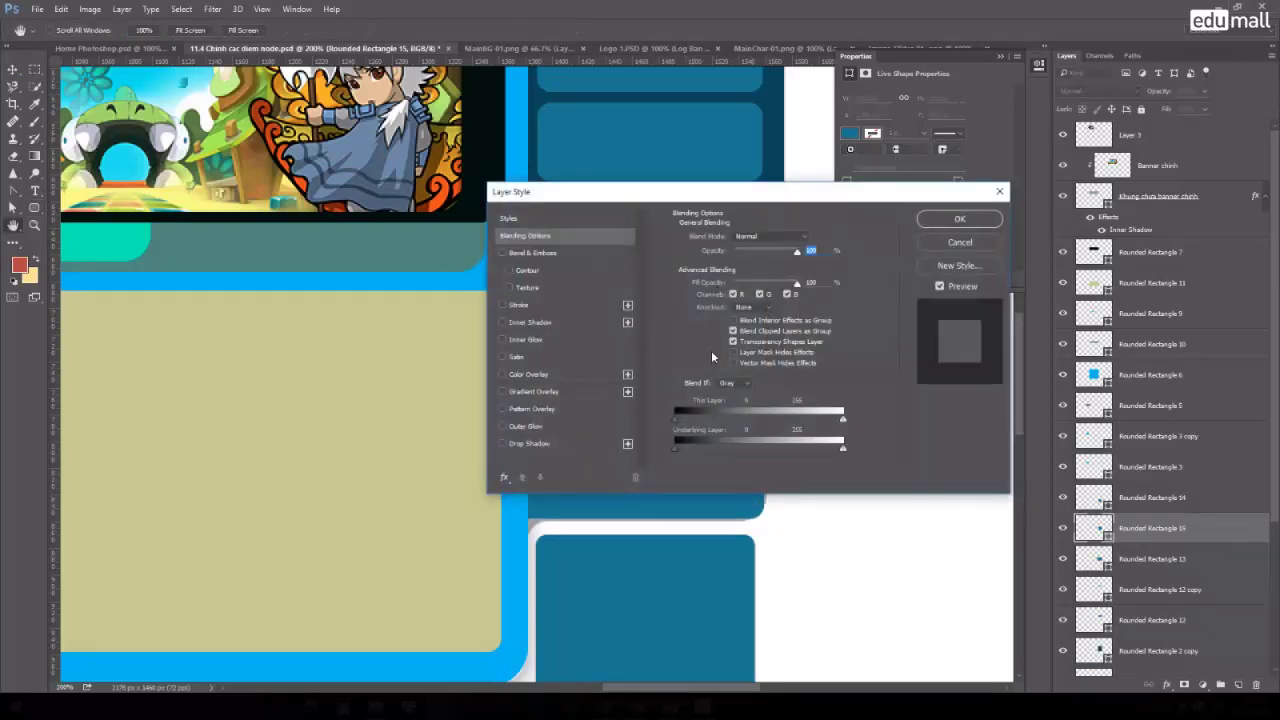
{"action": "left_click", "coordinate": [960, 242]}
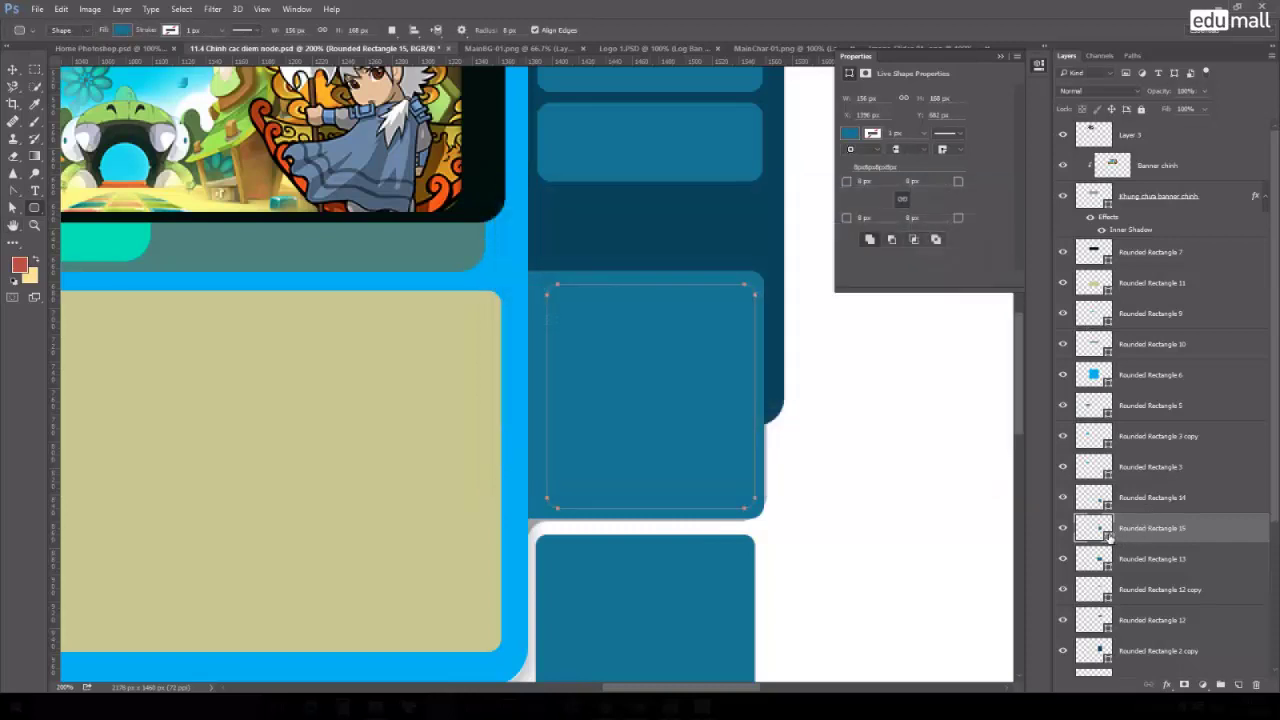
{"action": "double_click", "coordinate": [1108, 538]}
{"action": "type", "text": "4ad82e"}
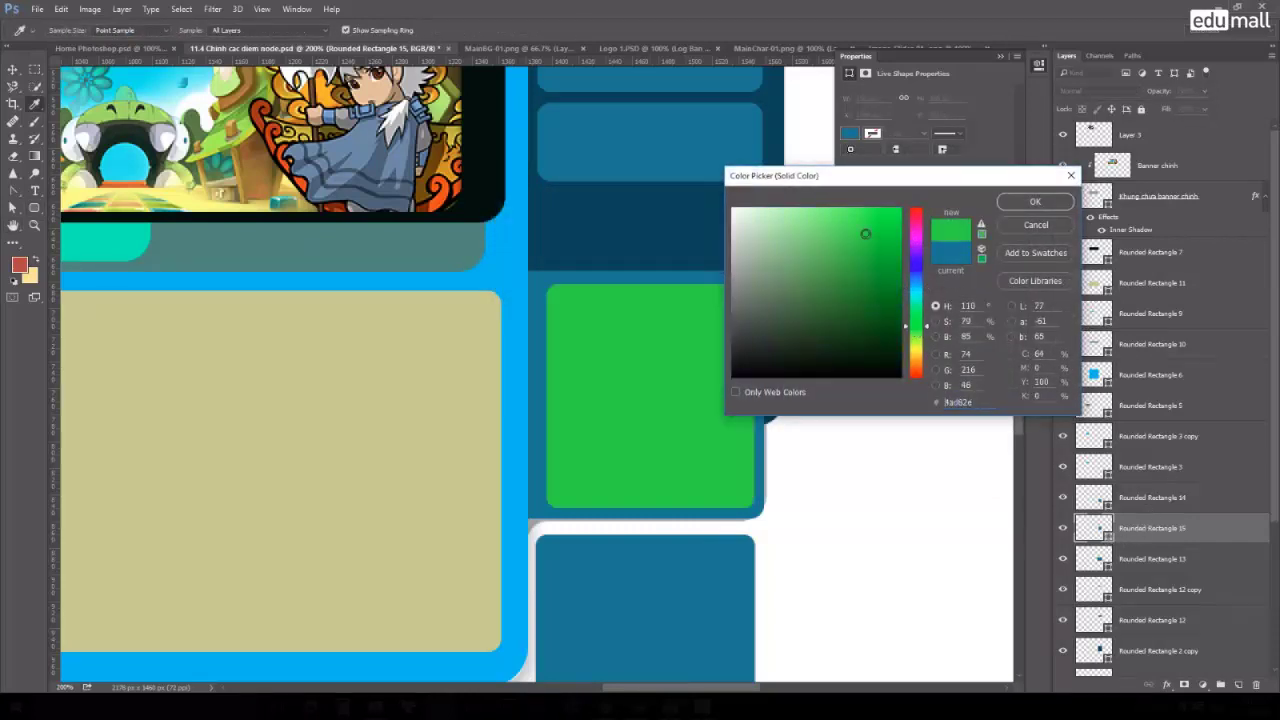
{"action": "left_click", "coordinate": [1035, 201]}
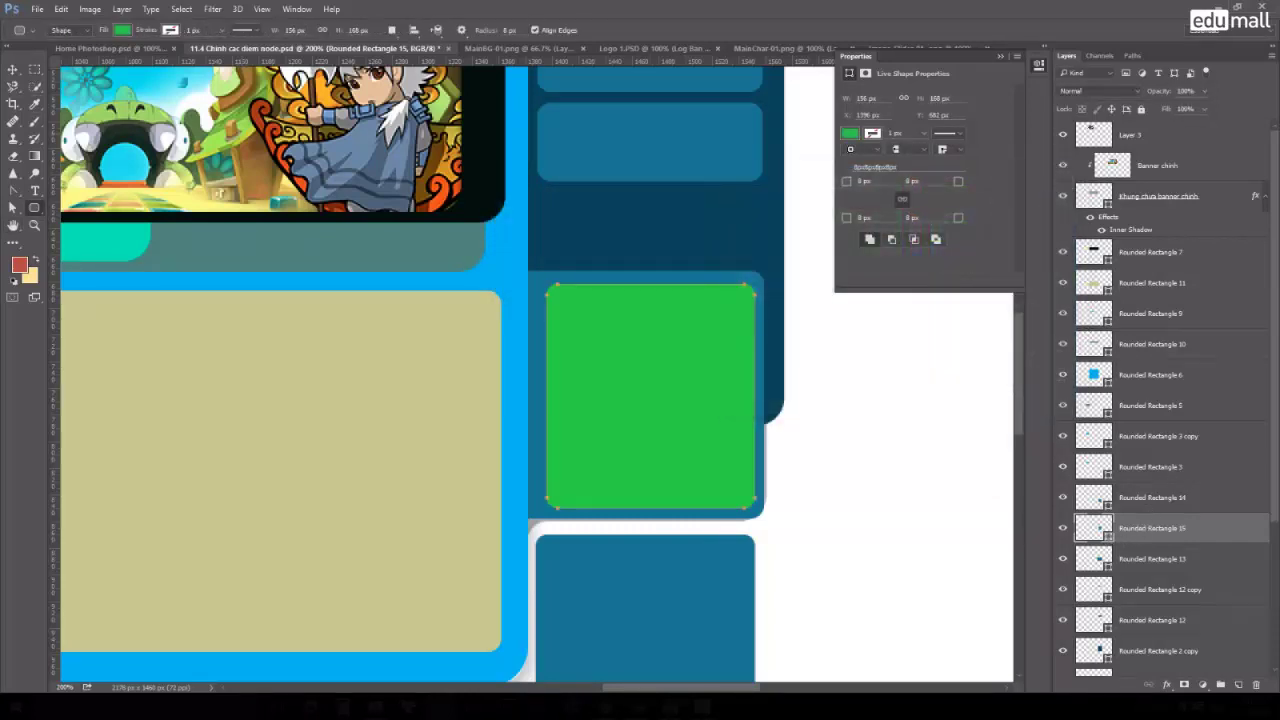
{"action": "key", "text": "ctrl+o"}
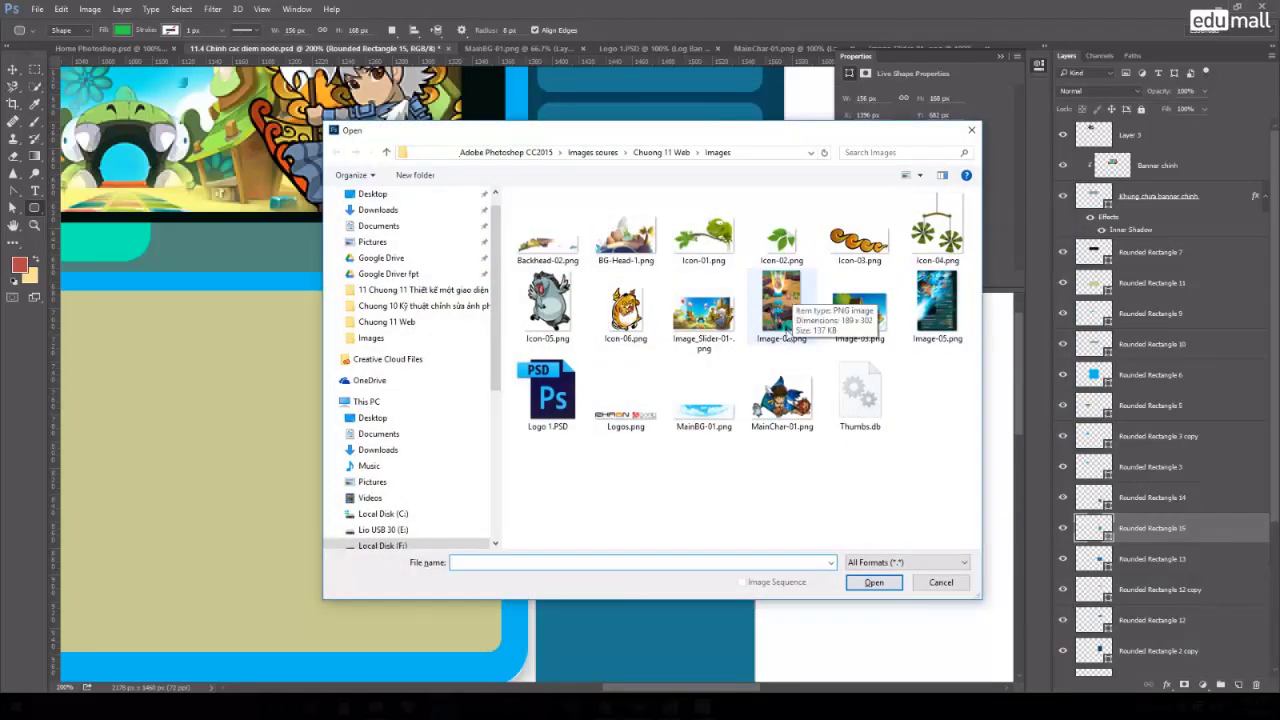
Copy the Image-02.png game screenshot and paste it into the 11.4 layout as a new layer.
{"action": "left_click", "coordinate": [790, 312]}
{"action": "double_click", "coordinate": [781, 305]}
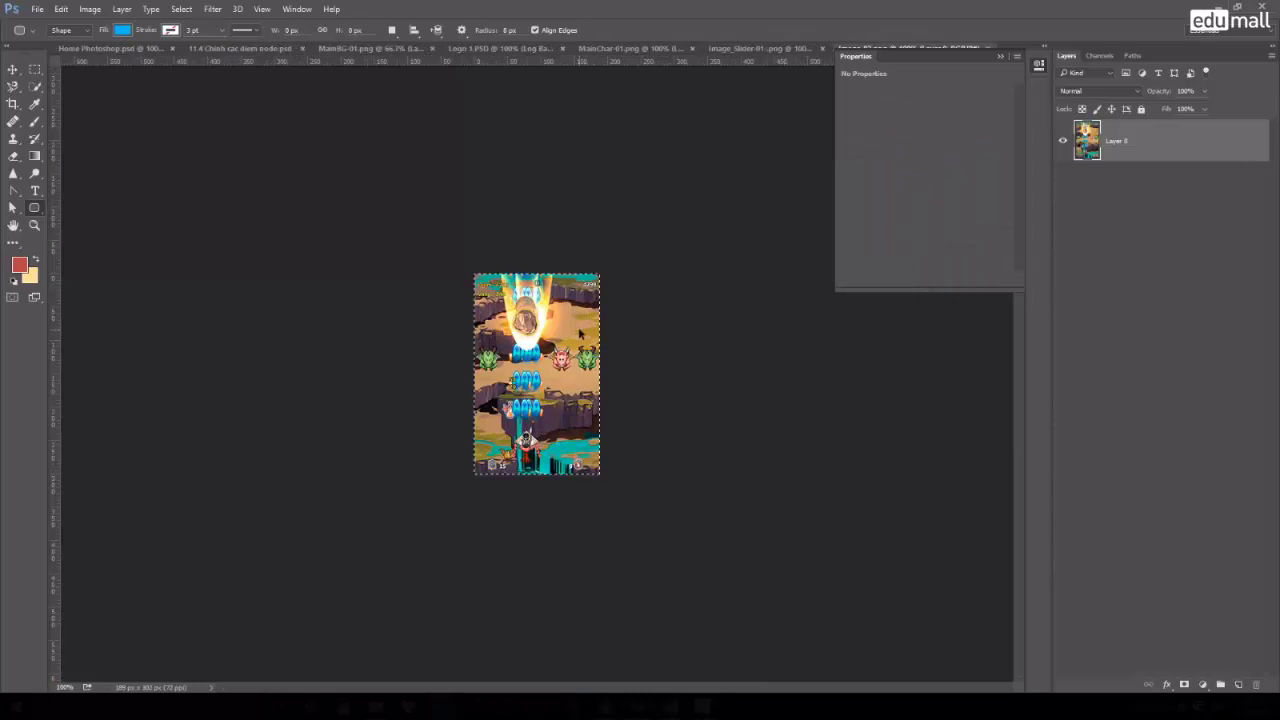
{"action": "key", "text": "ctrl+a"}
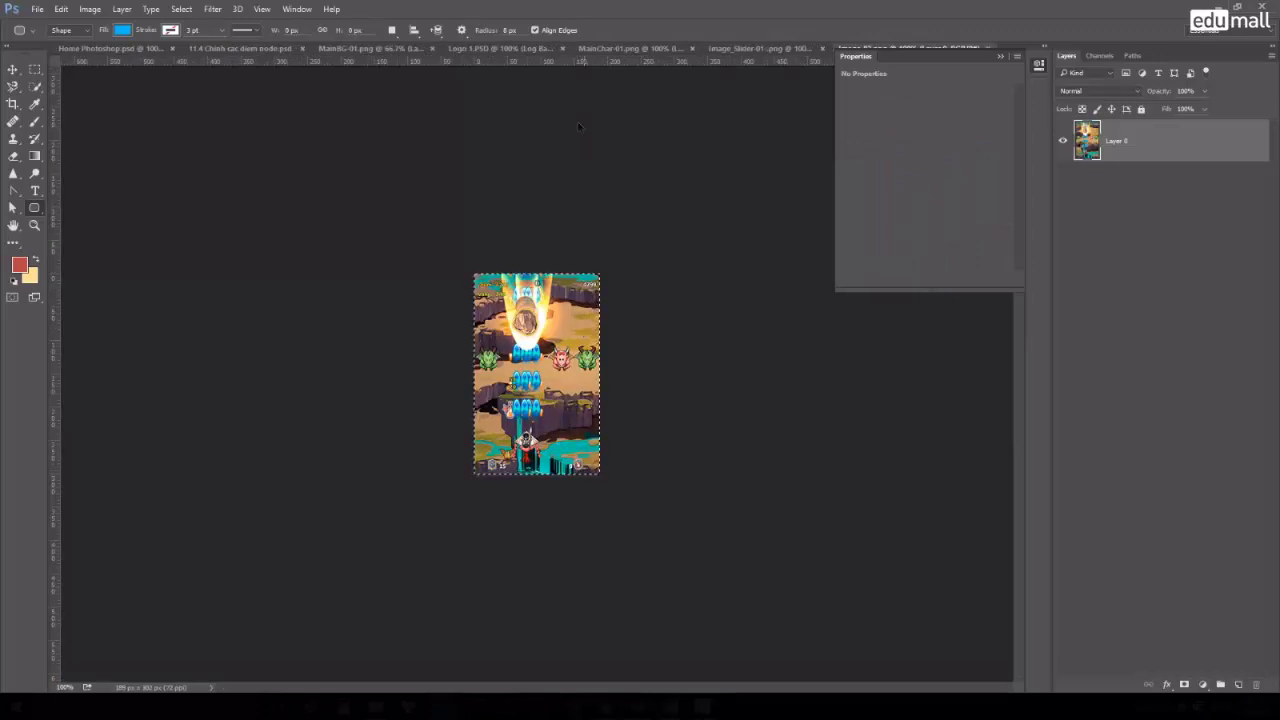
{"action": "left_click", "coordinate": [259, 49]}
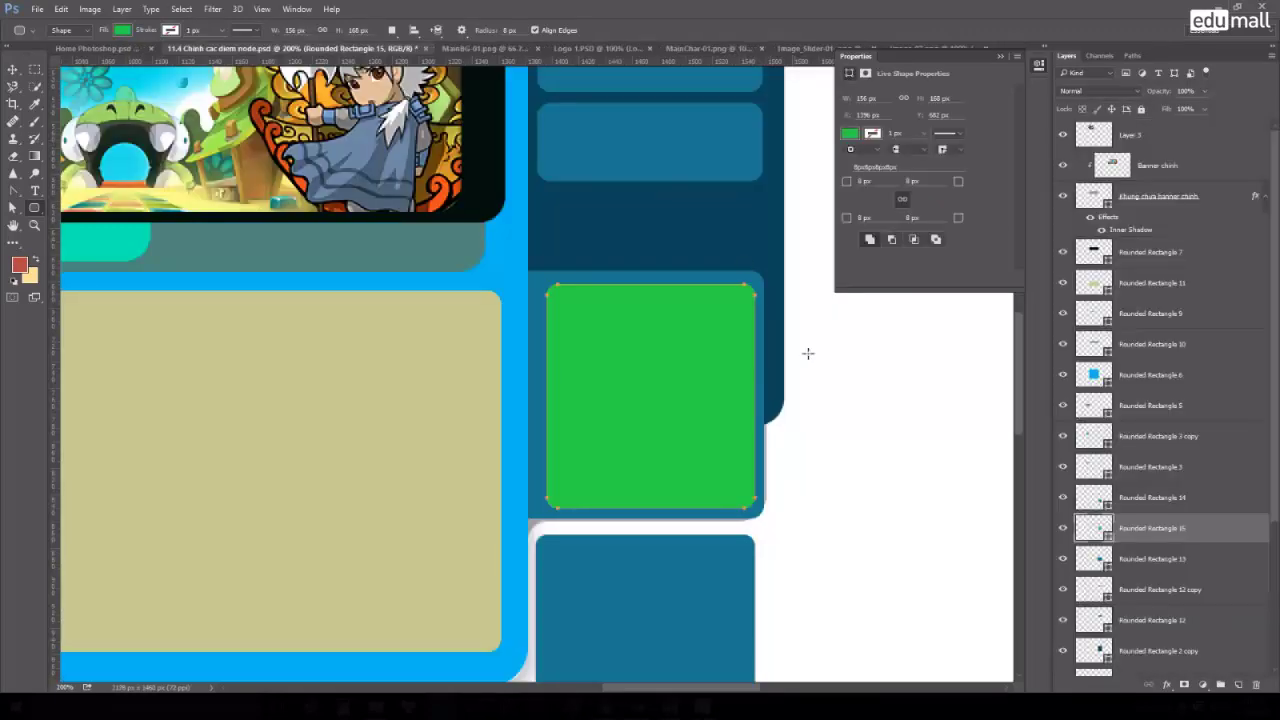
{"action": "key", "text": "v"}
{"action": "left_click_drag", "start_coordinate": [620, 374], "coordinate": [663, 363]}
{"action": "key", "text": "ctrl+z"}
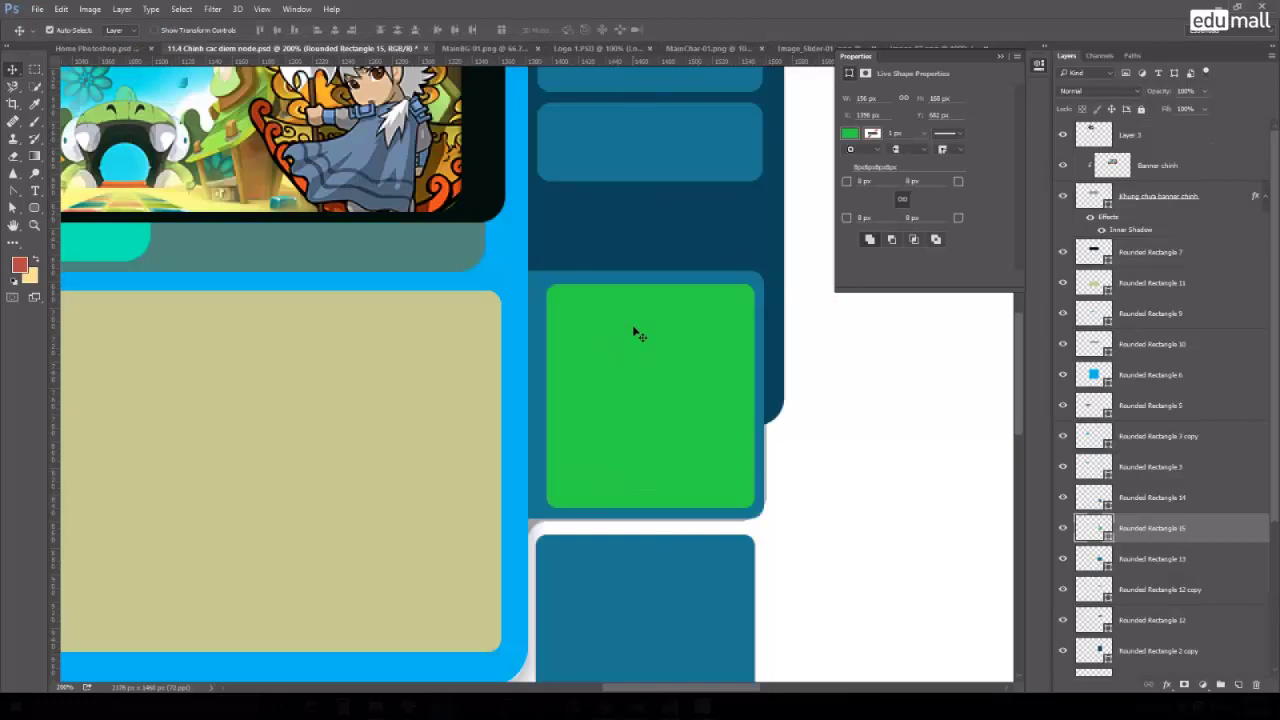
{"action": "key", "text": "ctrl+v"}
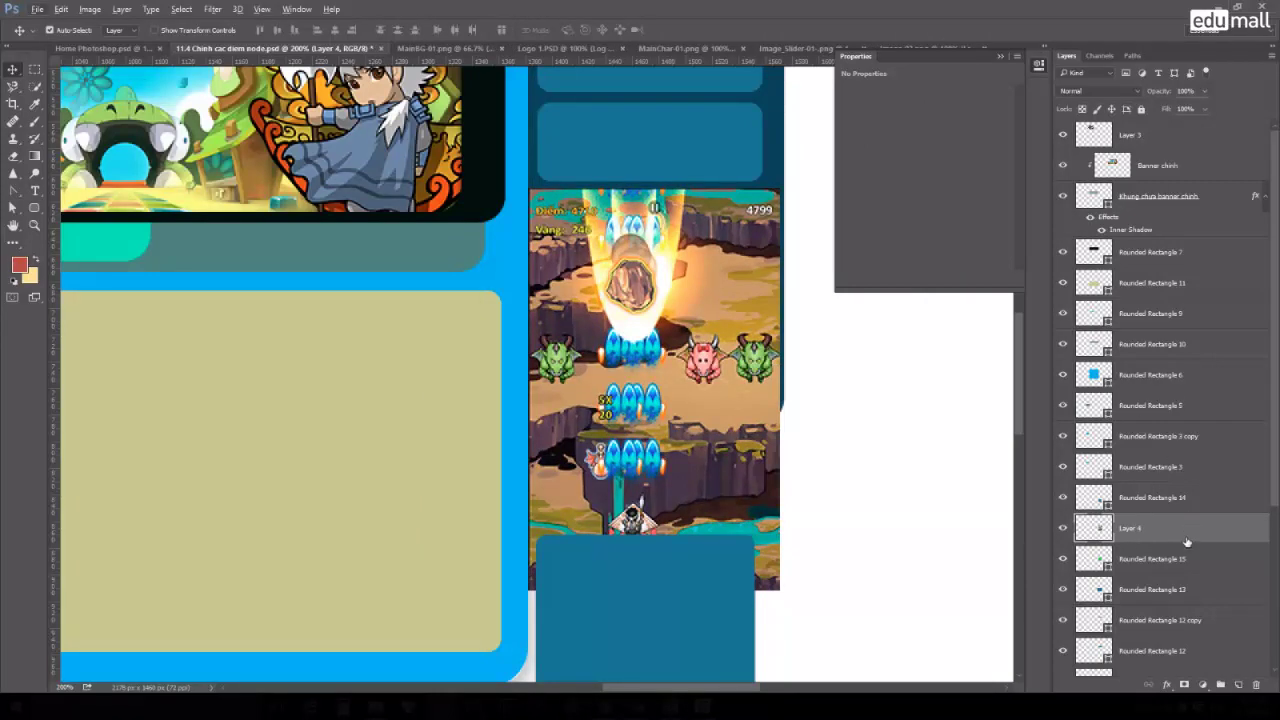
Clip the screenshot into Rounded Rectangle 15, reposition it, and scale it down to fit.
{"action": "left_click", "coordinate": [1187, 537], "text": "alt"}
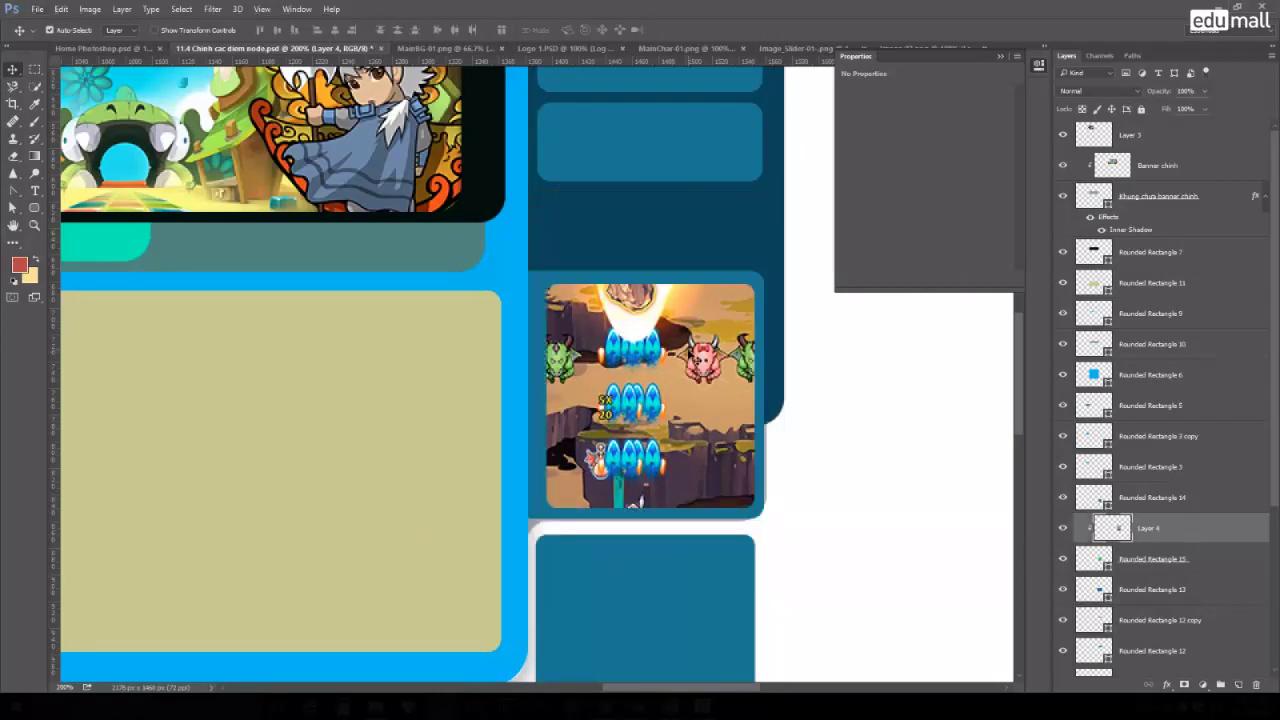
{"action": "key", "text": "ctrl+alt+g"}
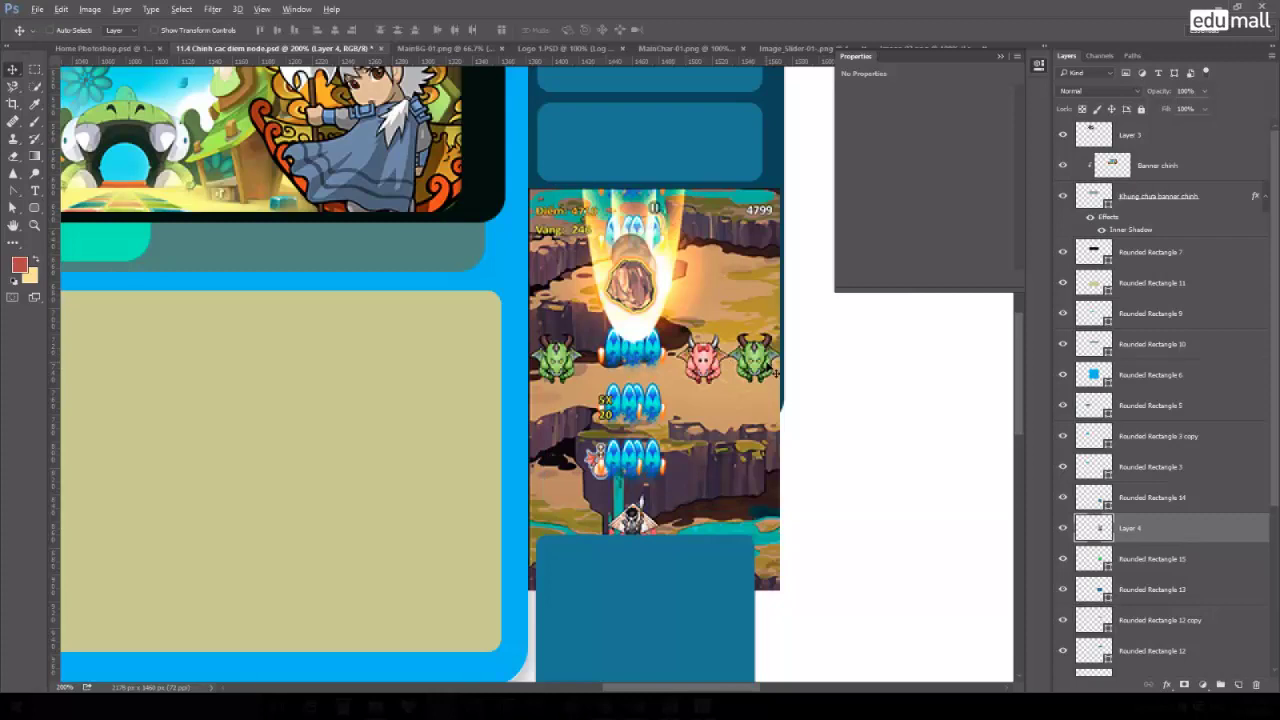
{"action": "key", "text": "ctrl+alt+g"}
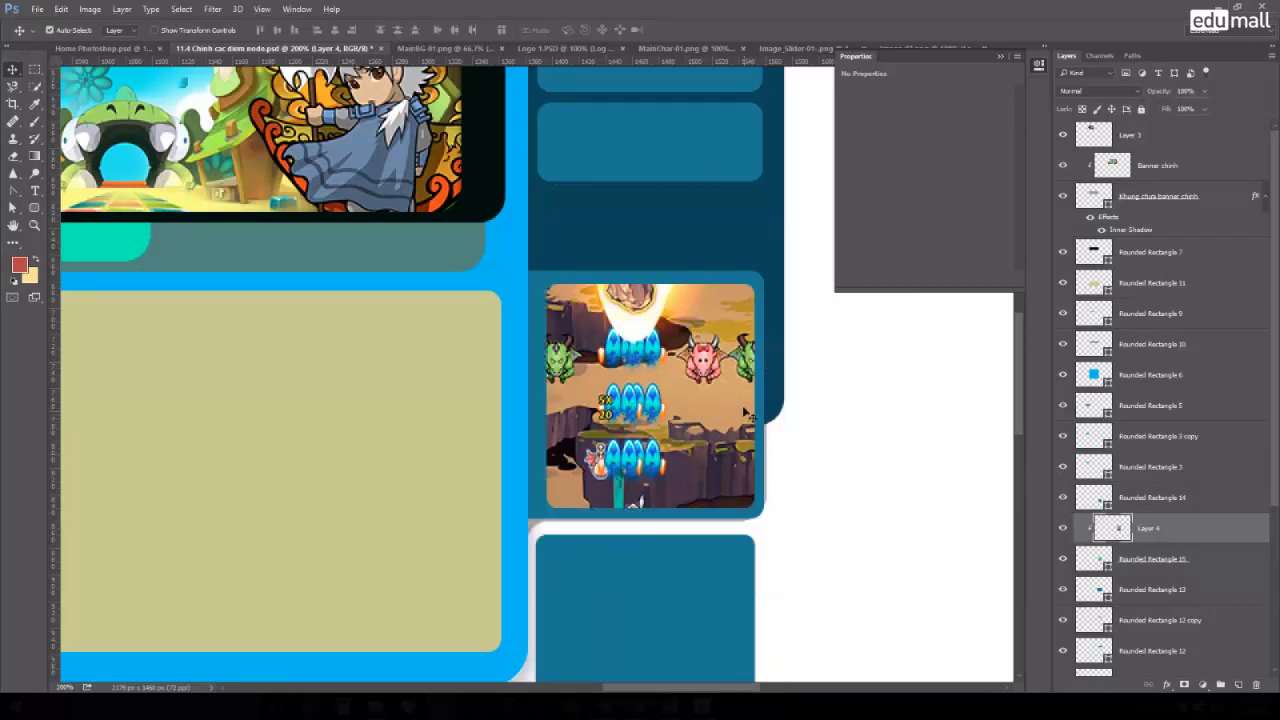
{"action": "mouse_move", "coordinate": [658, 372]}
{"action": "left_mouse_down"}
{"action": "mouse_move", "coordinate": [776, 418]}
{"action": "mouse_move", "coordinate": [650, 445]}
{"action": "left_mouse_up"}
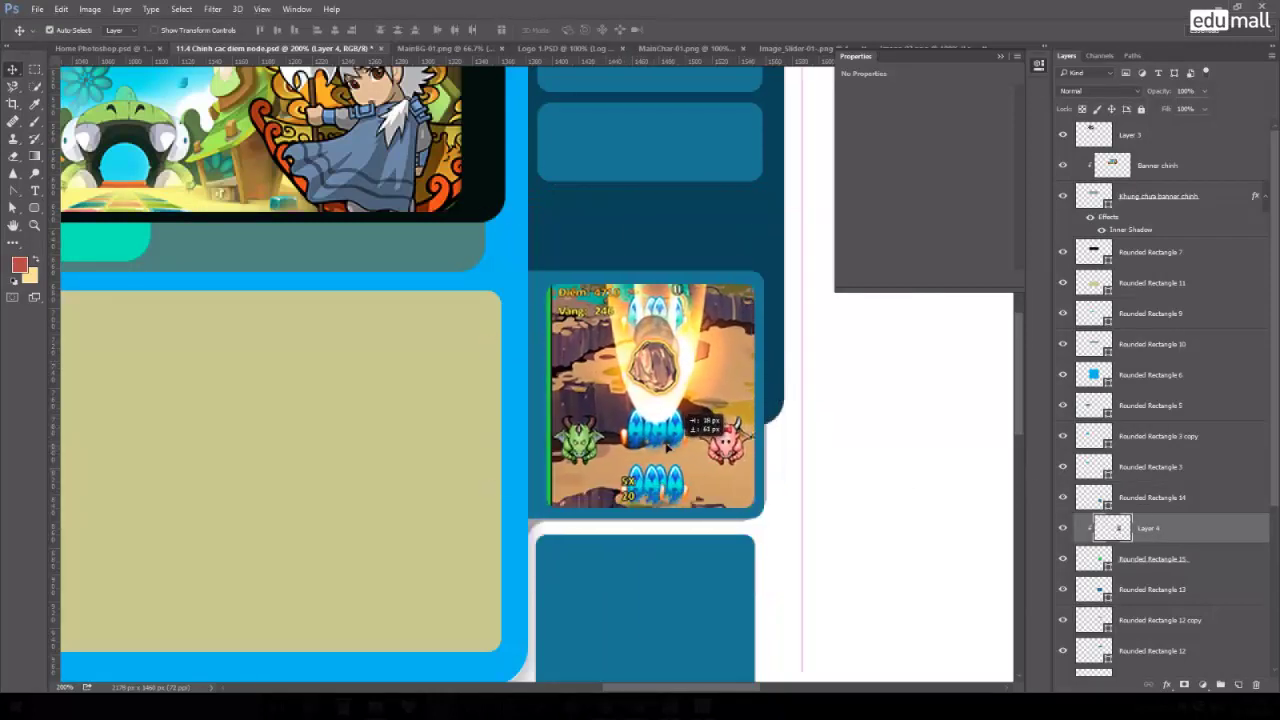
{"action": "key", "text": "ctrl+t"}
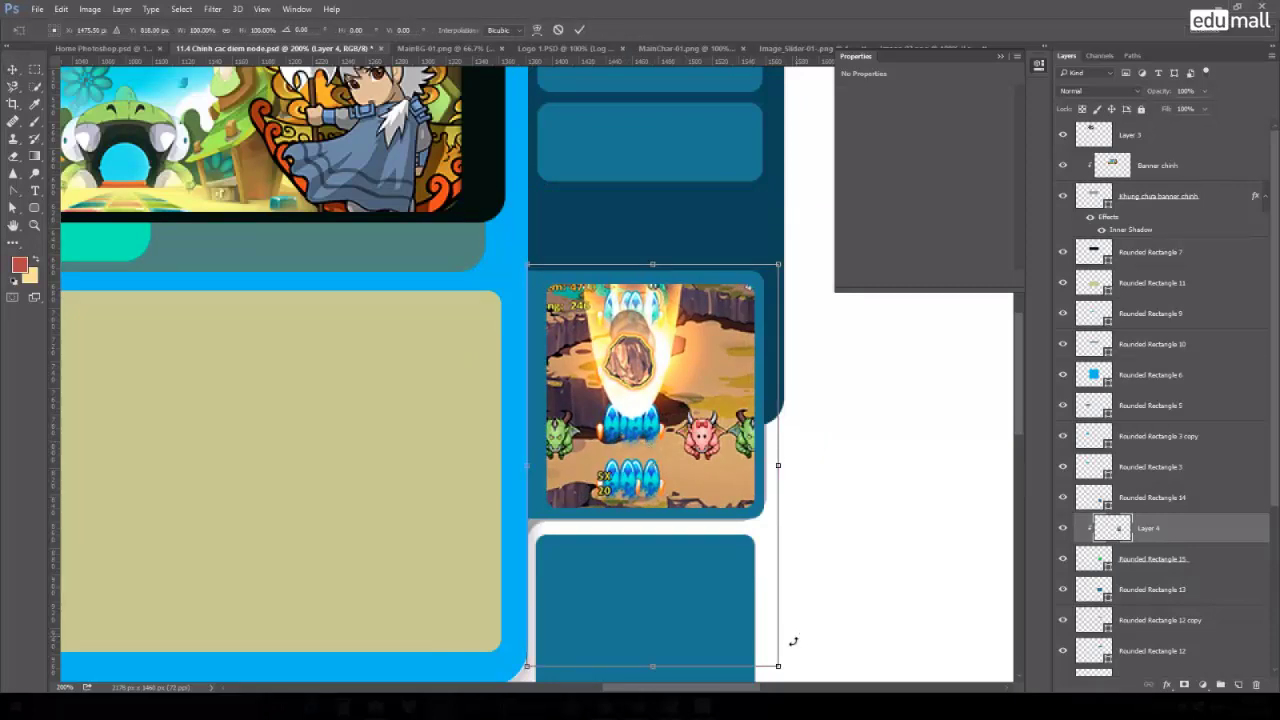
{"action": "left_click_drag", "start_coordinate": [780, 664], "coordinate": [770, 648]}
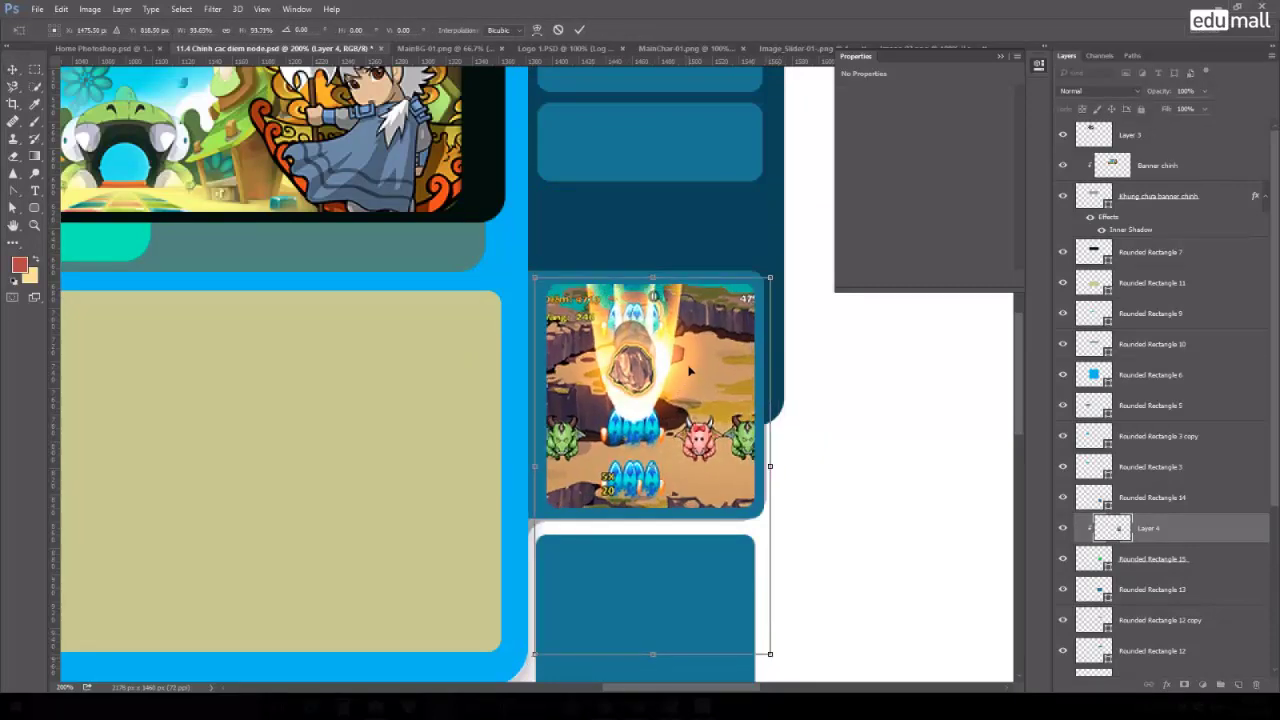
{"action": "key", "text": "Return"}
{"action": "scroll", "coordinate": [688, 371], "scroll_direction": "down", "scroll_amount": 2, "text": "alt"}
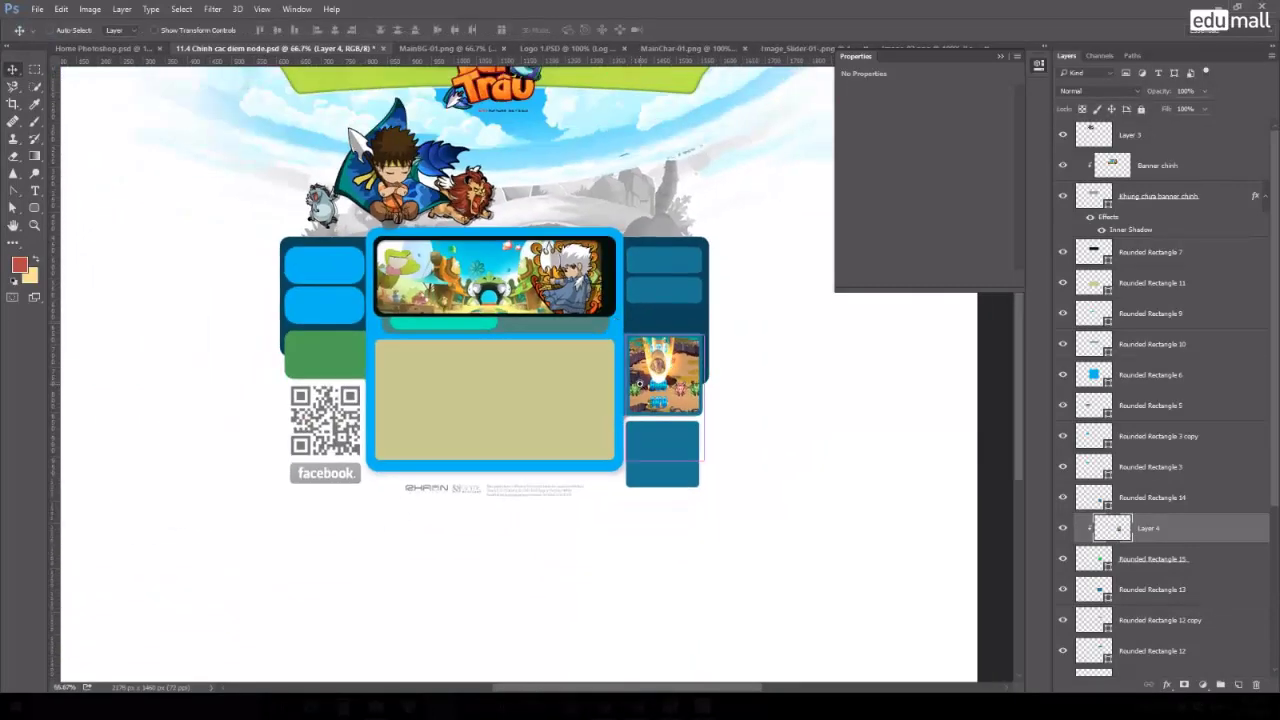
Compare the Home Photoshop.psd reference mockup against the working layout file.
{"action": "scroll", "coordinate": [632, 348], "scroll_direction": "up", "scroll_amount": 1, "text": "alt"}
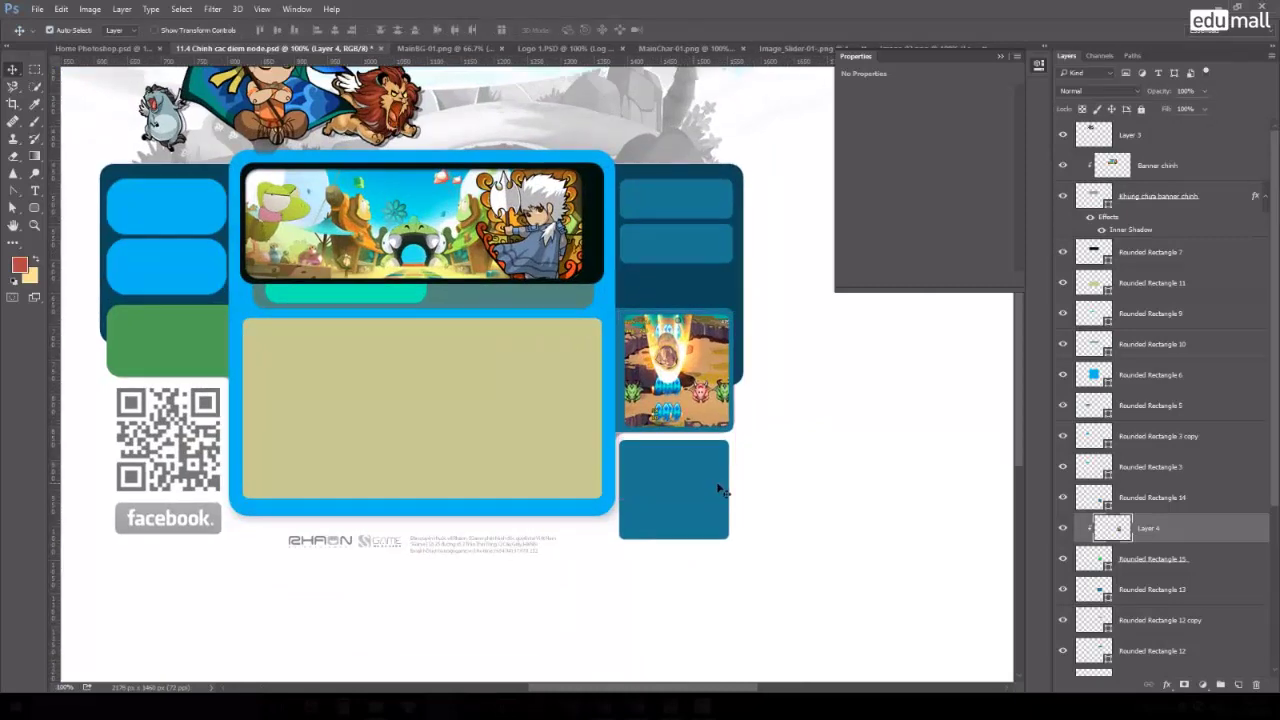
{"action": "left_click", "coordinate": [100, 48]}
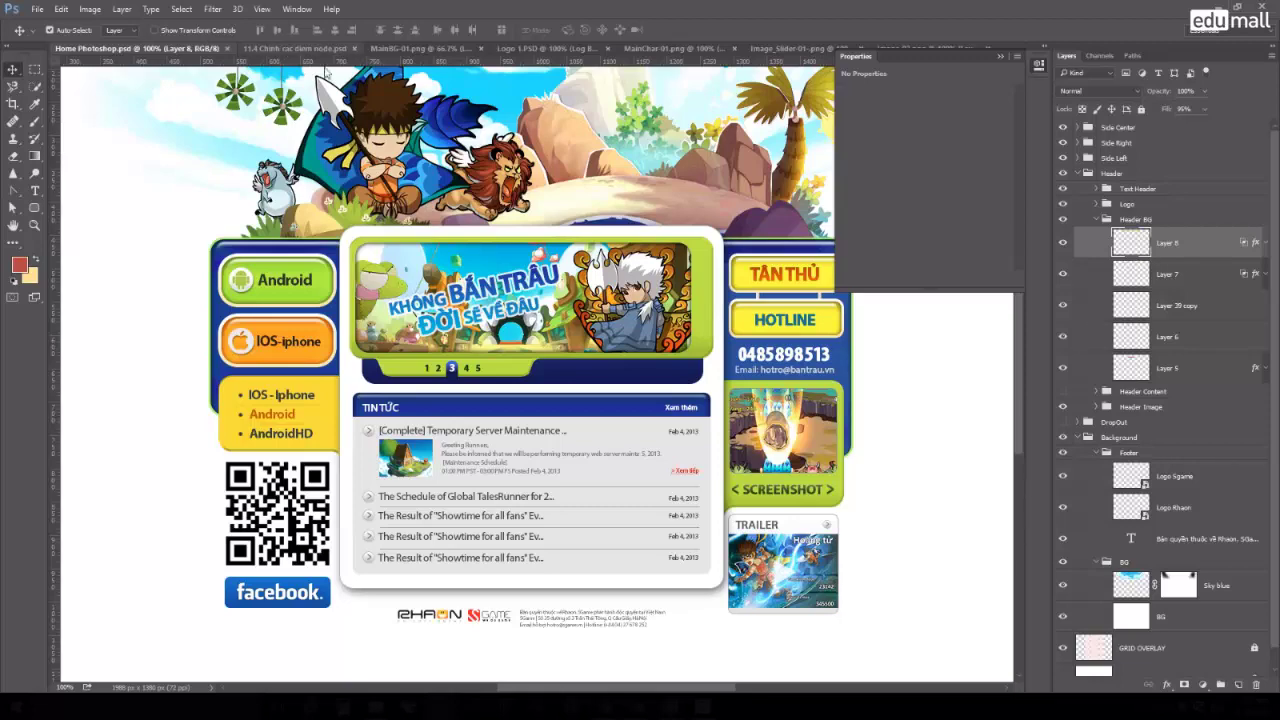
{"action": "scroll", "coordinate": [447, 78], "scroll_direction": "up", "scroll_amount": 5}
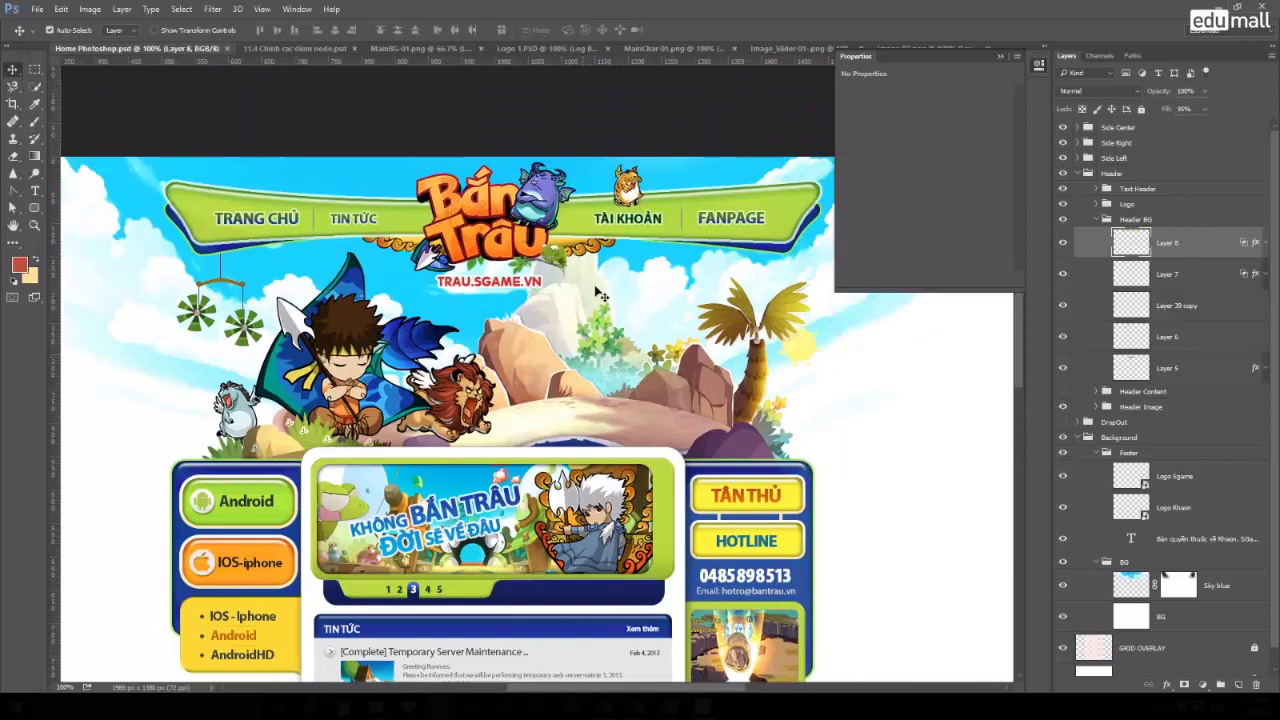
{"action": "left_click", "coordinate": [300, 48]}
{"action": "scroll", "coordinate": [551, 477], "scroll_direction": "up", "scroll_amount": 2}
{"action": "scroll", "coordinate": [506, 517], "scroll_direction": "up", "scroll_amount": 3}
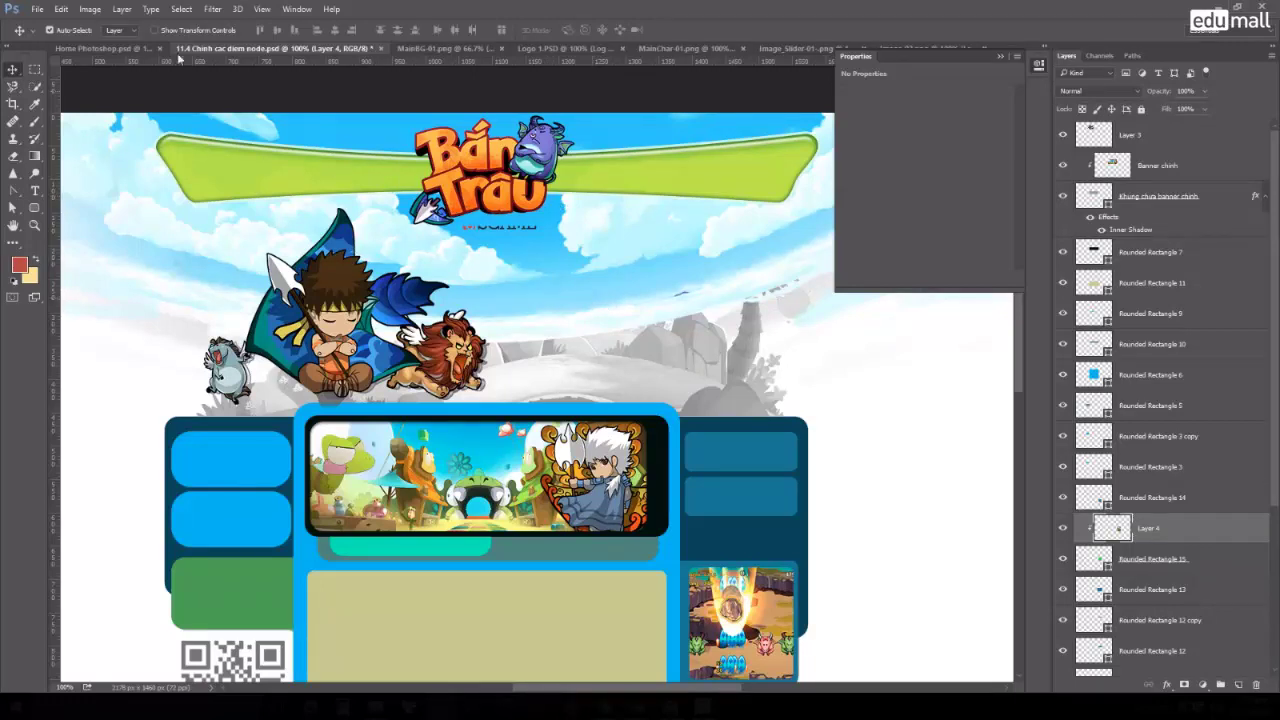
{"action": "key", "text": "ctrl+shift+Tab"}
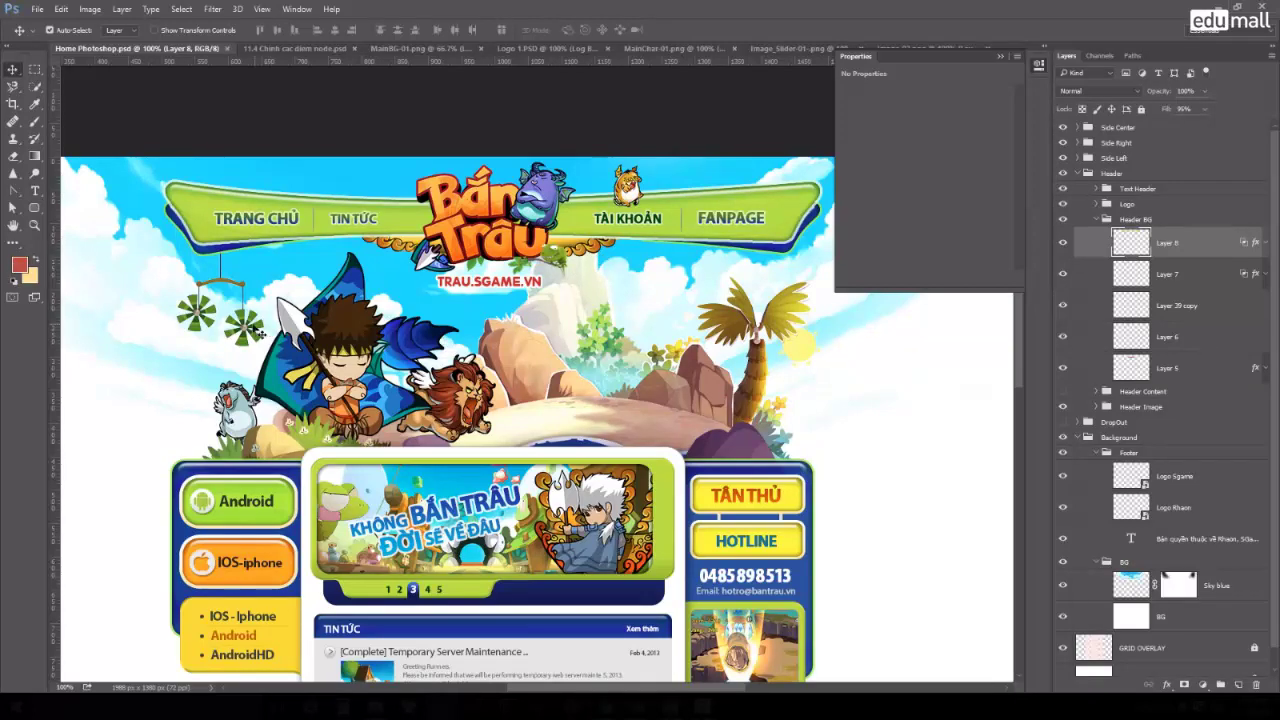
Move header pieces like the TRAU.SGAME.VN text and leaf graphic to see how they're built.
{"action": "left_click", "coordinate": [256, 330]}
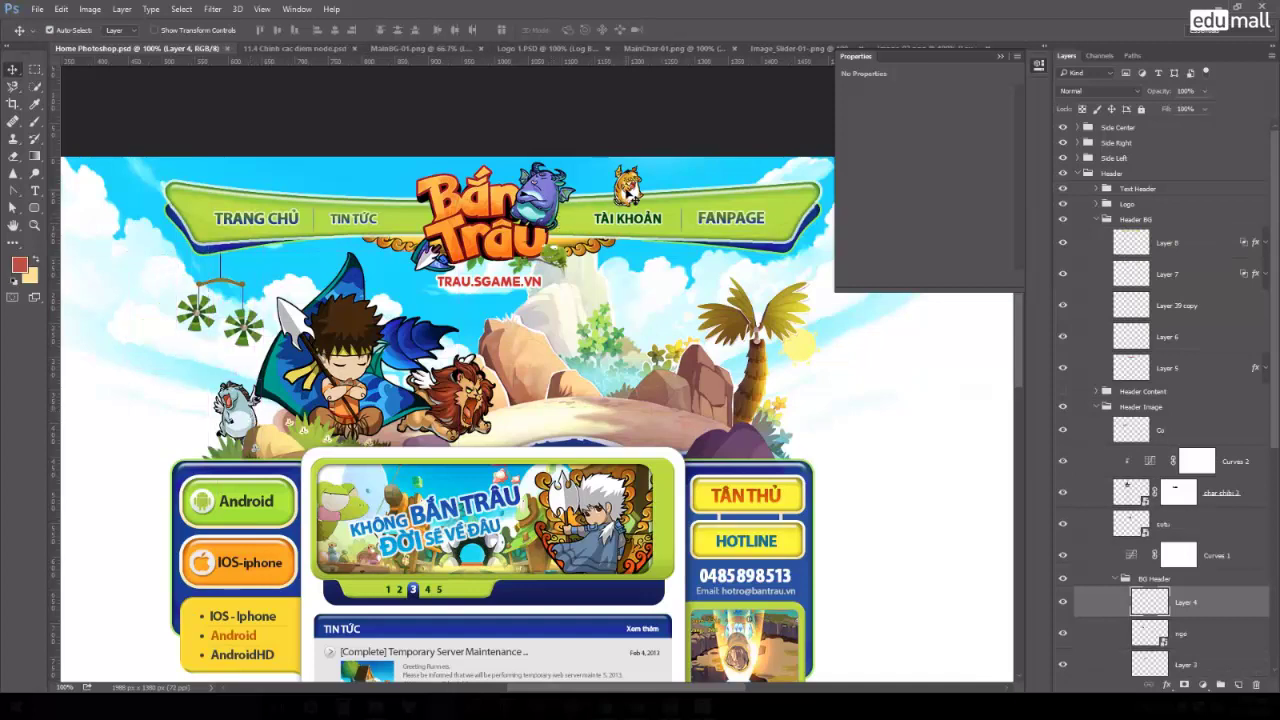
{"action": "mouse_move", "coordinate": [544, 283]}
{"action": "left_mouse_down"}
{"action": "mouse_move", "coordinate": [518, 296]}
{"action": "mouse_move", "coordinate": [533, 299]}
{"action": "left_mouse_up"}
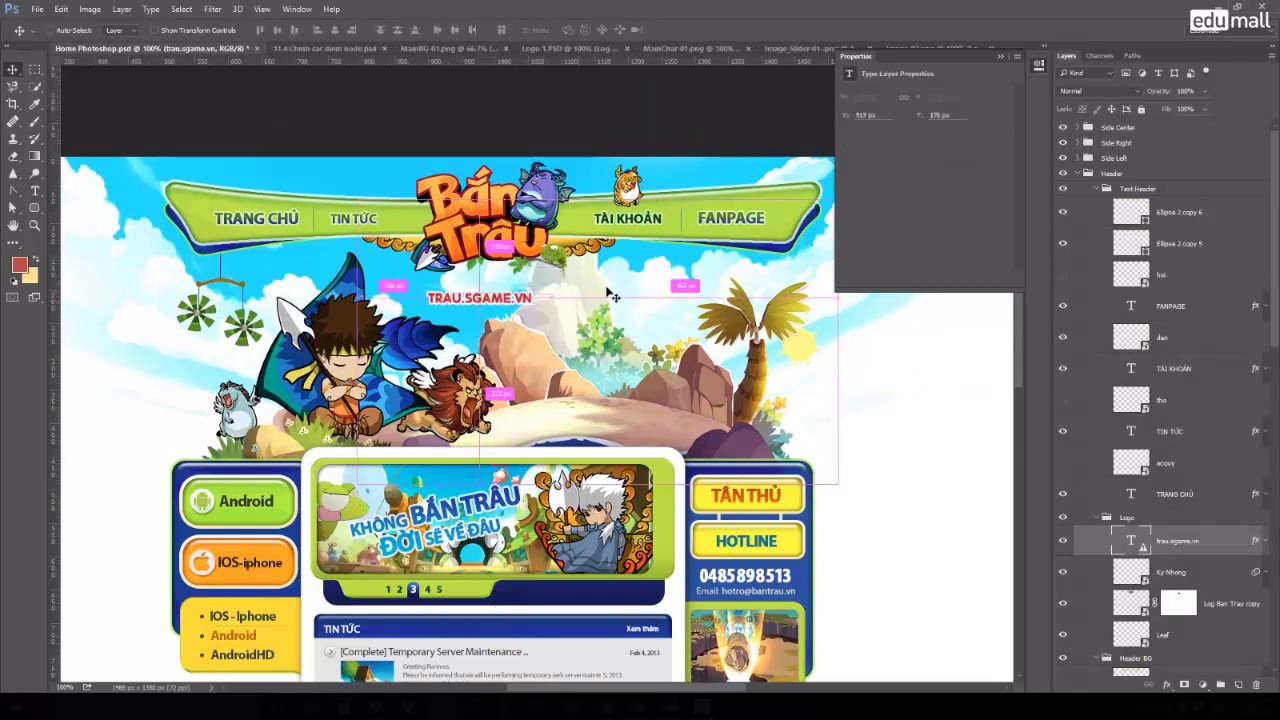
{"action": "left_click_drag", "start_coordinate": [612, 296], "coordinate": [602, 256]}
{"action": "left_click", "coordinate": [600, 255]}
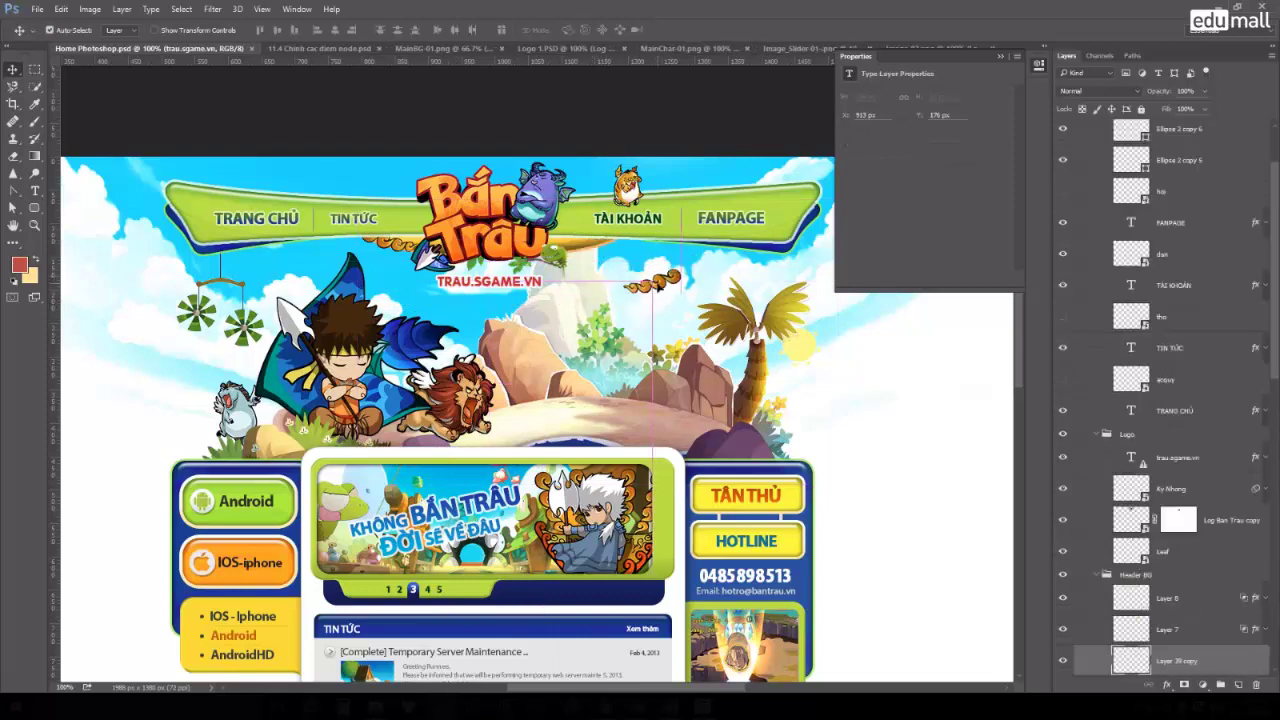
{"action": "mouse_move", "coordinate": [565, 268]}
{"action": "left_mouse_down"}
{"action": "mouse_move", "coordinate": [606, 300]}
{"action": "mouse_move", "coordinate": [602, 285]}
{"action": "left_mouse_up"}
{"action": "left_click", "coordinate": [400, 252]}
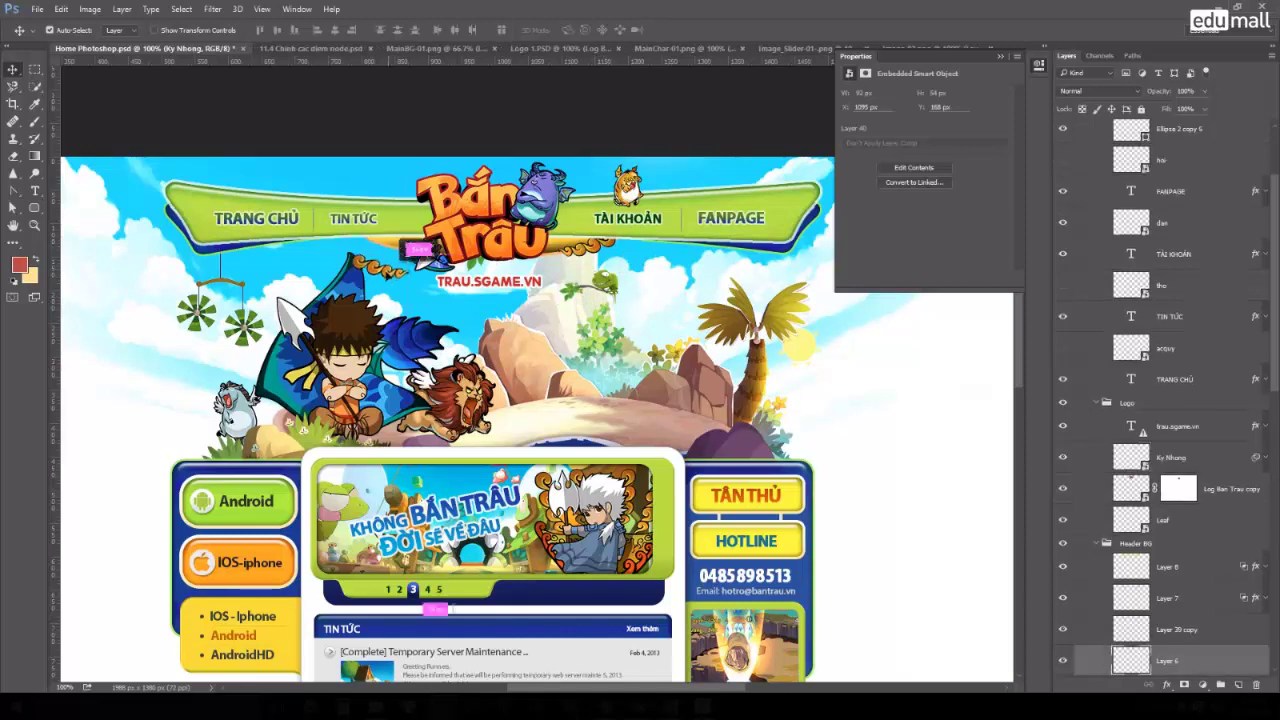
{"action": "left_click_drag", "start_coordinate": [420, 252], "coordinate": [220, 230]}
{"action": "left_click", "coordinate": [34, 208]}
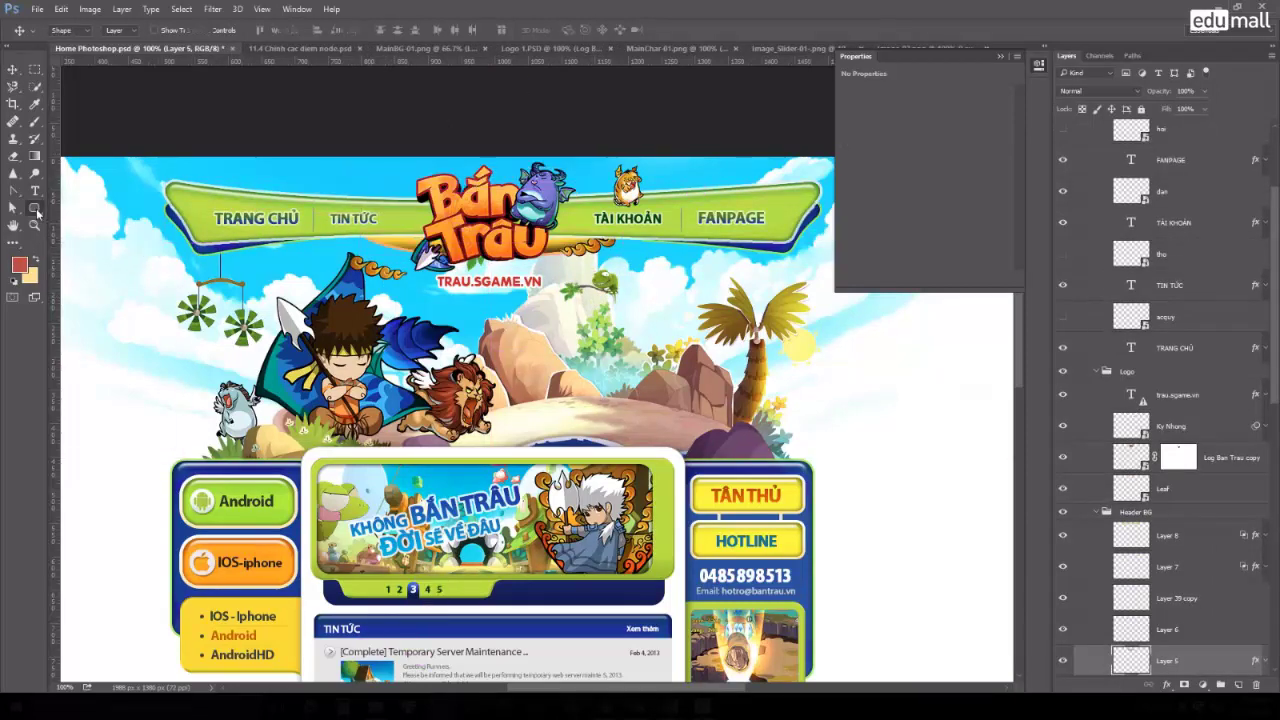
{"action": "left_click", "coordinate": [13, 69]}
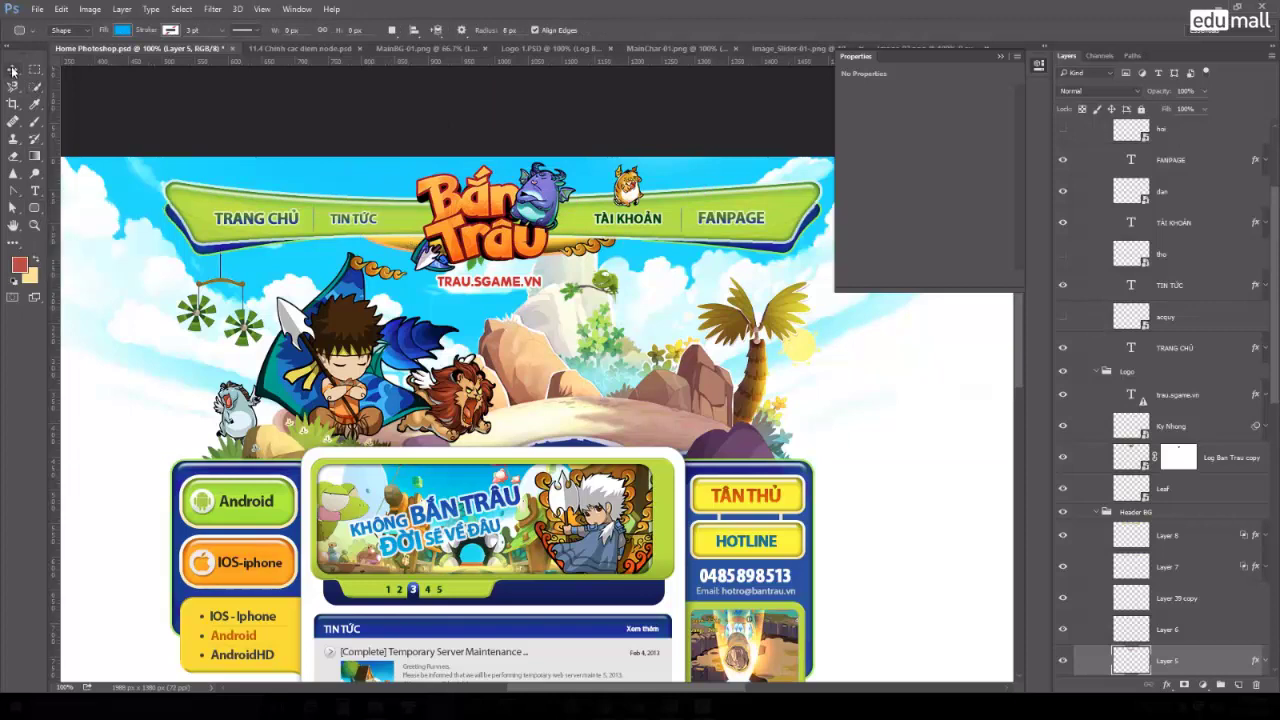
{"action": "left_click_drag", "start_coordinate": [415, 222], "coordinate": [426, 262]}
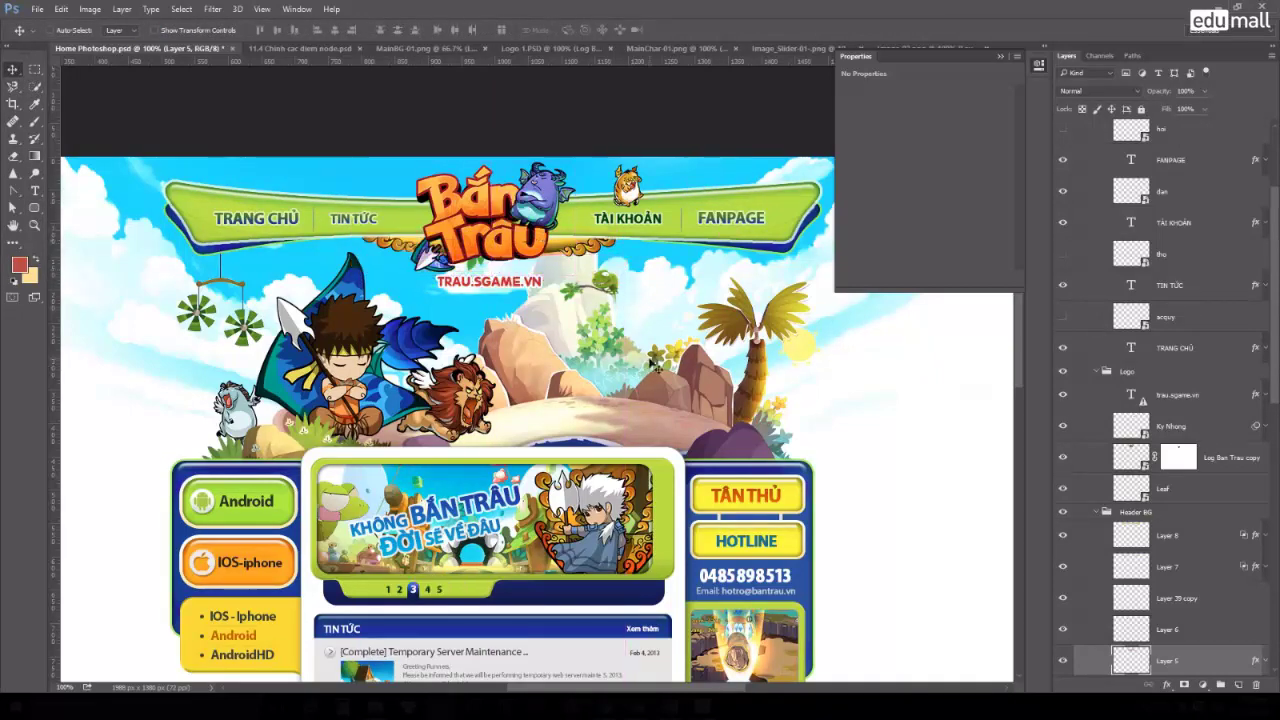
{"action": "key", "text": "ctrl+shift+e"}
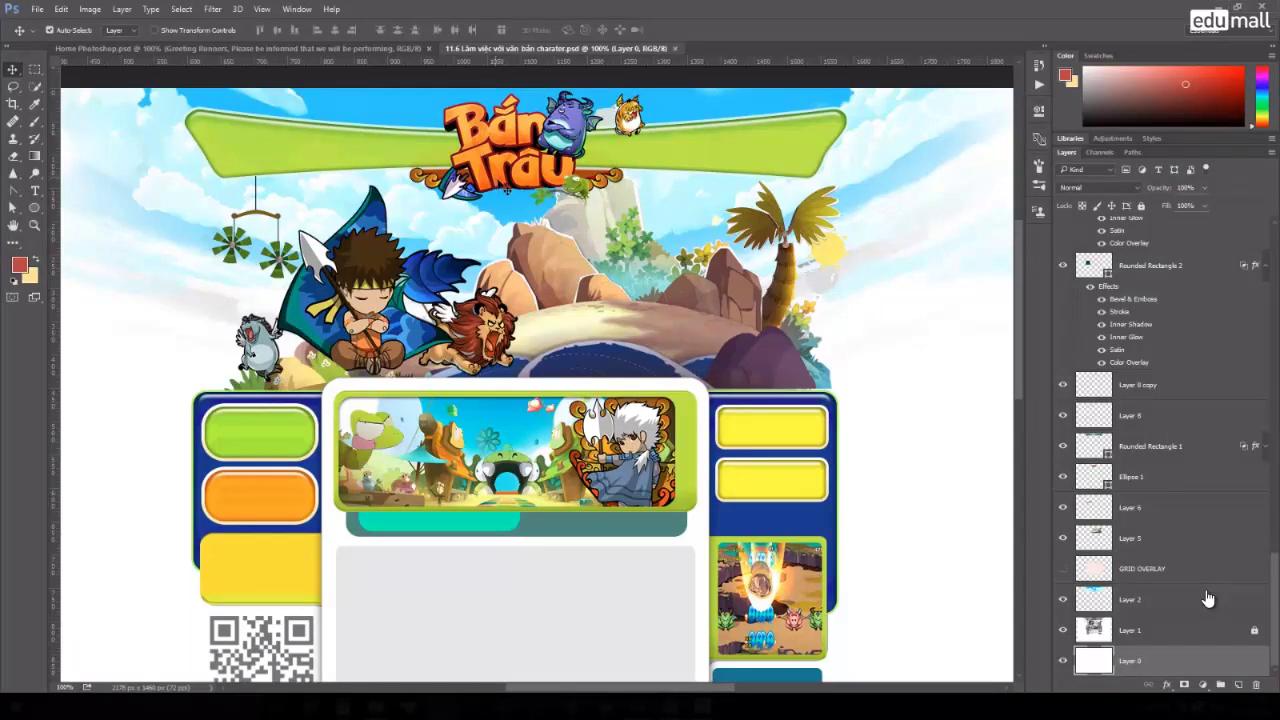
Scroll over the unlabelled 11.6 banner, then switch to the Home Photoshop mockup for comparison.
{"action": "scroll", "coordinate": [536, 295], "scroll_direction": "down", "scroll_amount": 1}
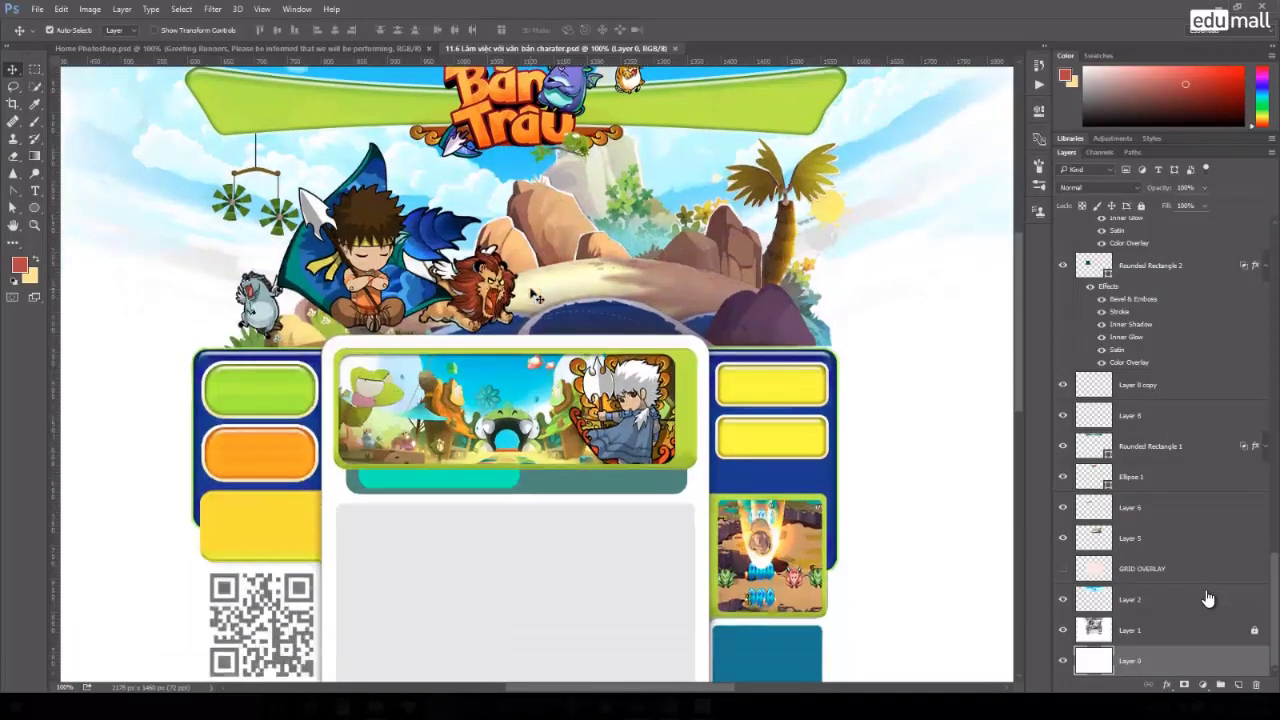
{"action": "scroll", "coordinate": [760, 355], "scroll_direction": "down", "scroll_amount": 1}
{"action": "scroll", "coordinate": [813, 387], "scroll_direction": "down", "scroll_amount": 1}
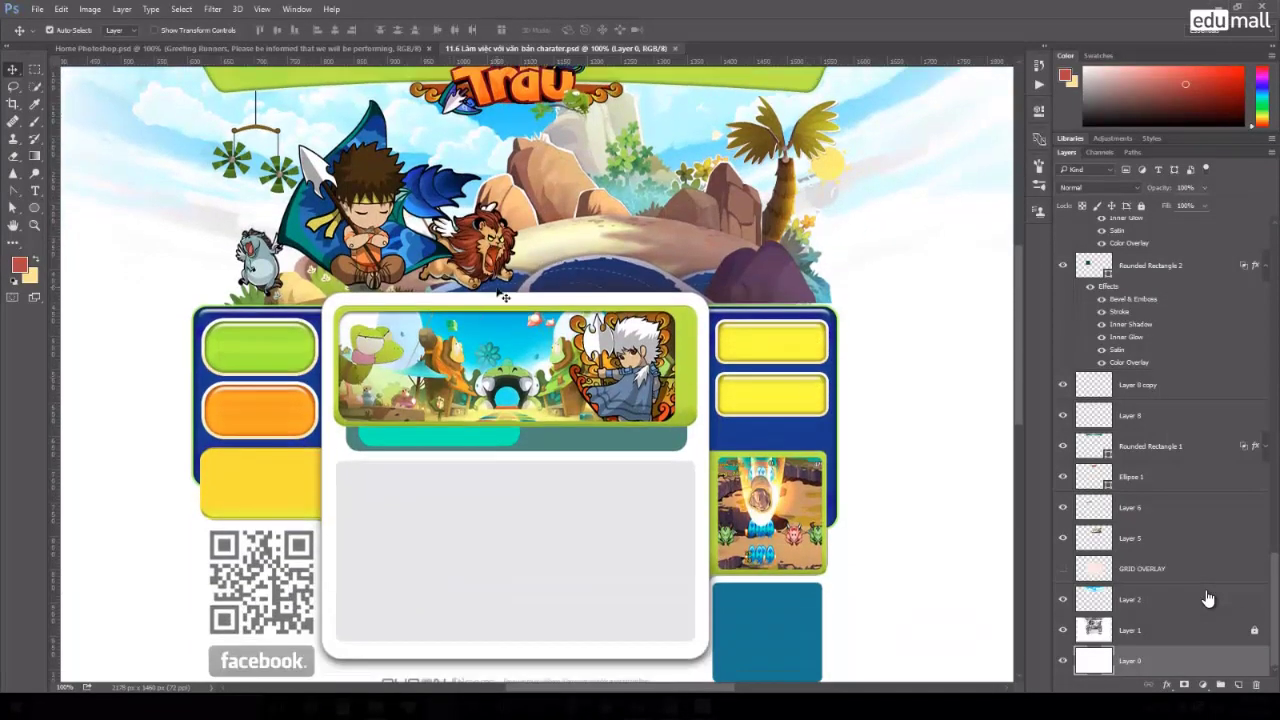
{"action": "scroll", "coordinate": [505, 297], "scroll_direction": "up", "scroll_amount": 1}
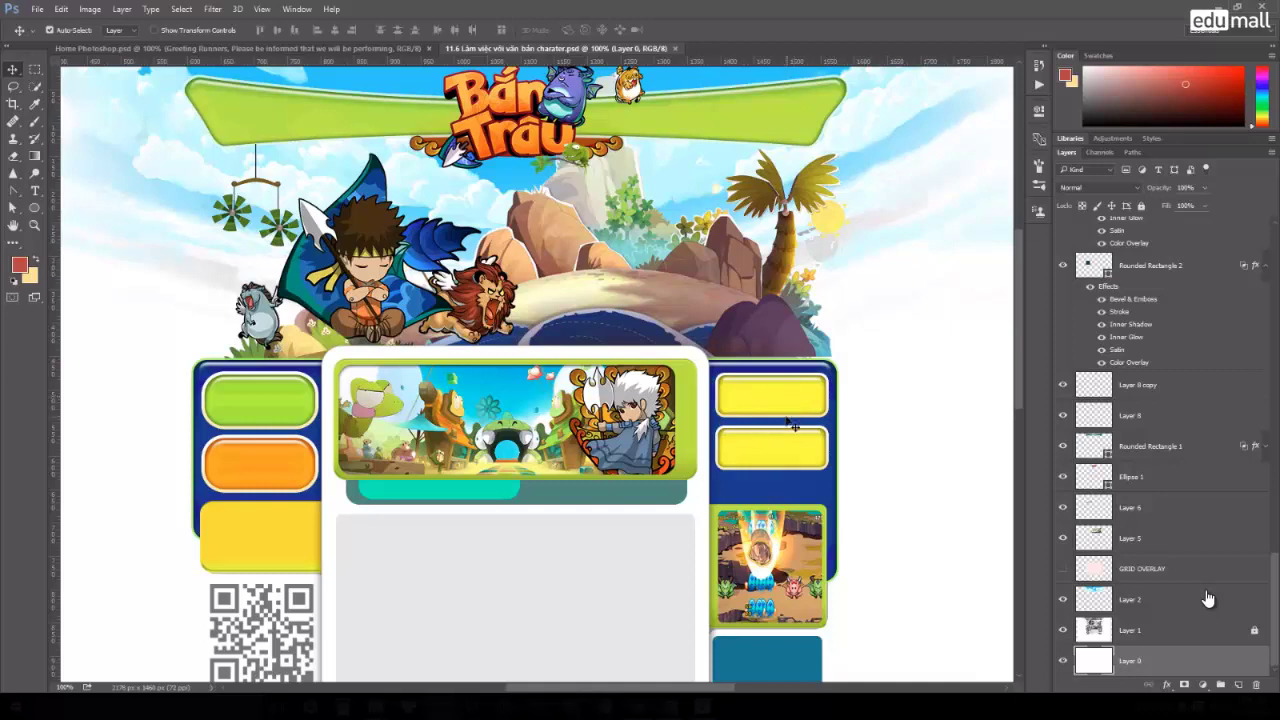
{"action": "scroll", "coordinate": [790, 424], "scroll_direction": "up", "scroll_amount": 2}
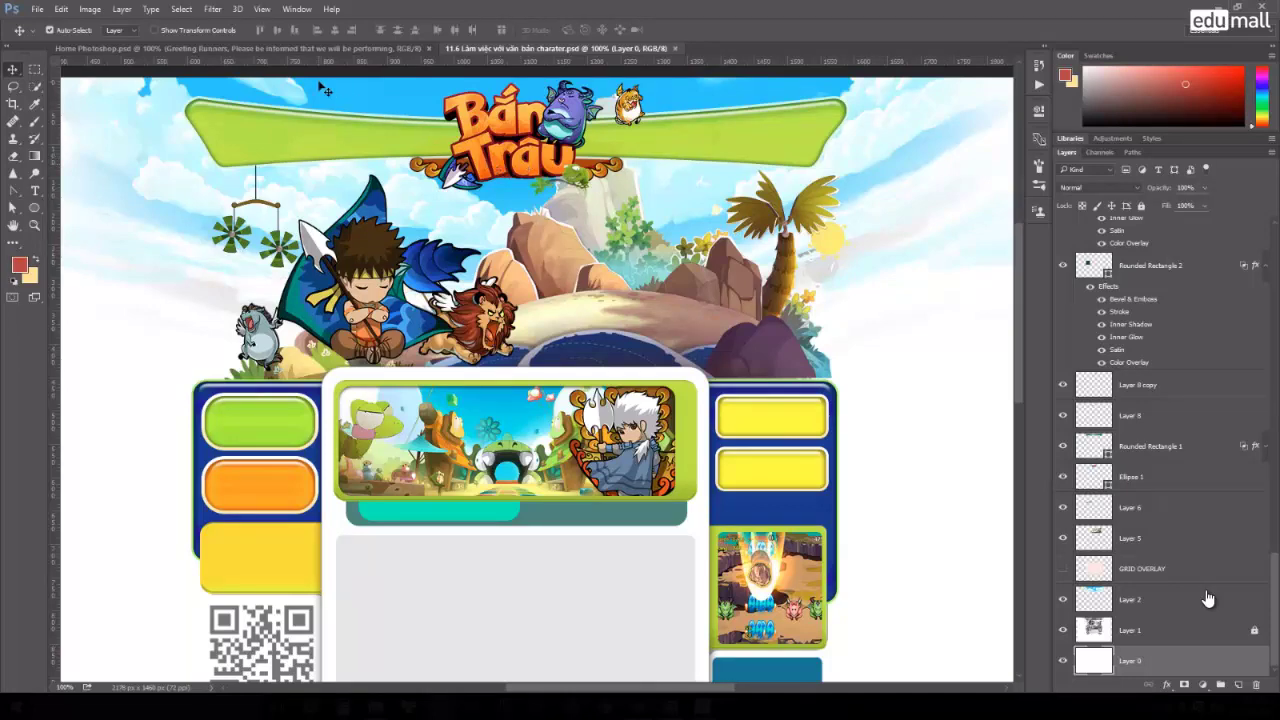
{"action": "key", "text": "ctrl+Tab"}
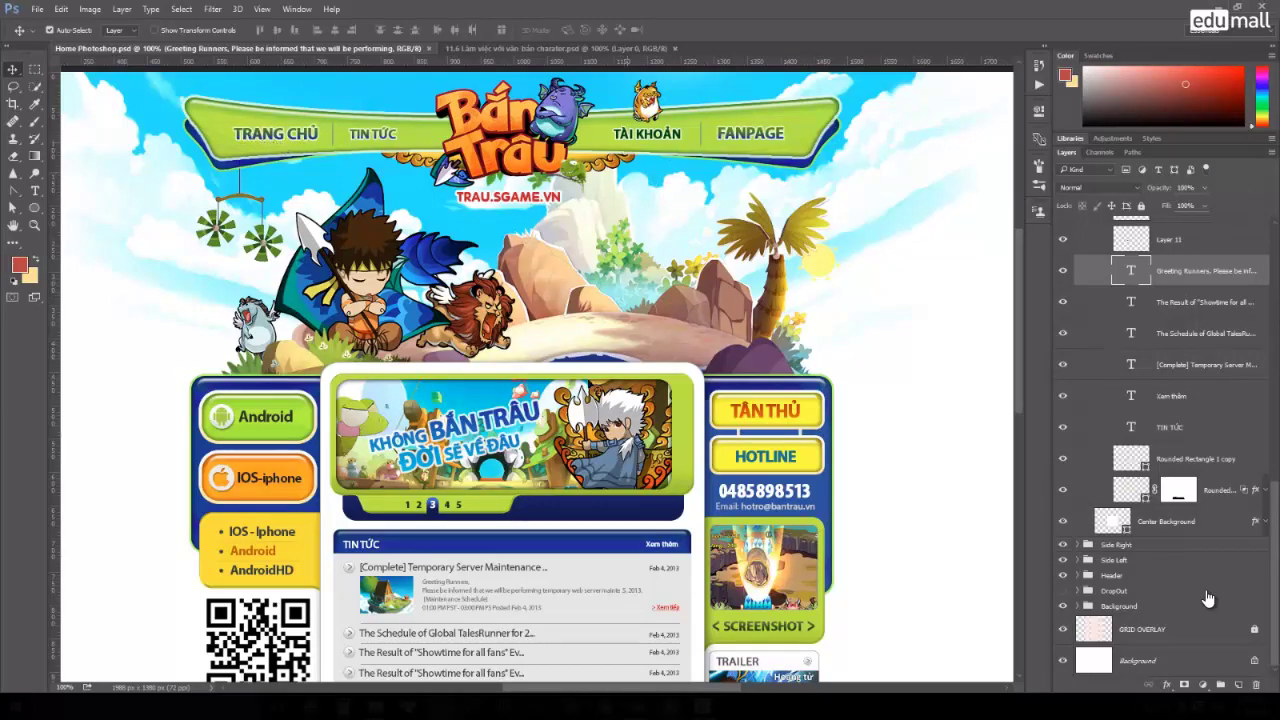
{"action": "scroll", "coordinate": [300, 410], "scroll_direction": "down", "scroll_amount": 1}
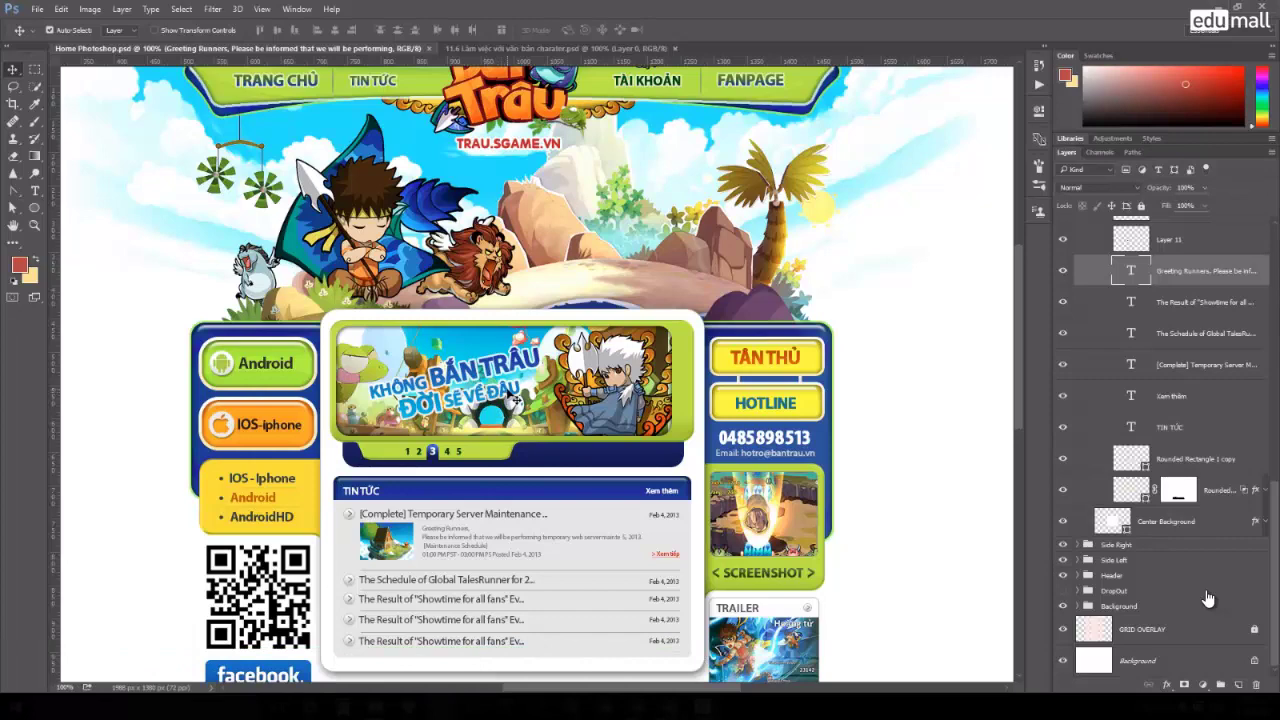
{"action": "scroll", "coordinate": [512, 400], "scroll_direction": "down", "scroll_amount": 5}
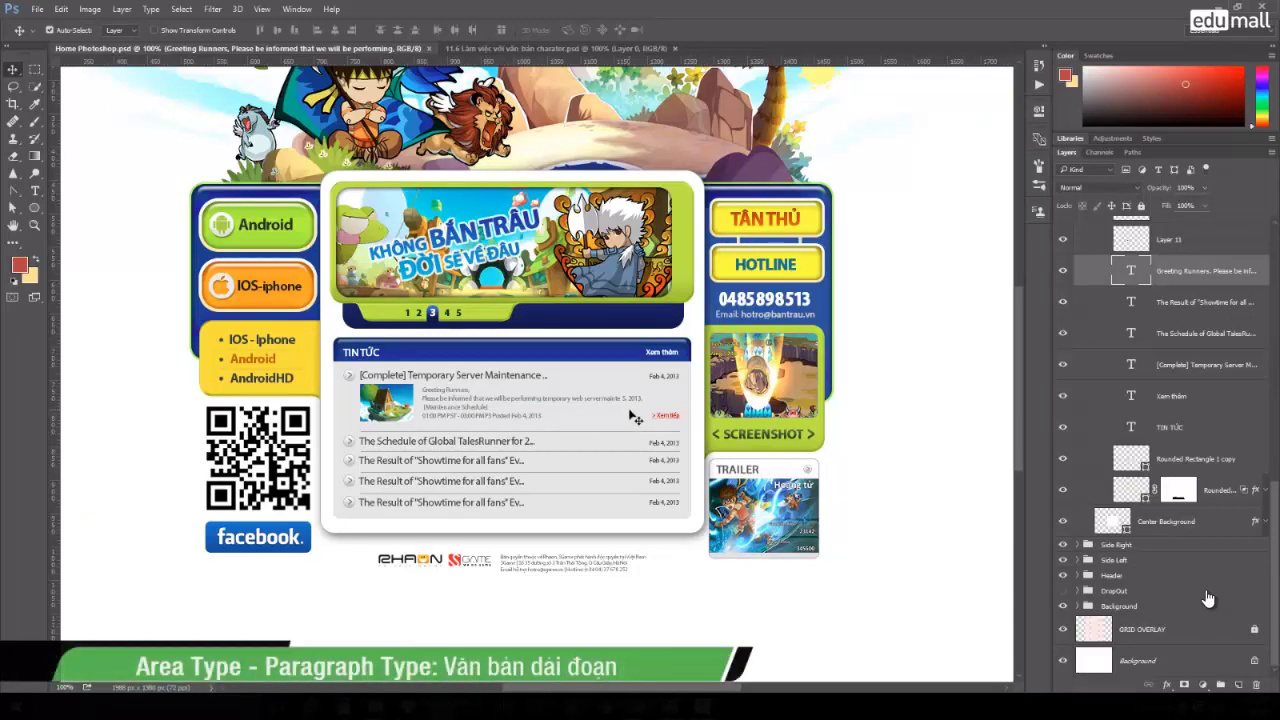
{"action": "scroll", "coordinate": [633, 417], "scroll_direction": "up", "scroll_amount": 4}
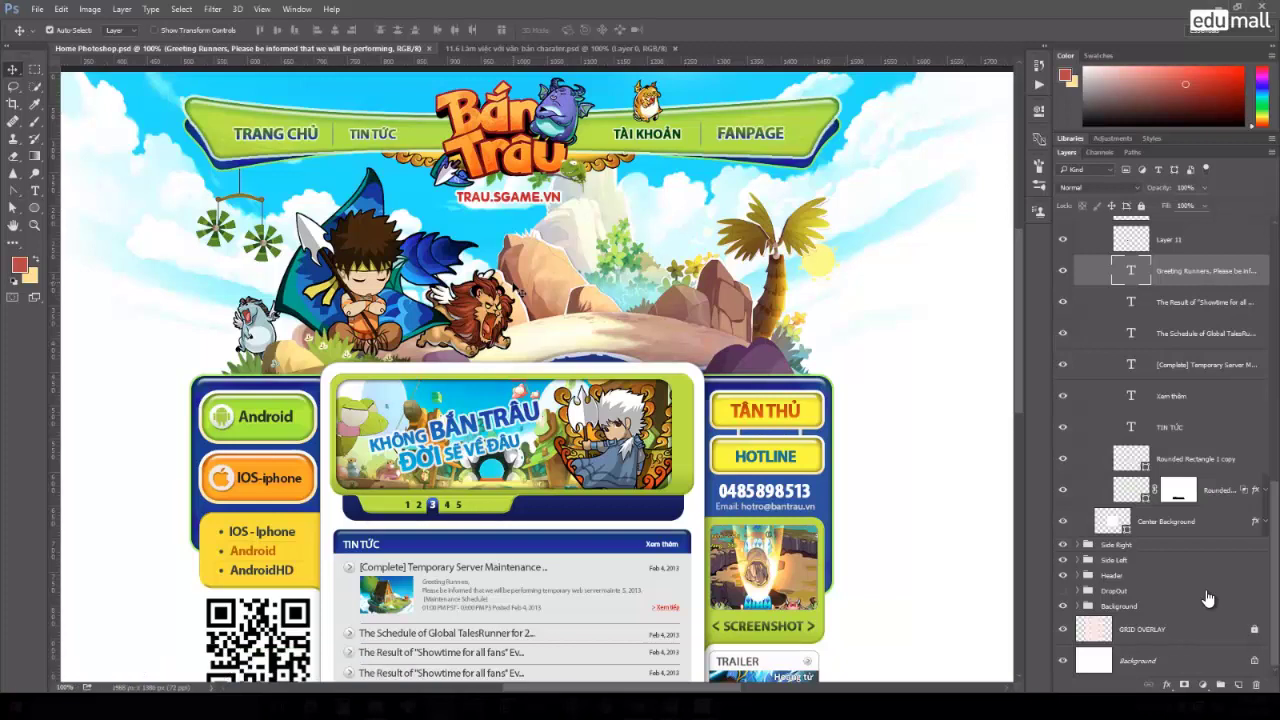
{"action": "left_click", "coordinate": [539, 50]}
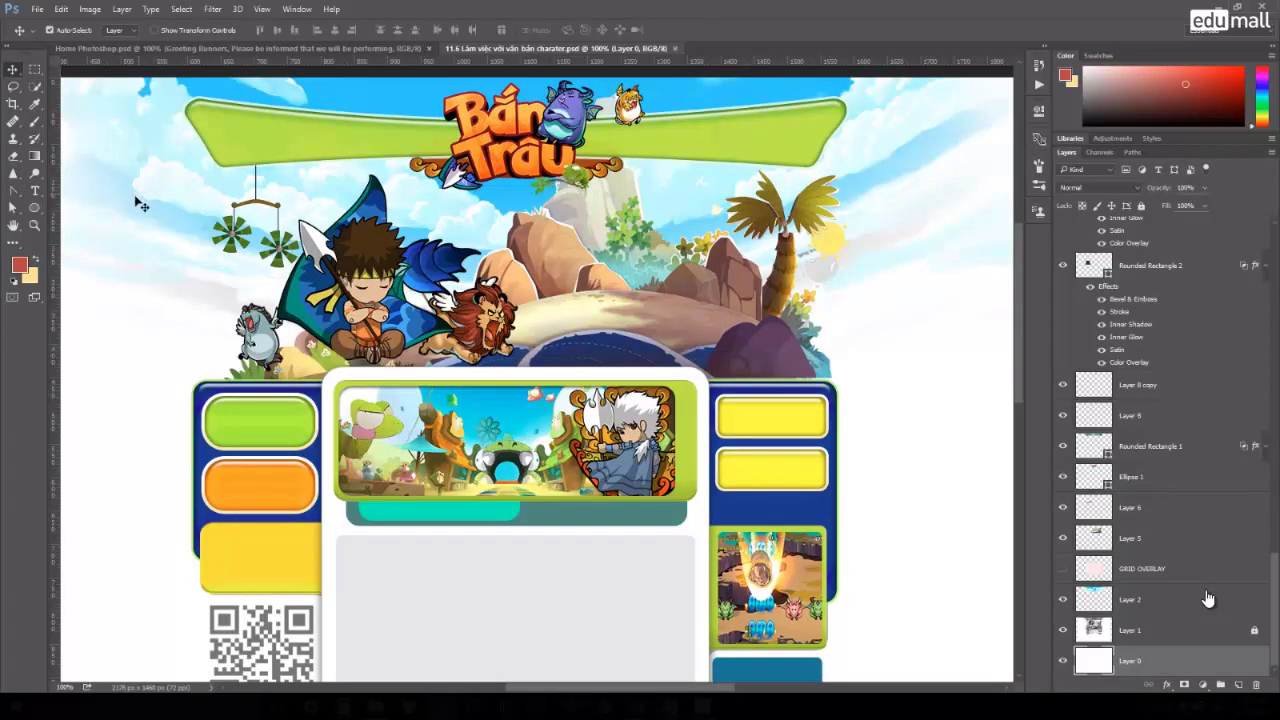
Add a horizontal text layer reading Trang chu at the green banner's left end.
{"action": "left_click", "coordinate": [36, 194]}
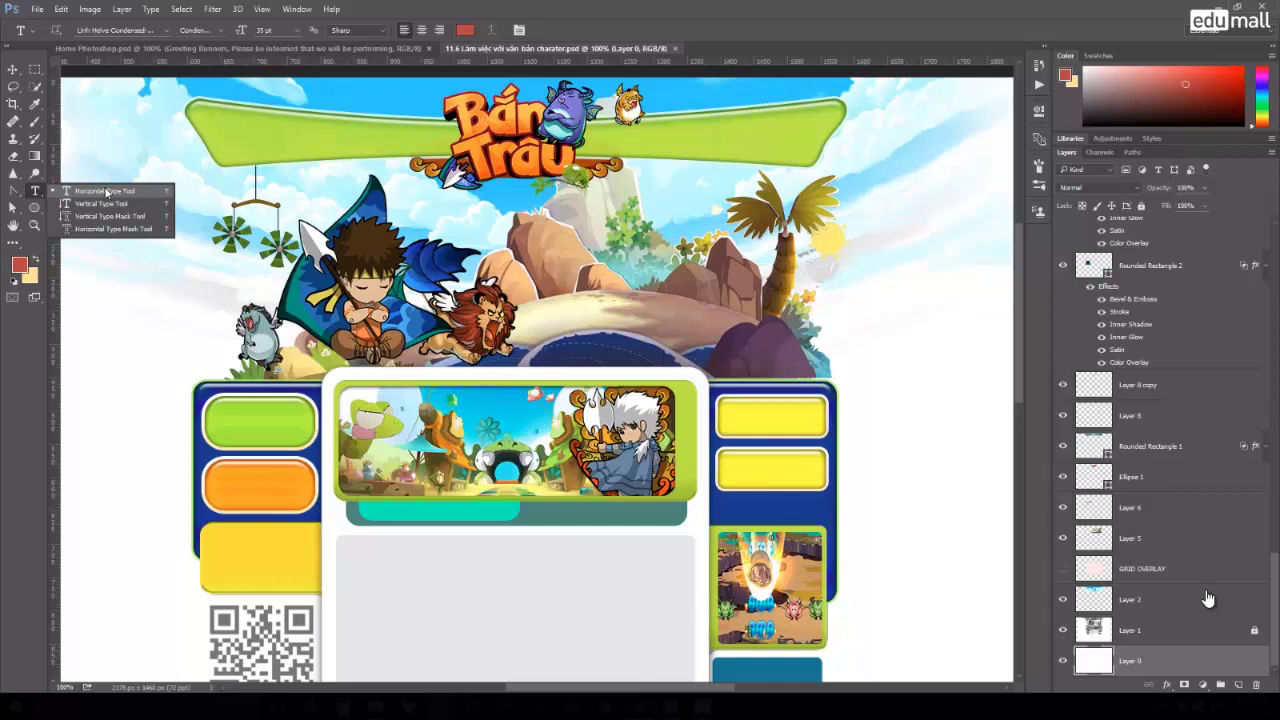
{"action": "left_click", "coordinate": [106, 191]}
{"action": "scroll", "coordinate": [286, 187], "scroll_direction": "up", "scroll_amount": 2}
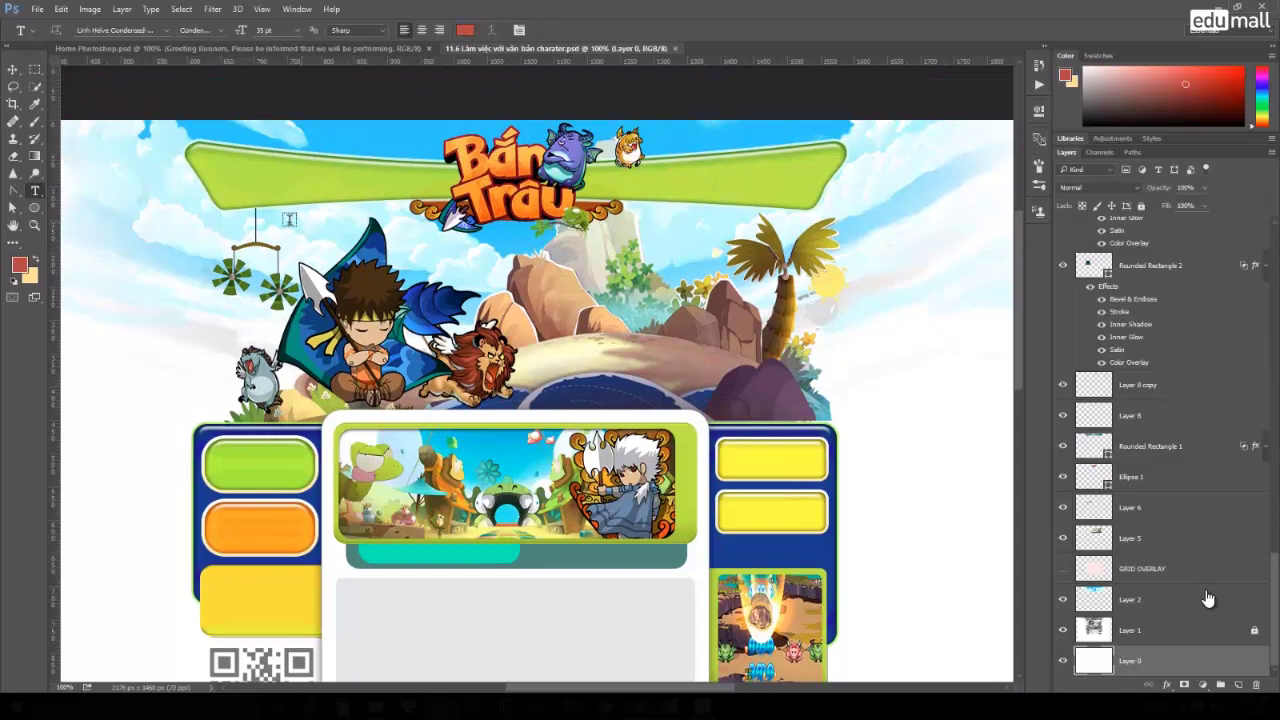
{"action": "left_click", "coordinate": [229, 184]}
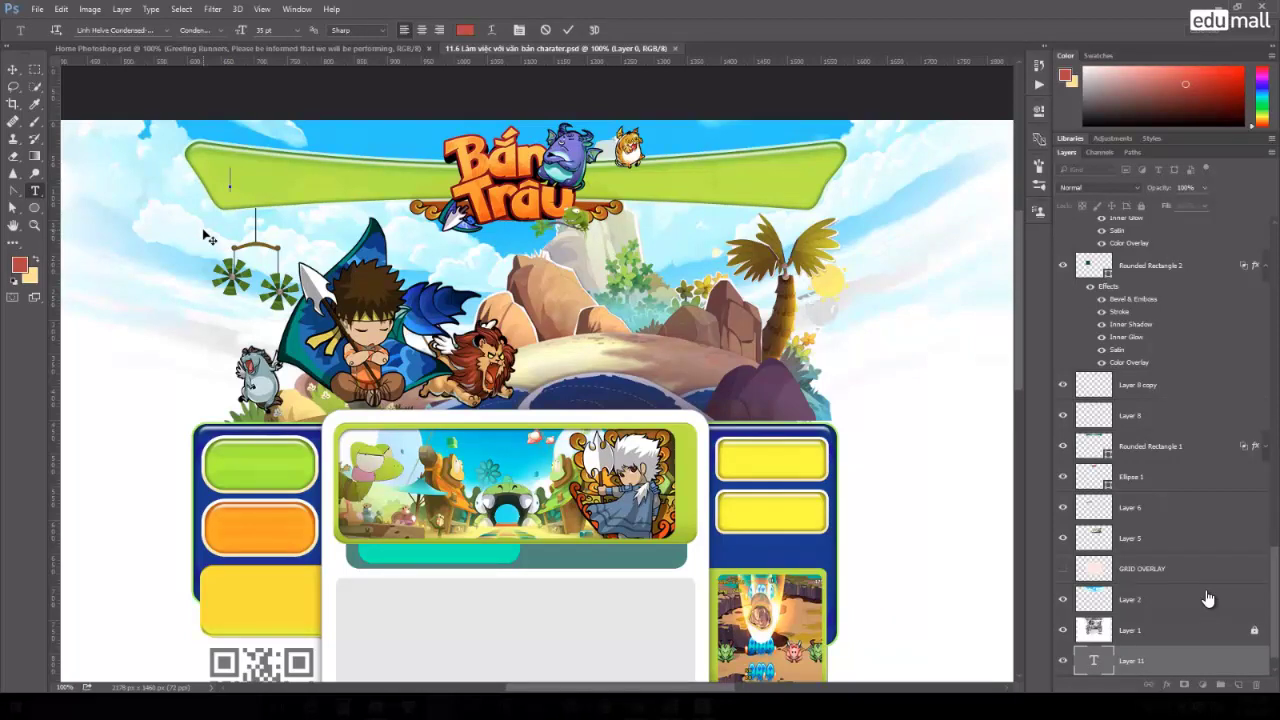
{"action": "type", "text": "a"}
{"action": "type", "text": "an"}
{"action": "left_click", "coordinate": [13, 71]}
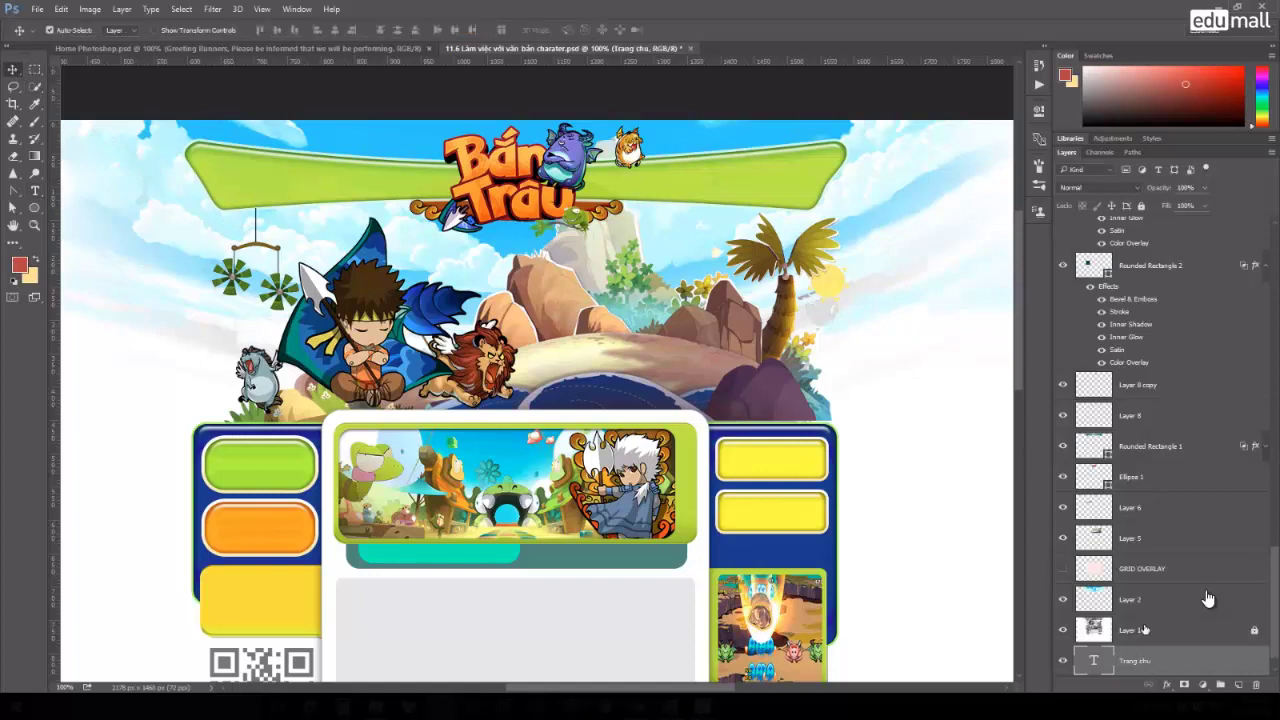
Drag the Trang chu layer to the top of the Layers stack.
{"action": "scroll", "coordinate": [1127, 663], "scroll_direction": "down", "scroll_amount": 1}
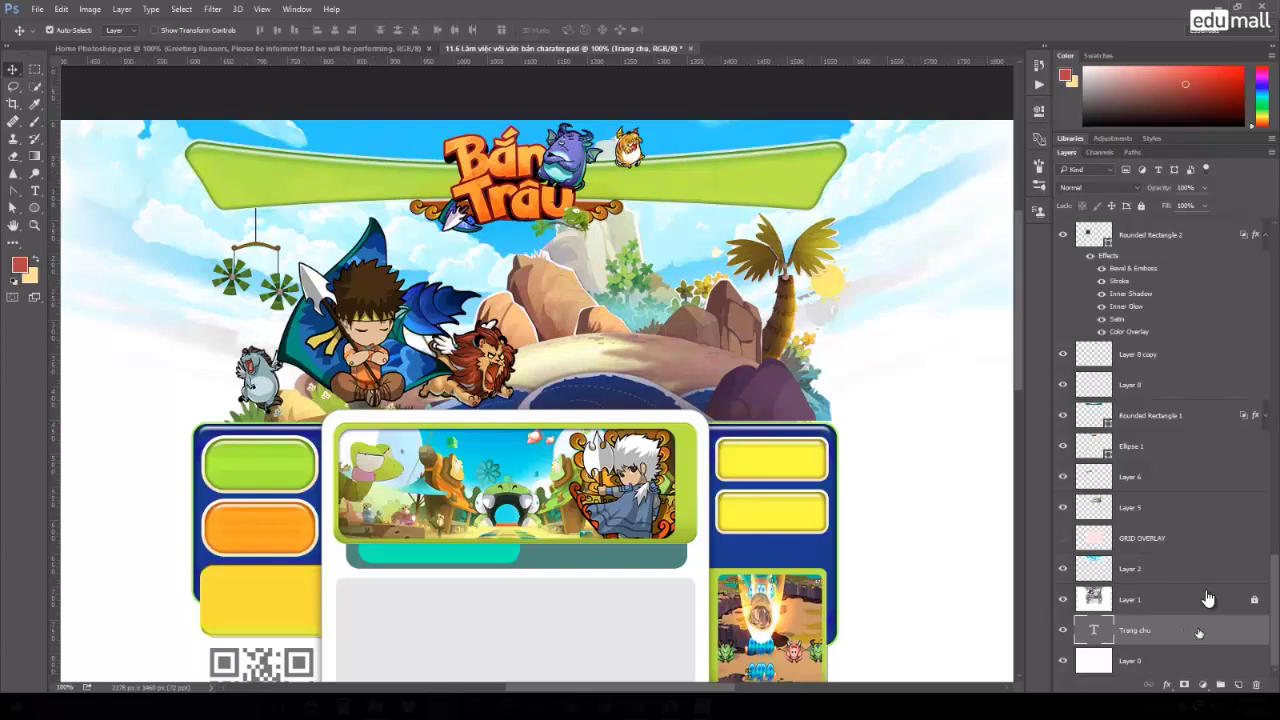
{"action": "left_click_drag", "start_coordinate": [1199, 632], "coordinate": [1175, 222]}
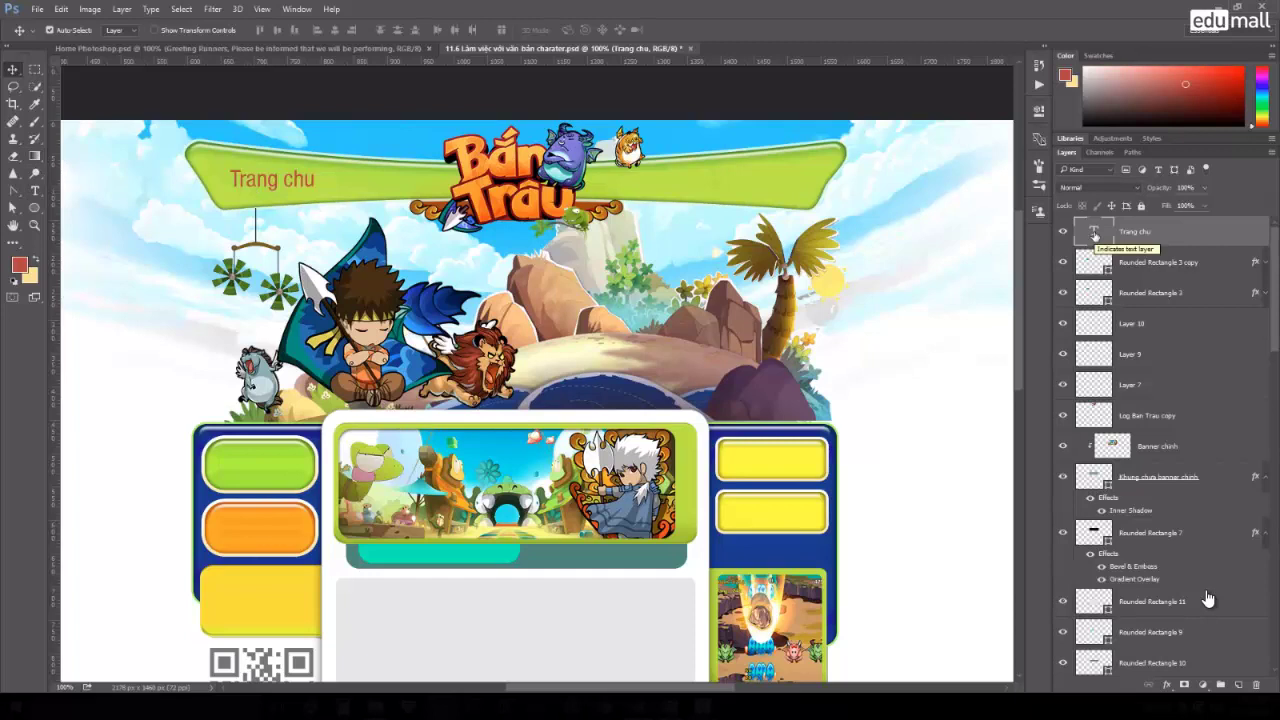
Reposition the Trang chu label slightly up and left on the green banner.
{"action": "double_click", "coordinate": [1094, 232]}
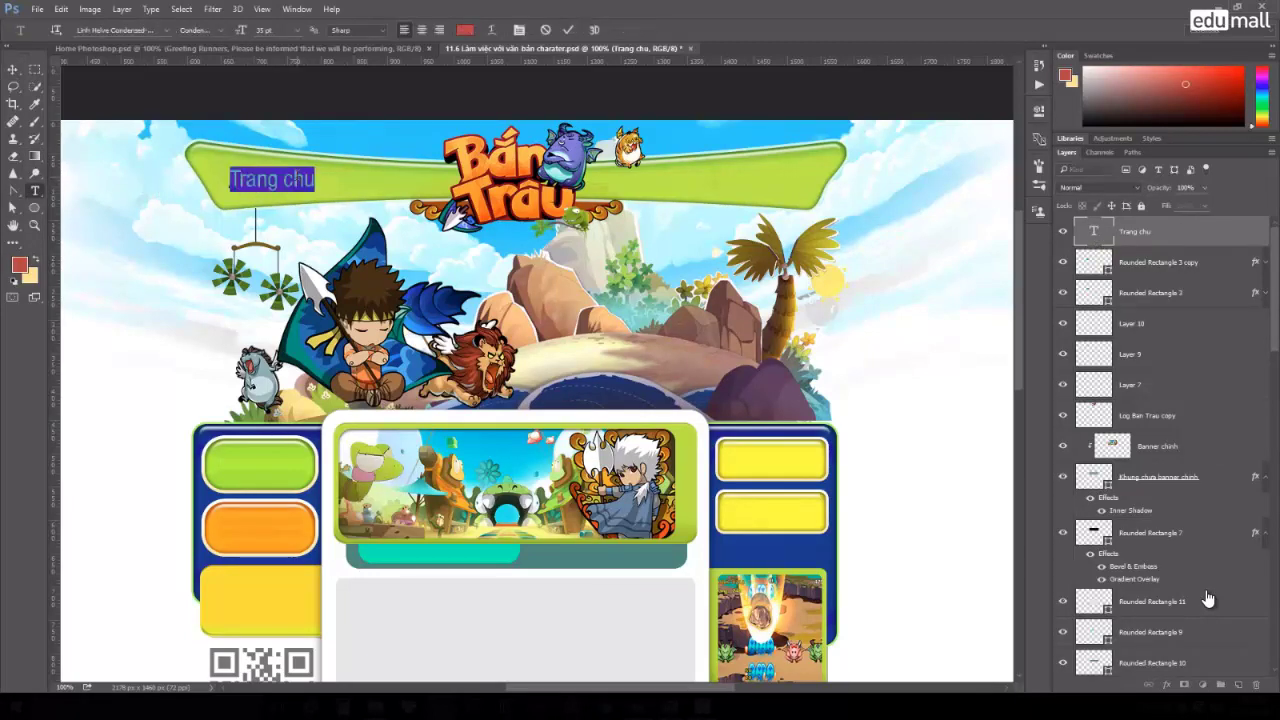
{"action": "key", "text": "Right"}
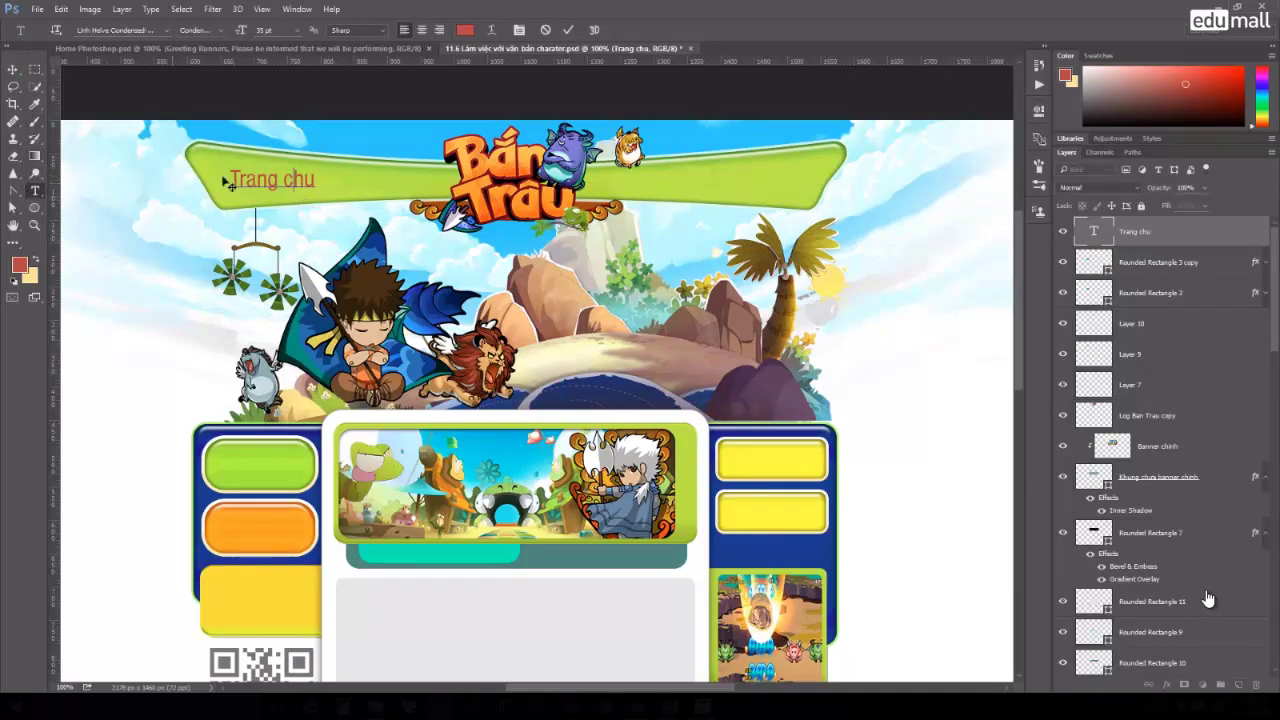
{"action": "double_click", "coordinate": [254, 179]}
{"action": "double_click", "coordinate": [254, 179]}
{"action": "mouse_move", "coordinate": [303, 225]}
{"action": "left_mouse_down"}
{"action": "mouse_move", "coordinate": [447, 243]}
{"action": "mouse_move", "coordinate": [301, 231]}
{"action": "left_mouse_up"}
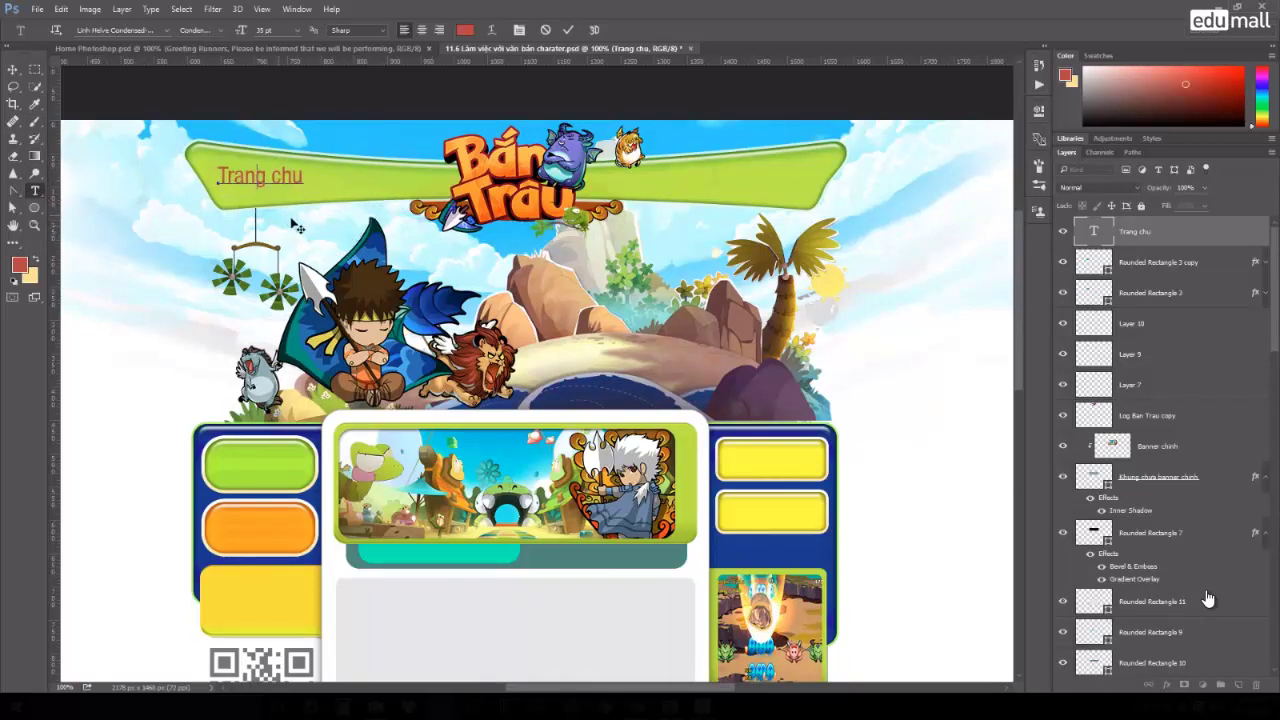
{"action": "scroll", "coordinate": [301, 231], "scroll_direction": "up", "scroll_amount": 2}
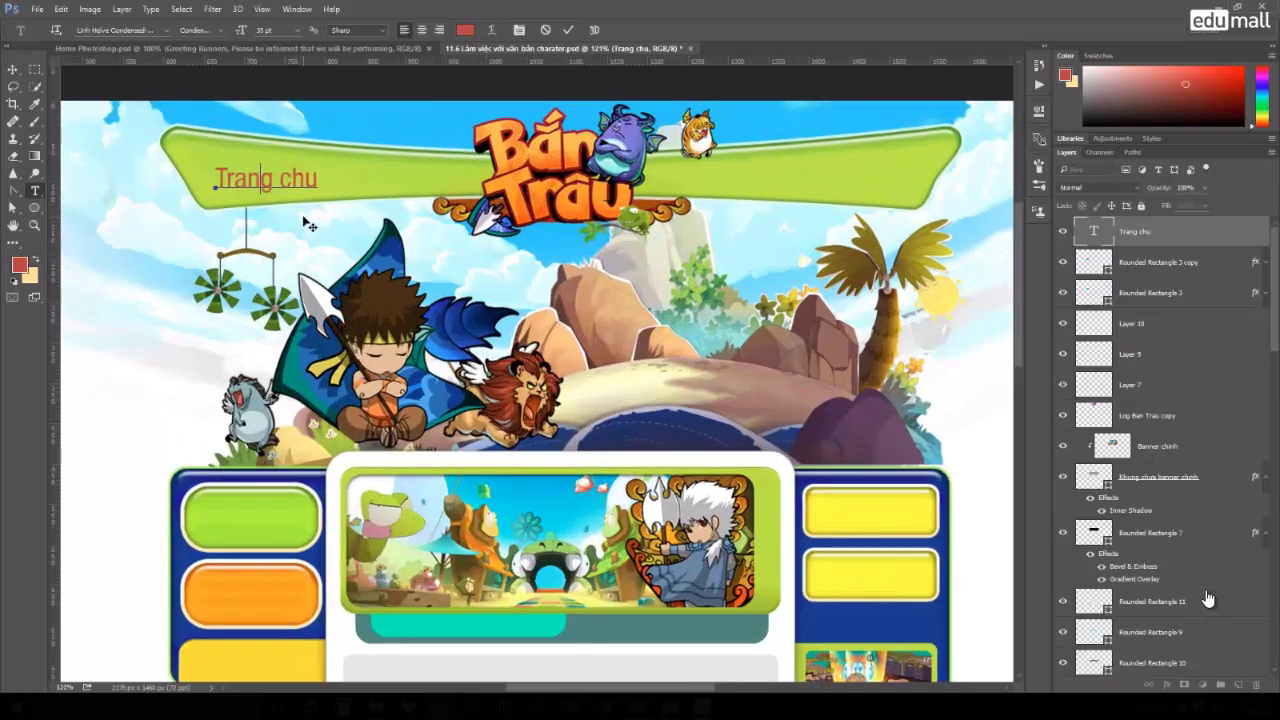
{"action": "left_click_drag", "start_coordinate": [233, 203], "coordinate": [256, 258]}
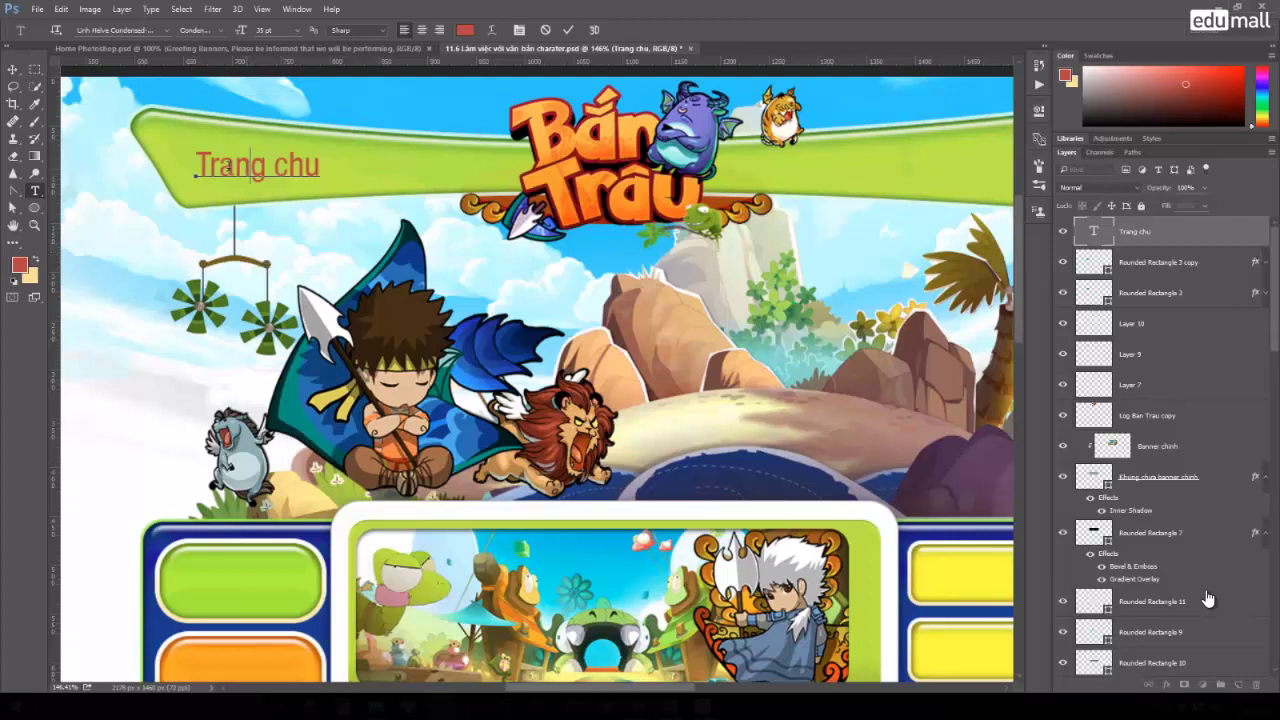
Select all the Trang chu text and bring up the font family list.
{"action": "left_click_drag", "start_coordinate": [196, 165], "coordinate": [320, 166]}
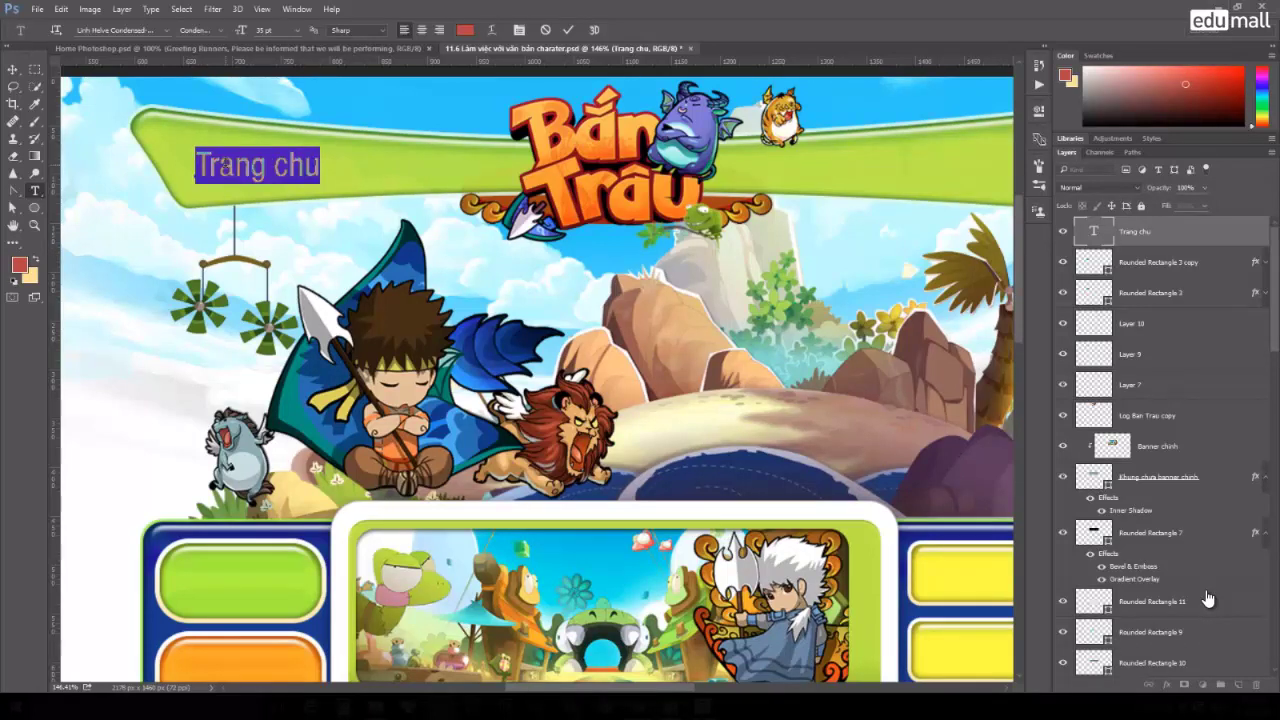
{"action": "left_click", "coordinate": [219, 165]}
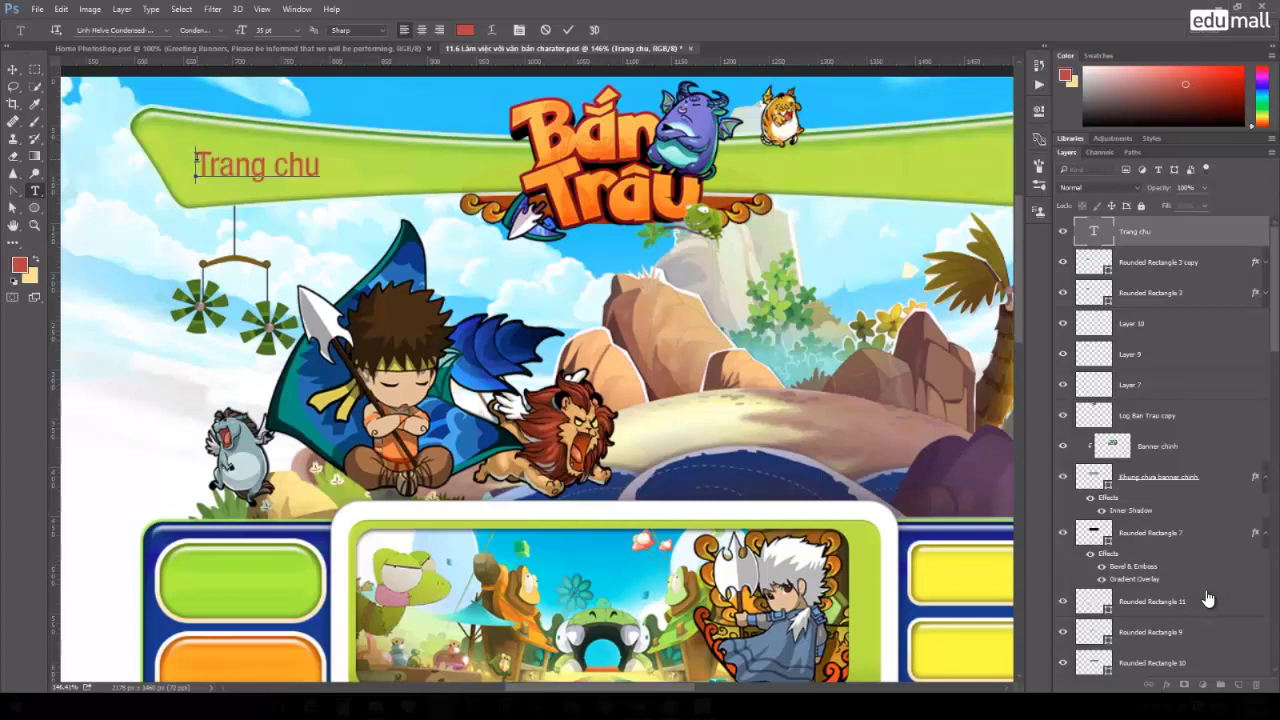
{"action": "left_click_drag", "start_coordinate": [196, 165], "coordinate": [323, 163]}
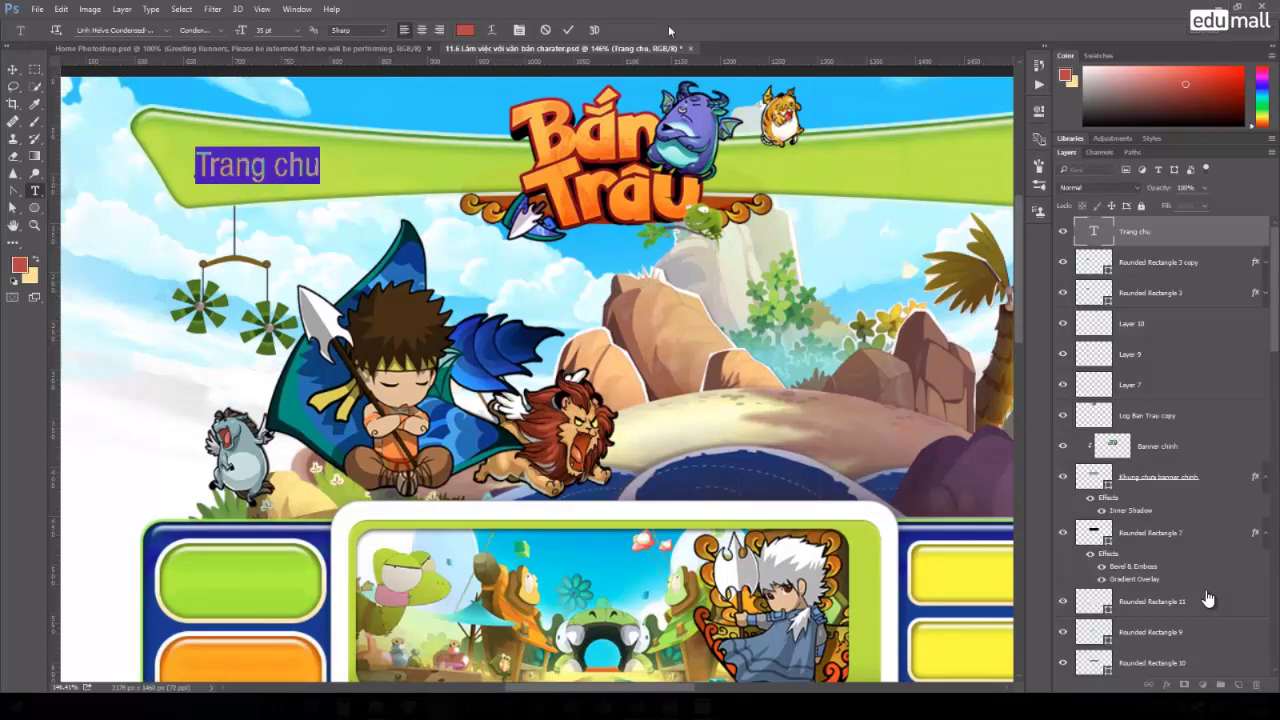
{"action": "left_click", "coordinate": [145, 32]}
{"action": "left_click", "coordinate": [167, 33]}
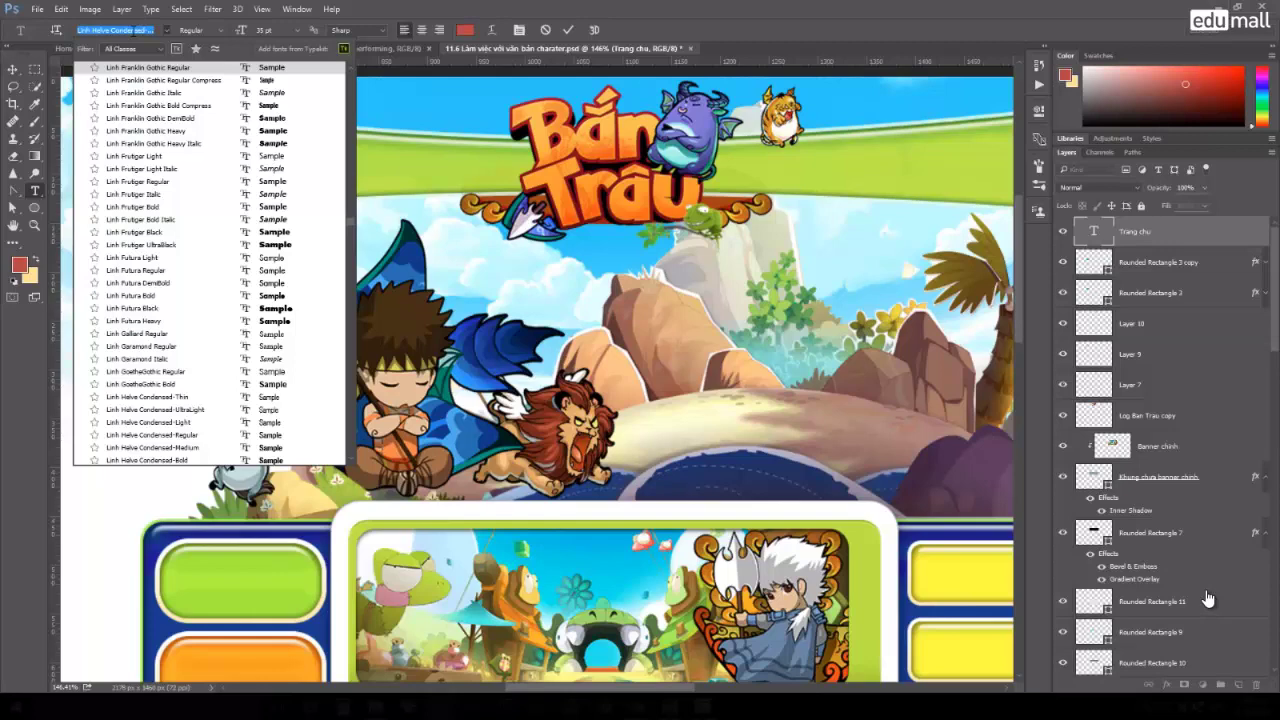
Set the label in Tahoma Bold and retype it as 'Trang chủ'.
{"action": "type", "text": "ta"}
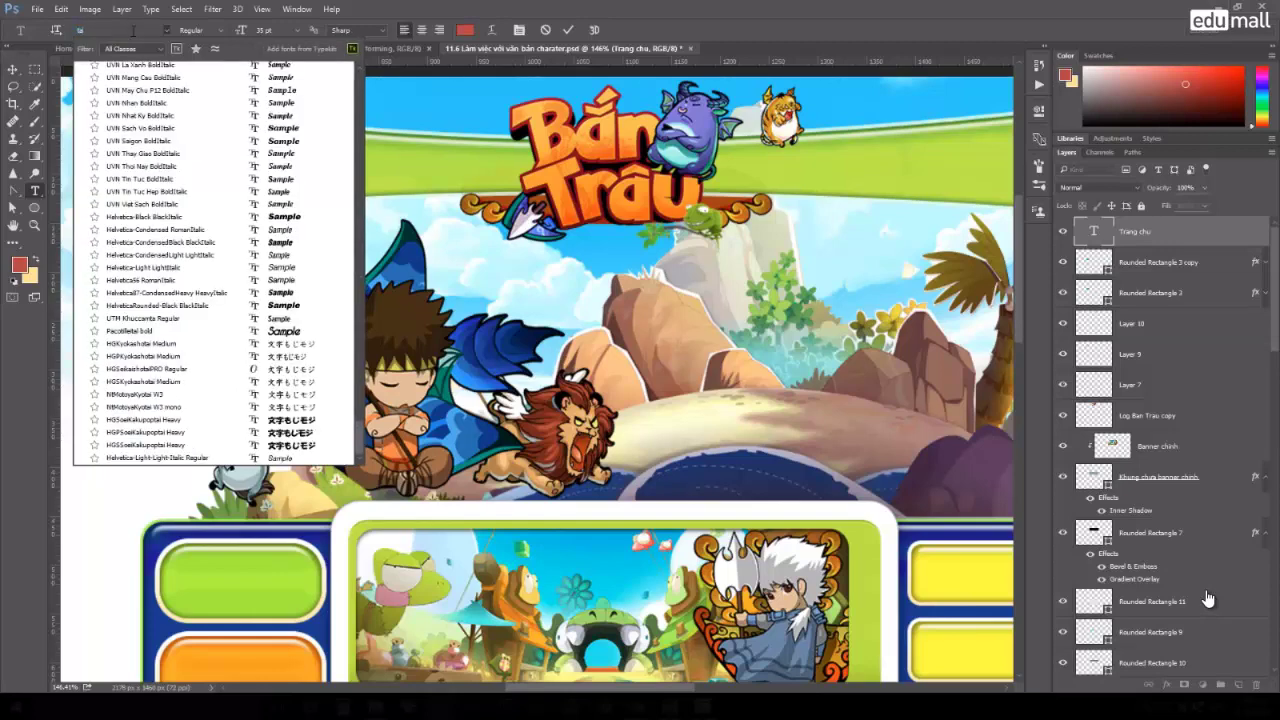
{"action": "type", "text": "homa"}
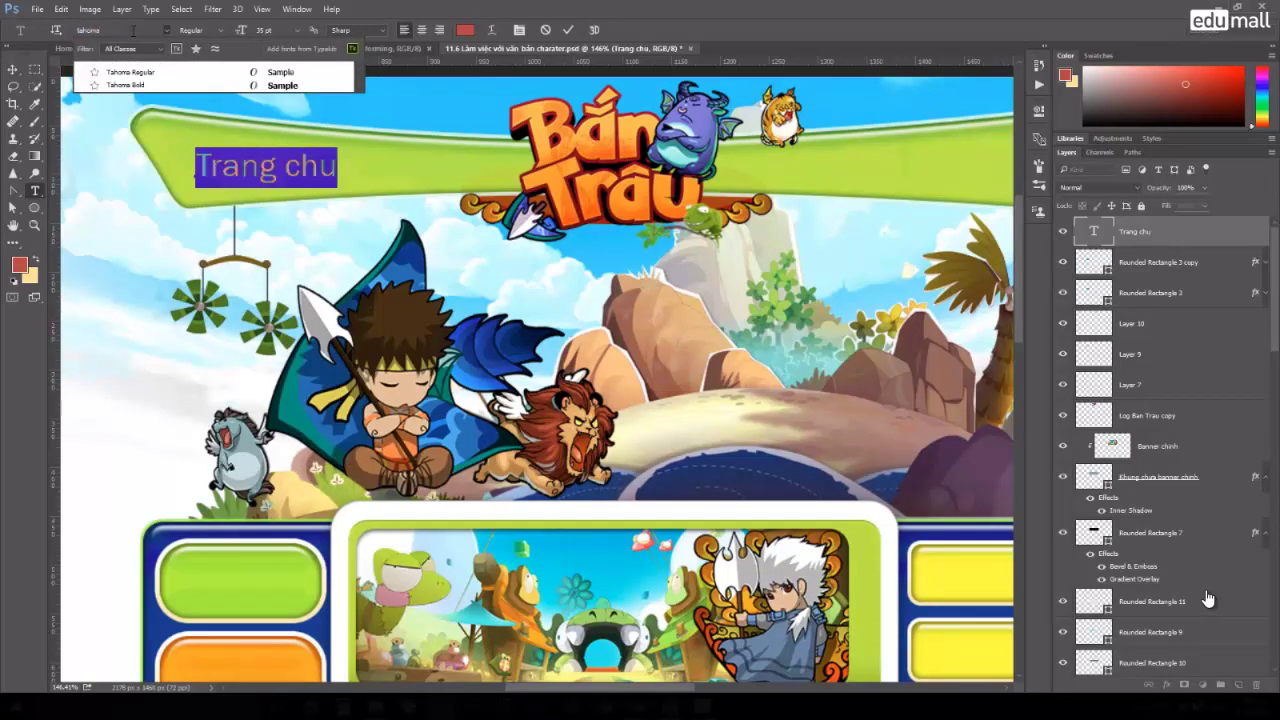
{"action": "left_click", "coordinate": [130, 85]}
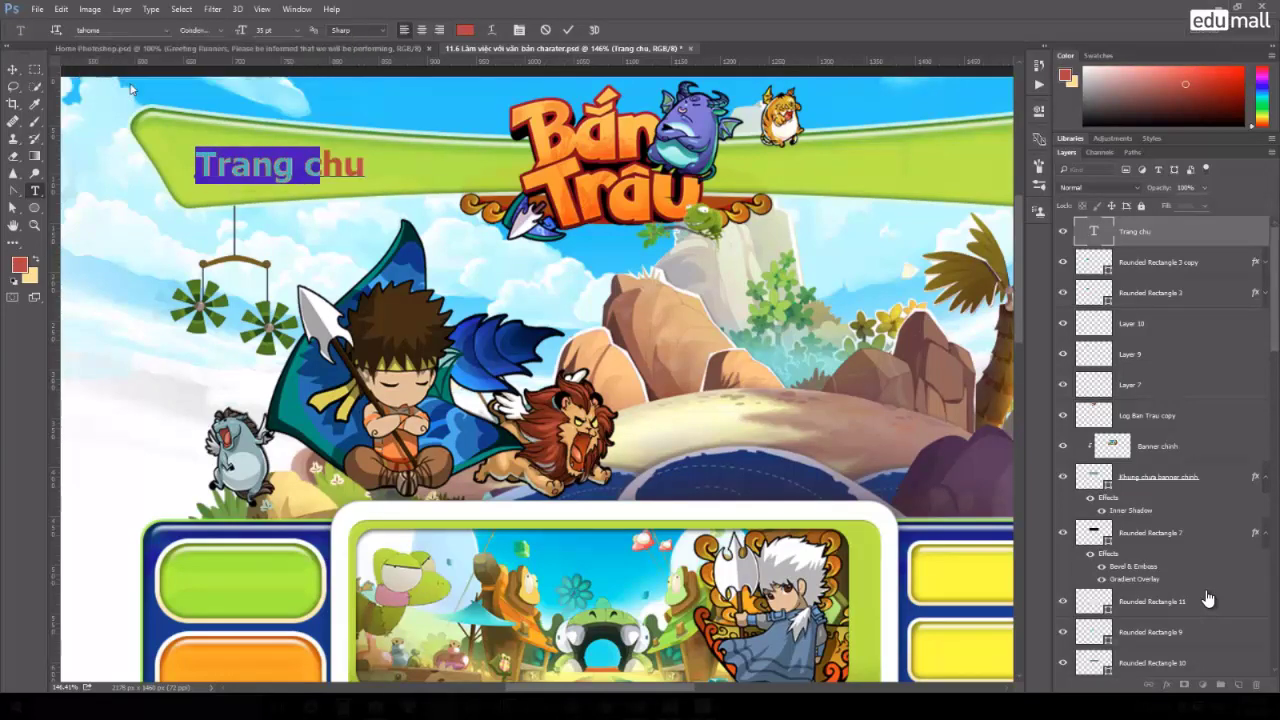
{"action": "type", "text": "Trang chủ"}
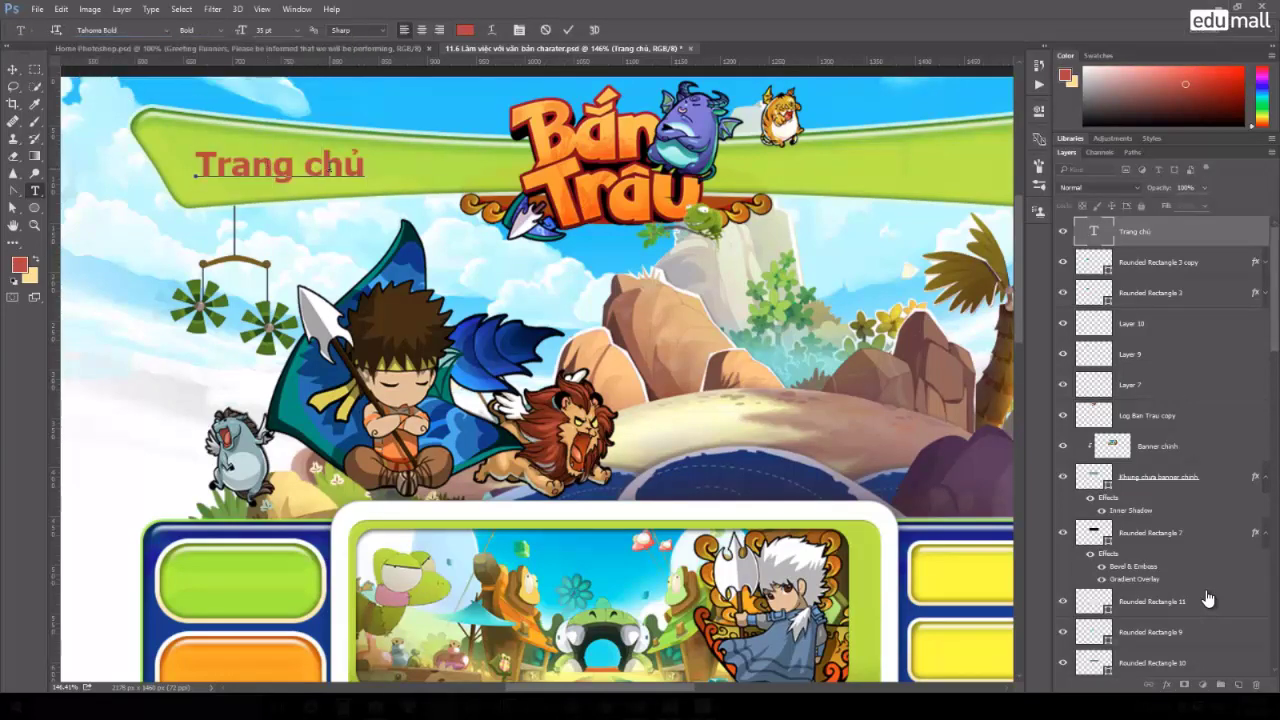
{"action": "key", "text": "ctrl+shift+Left"}
{"action": "key", "text": "ctrl+shift+Left"}
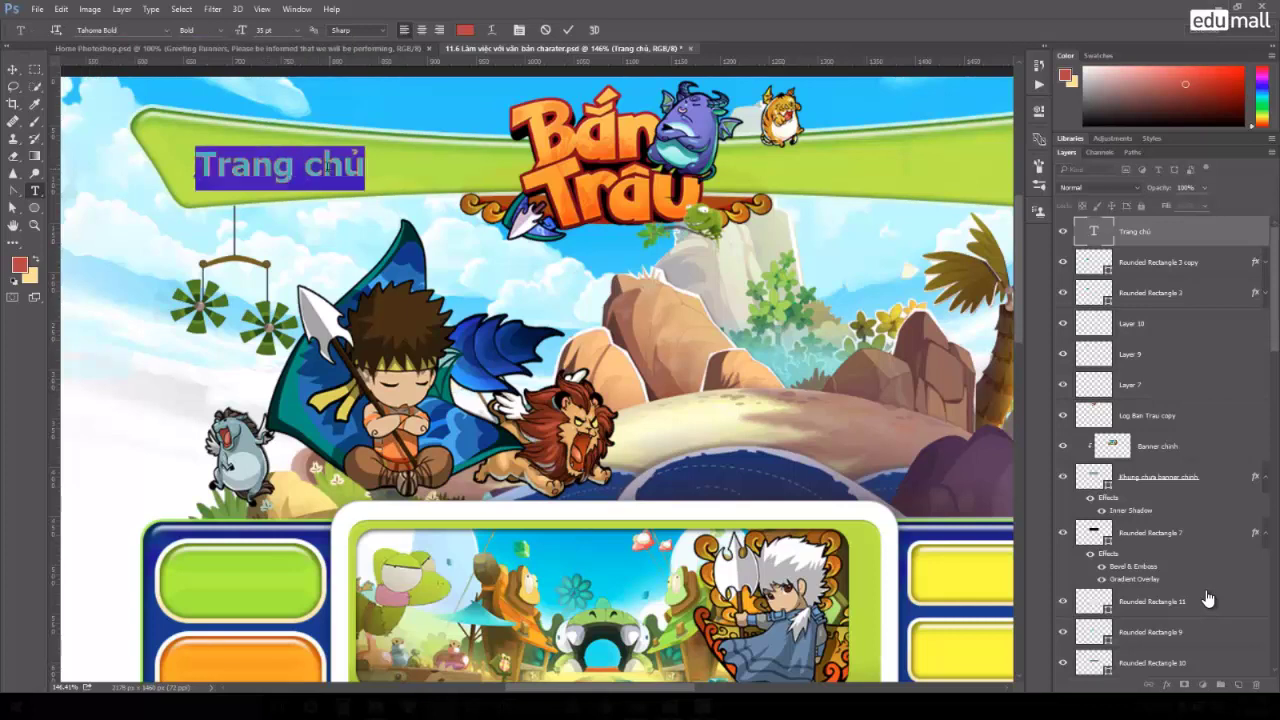
Try Regular weight, settle back on Bold, and shrink the font size.
{"action": "left_click", "coordinate": [222, 33]}
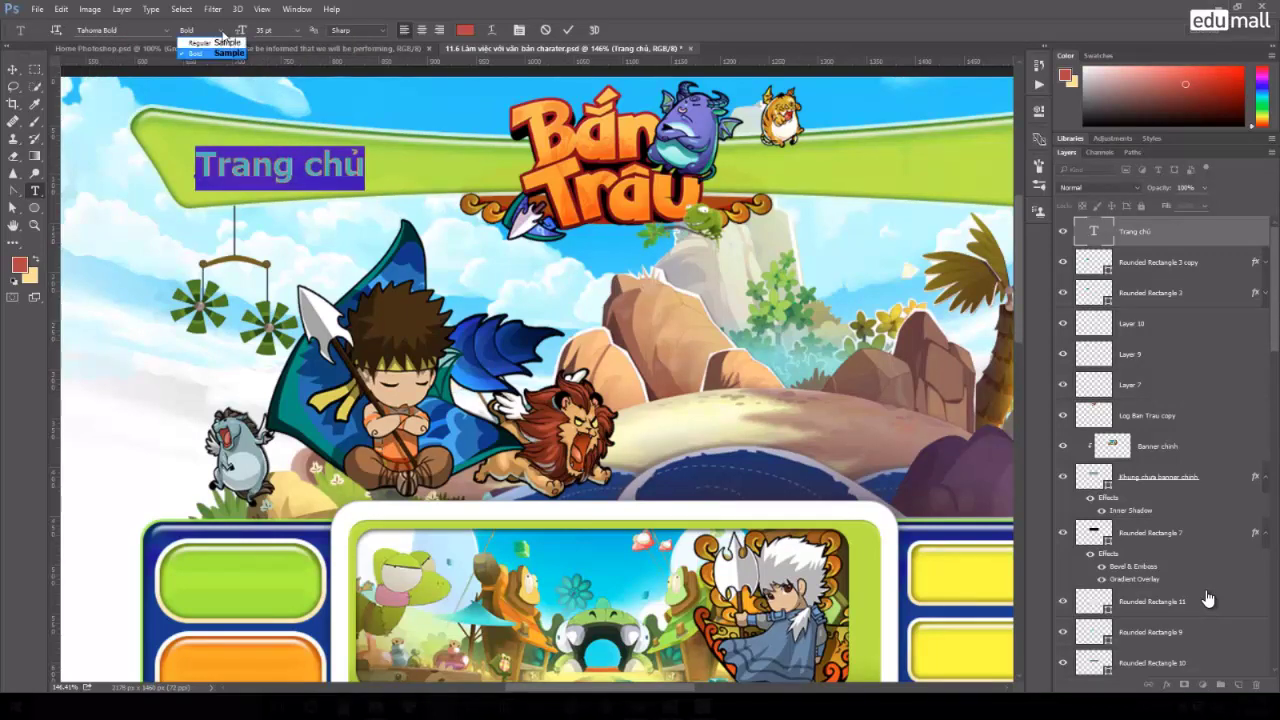
{"action": "left_click", "coordinate": [198, 42]}
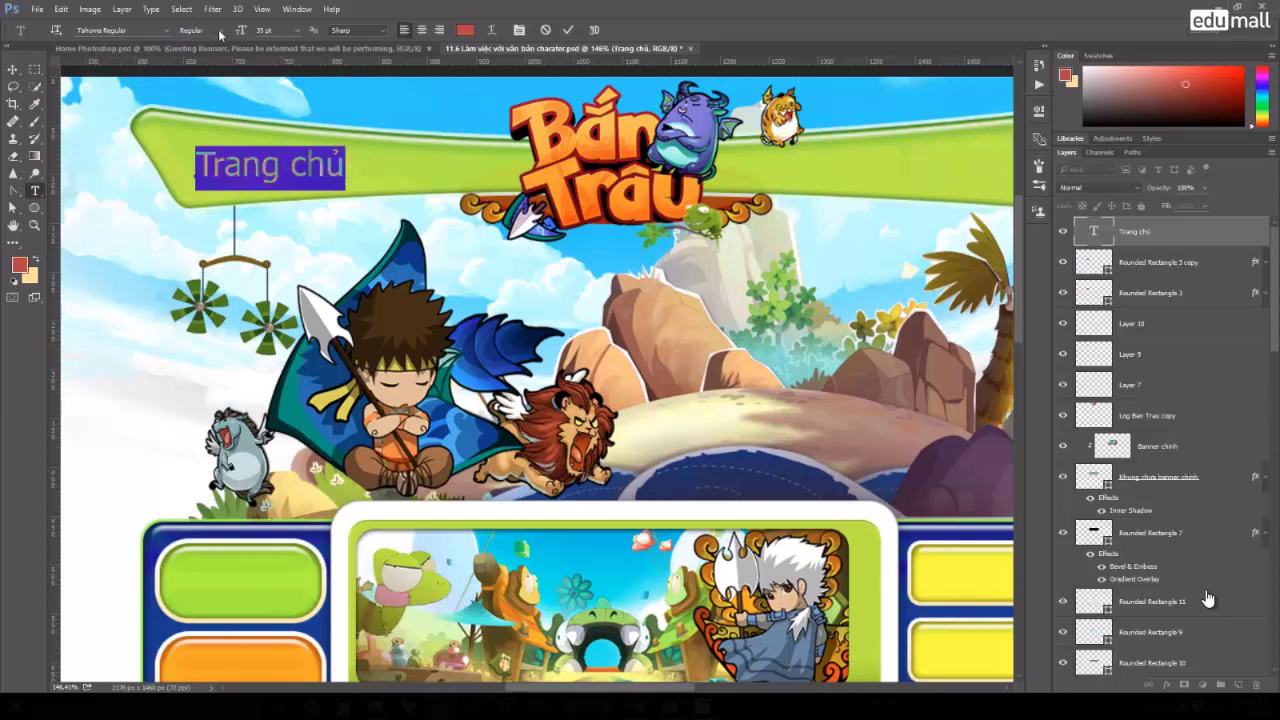
{"action": "left_click", "coordinate": [216, 36]}
{"action": "left_click", "coordinate": [200, 53]}
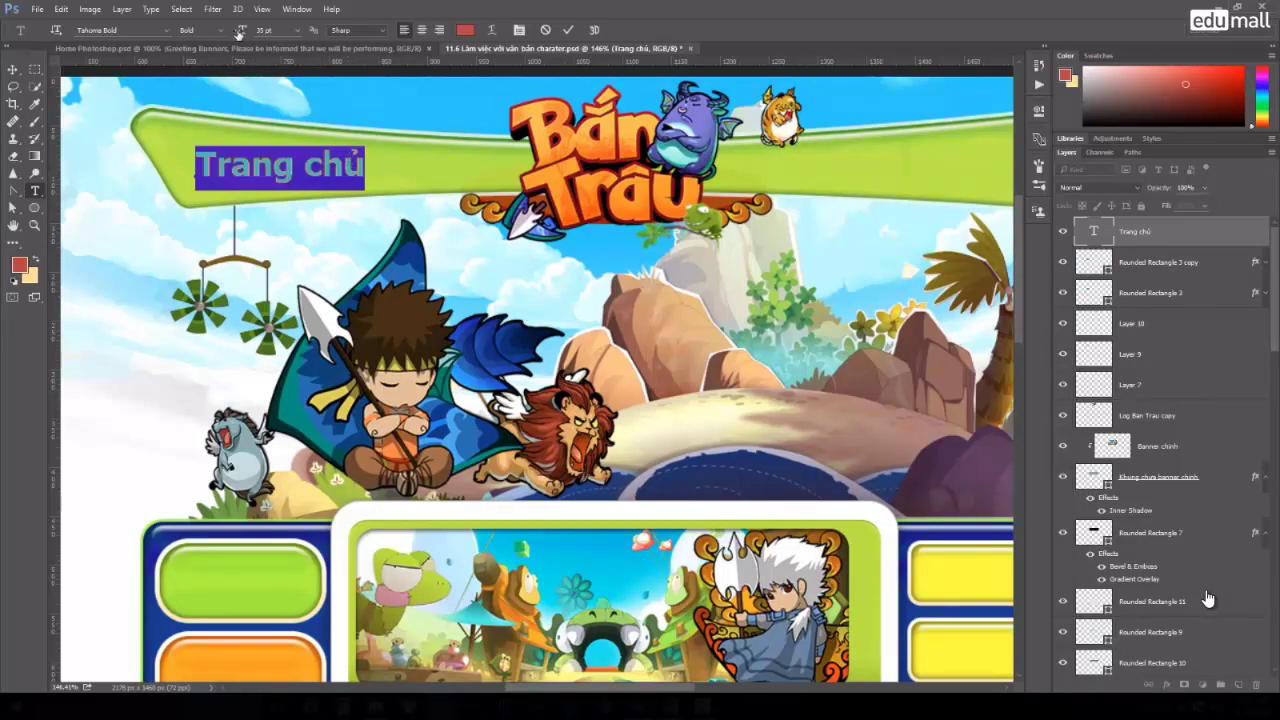
{"action": "left_click_drag", "start_coordinate": [239, 32], "coordinate": [230, 37]}
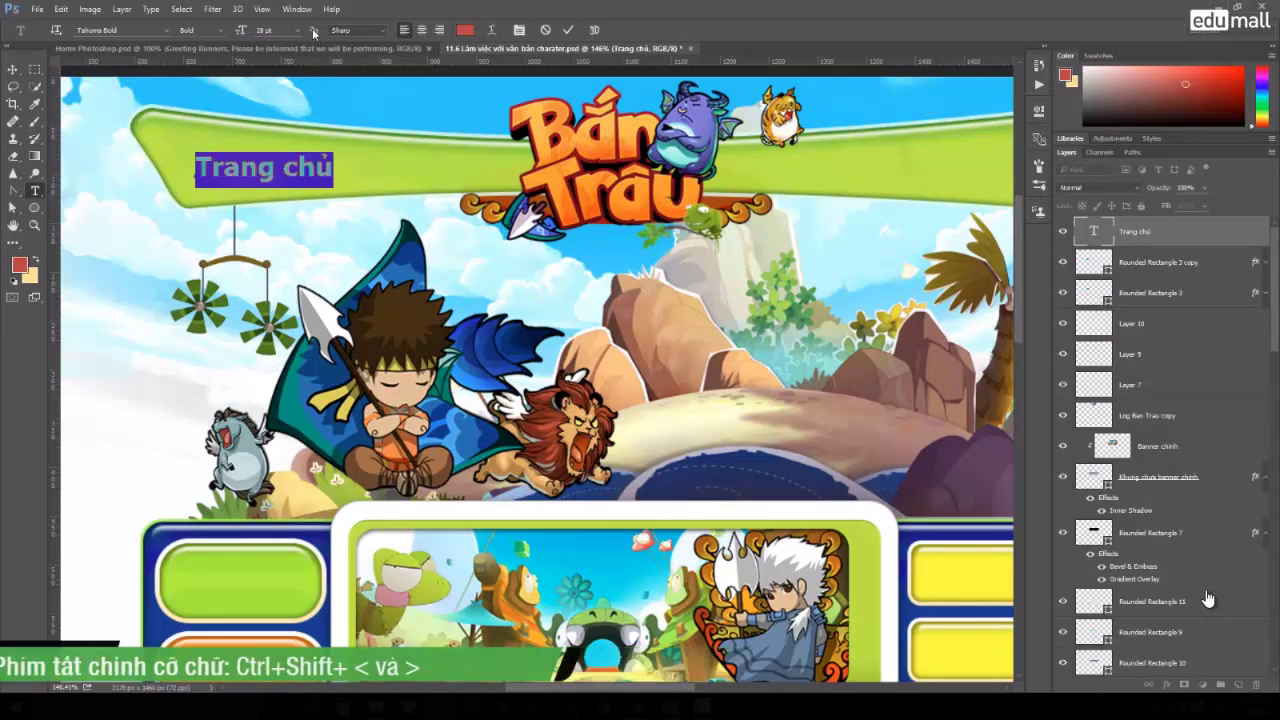
Compare None and Smooth anti-aliasing on the Trang chủ label, keeping it Sharp.
{"action": "left_click", "coordinate": [357, 31]}
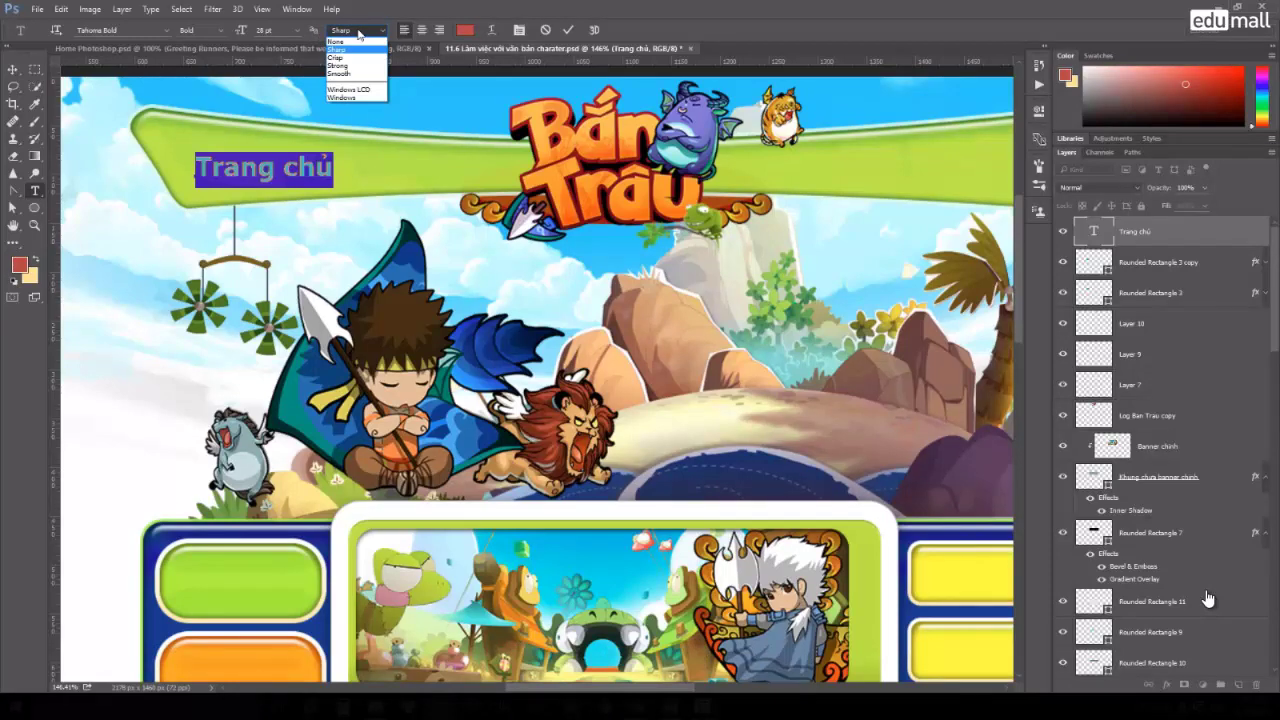
{"action": "left_click", "coordinate": [355, 42]}
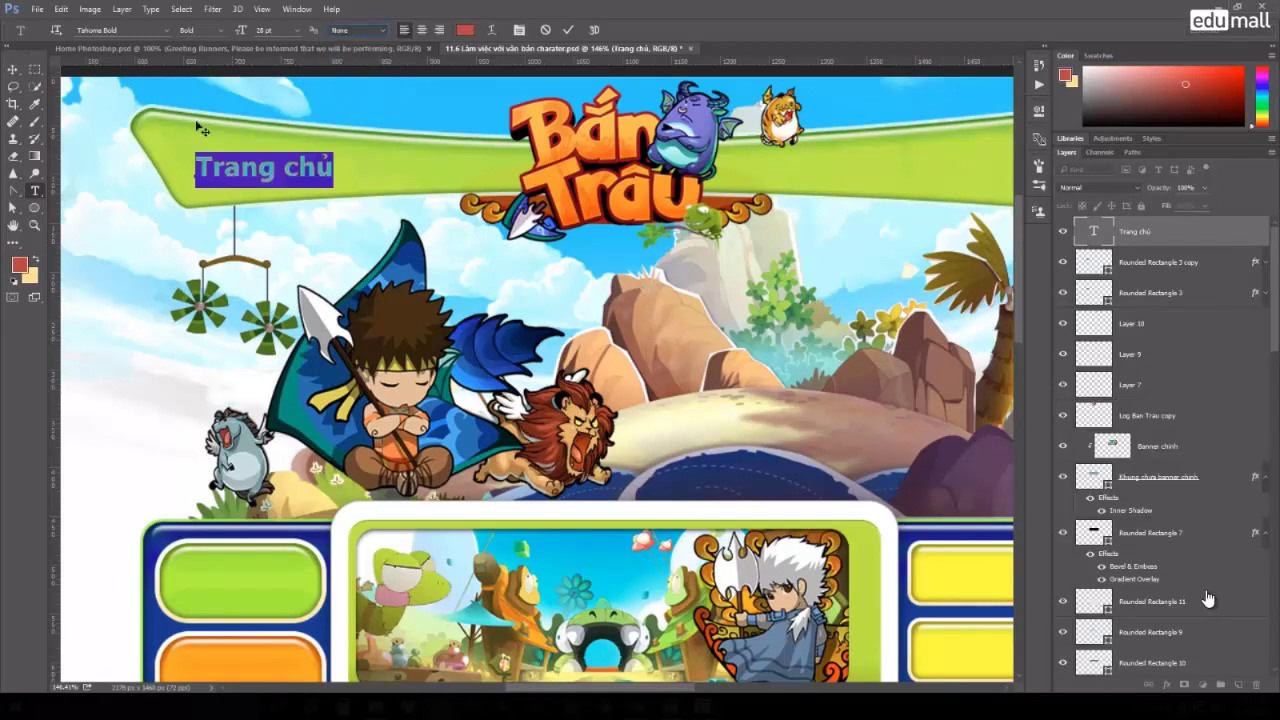
{"action": "left_click", "coordinate": [13, 70]}
{"action": "scroll", "coordinate": [250, 160], "scroll_direction": "up", "scroll_amount": 5}
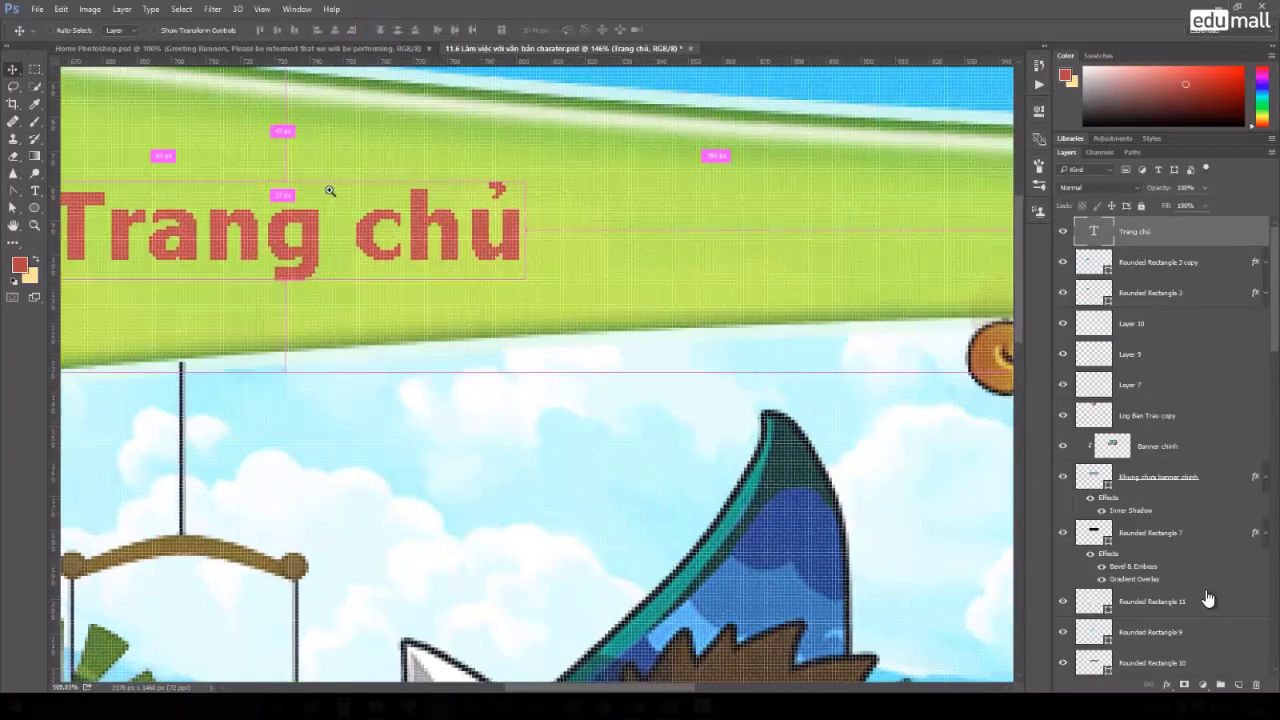
{"action": "double_click", "coordinate": [438, 232]}
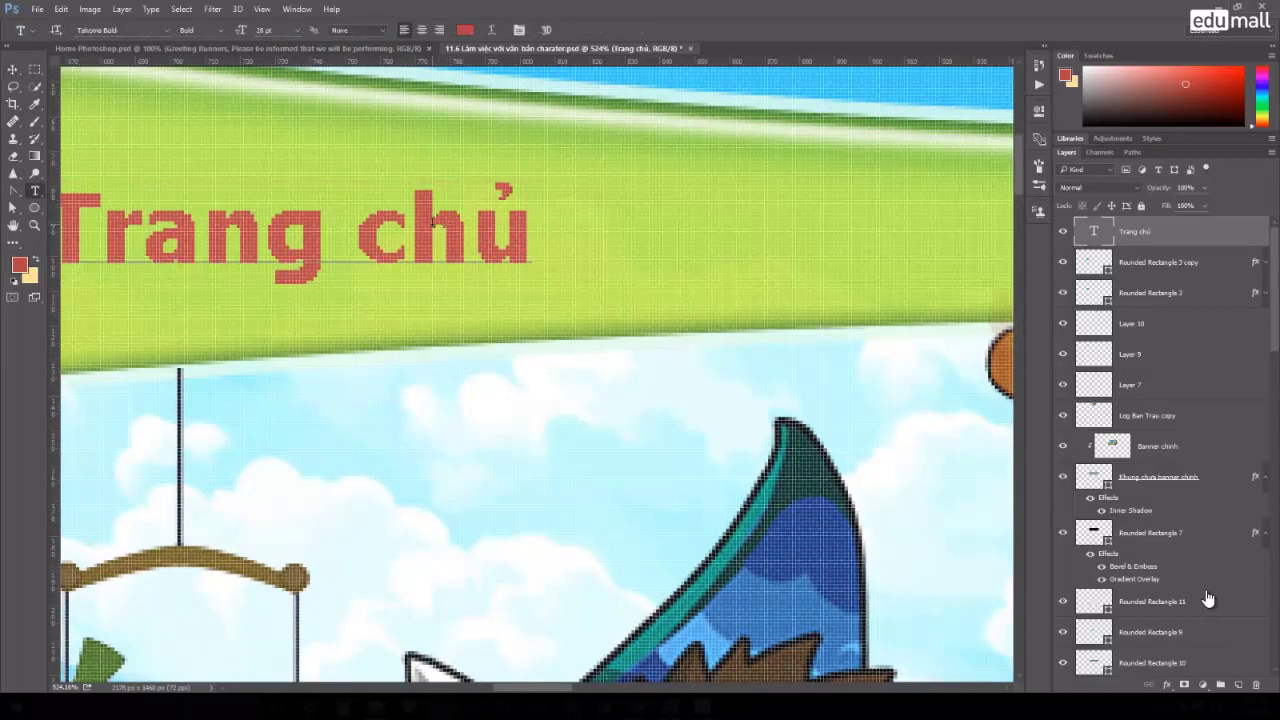
{"action": "left_click", "coordinate": [368, 31]}
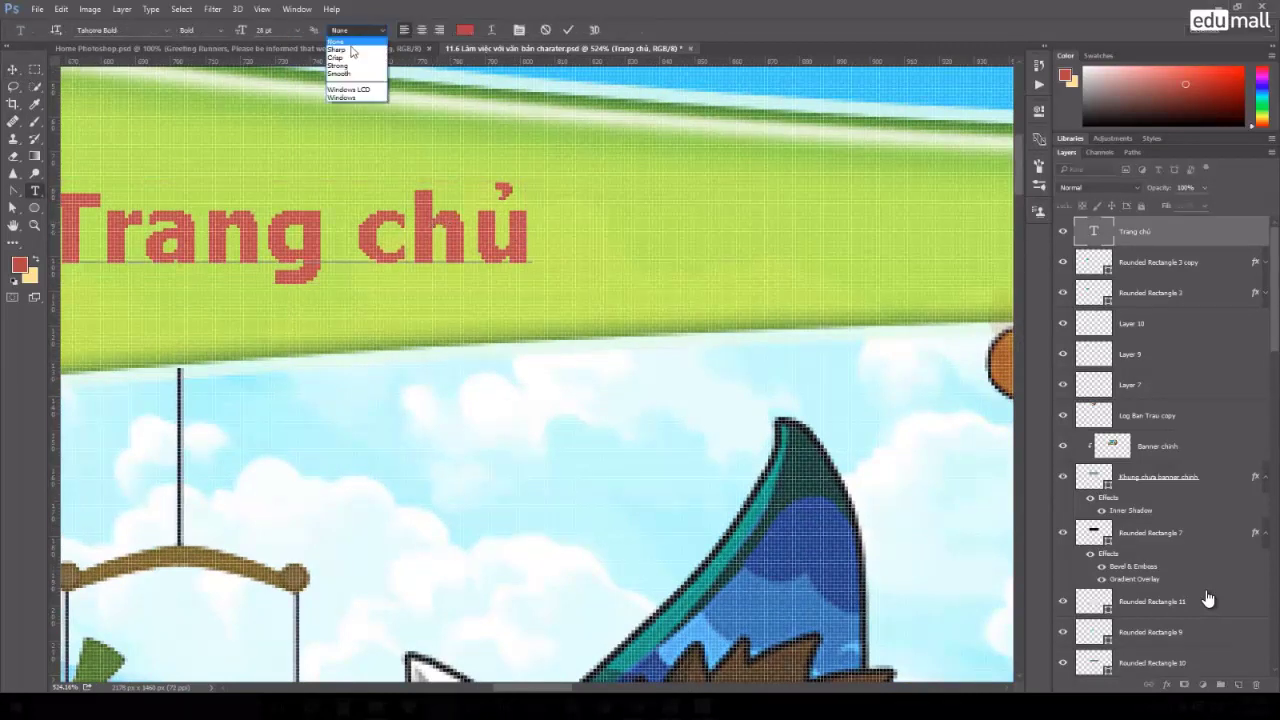
{"action": "left_click", "coordinate": [340, 74]}
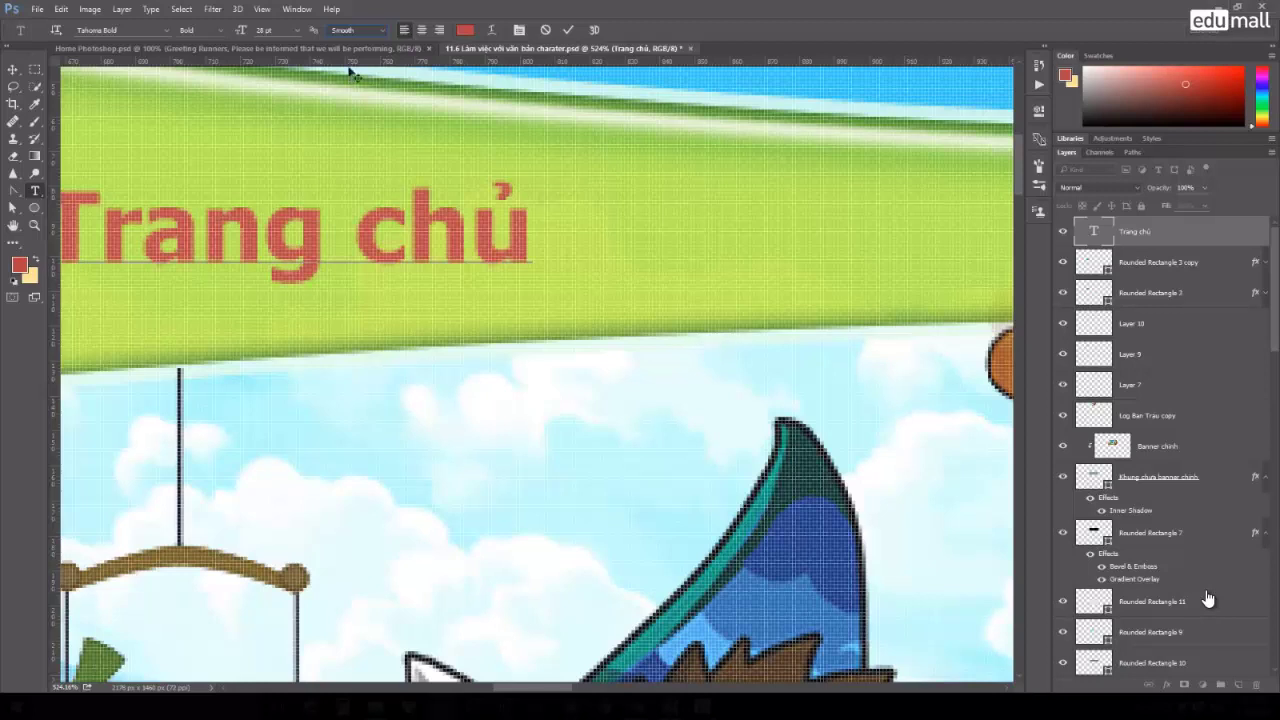
{"action": "left_click", "coordinate": [358, 30]}
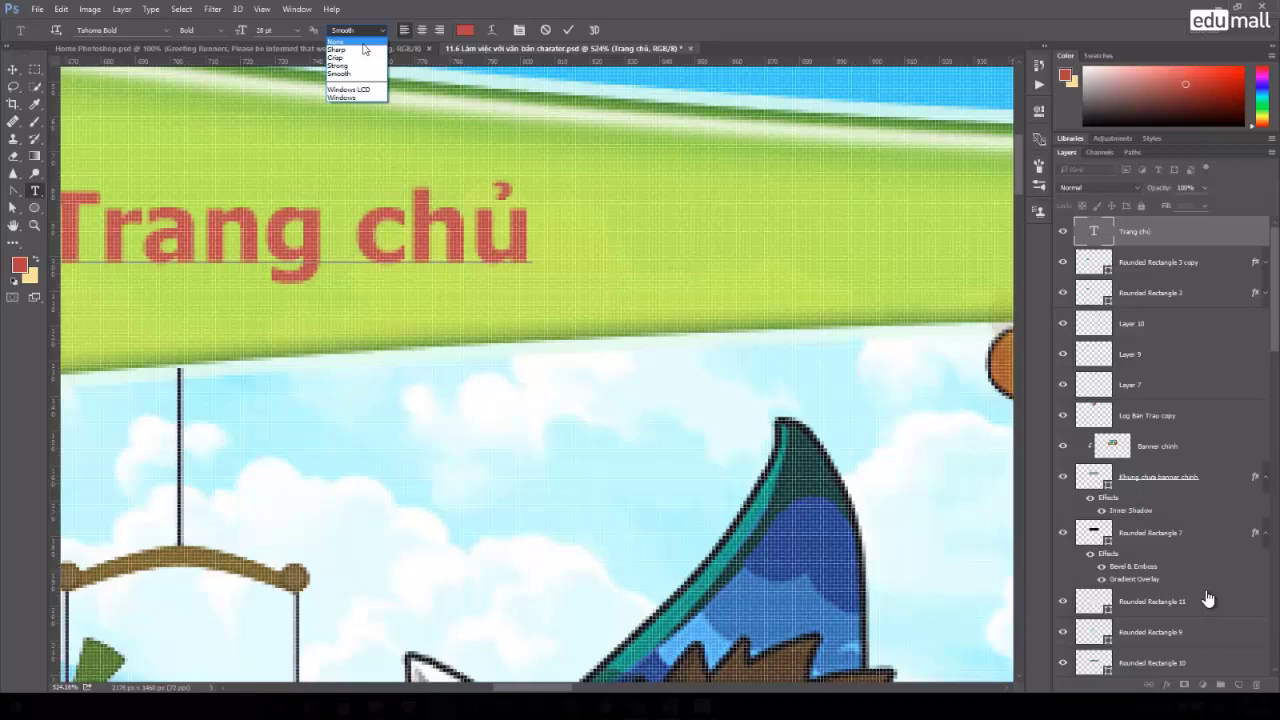
{"action": "key", "text": "ctrl+Return"}
{"action": "key", "text": "v"}
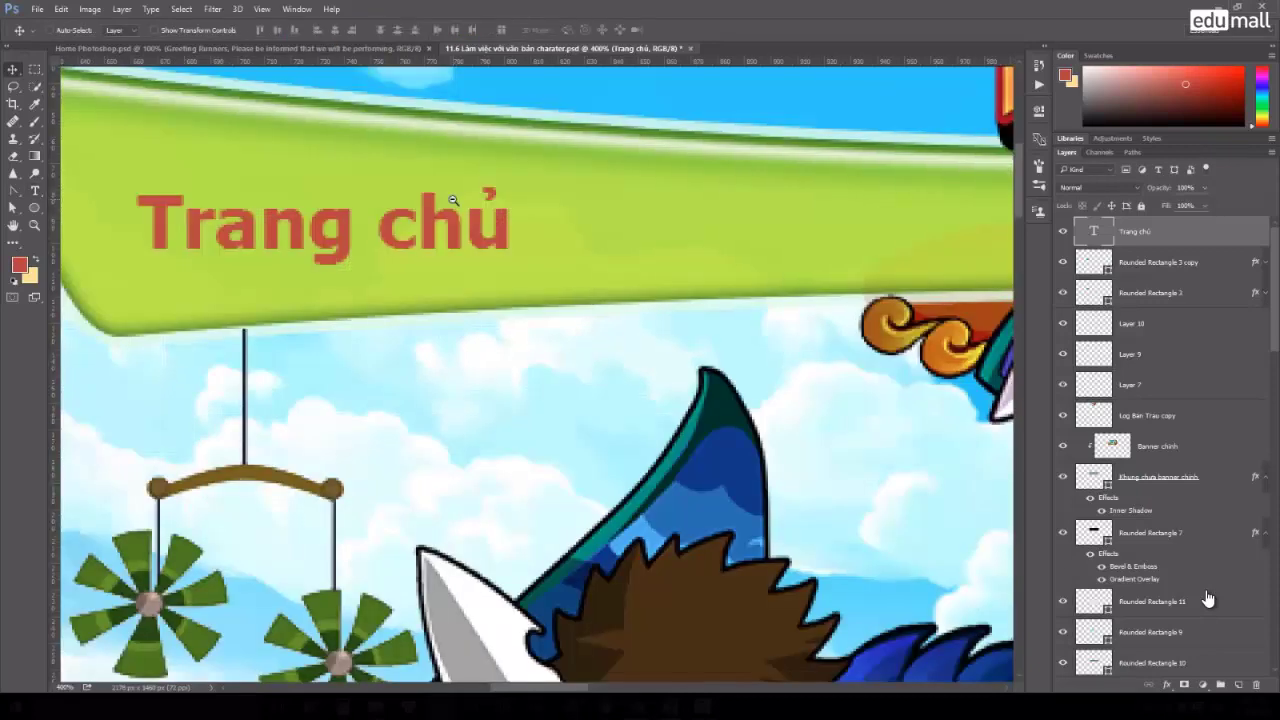
Pan to show the banner and logo, and select all the Trang chủ text.
{"action": "scroll", "coordinate": [537, 212], "scroll_direction": "down", "scroll_amount": 5}
{"action": "left_click_drag", "start_coordinate": [537, 212], "coordinate": [466, 243]}
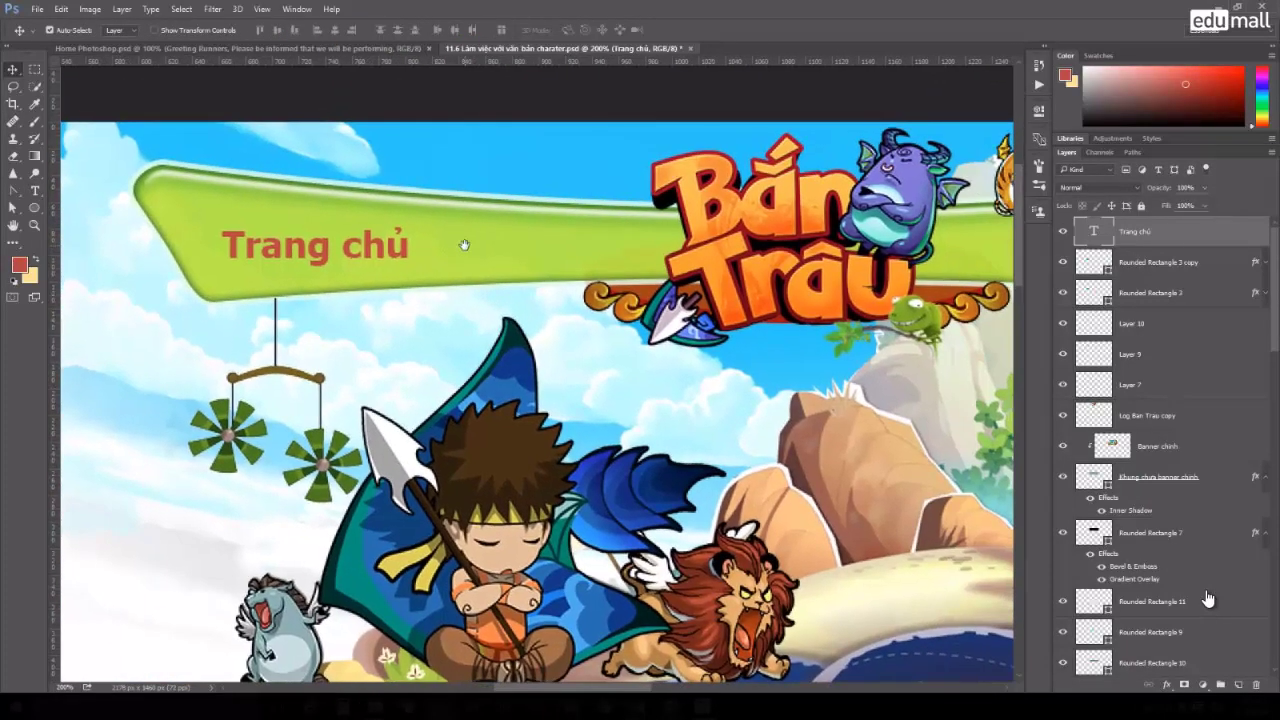
{"action": "double_click", "coordinate": [363, 257]}
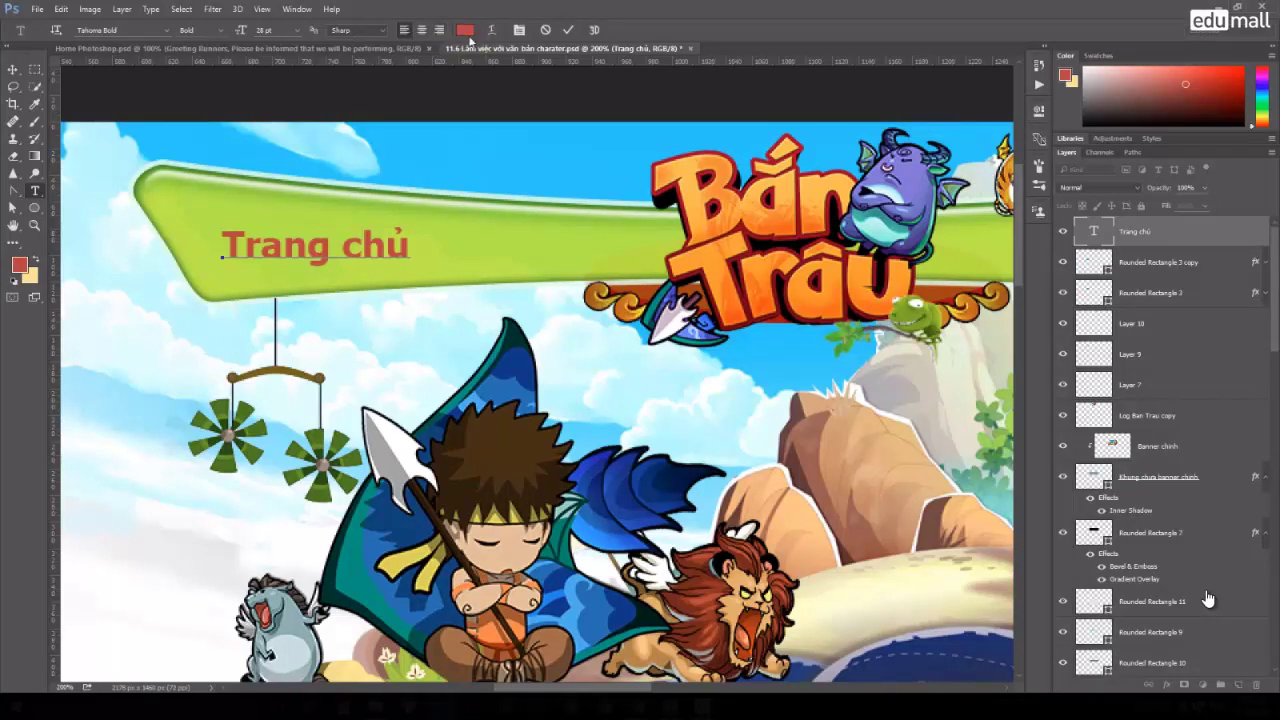
{"action": "key", "text": "ctrl+a"}
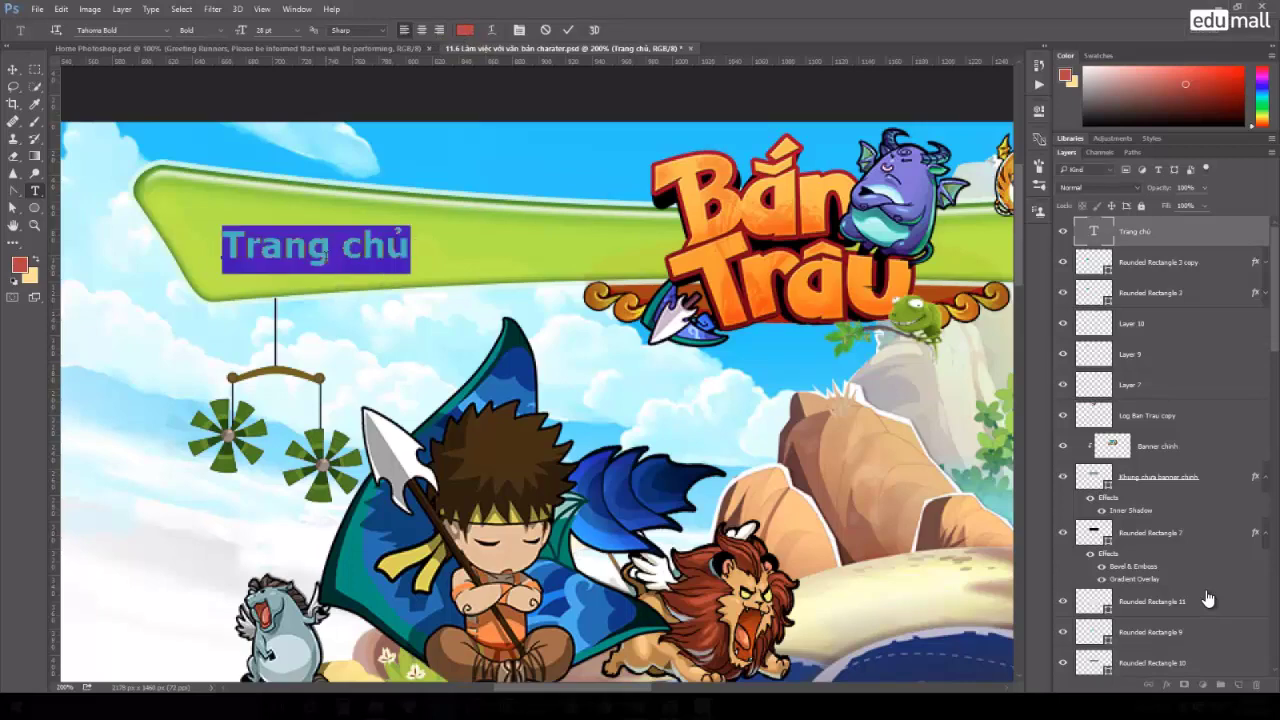
After trying blue and orange shades, set the Trang chủ text colour to hex 004089.
{"action": "left_click", "coordinate": [465, 30]}
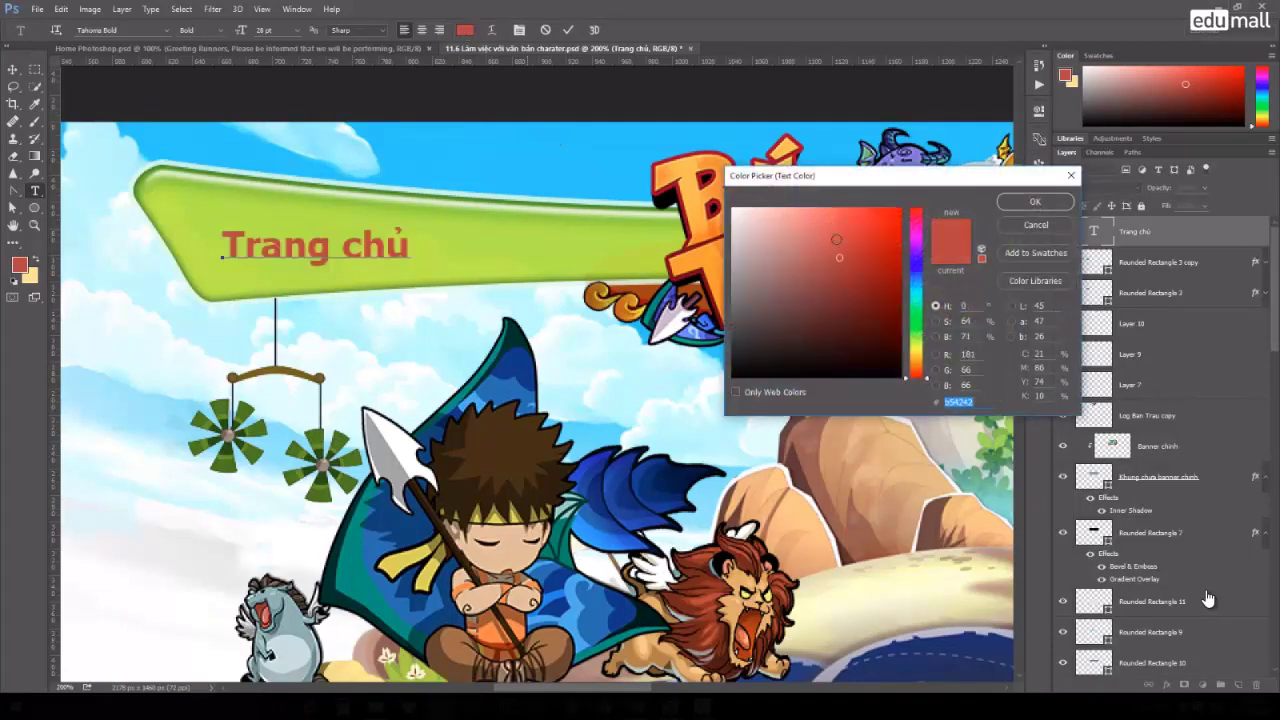
{"action": "left_click_drag", "start_coordinate": [914, 370], "coordinate": [914, 351]}
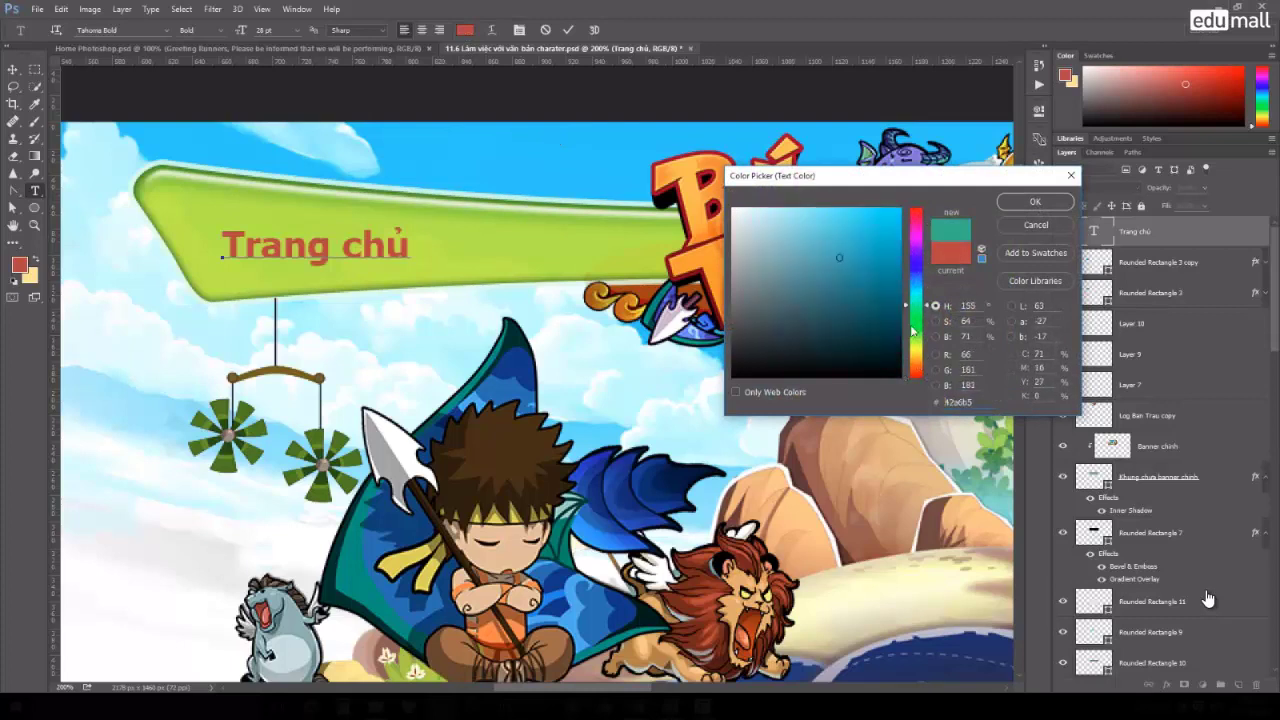
{"action": "left_click", "coordinate": [495, 178]}
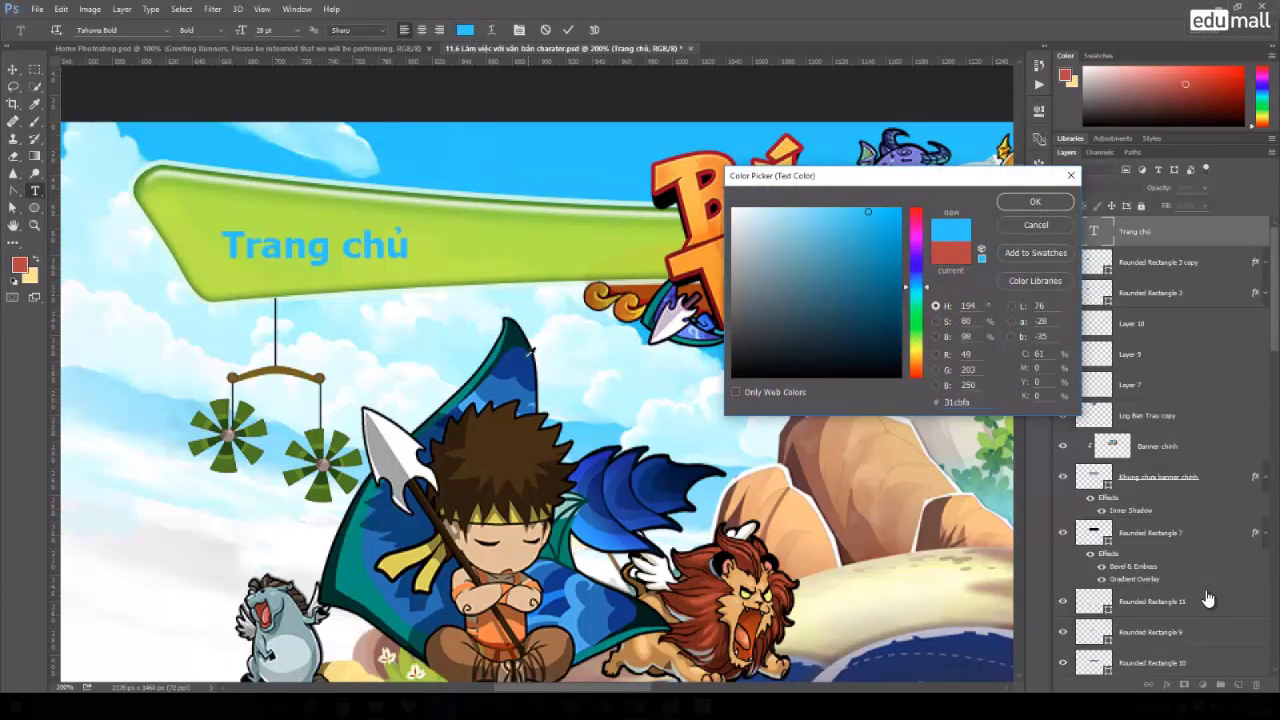
{"action": "left_click", "coordinate": [505, 378]}
{"action": "left_click", "coordinate": [692, 260]}
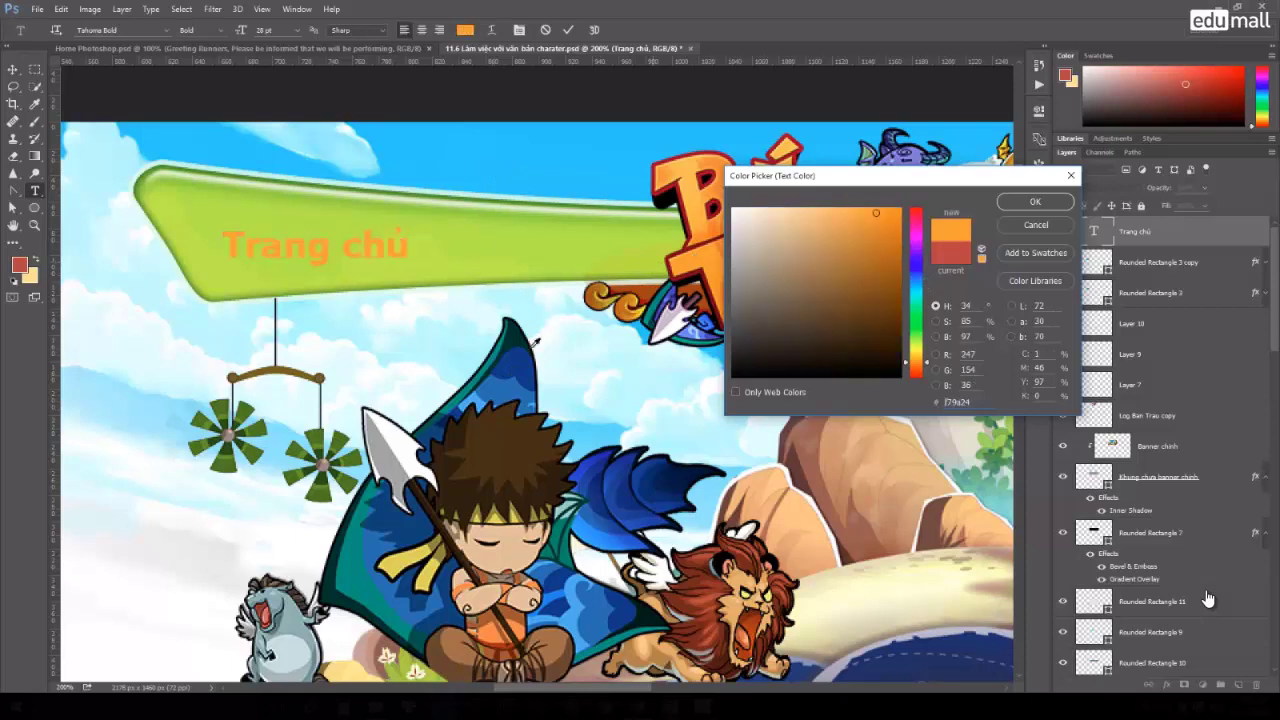
{"action": "type", "text": "004089"}
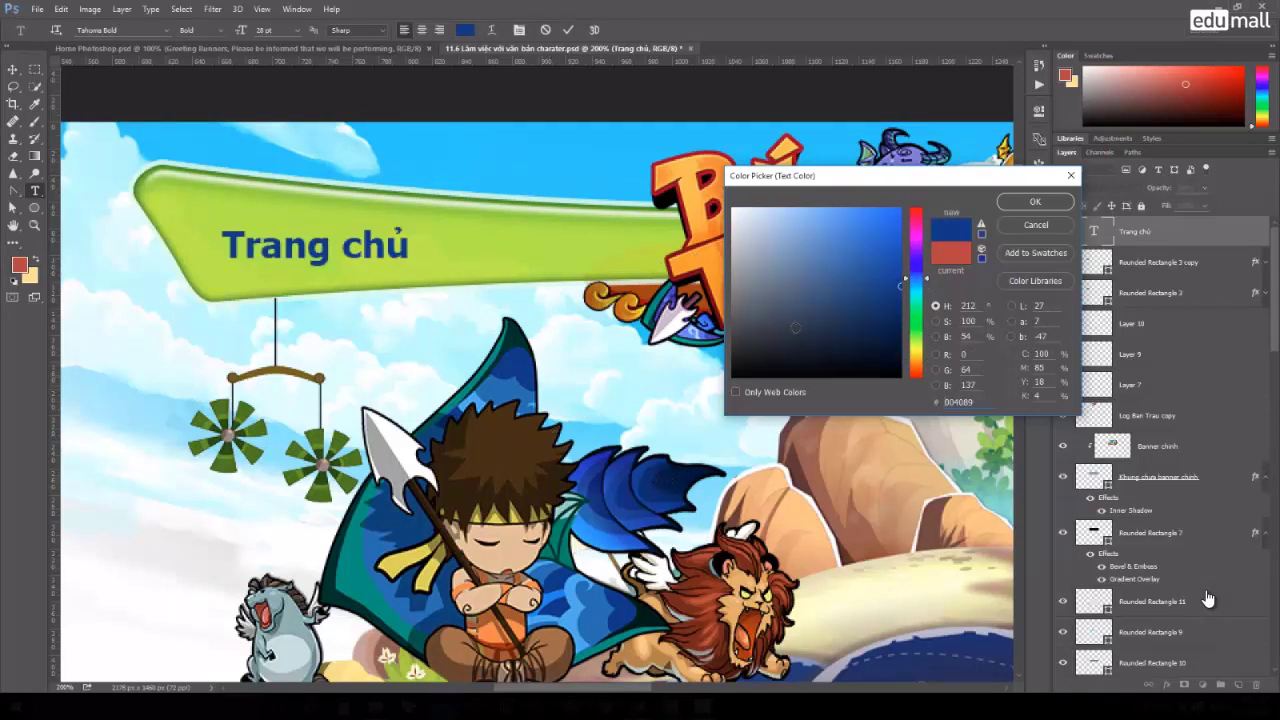
{"action": "left_click", "coordinate": [1033, 203]}
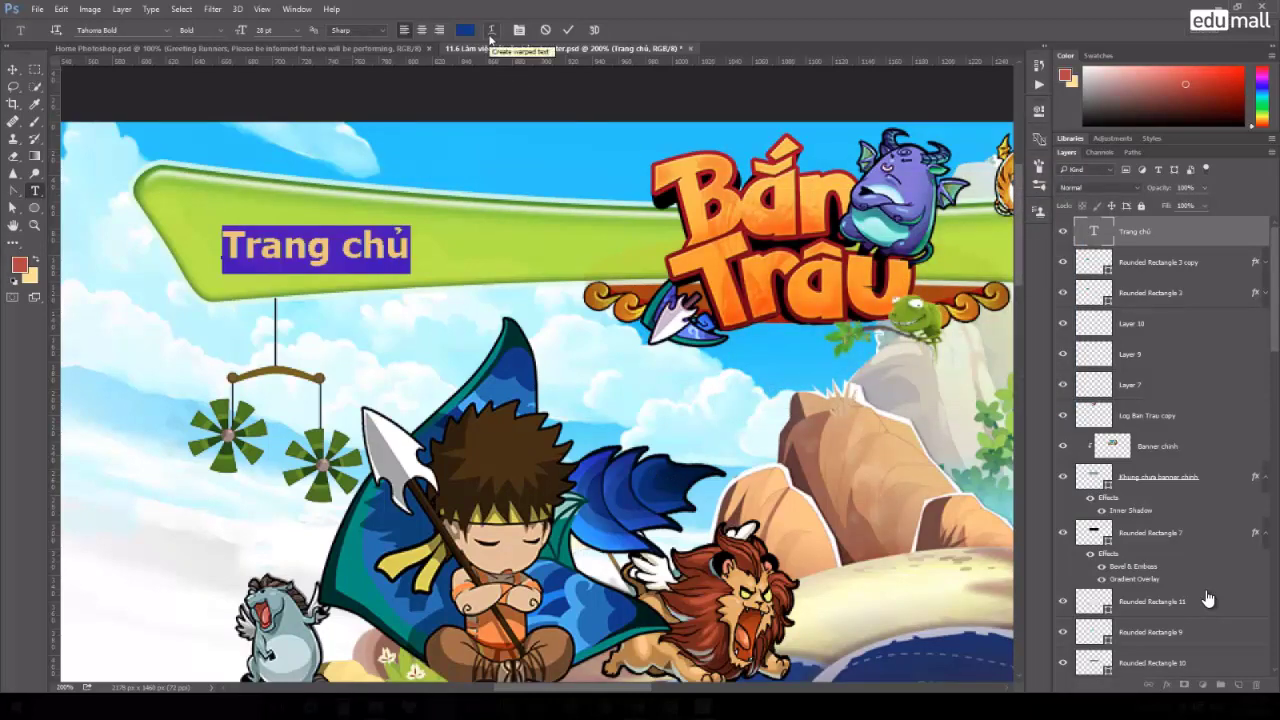
{"action": "left_click", "coordinate": [490, 30]}
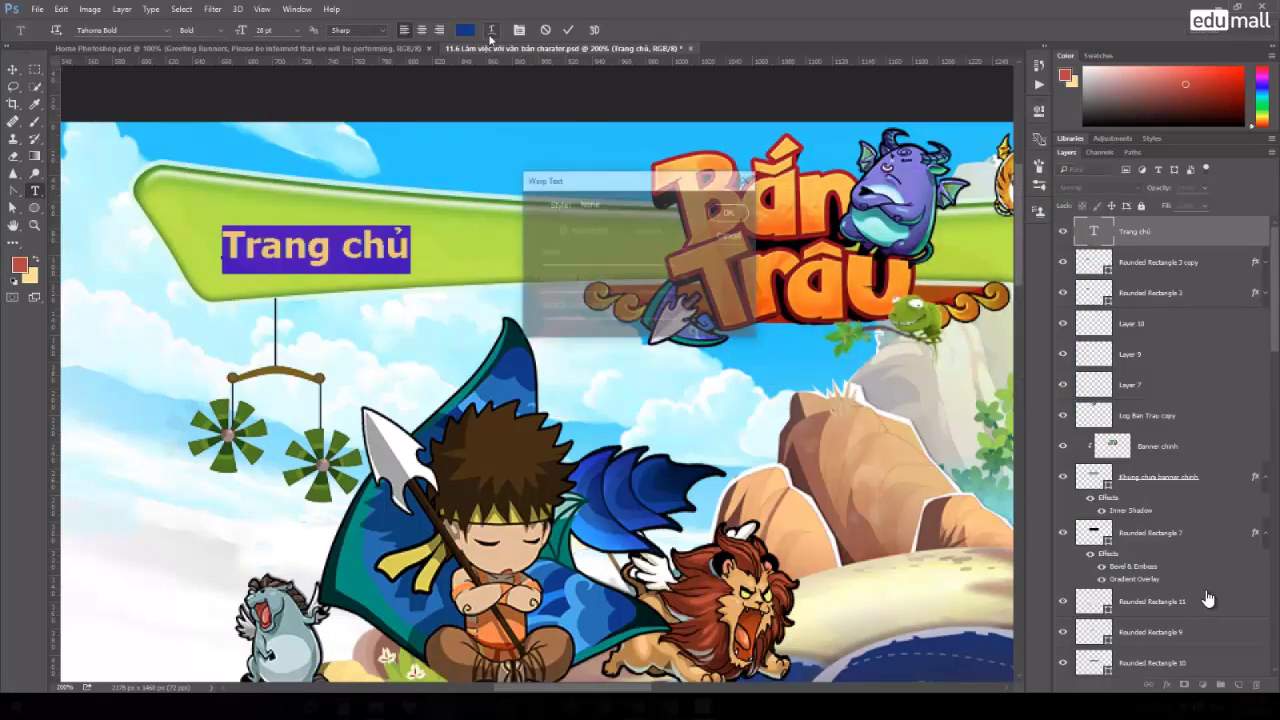
{"action": "left_click", "coordinate": [641, 203]}
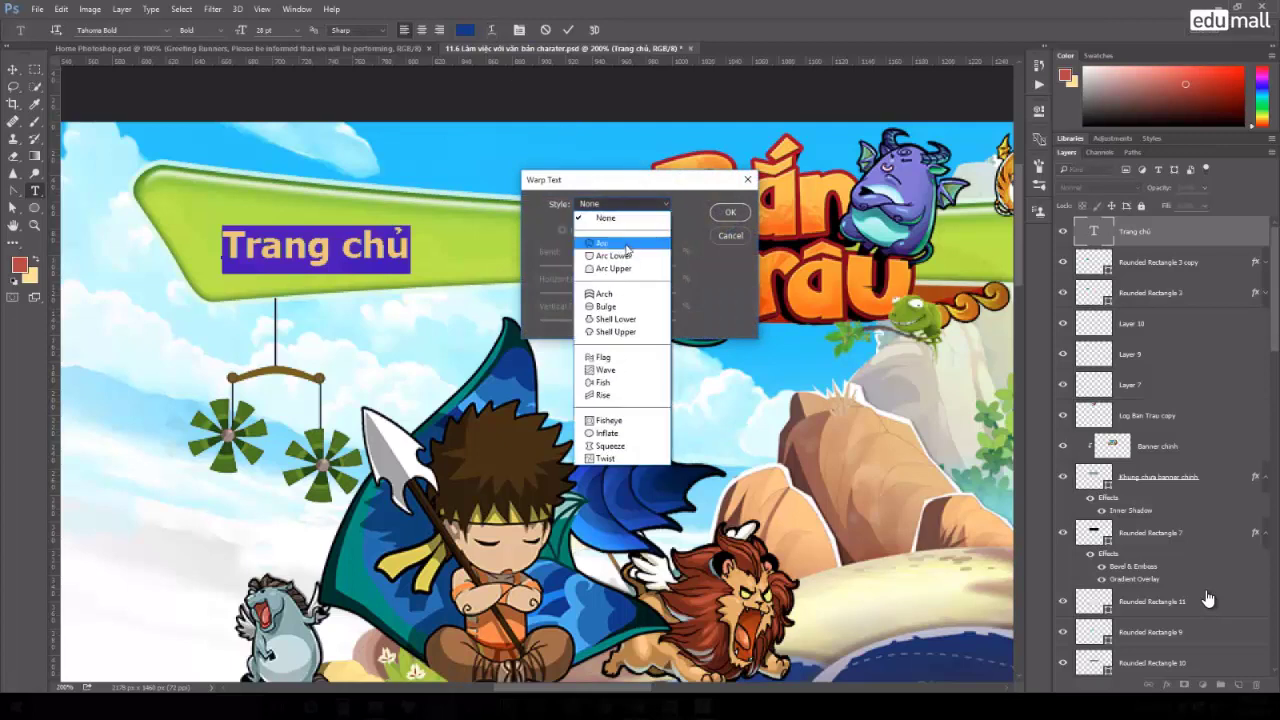
{"action": "left_click", "coordinate": [628, 243]}
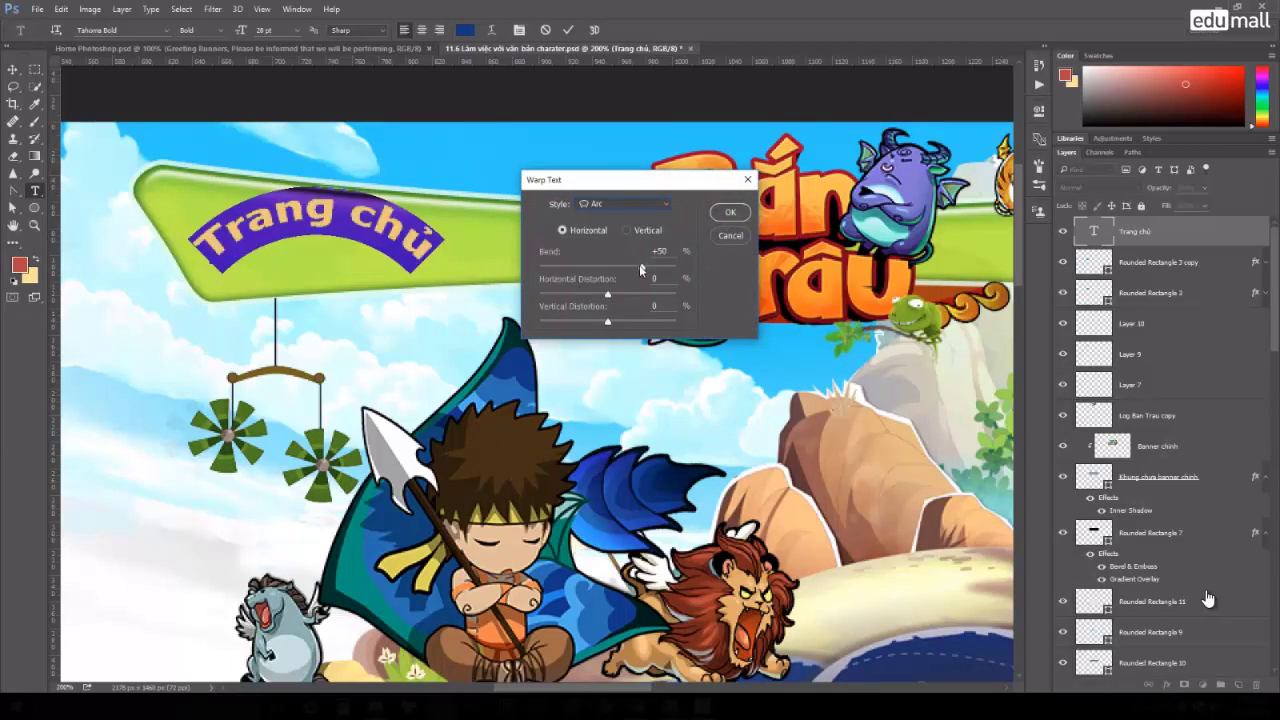
{"action": "left_click_drag", "start_coordinate": [641, 268], "coordinate": [619, 268]}
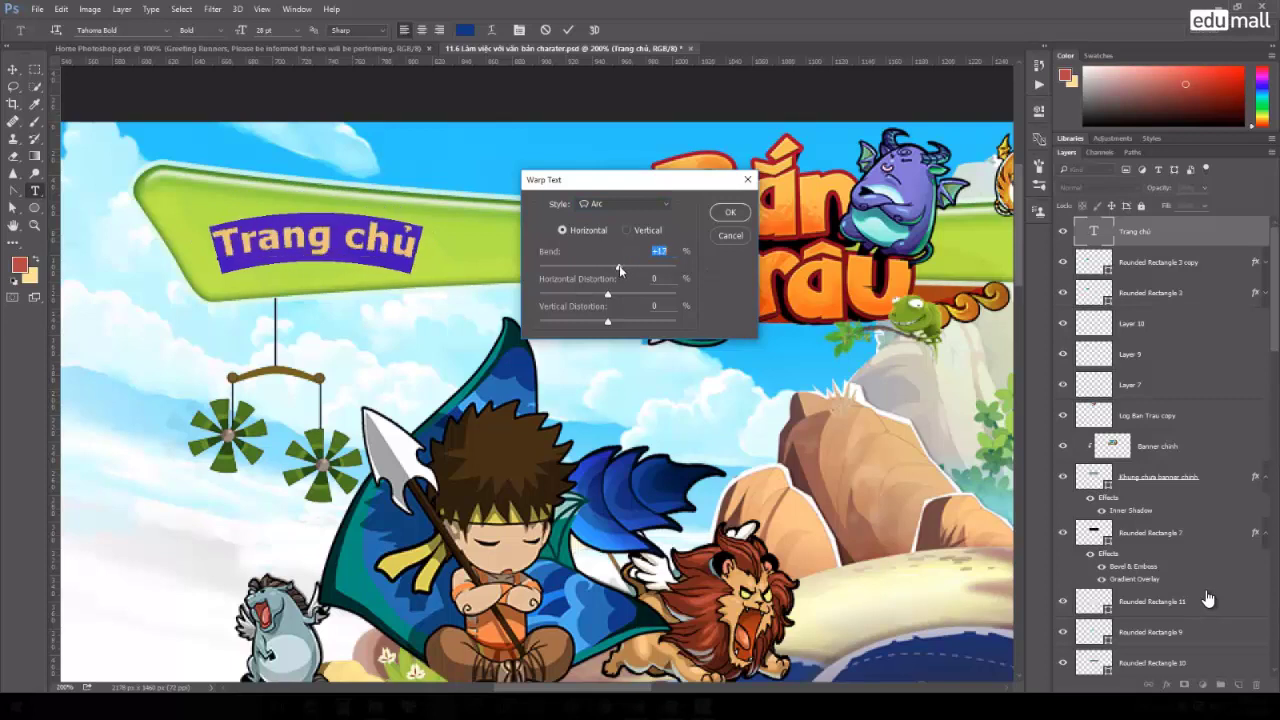
{"action": "left_click", "coordinate": [638, 206]}
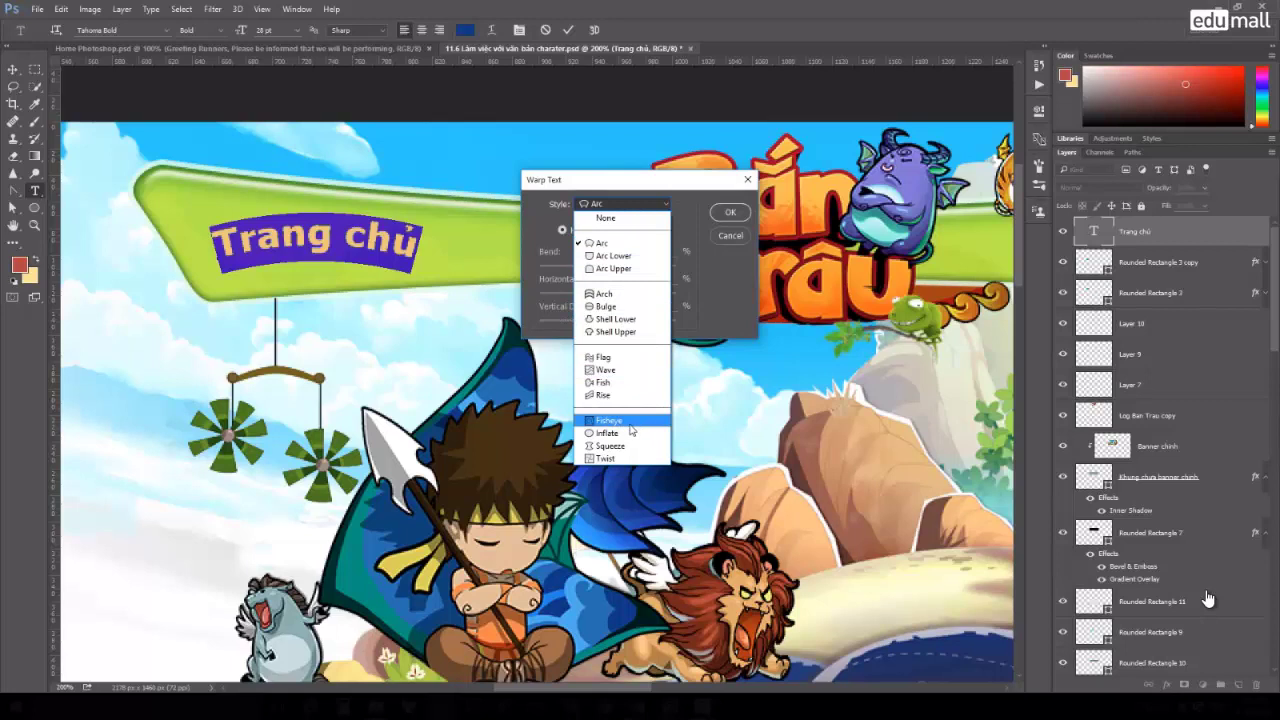
{"action": "key", "text": "Escape"}
{"action": "left_click", "coordinate": [738, 237]}
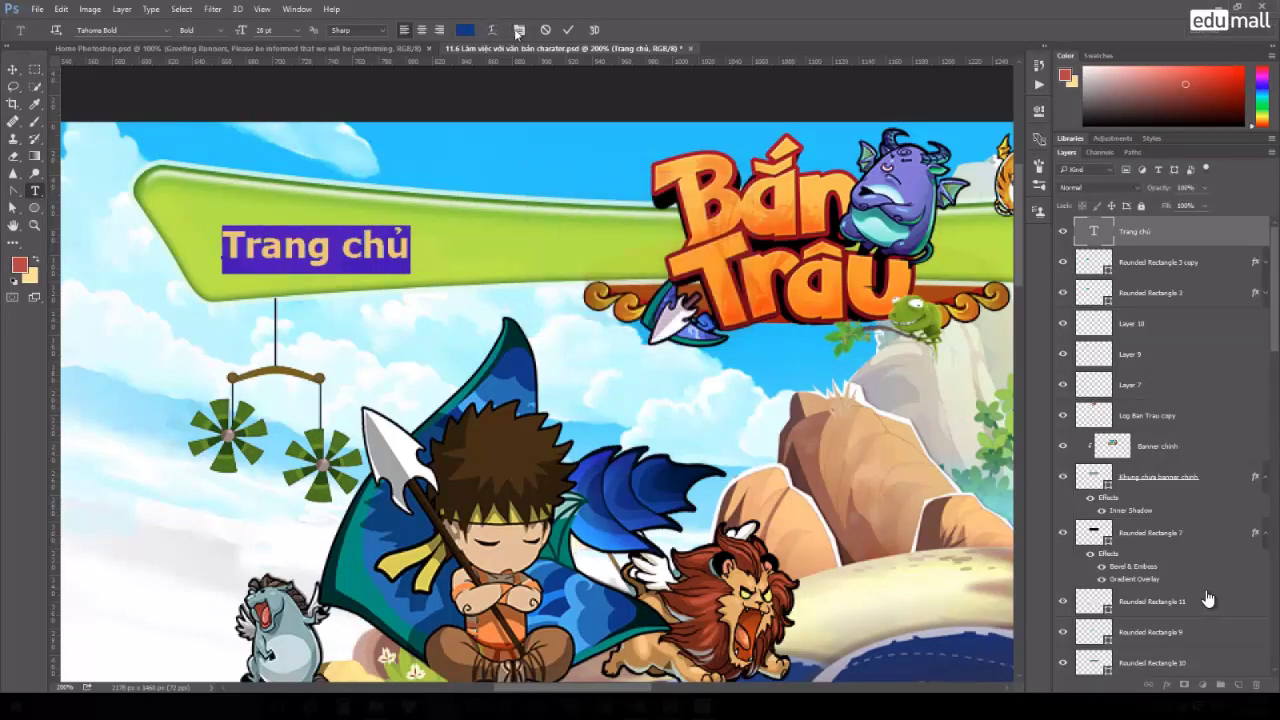
Open the Character panel and position it beside the Trang chủ label while editing it.
{"action": "left_click", "coordinate": [518, 30]}
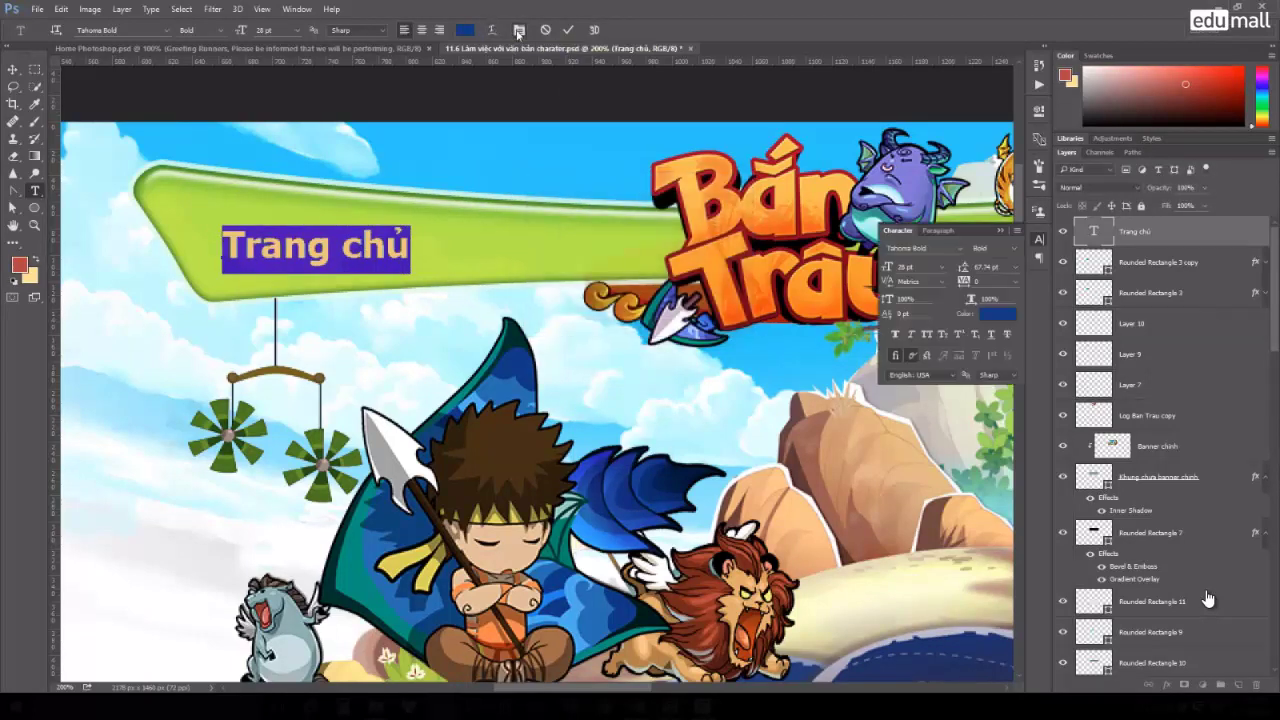
{"action": "left_click_drag", "start_coordinate": [972, 236], "coordinate": [598, 226]}
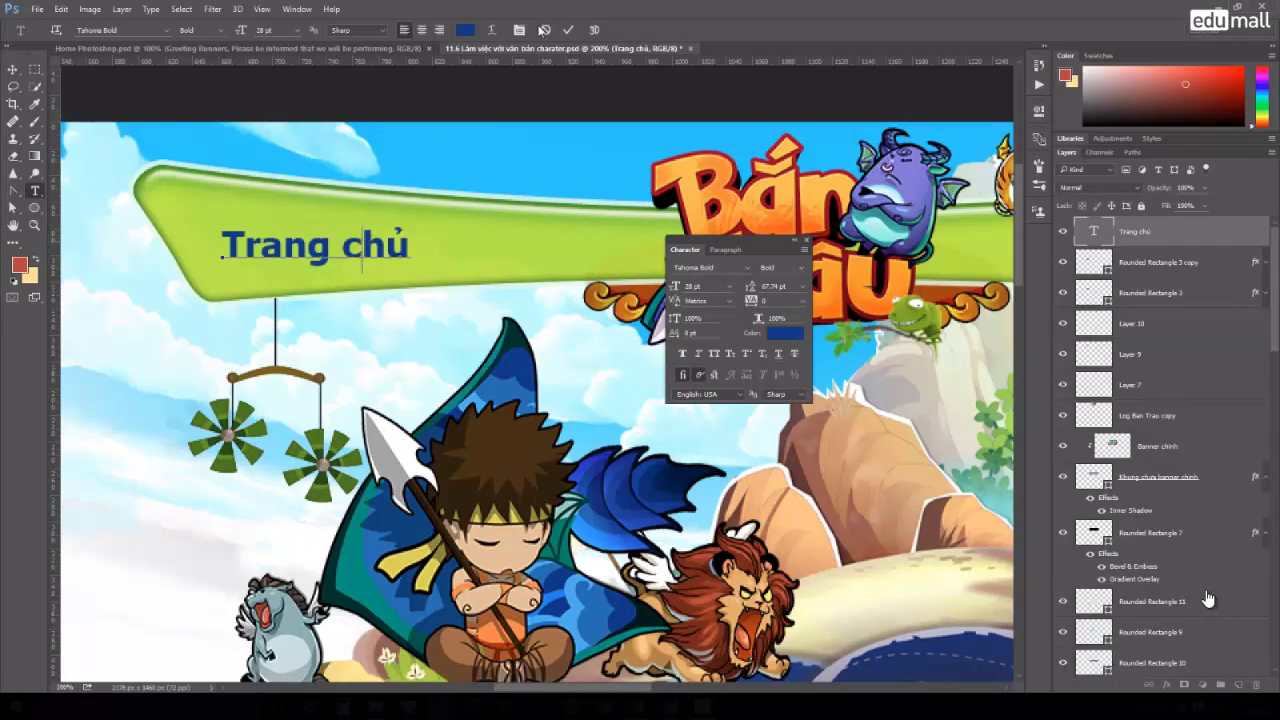
{"action": "key", "text": "ctrl+Return"}
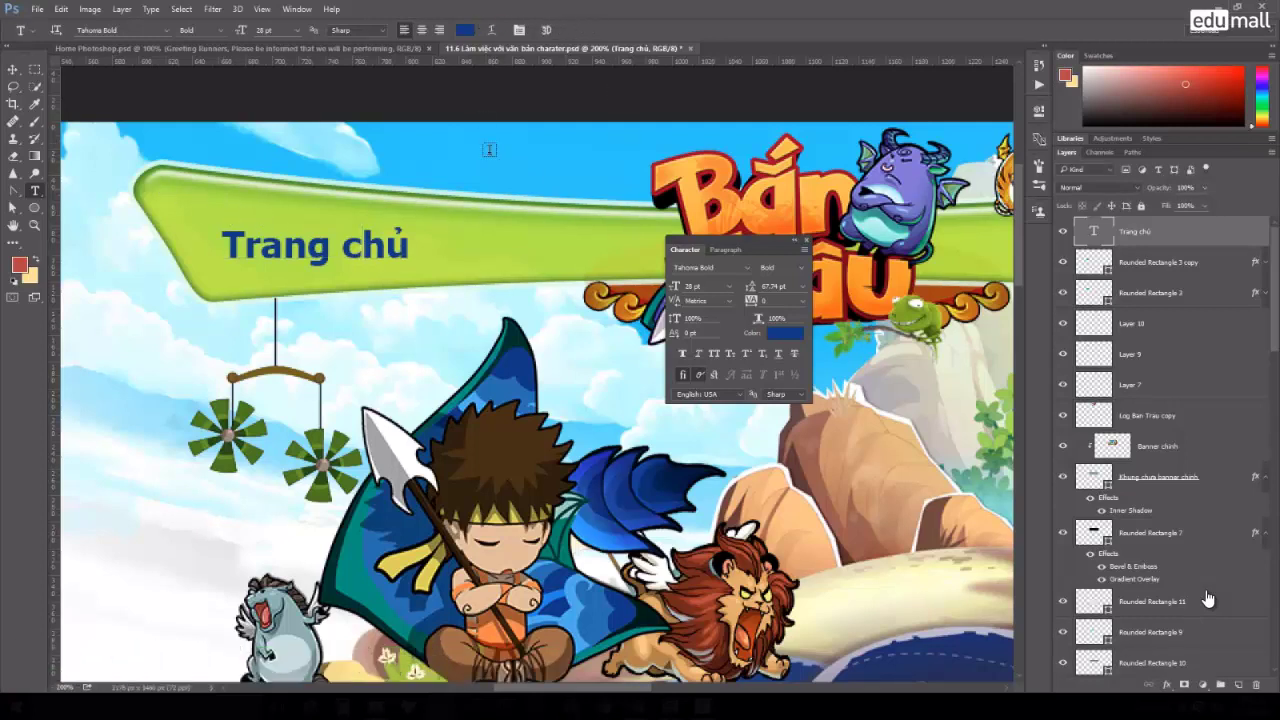
{"action": "left_click", "coordinate": [362, 245]}
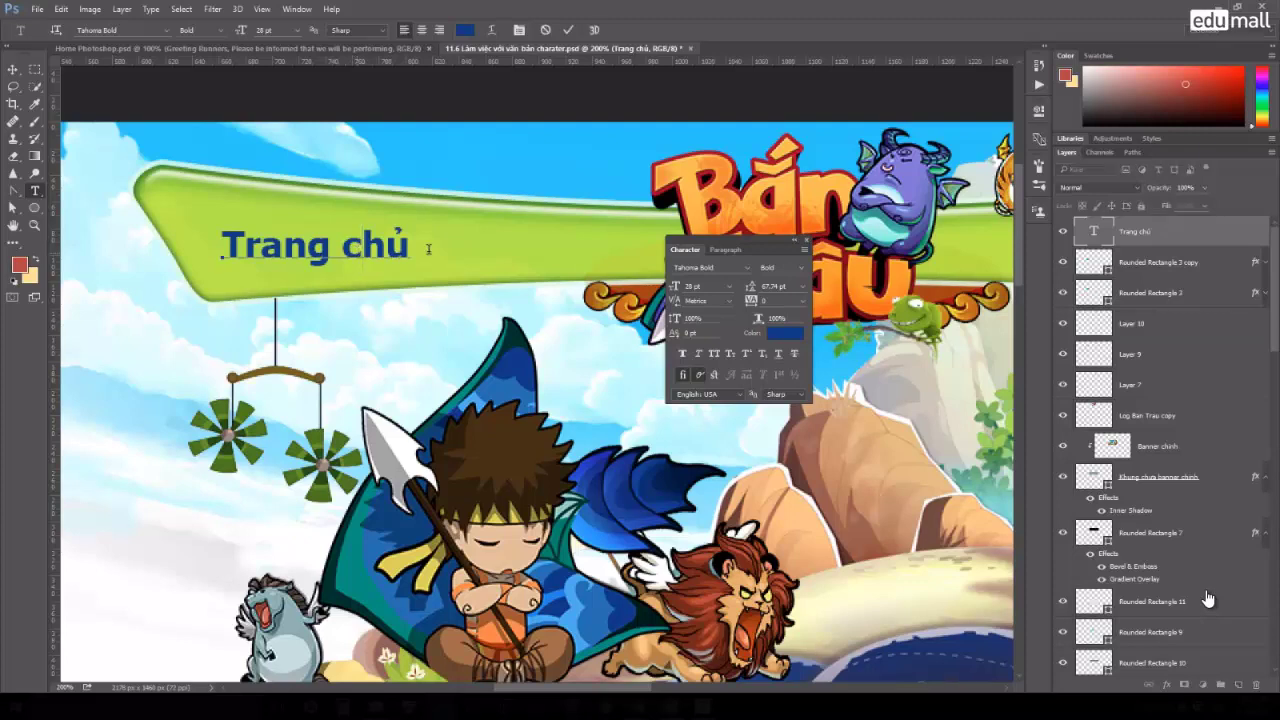
{"action": "left_click", "coordinate": [13, 69]}
{"action": "double_click", "coordinate": [372, 260]}
{"action": "left_click_drag", "start_coordinate": [763, 244], "coordinate": [621, 154]}
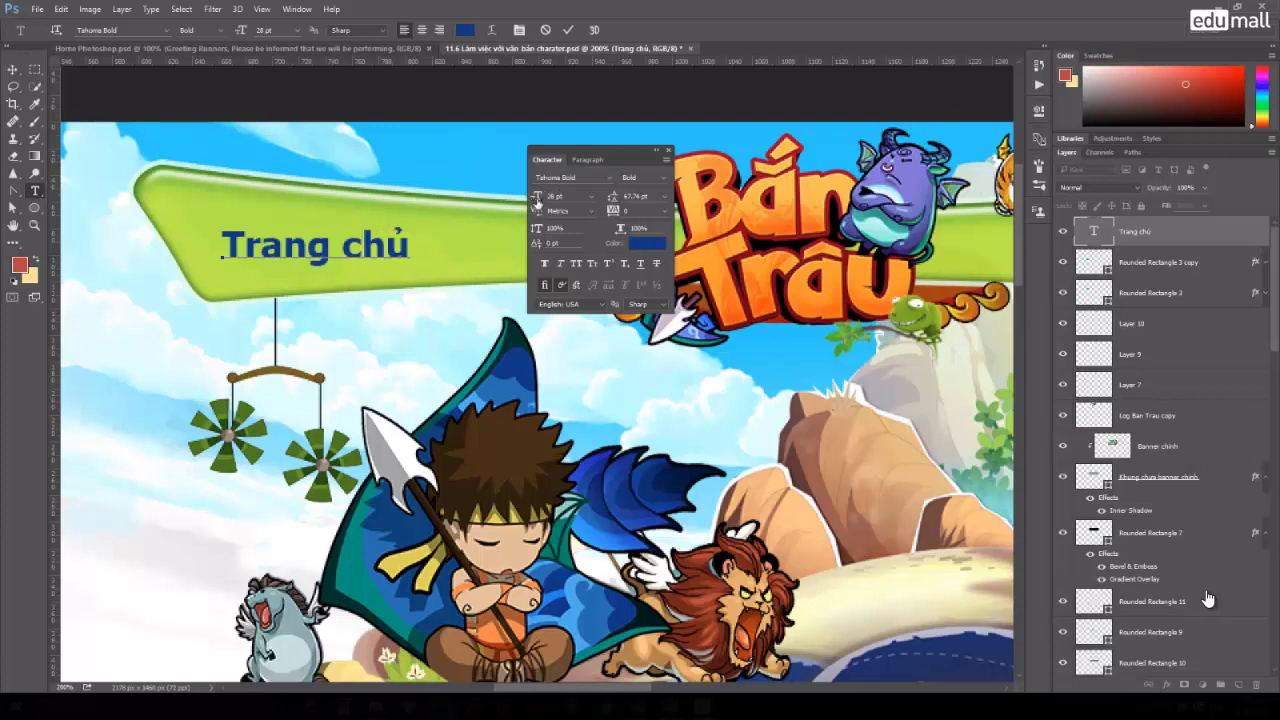
Select the Trang chủ text and scrub its size up to 31 pt in the Character panel.
{"action": "triple_click", "coordinate": [397, 237]}
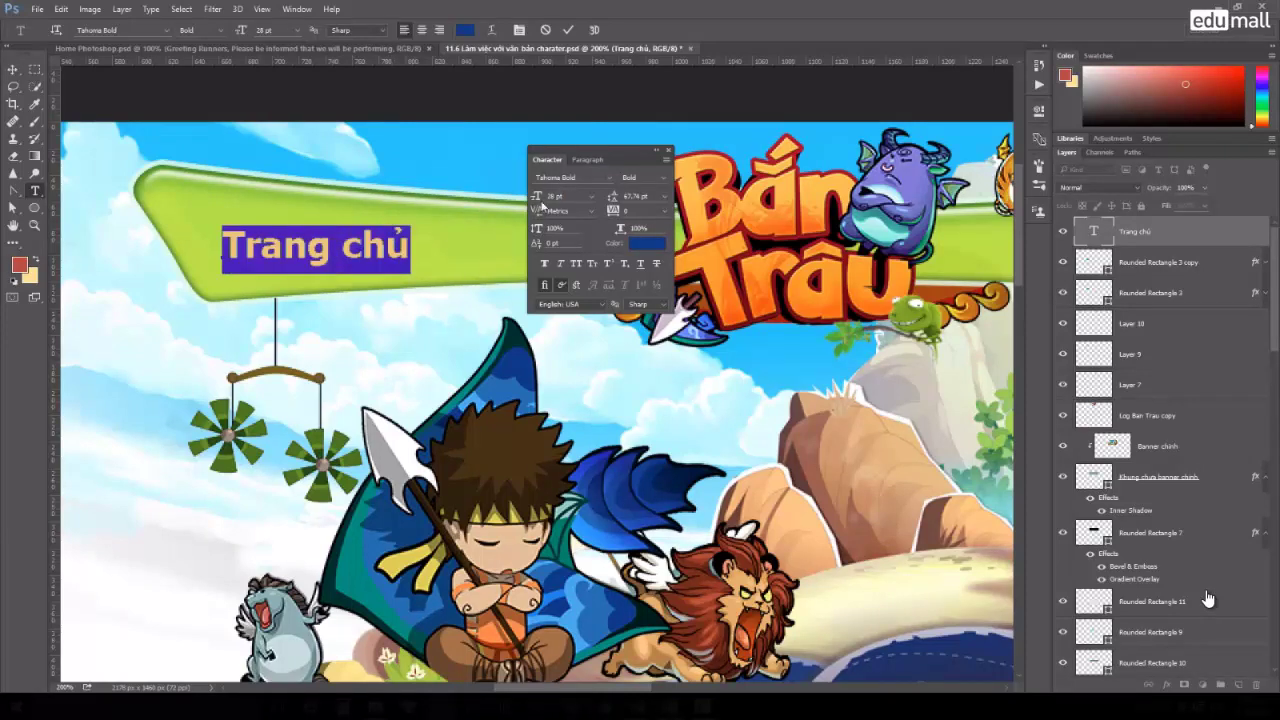
{"action": "mouse_move", "coordinate": [539, 199]}
{"action": "left_mouse_down"}
{"action": "mouse_move", "coordinate": [556, 198]}
{"action": "mouse_move", "coordinate": [533, 199]}
{"action": "left_mouse_up"}
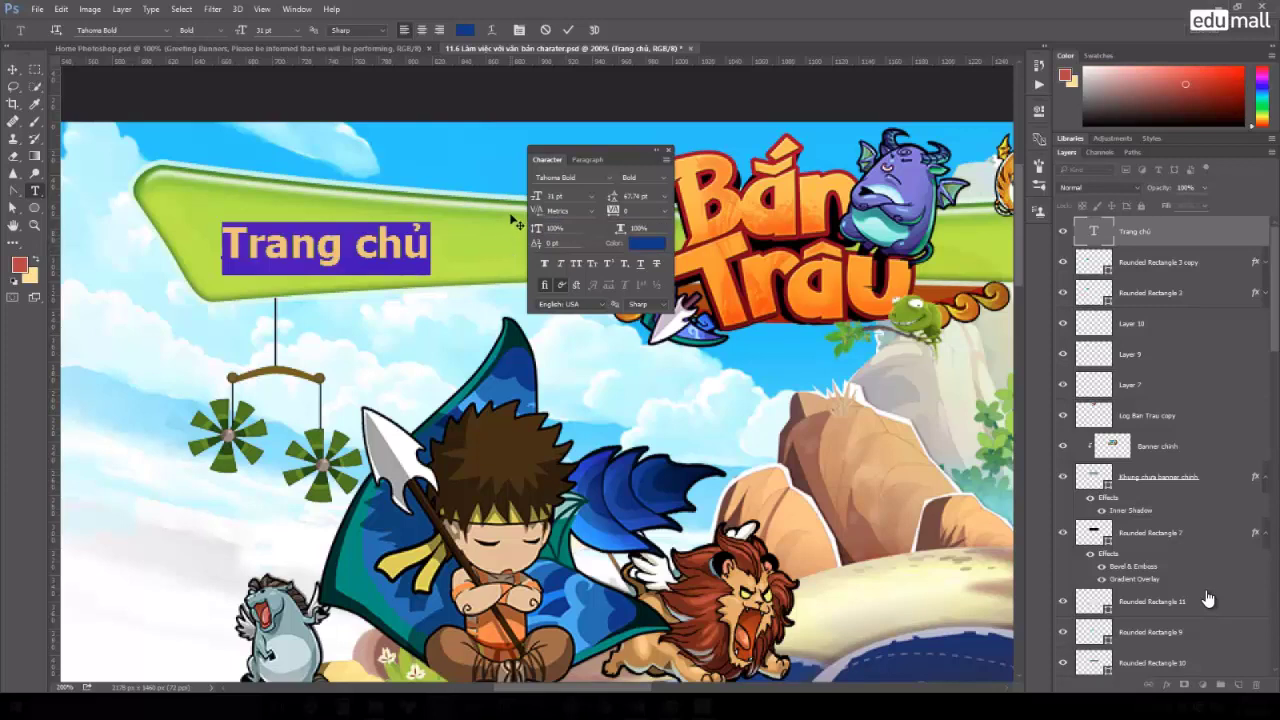
{"action": "key", "text": "ctrl+h"}
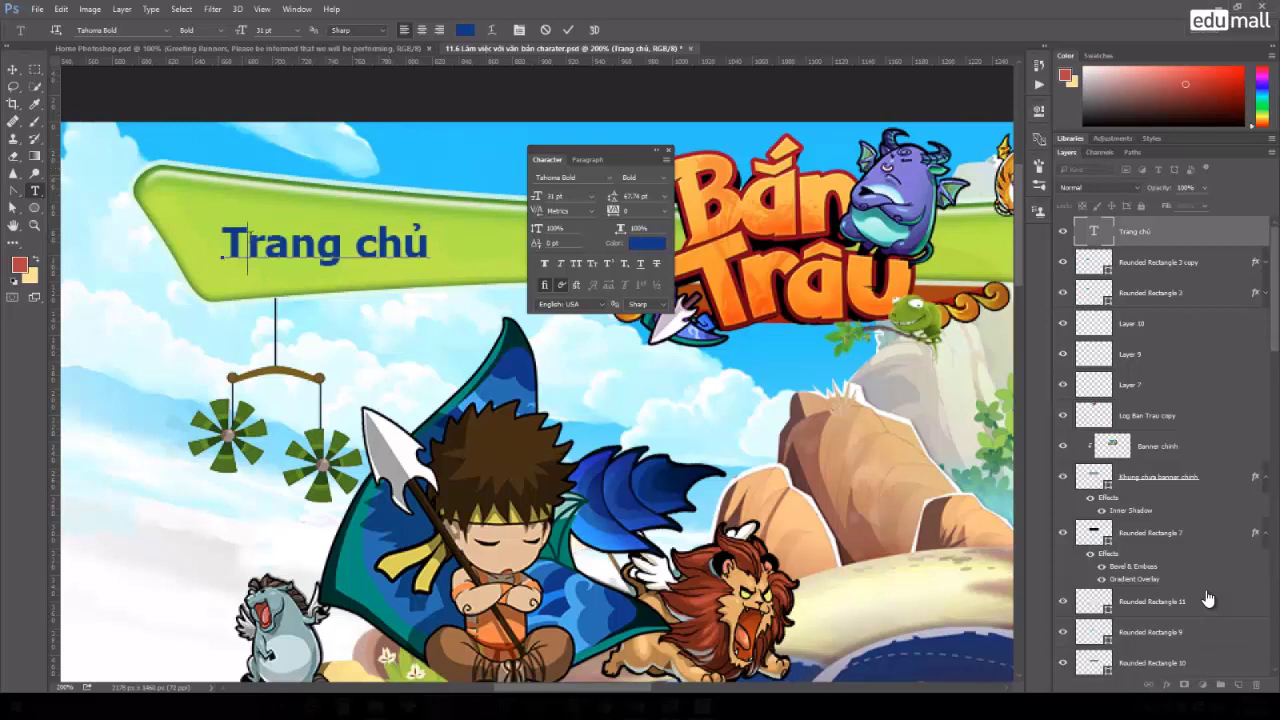
Set the kerning between the T and r of 'Trang chủ' to -40 with Alt+arrow nudges.
{"action": "left_click", "coordinate": [587, 212]}
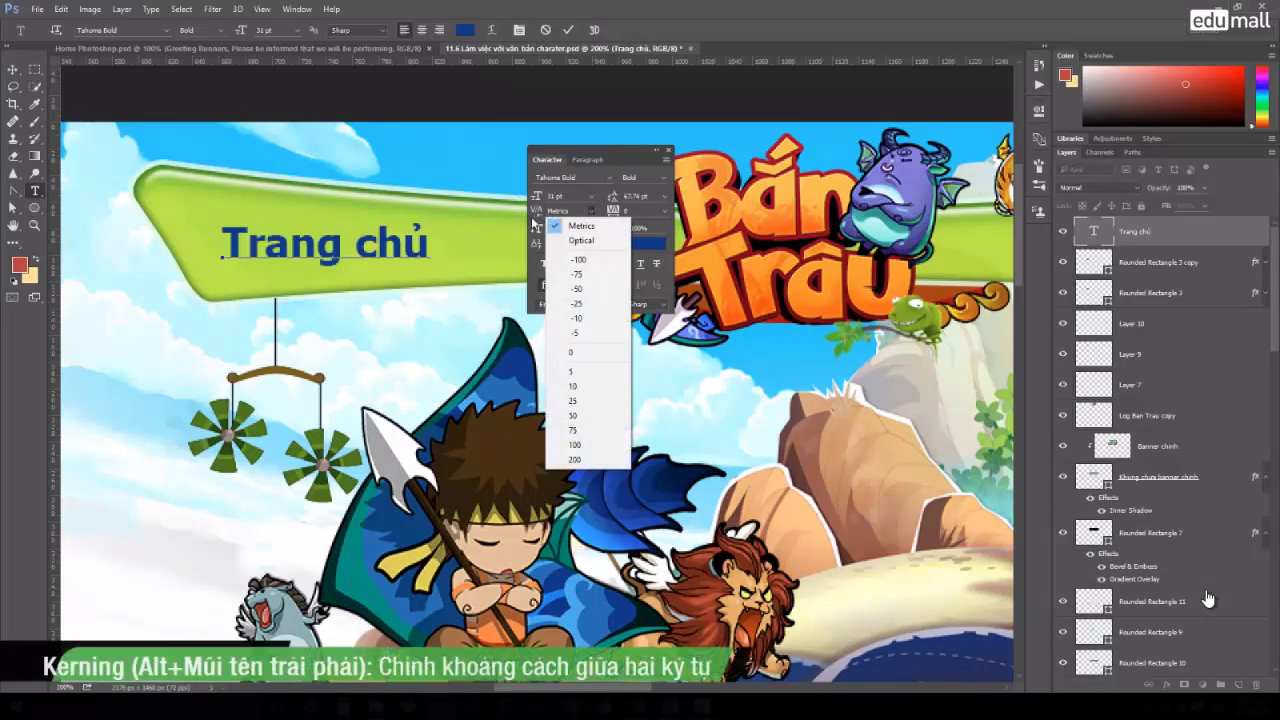
{"action": "left_click", "coordinate": [256, 248]}
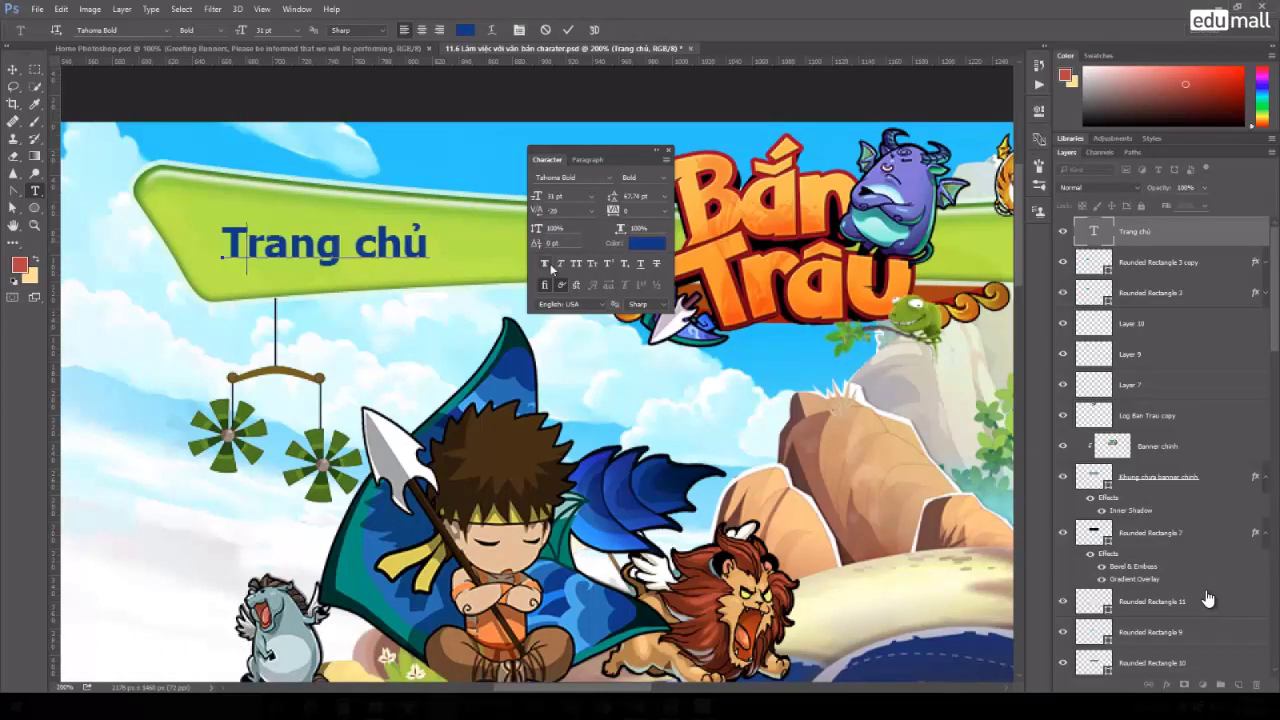
{"action": "key", "text": "alt+Right"}
{"action": "key", "text": "alt+Right"}
{"action": "key", "text": "alt+Right"}
{"action": "key", "text": "alt+Left"}
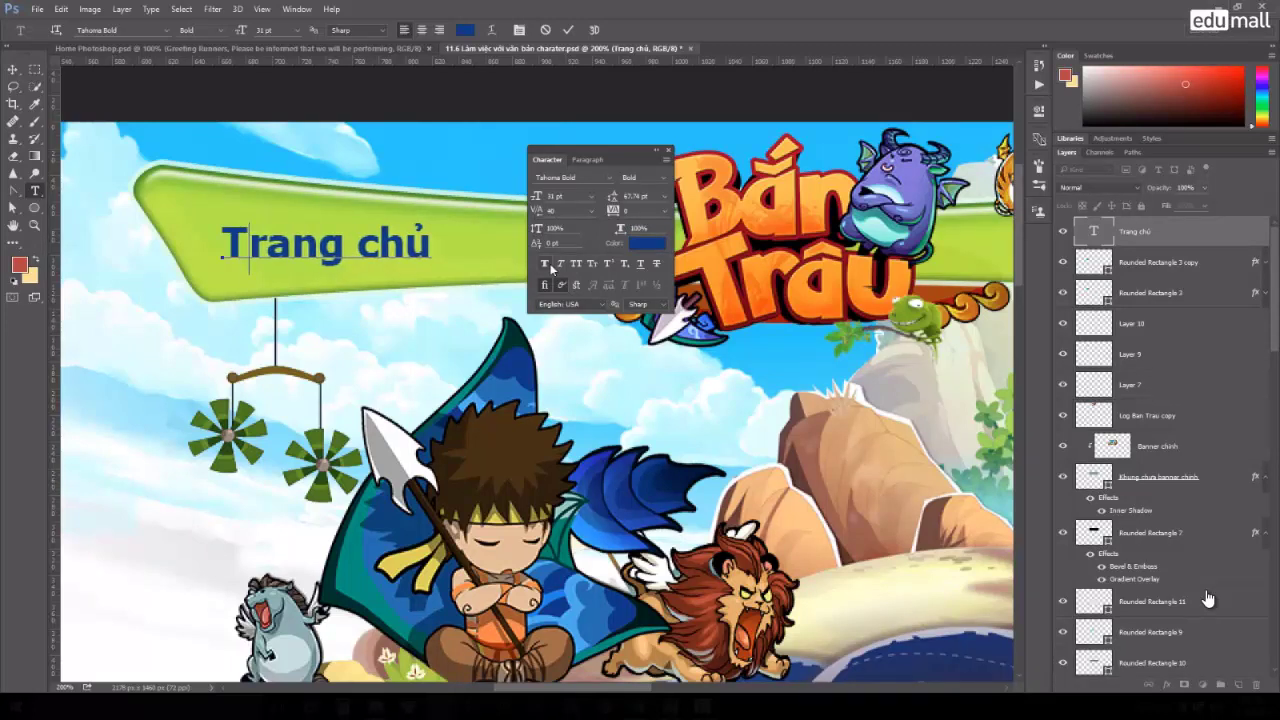
{"action": "key", "text": "alt+Right"}
{"action": "key", "text": "alt+Left"}
{"action": "key", "text": "alt+Left"}
{"action": "key", "text": "alt+Left"}
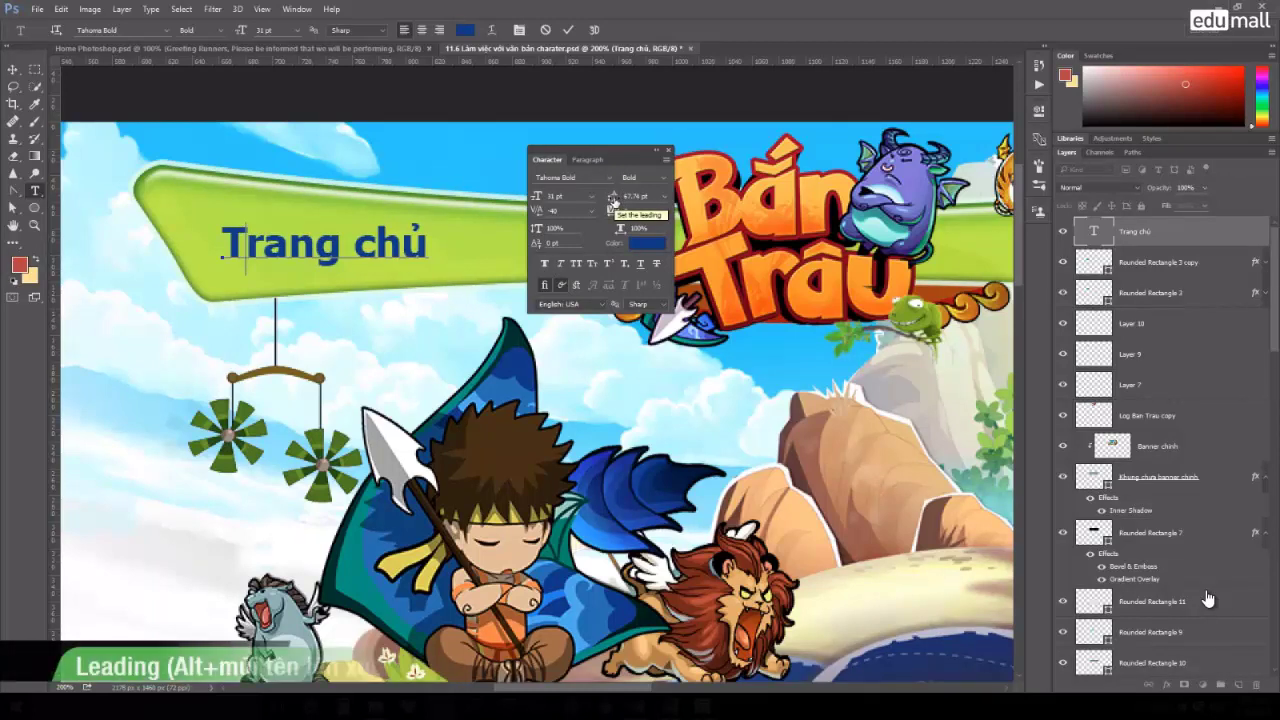
Try 'chủ' on a second line with adjusted leading, then undo to one line with Auto leading.
{"action": "left_click", "coordinate": [356, 240]}
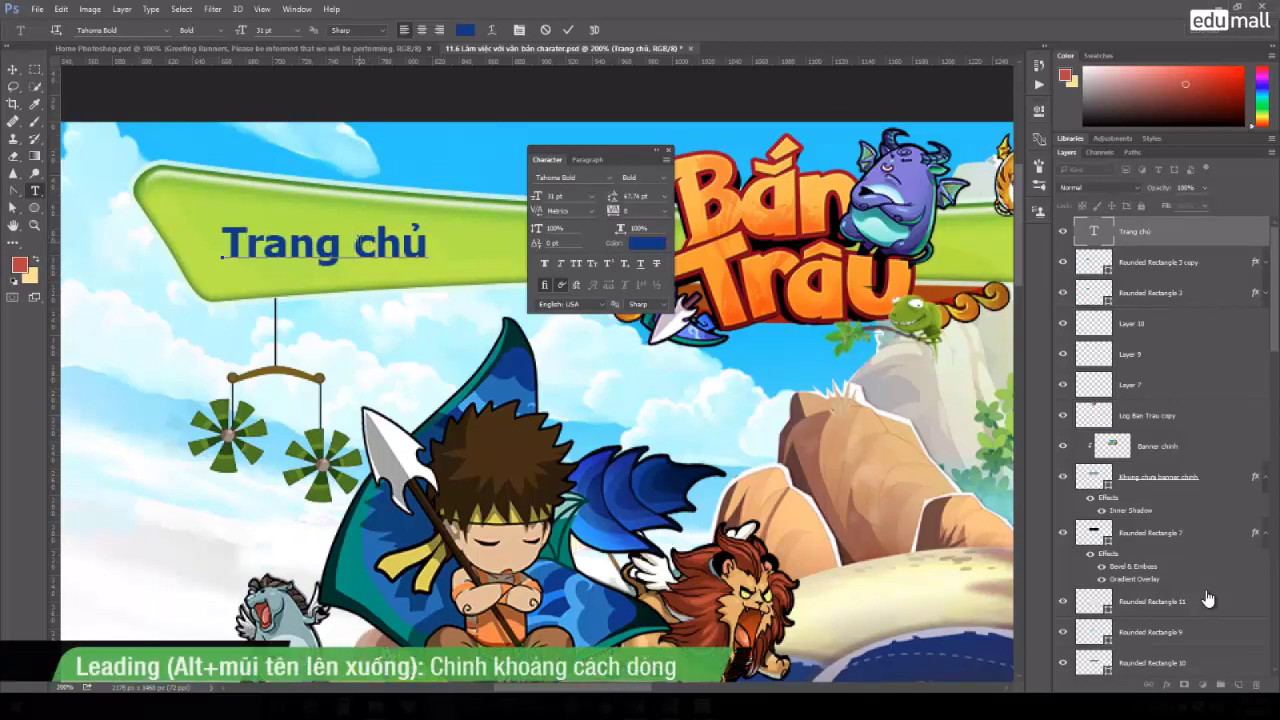
{"action": "key", "text": "Return"}
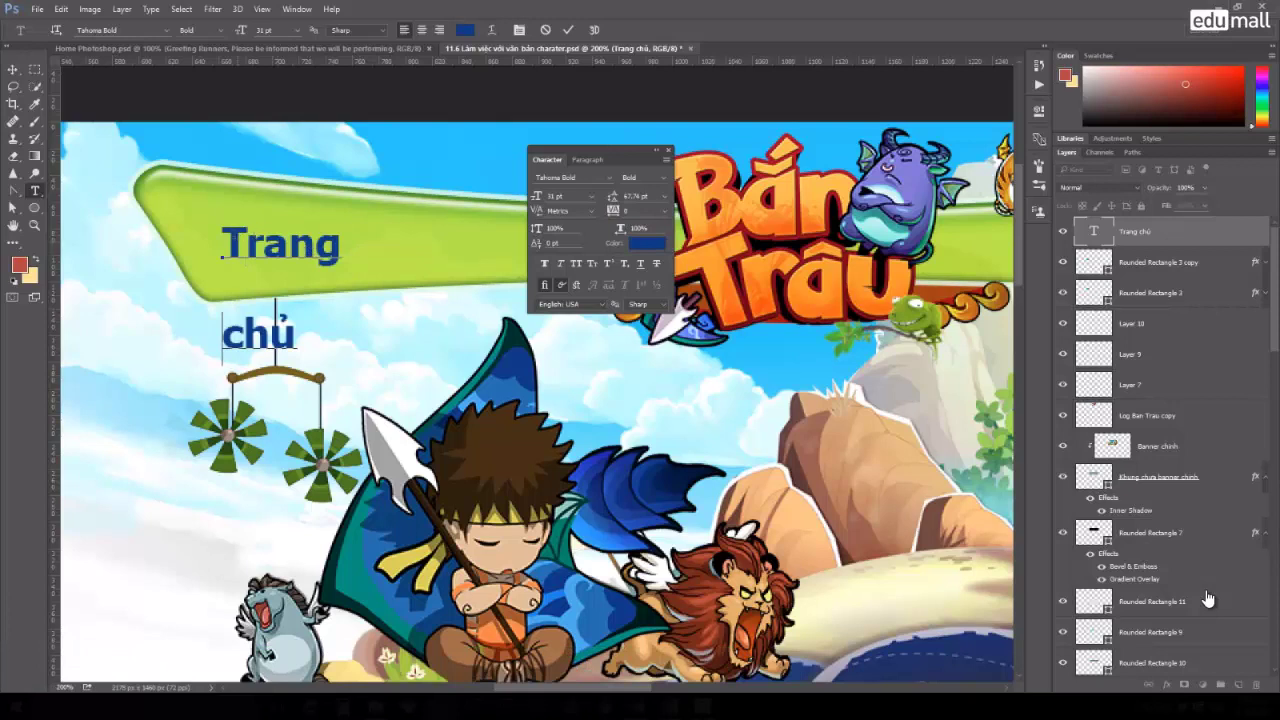
{"action": "left_click_drag", "start_coordinate": [222, 240], "coordinate": [388, 360]}
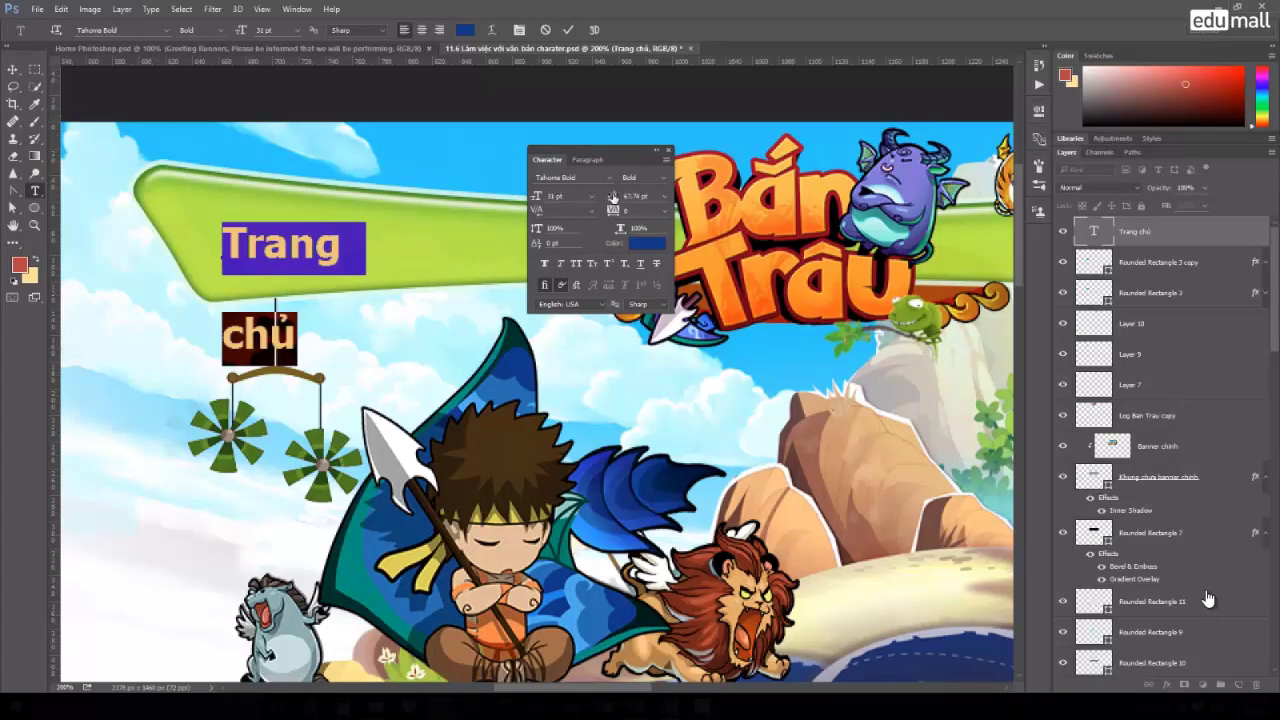
{"action": "left_click_drag", "start_coordinate": [614, 198], "coordinate": [588, 203]}
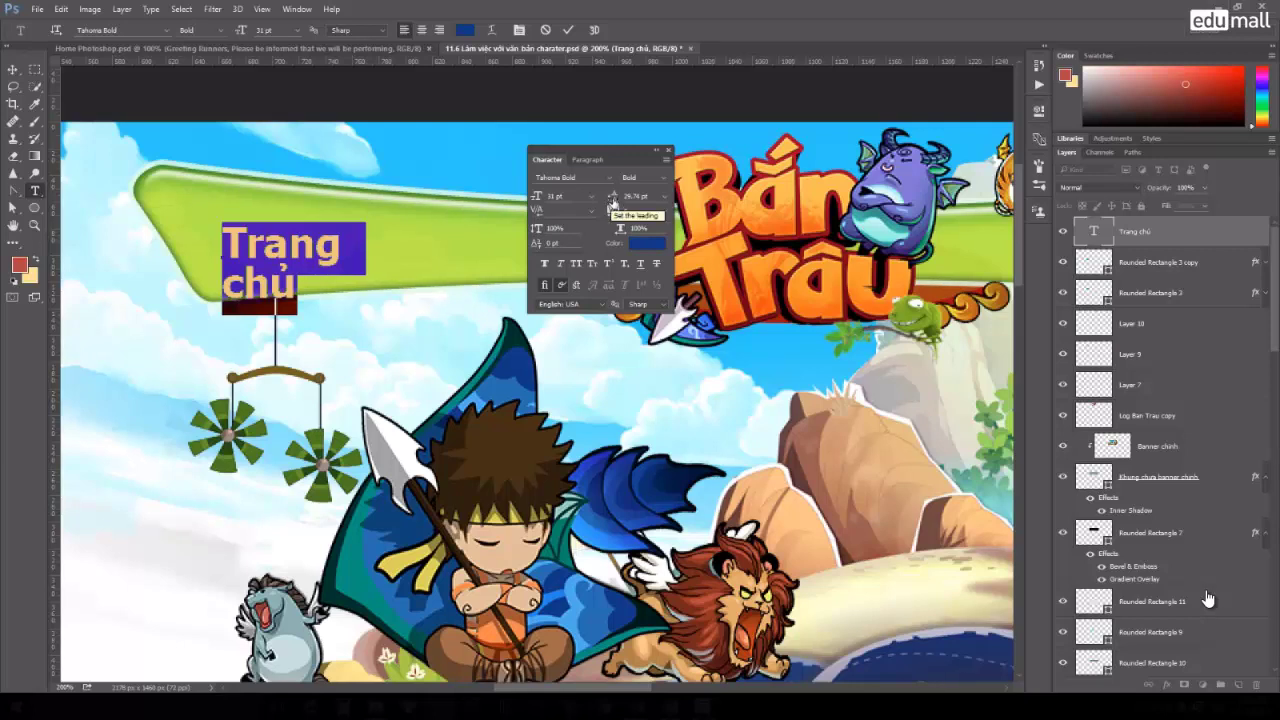
{"action": "mouse_move", "coordinate": [612, 203]}
{"action": "left_mouse_down"}
{"action": "mouse_move", "coordinate": [627, 201]}
{"action": "mouse_move", "coordinate": [613, 203]}
{"action": "left_mouse_up"}
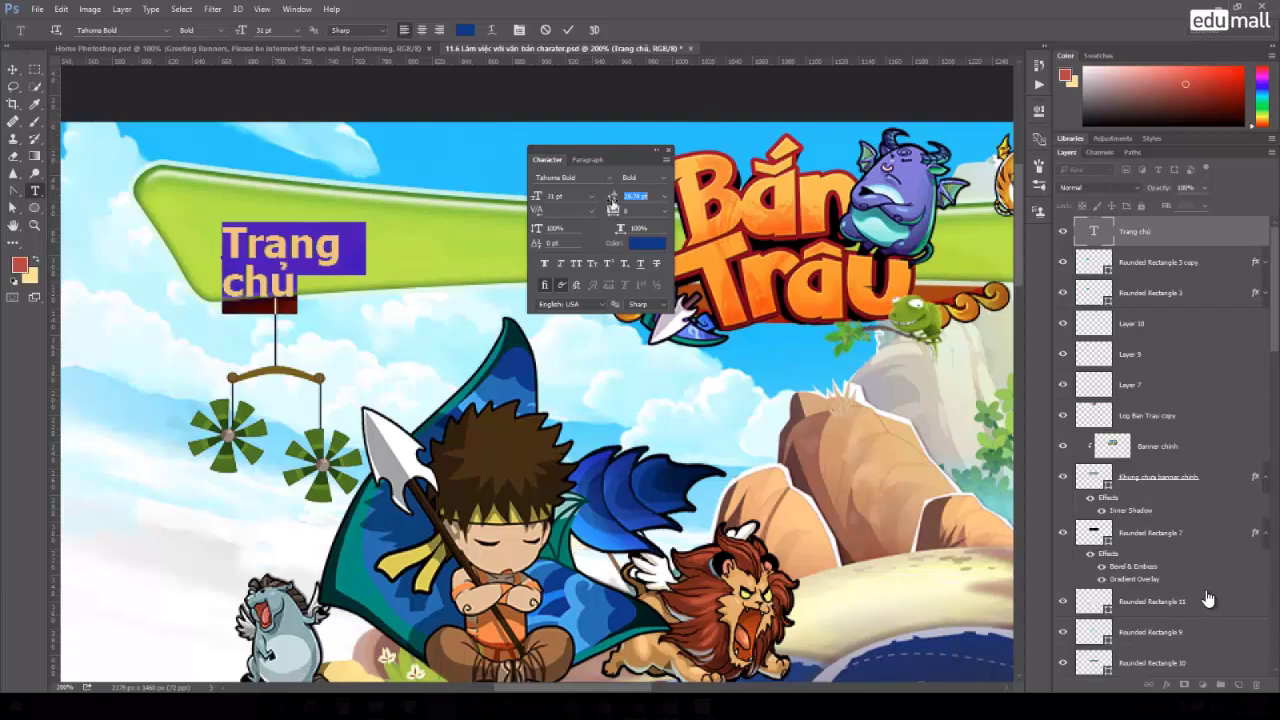
{"action": "left_click", "coordinate": [664, 197]}
{"action": "key", "text": "ctrl+z"}
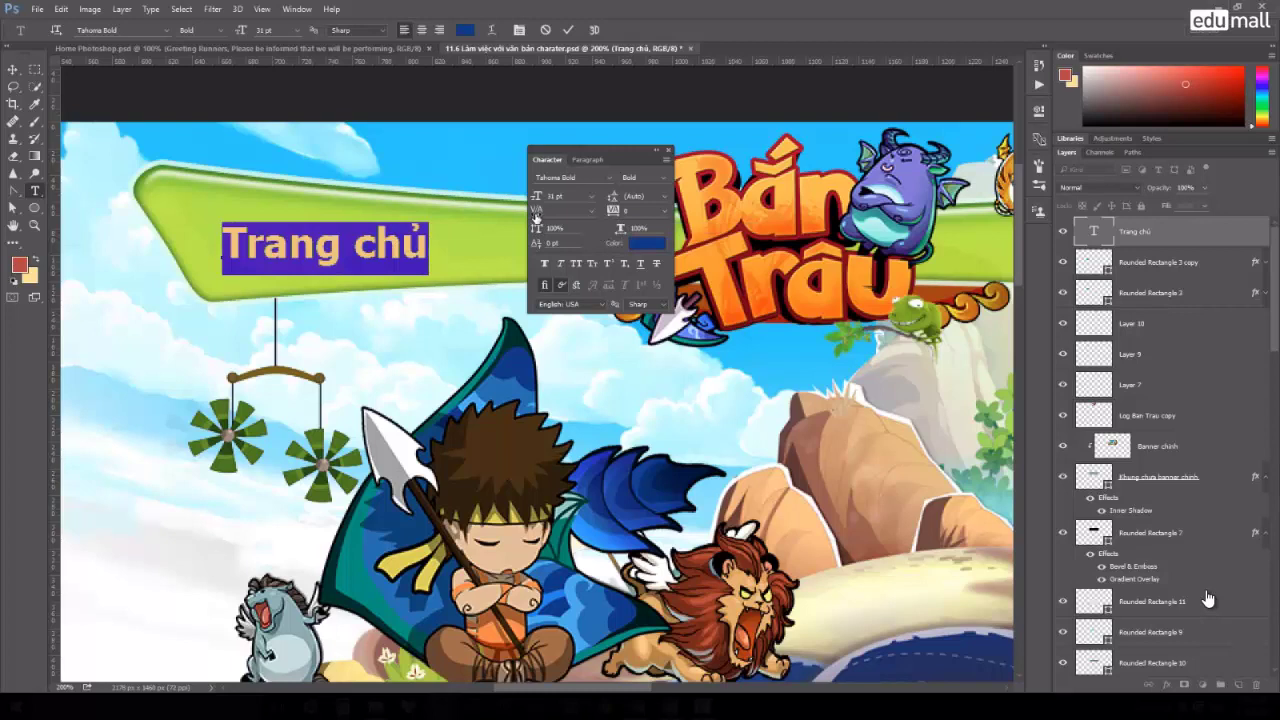
Kern the T and r of 'Trang chủ' closer together.
{"action": "left_click", "coordinate": [401, 248]}
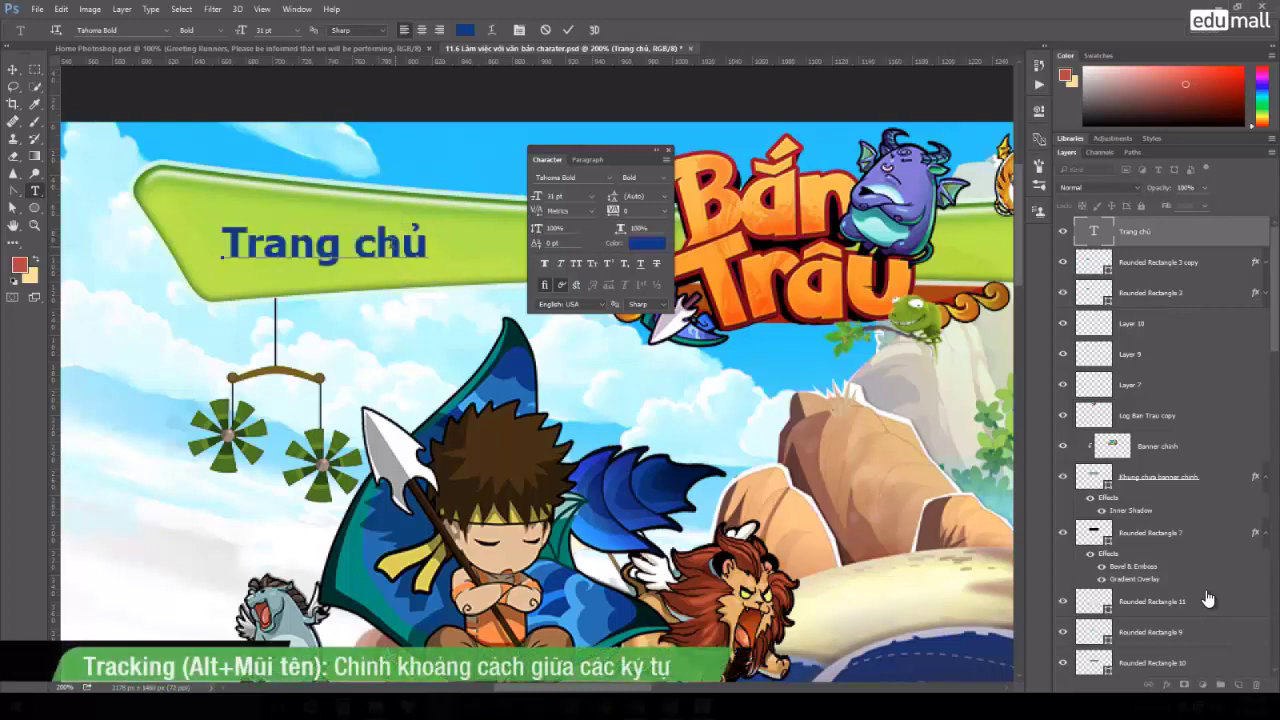
{"action": "key", "text": "Home"}
{"action": "key", "text": "Right"}
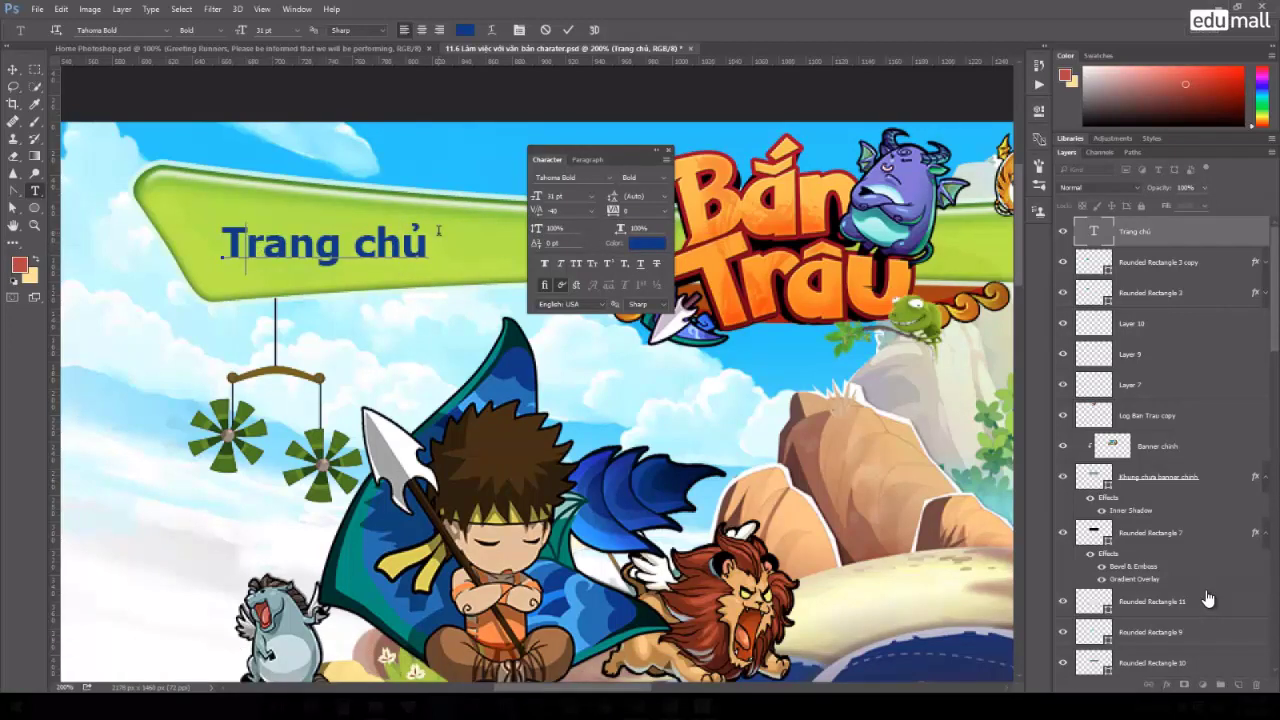
{"action": "key", "text": "alt+Left"}
{"action": "key", "text": "alt+Left"}
Set tracking across the whole 'Trang chủ' label to -40.
{"action": "left_click_drag", "start_coordinate": [222, 248], "coordinate": [432, 232]}
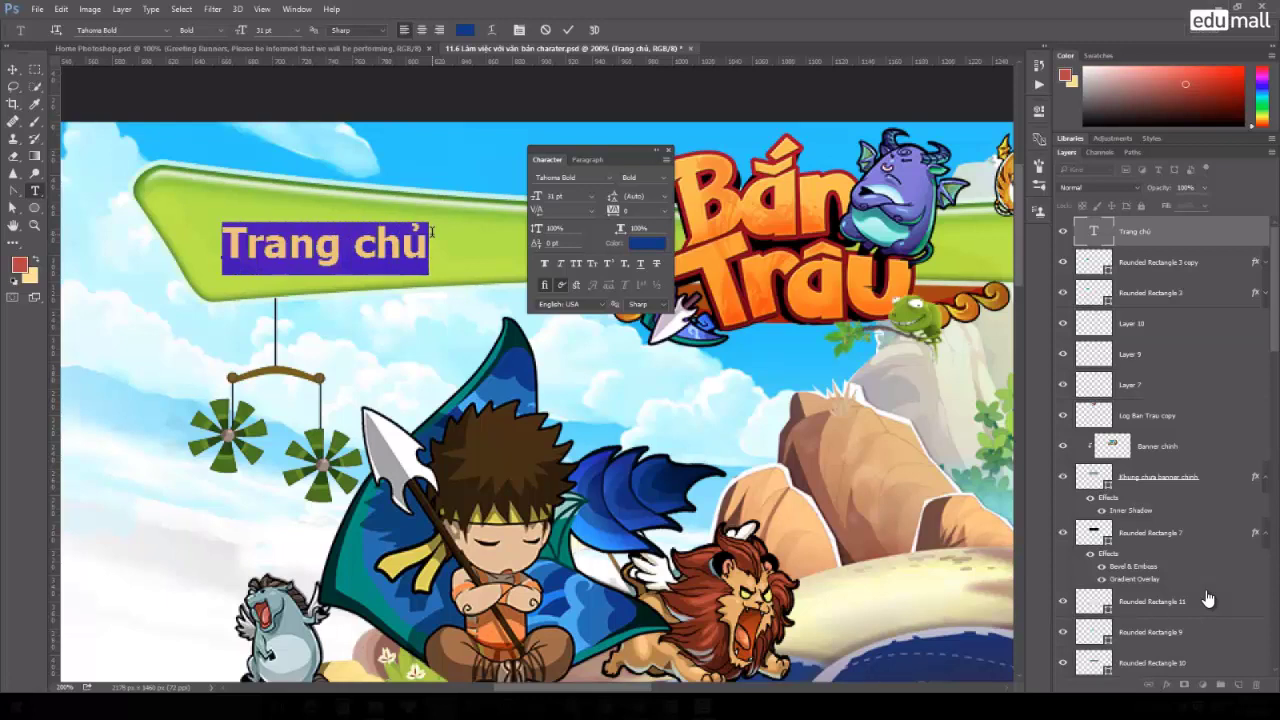
{"action": "key", "text": "alt+Right"}
{"action": "key", "text": "alt+Right"}
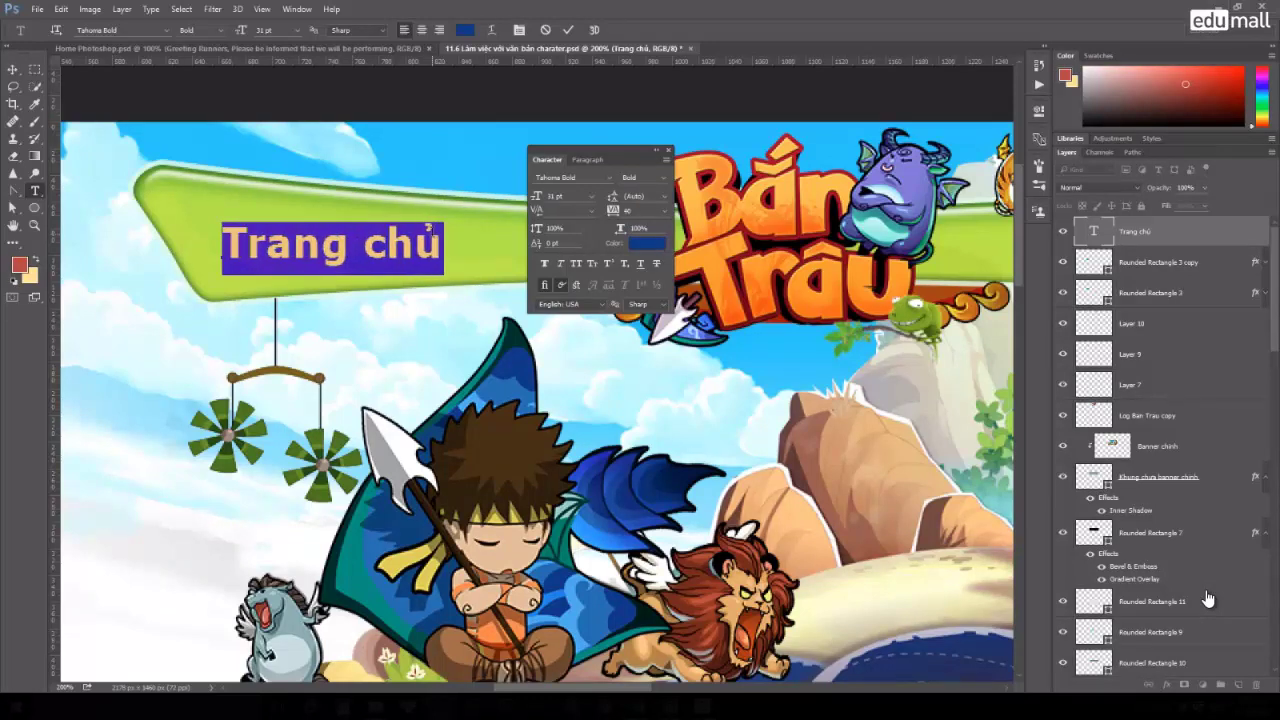
{"action": "key", "text": "alt+Right"}
{"action": "key", "text": "alt+Right"}
{"action": "key", "text": "alt+Left"}
{"action": "key", "text": "alt+Left"}
{"action": "key", "text": "alt+Left"}
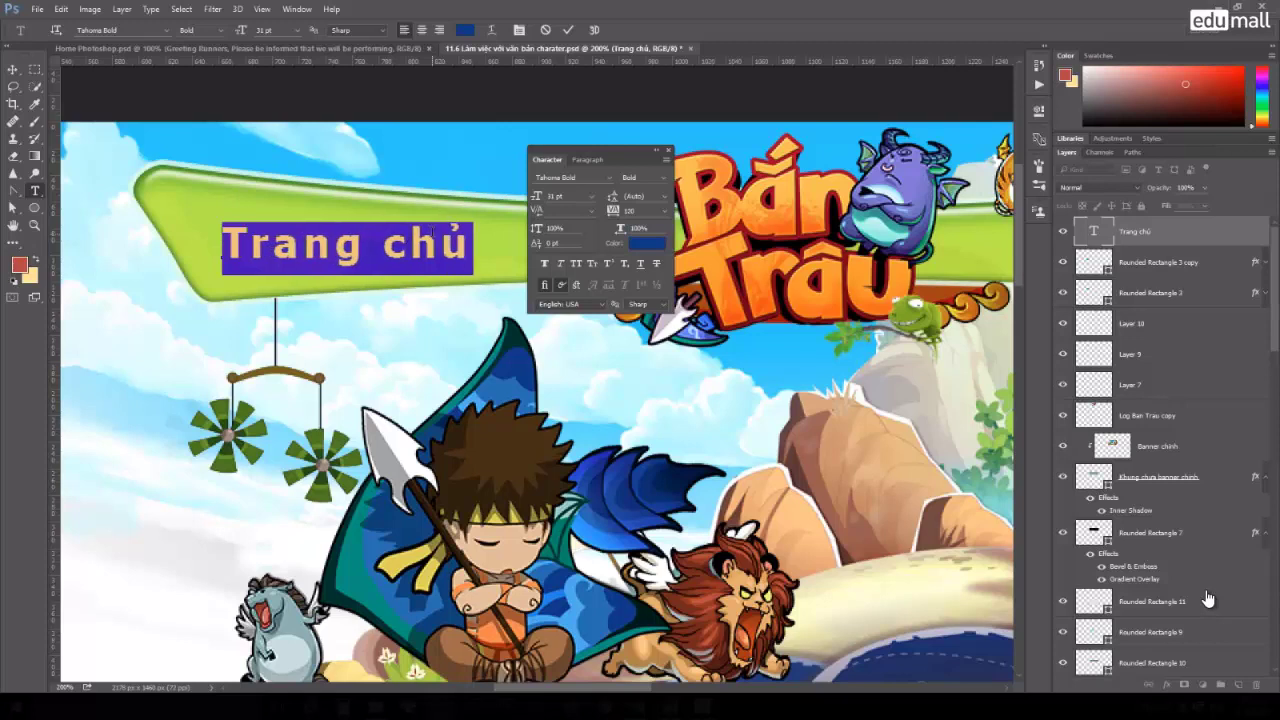
{"action": "key", "text": "alt+Left"}
{"action": "key", "text": "alt+Left"}
{"action": "key", "text": "alt+Left"}
{"action": "key", "text": "alt+Right"}
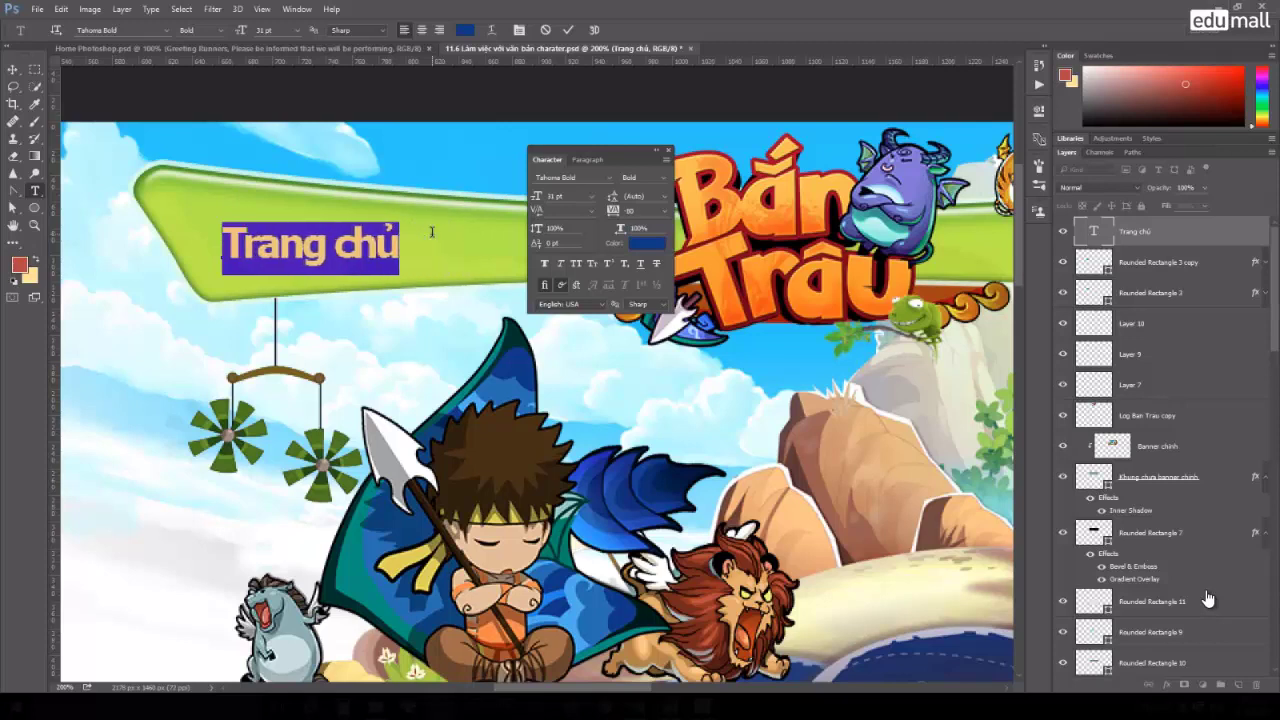
{"action": "key", "text": "alt+Right"}
Deselect to preview the spacing, then select the T of Trang.
{"action": "left_click", "coordinate": [432, 232]}
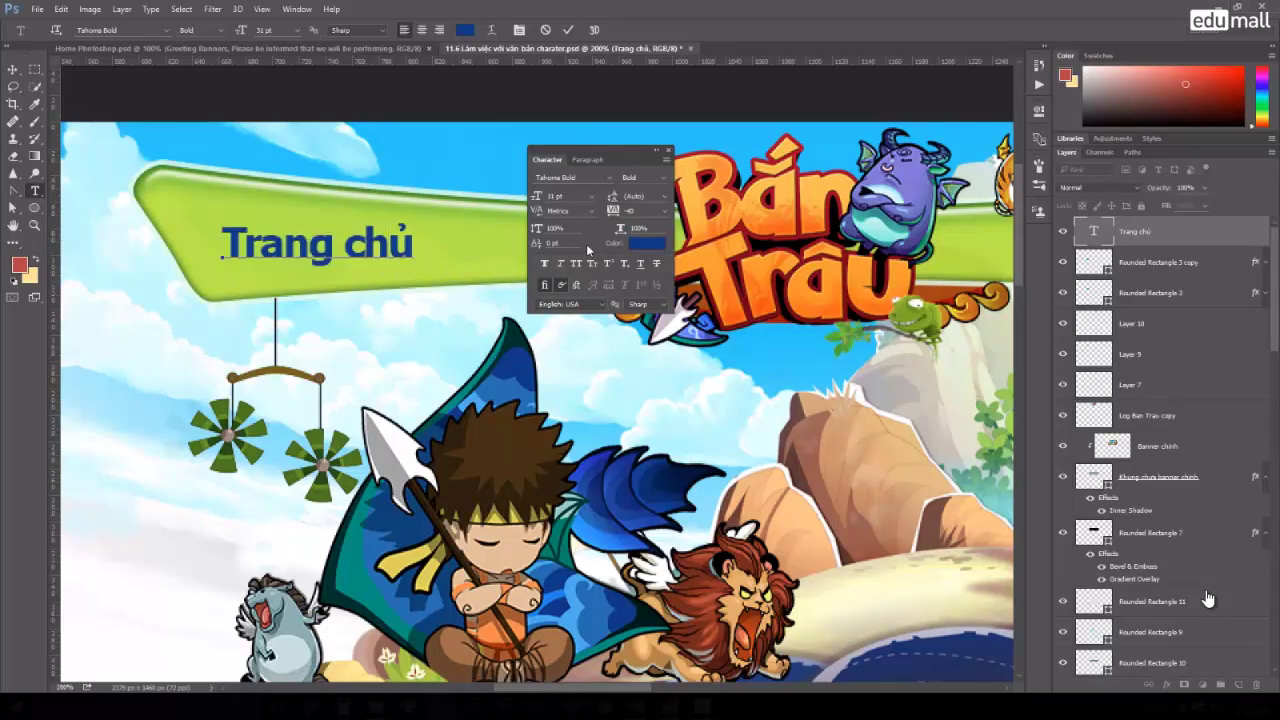
{"action": "left_click_drag", "start_coordinate": [222, 245], "coordinate": [290, 245]}
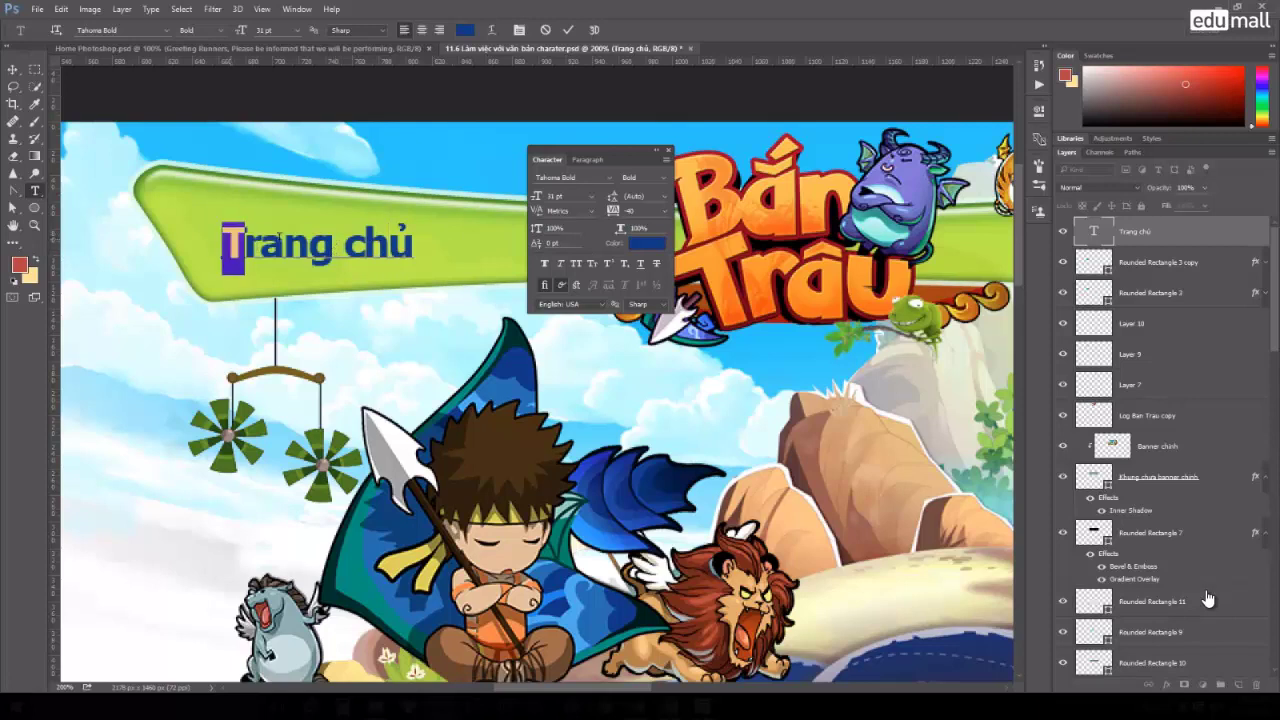
{"action": "left_click", "coordinate": [308, 247]}
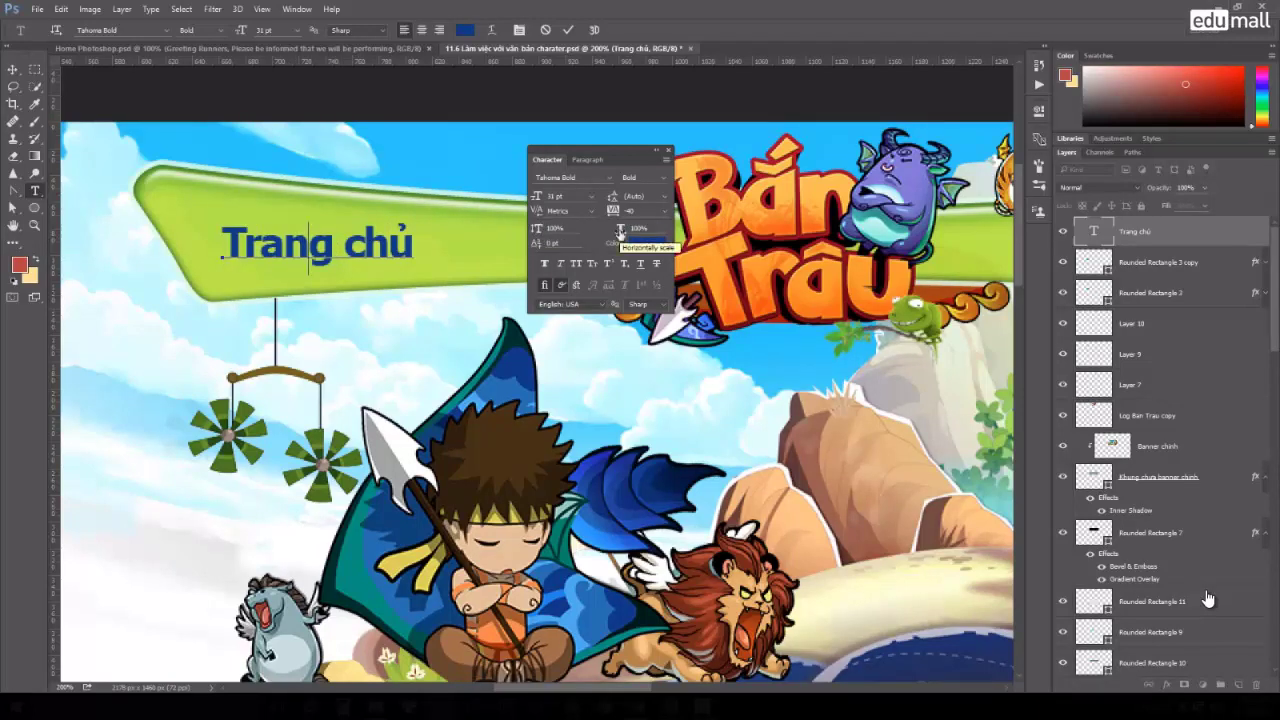
{"action": "left_click_drag", "start_coordinate": [245, 246], "coordinate": [284, 246]}
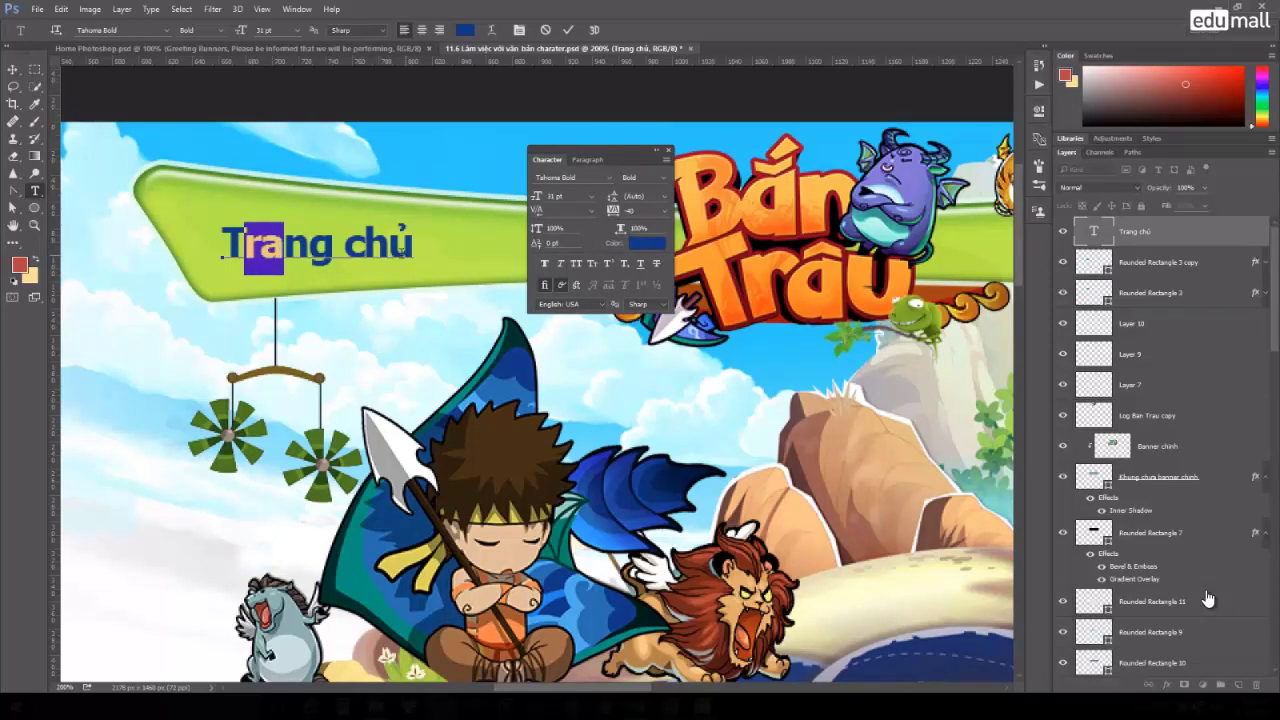
{"action": "key", "text": "shift+Left"}
{"action": "key", "text": "shift+Left"}
{"action": "key", "text": "shift+Left"}
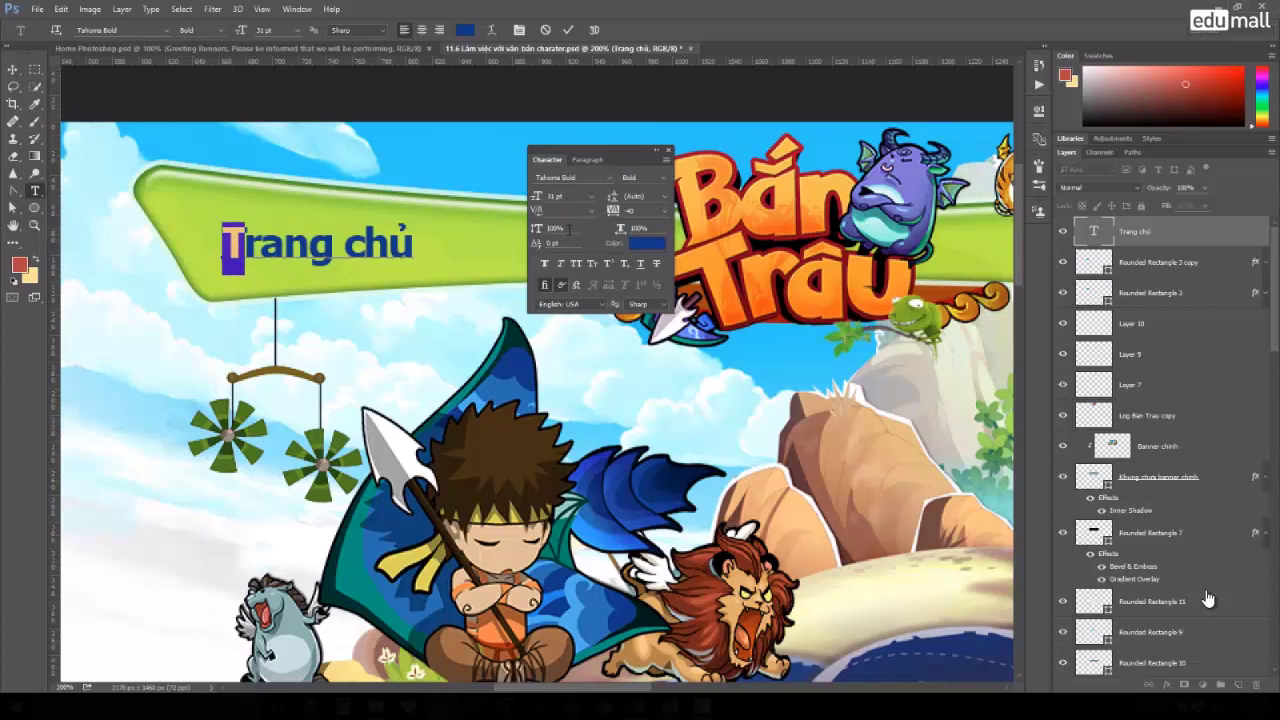
{"action": "left_click_drag", "start_coordinate": [538, 229], "coordinate": [562, 232]}
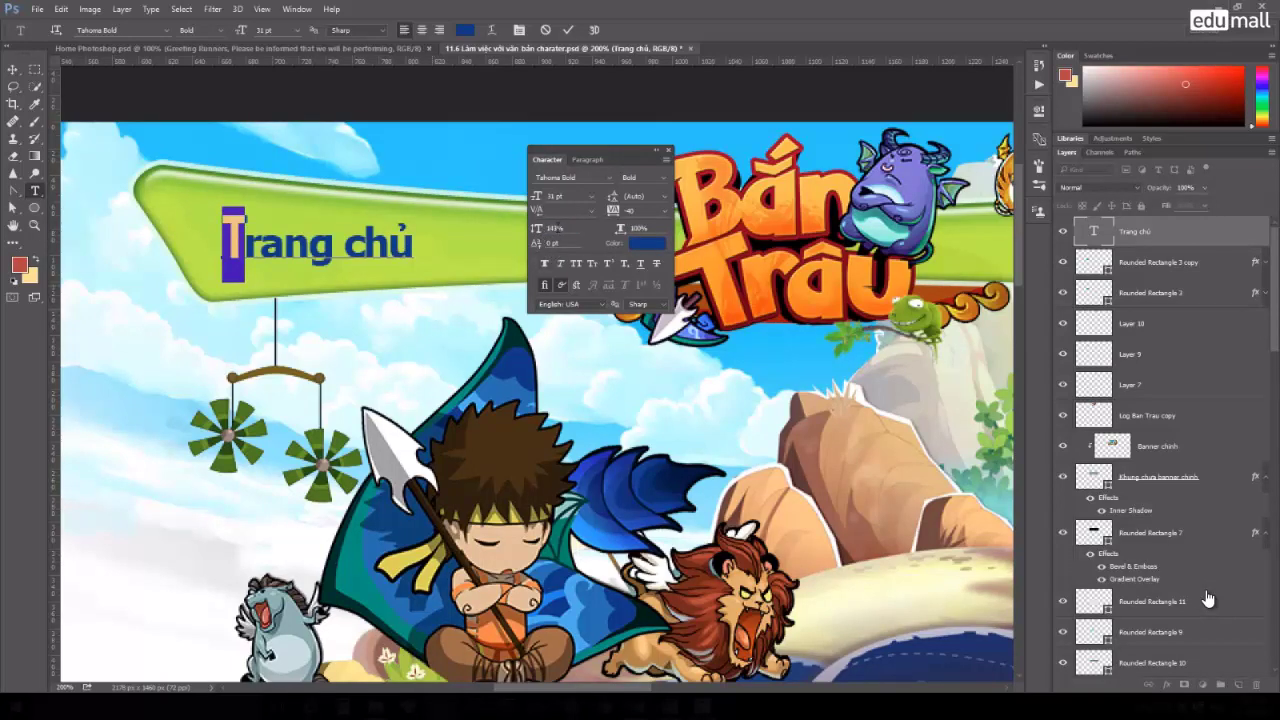
{"action": "type", "text": "100"}
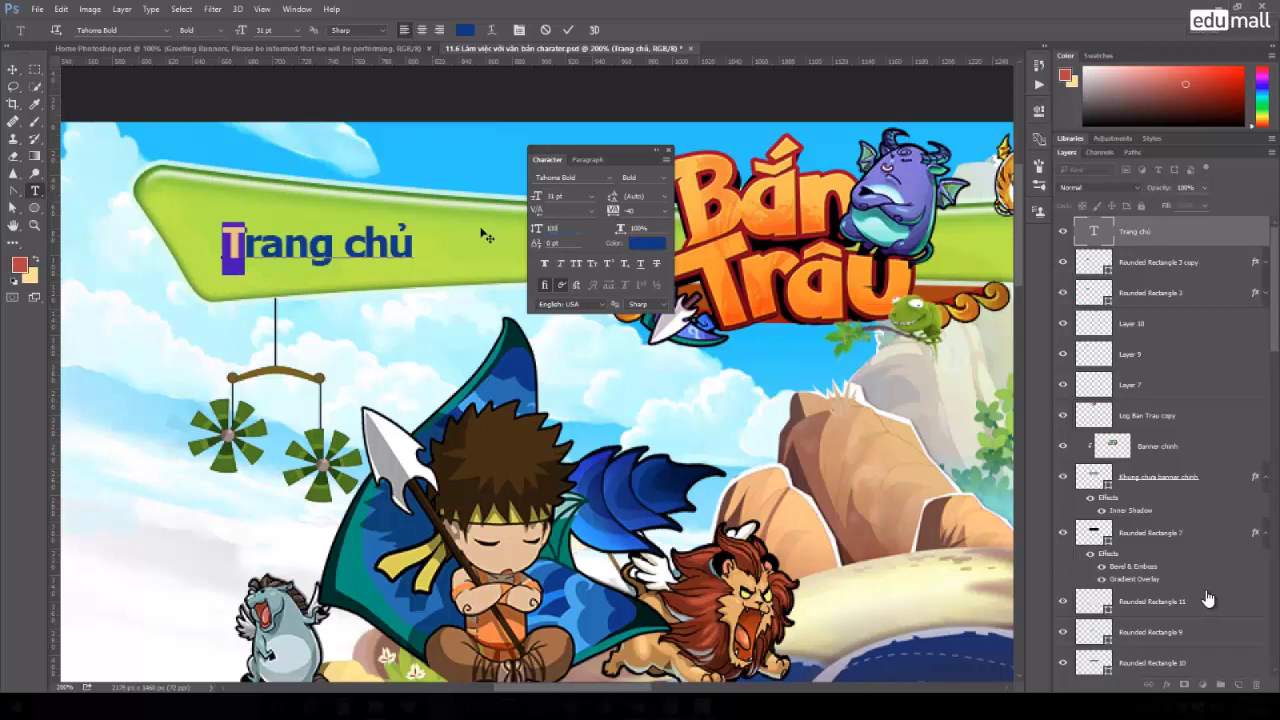
{"action": "key", "text": "Tab"}
{"action": "key", "text": "Right"}
{"action": "key", "text": "Right"}
{"action": "key", "text": "shift+Right"}
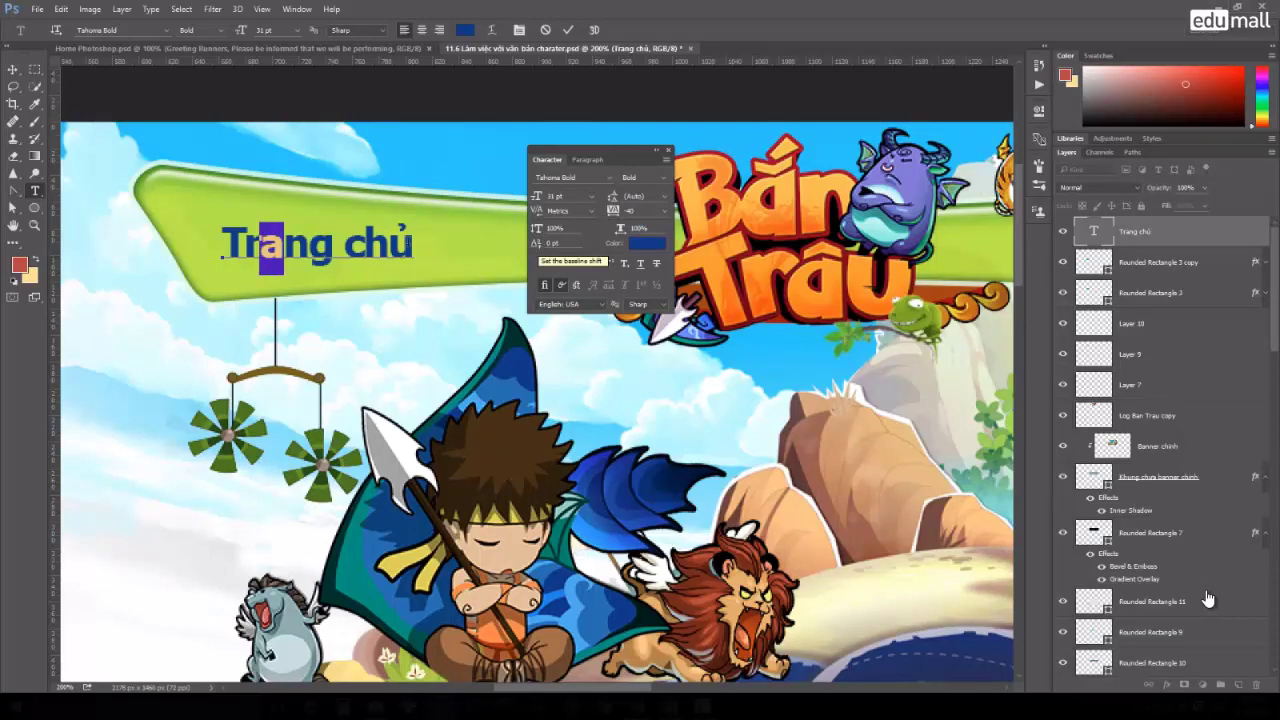
Scrub the c's baseline shift up, undo to 0 pt, then nudge it slightly below the baseline.
{"action": "left_click", "coordinate": [343, 246]}
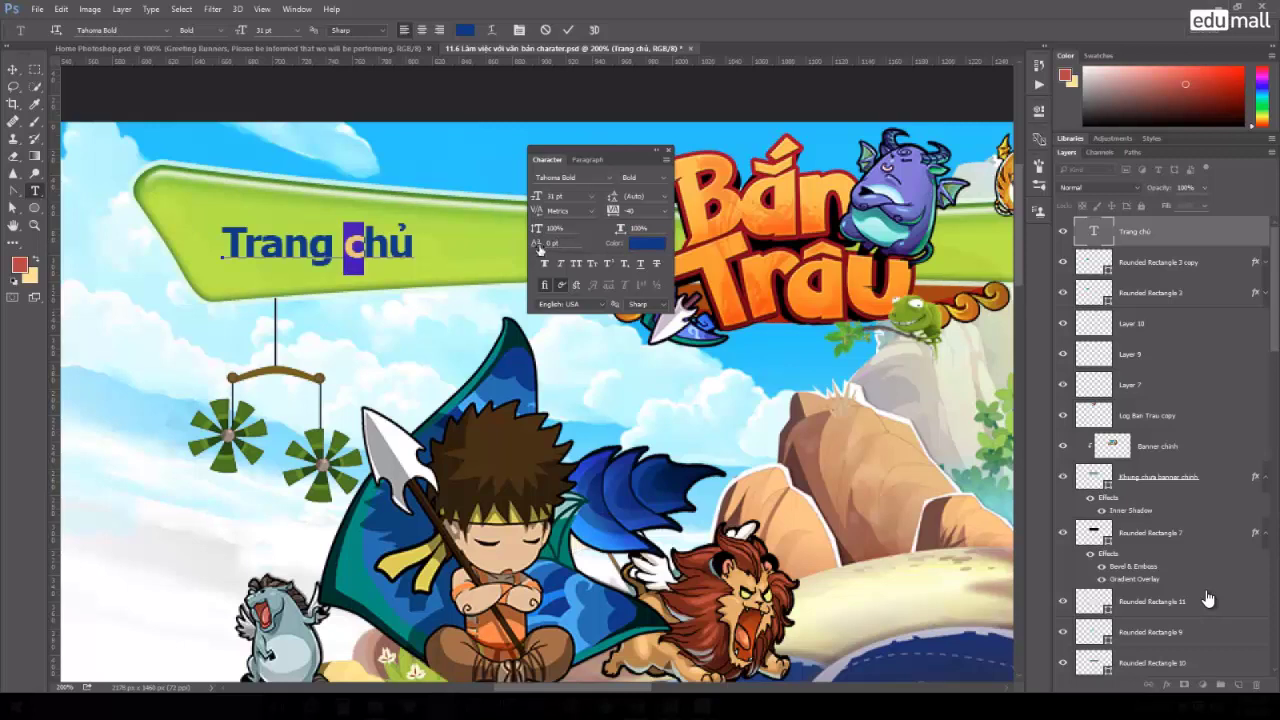
{"action": "left_click_drag", "start_coordinate": [538, 245], "coordinate": [551, 248]}
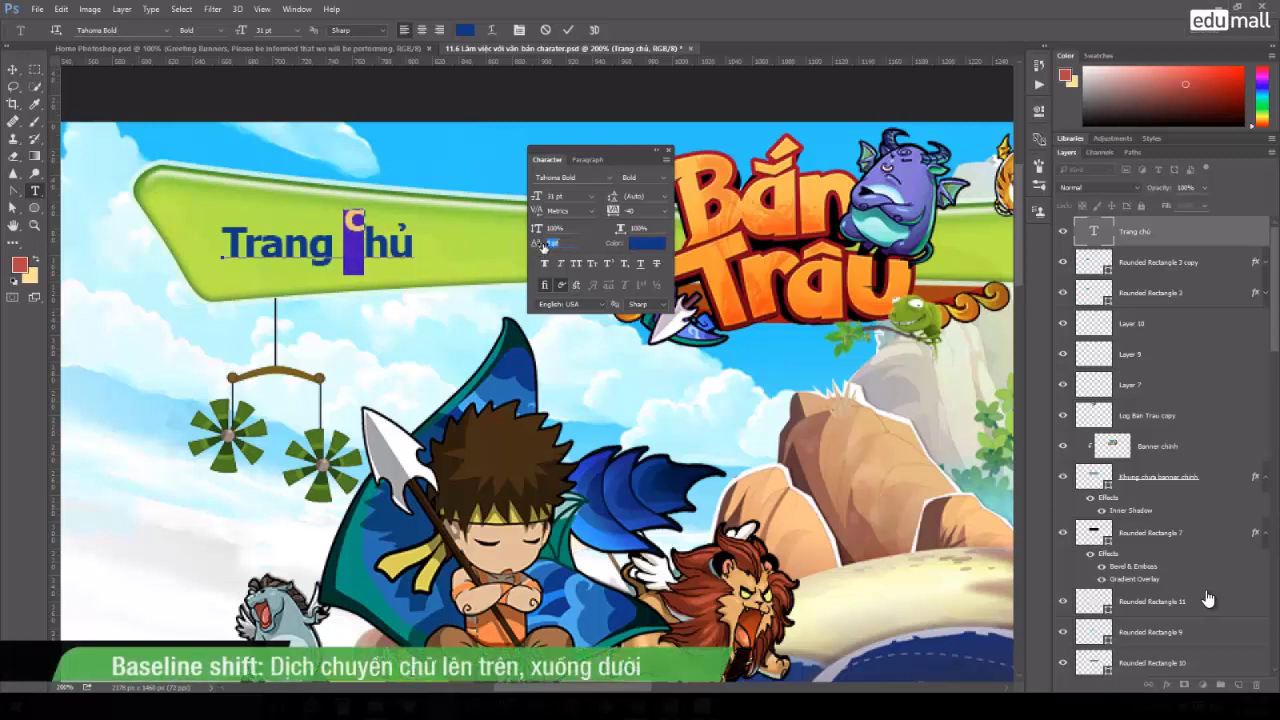
{"action": "key", "text": "ctrl+z"}
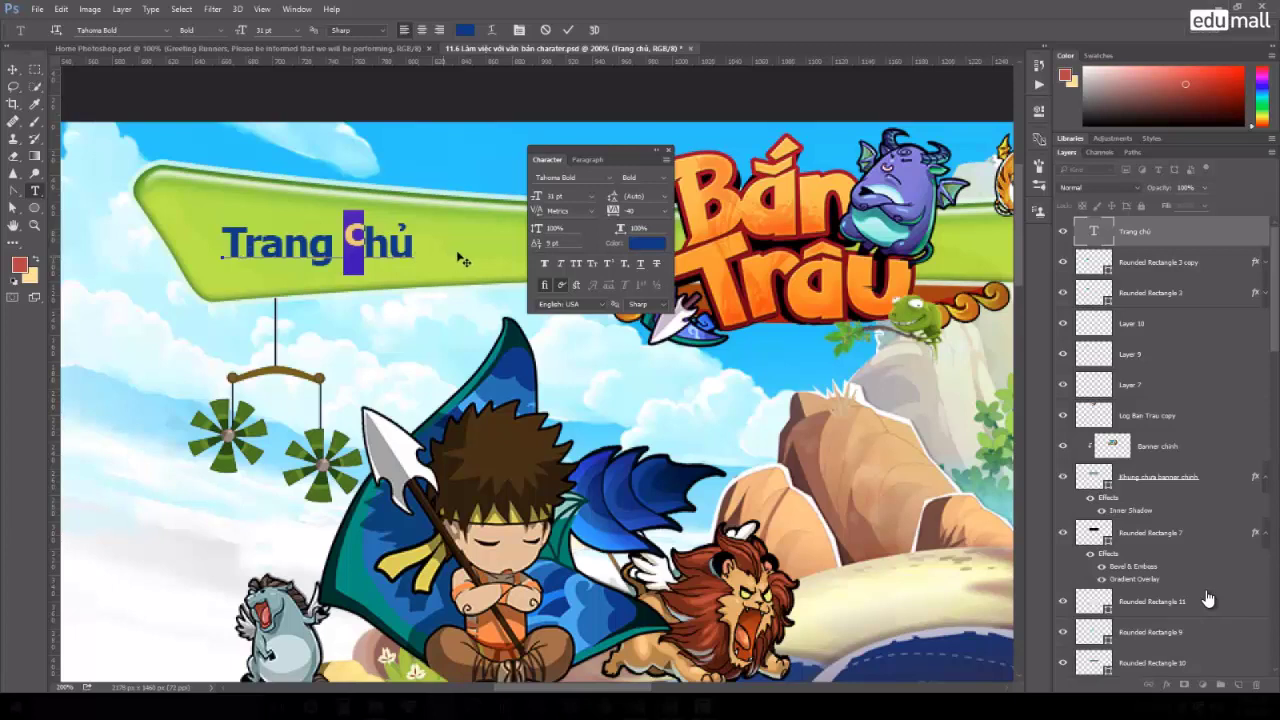
{"action": "mouse_move", "coordinate": [538, 245]}
{"action": "left_mouse_down"}
{"action": "mouse_move", "coordinate": [515, 248]}
{"action": "mouse_move", "coordinate": [535, 248]}
{"action": "left_mouse_up"}
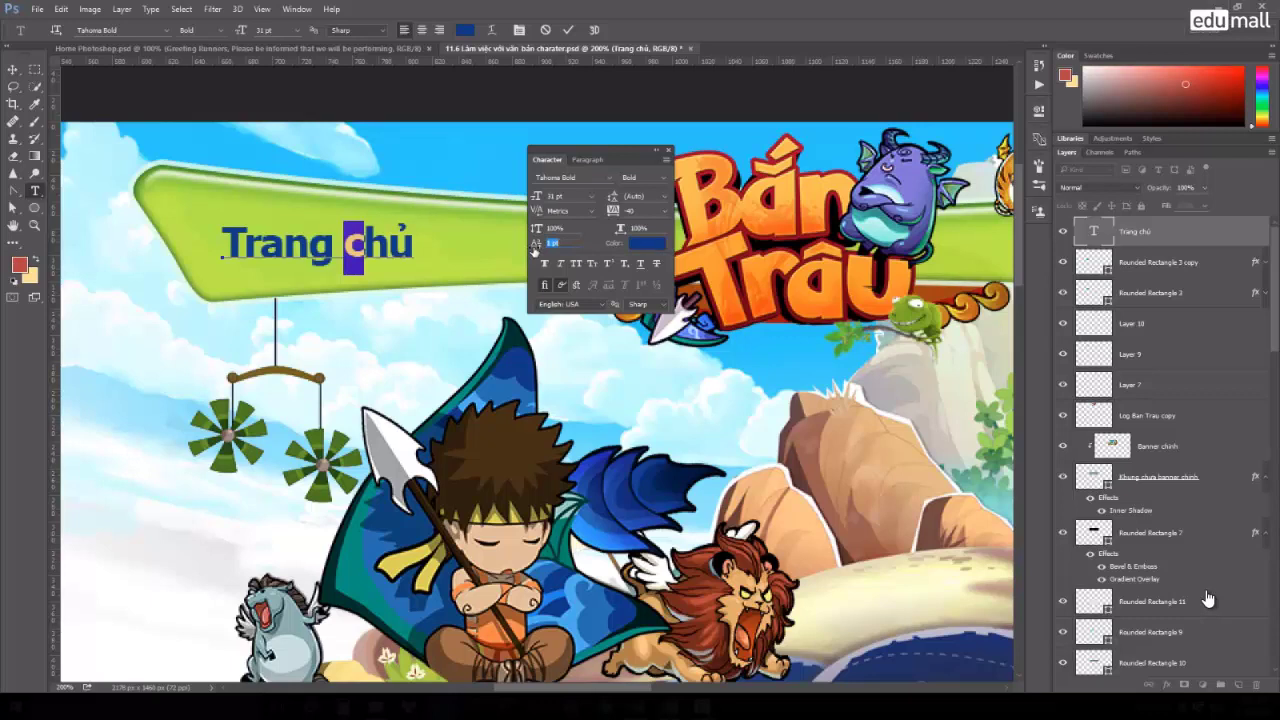
{"action": "left_click_drag", "start_coordinate": [532, 249], "coordinate": [535, 249]}
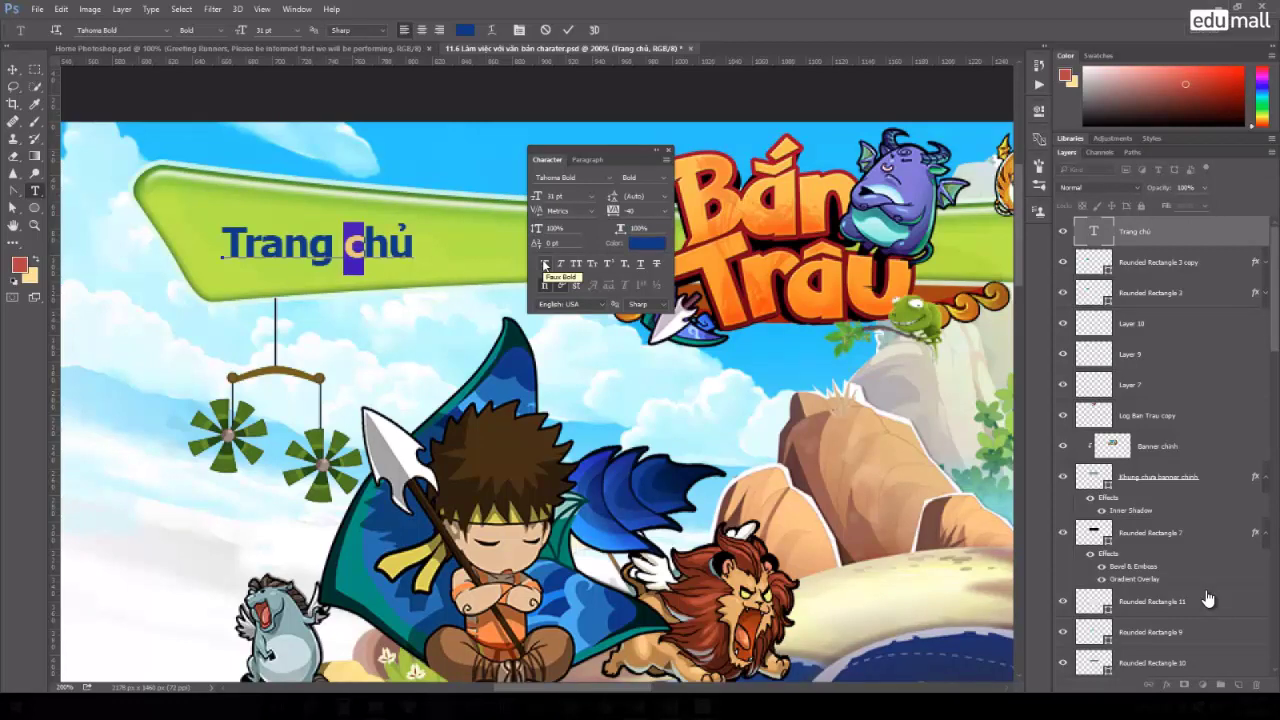
Try faux bold, faux italic, all caps and small caps on 'Trang chủ', turning each off.
{"action": "left_click", "coordinate": [545, 263]}
{"action": "left_click_drag", "start_coordinate": [224, 236], "coordinate": [424, 232]}
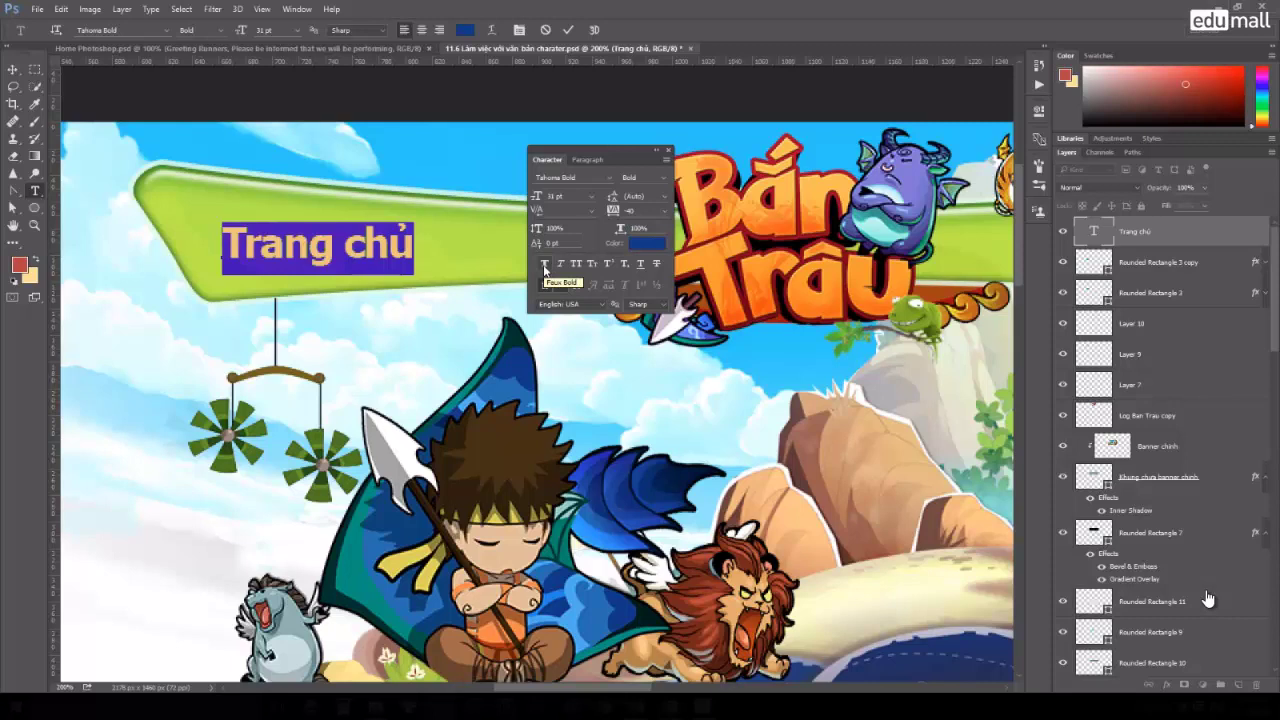
{"action": "left_click", "coordinate": [544, 265]}
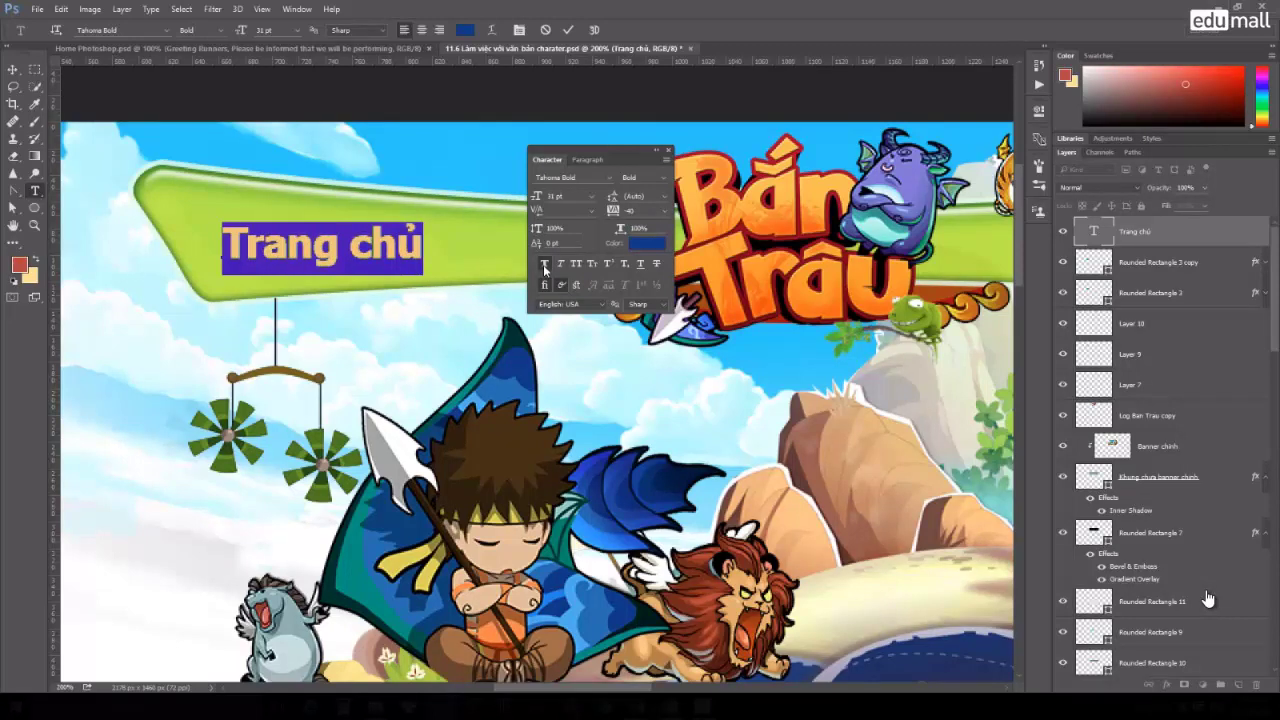
{"action": "left_click", "coordinate": [544, 265]}
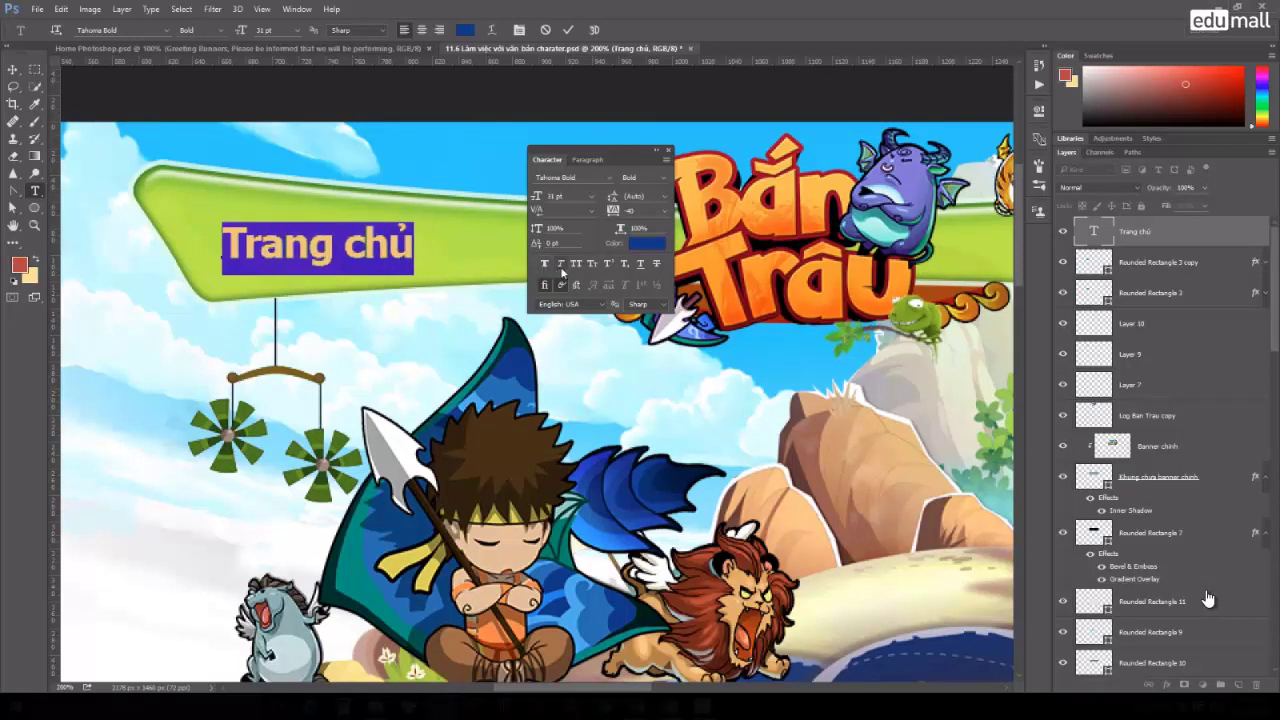
{"action": "left_click", "coordinate": [560, 264]}
{"action": "left_click", "coordinate": [577, 264]}
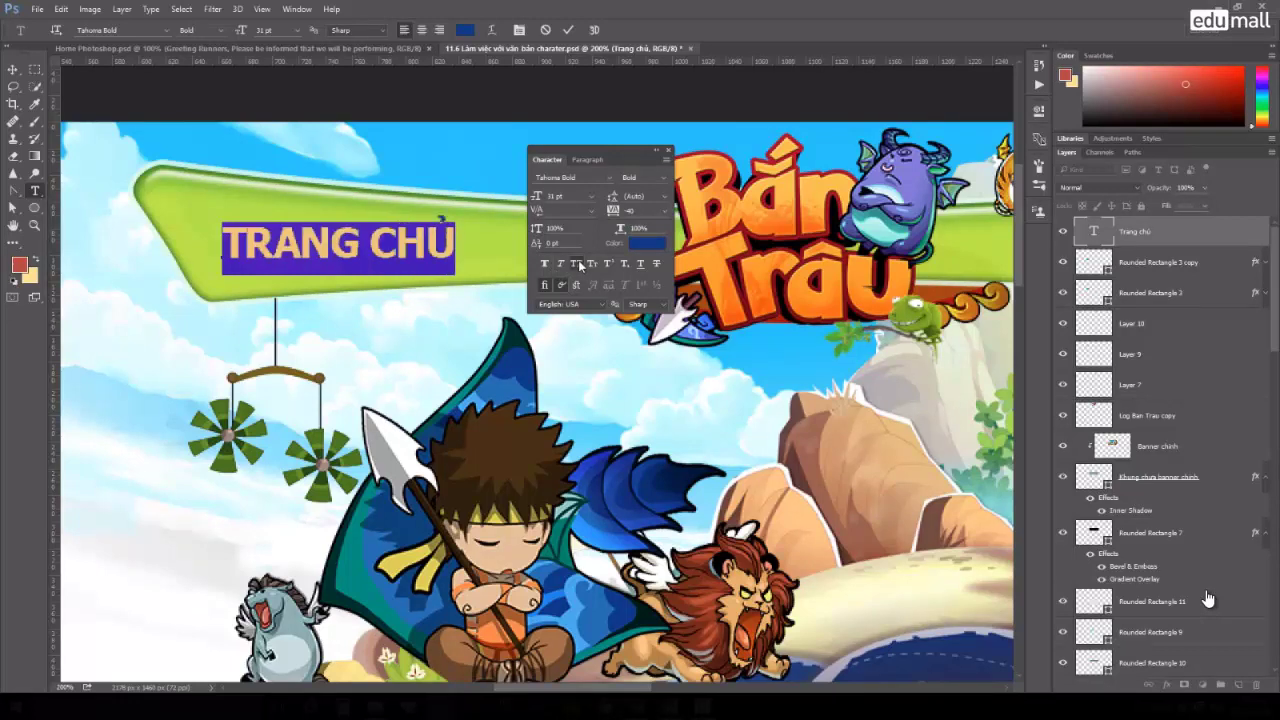
{"action": "left_click", "coordinate": [578, 264]}
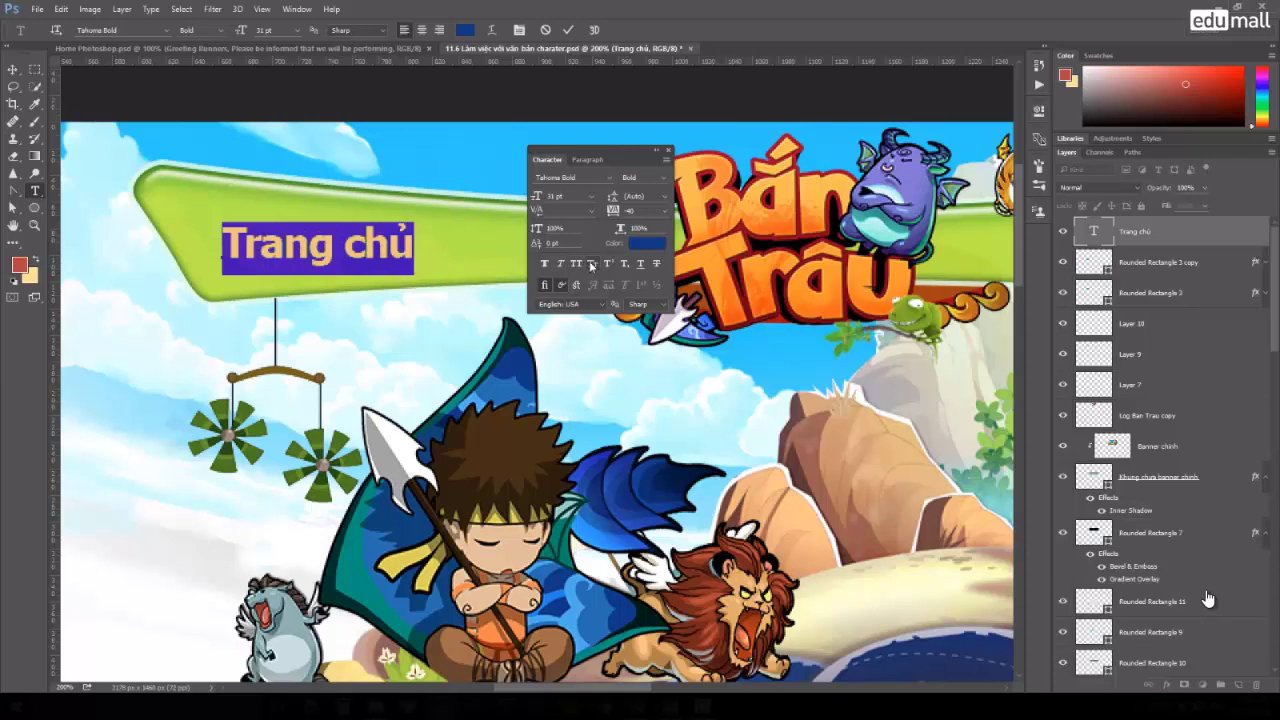
{"action": "left_click", "coordinate": [591, 264]}
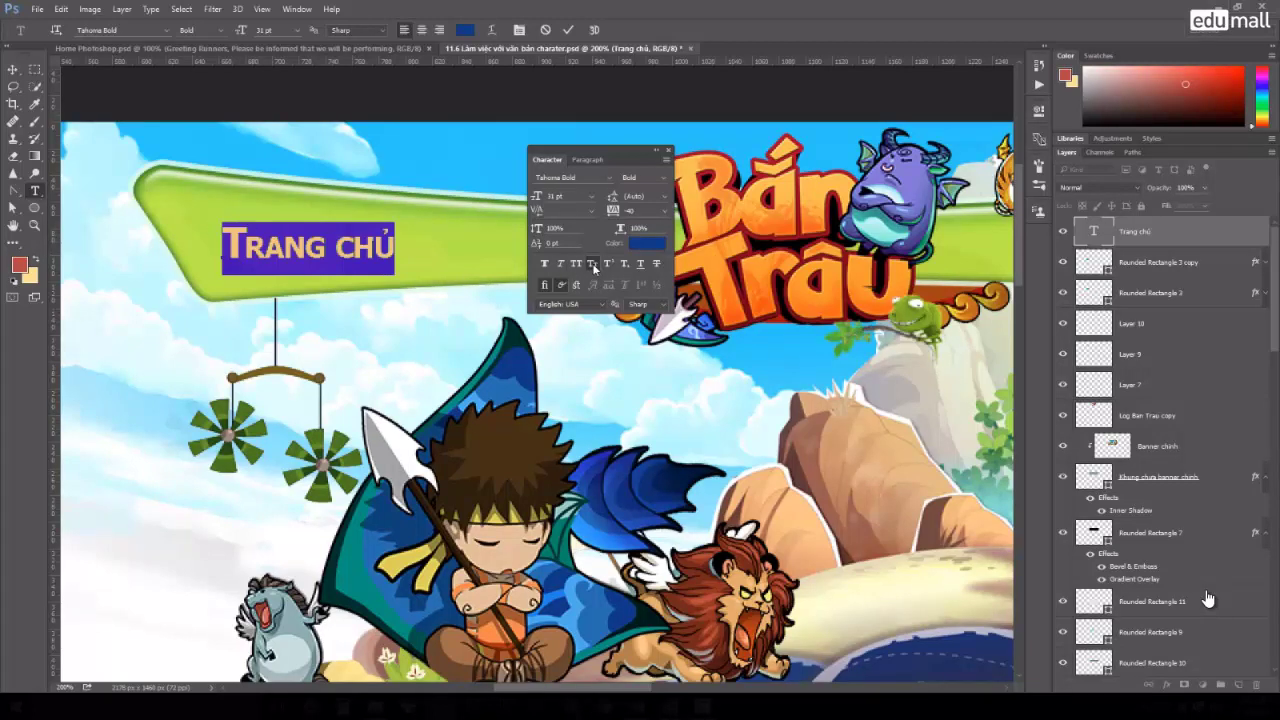
{"action": "left_click", "coordinate": [592, 265]}
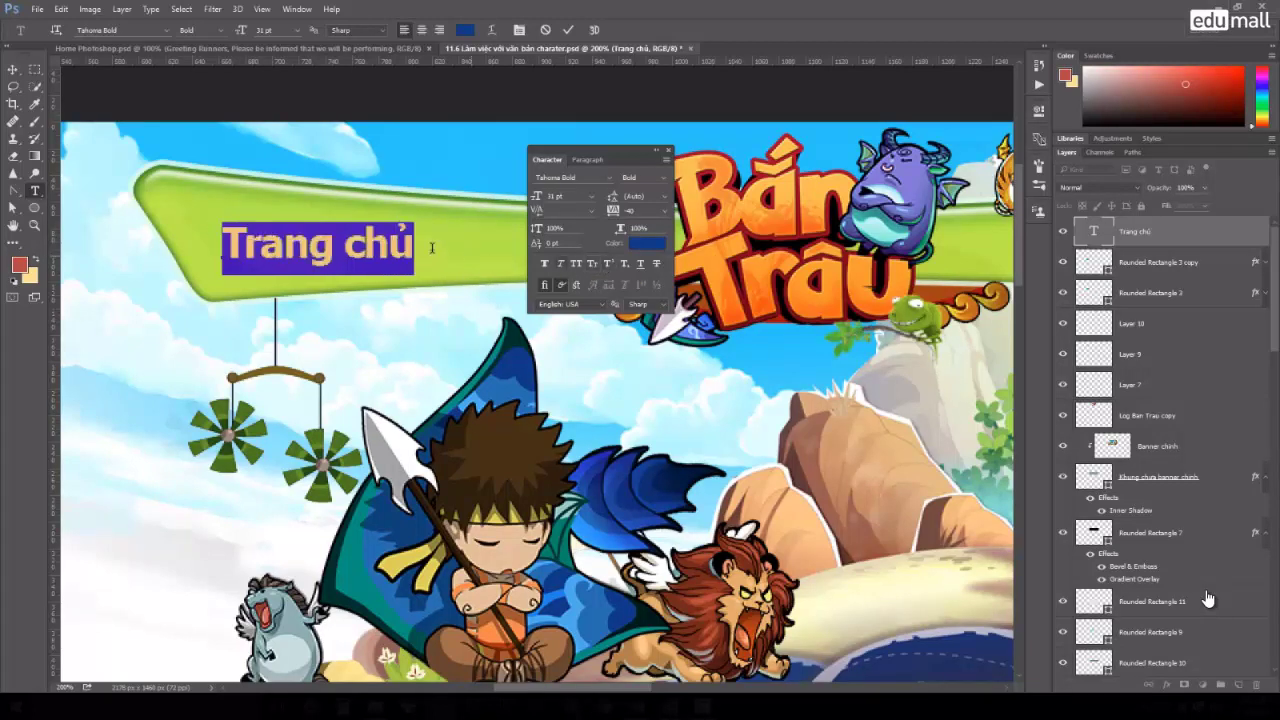
Apply subscript to the letter ủ, then remove it.
{"action": "left_click", "coordinate": [432, 247]}
{"action": "key", "text": "shift+Left"}
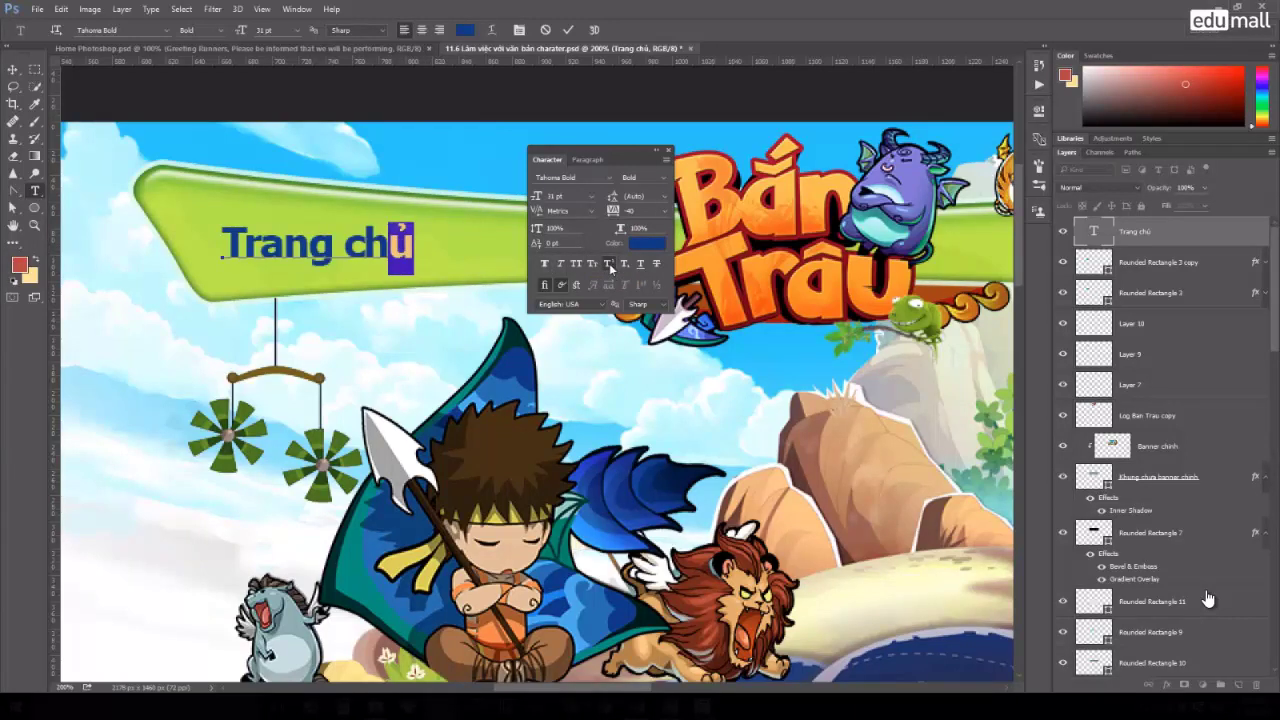
{"action": "left_click", "coordinate": [610, 265]}
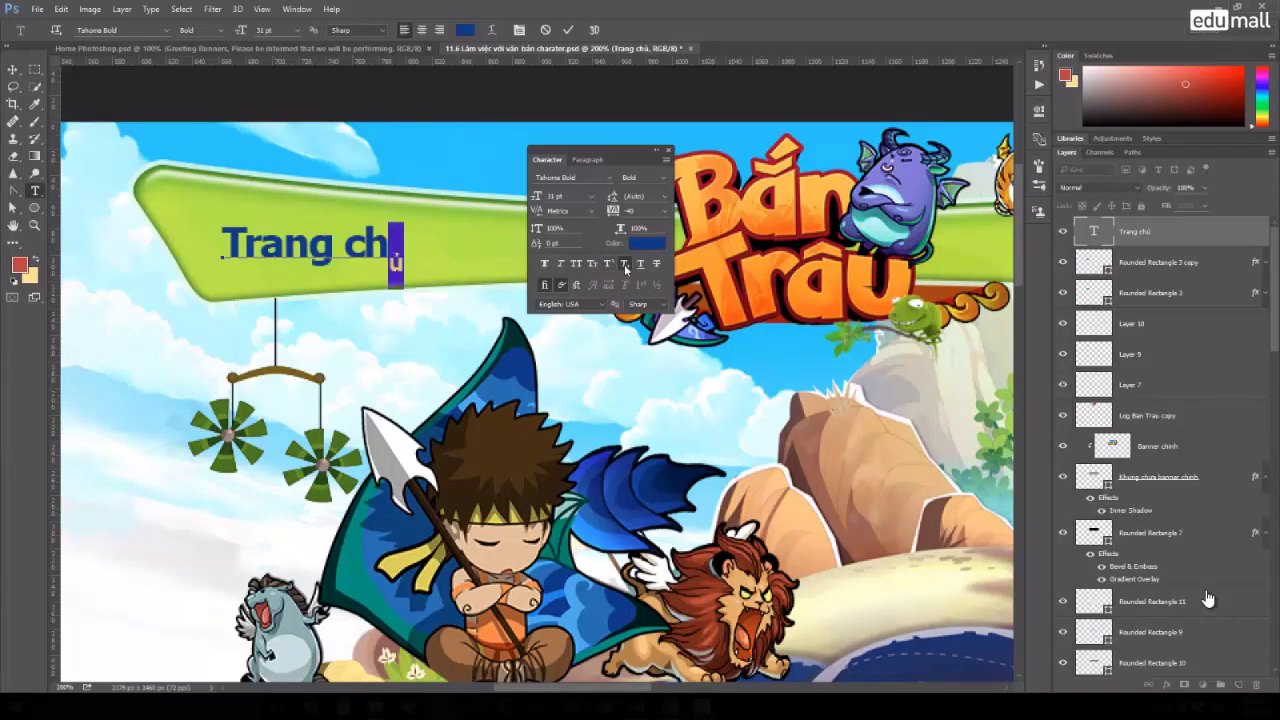
{"action": "left_click", "coordinate": [625, 265]}
Underline and strike through 'chủ', then remove both so the label is plain.
{"action": "left_click_drag", "start_coordinate": [343, 247], "coordinate": [443, 243]}
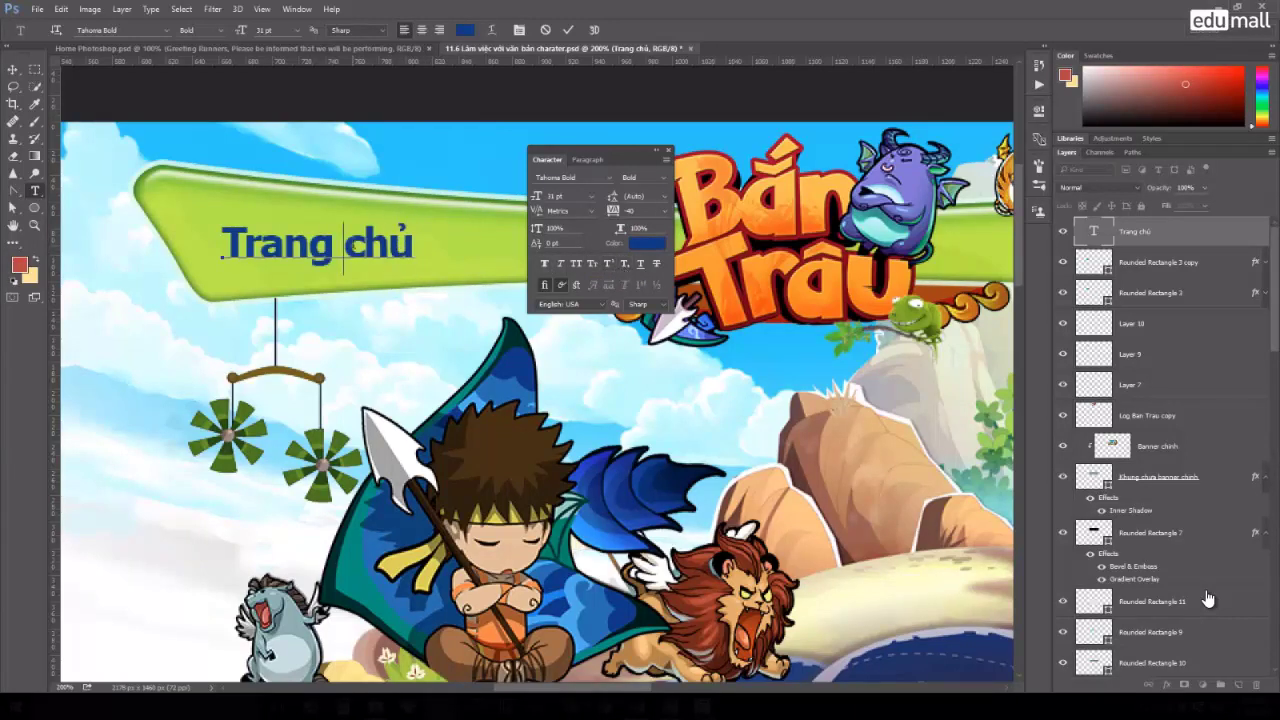
{"action": "left_click", "coordinate": [641, 264]}
{"action": "left_click", "coordinate": [657, 264]}
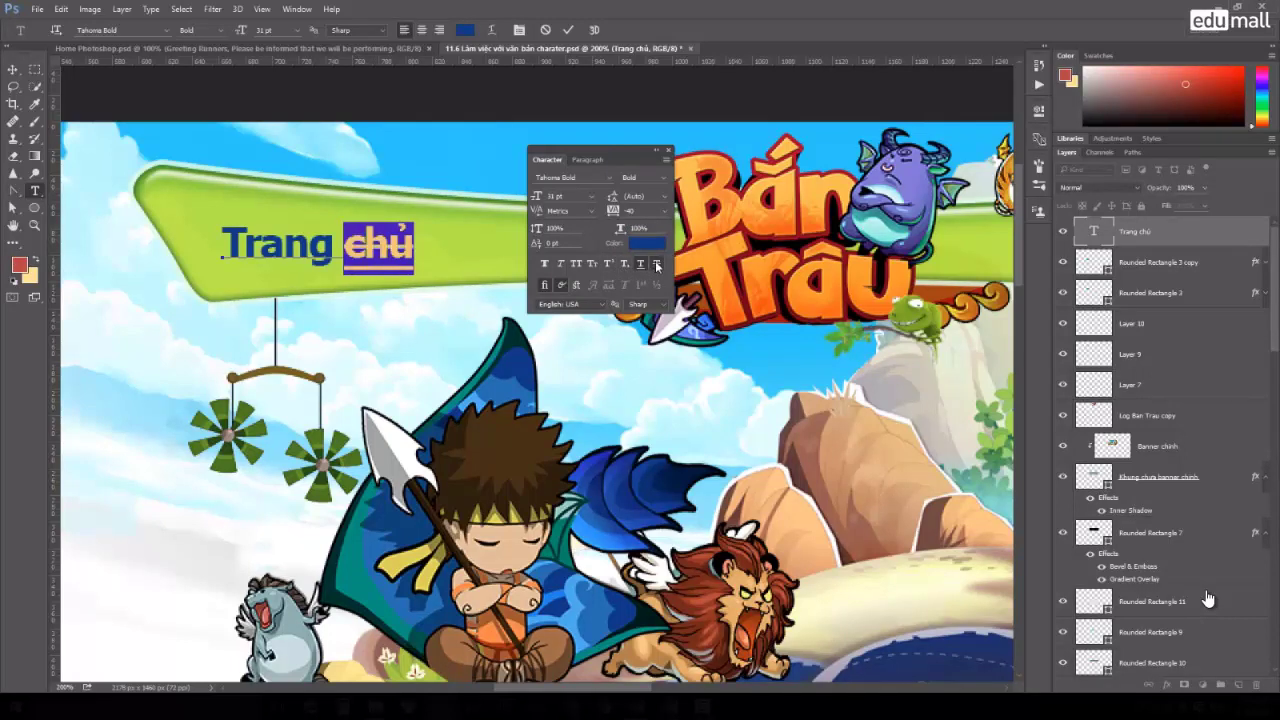
{"action": "left_click", "coordinate": [657, 264]}
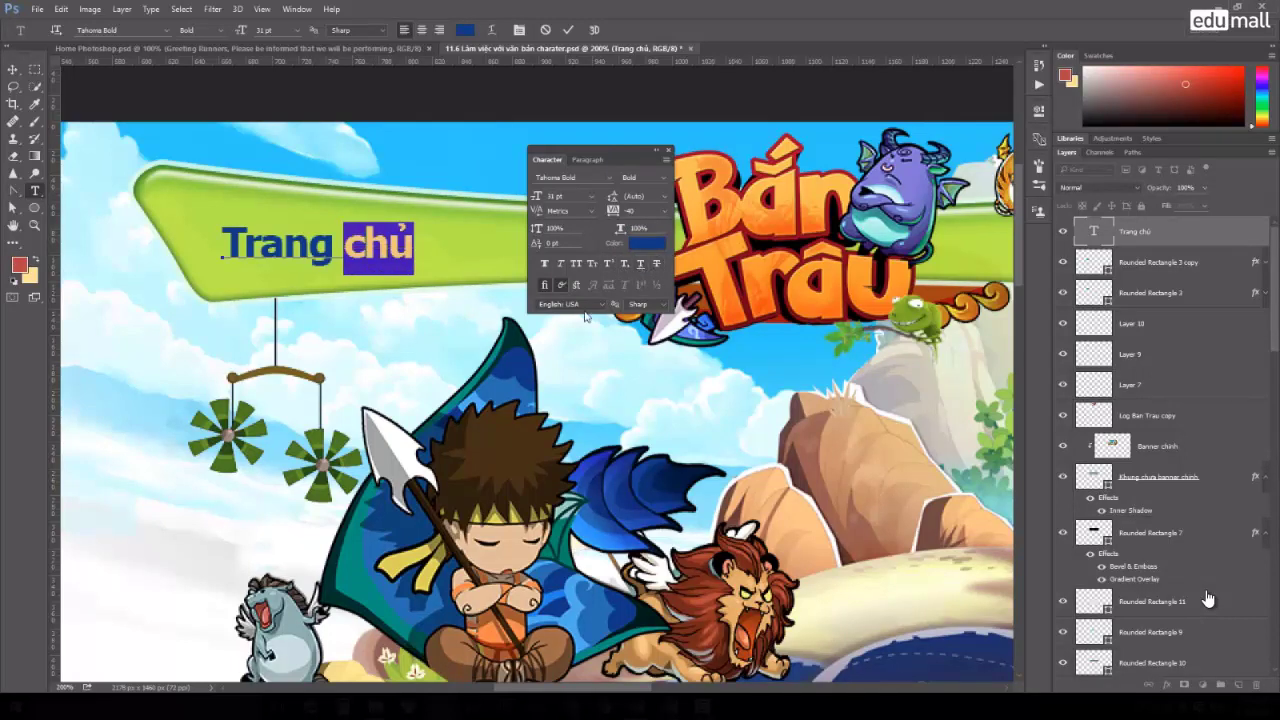
{"action": "left_click_drag", "start_coordinate": [560, 158], "coordinate": [894, 360]}
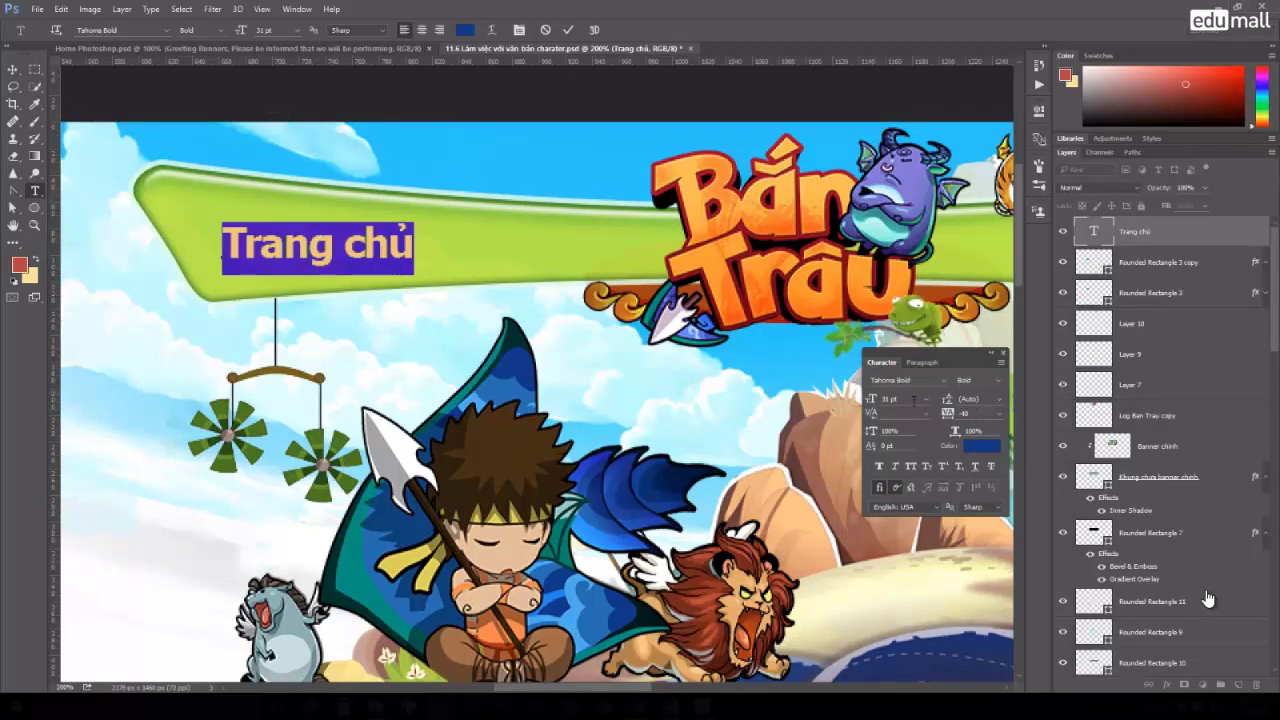
Switch to the full Home Photoshop.psd website mockup and scroll through it.
{"action": "key", "text": "ctrl+Tab"}
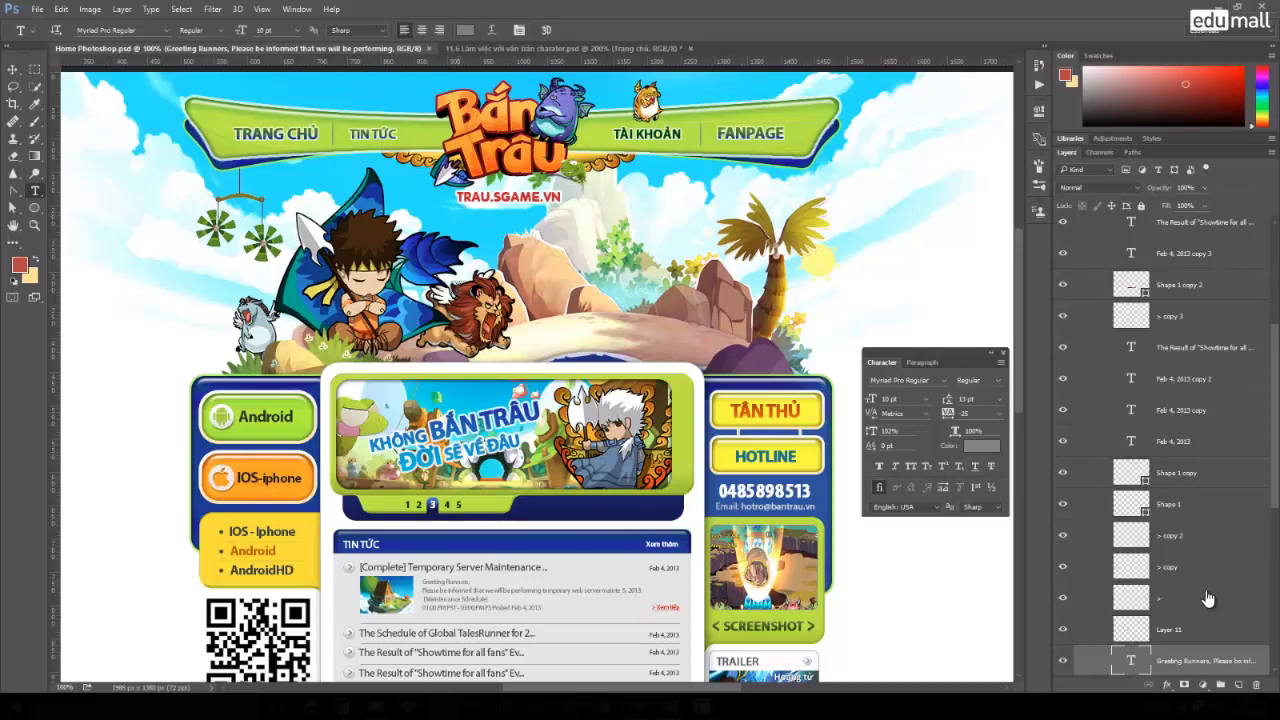
{"action": "scroll", "coordinate": [700, 392], "scroll_direction": "down", "scroll_amount": 2}
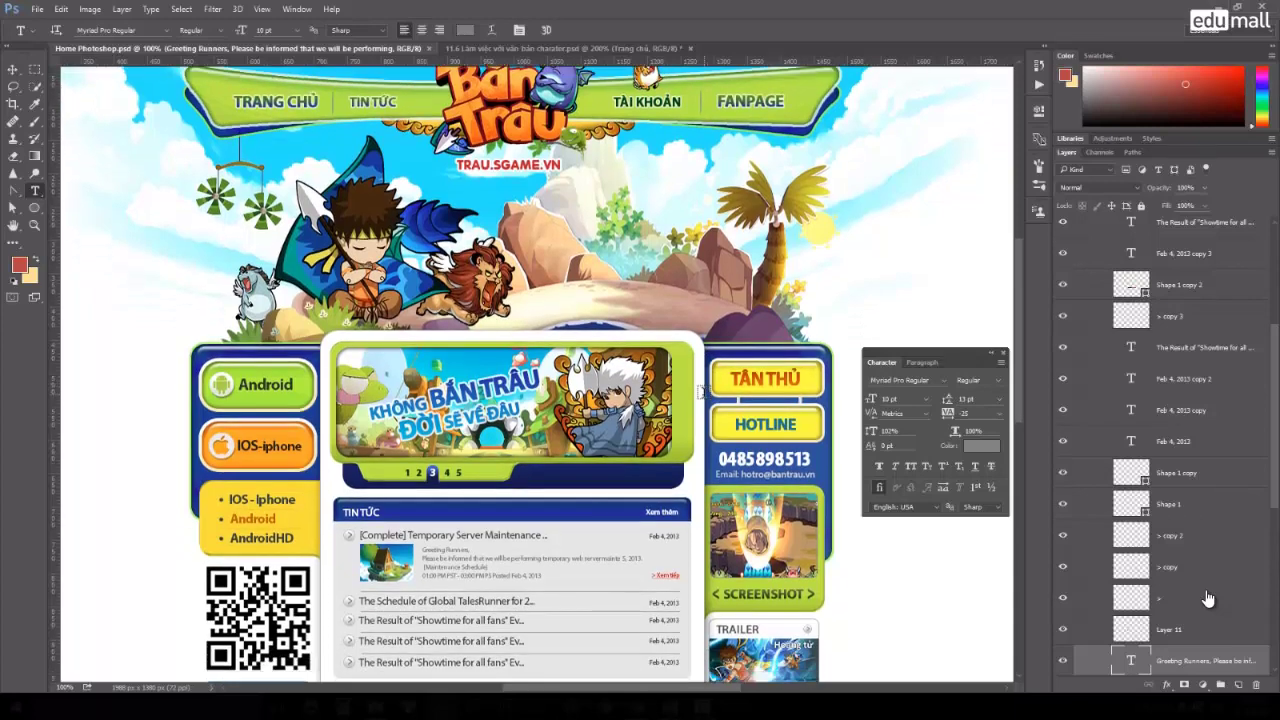
{"action": "scroll", "coordinate": [700, 392], "scroll_direction": "up", "scroll_amount": 2}
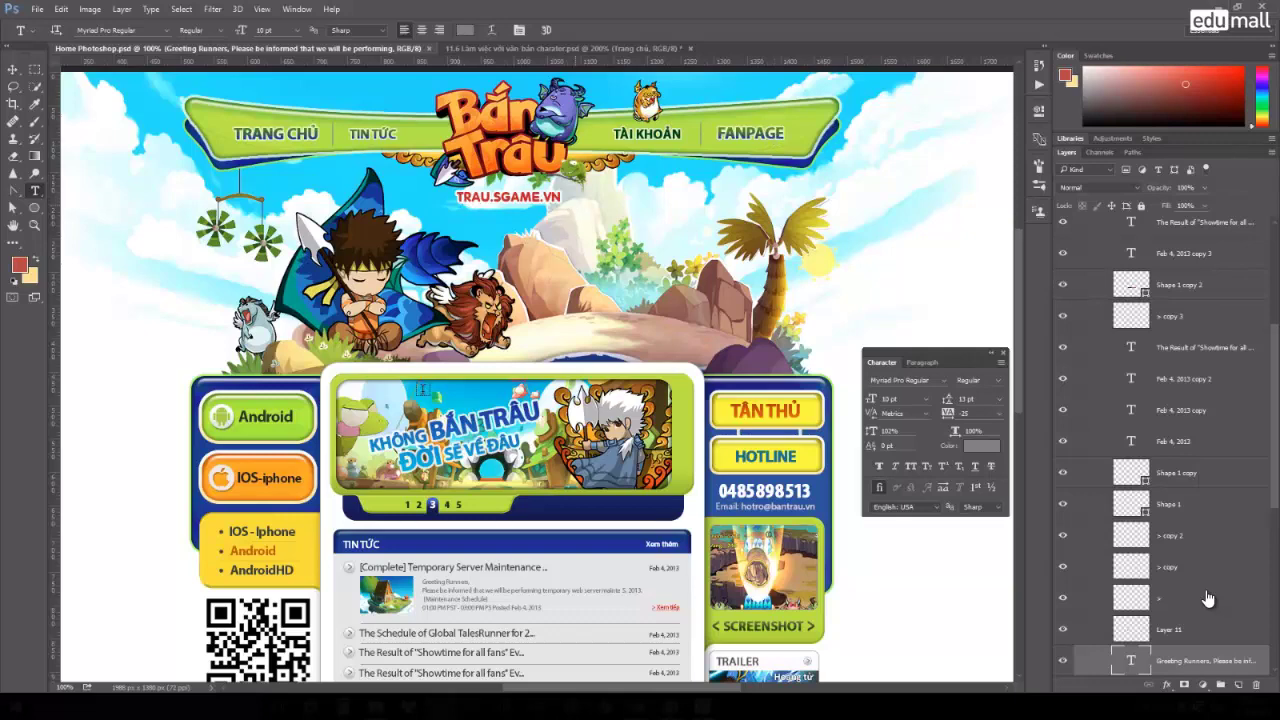
{"action": "scroll", "coordinate": [410, 395], "scroll_direction": "down", "scroll_amount": 2}
{"action": "scroll", "coordinate": [385, 410], "scroll_direction": "down", "scroll_amount": 2}
{"action": "scroll", "coordinate": [355, 425], "scroll_direction": "down", "scroll_amount": 2}
{"action": "scroll", "coordinate": [330, 435], "scroll_direction": "down", "scroll_amount": 2}
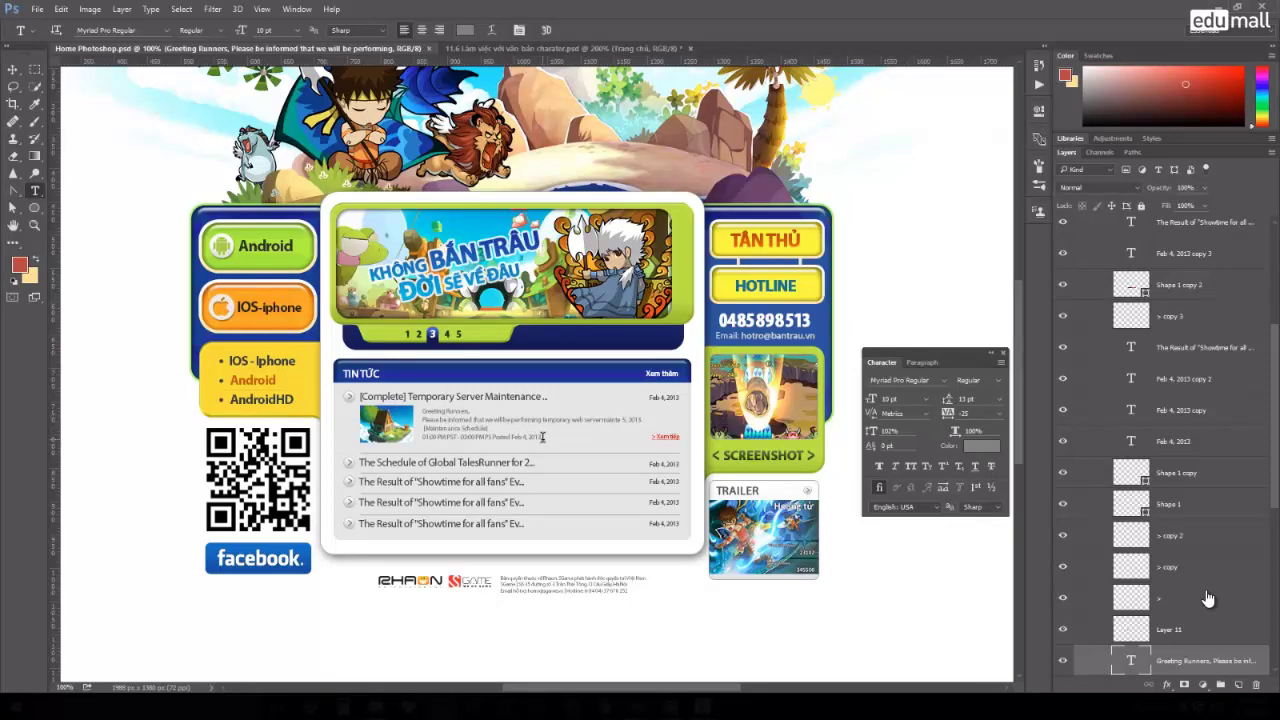
{"action": "scroll", "coordinate": [543, 437], "scroll_direction": "up", "scroll_amount": 3}
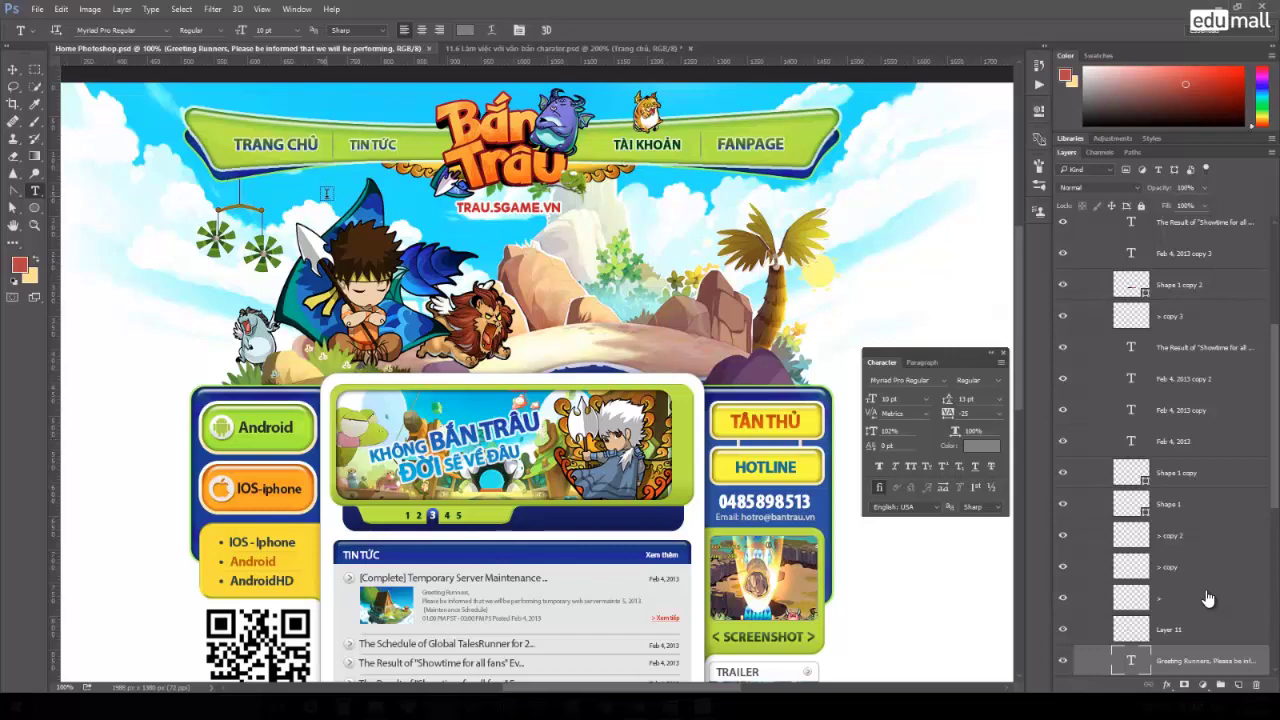
{"action": "scroll", "coordinate": [424, 457], "scroll_direction": "down", "scroll_amount": 2}
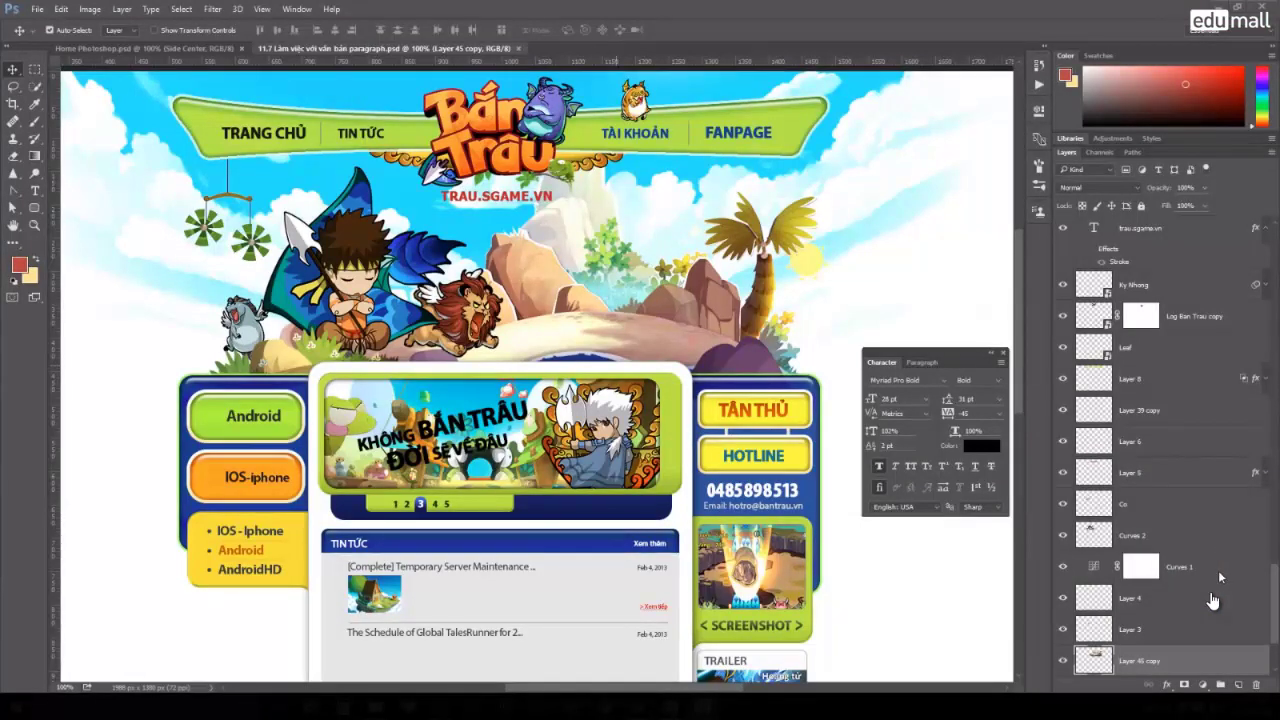
Zoom to 300% on the news panel and draw a paragraph text box below the Schedule headline.
{"action": "scroll", "coordinate": [587, 281], "scroll_direction": "down", "scroll_amount": 5}
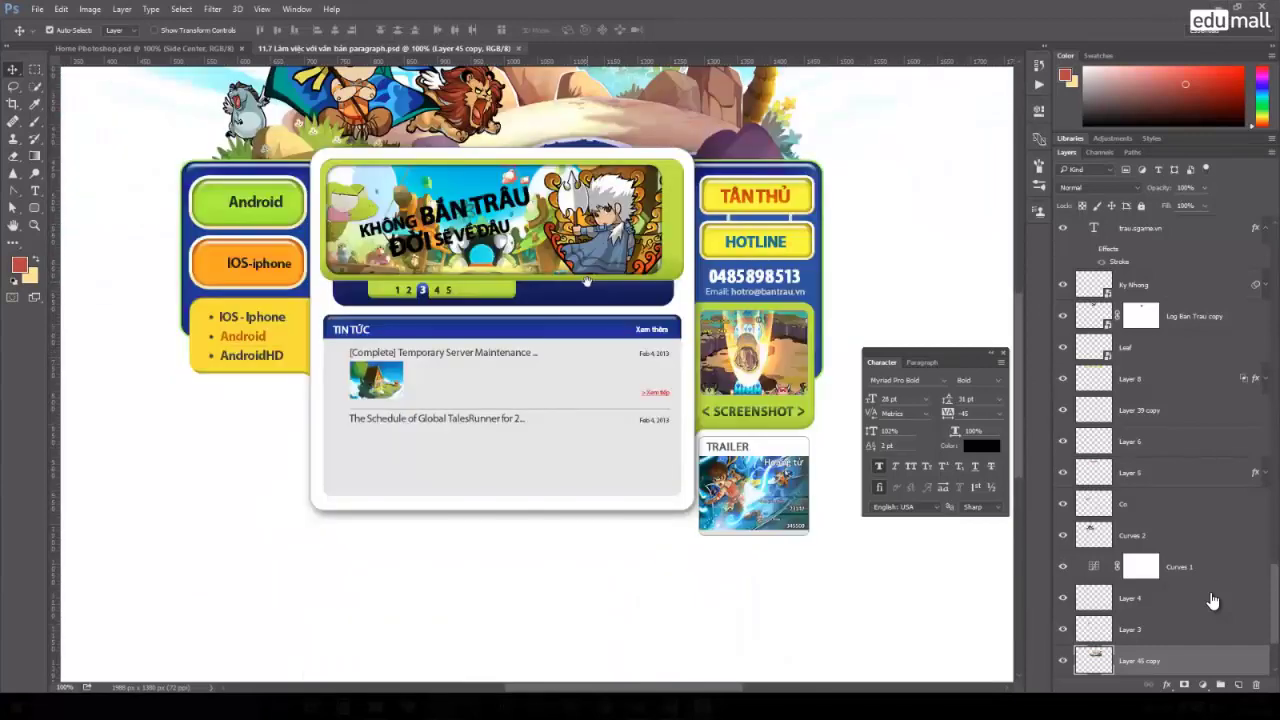
{"action": "left_click", "coordinate": [567, 414], "text": "ctrl"}
{"action": "left_click_drag", "start_coordinate": [567, 417], "coordinate": [726, 283]}
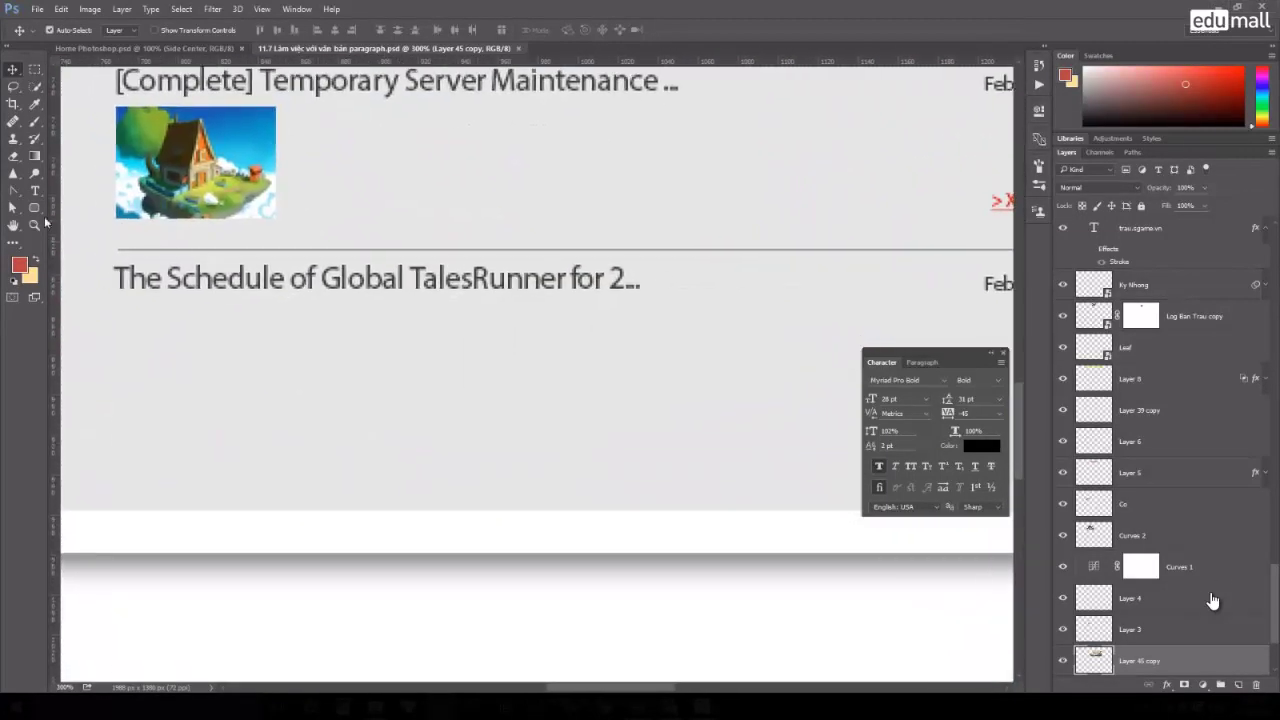
{"action": "left_click", "coordinate": [35, 191]}
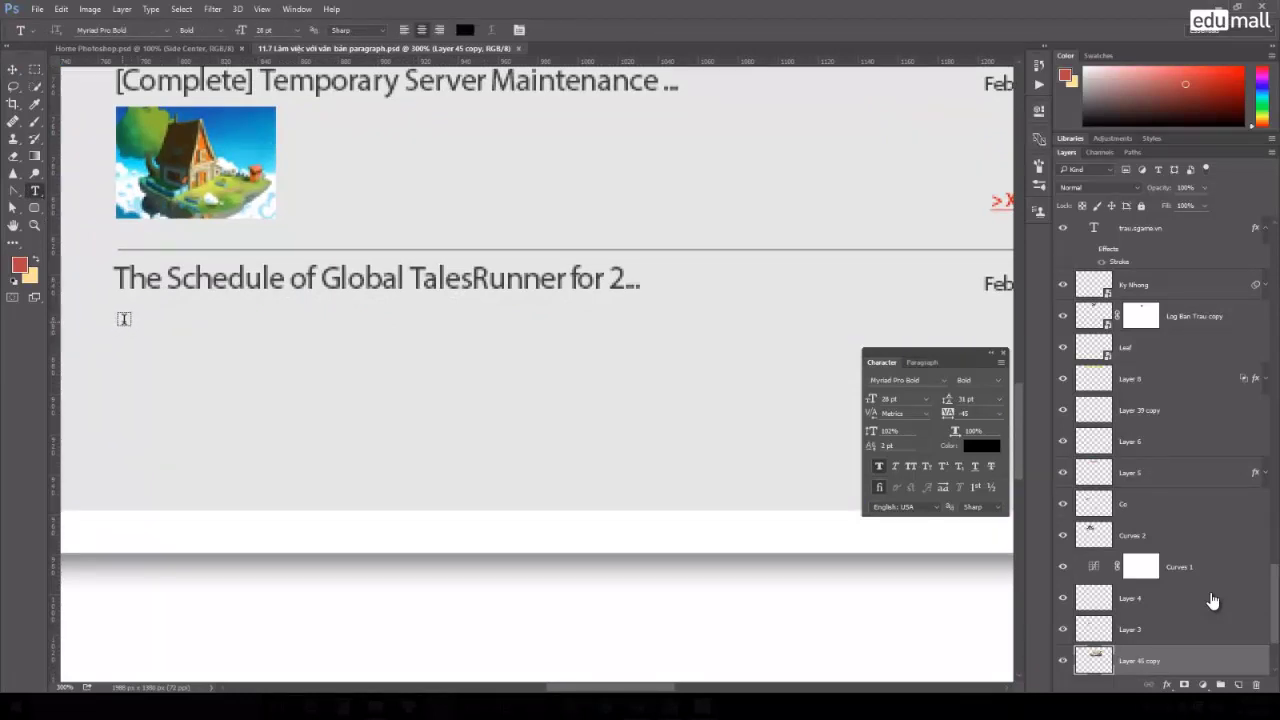
{"action": "mouse_move", "coordinate": [121, 319]}
{"action": "left_mouse_down"}
{"action": "mouse_move", "coordinate": [710, 482]}
{"action": "mouse_move", "coordinate": [607, 492]}
{"action": "left_mouse_up"}
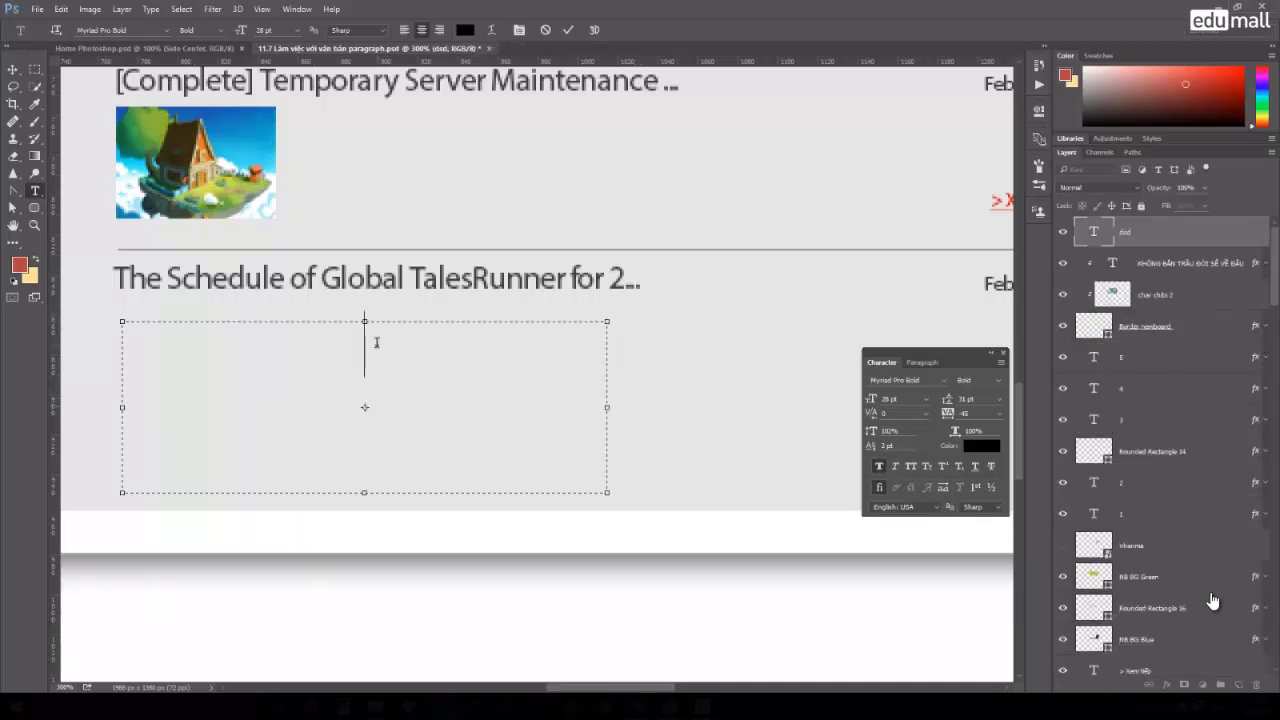
Type sample text and format it as 11 pt Regular, left-aligned.
{"action": "type", "text": "fdf dfdf dfdf dfdf"}
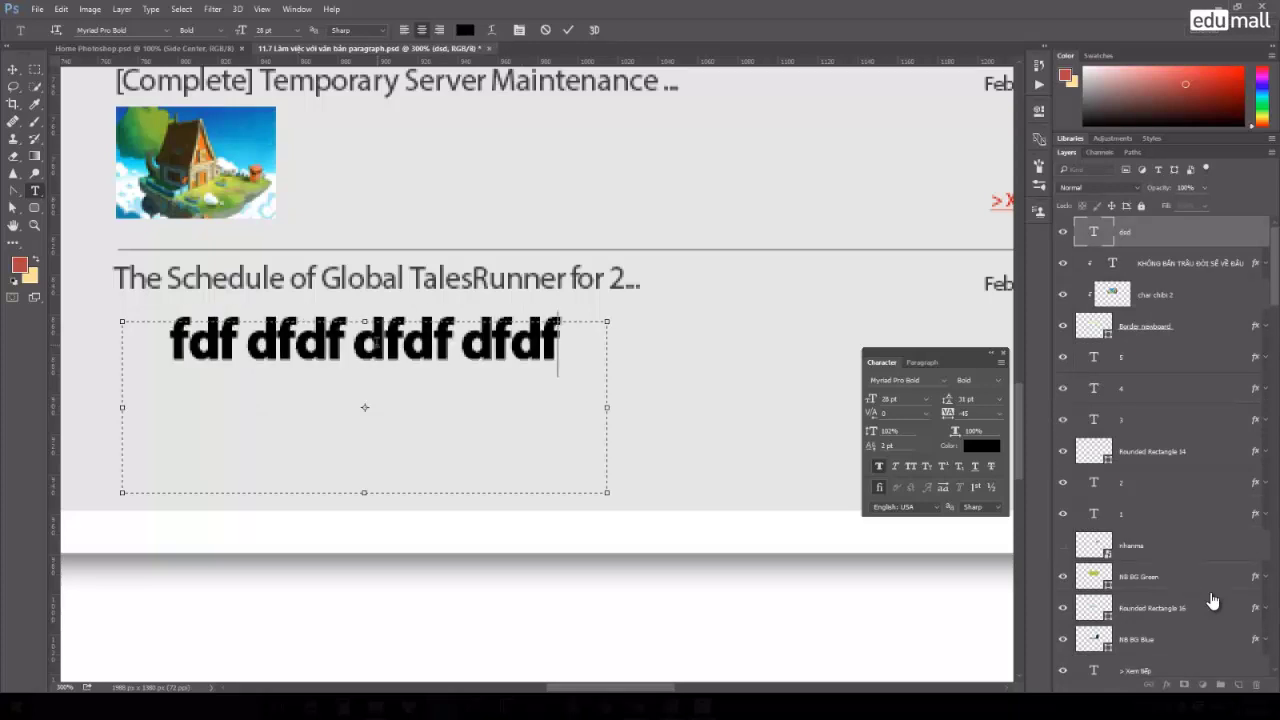
{"action": "type", "text": "df"}
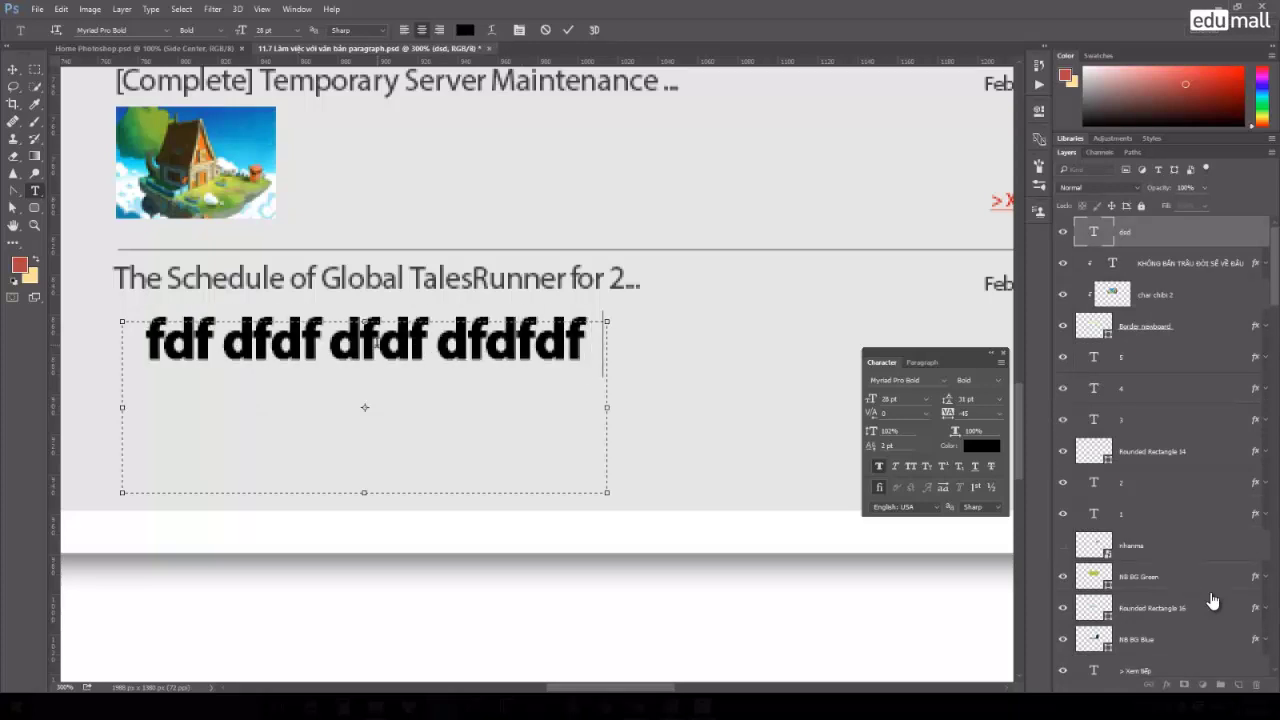
{"action": "type", "text": " dfdfdf"}
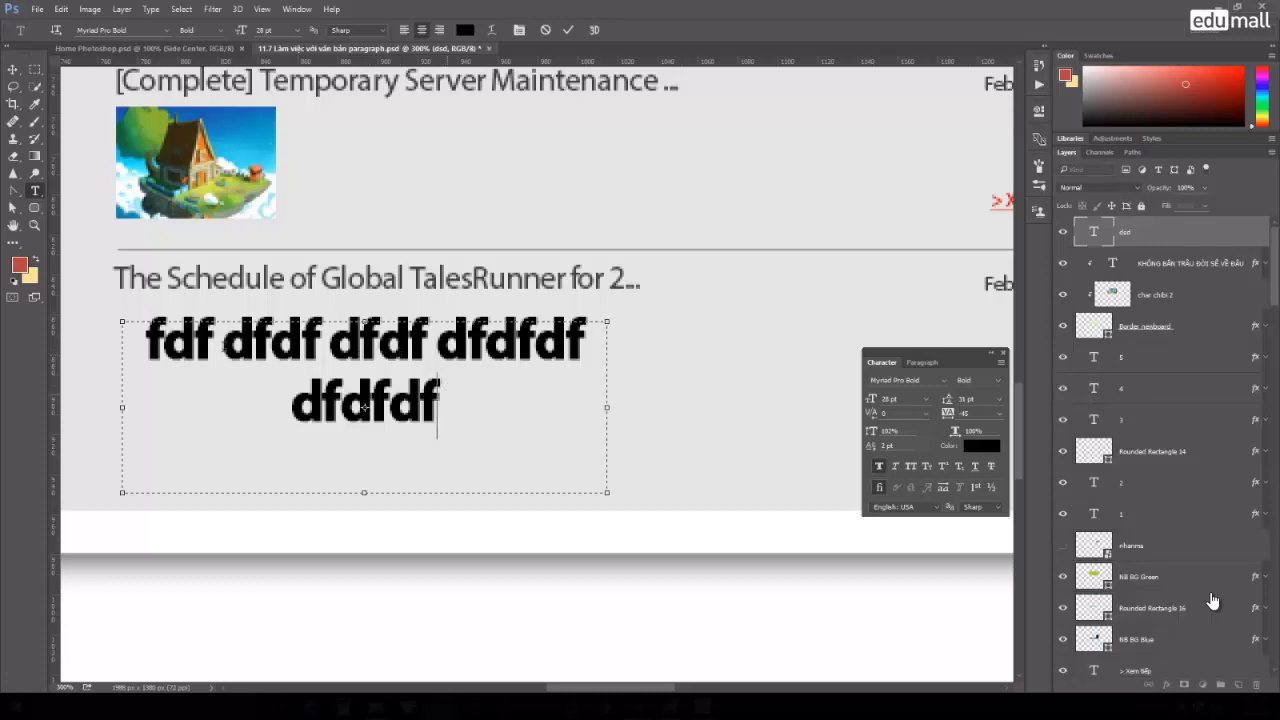
{"action": "left_click_drag", "start_coordinate": [447, 390], "coordinate": [133, 318]}
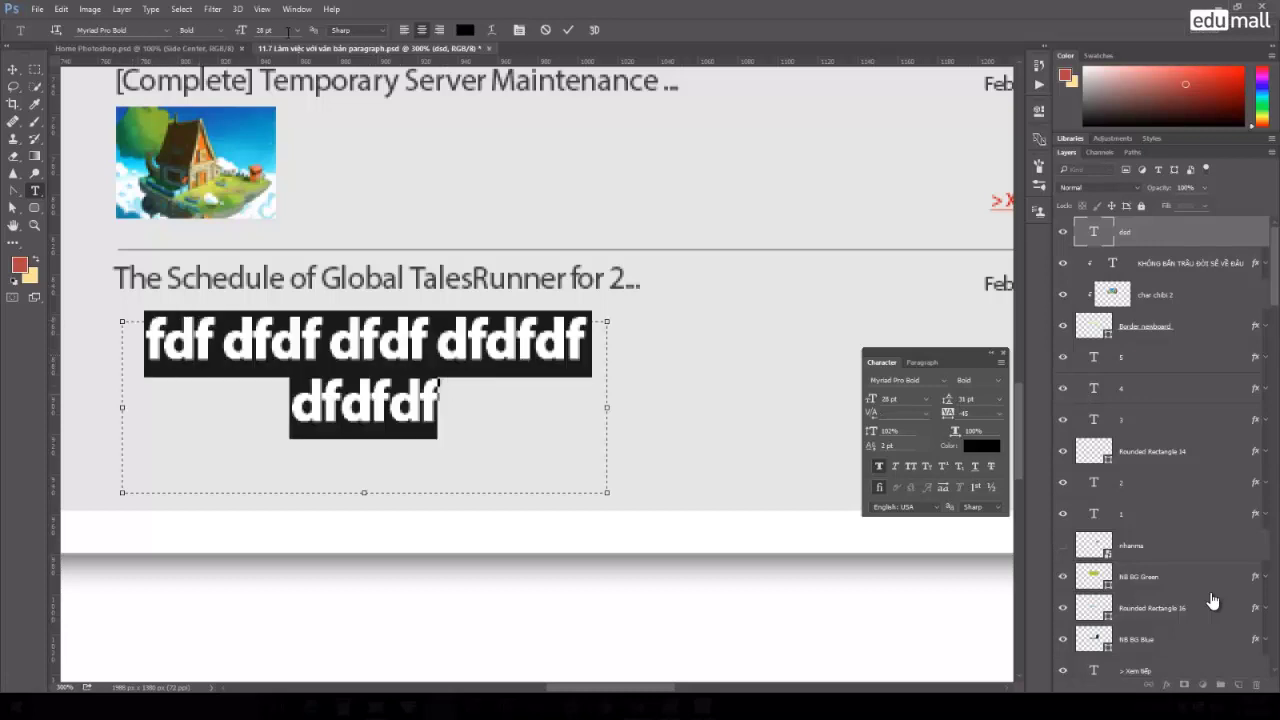
{"action": "left_click", "coordinate": [300, 32]}
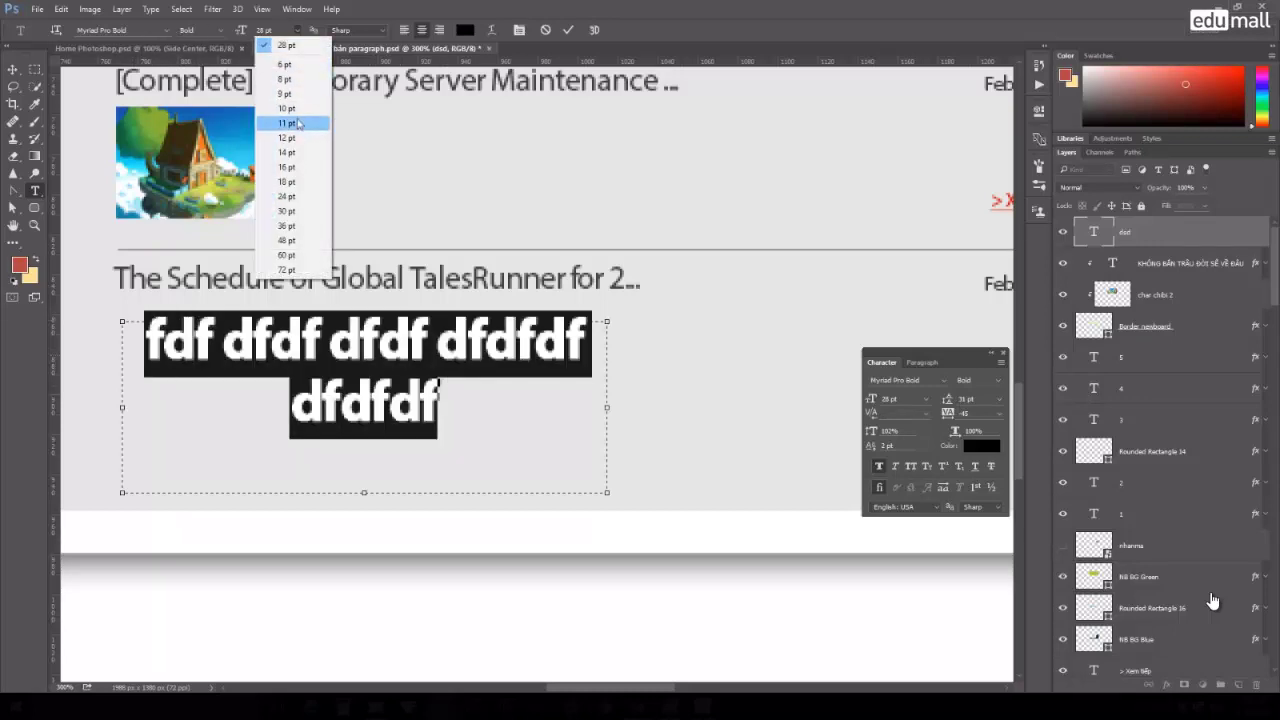
{"action": "left_click", "coordinate": [297, 123]}
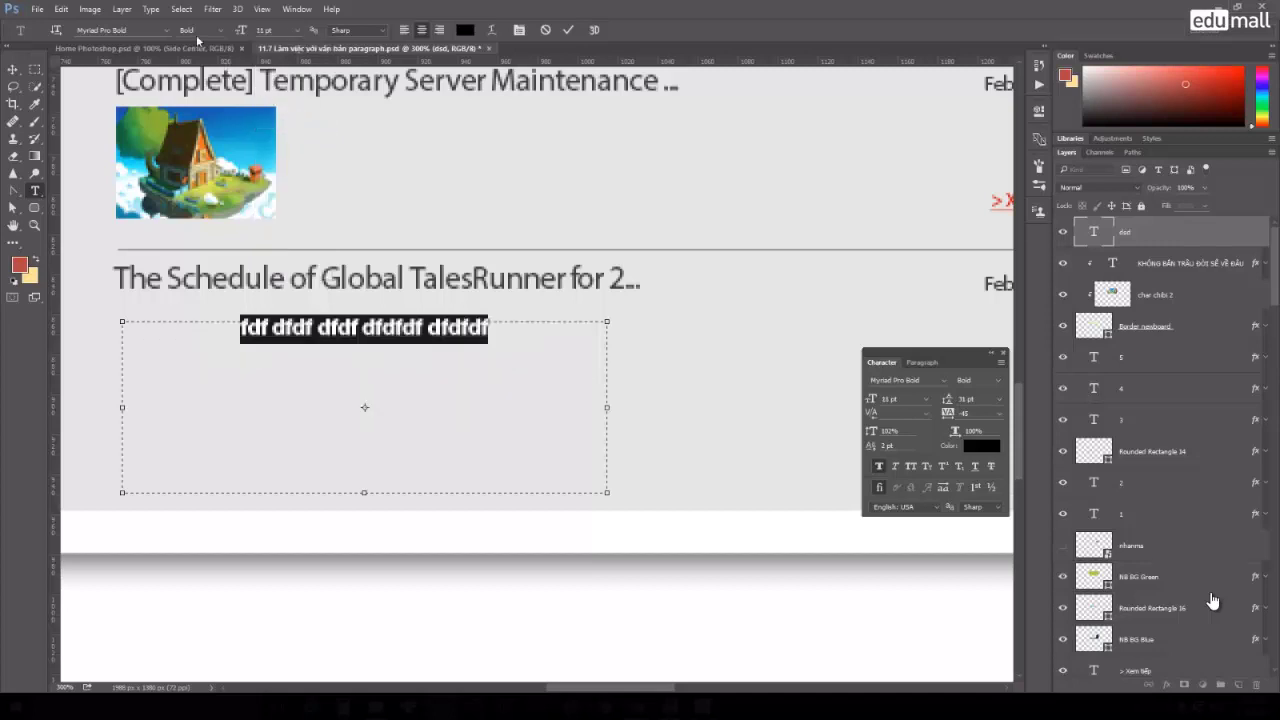
{"action": "left_click", "coordinate": [216, 33]}
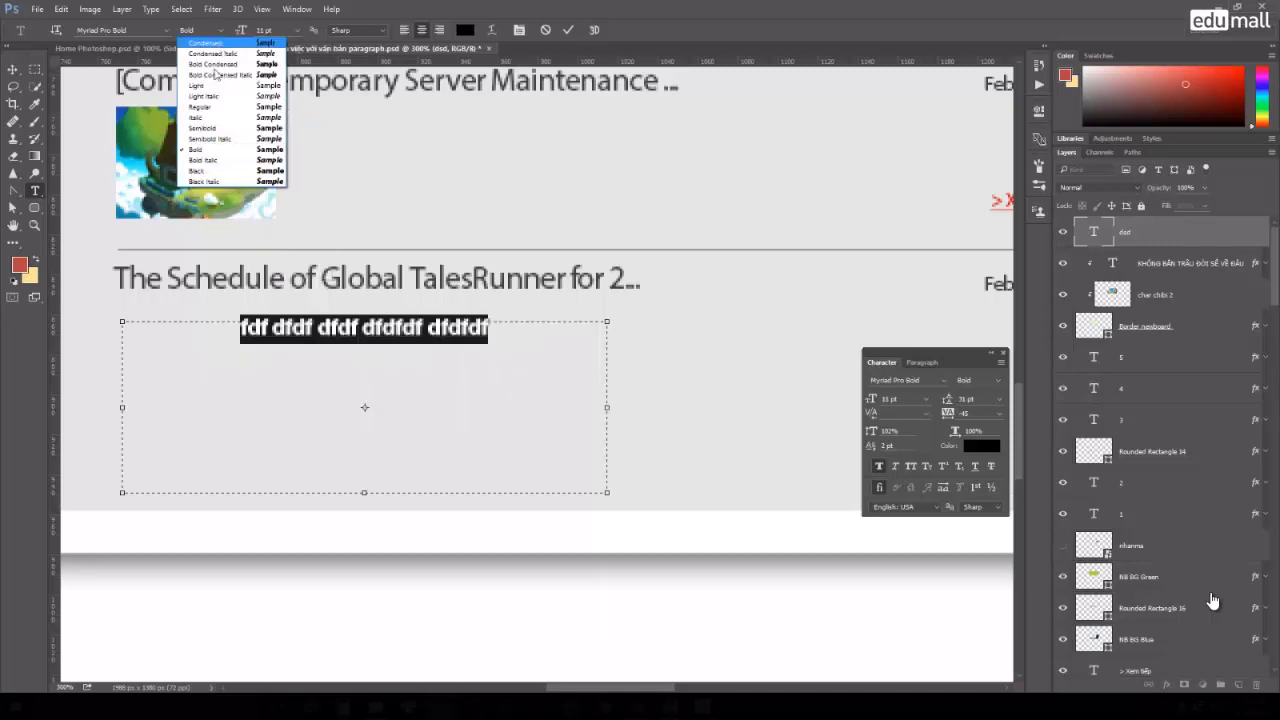
{"action": "left_click", "coordinate": [212, 107]}
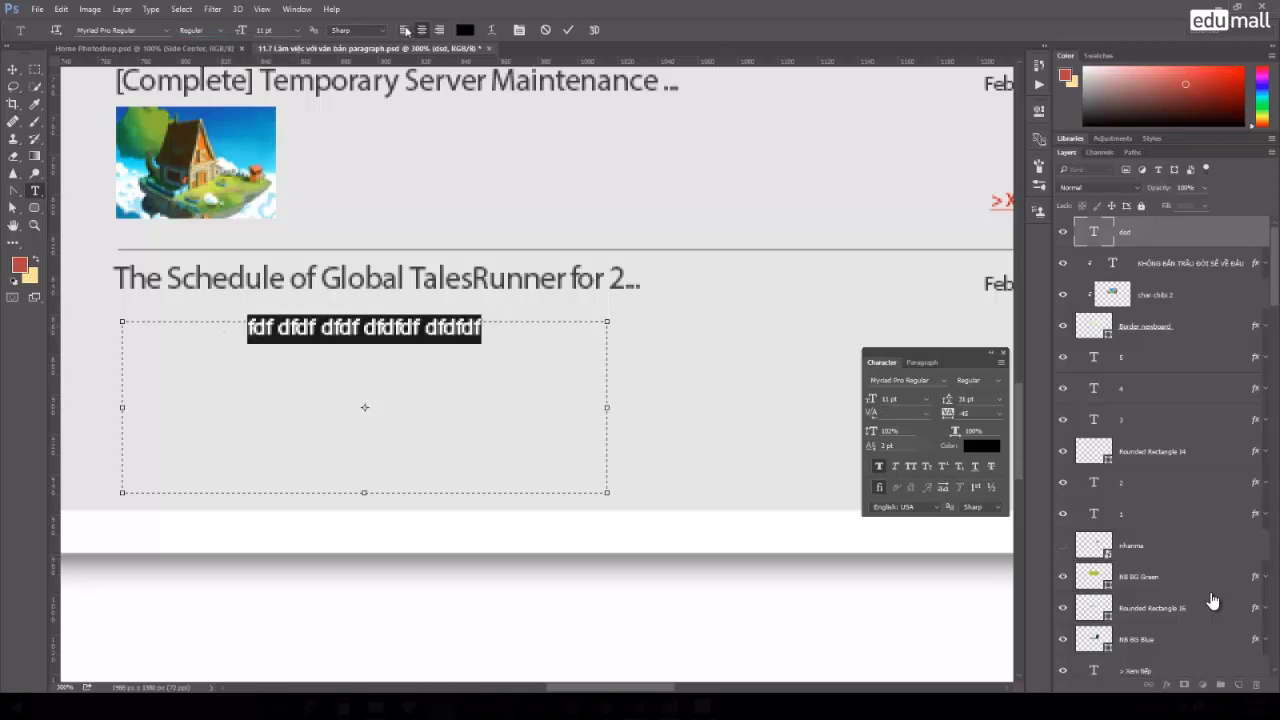
{"action": "left_click", "coordinate": [405, 30]}
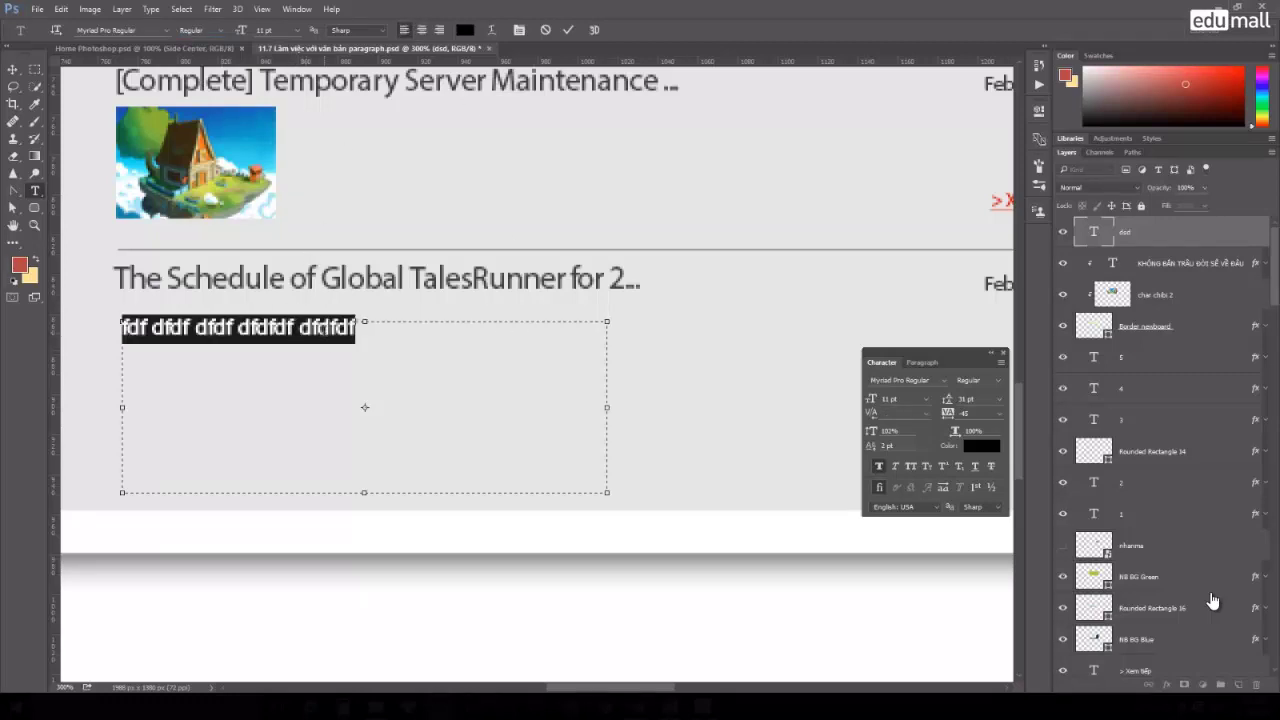
Delete the sample text, type test text 'dsd', then delete it to empty the box.
{"action": "key", "text": "BackSpace"}
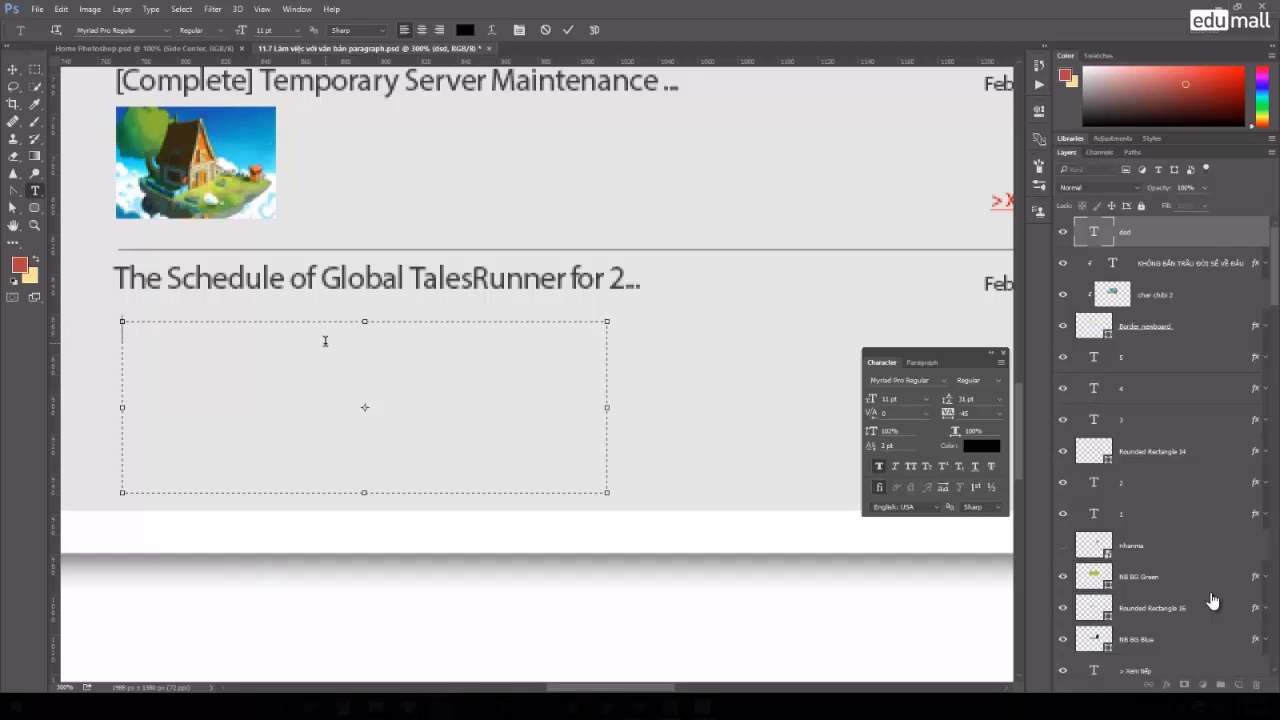
{"action": "type", "text": "dsd"}
{"action": "key", "text": "ctrl+a"}
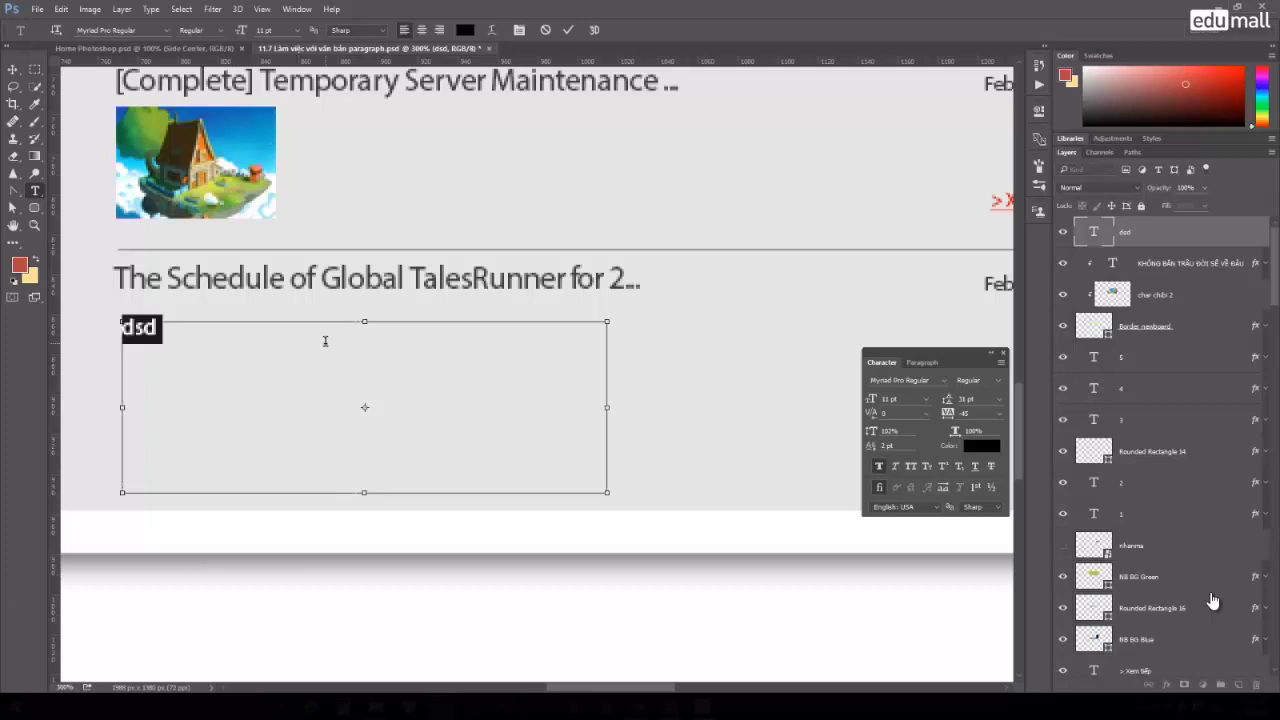
{"action": "key", "text": "BackSpace"}
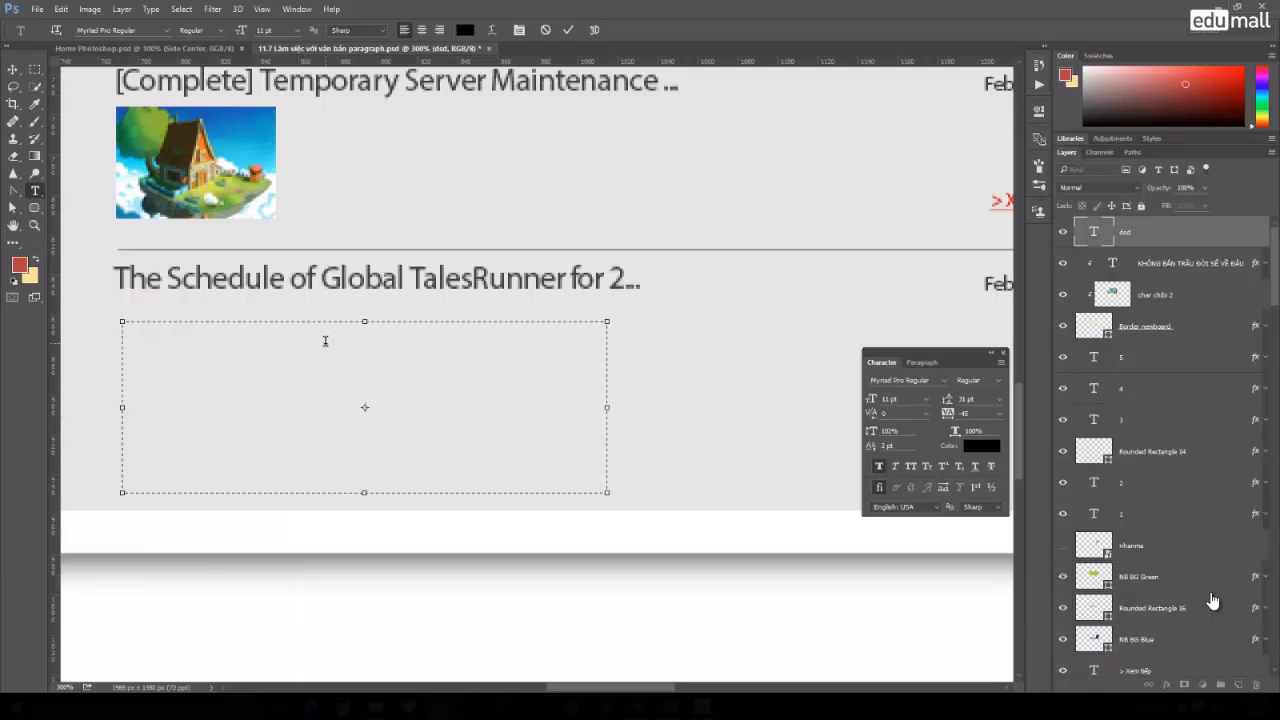
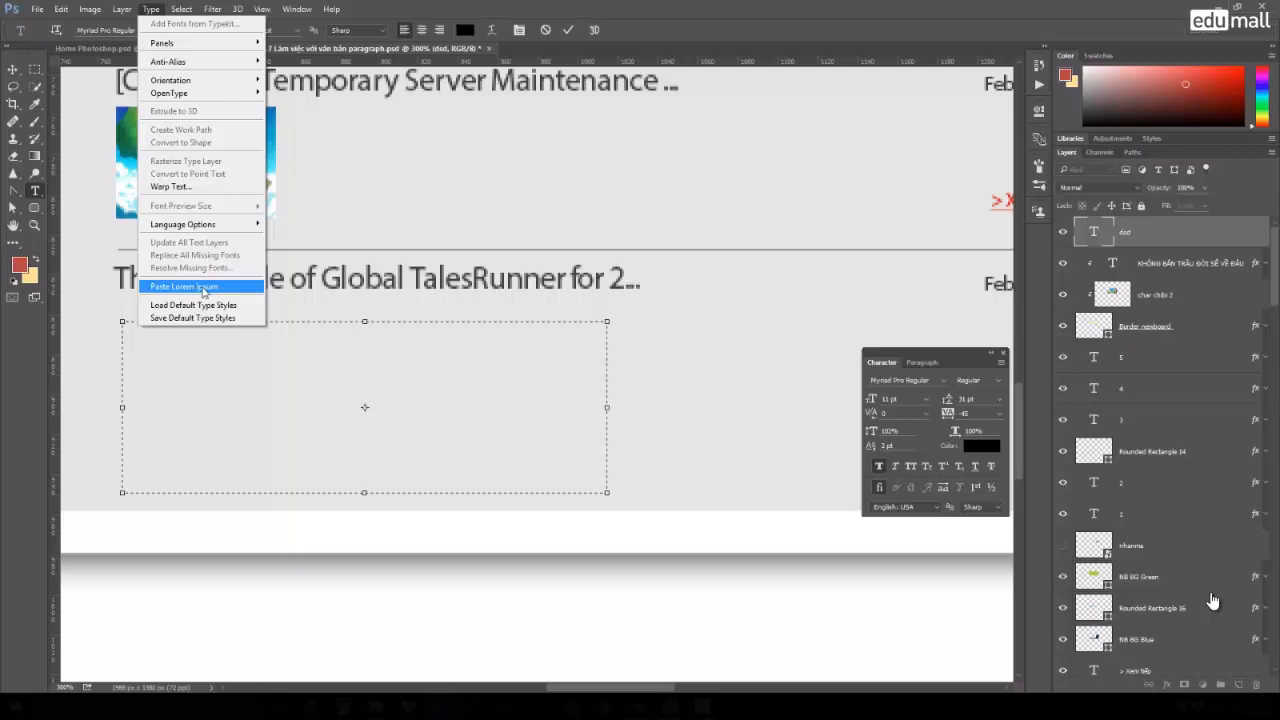
Fill the paragraph box with Lorem ipsum text, select it all, and show the Paragraph settings.
{"action": "left_click", "coordinate": [230, 290]}
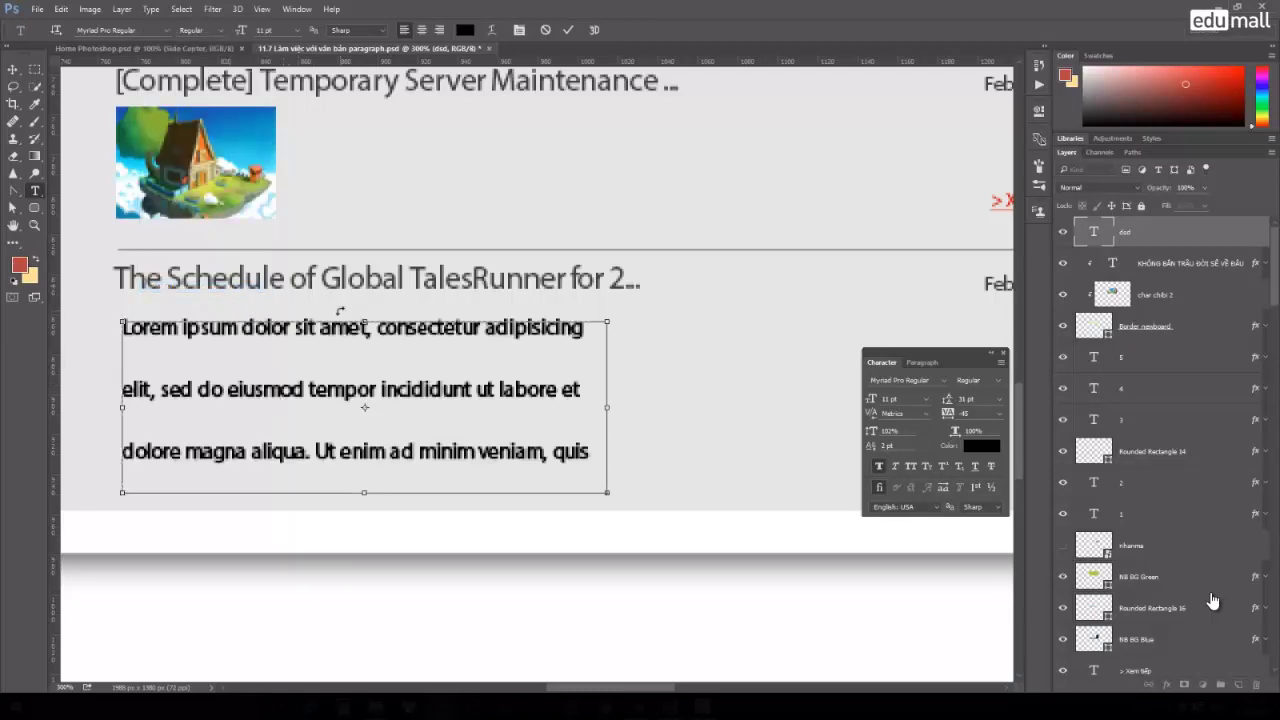
{"action": "key", "text": "ctrl+a"}
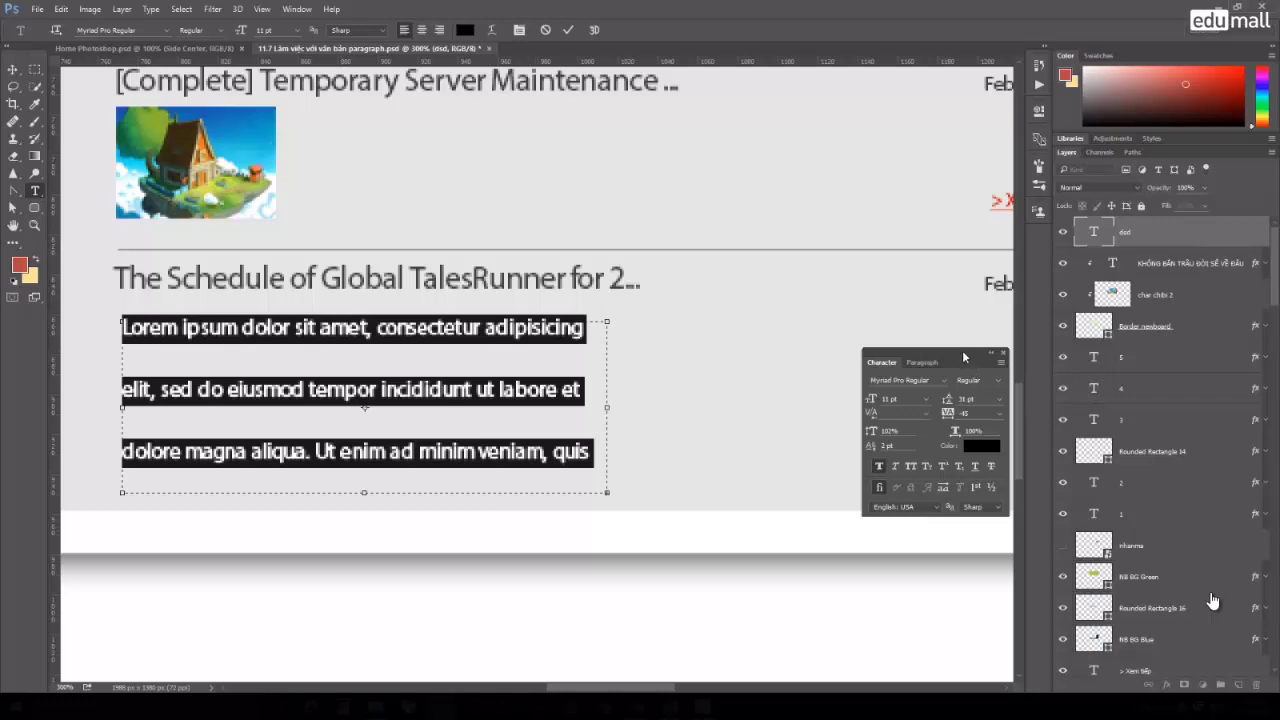
{"action": "left_click_drag", "start_coordinate": [971, 351], "coordinate": [786, 269]}
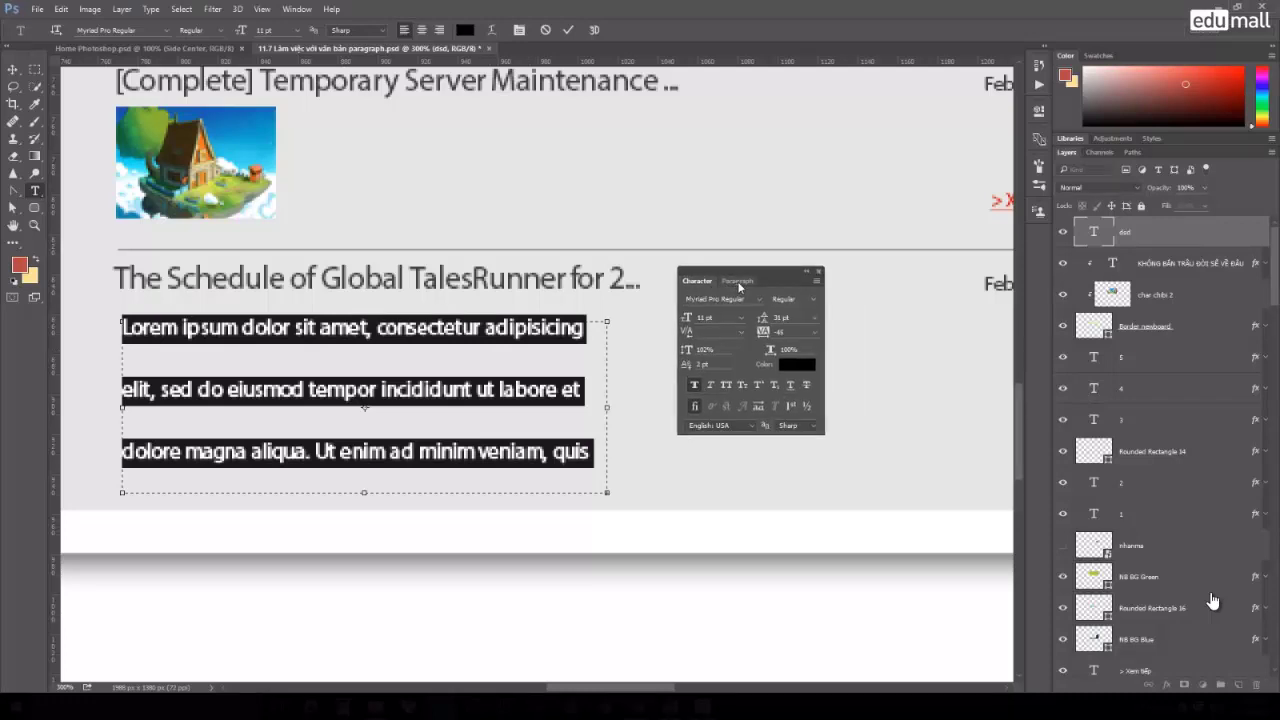
{"action": "left_click", "coordinate": [737, 281]}
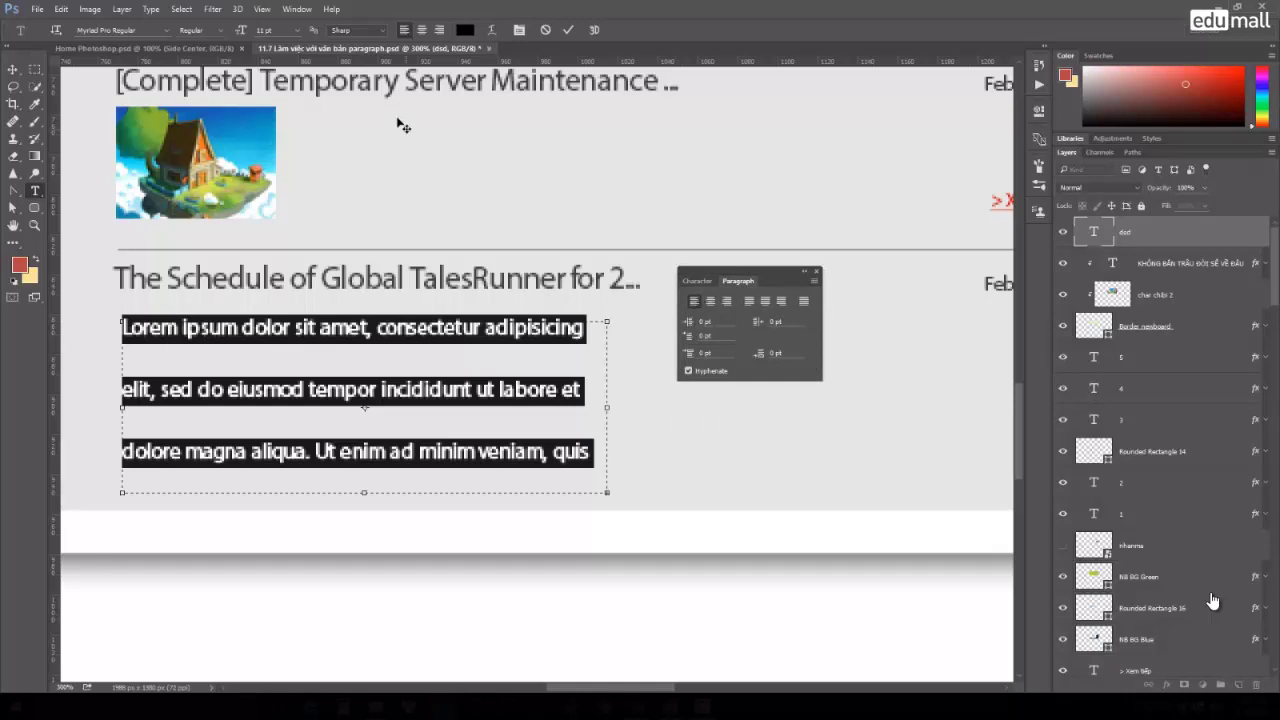
Justify the Lorem ipsum paragraph with its last line centred.
{"action": "left_click", "coordinate": [298, 10]}
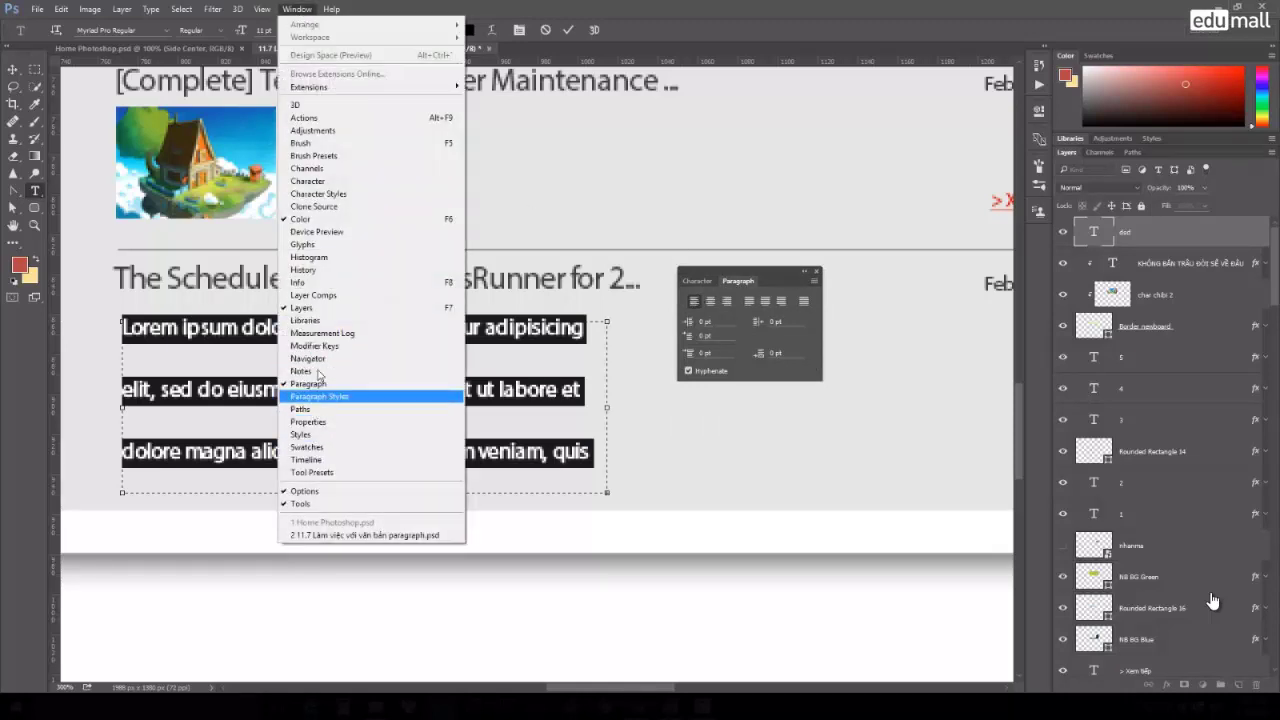
{"action": "left_click", "coordinate": [784, 279]}
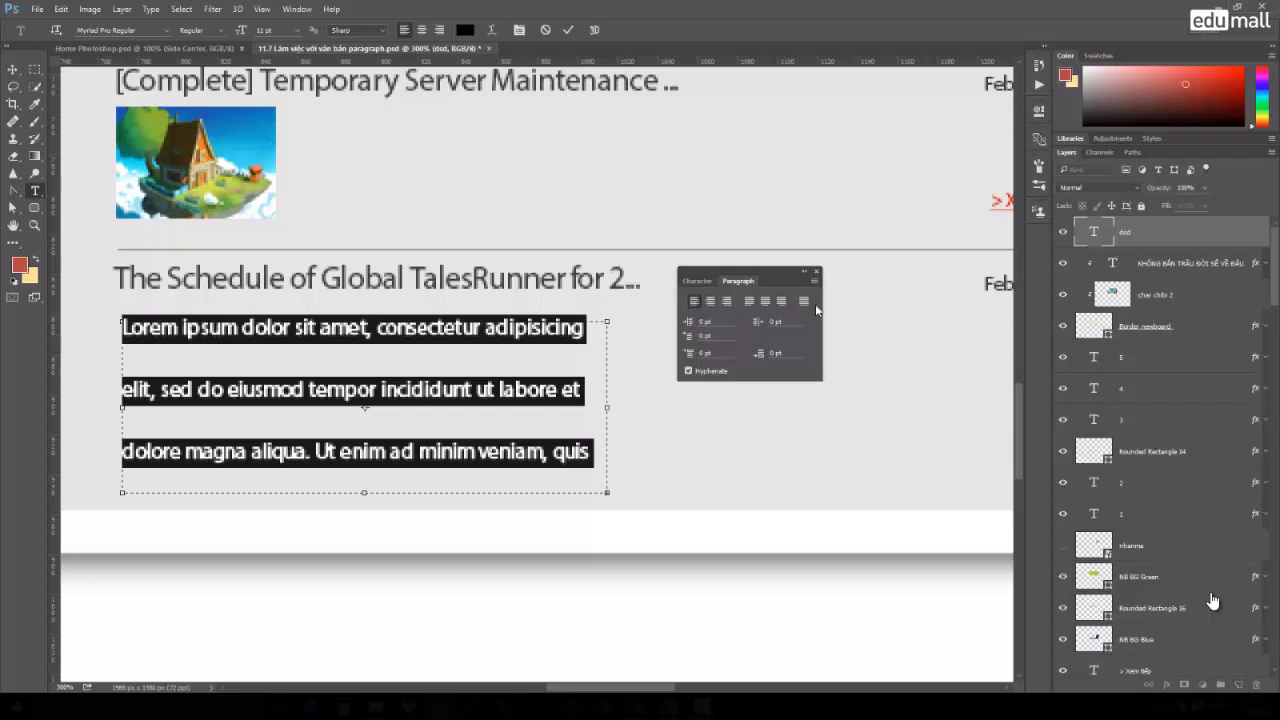
{"action": "left_click", "coordinate": [710, 301]}
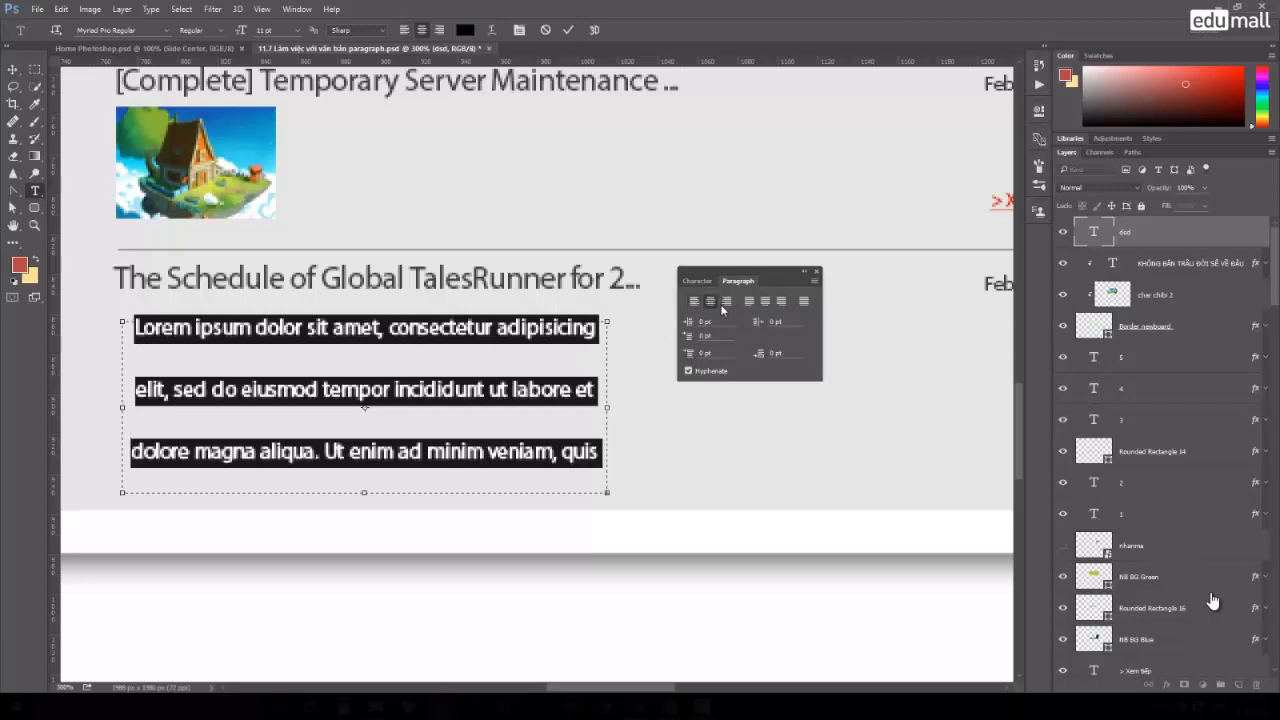
{"action": "left_click", "coordinate": [749, 302]}
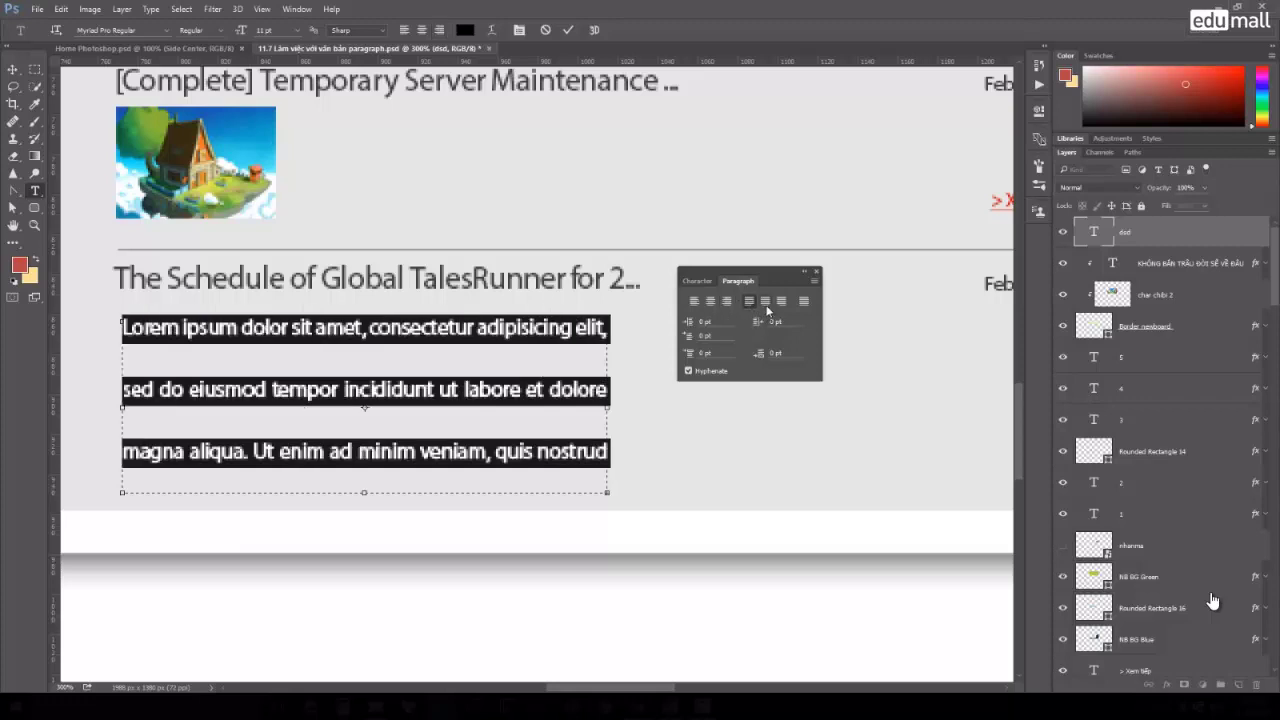
{"action": "left_click", "coordinate": [766, 304]}
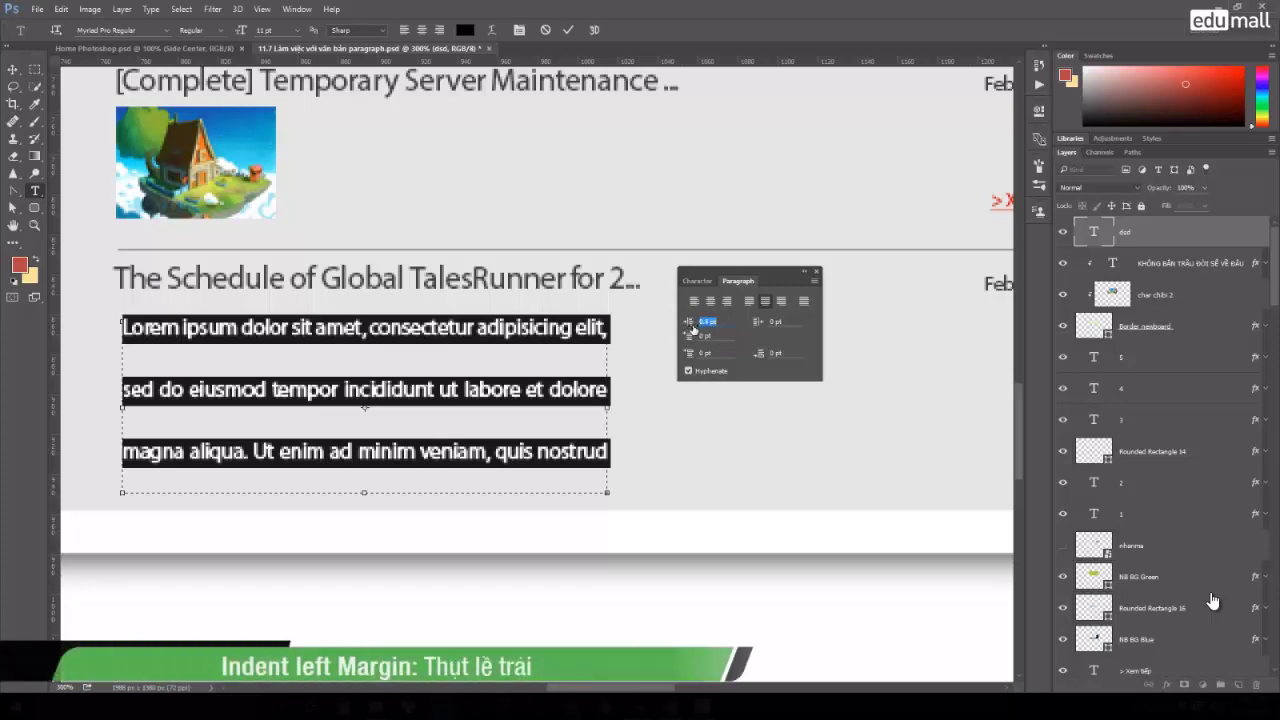
Set paragraph indents to 0.25 pt left, 3.05 pt right and about 1.5 pt first line.
{"action": "left_click_drag", "start_coordinate": [686, 325], "coordinate": [787, 325]}
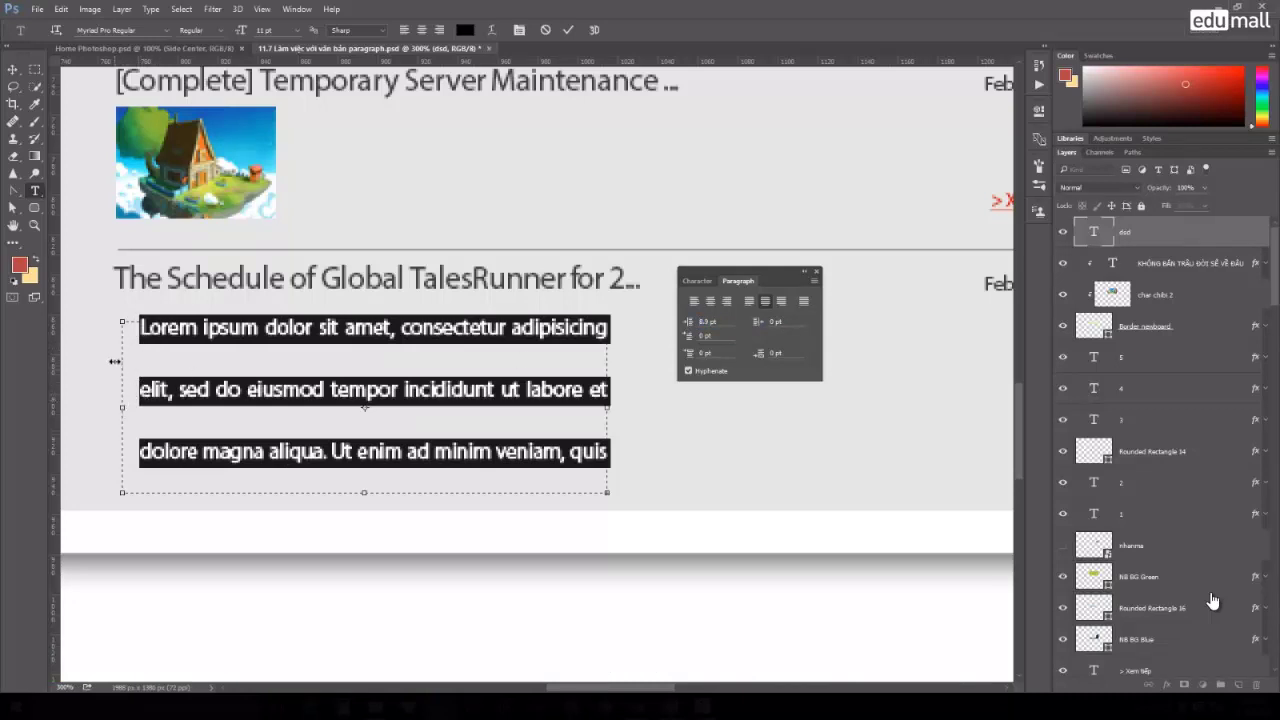
{"action": "left_click_drag", "start_coordinate": [688, 322], "coordinate": [759, 323]}
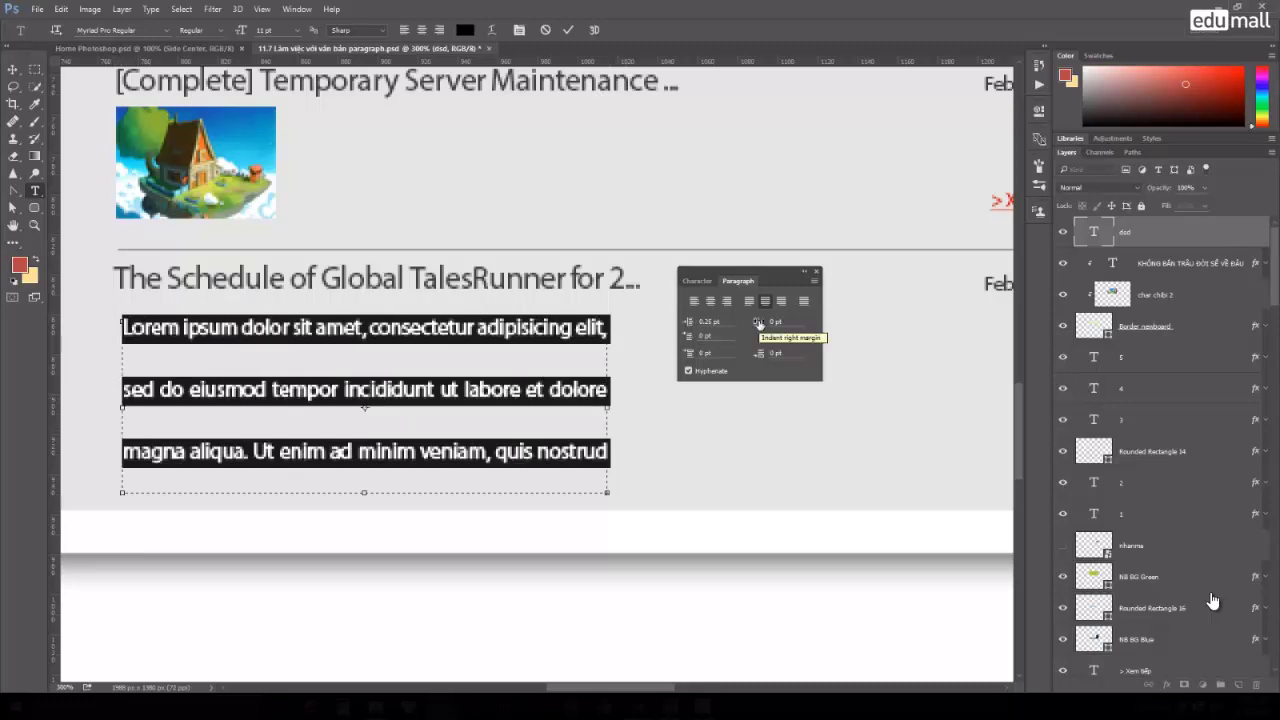
{"action": "left_click_drag", "start_coordinate": [759, 323], "coordinate": [881, 325]}
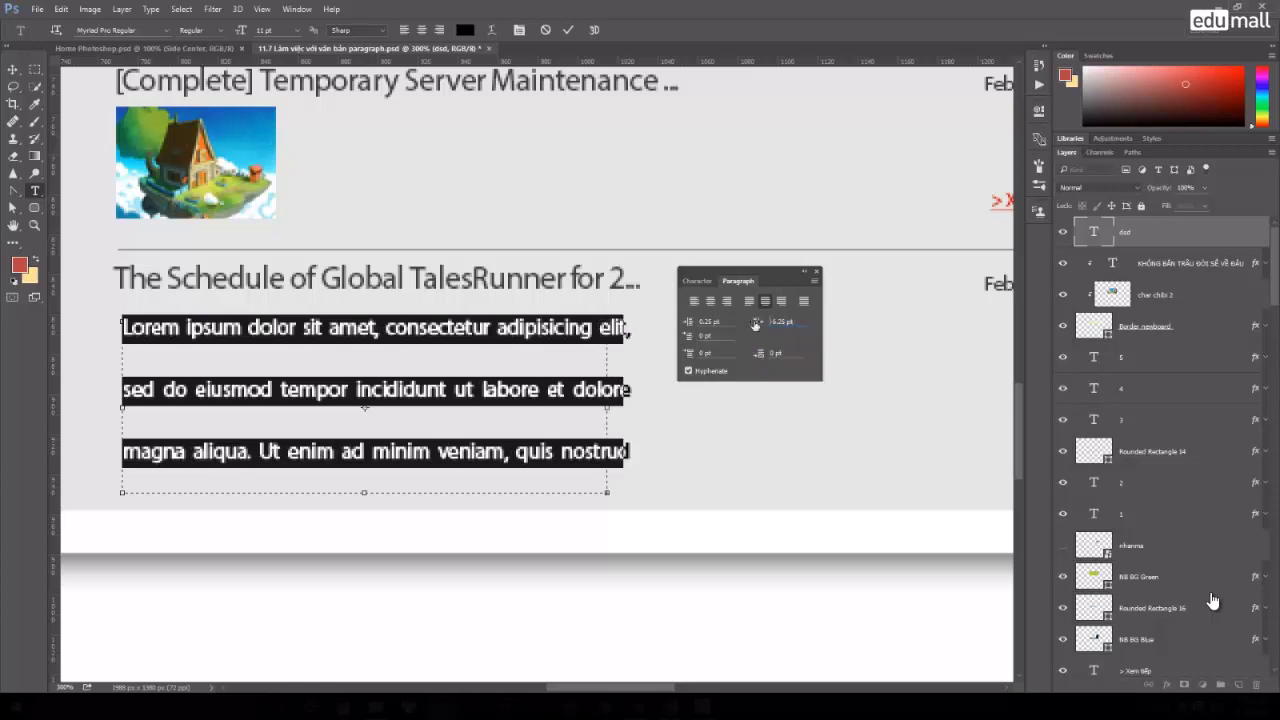
{"action": "left_click_drag", "start_coordinate": [881, 325], "coordinate": [800, 330]}
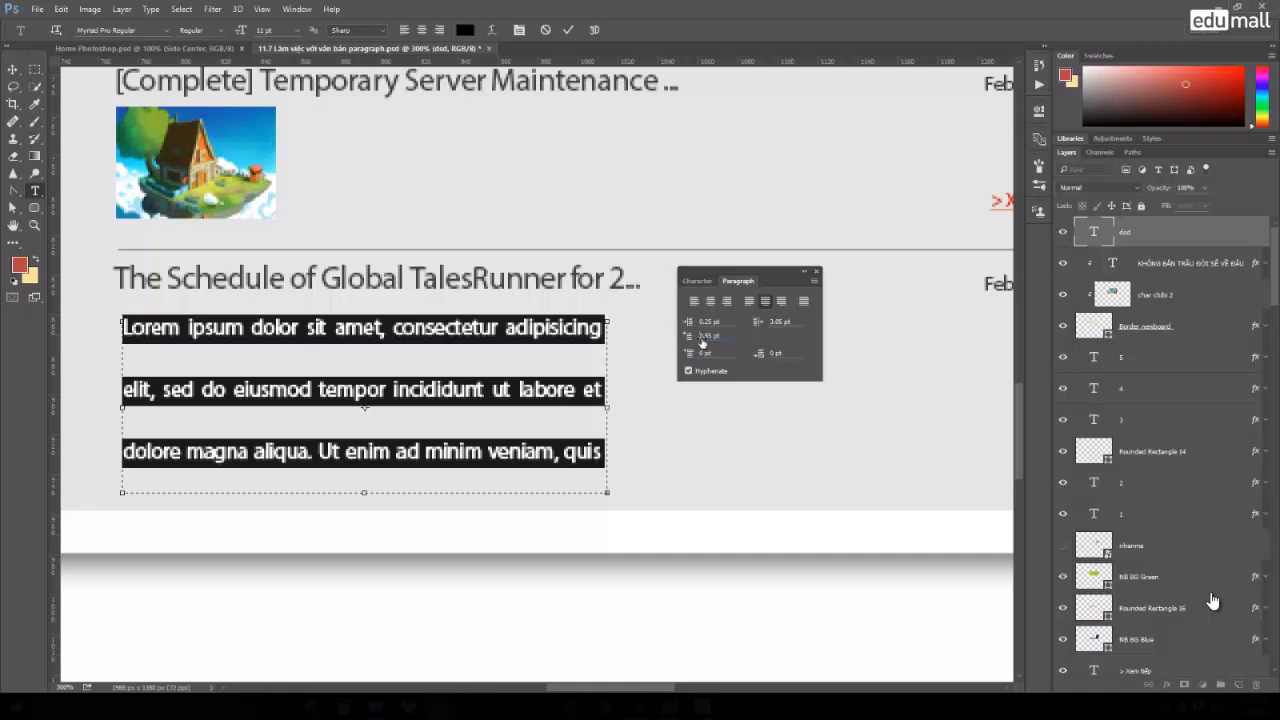
{"action": "mouse_move", "coordinate": [688, 341]}
{"action": "left_mouse_down"}
{"action": "mouse_move", "coordinate": [855, 343]}
{"action": "mouse_move", "coordinate": [707, 341]}
{"action": "left_mouse_up"}
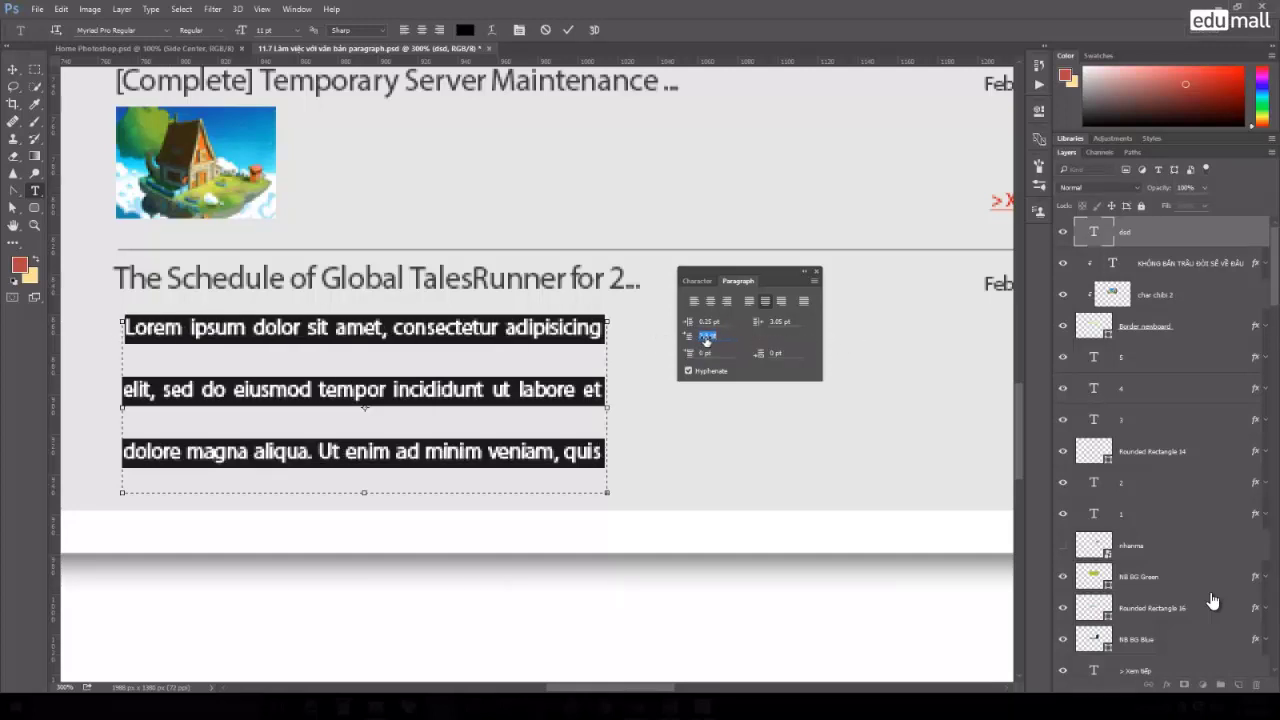
{"action": "left_click_drag", "start_coordinate": [706, 341], "coordinate": [704, 342]}
Commit the text, then extend the text box downward to reveal more lines.
{"action": "key", "text": "ctrl+Return"}
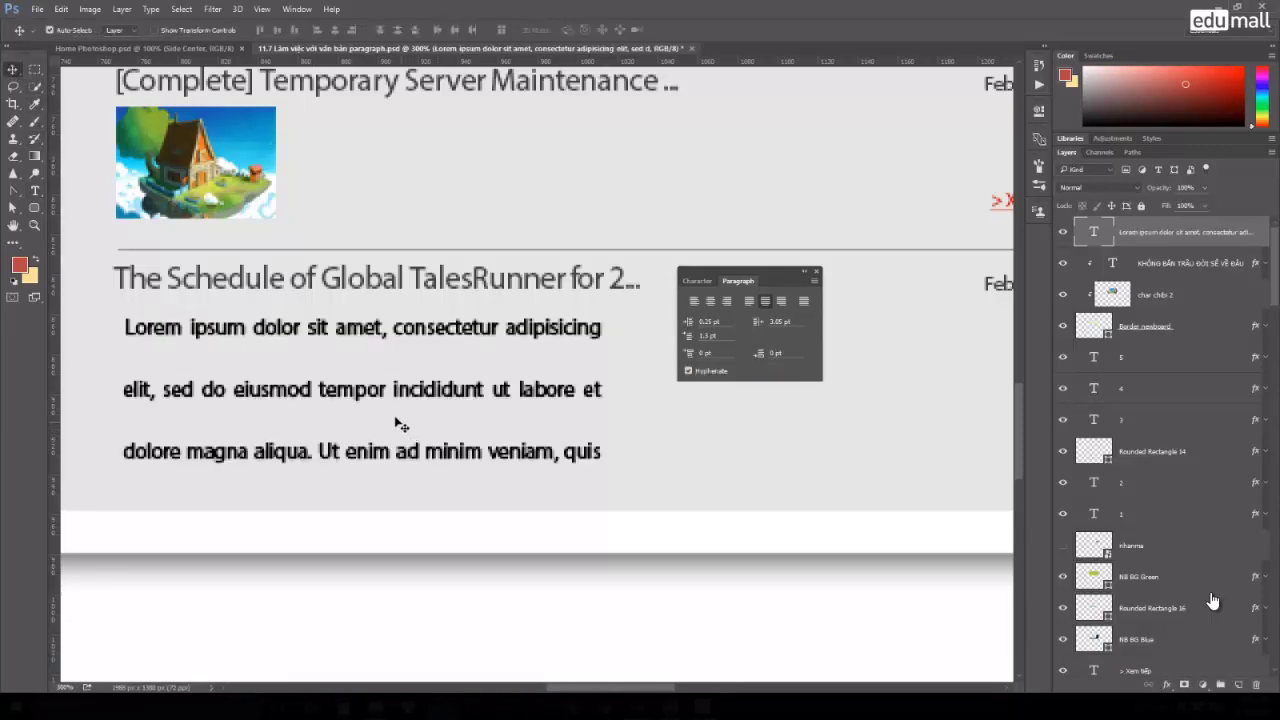
{"action": "left_click", "coordinate": [386, 389]}
{"action": "left_click_drag", "start_coordinate": [364, 490], "coordinate": [364, 657]}
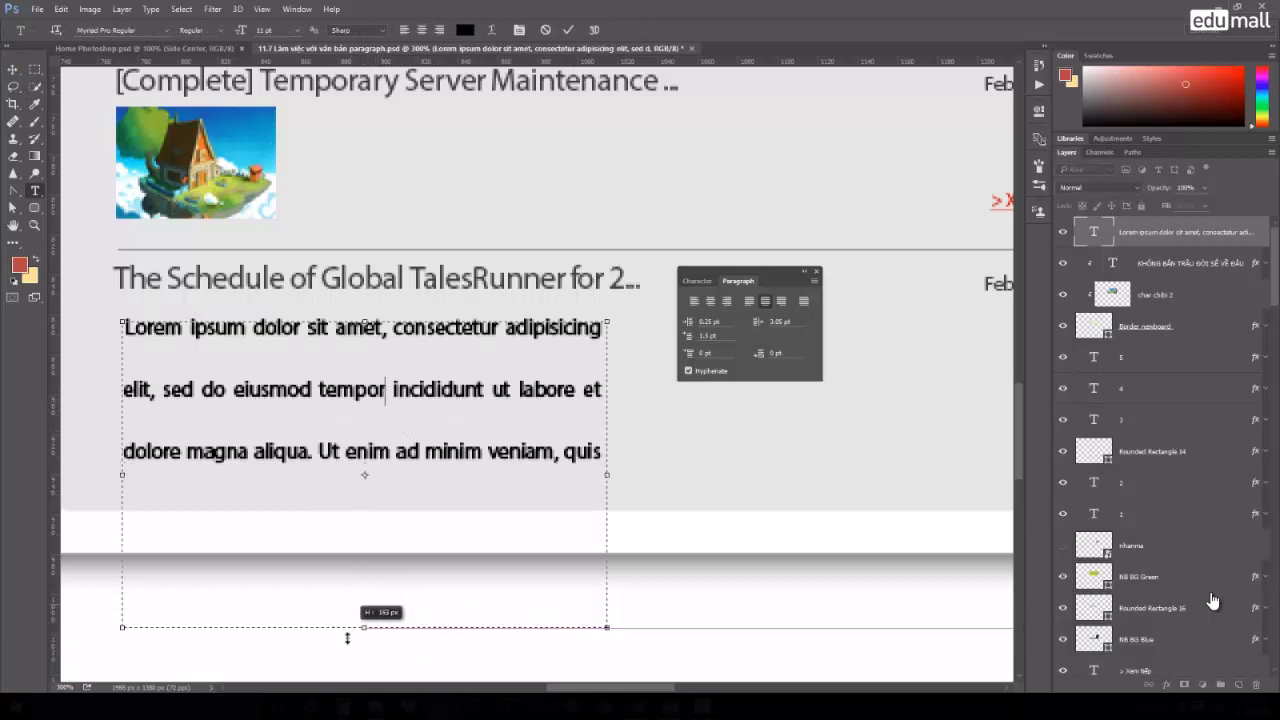
{"action": "scroll", "coordinate": [400, 580], "scroll_direction": "down", "scroll_amount": 2}
{"action": "scroll", "coordinate": [370, 540], "scroll_direction": "down", "scroll_amount": 2}
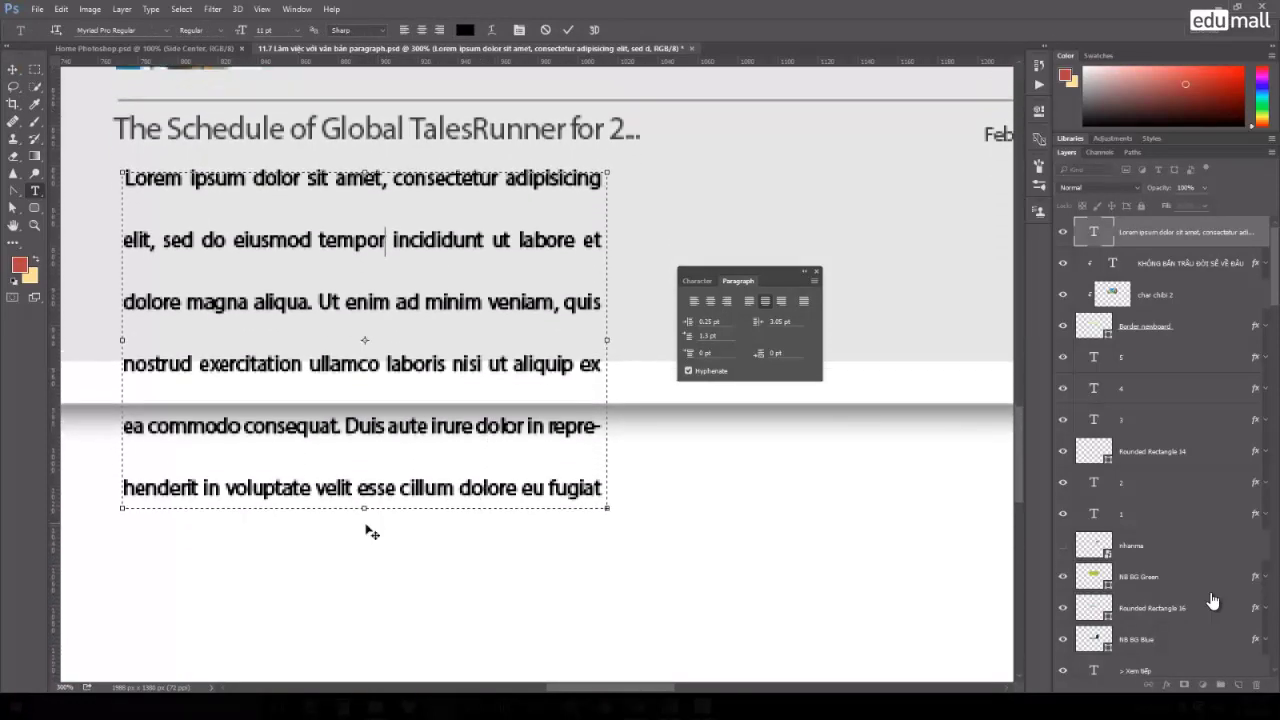
{"action": "left_click_drag", "start_coordinate": [364, 510], "coordinate": [364, 565]}
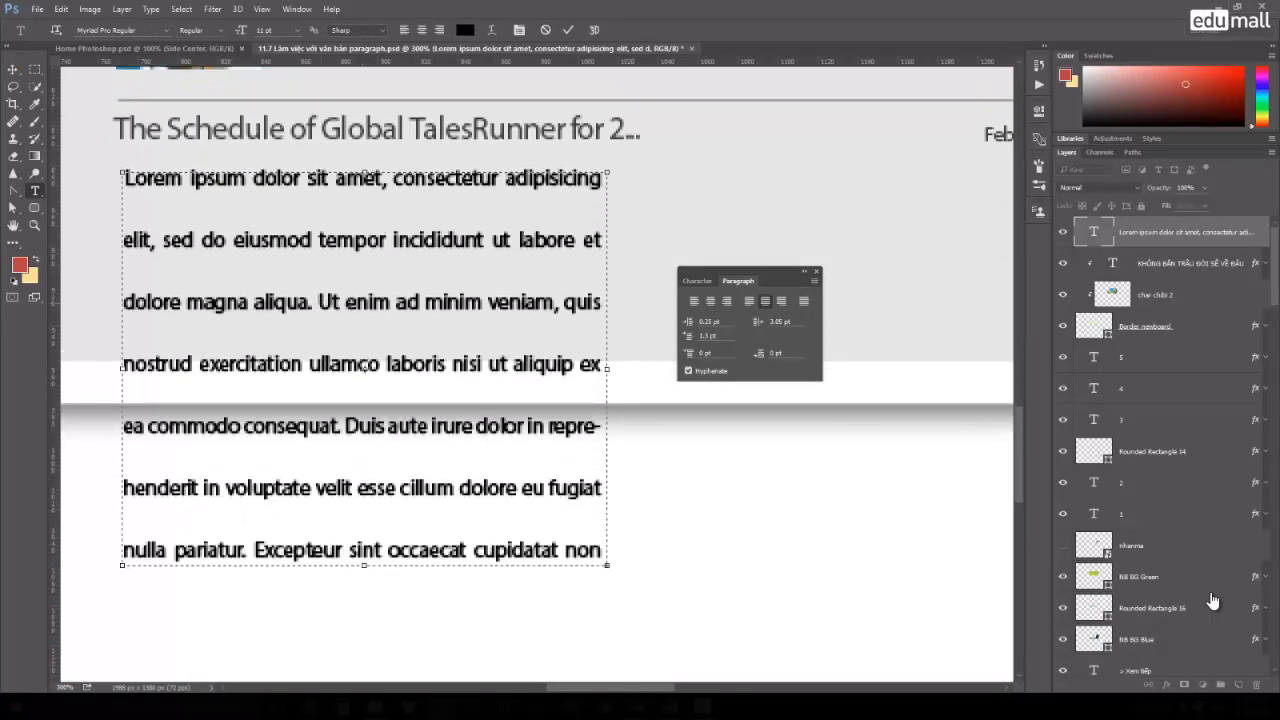
Break the text after 'aliqua.' into two justified paragraphs without a blank line.
{"action": "key", "text": "Return"}
{"action": "key", "text": "Return"}
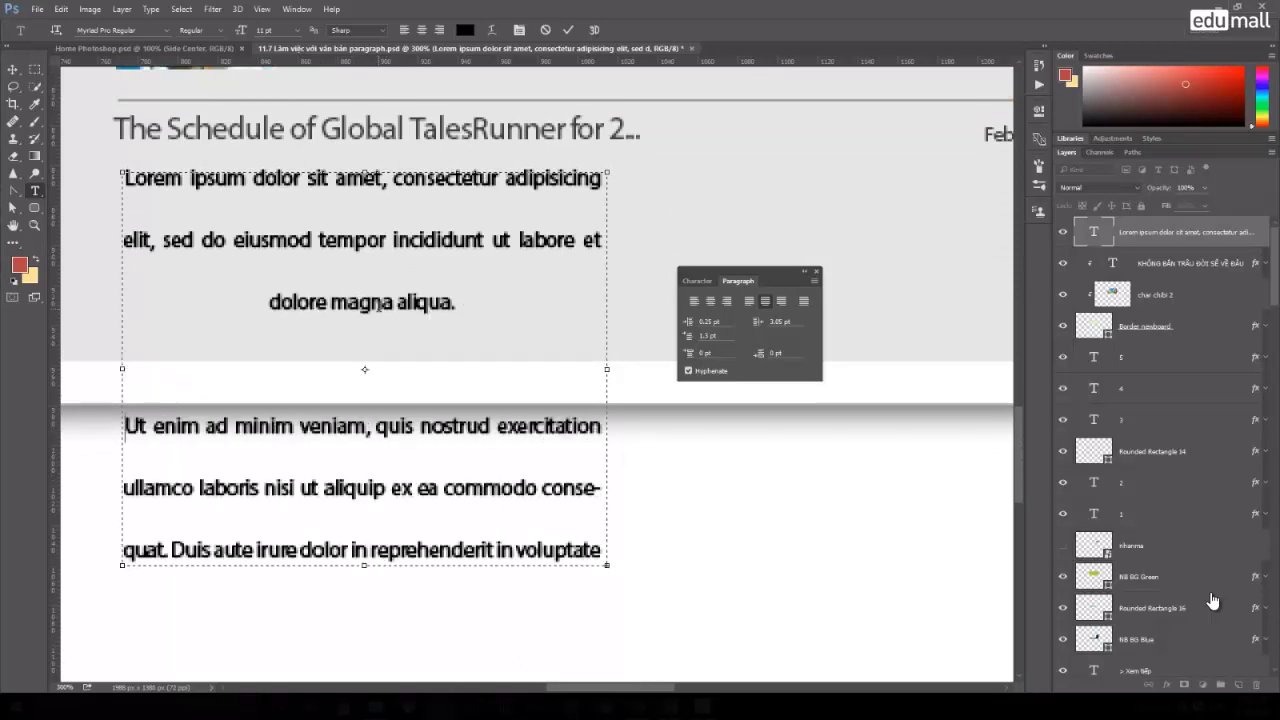
{"action": "key", "text": "ctrl+a"}
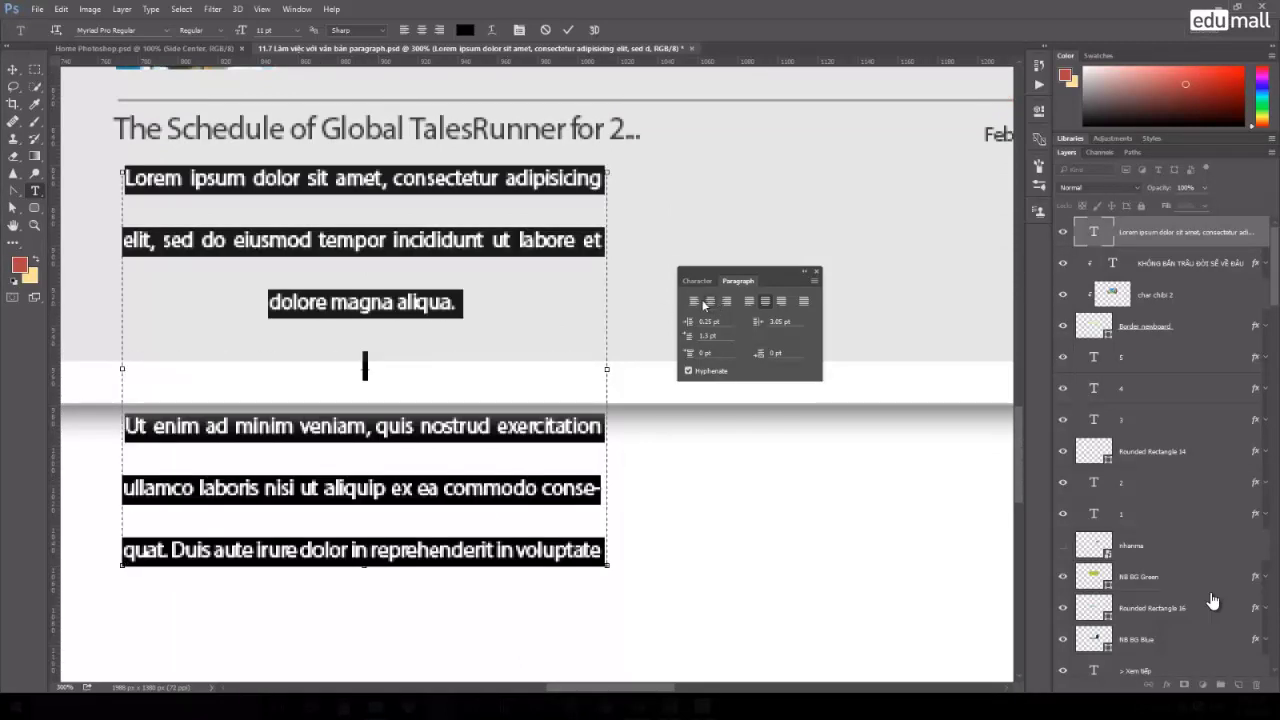
{"action": "left_click", "coordinate": [749, 300]}
{"action": "left_click", "coordinate": [308, 352]}
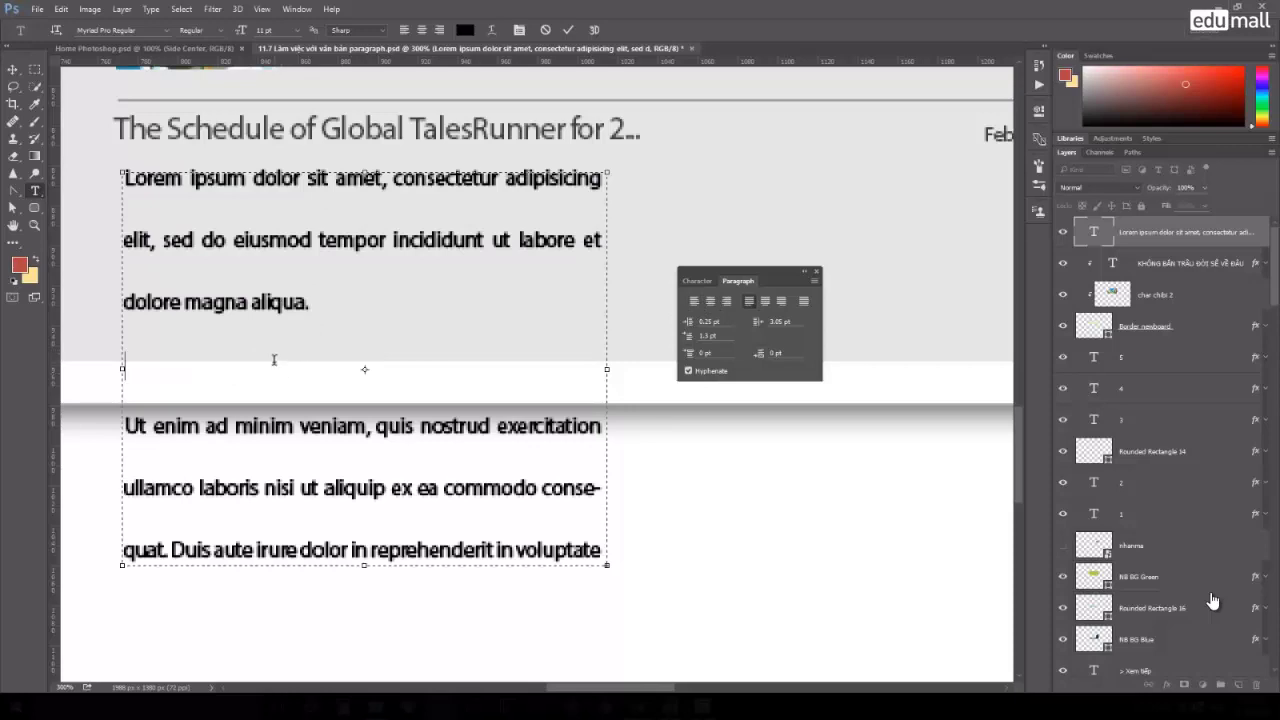
{"action": "key", "text": "BackSpace"}
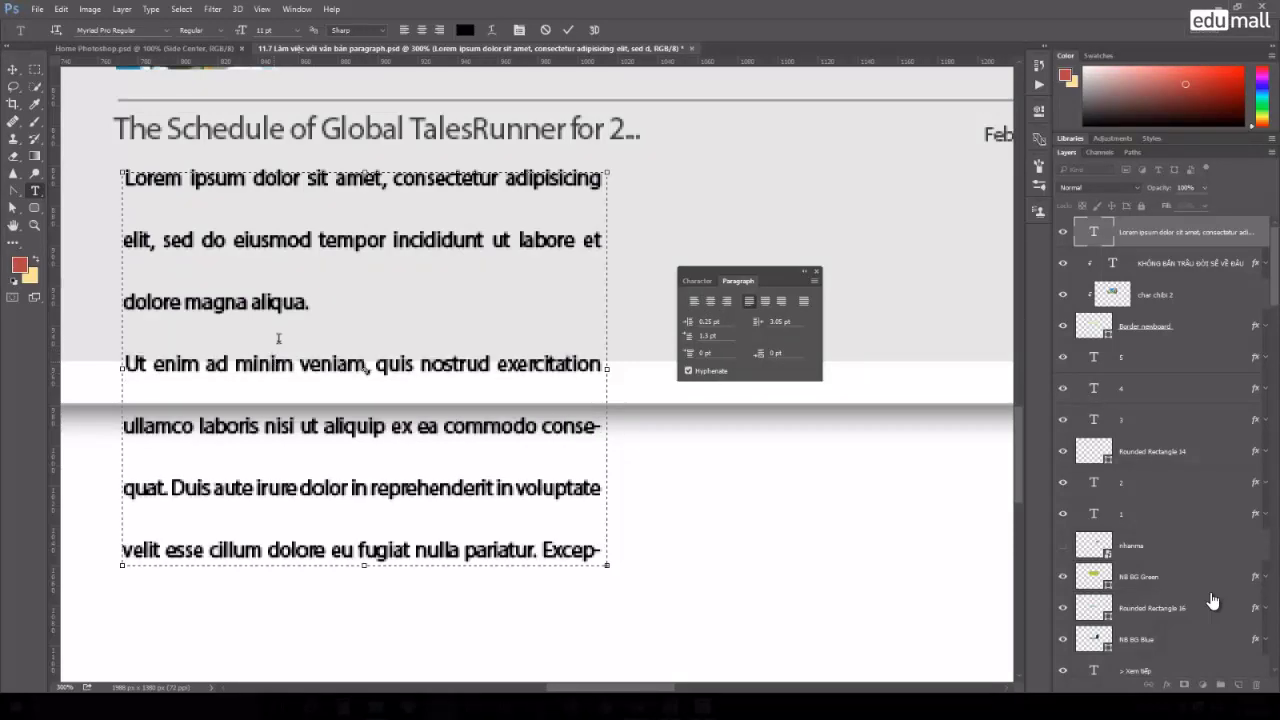
Set 6.15 pt space before the paragraphs.
{"action": "key", "text": "ctrl+a"}
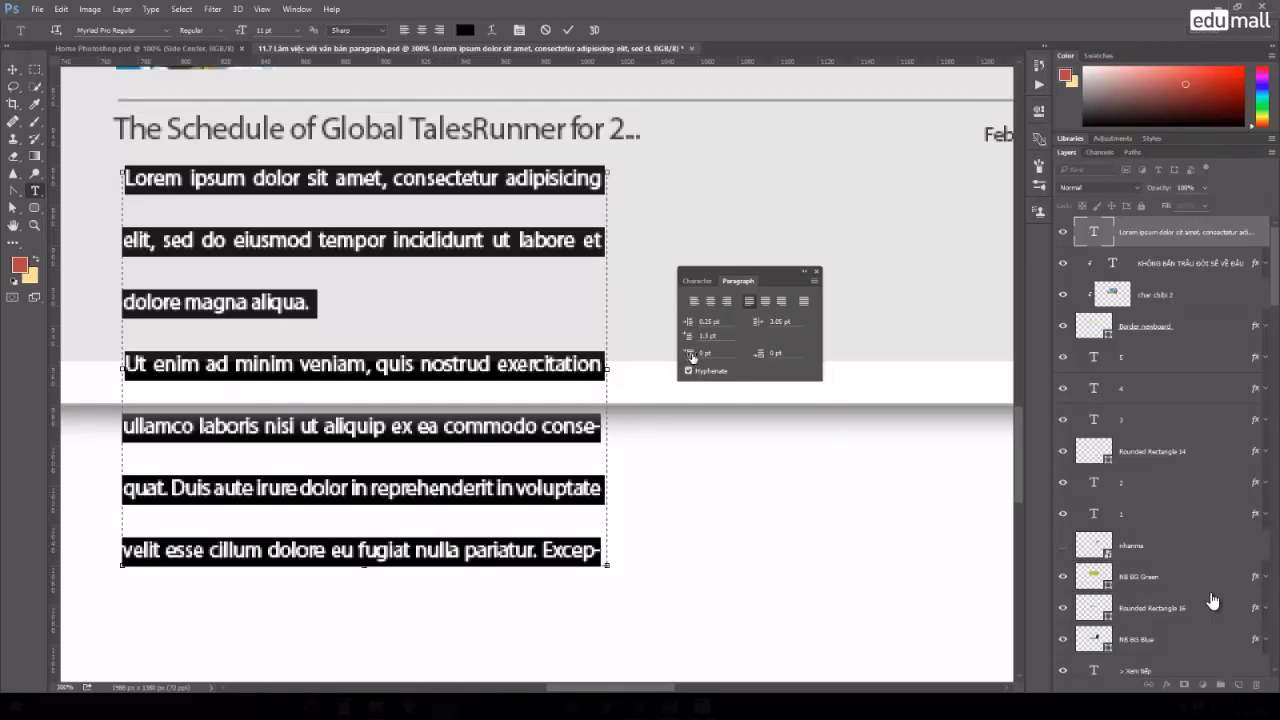
{"action": "left_click_drag", "start_coordinate": [689, 357], "coordinate": [880, 367]}
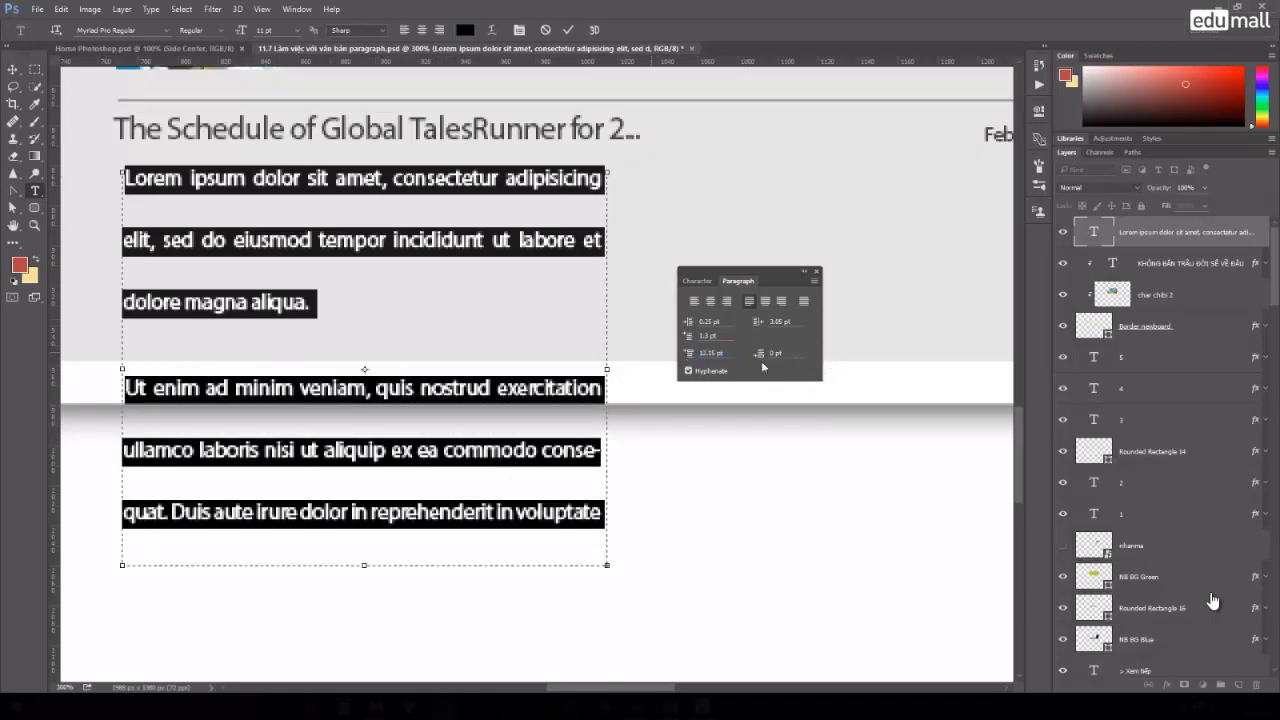
{"action": "left_click_drag", "start_coordinate": [689, 356], "coordinate": [610, 358]}
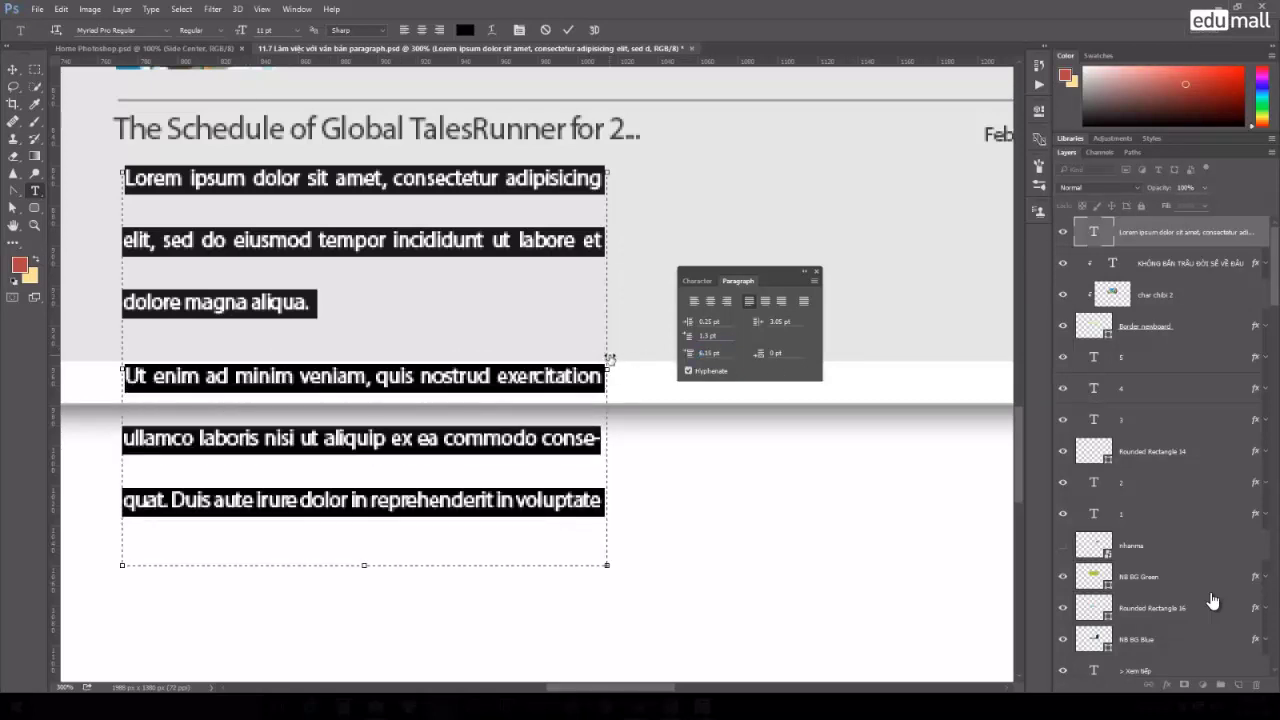
Undo the stray '0' and set the paragraph leading to 12.01 pt.
{"action": "type", "text": "0"}
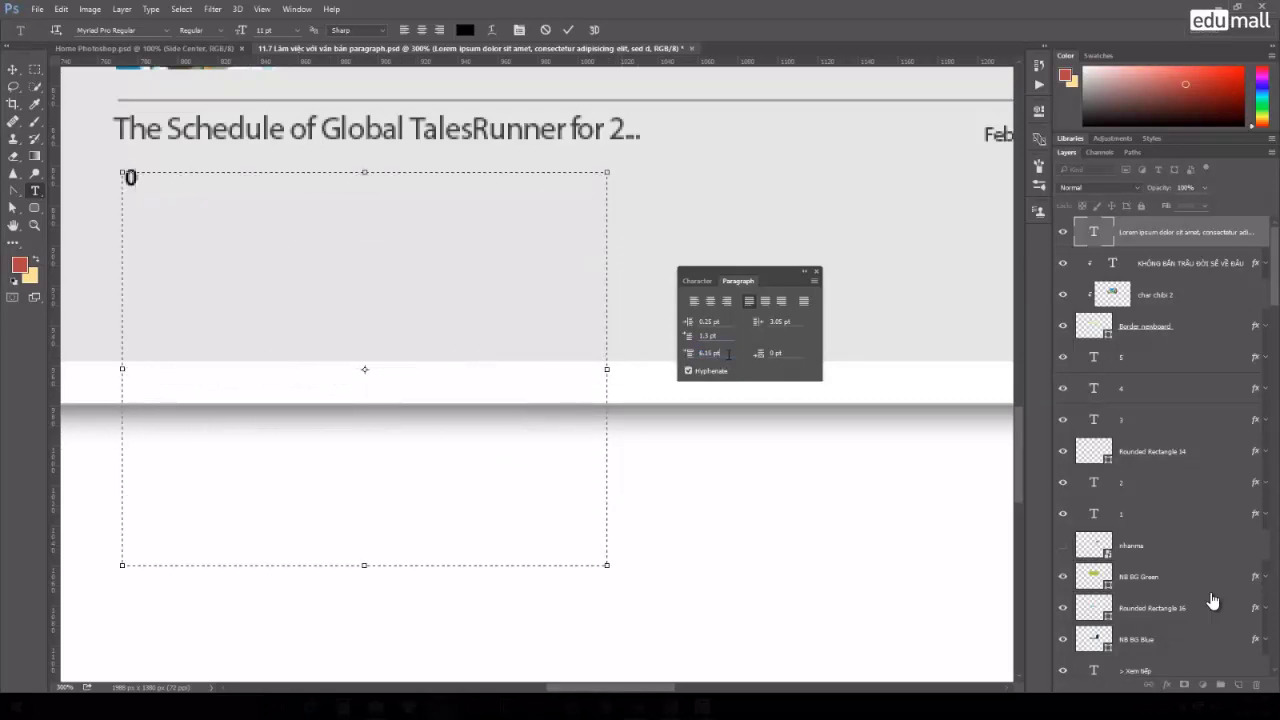
{"action": "key", "text": "ctrl+z"}
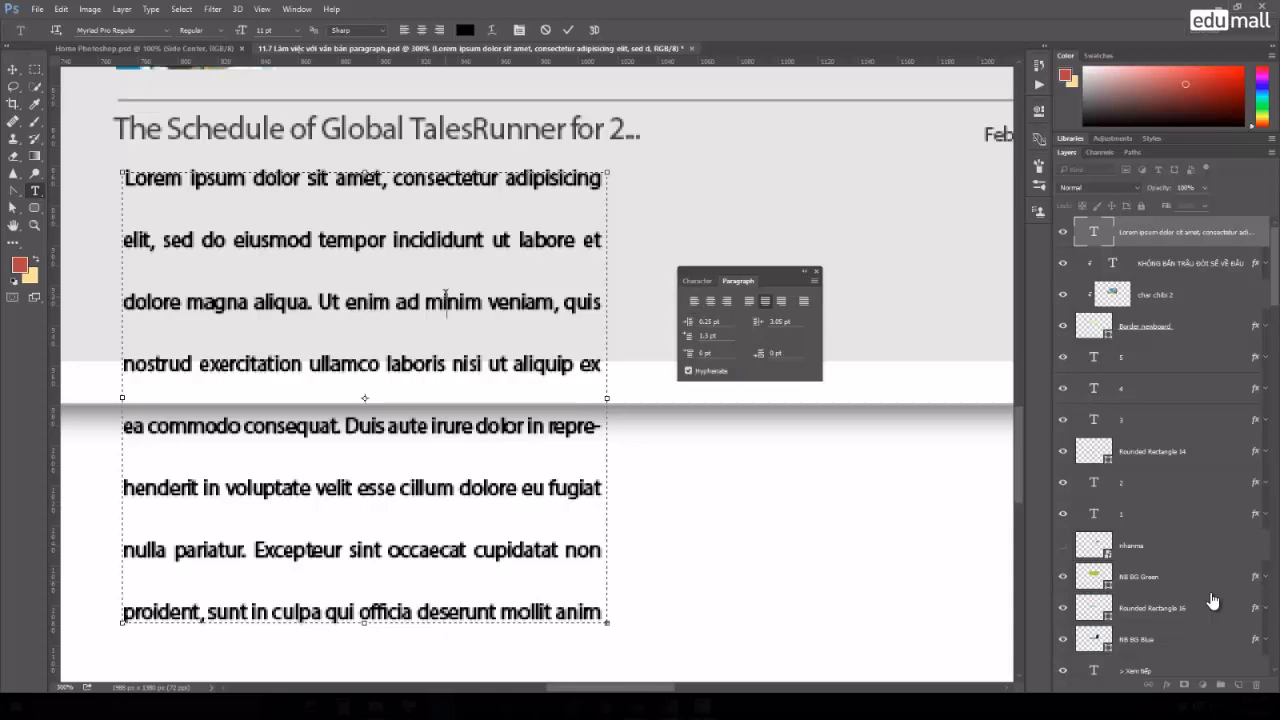
{"action": "key", "text": "ctrl+a"}
{"action": "left_click", "coordinate": [697, 281]}
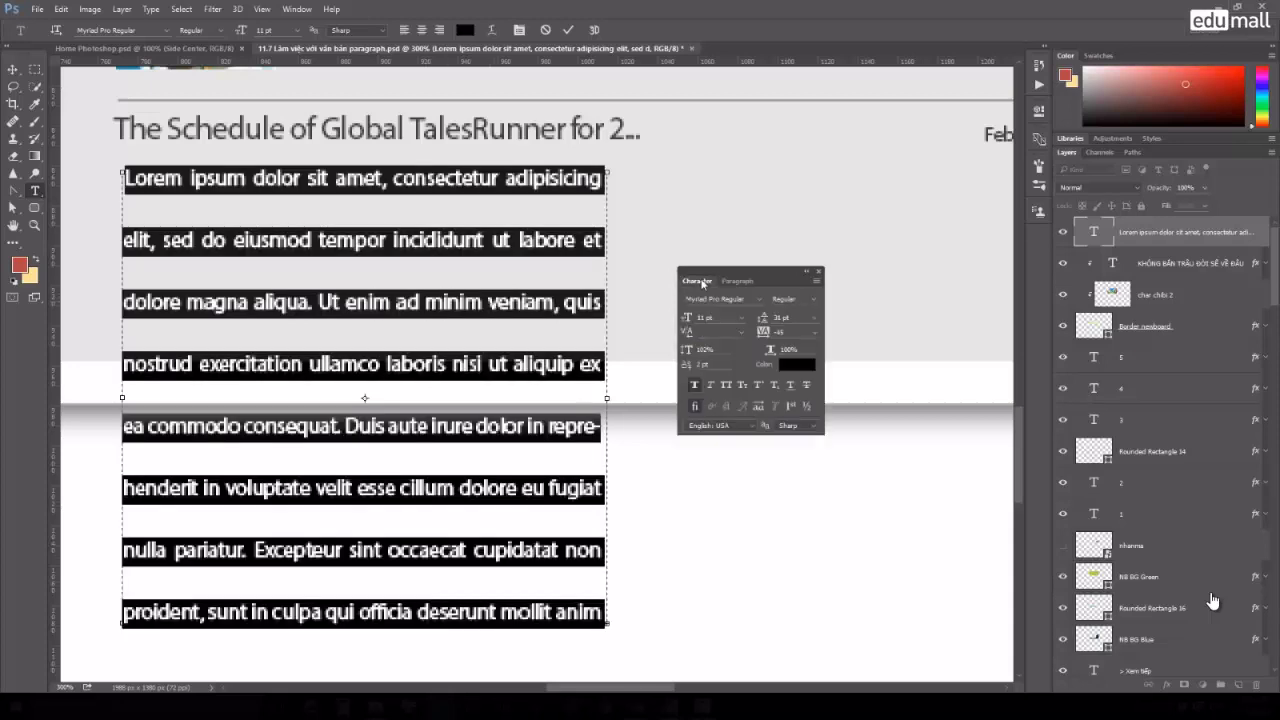
{"action": "left_click", "coordinate": [817, 321]}
{"action": "left_click", "coordinate": [800, 332]}
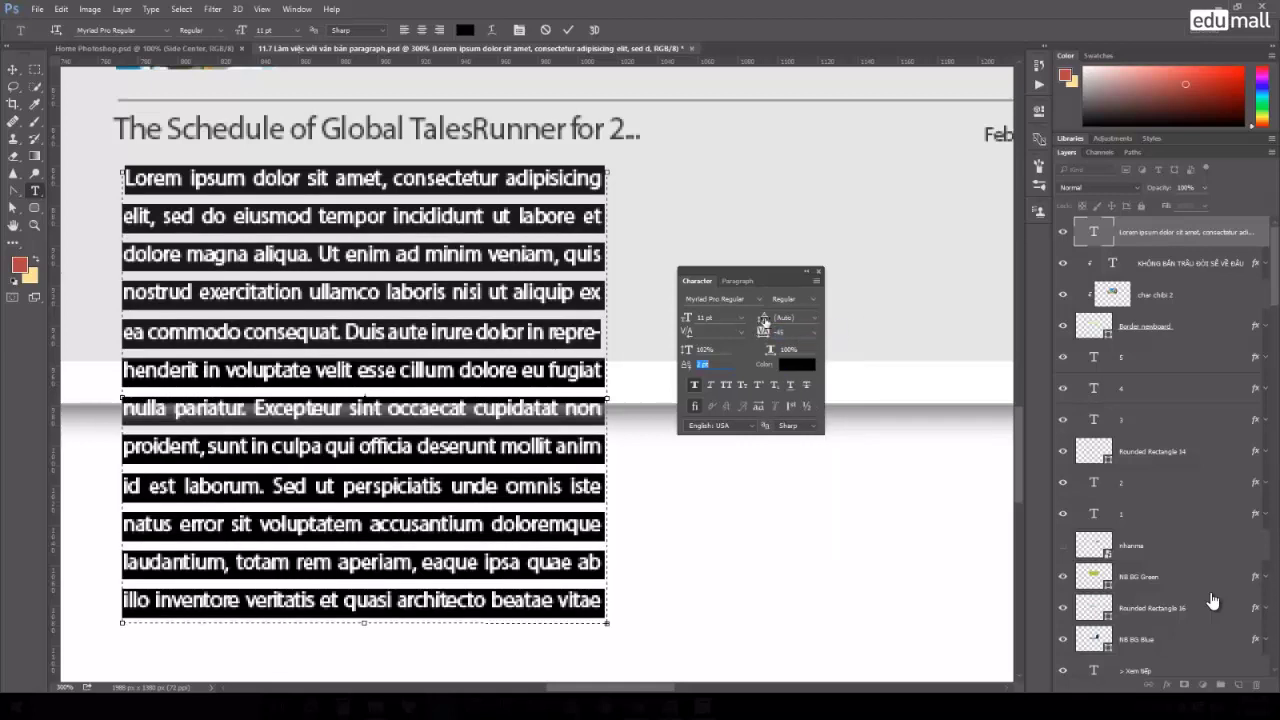
{"action": "left_click_drag", "start_coordinate": [766, 322], "coordinate": [766, 320]}
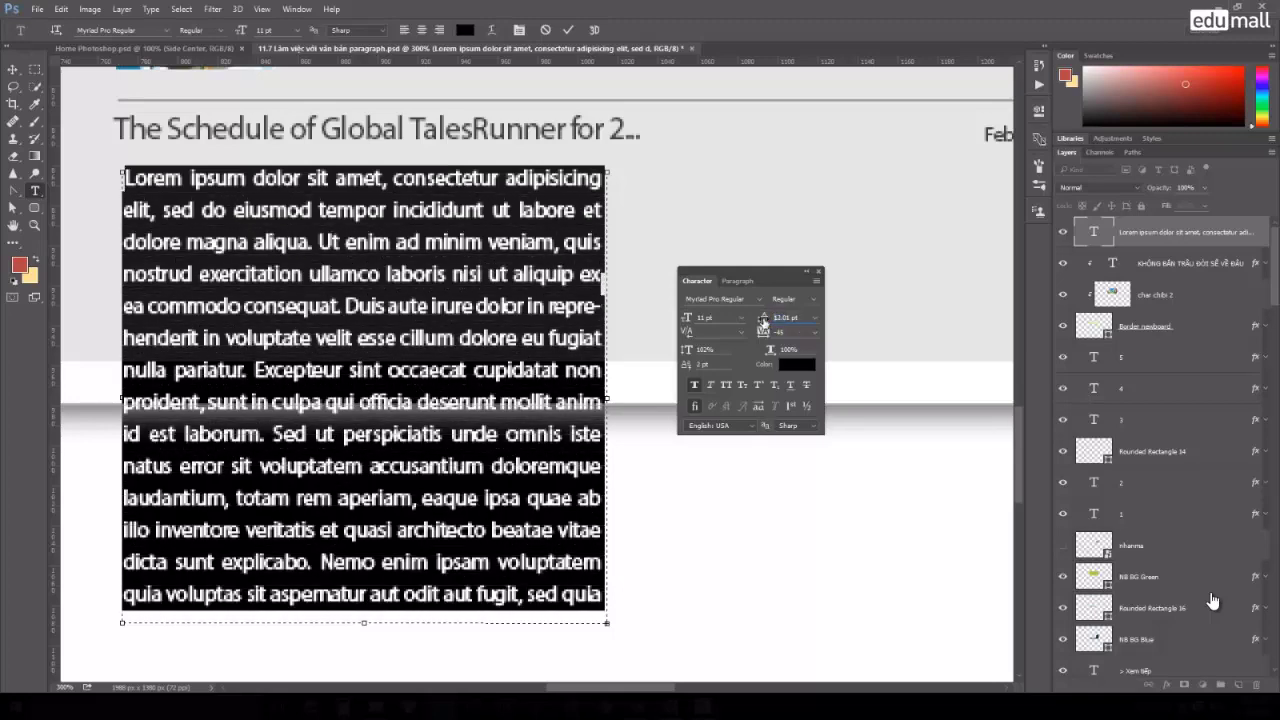
{"action": "left_click_drag", "start_coordinate": [766, 320], "coordinate": [758, 322]}
Start a new paragraph after 'ea commodo consequat.'.
{"action": "left_click", "coordinate": [582, 346]}
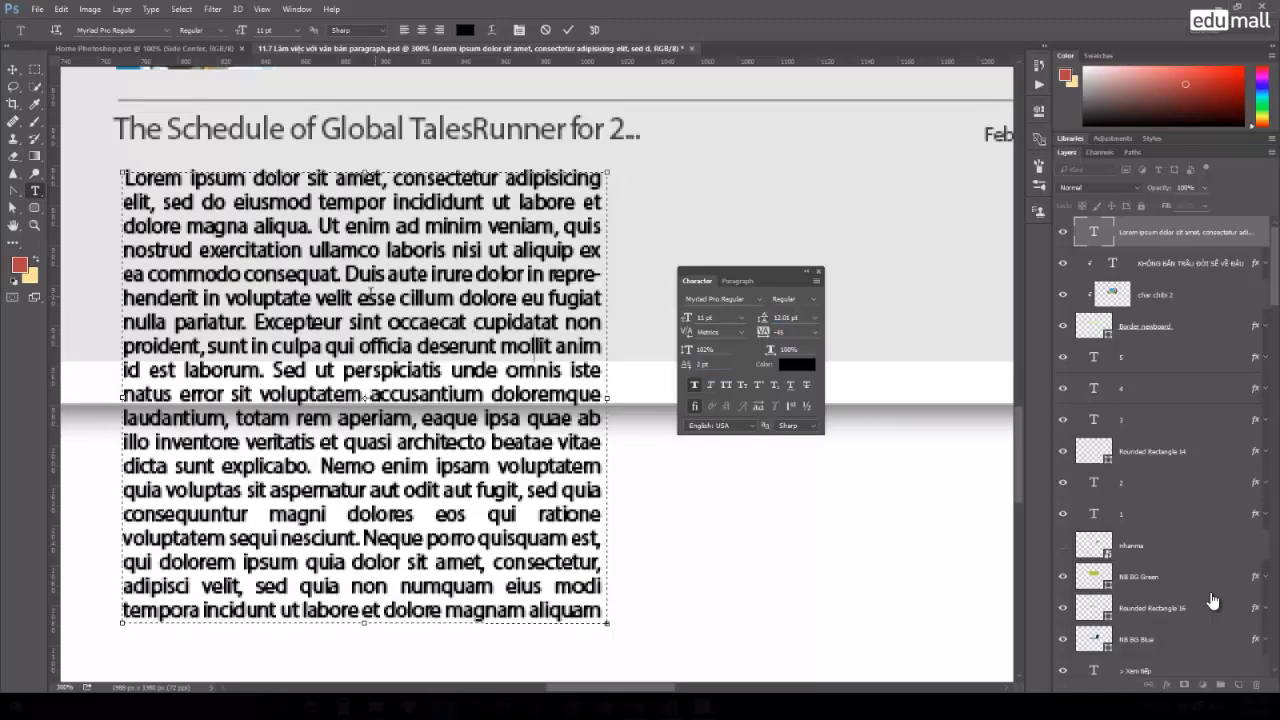
{"action": "left_click", "coordinate": [344, 274]}
{"action": "key", "text": "Return"}
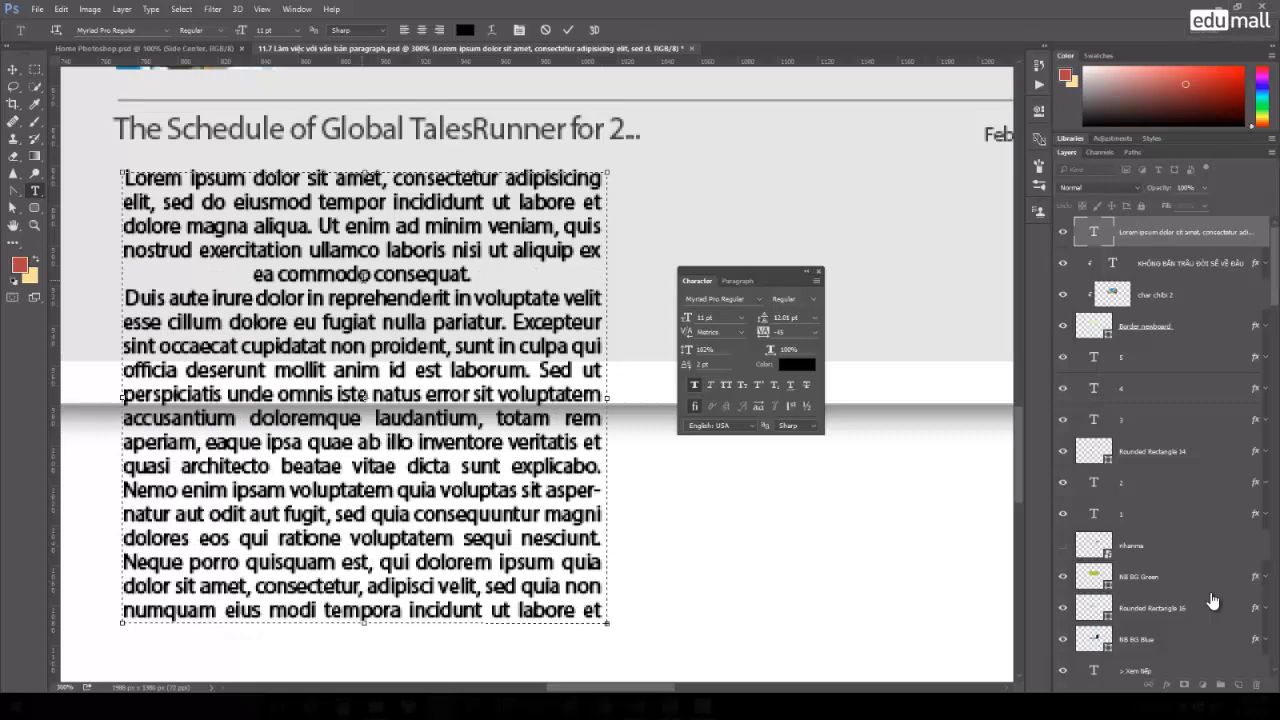
Left-align the body text and start a new paragraph at 'Nemo enim'.
{"action": "key", "text": "ctrl+a"}
{"action": "left_click", "coordinate": [739, 281]}
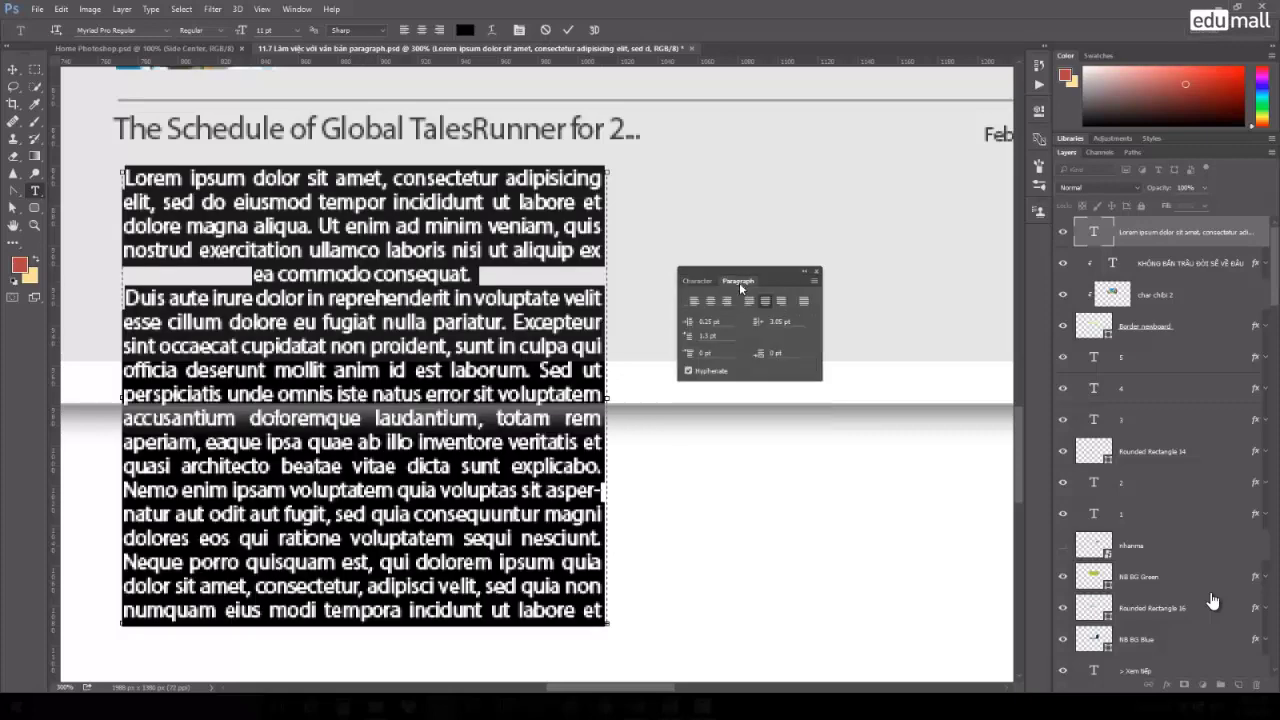
{"action": "left_click", "coordinate": [696, 302]}
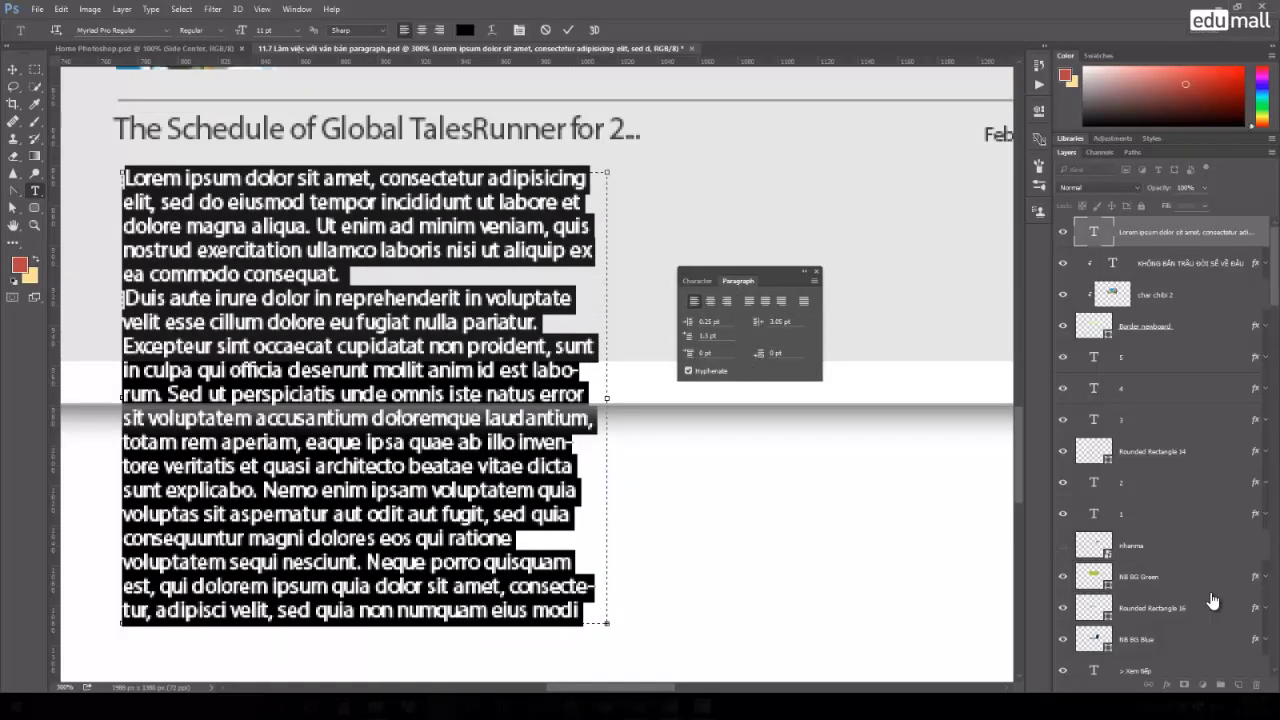
{"action": "left_click", "coordinate": [443, 414]}
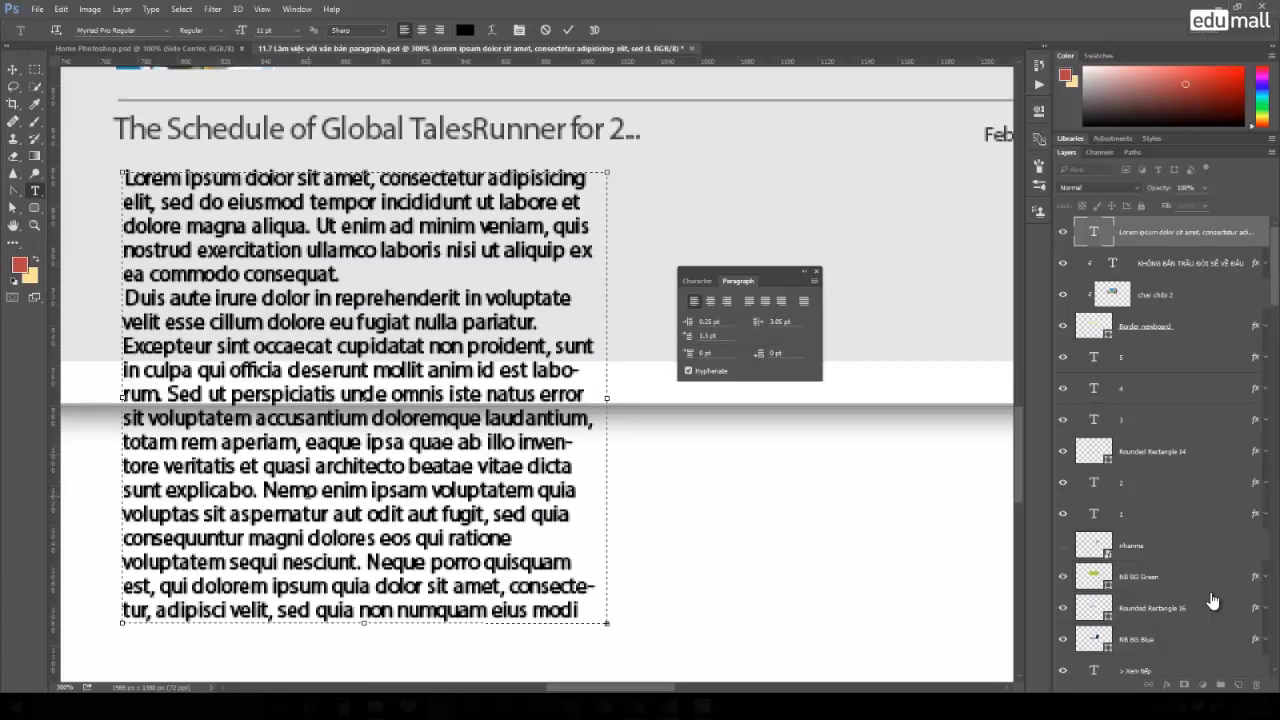
{"action": "key", "text": "Return"}
Set 7.8 pt space before each paragraph.
{"action": "key", "text": "ctrl+a"}
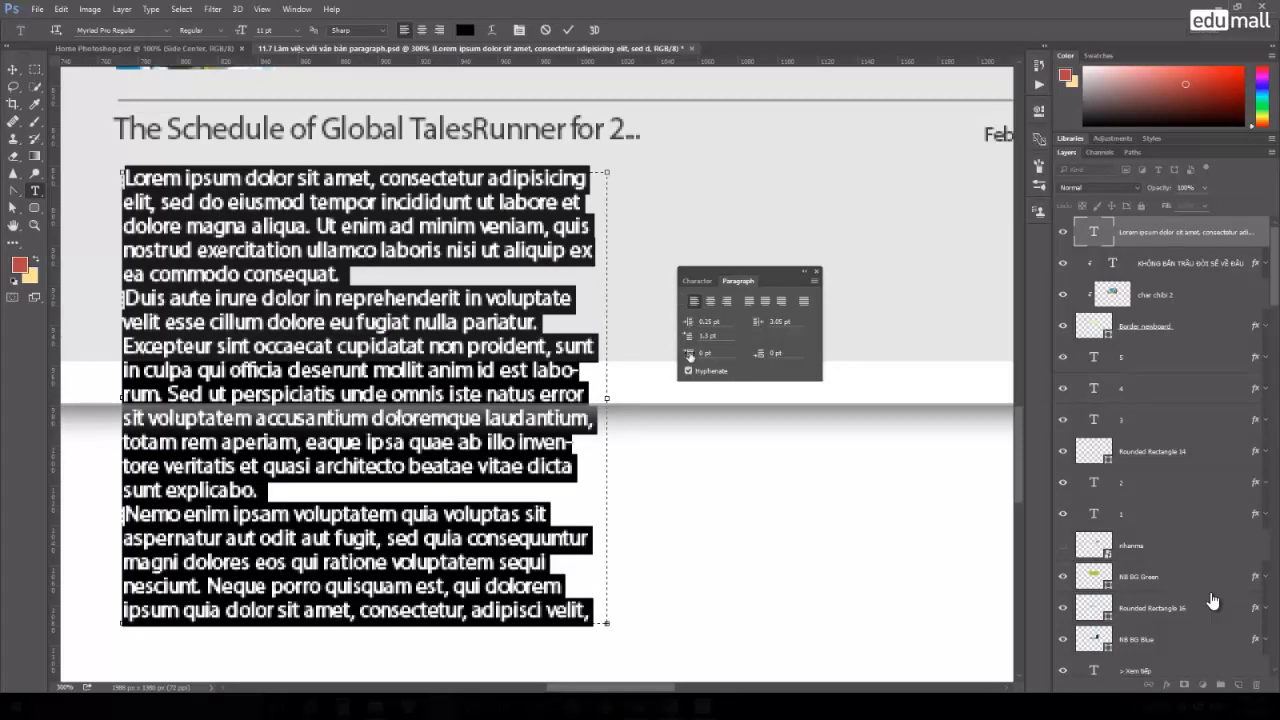
{"action": "mouse_move", "coordinate": [689, 355]}
{"action": "left_mouse_down"}
{"action": "mouse_move", "coordinate": [759, 353]}
{"action": "mouse_move", "coordinate": [704, 358]}
{"action": "left_mouse_up"}
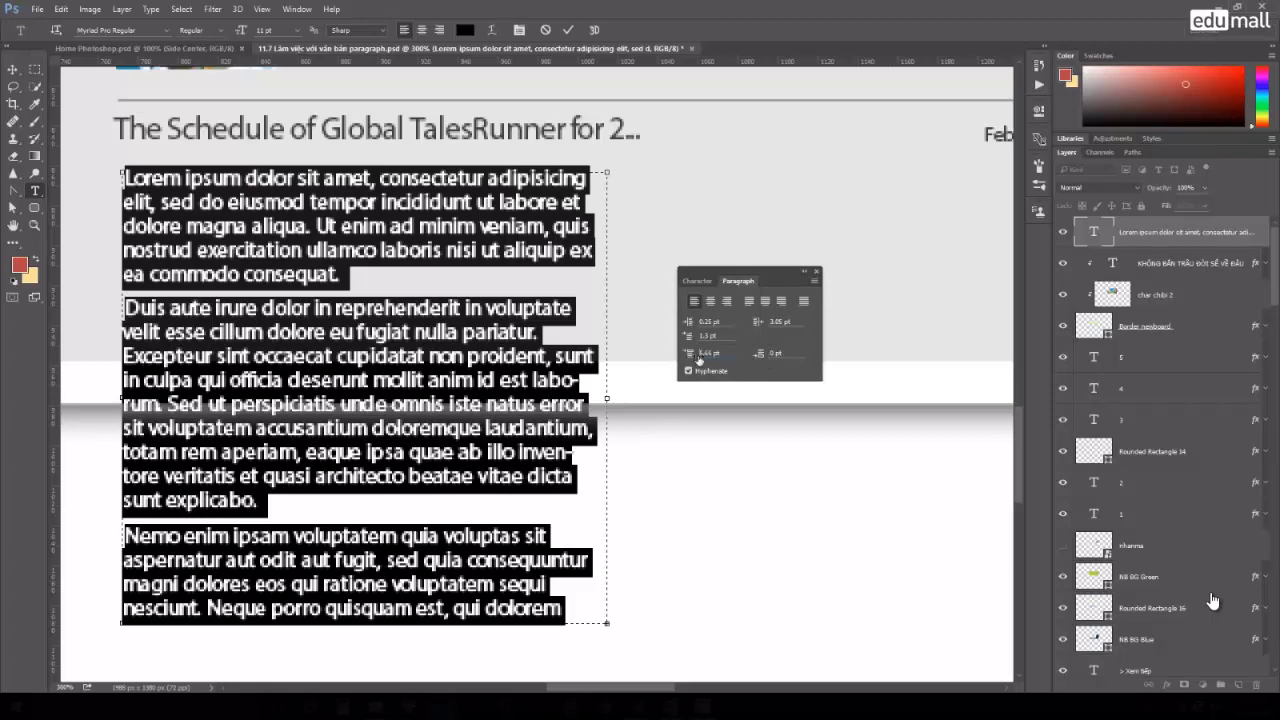
{"action": "left_click_drag", "start_coordinate": [692, 361], "coordinate": [717, 360]}
{"action": "key", "text": "Return"}
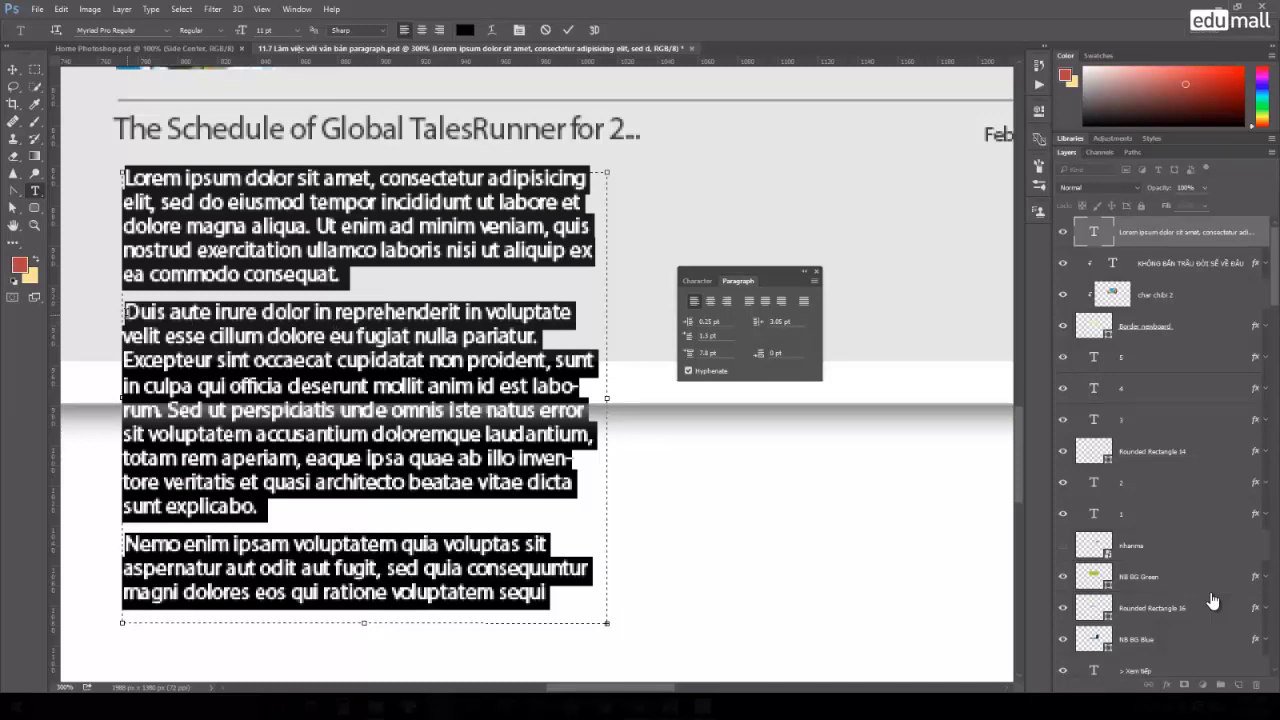
Check the spacing, then select all text after the first paragraph.
{"action": "left_click", "coordinate": [124, 313]}
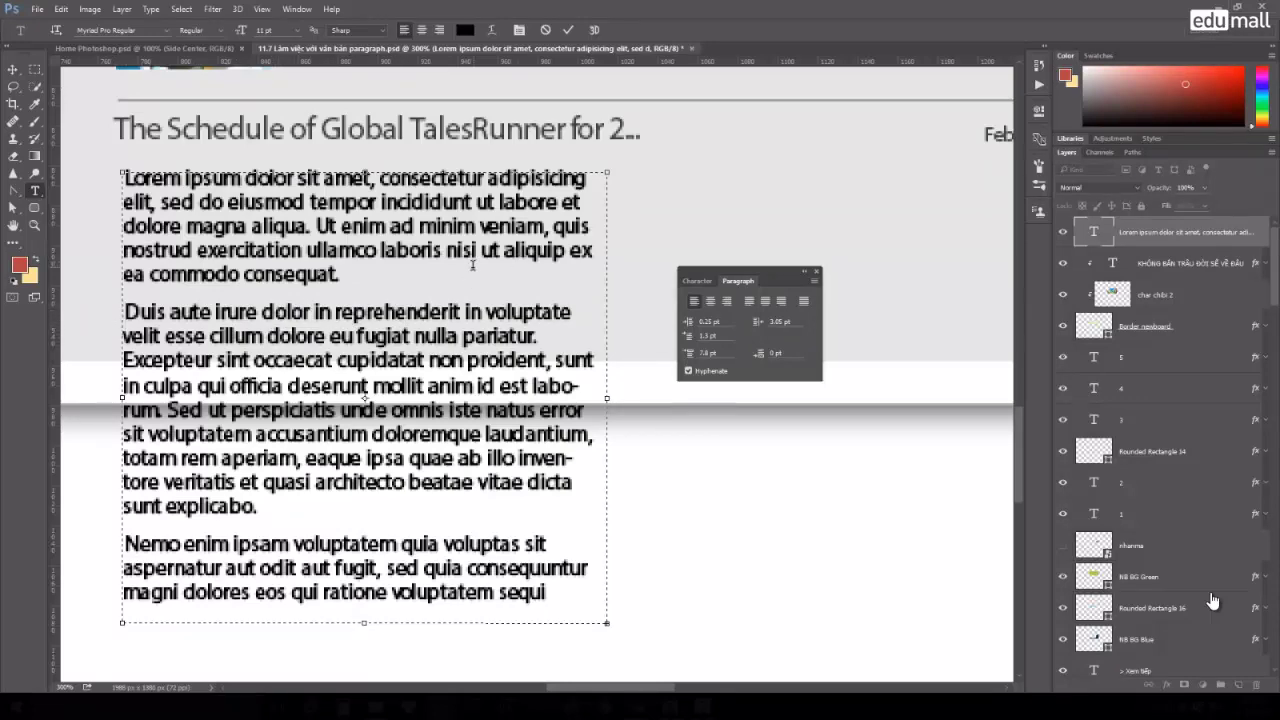
{"action": "scroll", "coordinate": [473, 265], "scroll_direction": "up", "scroll_amount": 2}
{"action": "scroll", "coordinate": [473, 265], "scroll_direction": "up", "scroll_amount": 2}
{"action": "scroll", "coordinate": [473, 265], "scroll_direction": "up", "scroll_amount": 2}
{"action": "scroll", "coordinate": [473, 265], "scroll_direction": "up", "scroll_amount": 2}
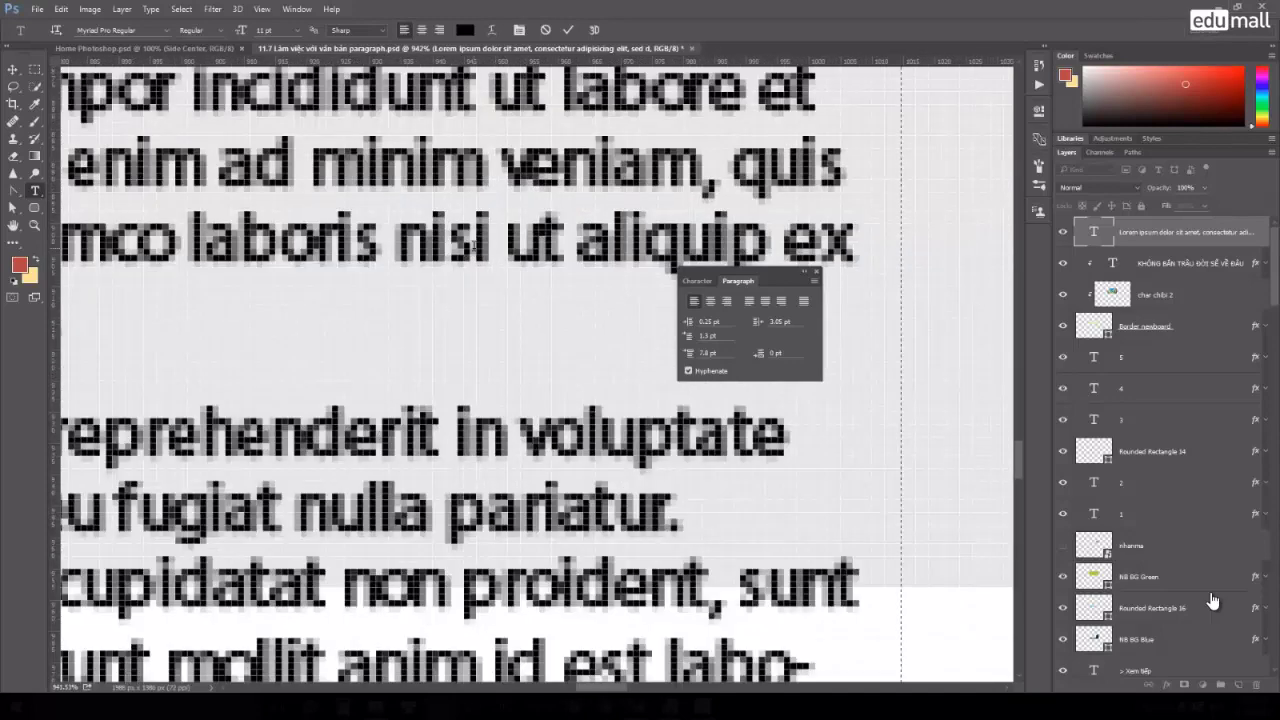
{"action": "scroll", "coordinate": [450, 270], "scroll_direction": "down", "scroll_amount": 2}
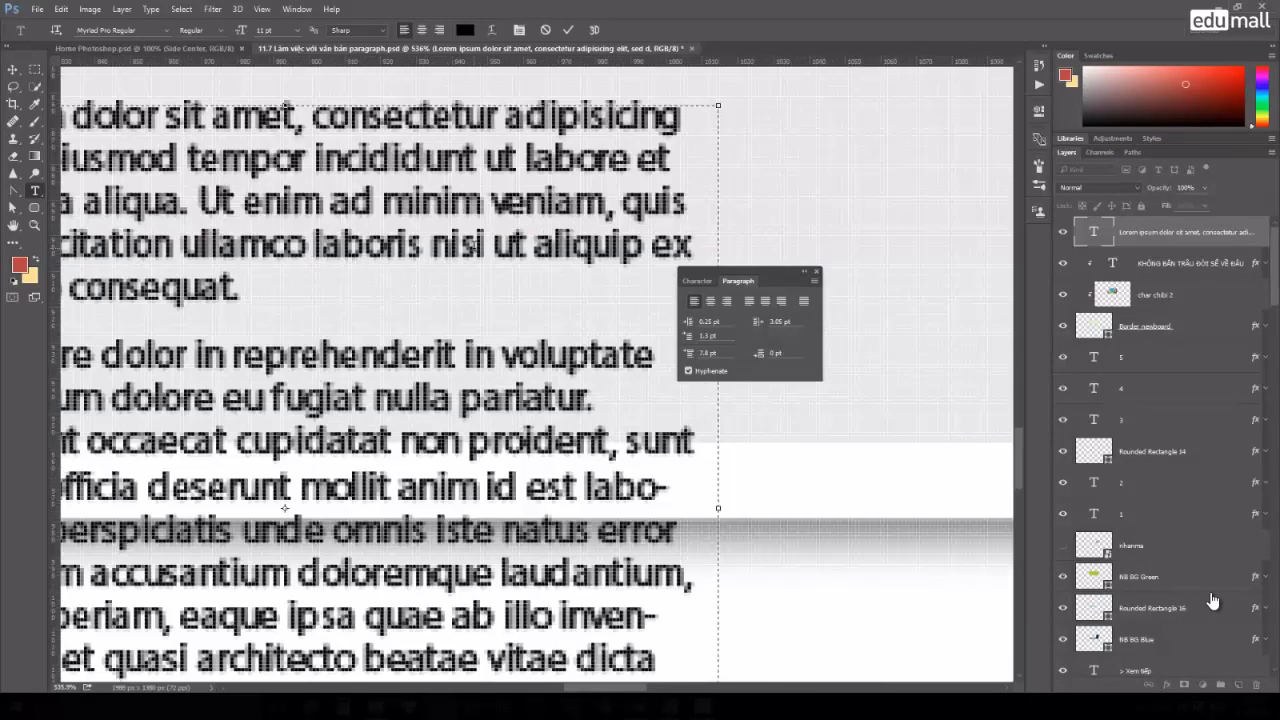
{"action": "scroll", "coordinate": [450, 270], "scroll_direction": "down", "scroll_amount": 2}
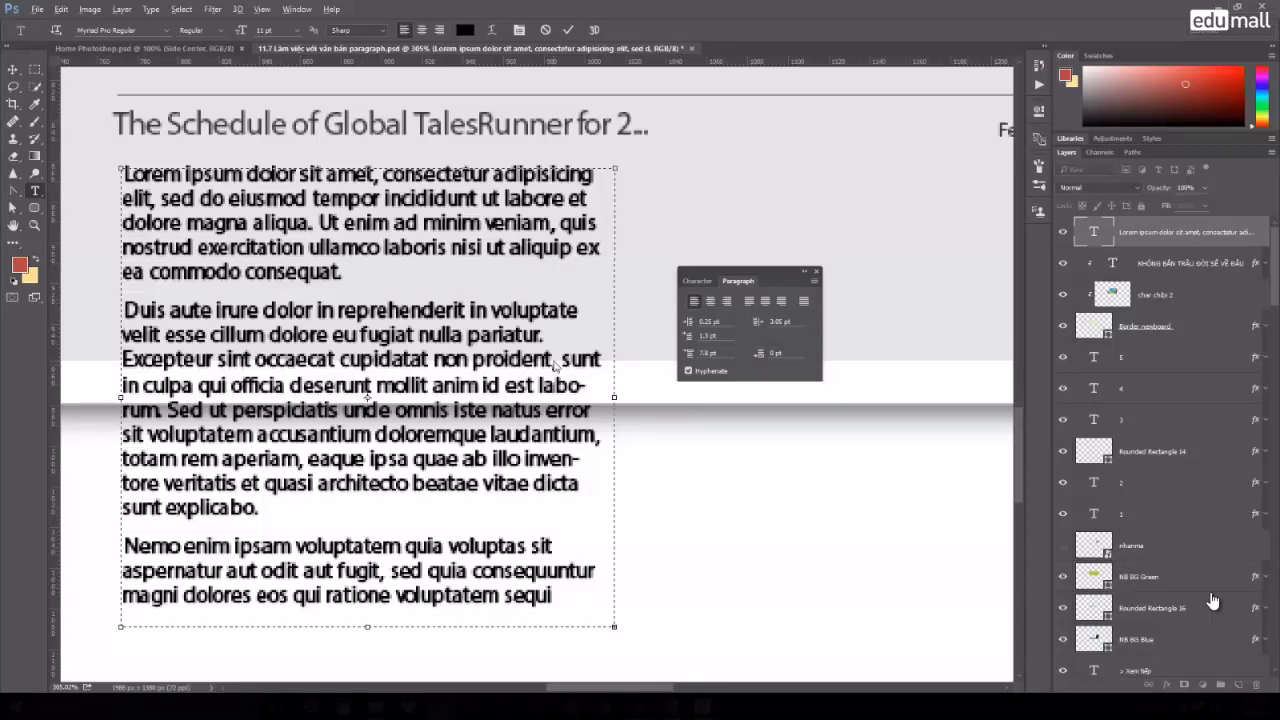
{"action": "scroll", "coordinate": [528, 350], "scroll_direction": "down", "scroll_amount": 2}
{"action": "scroll", "coordinate": [511, 320], "scroll_direction": "down", "scroll_amount": 2}
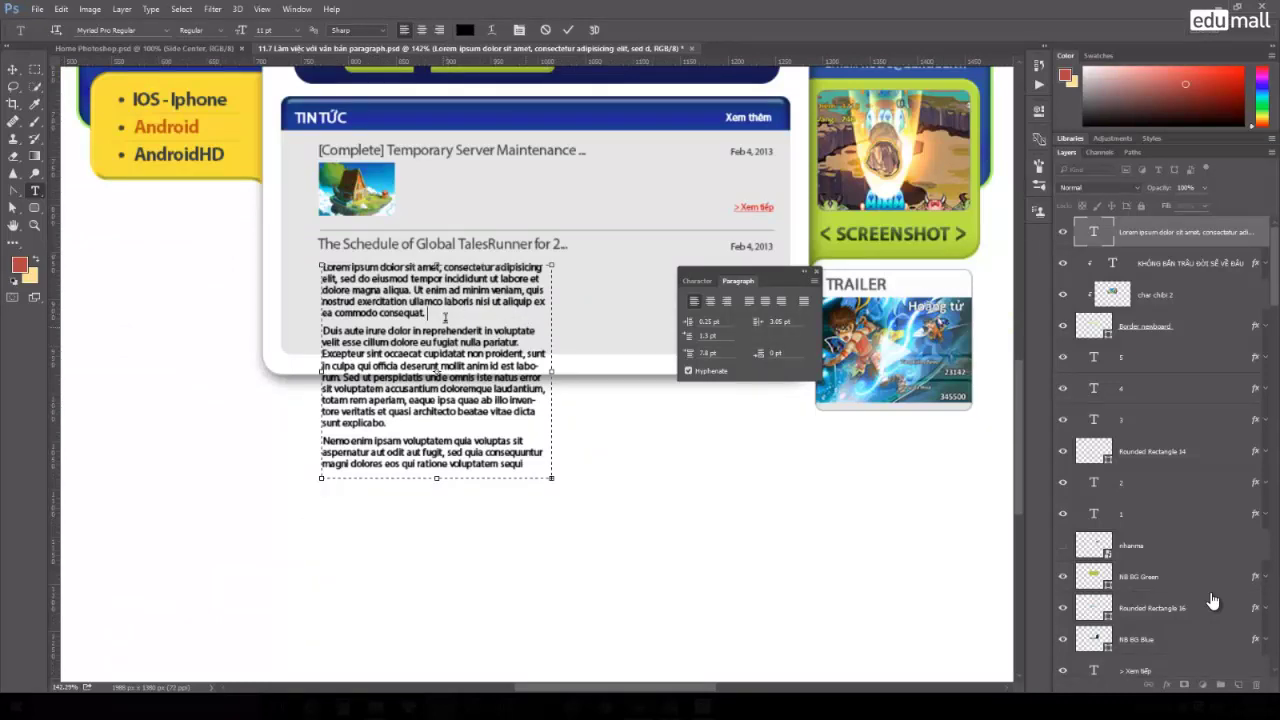
{"action": "left_click_drag", "start_coordinate": [445, 316], "coordinate": [586, 486]}
Trim the text to its first paragraph and shrink its font size.
{"action": "type", "text": "nesciunt. Neque porro quisquam est, qui dolorem ipsum quia dolor sit amet, consectetur, adipisci velit, sed quia non numquam eius modi tempora incidunt ut labore et dolore magnam aliquam quaerat voluptatem."}
{"action": "left_click", "coordinate": [512, 360], "text": "shift"}
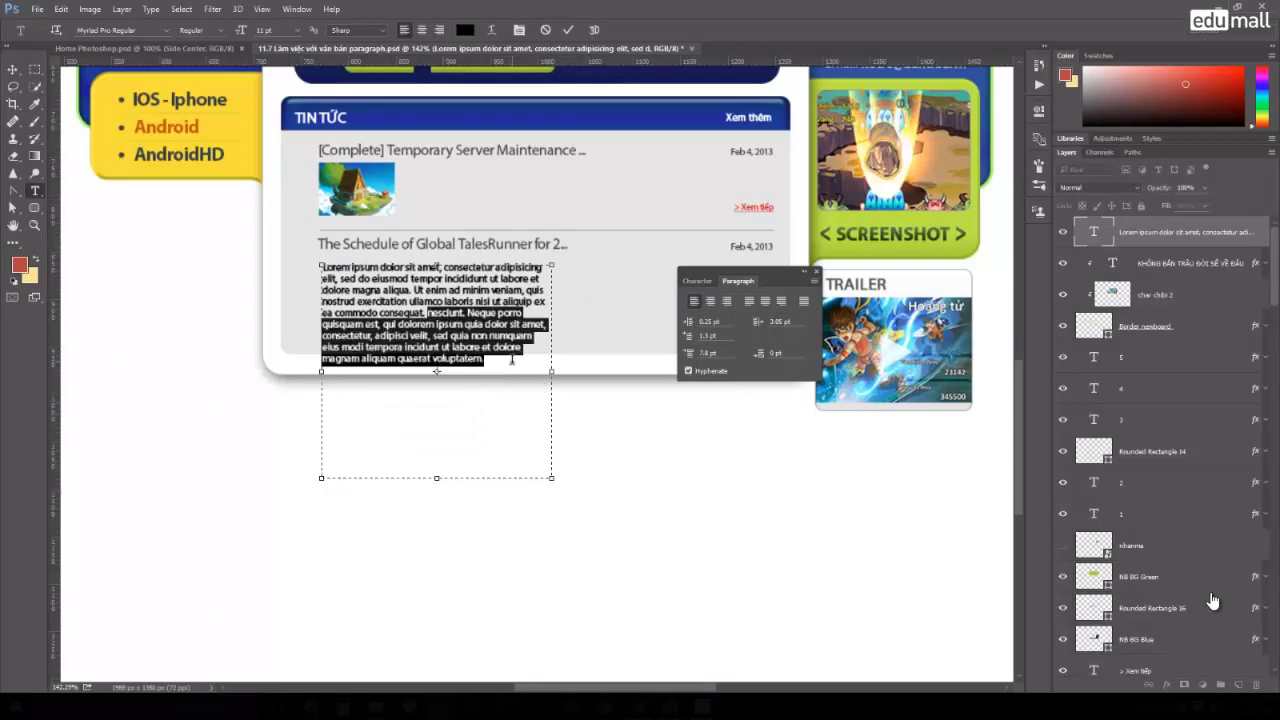
{"action": "key", "text": "BackSpace"}
{"action": "key", "text": "ctrl+a"}
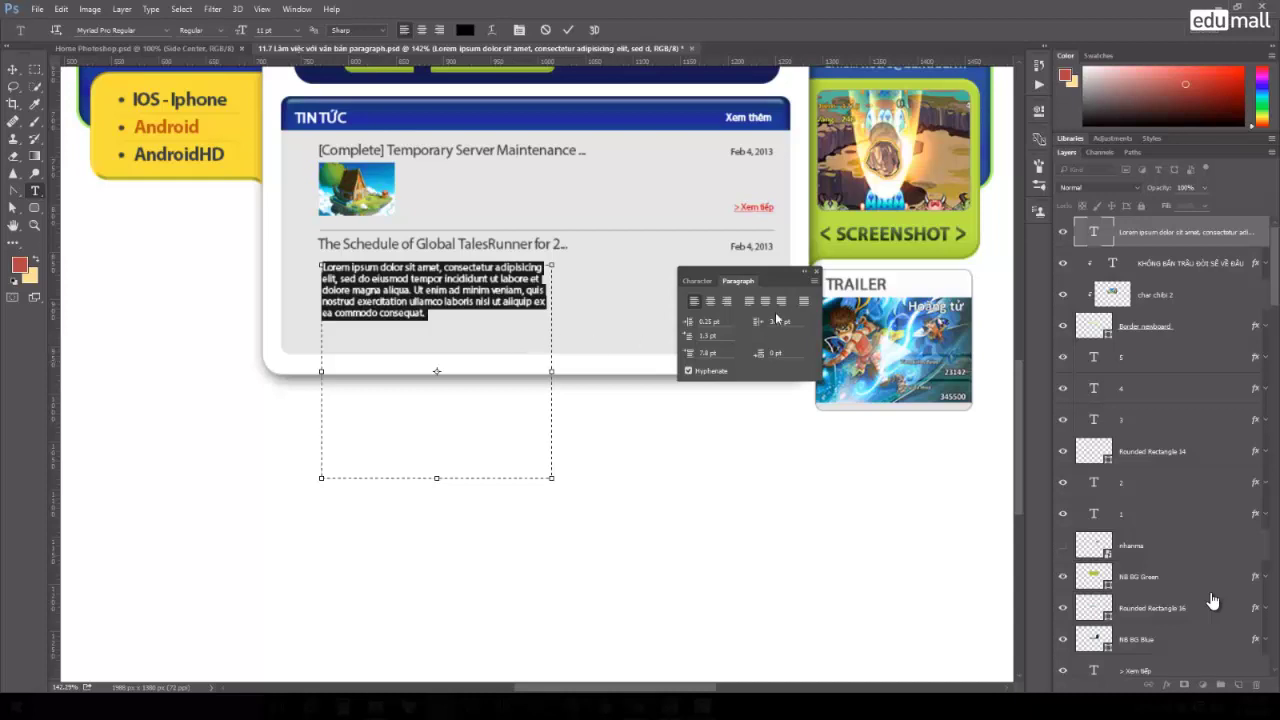
{"action": "left_click", "coordinate": [698, 281]}
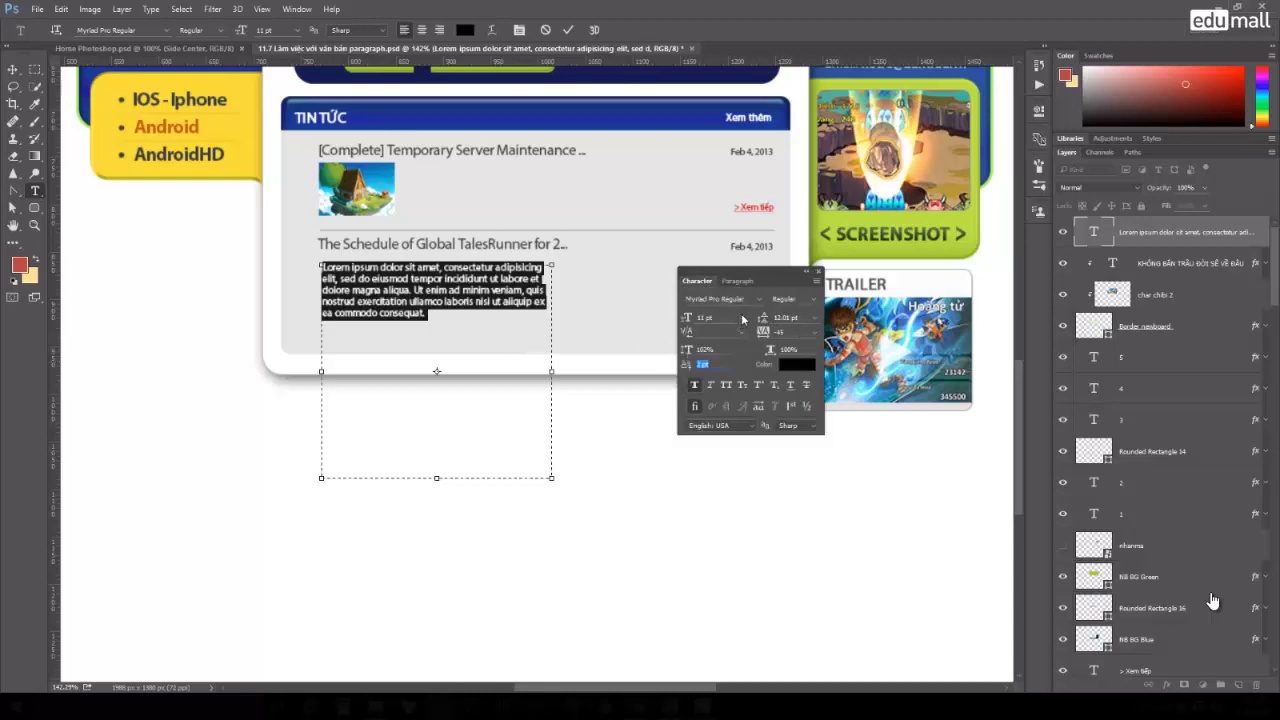
{"action": "left_click", "coordinate": [743, 318]}
{"action": "left_click", "coordinate": [737, 360]}
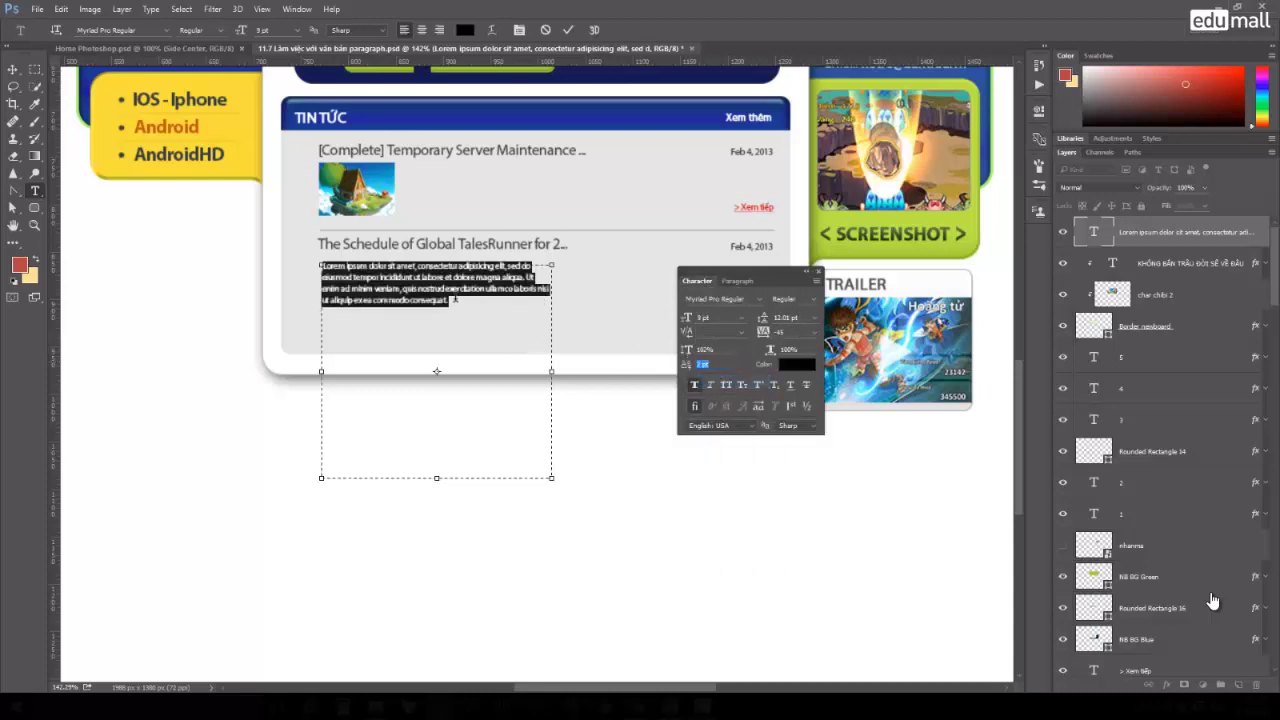
{"action": "key", "text": "ctrl+Return"}
Place the text beside the first news thumbnail, box about 351 px wide, clear of Xem tiếp.
{"action": "key", "text": "v"}
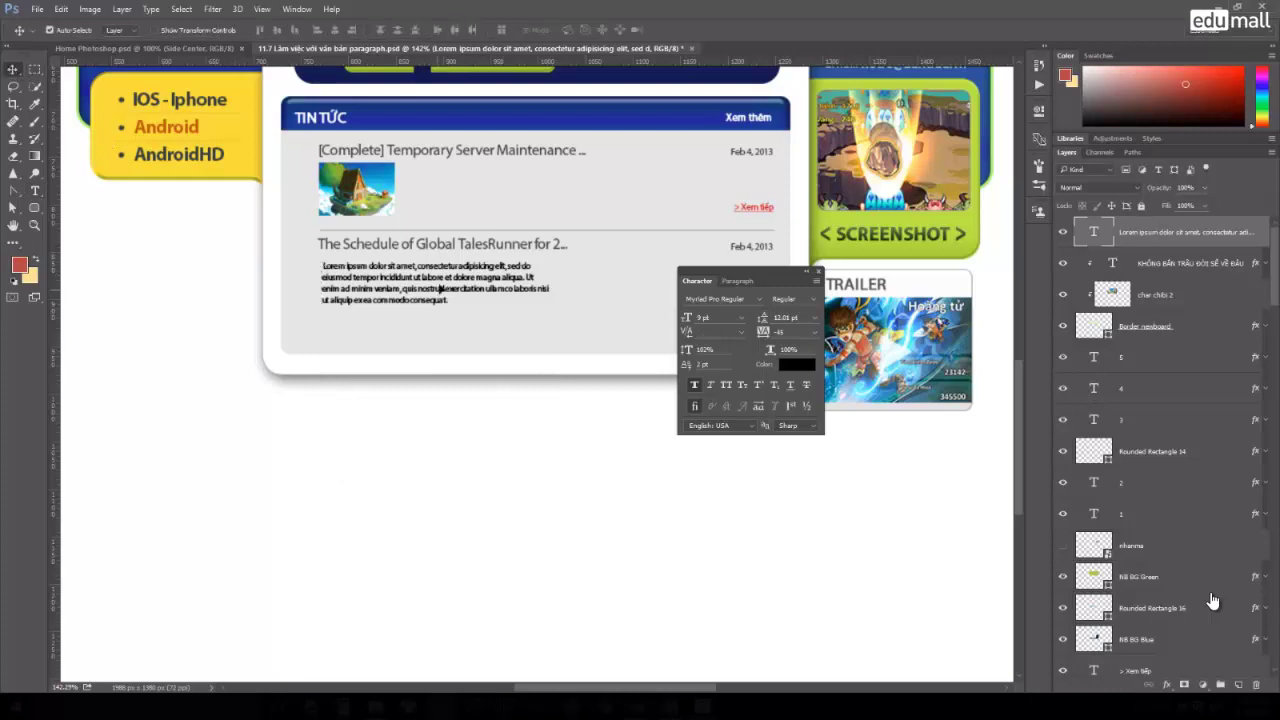
{"action": "left_click_drag", "start_coordinate": [440, 289], "coordinate": [525, 205]}
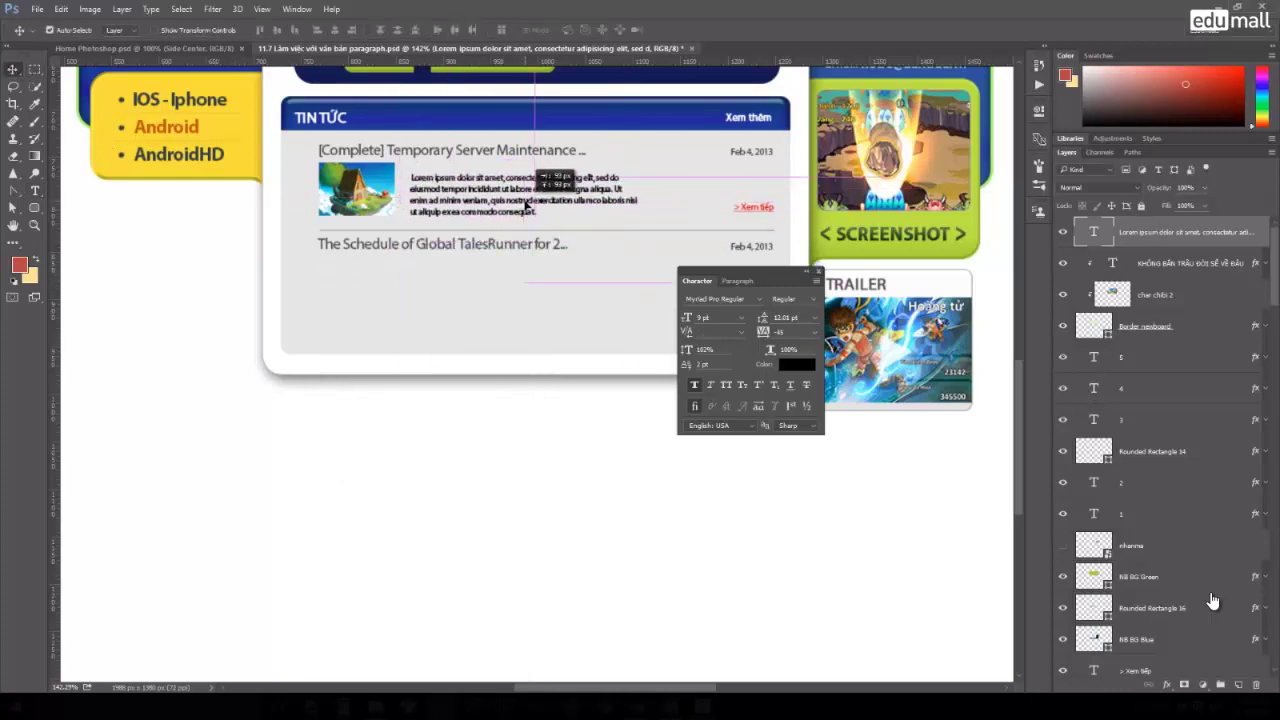
{"action": "double_click", "coordinate": [521, 197]}
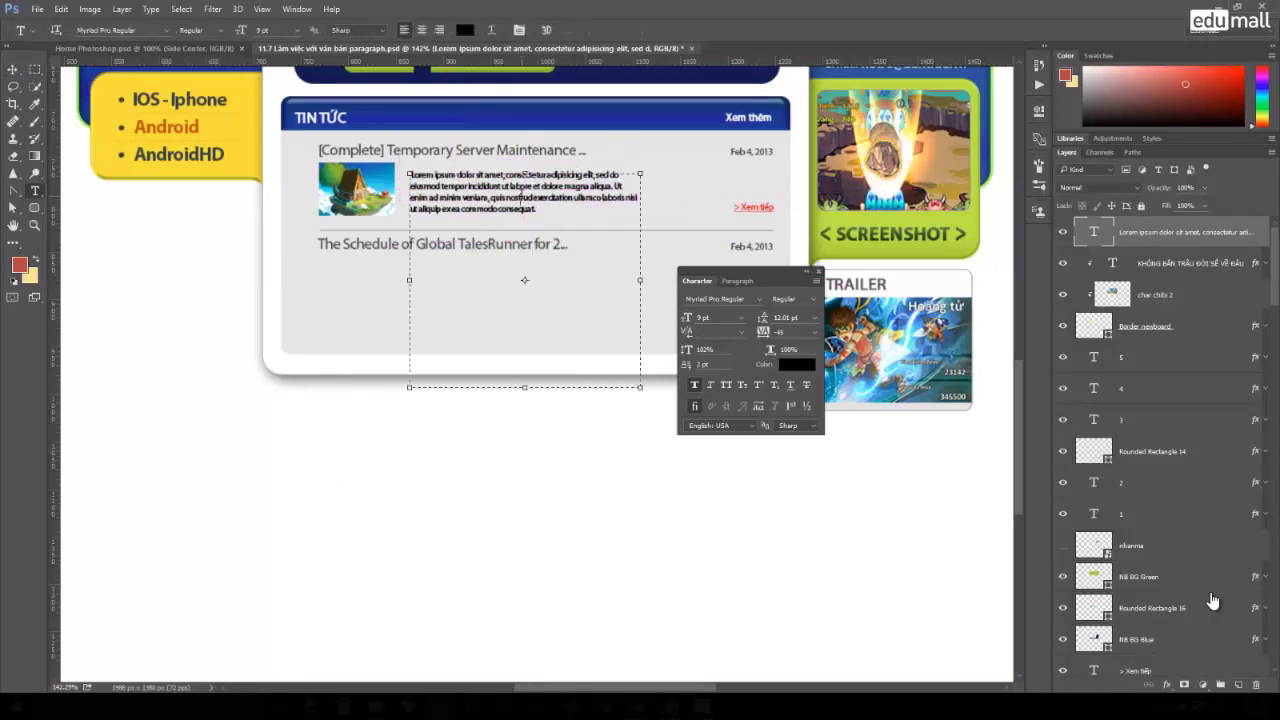
{"action": "key", "text": "ctrl+a"}
{"action": "left_click_drag", "start_coordinate": [642, 281], "coordinate": [714, 281]}
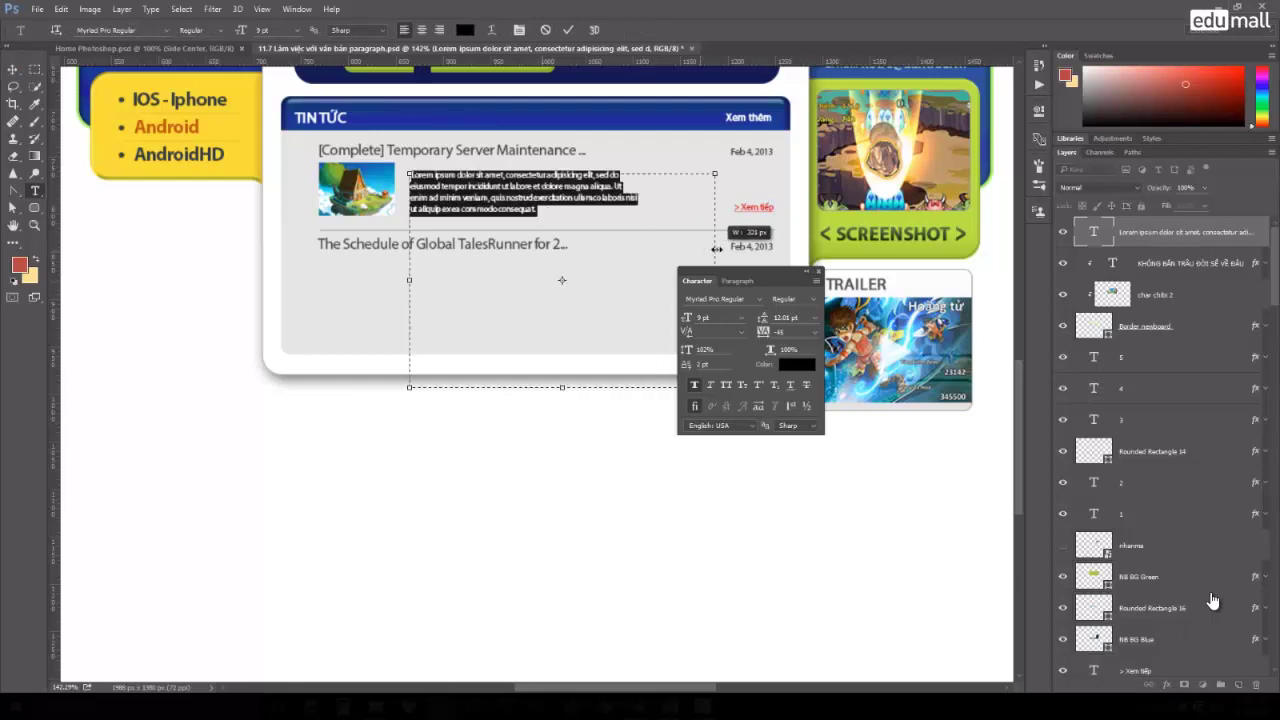
{"action": "left_click_drag", "start_coordinate": [564, 314], "coordinate": [576, 212]}
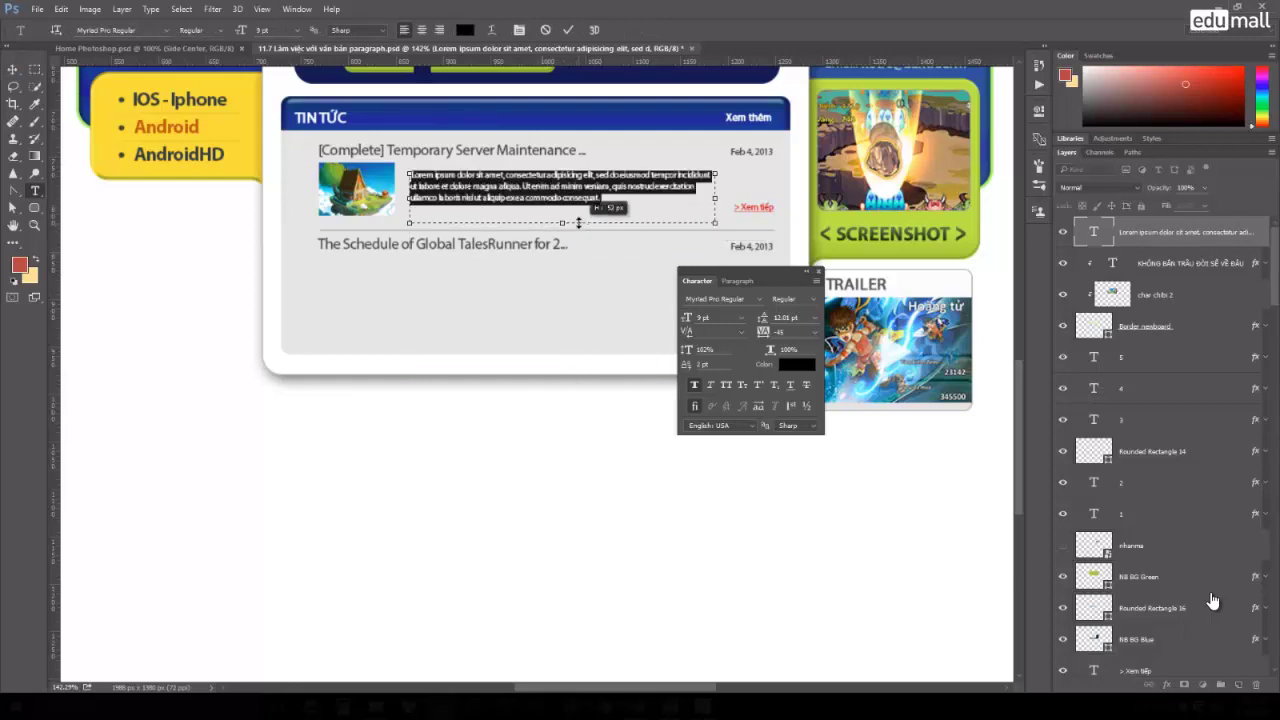
{"action": "mouse_move", "coordinate": [714, 191]}
{"action": "left_mouse_down"}
{"action": "mouse_move", "coordinate": [746, 187]}
{"action": "mouse_move", "coordinate": [726, 194]}
{"action": "left_mouse_up"}
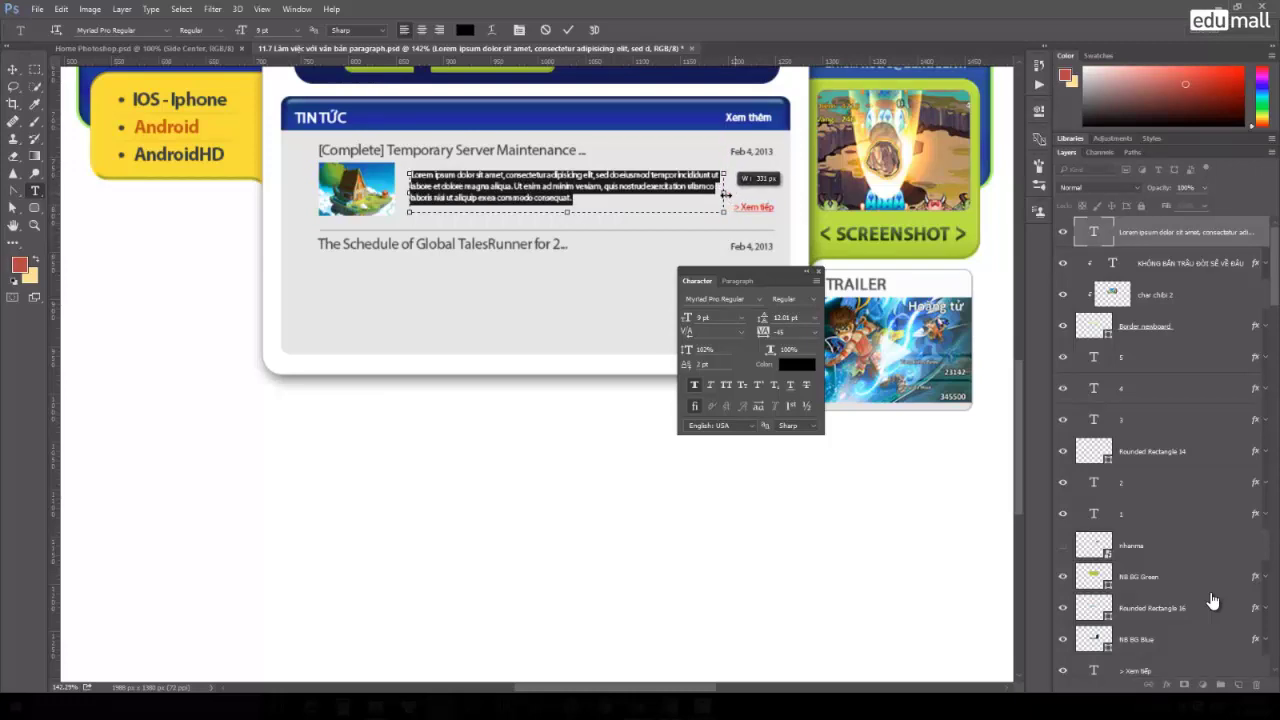
{"action": "left_click_drag", "start_coordinate": [726, 194], "coordinate": [716, 194]}
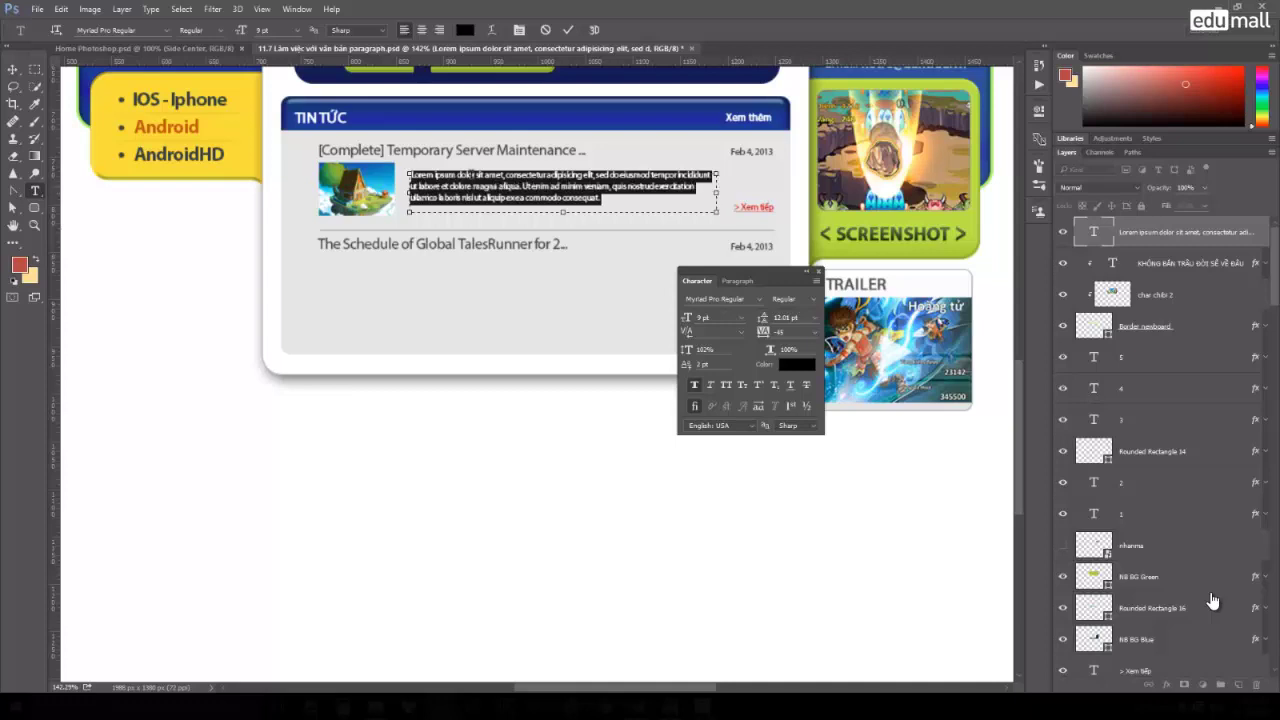
Colour the news summary paragraph grey #535353 and commit the edit.
{"action": "left_click", "coordinate": [13, 70]}
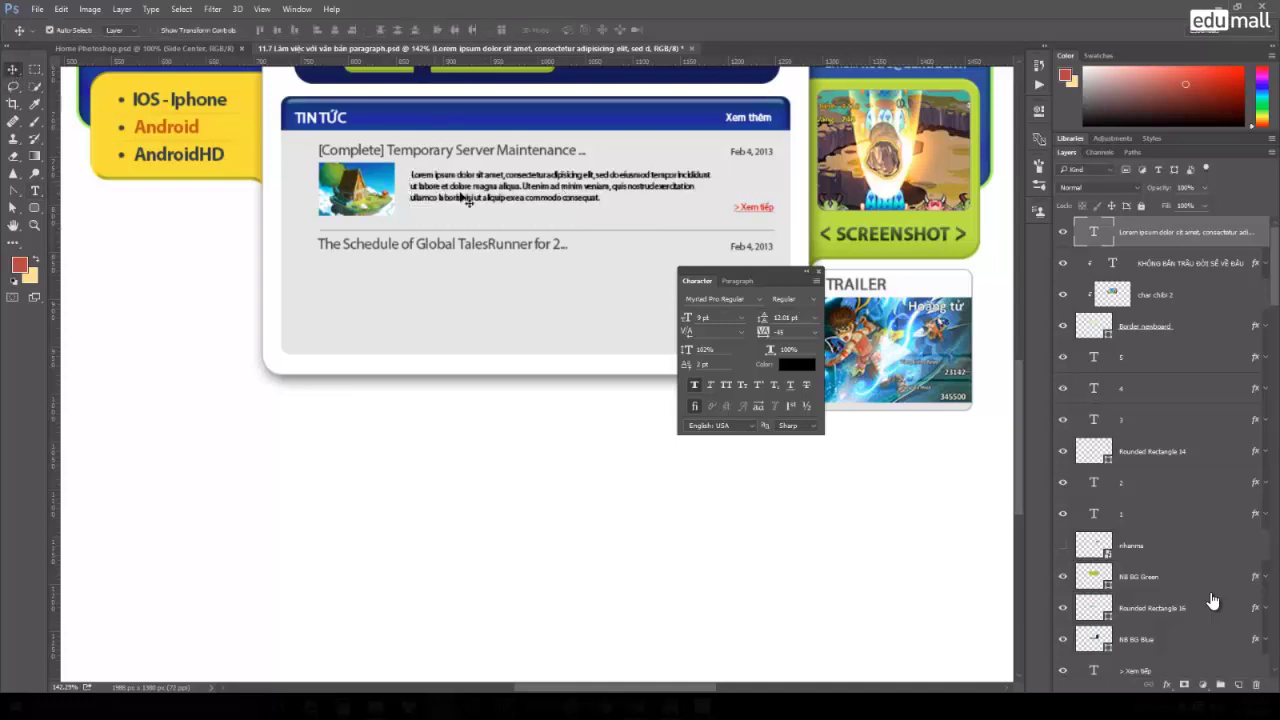
{"action": "double_click", "coordinate": [490, 181]}
{"action": "left_click", "coordinate": [465, 29]}
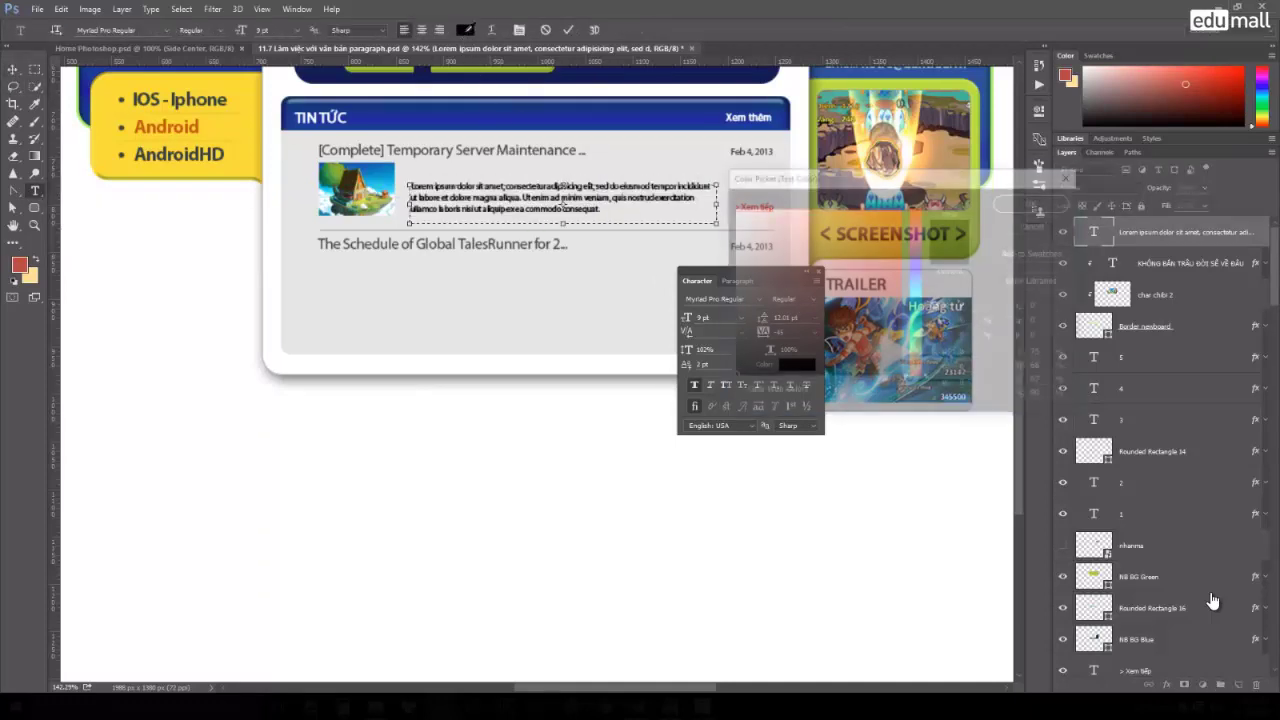
{"action": "left_click_drag", "start_coordinate": [766, 282], "coordinate": [733, 286]}
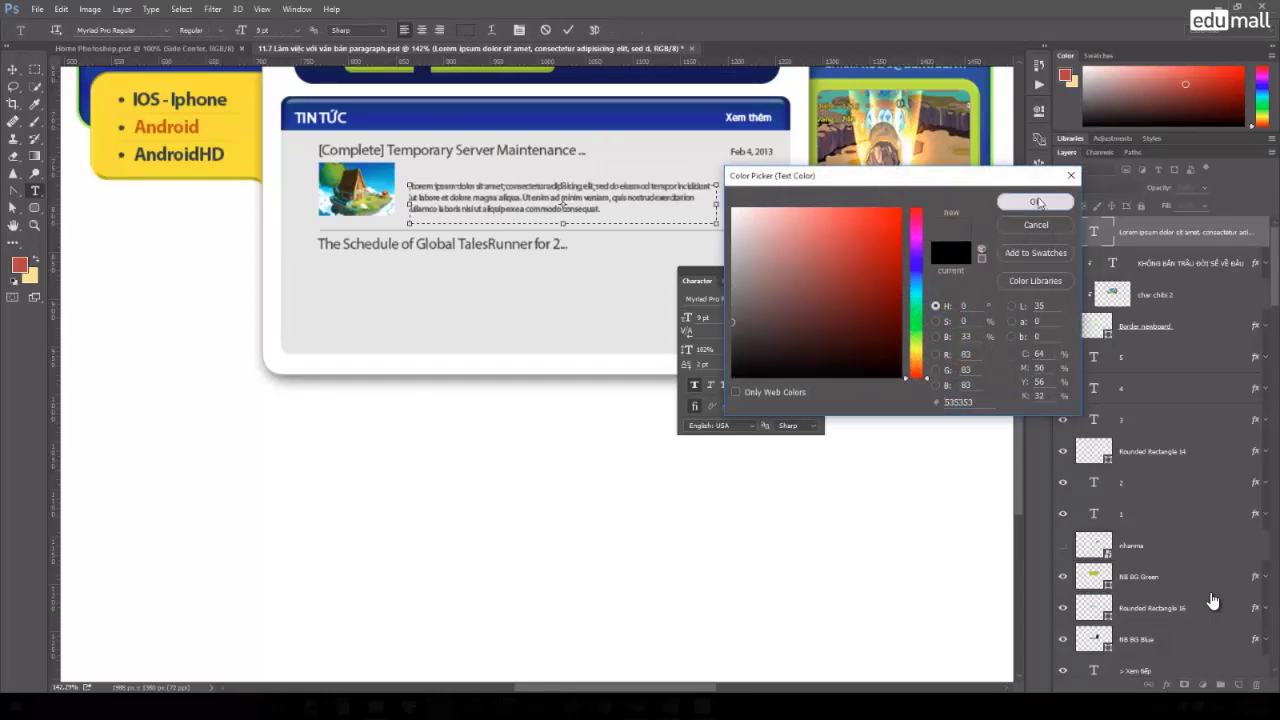
{"action": "left_click", "coordinate": [1035, 201]}
{"action": "key", "text": "ctrl+Return"}
{"action": "key", "text": "v"}
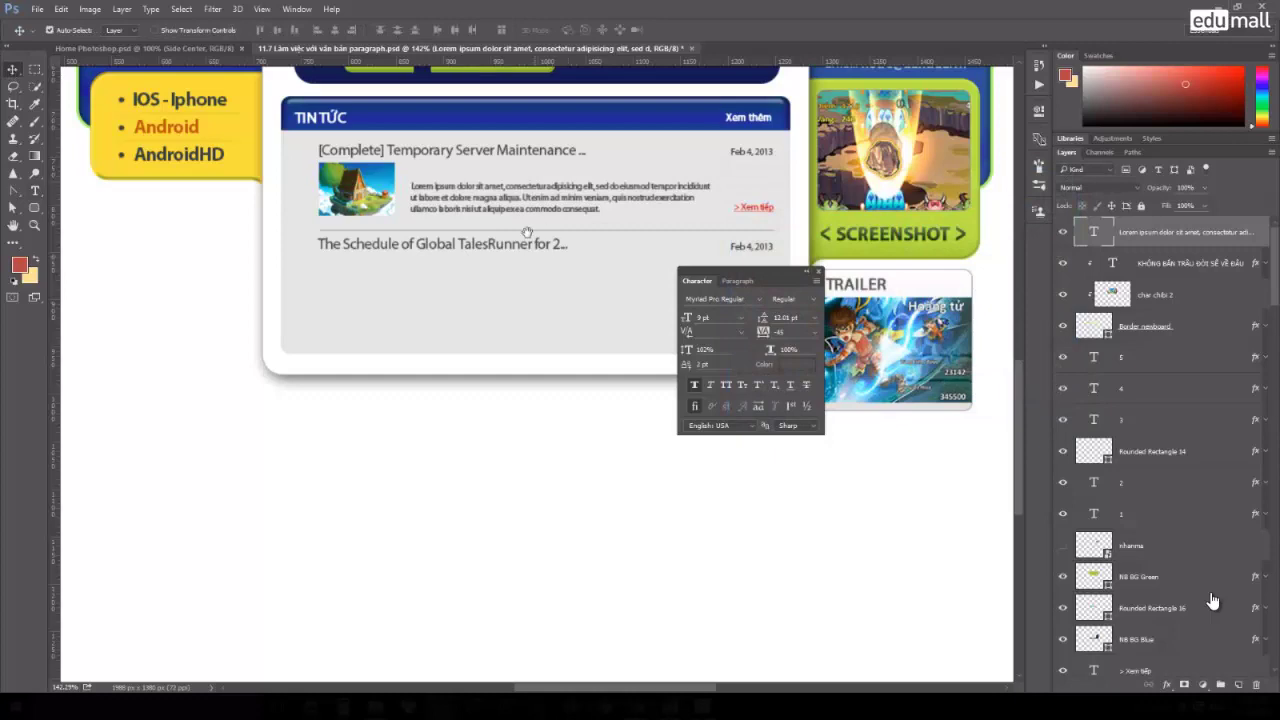
{"action": "left_click_drag", "start_coordinate": [527, 233], "coordinate": [506, 484]}
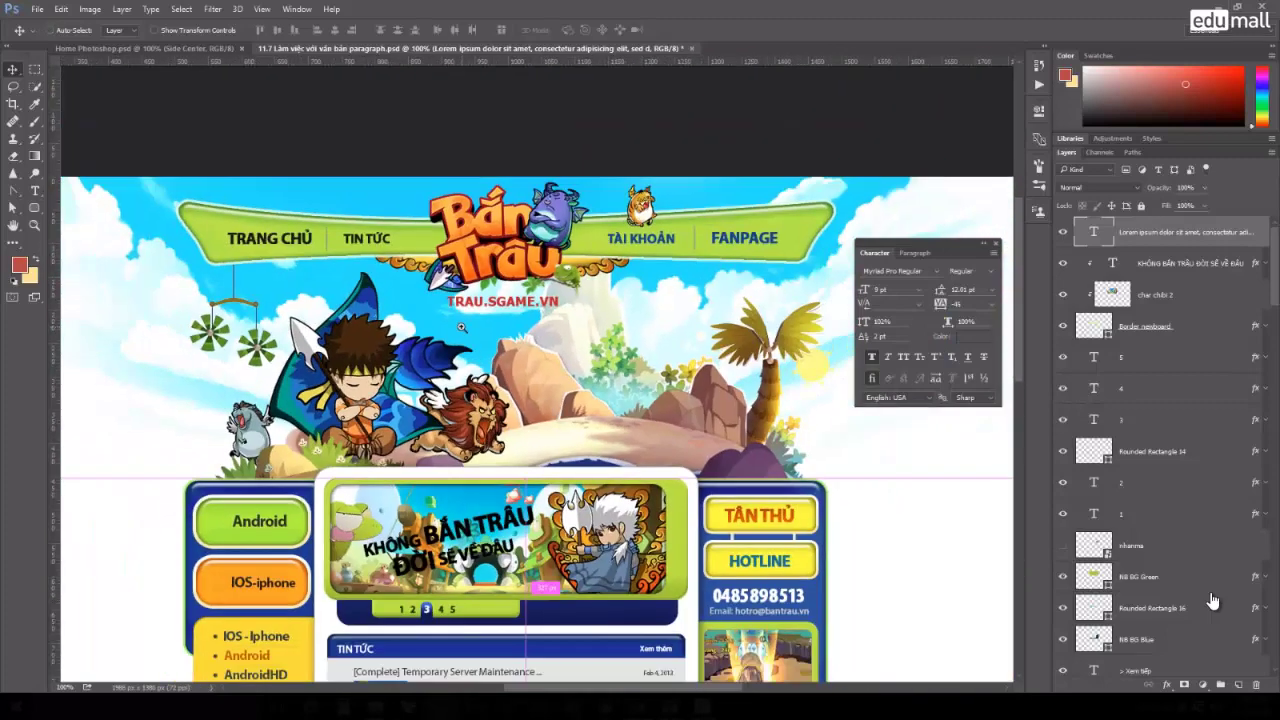
View the page at 100% and select the TRANG CHỦ menu text layer.
{"action": "right_click", "coordinate": [462, 328]}
{"action": "left_click", "coordinate": [528, 355]}
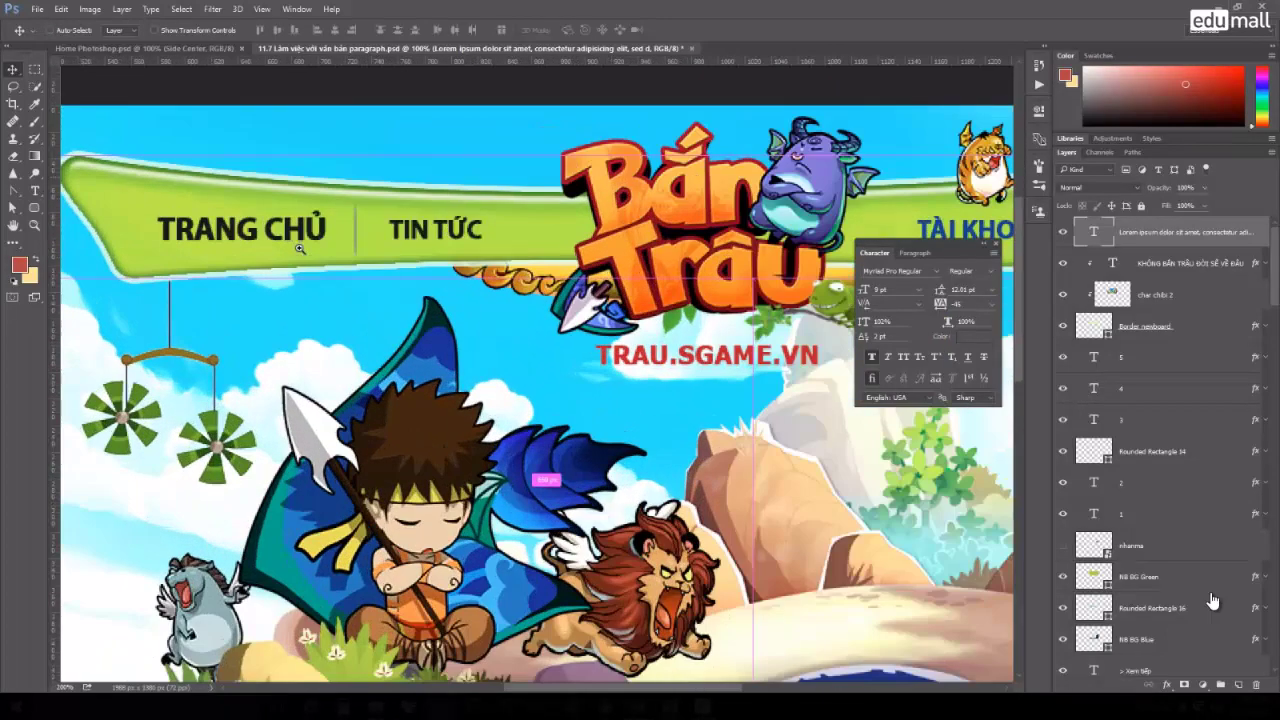
{"action": "scroll", "coordinate": [305, 245], "scroll_direction": "up", "scroll_amount": 1}
{"action": "left_click", "coordinate": [308, 240]}
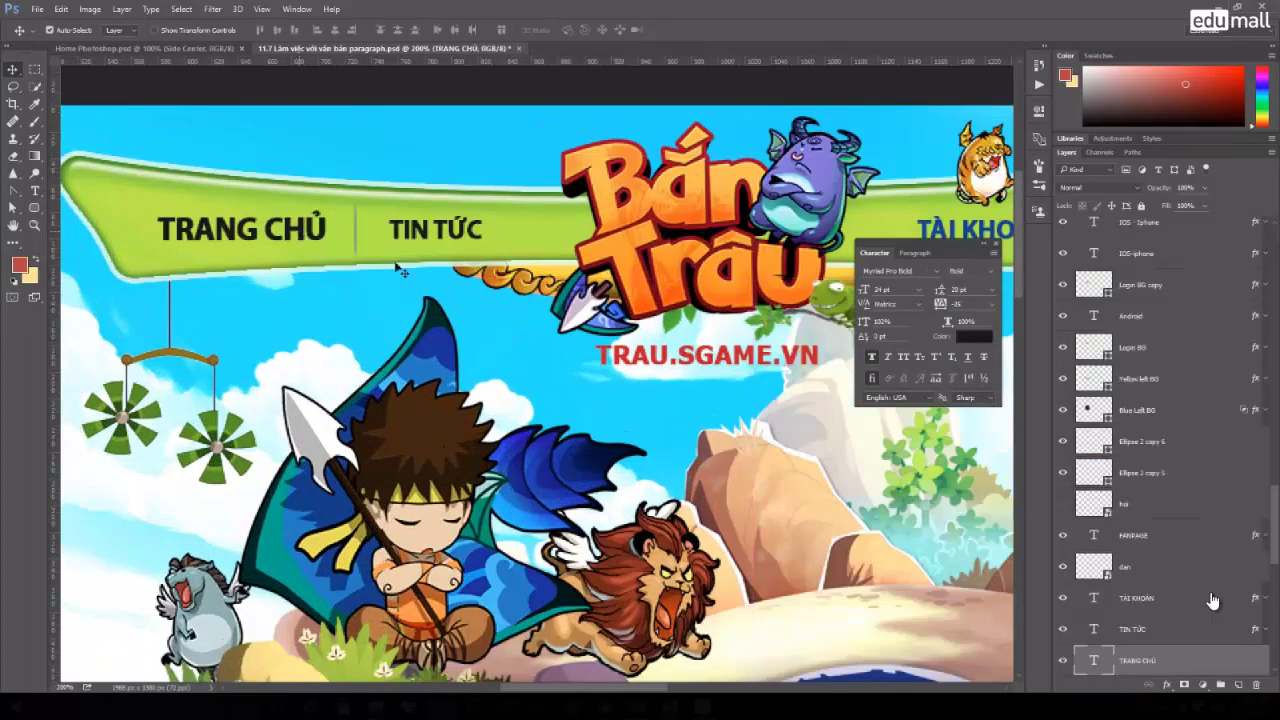
Add a Gradient Overlay using the Green, Yellow preset in its Layer Style.
{"action": "double_click", "coordinate": [1171, 655]}
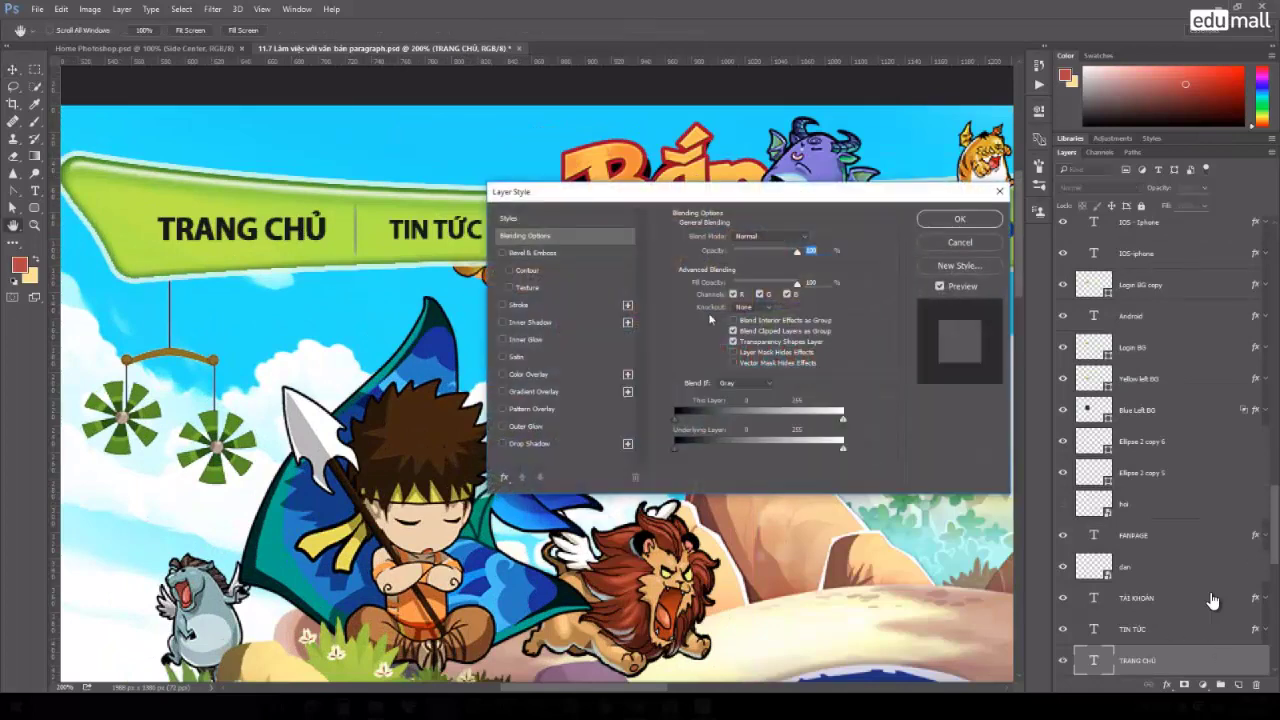
{"action": "left_click_drag", "start_coordinate": [732, 197], "coordinate": [556, 355]}
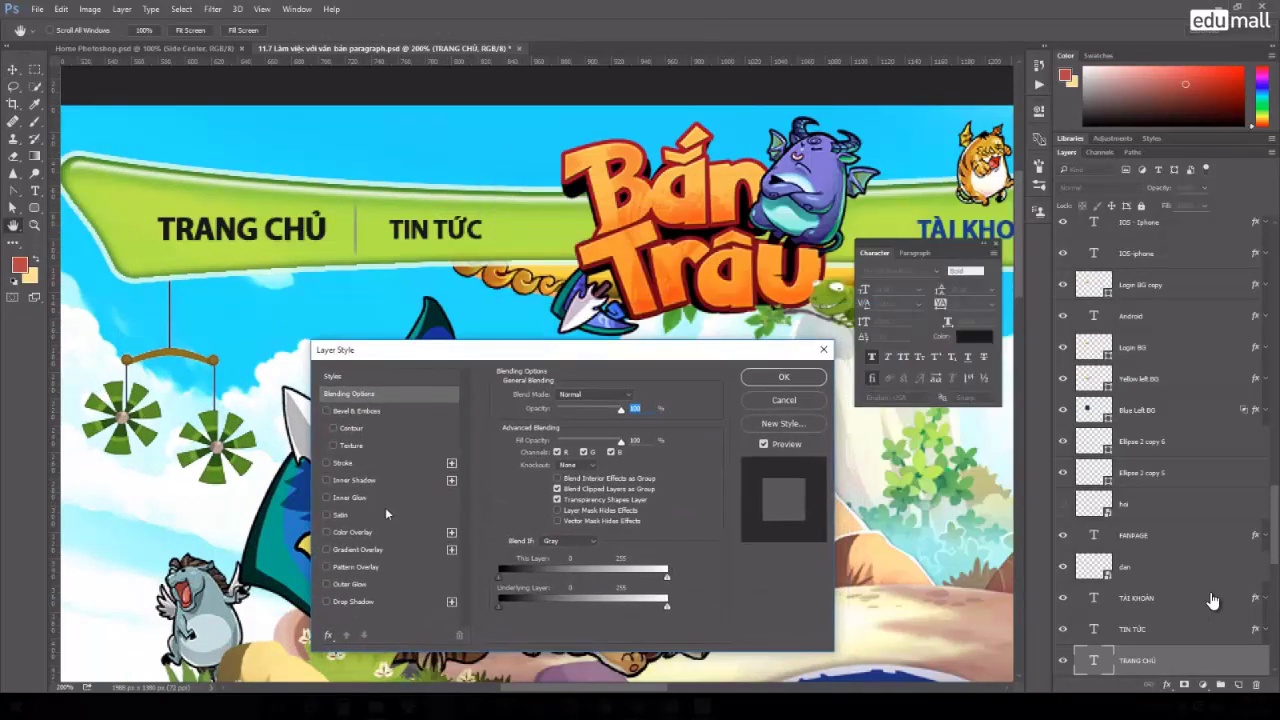
{"action": "left_click_drag", "start_coordinate": [447, 350], "coordinate": [390, 312]}
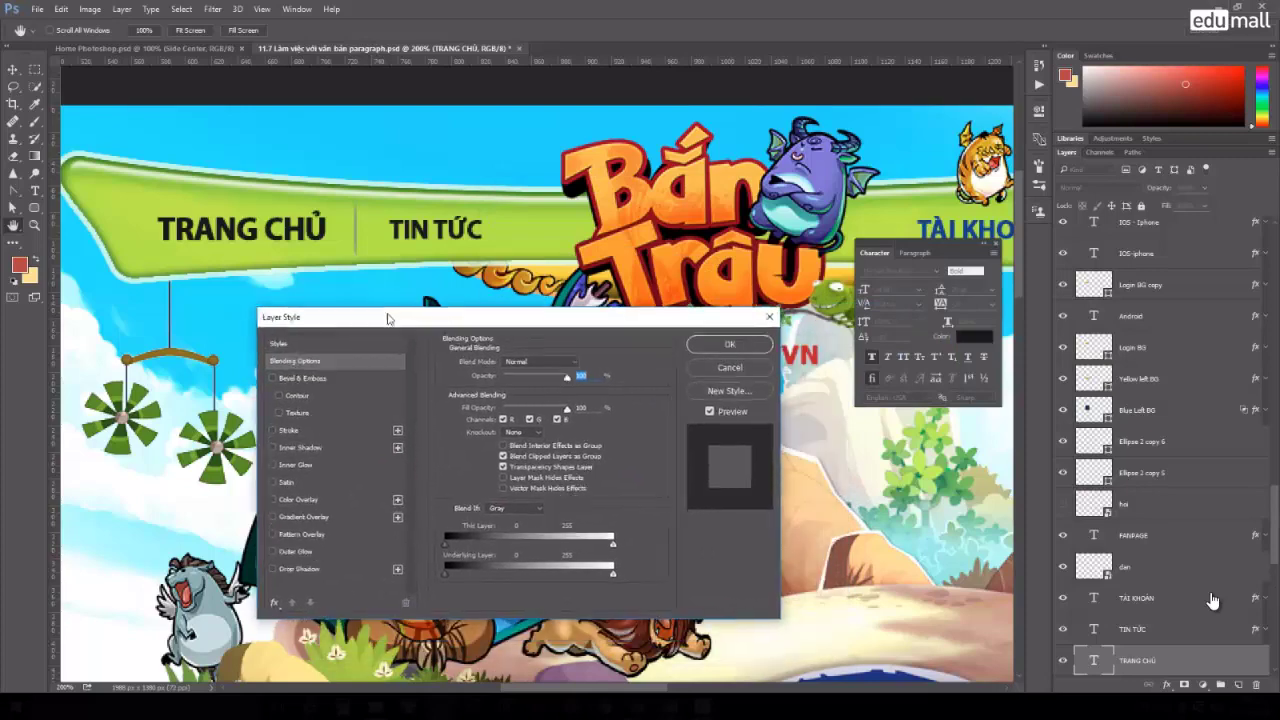
{"action": "left_click", "coordinate": [338, 508]}
{"action": "left_click", "coordinate": [541, 388]}
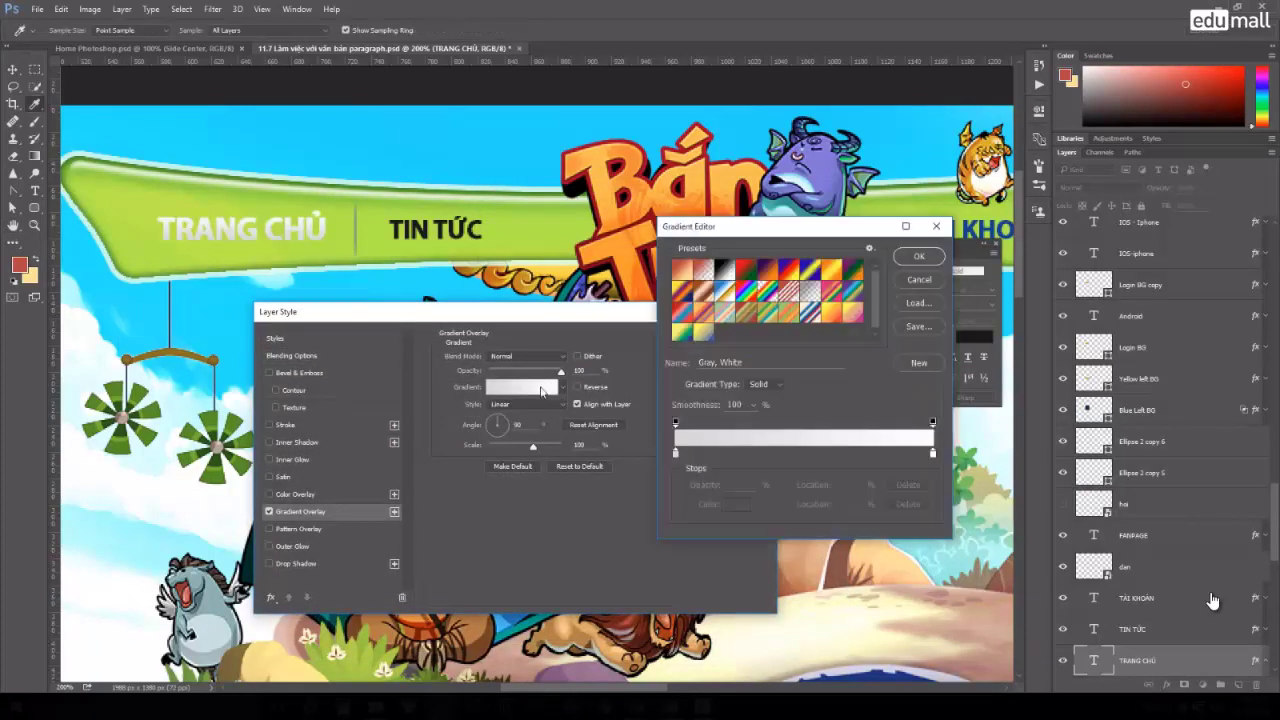
{"action": "left_click", "coordinate": [684, 334]}
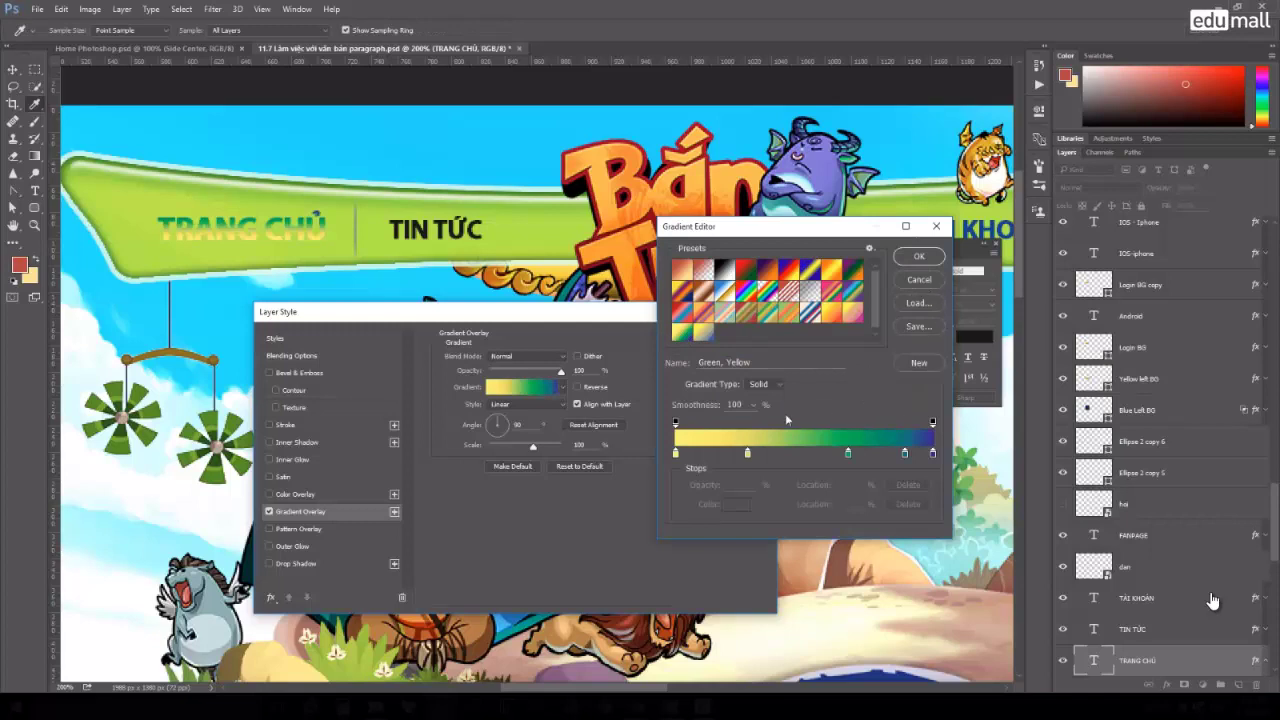
{"action": "left_click", "coordinate": [920, 259]}
Add a solid white 3 px stroke with raised opacity to TRANG CHỦ.
{"action": "left_click", "coordinate": [344, 425]}
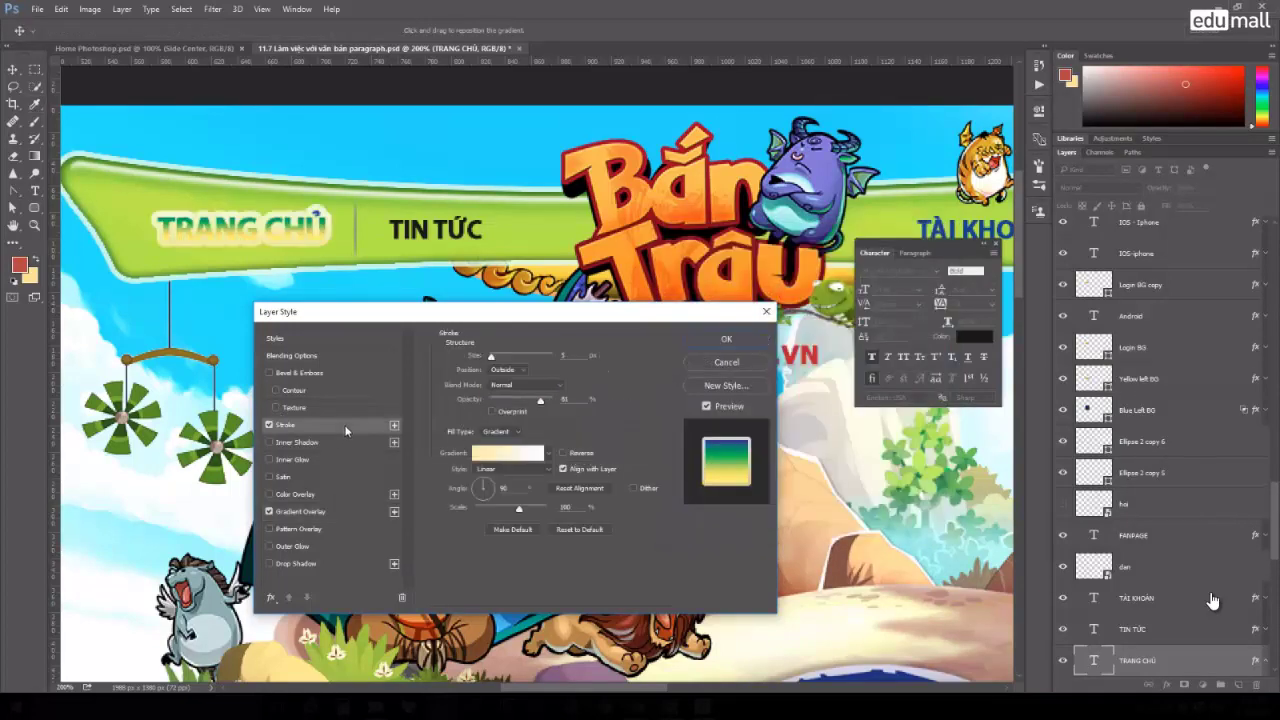
{"action": "left_click", "coordinate": [510, 455]}
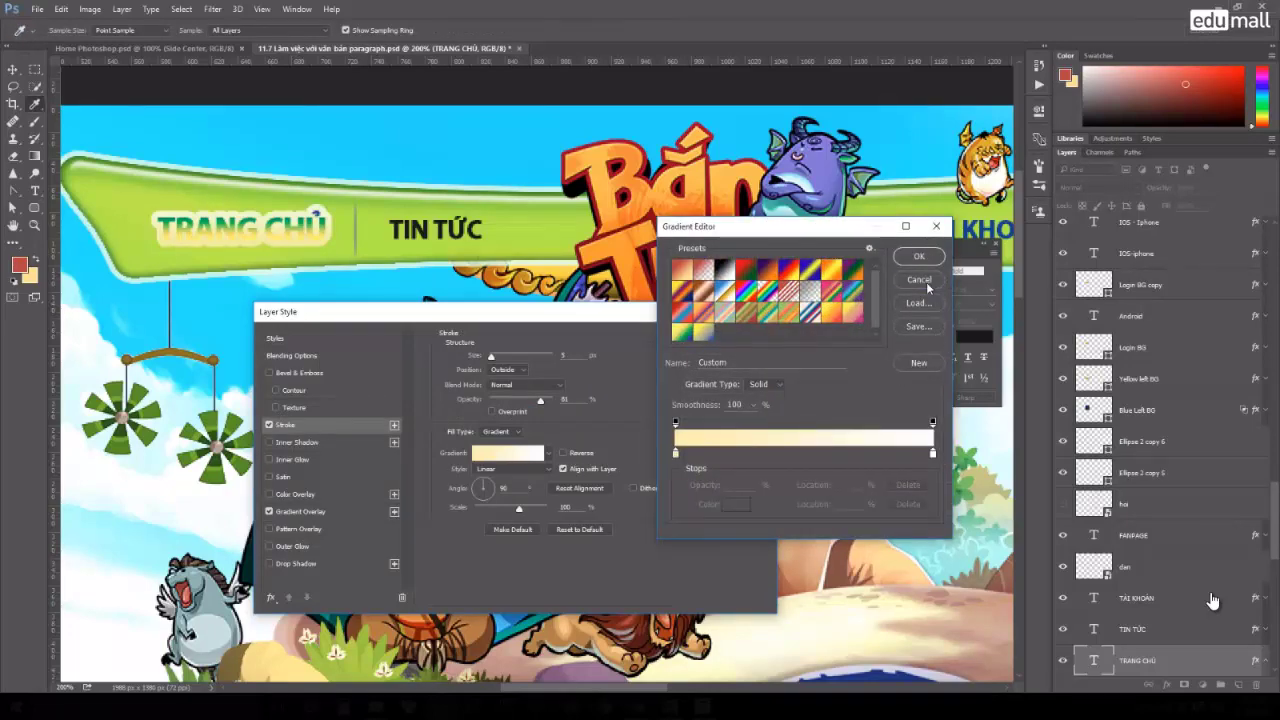
{"action": "left_click", "coordinate": [928, 285]}
{"action": "left_click", "coordinate": [513, 433]}
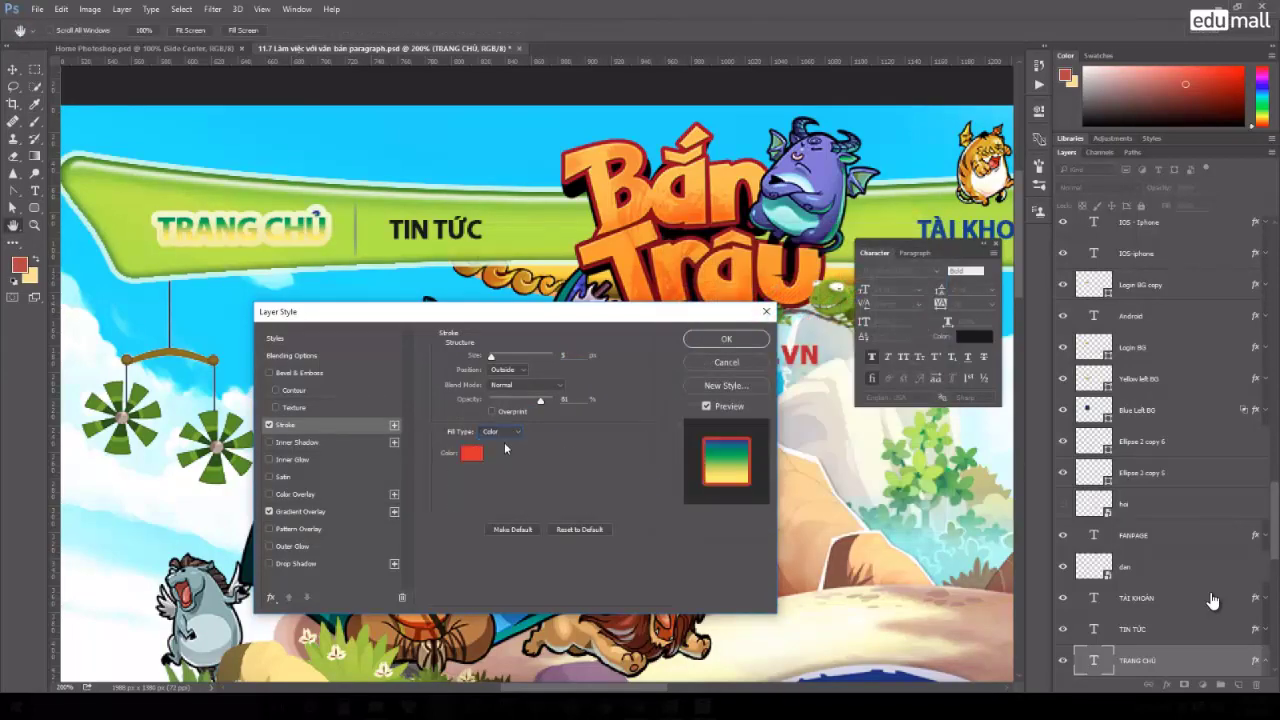
{"action": "left_click", "coordinate": [471, 453]}
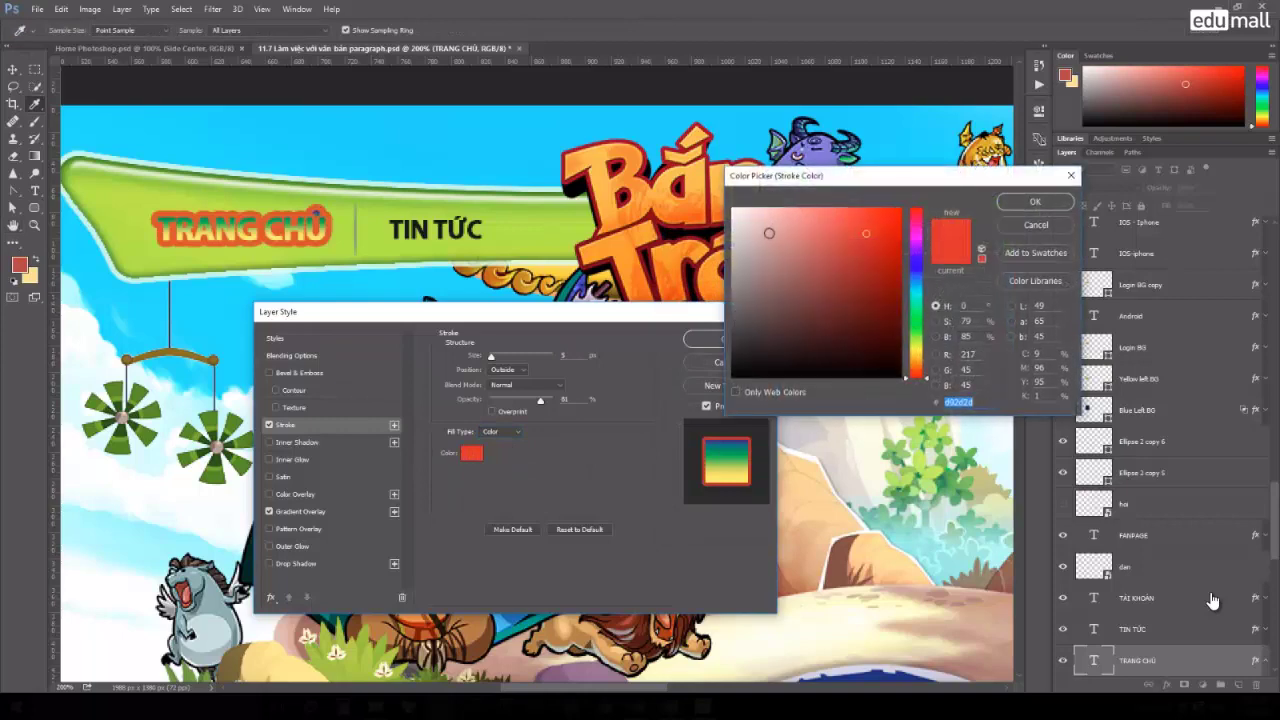
{"action": "left_click", "coordinate": [733, 210]}
{"action": "left_click", "coordinate": [1019, 205]}
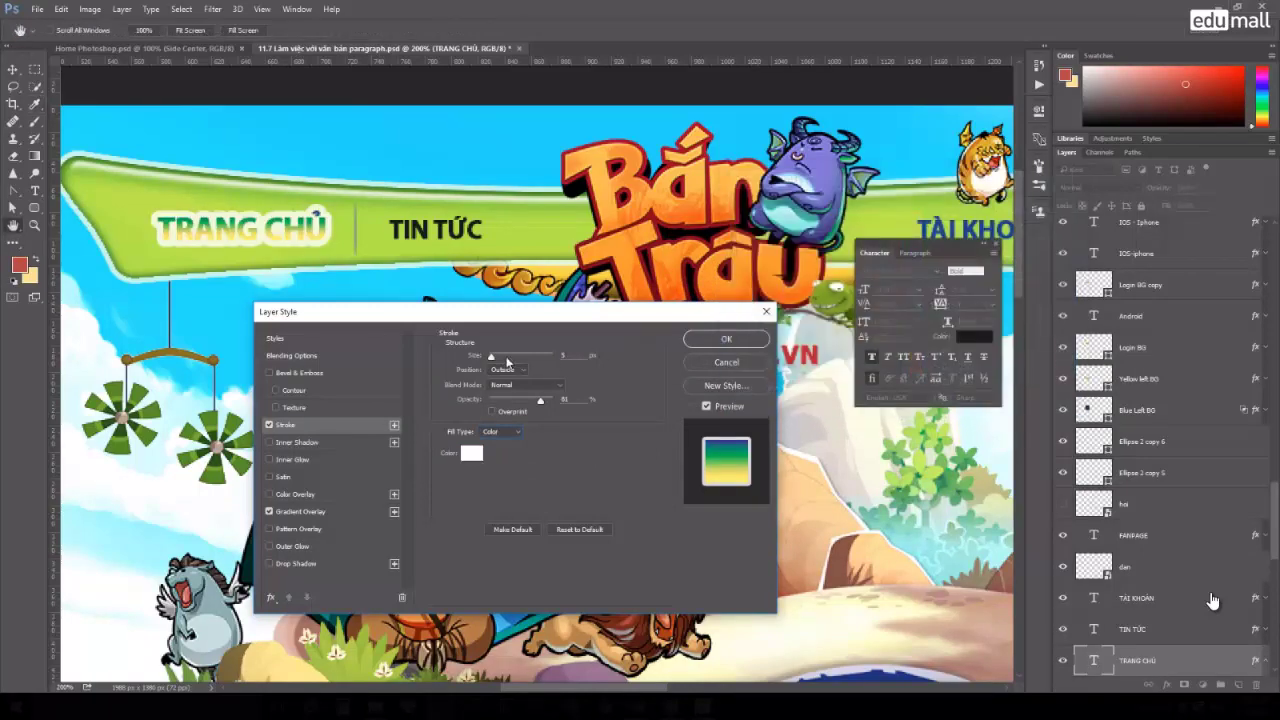
{"action": "left_click_drag", "start_coordinate": [541, 403], "coordinate": [548, 405]}
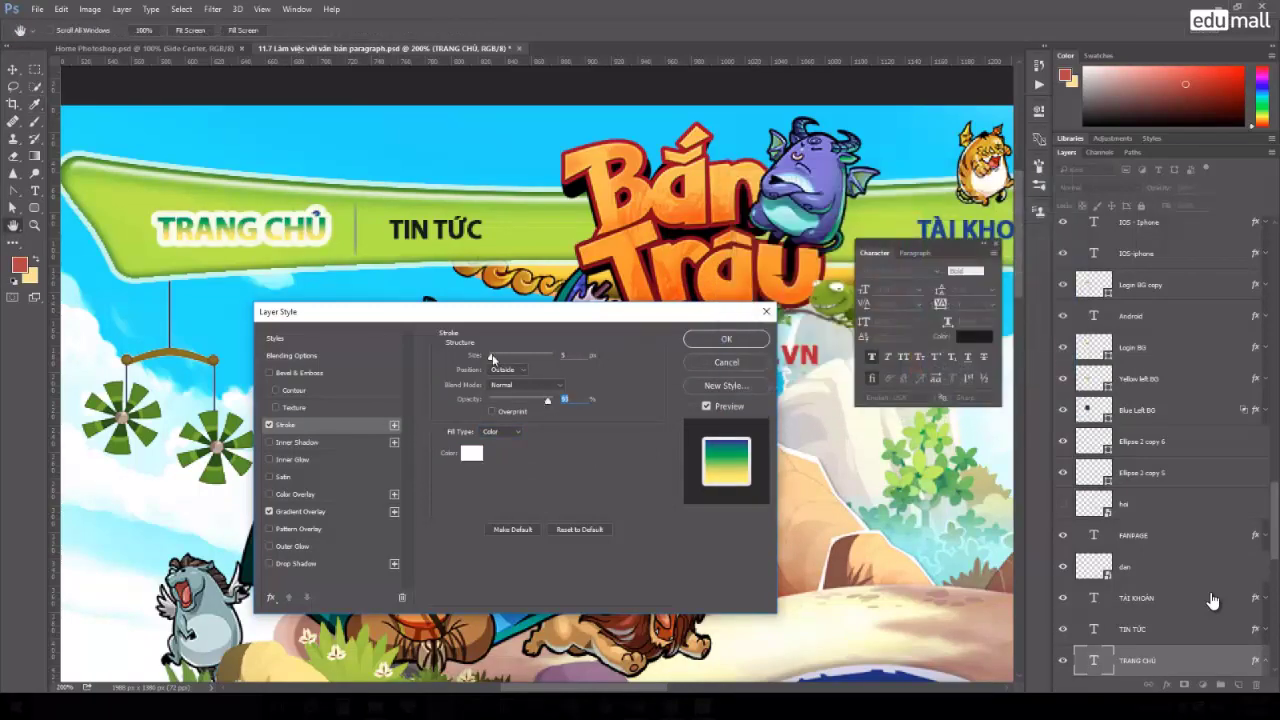
{"action": "left_click", "coordinate": [561, 355]}
{"action": "key", "text": "Down"}
{"action": "key", "text": "Down"}
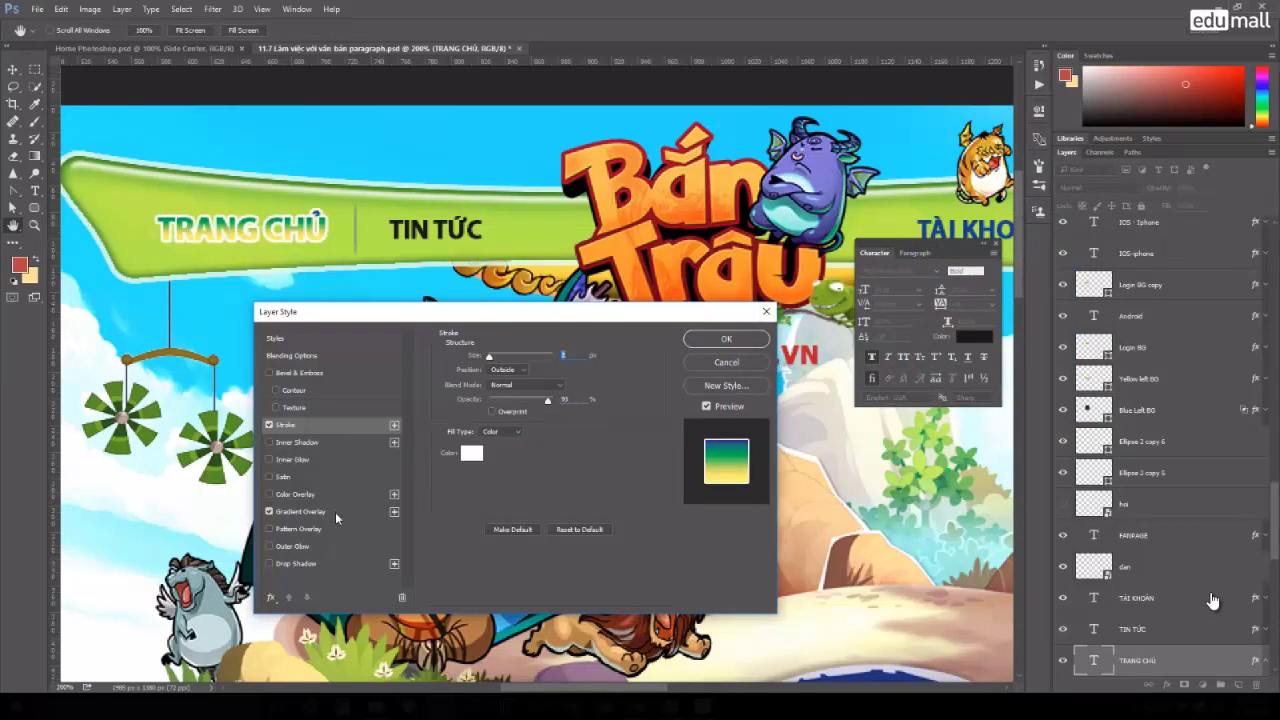
Shift the gradient overlay so the text reads dark blue, apply the style, and zoom out.
{"action": "left_click", "coordinate": [300, 511]}
{"action": "mouse_move", "coordinate": [250, 260]}
{"action": "left_mouse_down"}
{"action": "mouse_move", "coordinate": [244, 281]}
{"action": "mouse_move", "coordinate": [244, 256]}
{"action": "left_mouse_up"}
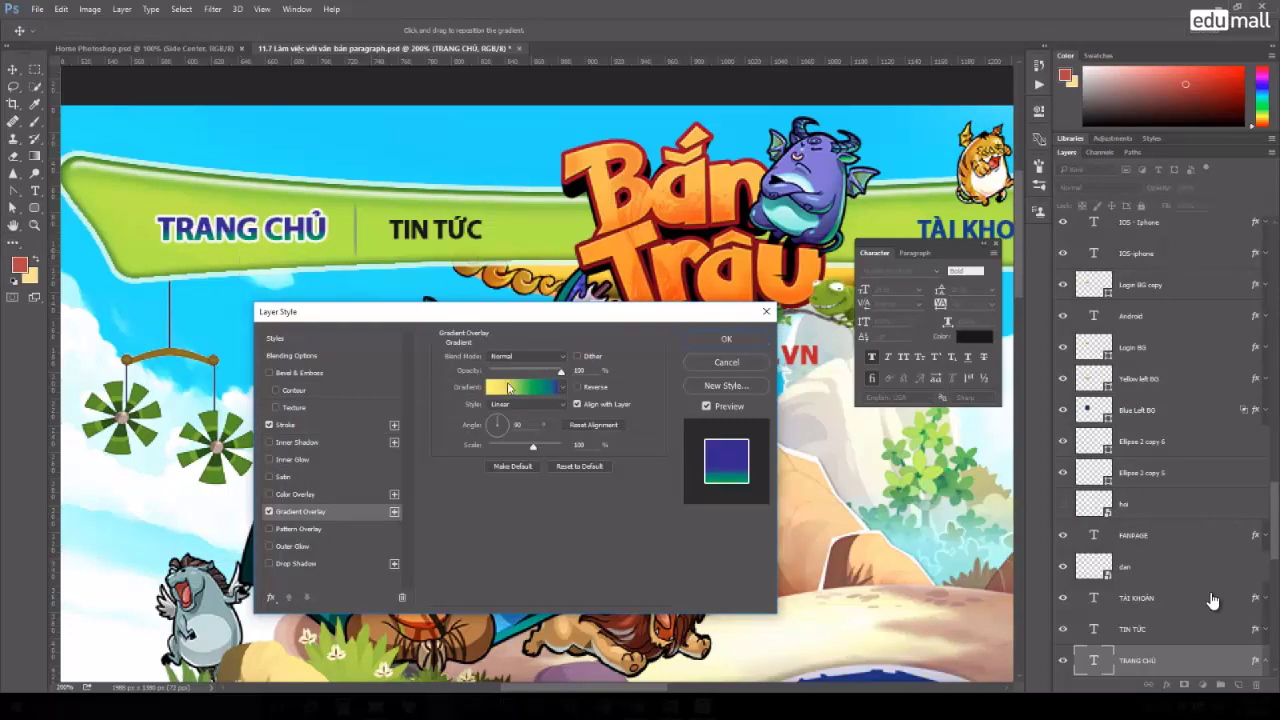
{"action": "left_click", "coordinate": [512, 388]}
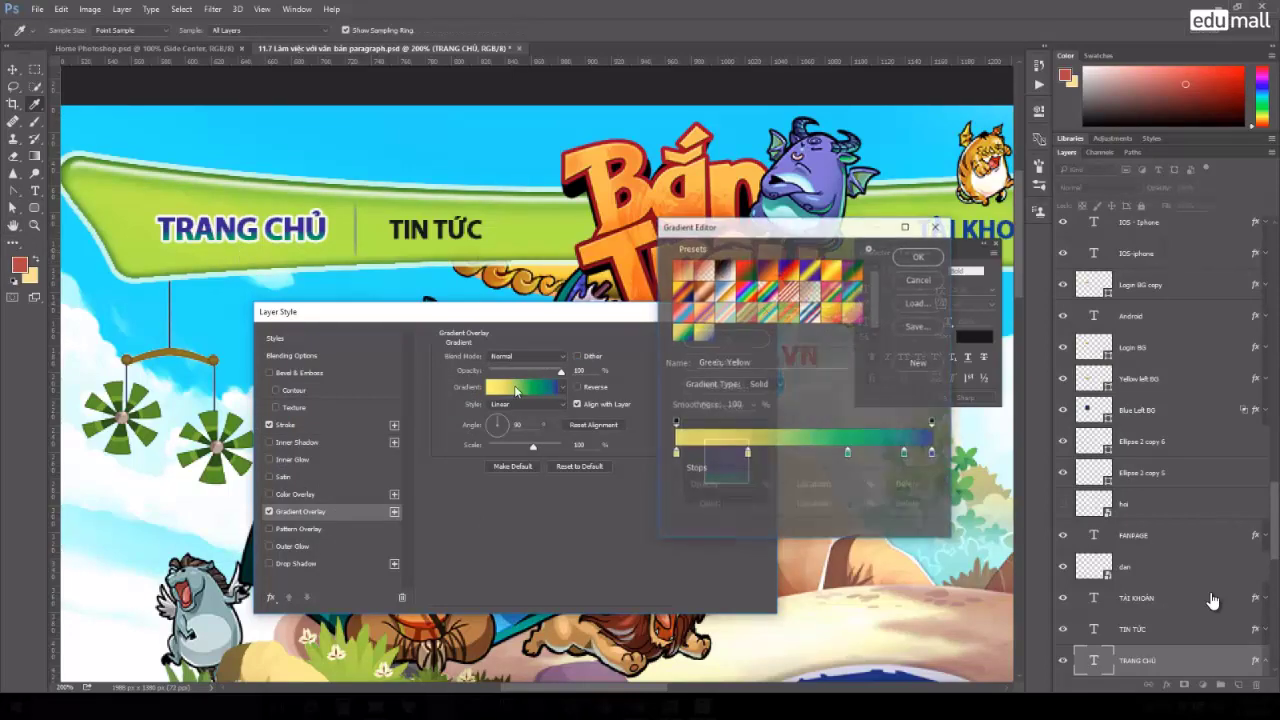
{"action": "left_click", "coordinate": [919, 257]}
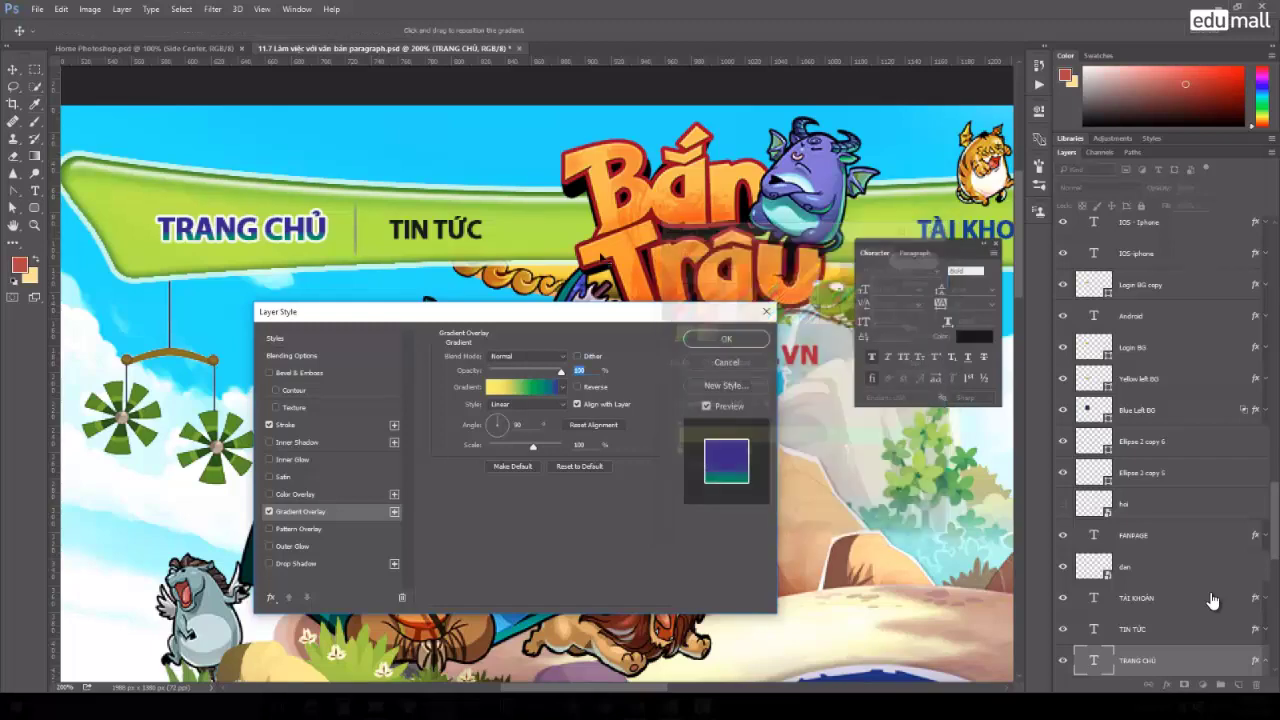
{"action": "left_click", "coordinate": [728, 339]}
{"action": "key", "text": "ctrl+minus"}
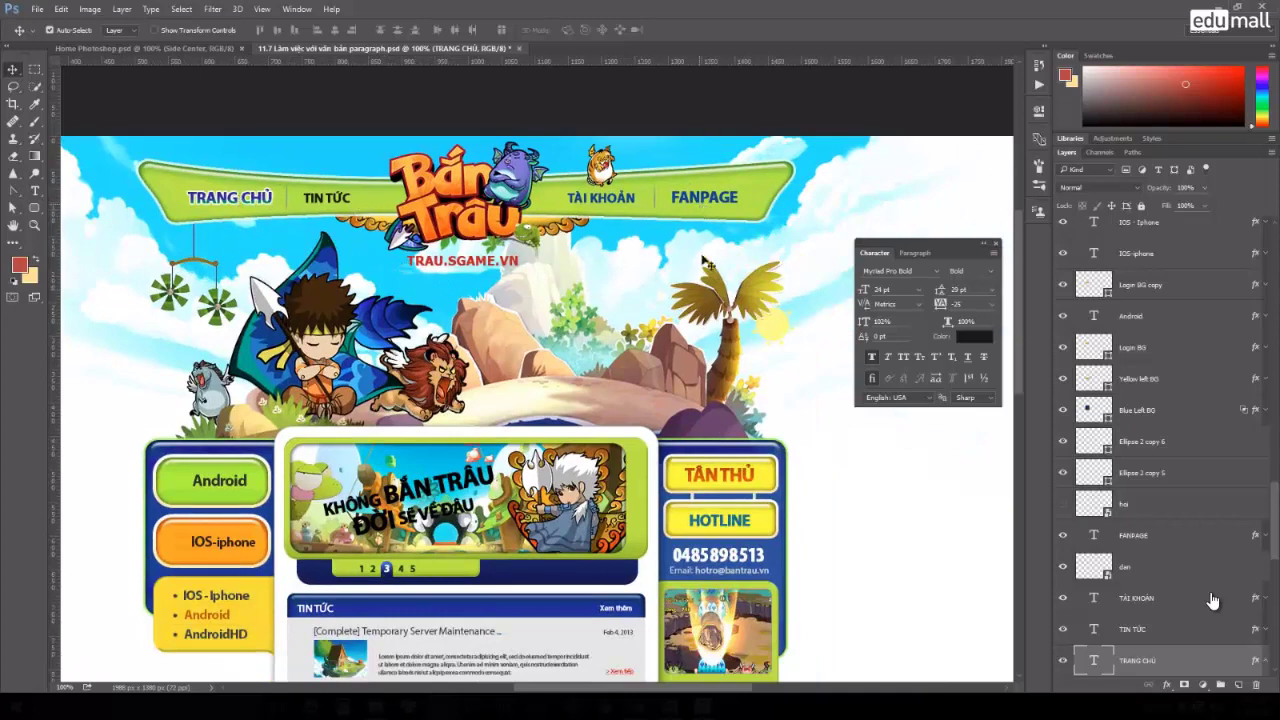
{"action": "mouse_move", "coordinate": [419, 526]}
{"action": "left_mouse_down"}
{"action": "mouse_move", "coordinate": [416, 396]}
{"action": "mouse_move", "coordinate": [449, 397]}
{"action": "left_mouse_up"}
{"action": "left_click", "coordinate": [130, 50]}
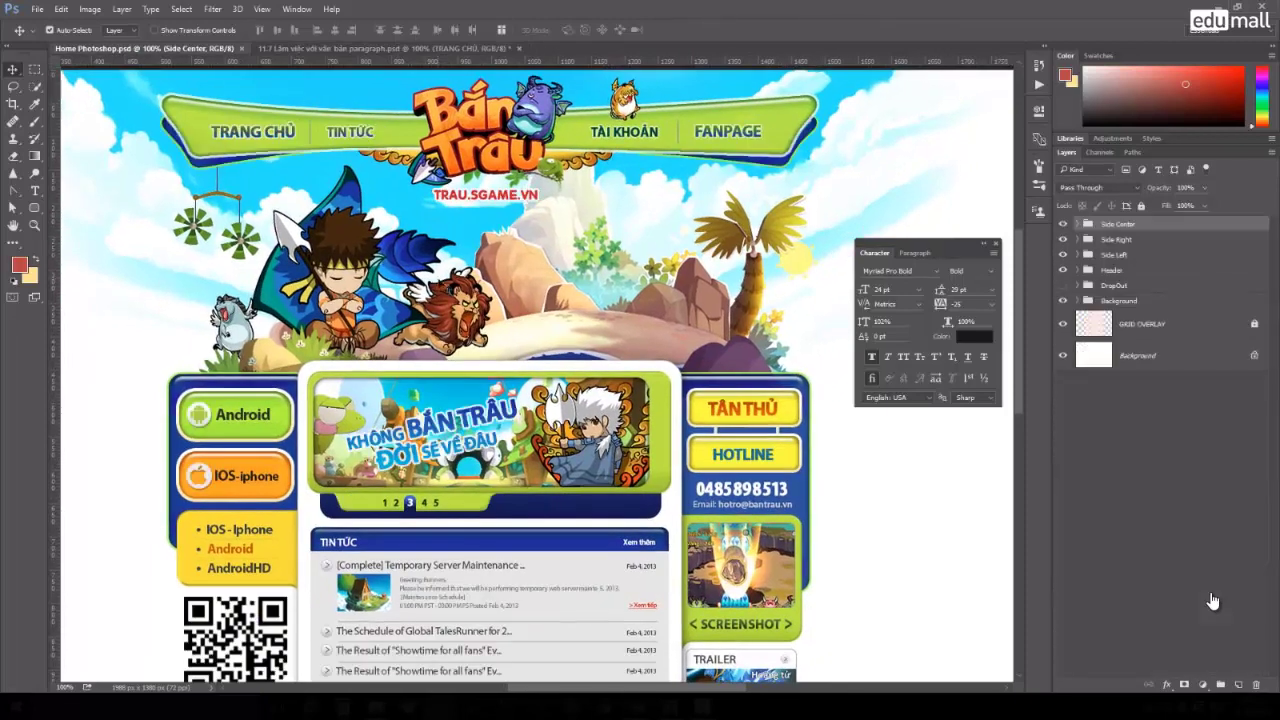
{"action": "left_click_drag", "start_coordinate": [528, 340], "coordinate": [548, 350]}
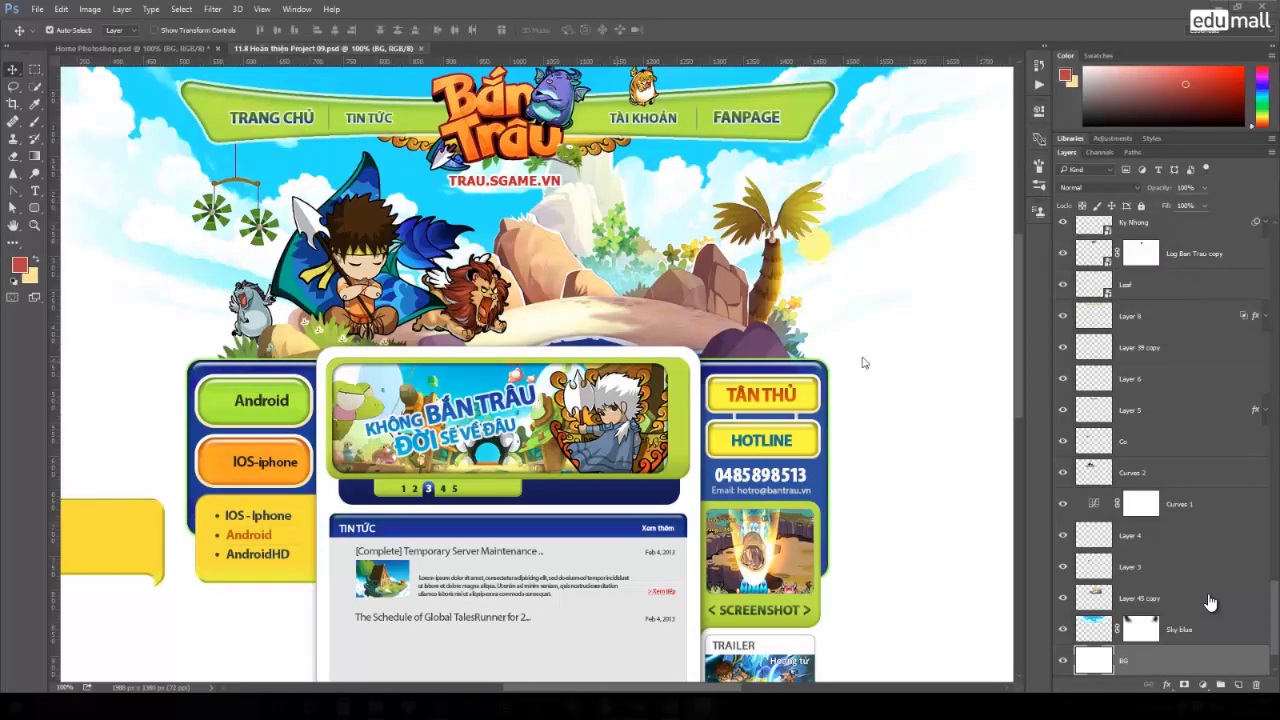
{"action": "scroll", "coordinate": [864, 362], "scroll_direction": "down", "scroll_amount": 2}
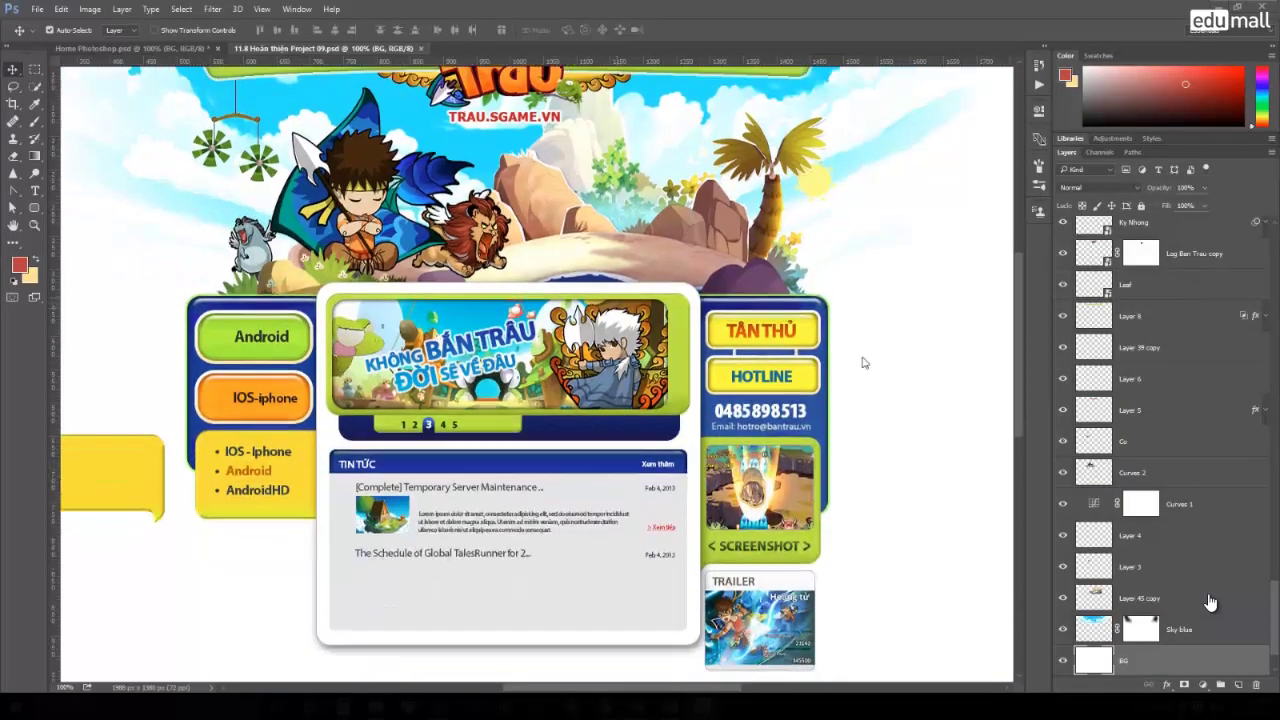
{"action": "scroll", "coordinate": [864, 362], "scroll_direction": "down", "scroll_amount": 1}
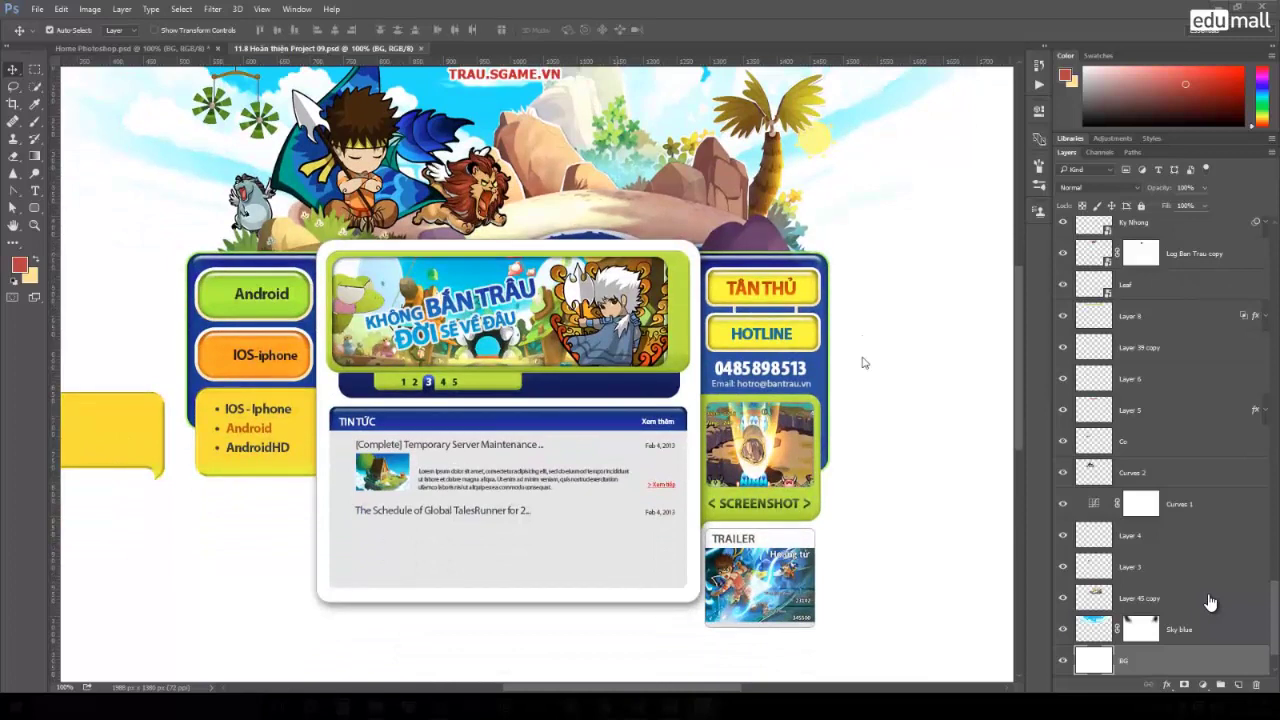
{"action": "scroll", "coordinate": [864, 362], "scroll_direction": "down", "scroll_amount": 1}
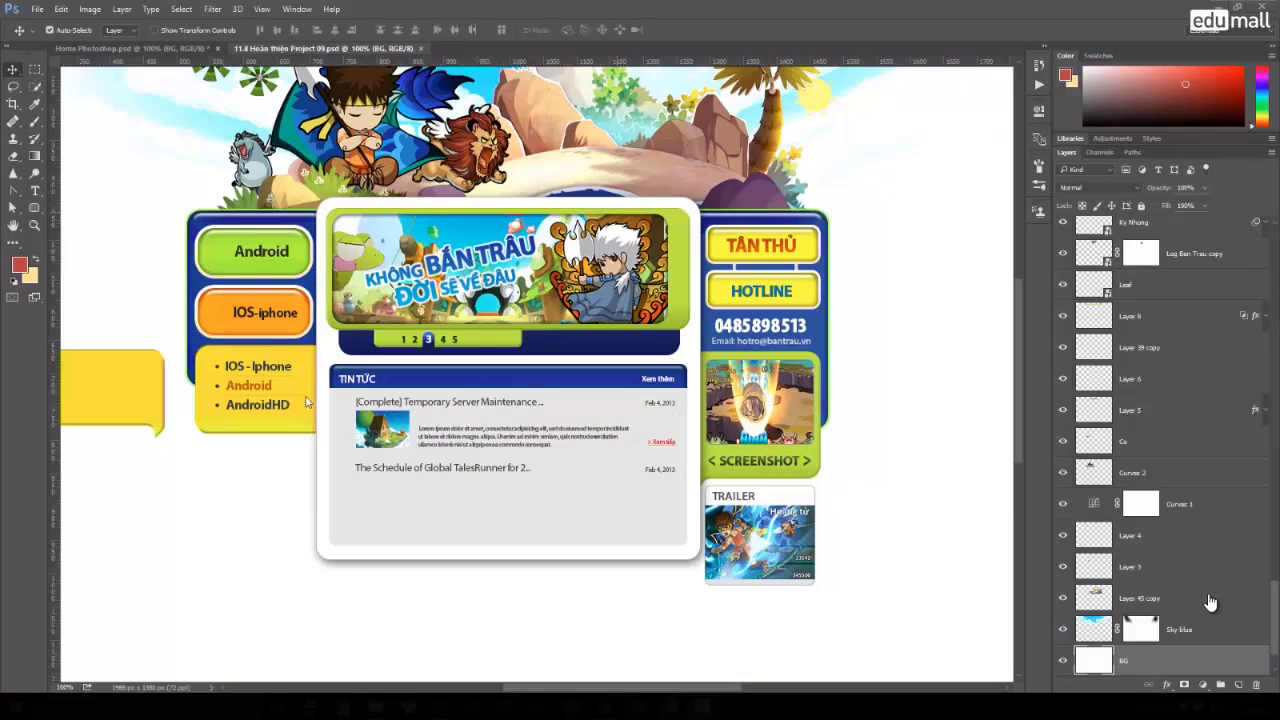
{"action": "left_click_drag", "start_coordinate": [362, 420], "coordinate": [400, 428]}
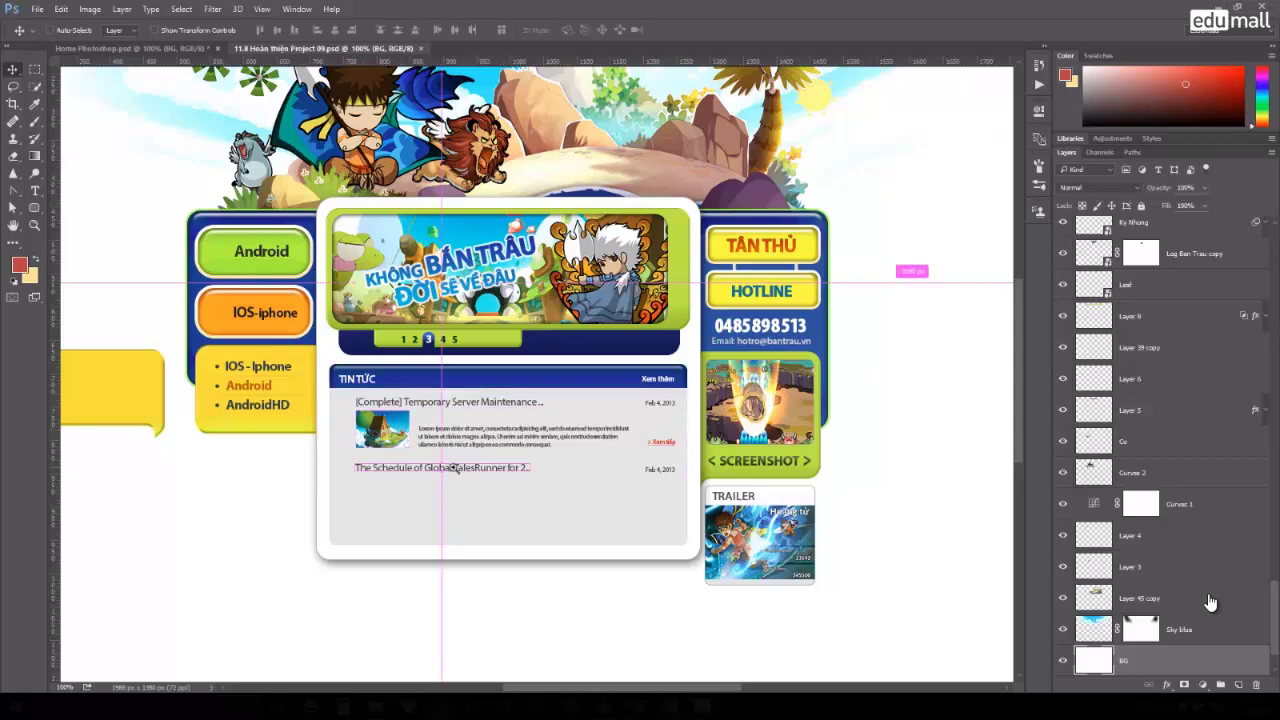
{"action": "scroll", "coordinate": [523, 514], "scroll_direction": "up", "scroll_amount": 3}
{"action": "scroll", "coordinate": [431, 491], "scroll_direction": "up", "scroll_amount": 1}
{"action": "scroll", "coordinate": [703, 408], "scroll_direction": "up", "scroll_amount": 1}
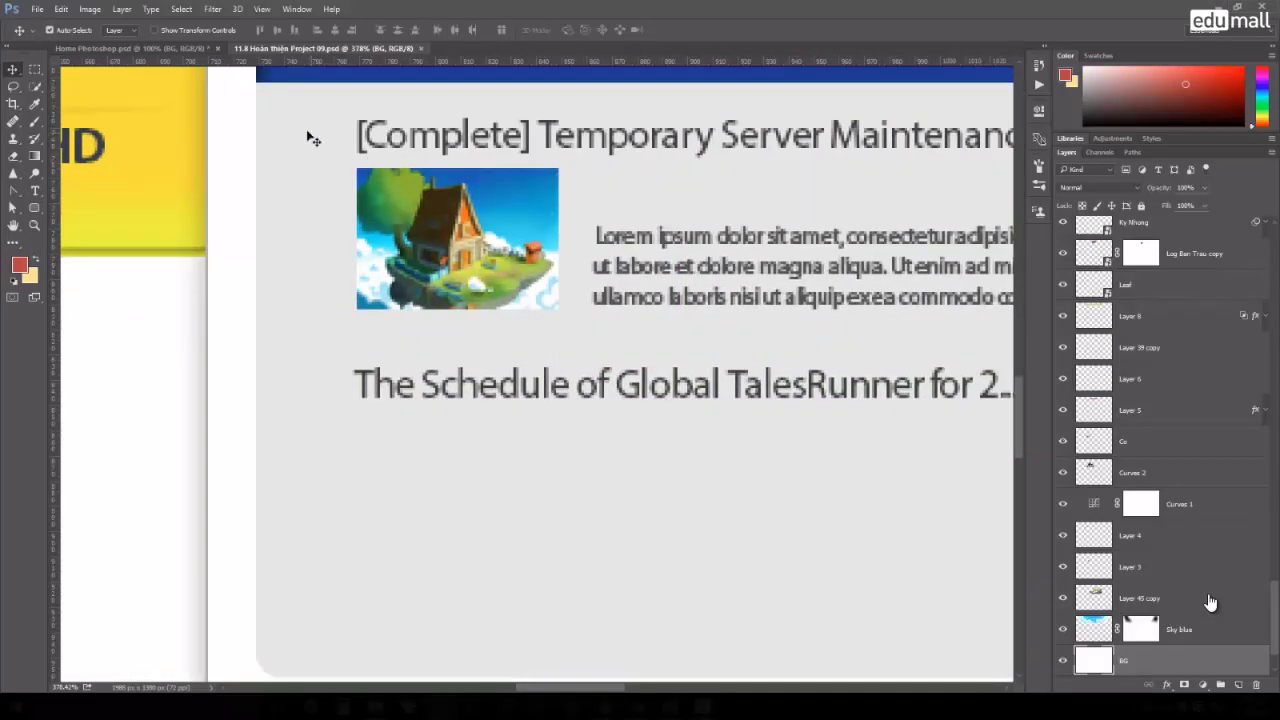
{"action": "scroll", "coordinate": [541, 354], "scroll_direction": "down", "scroll_amount": 2}
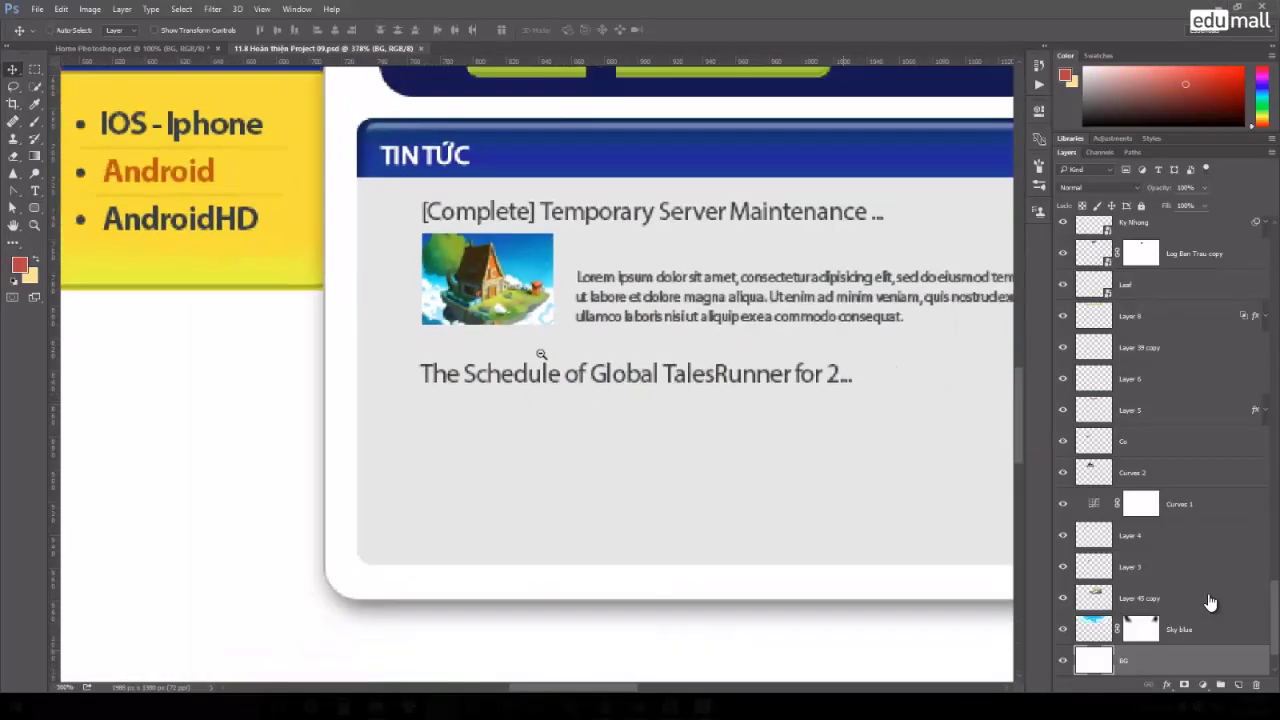
{"action": "scroll", "coordinate": [530, 375], "scroll_direction": "down", "scroll_amount": 1}
{"action": "scroll", "coordinate": [527, 393], "scroll_direction": "left", "scroll_amount": 1}
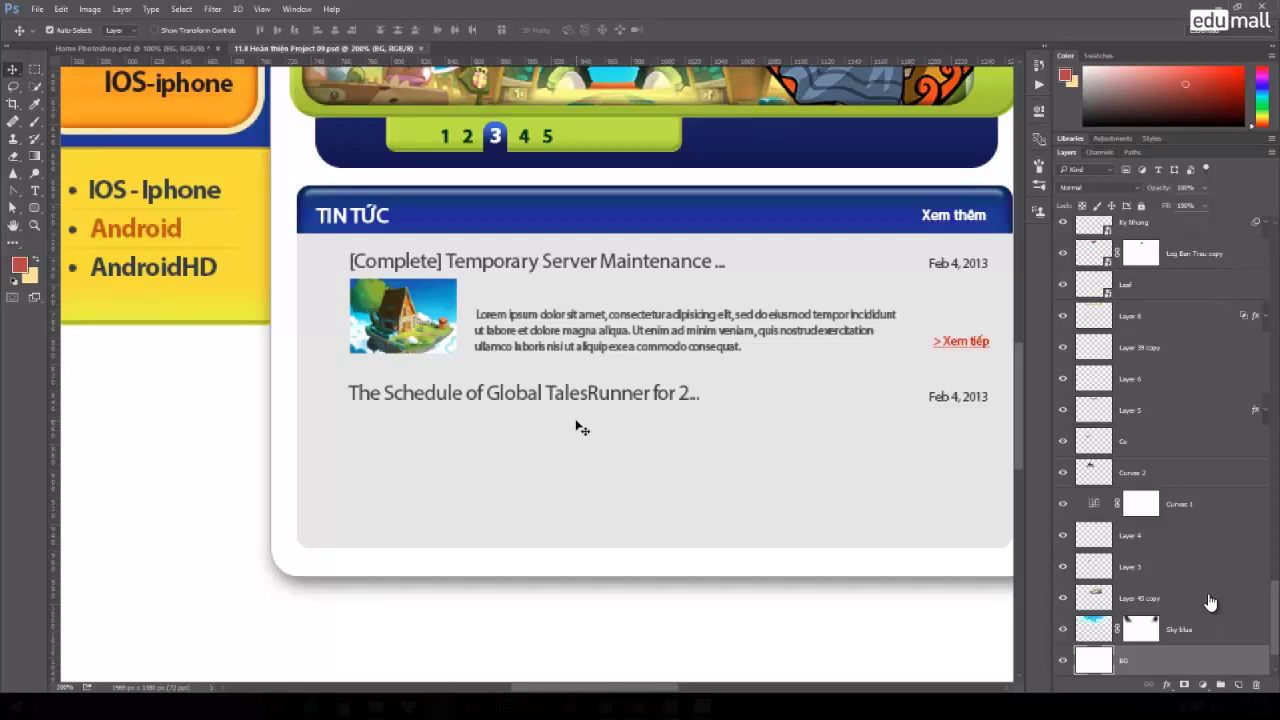
Select the Custom Shape tool with the circled Forward arrow preset, zooming in.
{"action": "right_click", "coordinate": [34, 207]}
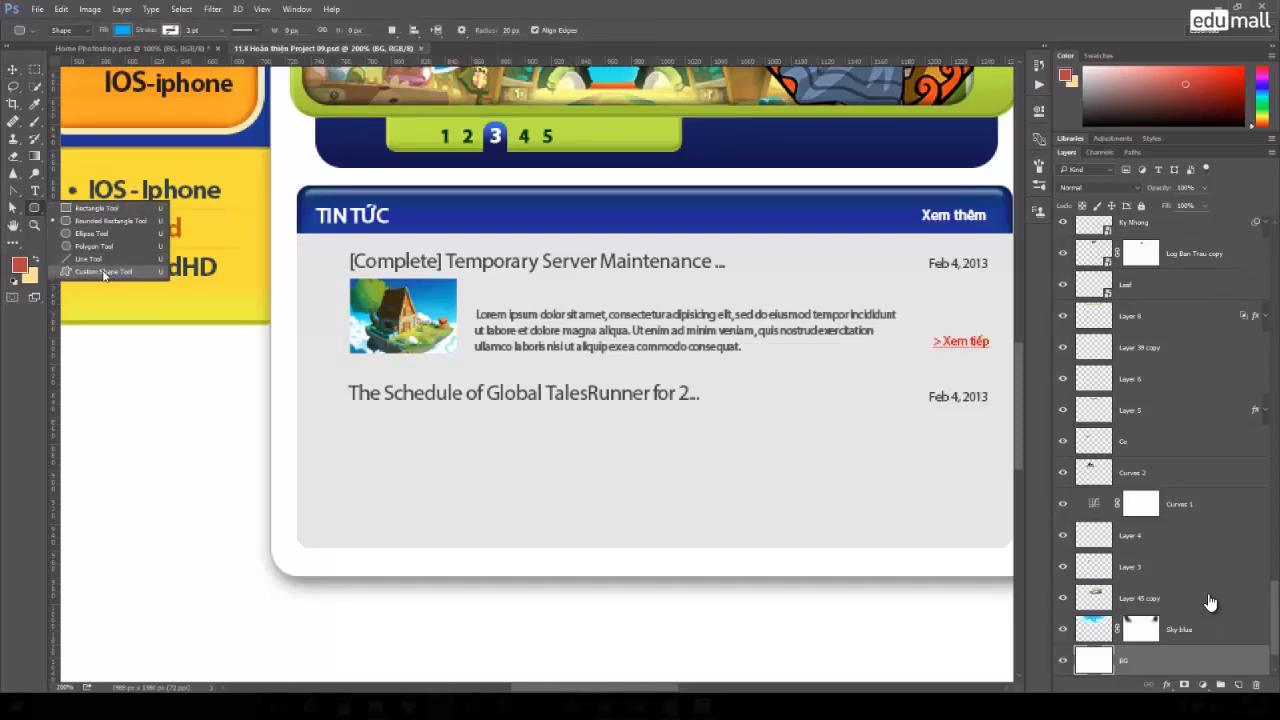
{"action": "left_click", "coordinate": [104, 272]}
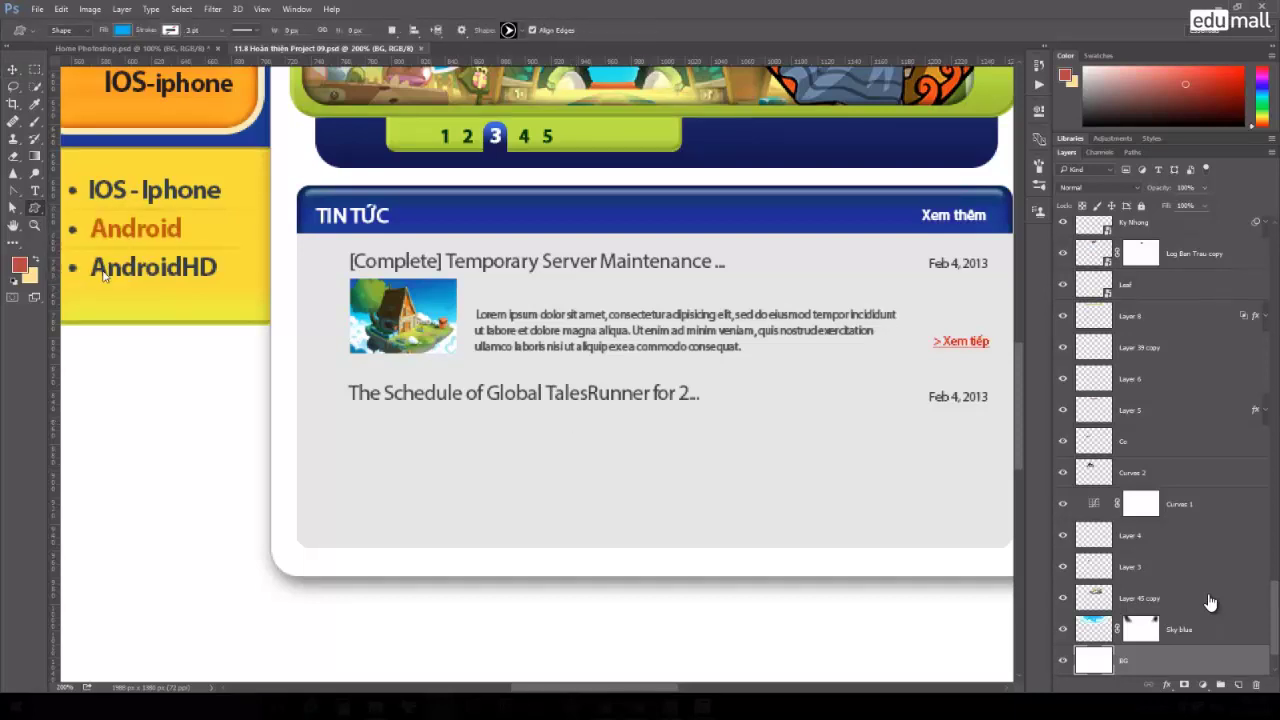
{"action": "left_click", "coordinate": [509, 30]}
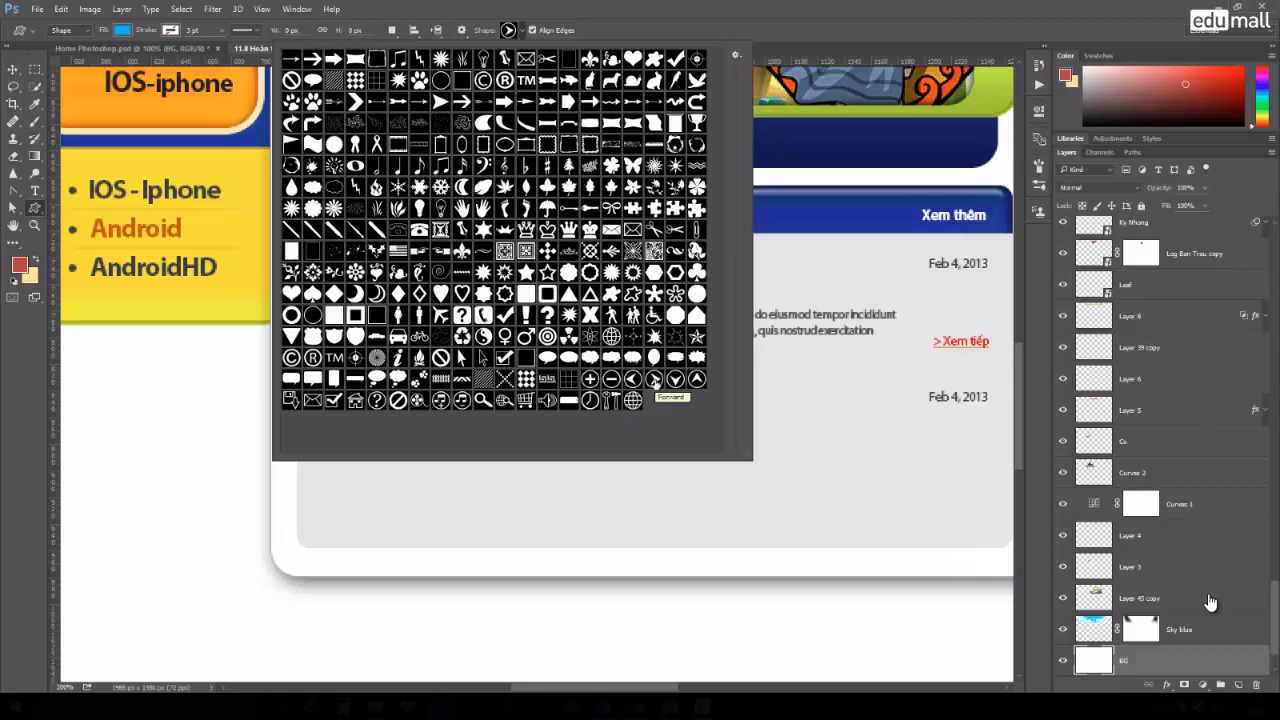
{"action": "left_click", "coordinate": [655, 379]}
{"action": "left_click", "coordinate": [791, 413]}
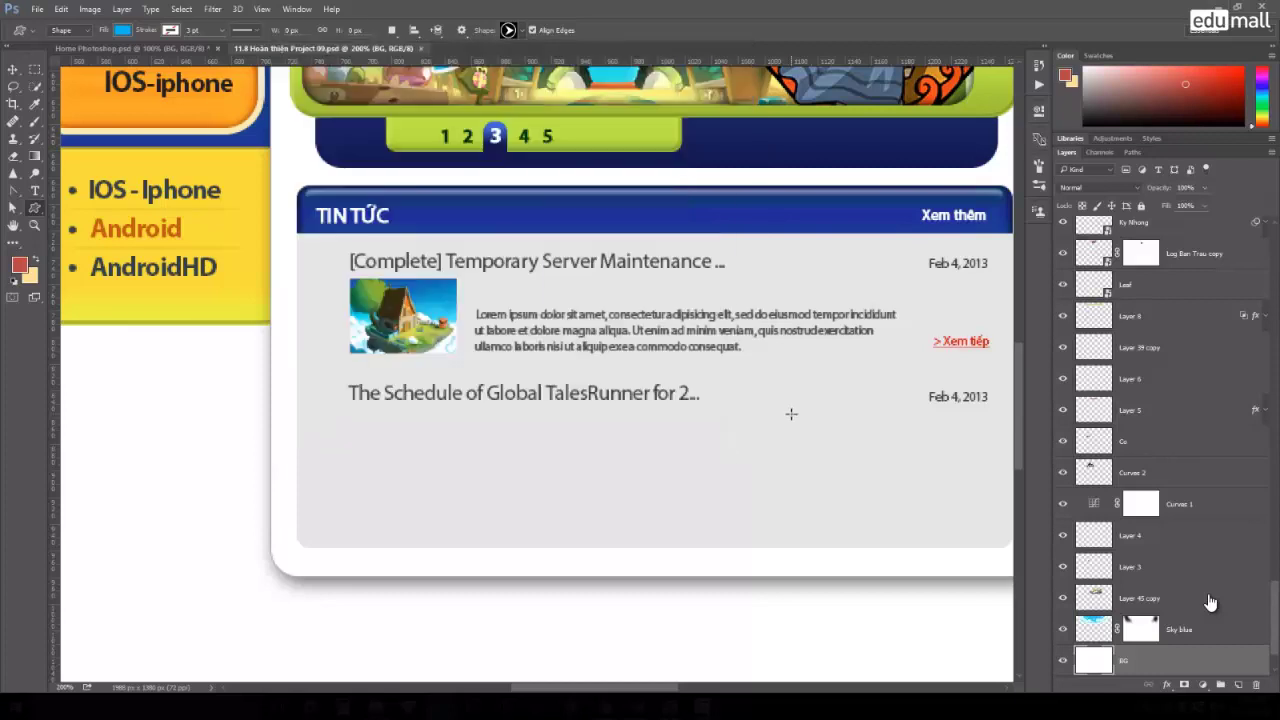
{"action": "left_click", "coordinate": [690, 286]}
{"action": "scroll", "coordinate": [354, 294], "scroll_direction": "up", "scroll_amount": 1}
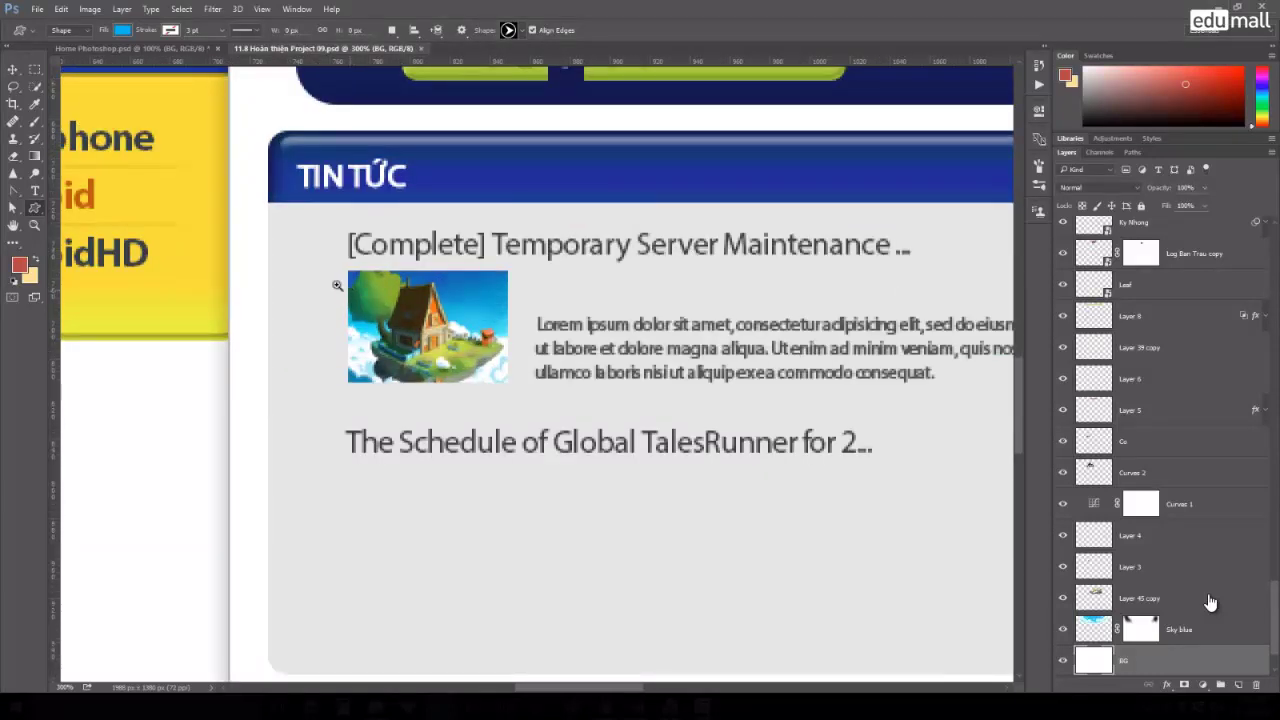
{"action": "right_click", "coordinate": [35, 208]}
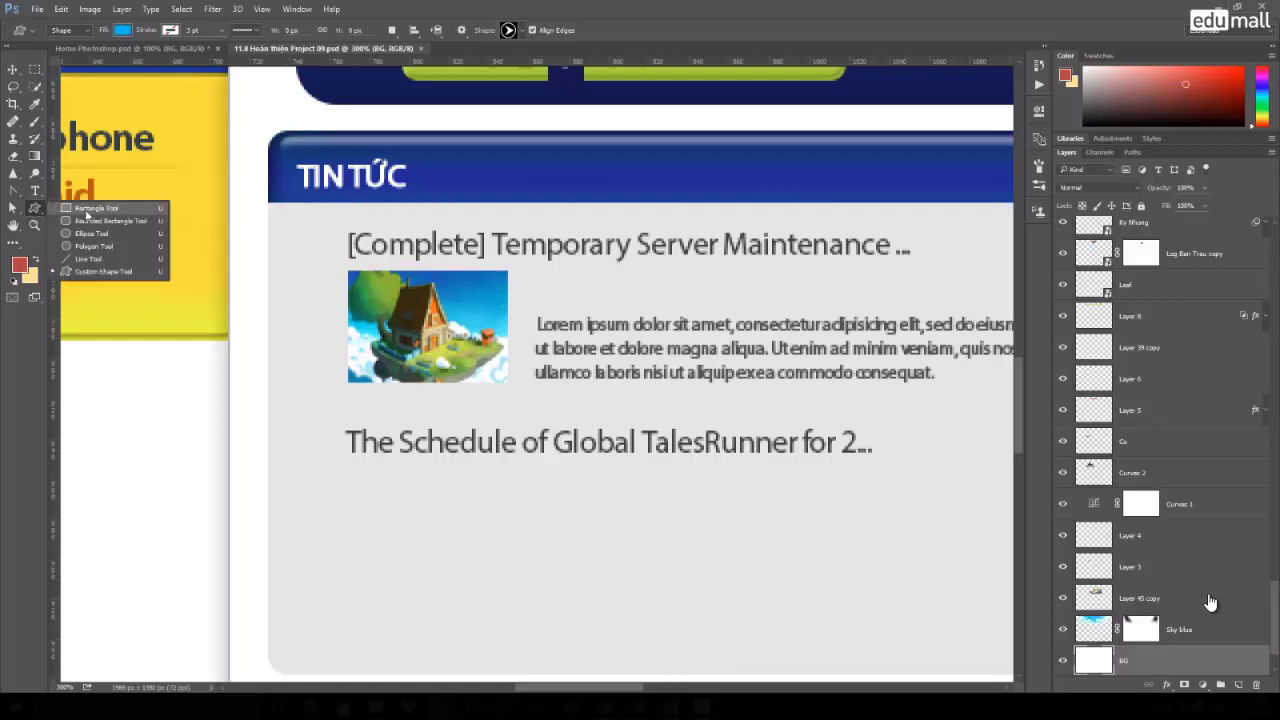
{"action": "left_click", "coordinate": [93, 271]}
{"action": "scroll", "coordinate": [408, 254], "scroll_direction": "up", "scroll_amount": 1}
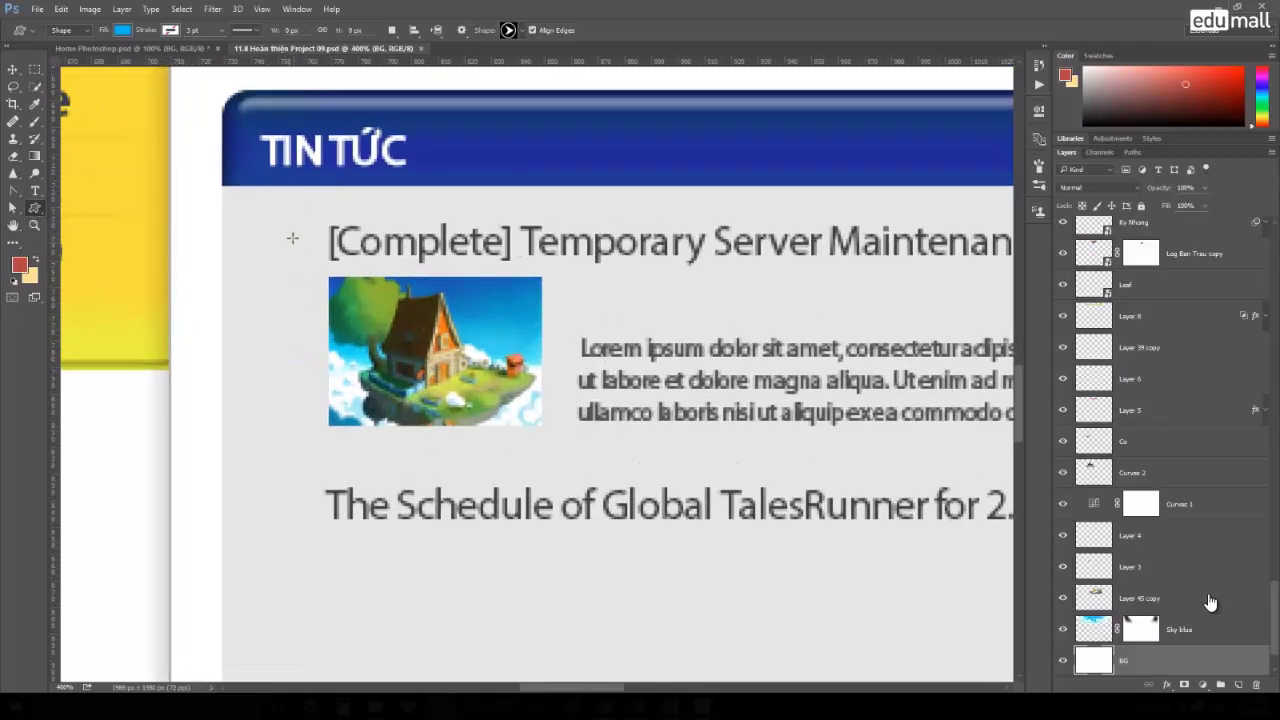
Draw the circled-arrow icon left of the first headline and bring its layer to the top.
{"action": "left_click_drag", "start_coordinate": [272, 227], "coordinate": [307, 262]}
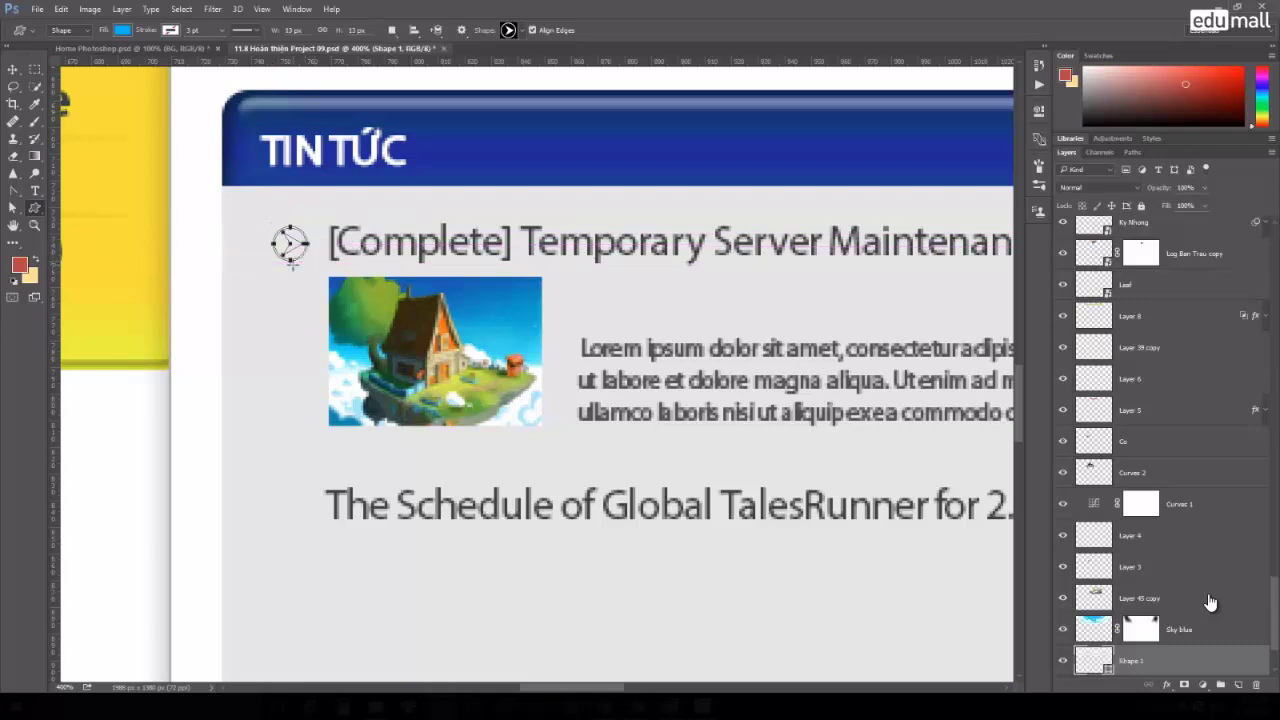
{"action": "left_click", "coordinate": [11, 70]}
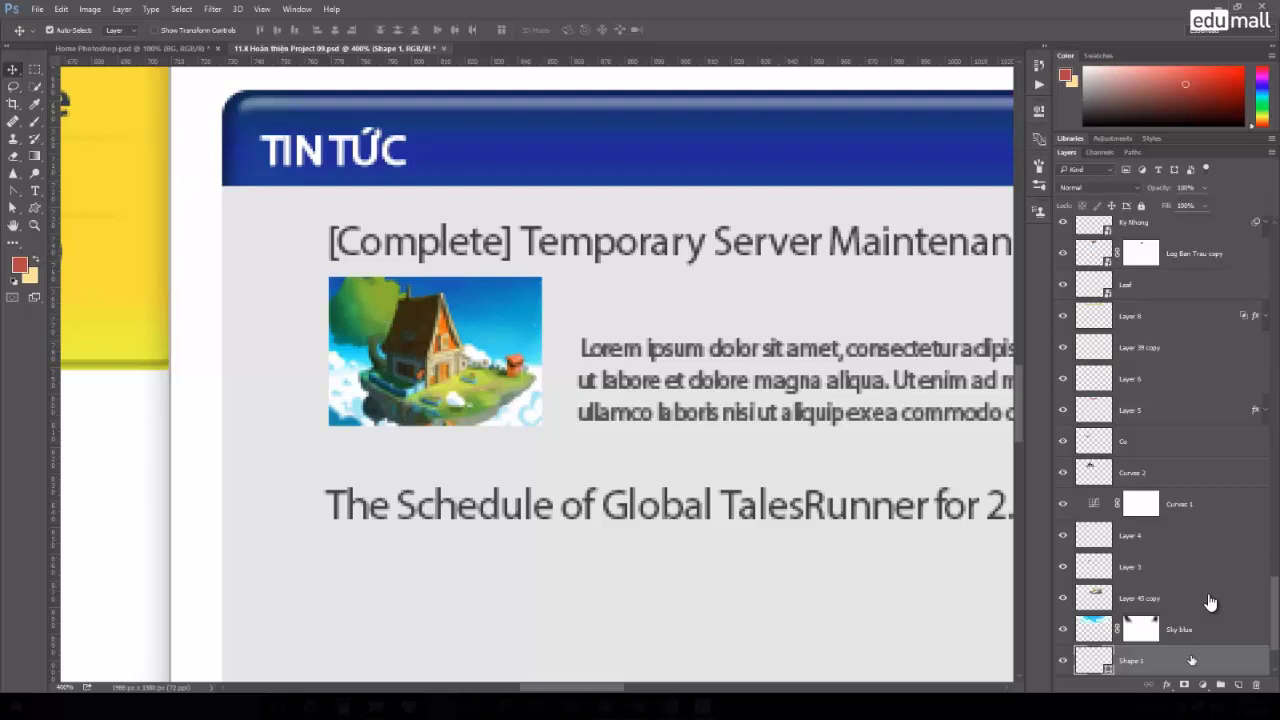
{"action": "scroll", "coordinate": [1202, 661], "scroll_direction": "down", "scroll_amount": 3}
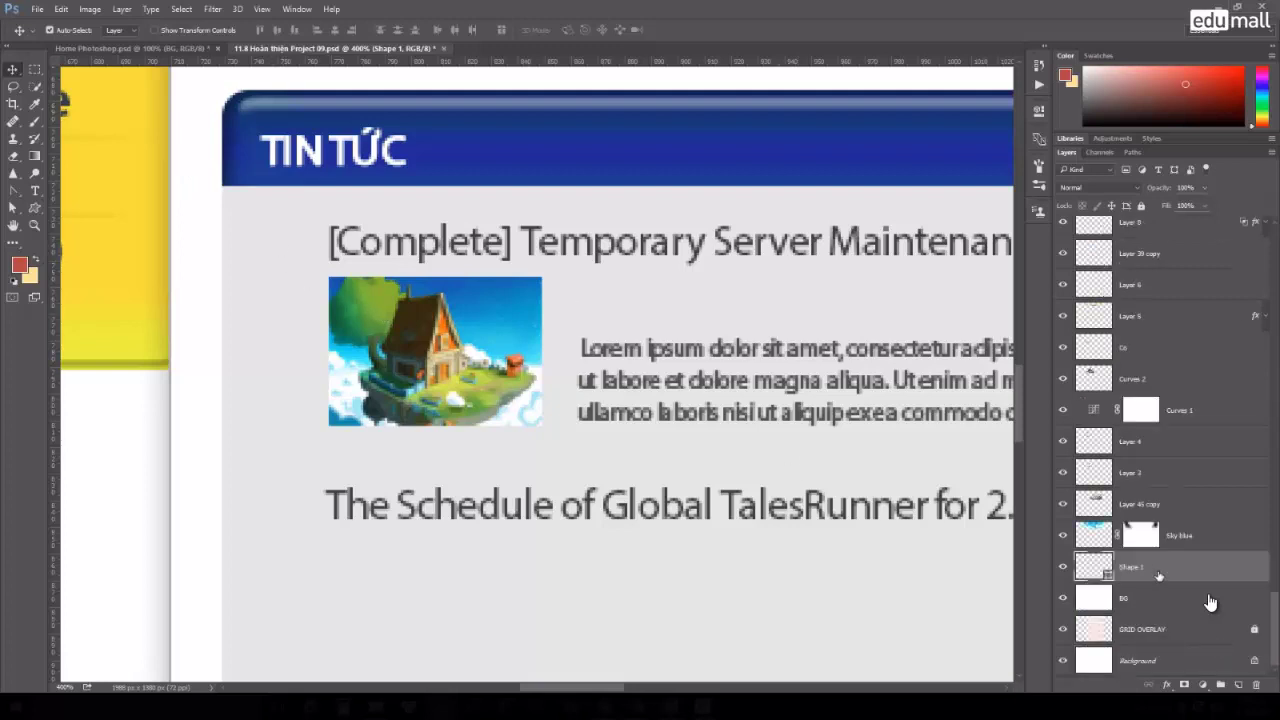
{"action": "key", "text": "ctrl+shift+bracketright"}
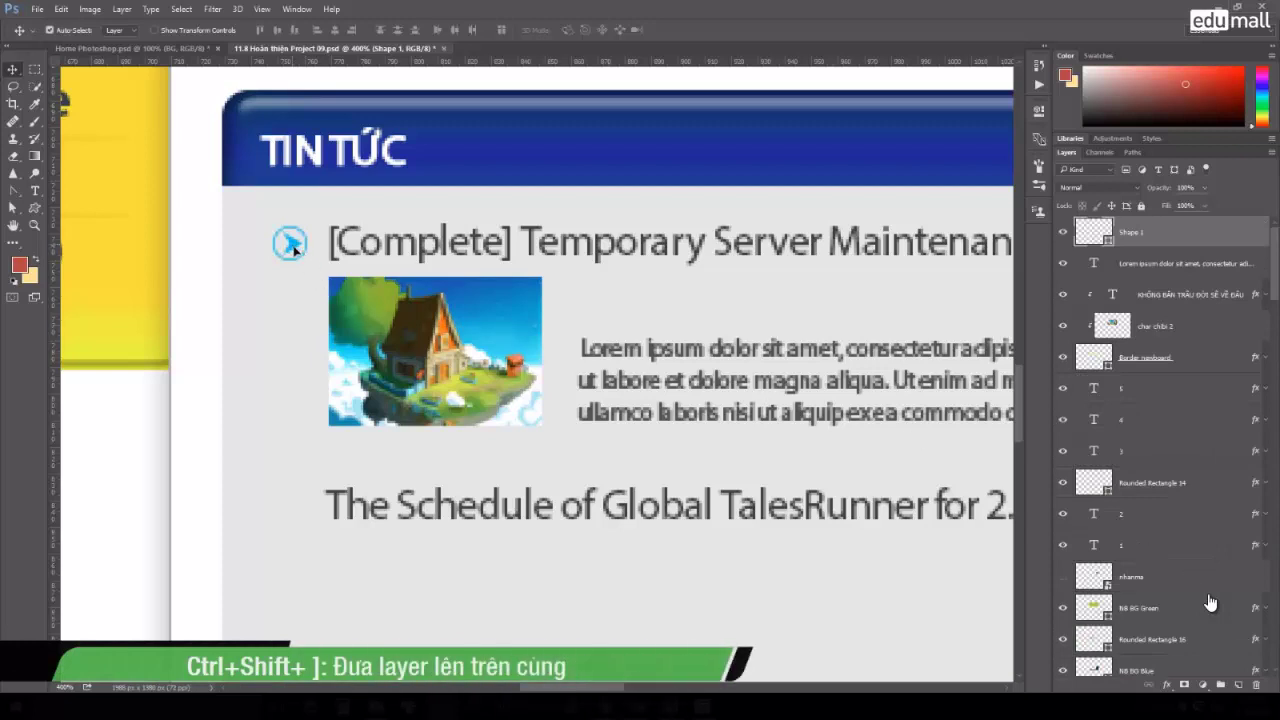
{"action": "left_click_drag", "start_coordinate": [294, 248], "coordinate": [289, 246]}
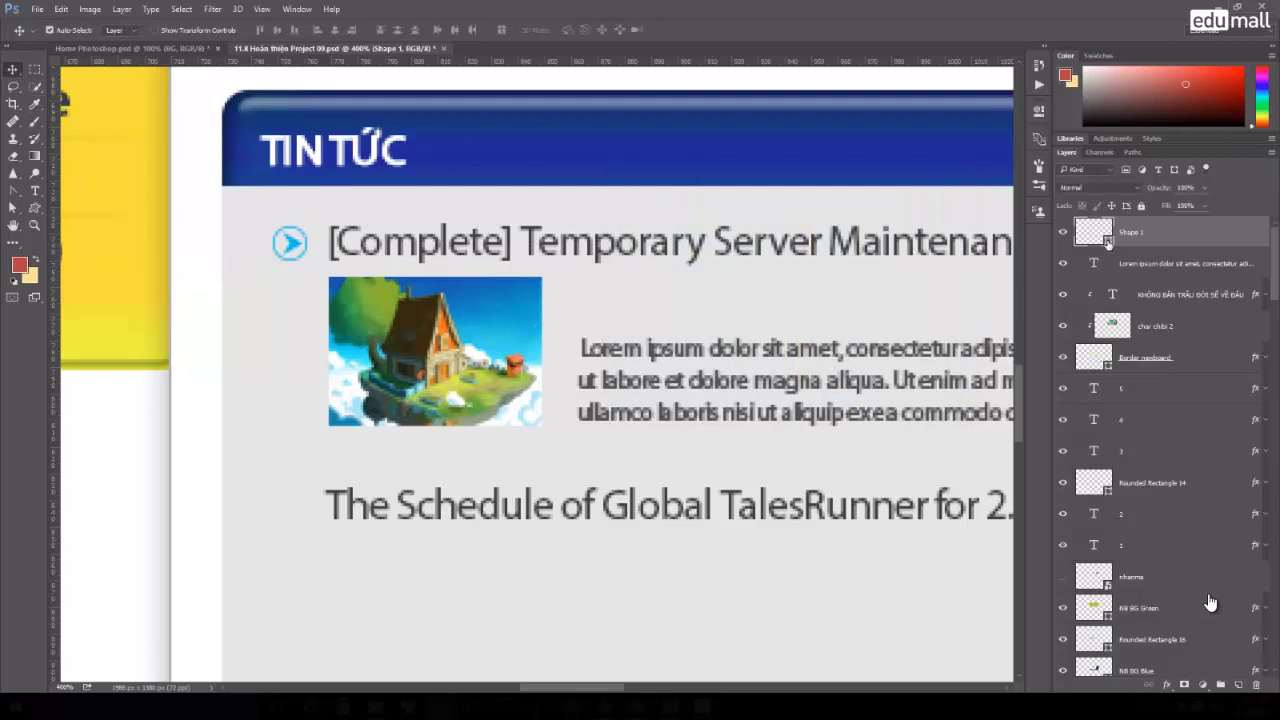
Colour the arrow icon dark grey #404040.
{"action": "double_click", "coordinate": [1108, 241]}
{"action": "left_click", "coordinate": [617, 304]}
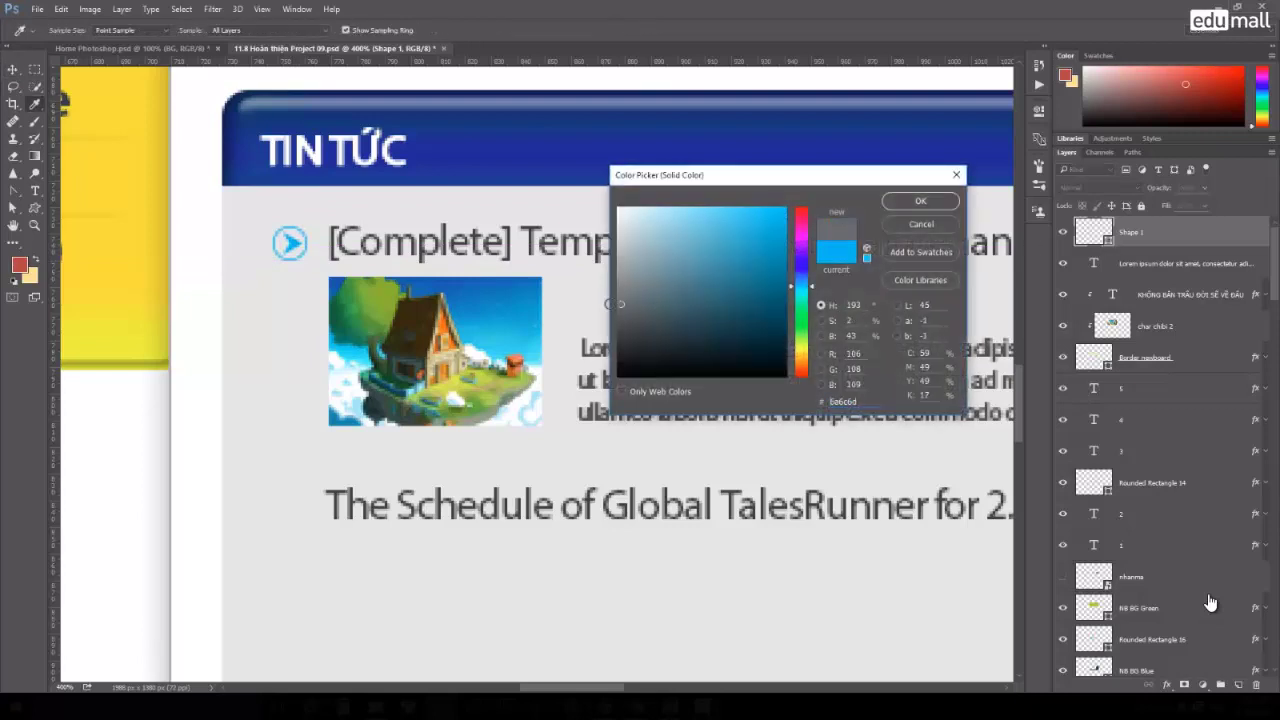
{"action": "left_click", "coordinate": [617, 333]}
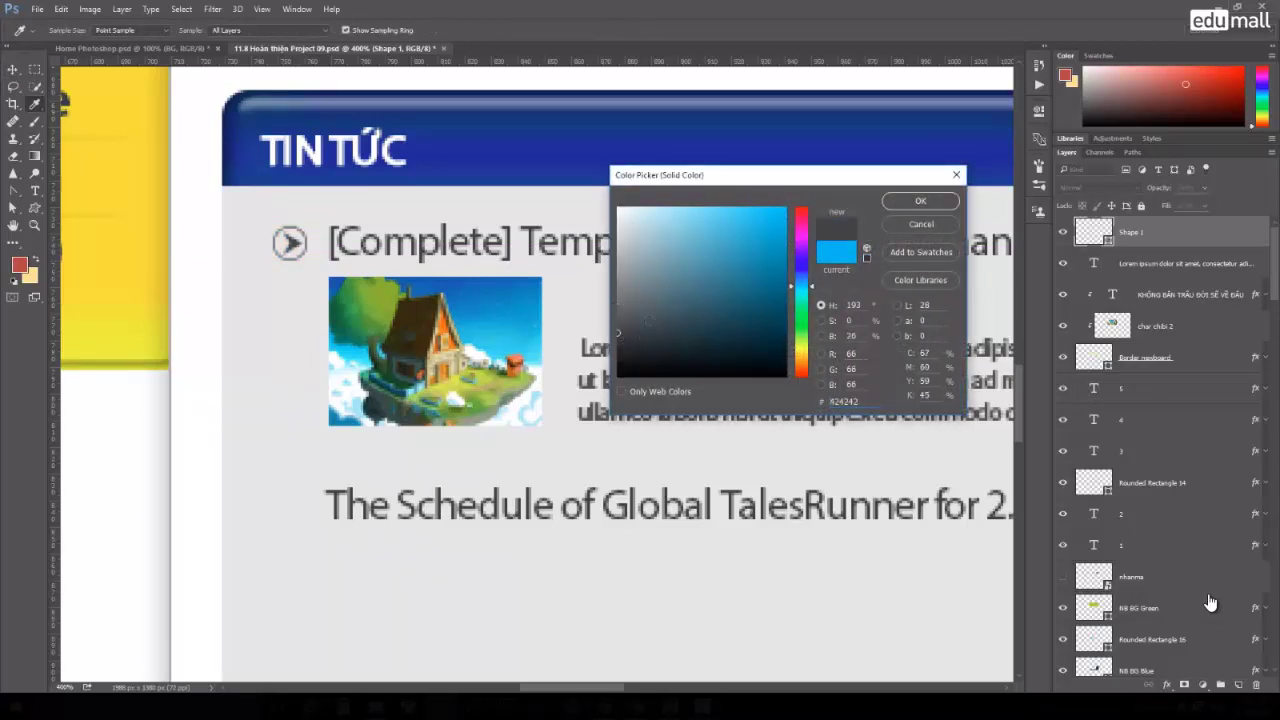
{"action": "left_click", "coordinate": [534, 224]}
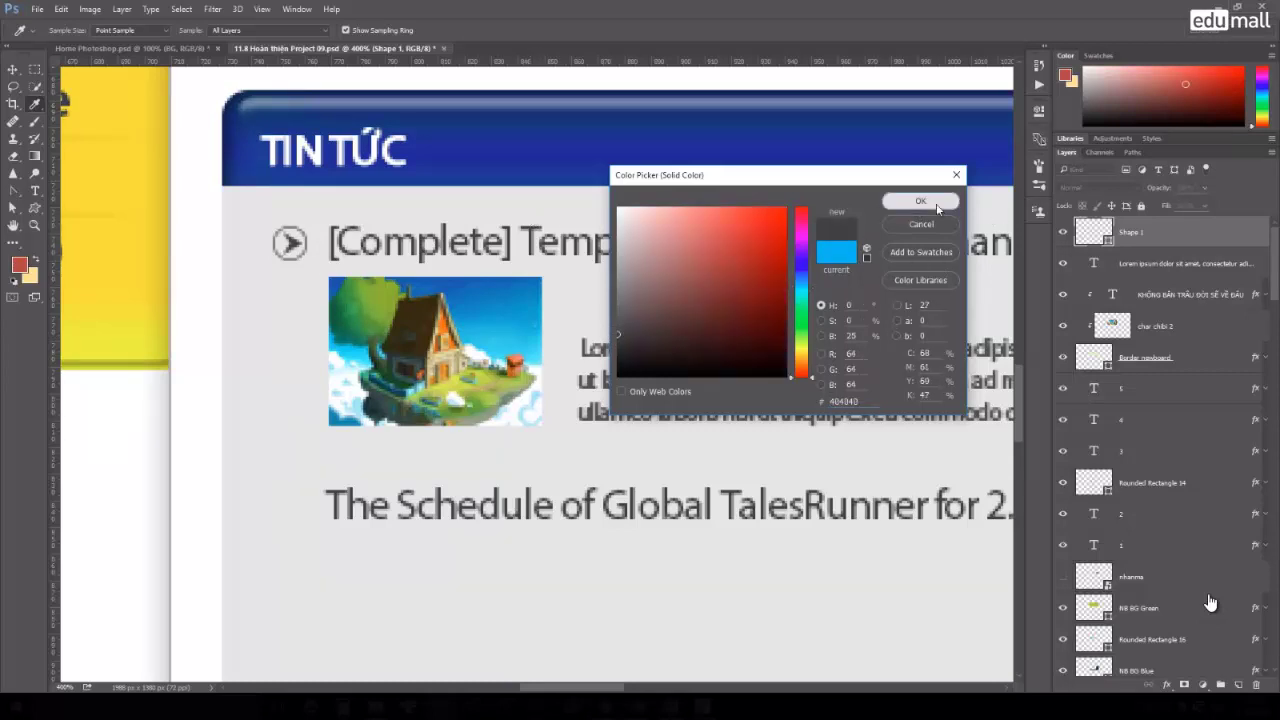
{"action": "left_click", "coordinate": [918, 201]}
{"action": "scroll", "coordinate": [660, 385], "scroll_direction": "down", "scroll_amount": 1}
Alt-drag a copy of the arrow icon beside 'The Schedule of Global TalesRunner' headline.
{"action": "scroll", "coordinate": [656, 382], "scroll_direction": "down", "scroll_amount": 2}
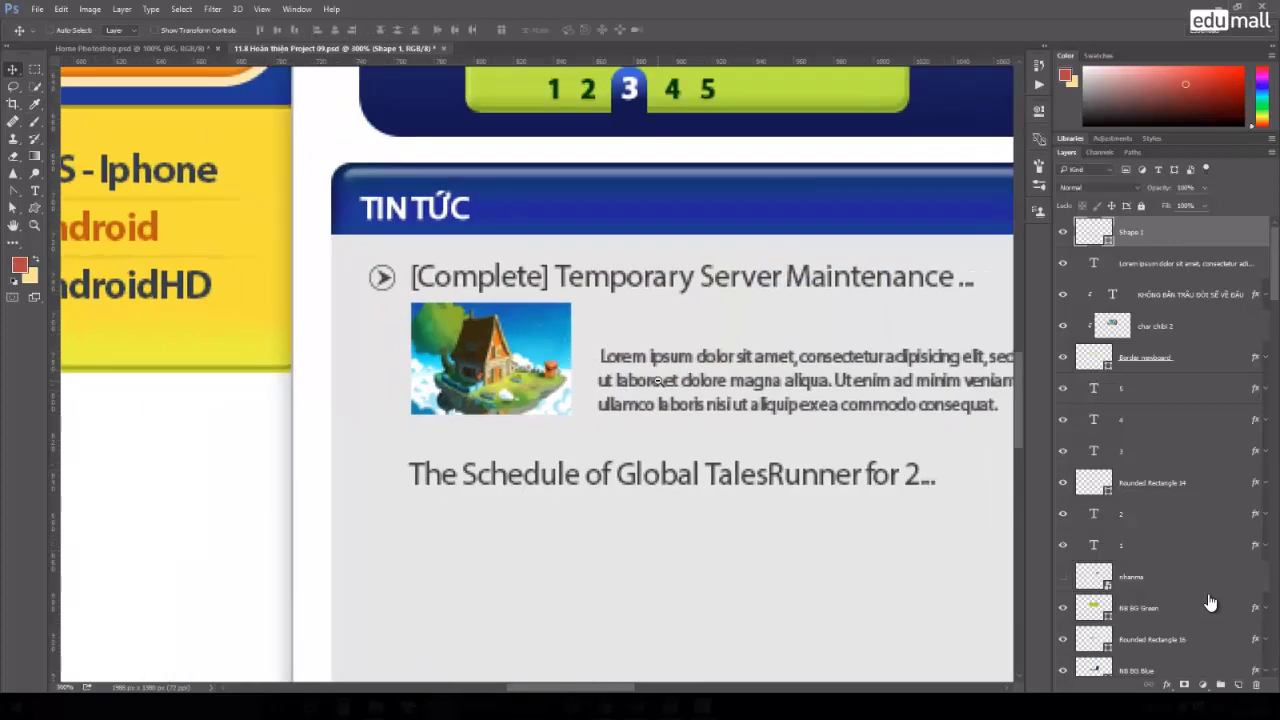
{"action": "scroll", "coordinate": [461, 298], "scroll_direction": "up", "scroll_amount": 2}
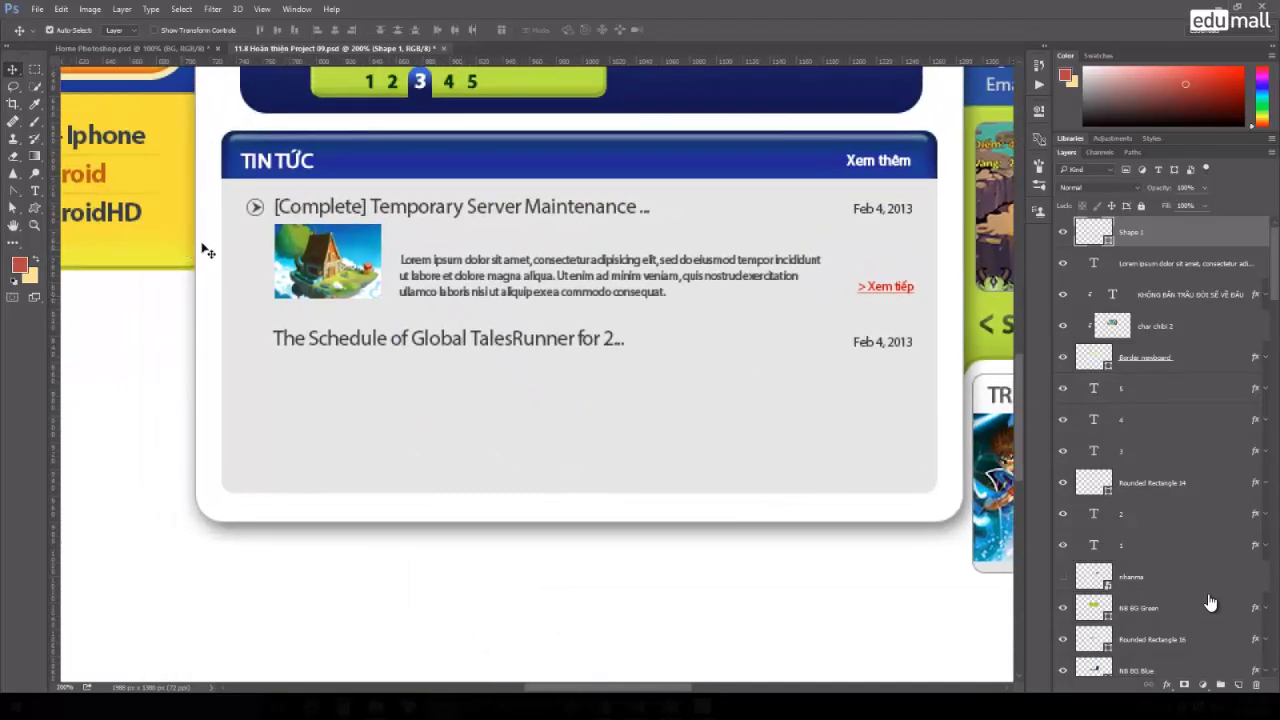
{"action": "left_click_drag", "start_coordinate": [256, 209], "coordinate": [254, 340]}
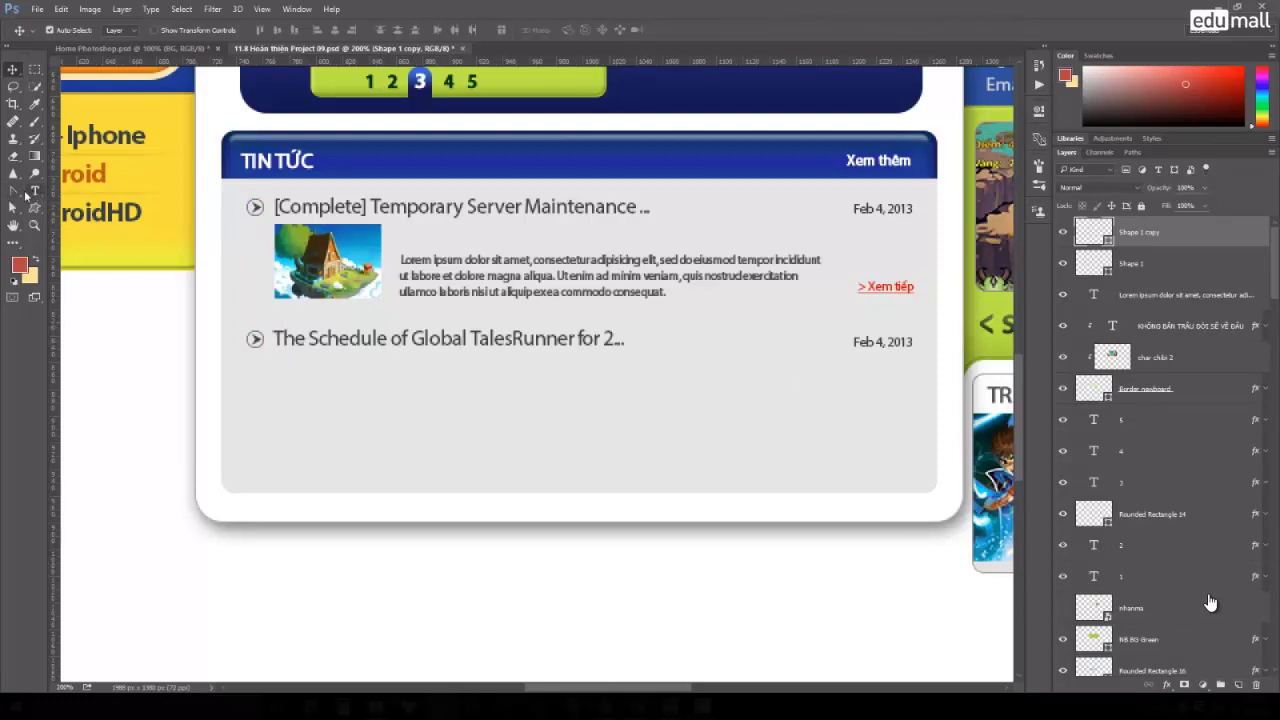
{"action": "left_click_drag", "start_coordinate": [35, 207], "coordinate": [94, 262]}
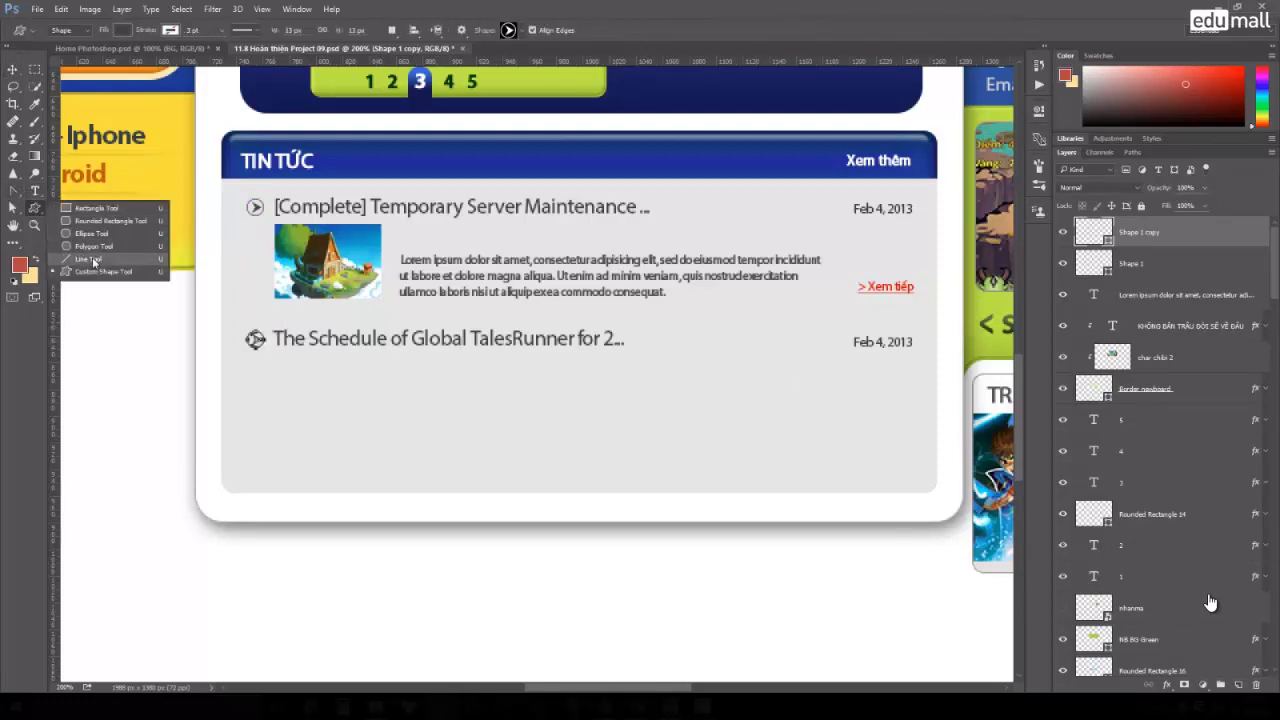
Draw a horizontal divider line between the two news rows.
{"action": "left_click", "coordinate": [94, 262]}
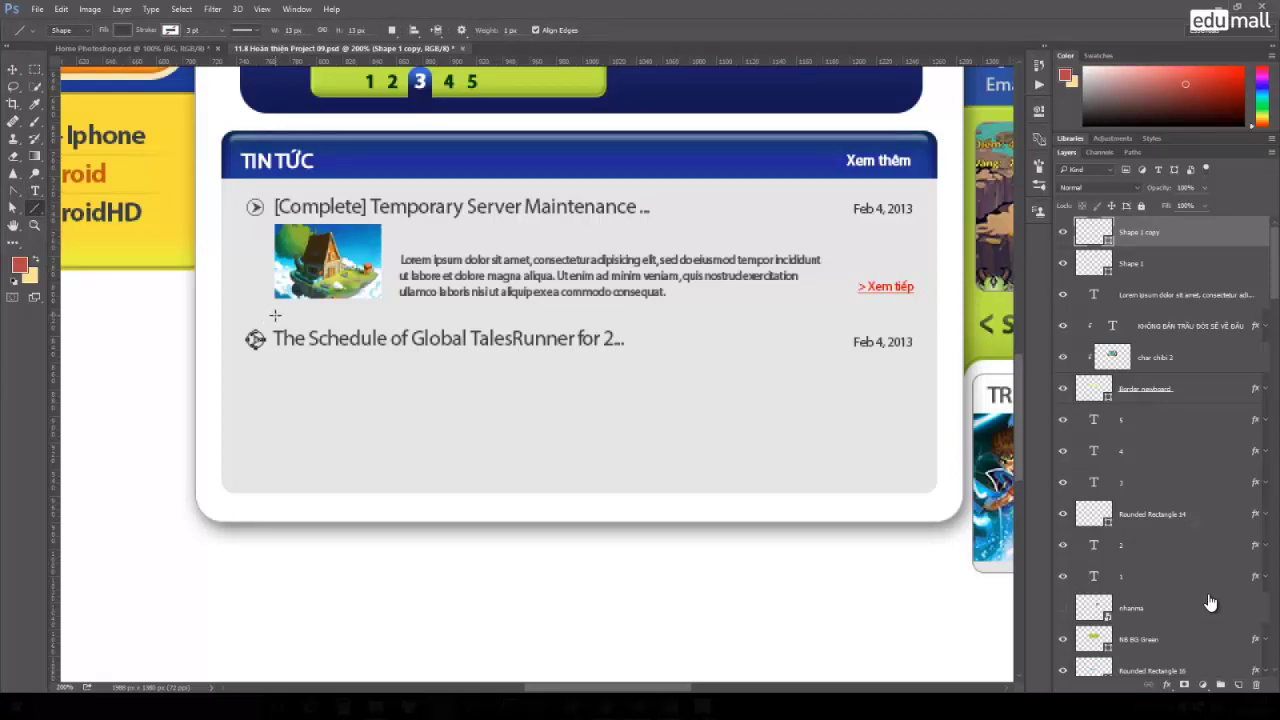
{"action": "left_click_drag", "start_coordinate": [275, 315], "coordinate": [910, 394]}
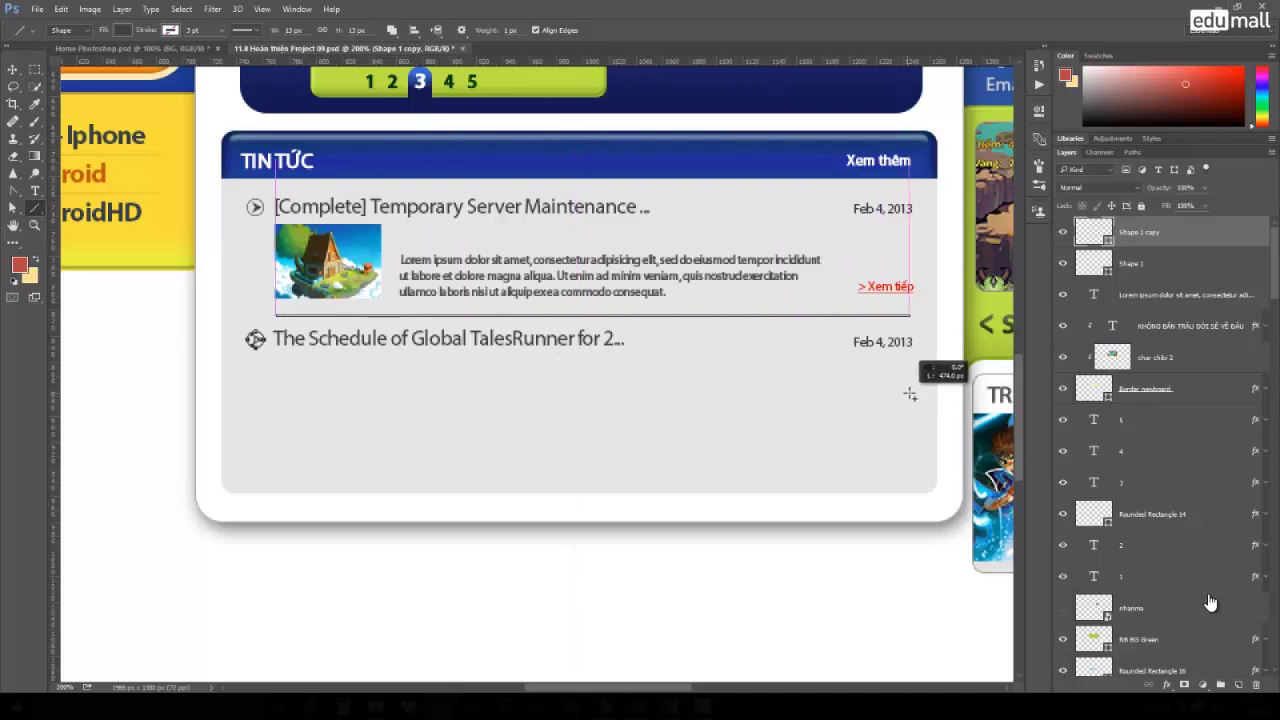
{"action": "left_click_drag", "start_coordinate": [910, 394], "coordinate": [910, 396]}
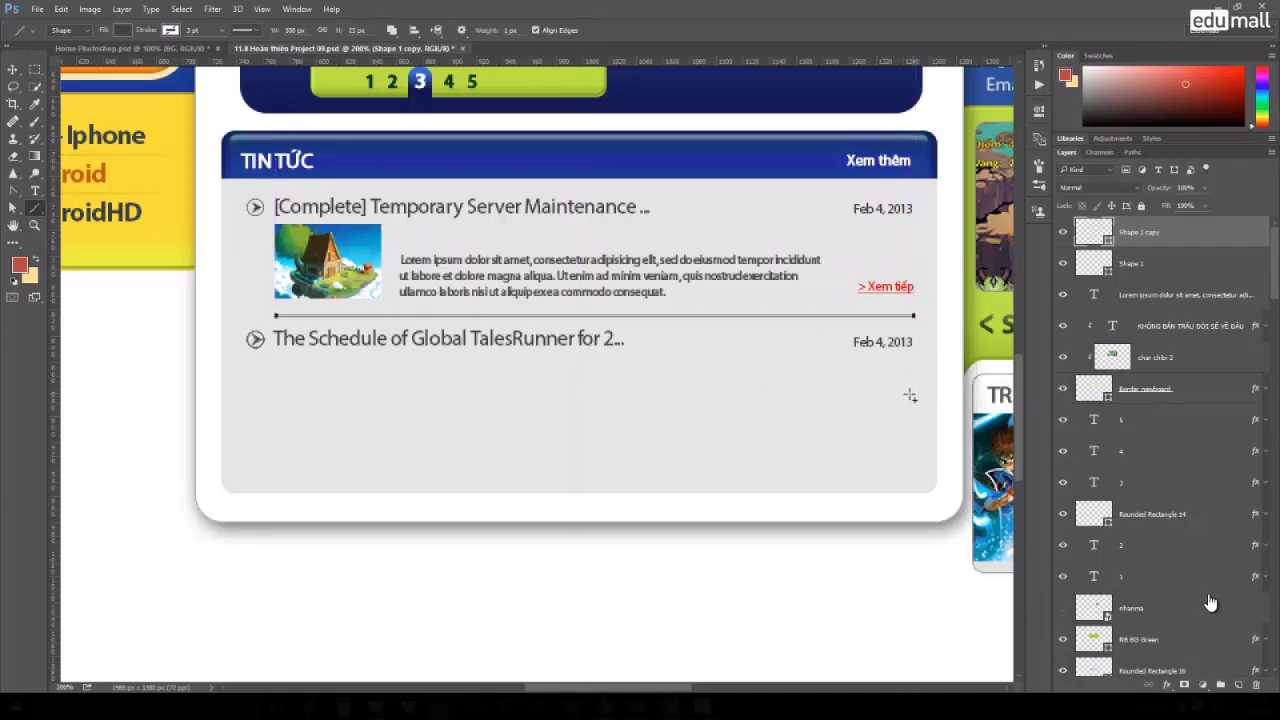
Give the divider a 1 pt grey stroke and nudge it above the second headline.
{"action": "left_click", "coordinate": [193, 30]}
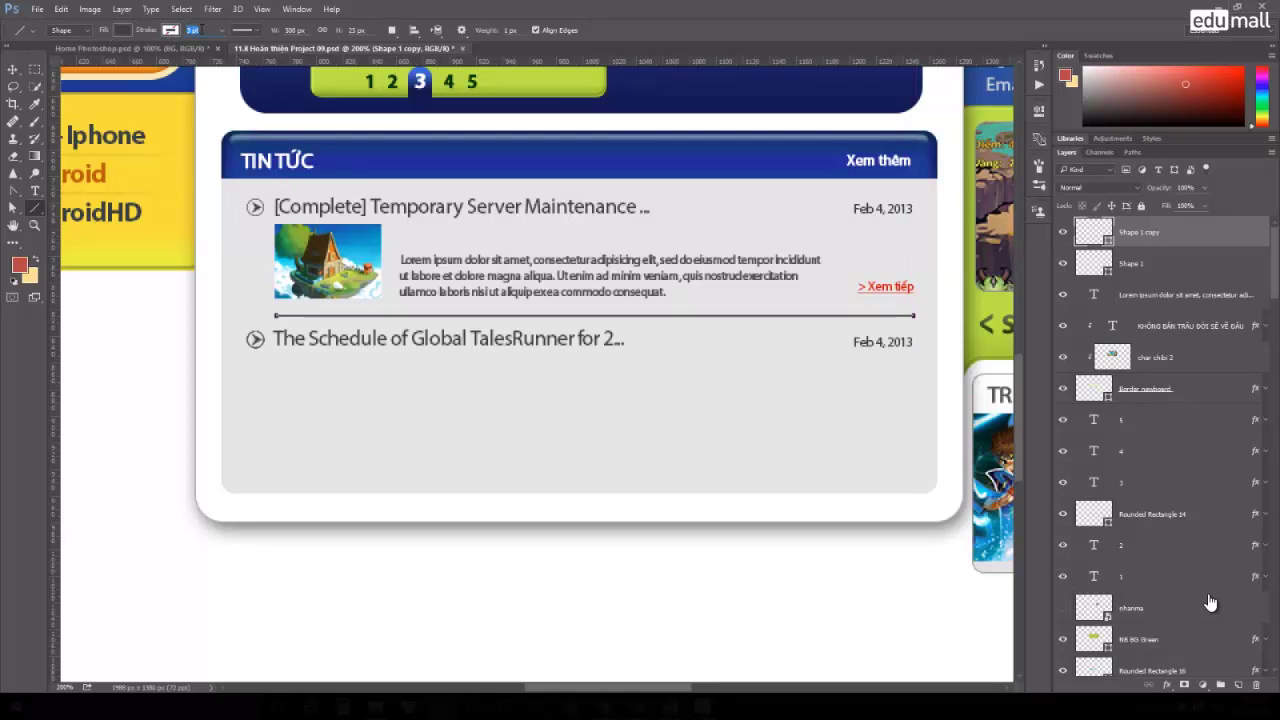
{"action": "type", "text": "1"}
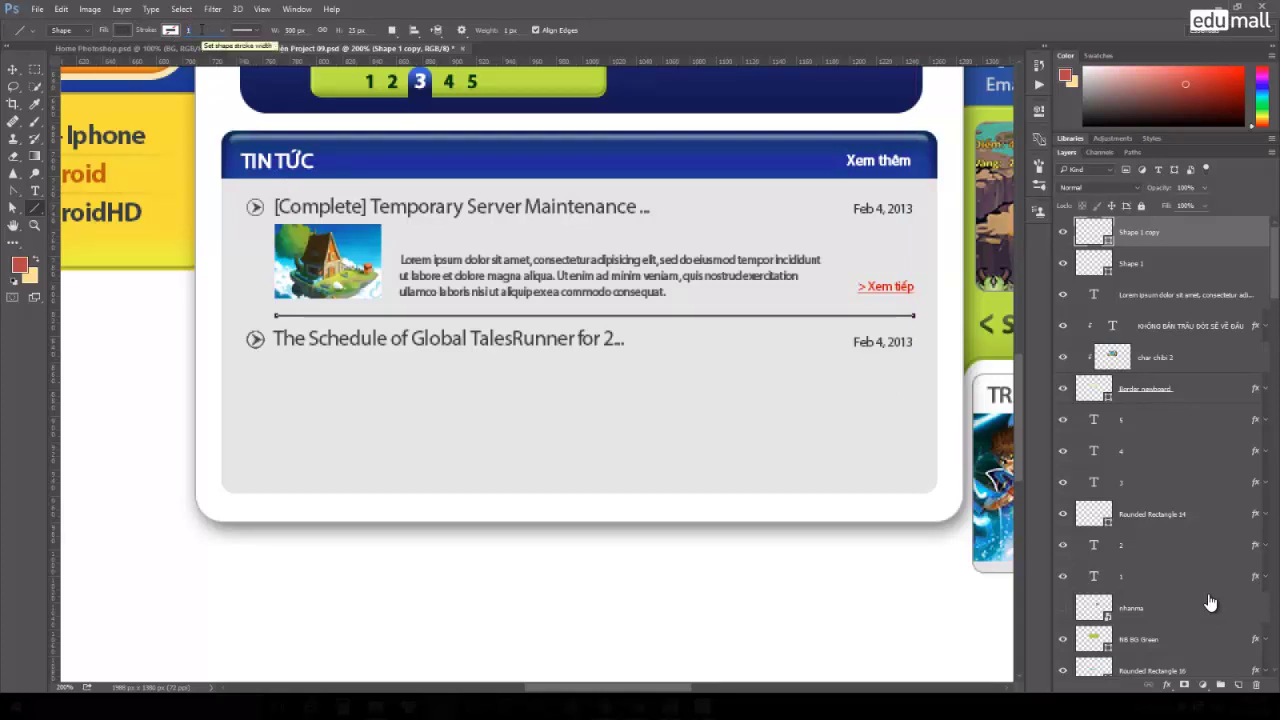
{"action": "key", "text": "Return"}
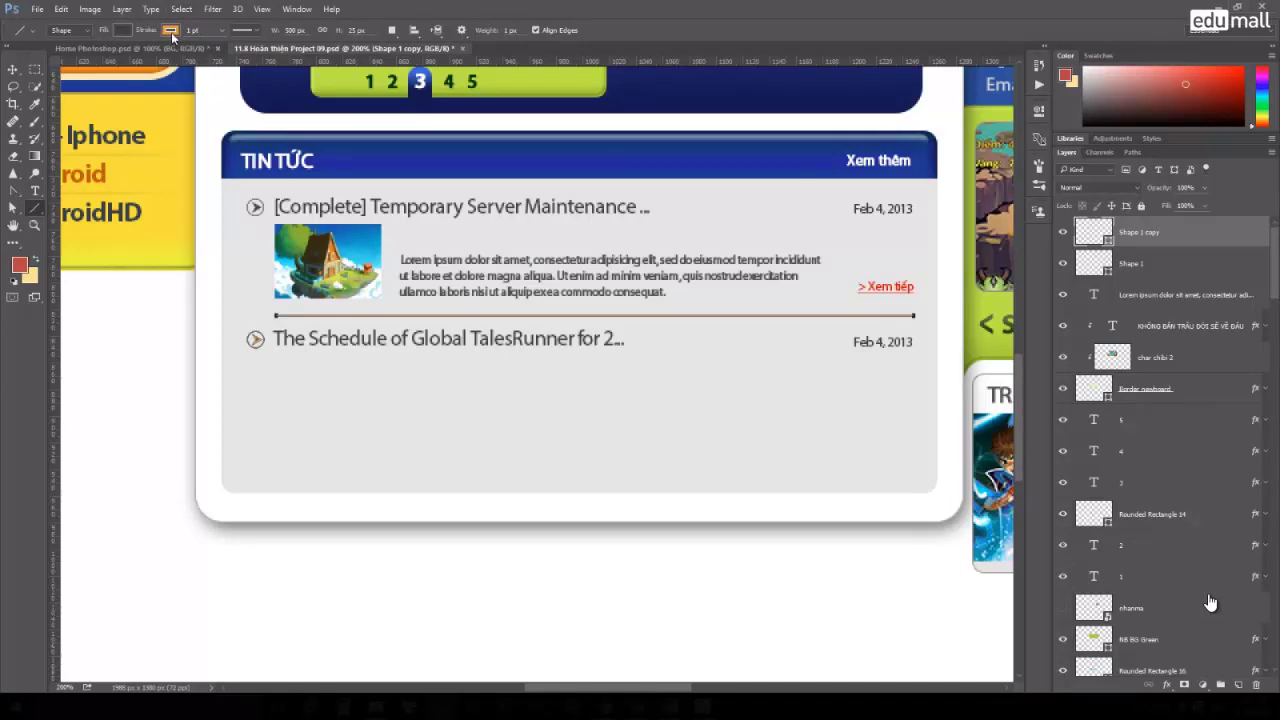
{"action": "left_click", "coordinate": [171, 33]}
{"action": "left_click", "coordinate": [144, 127]}
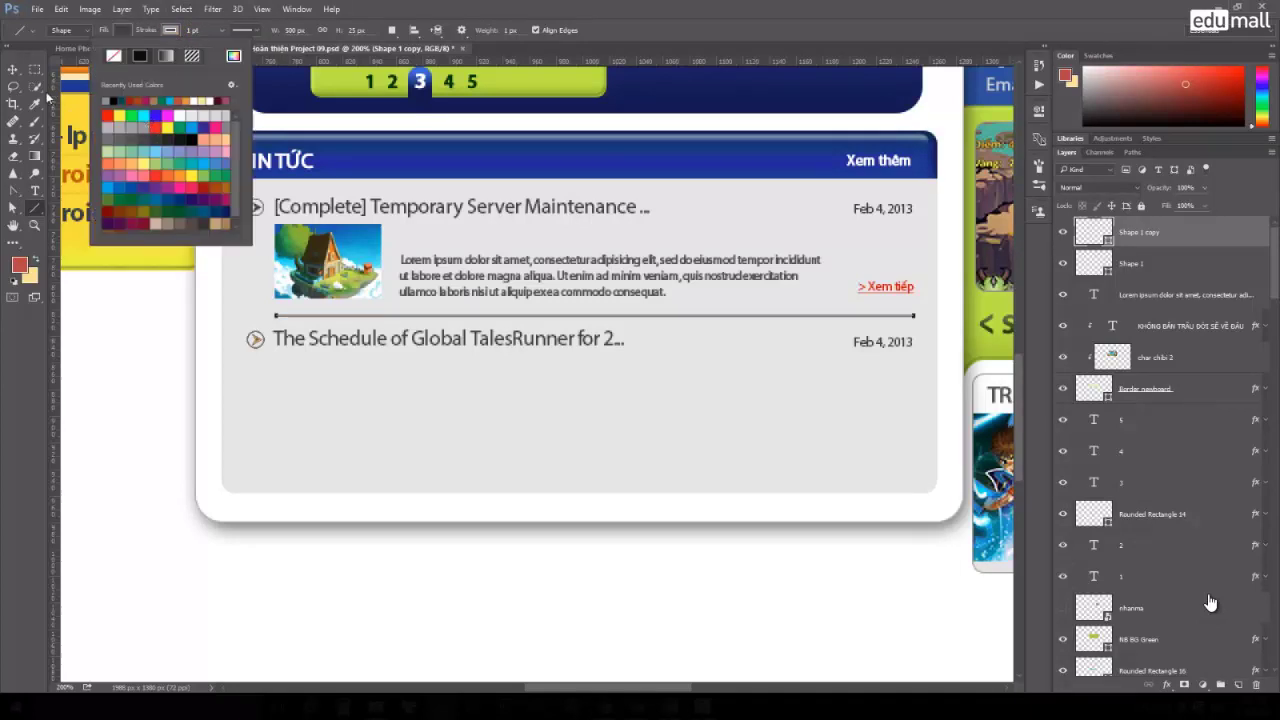
{"action": "left_click", "coordinate": [13, 69]}
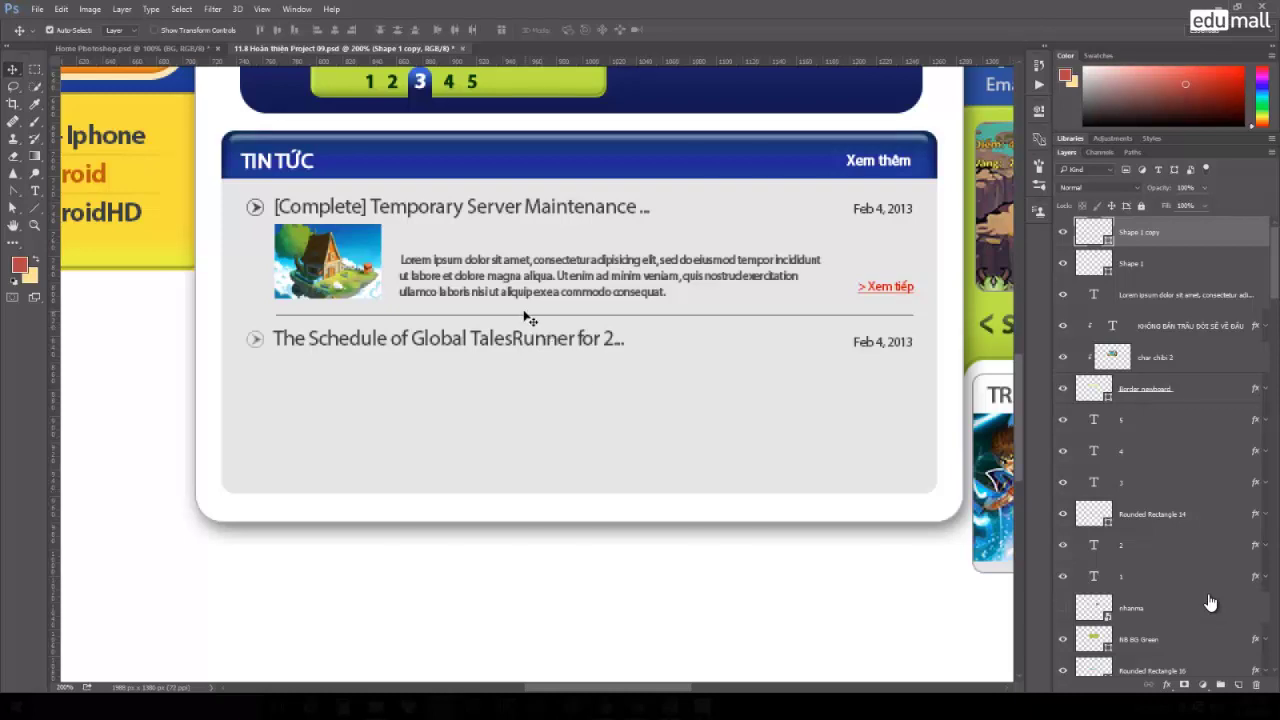
{"action": "left_click_drag", "start_coordinate": [527, 318], "coordinate": [526, 320]}
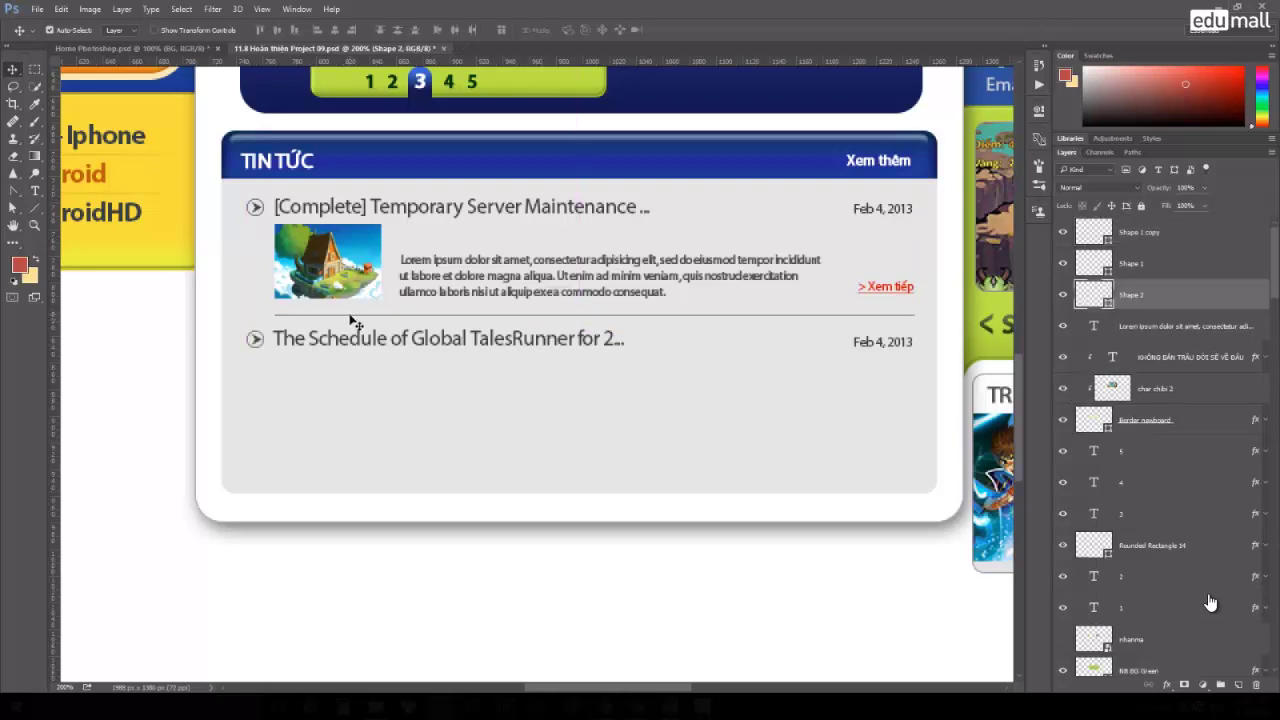
Select the divider line together with the second news row's layers and link them.
{"action": "left_click_drag", "start_coordinate": [352, 320], "coordinate": [351, 322]}
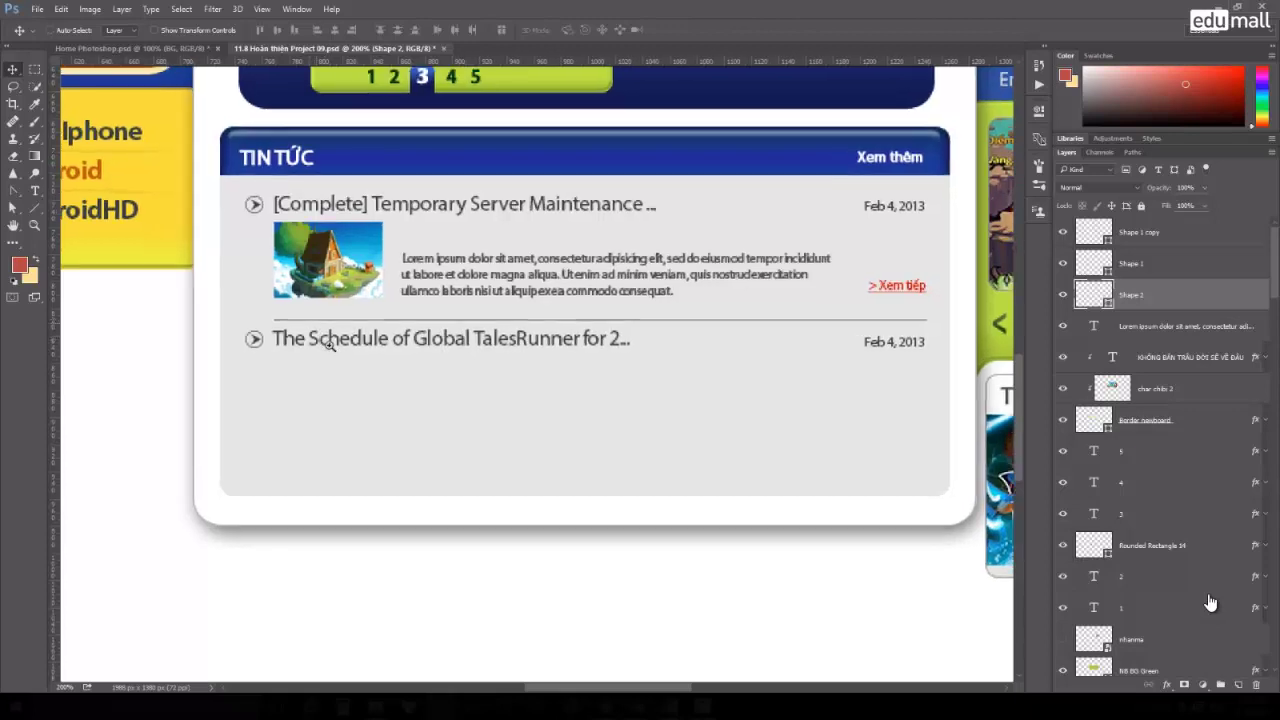
{"action": "scroll", "coordinate": [320, 328], "scroll_direction": "up", "scroll_amount": 2}
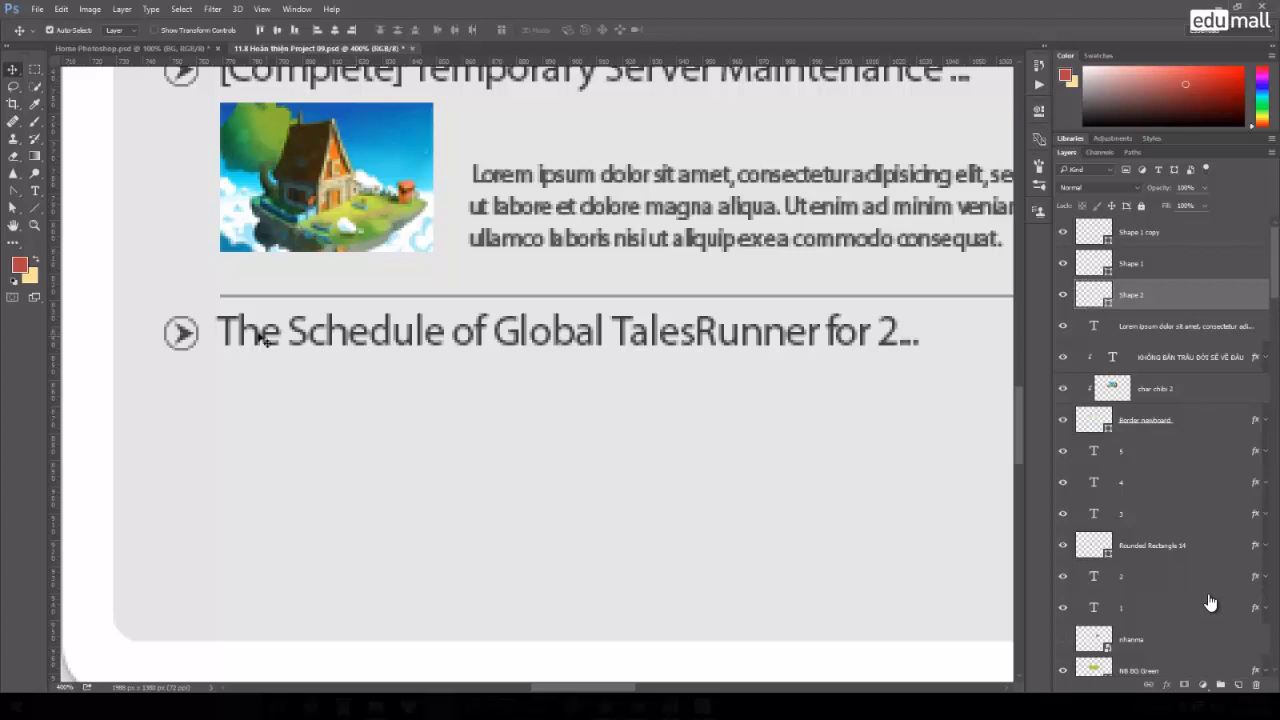
{"action": "left_click", "coordinate": [188, 340], "text": "shift"}
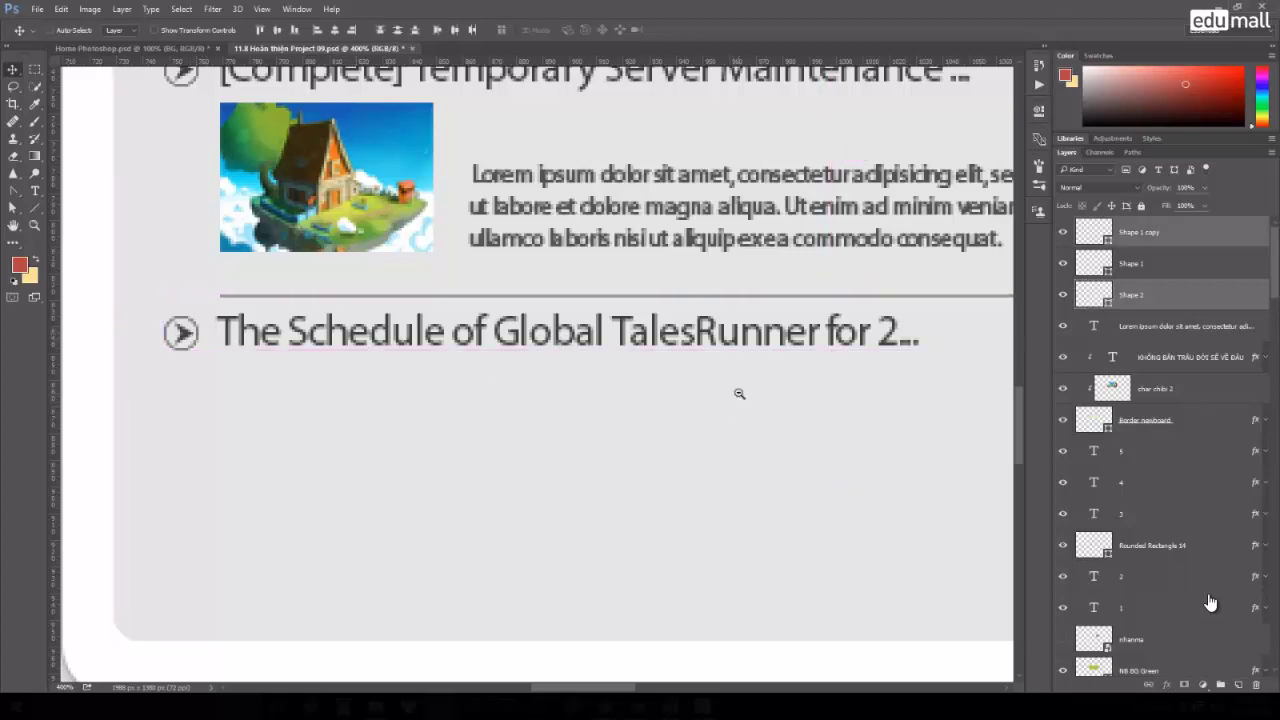
{"action": "scroll", "coordinate": [733, 409], "scroll_direction": "down", "scroll_amount": 2}
{"action": "scroll", "coordinate": [673, 401], "scroll_direction": "left", "scroll_amount": 3}
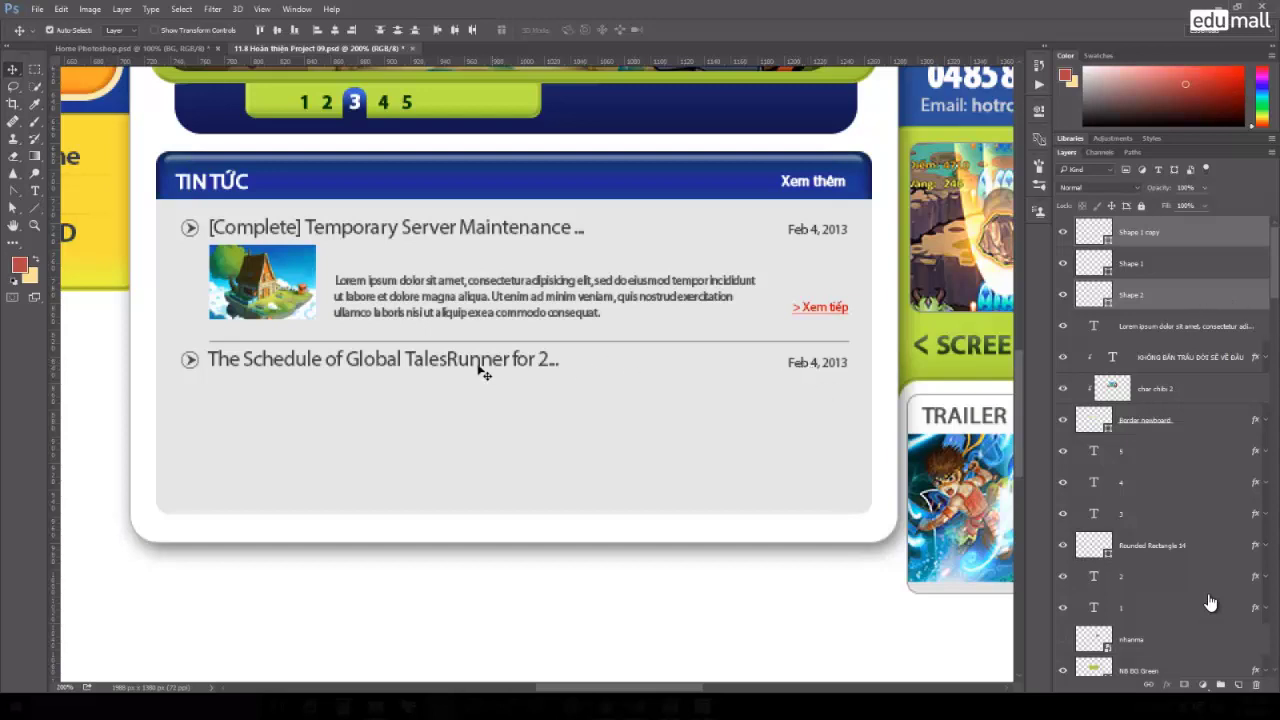
{"action": "mouse_move", "coordinate": [471, 360]}
{"action": "left_mouse_down"}
{"action": "mouse_move", "coordinate": [462, 447]}
{"action": "mouse_move", "coordinate": [569, 378]}
{"action": "left_mouse_up"}
{"action": "left_click", "coordinate": [1148, 685]}
Convert the second row's title, date and divider layers into one smart object.
{"action": "scroll", "coordinate": [1210, 602], "scroll_direction": "down", "scroll_amount": 3}
{"action": "scroll", "coordinate": [1210, 602], "scroll_direction": "down", "scroll_amount": 3}
{"action": "scroll", "coordinate": [1210, 602], "scroll_direction": "down", "scroll_amount": 3}
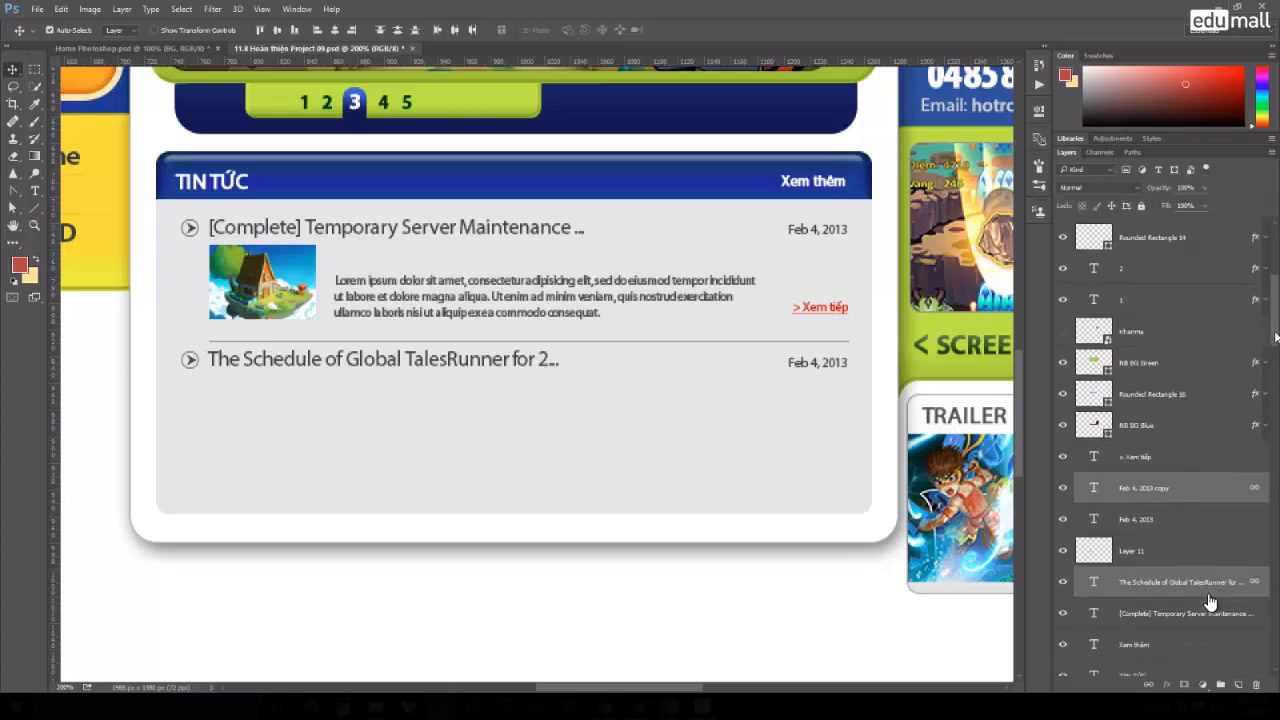
{"action": "scroll", "coordinate": [1210, 602], "scroll_direction": "down", "scroll_amount": 3}
{"action": "scroll", "coordinate": [1210, 602], "scroll_direction": "down", "scroll_amount": 3}
{"action": "scroll", "coordinate": [1210, 602], "scroll_direction": "down", "scroll_amount": 3}
{"action": "scroll", "coordinate": [1210, 602], "scroll_direction": "down", "scroll_amount": 3}
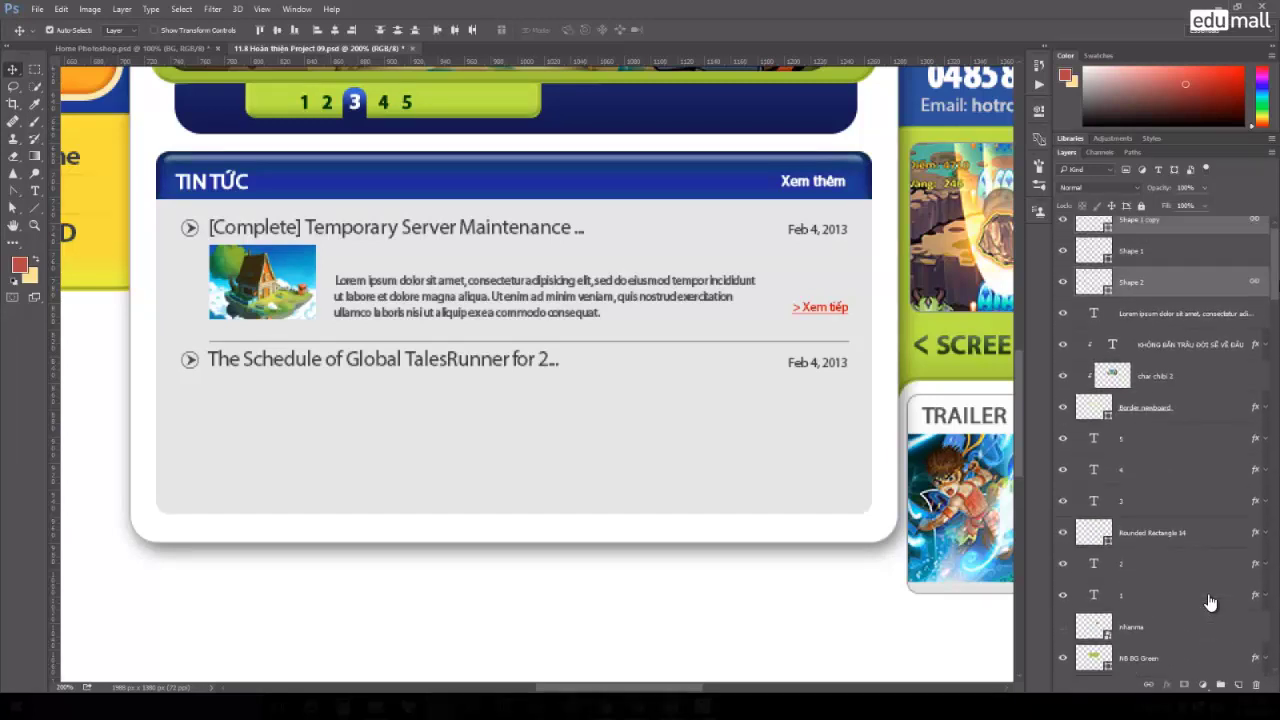
{"action": "scroll", "coordinate": [1210, 602], "scroll_direction": "down", "scroll_amount": 3}
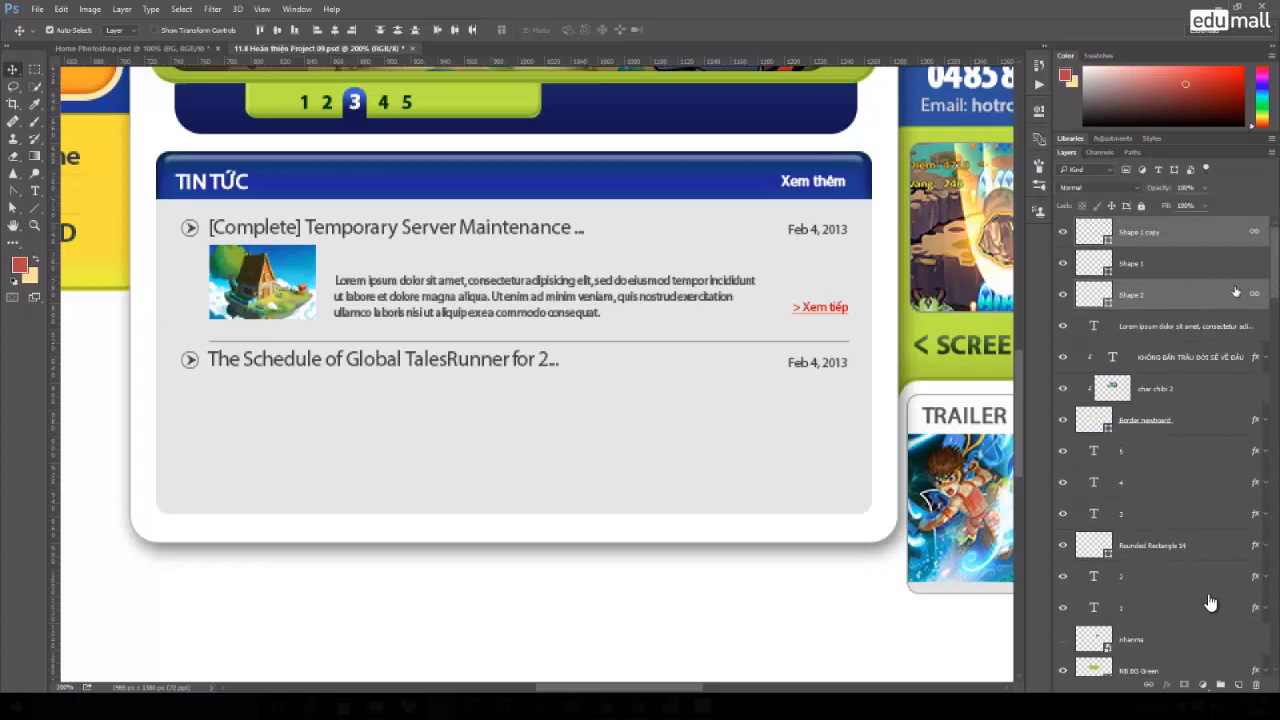
{"action": "right_click", "coordinate": [1198, 241]}
{"action": "left_click", "coordinate": [1093, 247]}
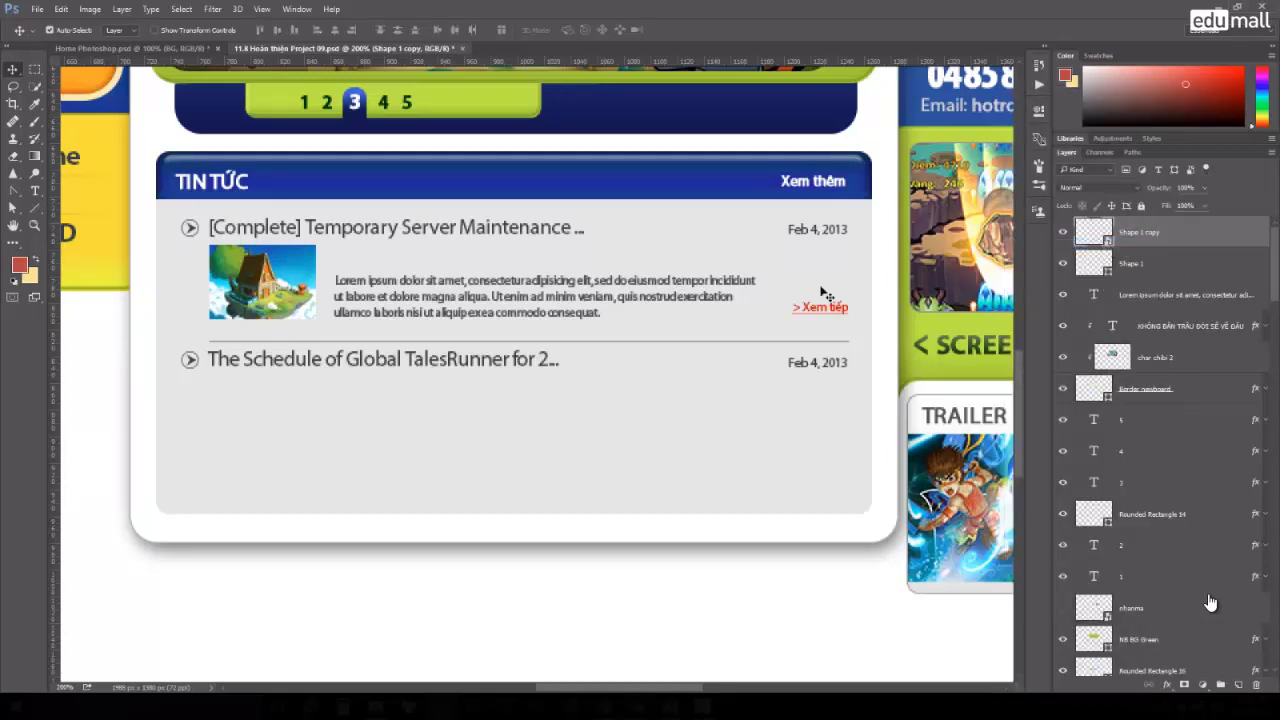
{"action": "left_click_drag", "start_coordinate": [500, 366], "coordinate": [700, 403]}
Inspect the smart object's contents, then Alt-drag two copies of the Schedule row below it.
{"action": "double_click", "coordinate": [1107, 238]}
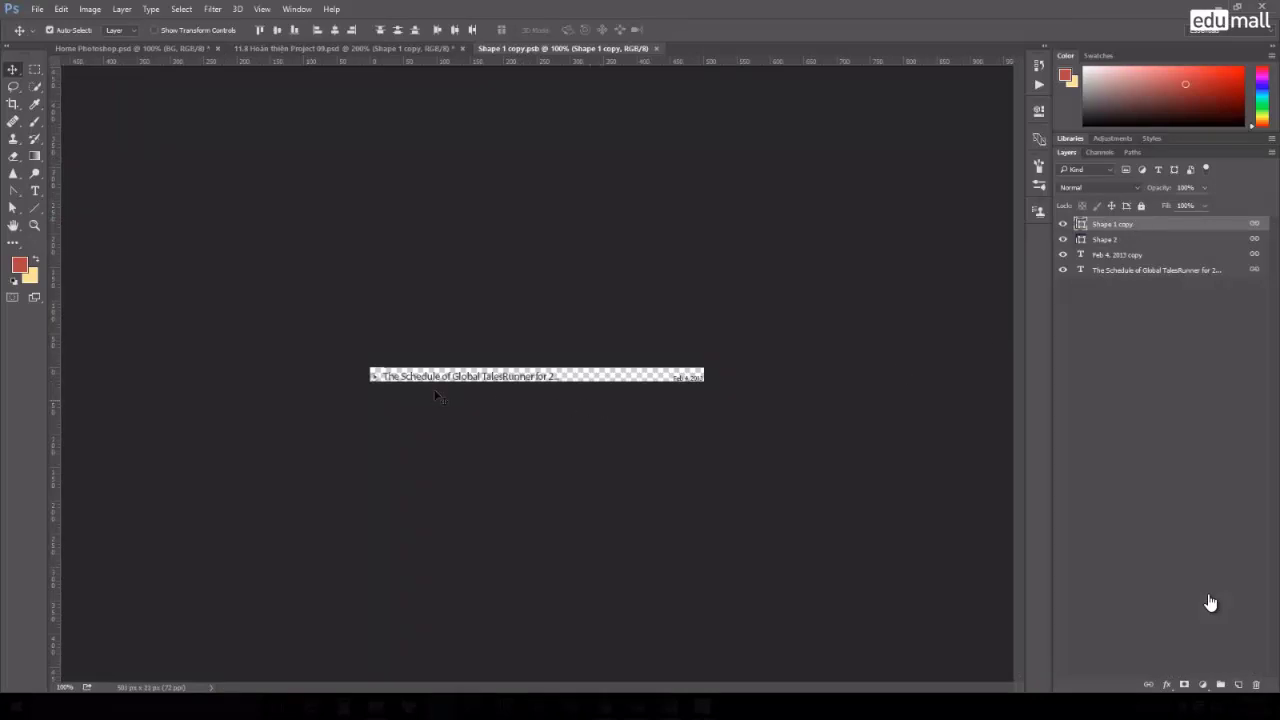
{"action": "left_click", "coordinate": [657, 48]}
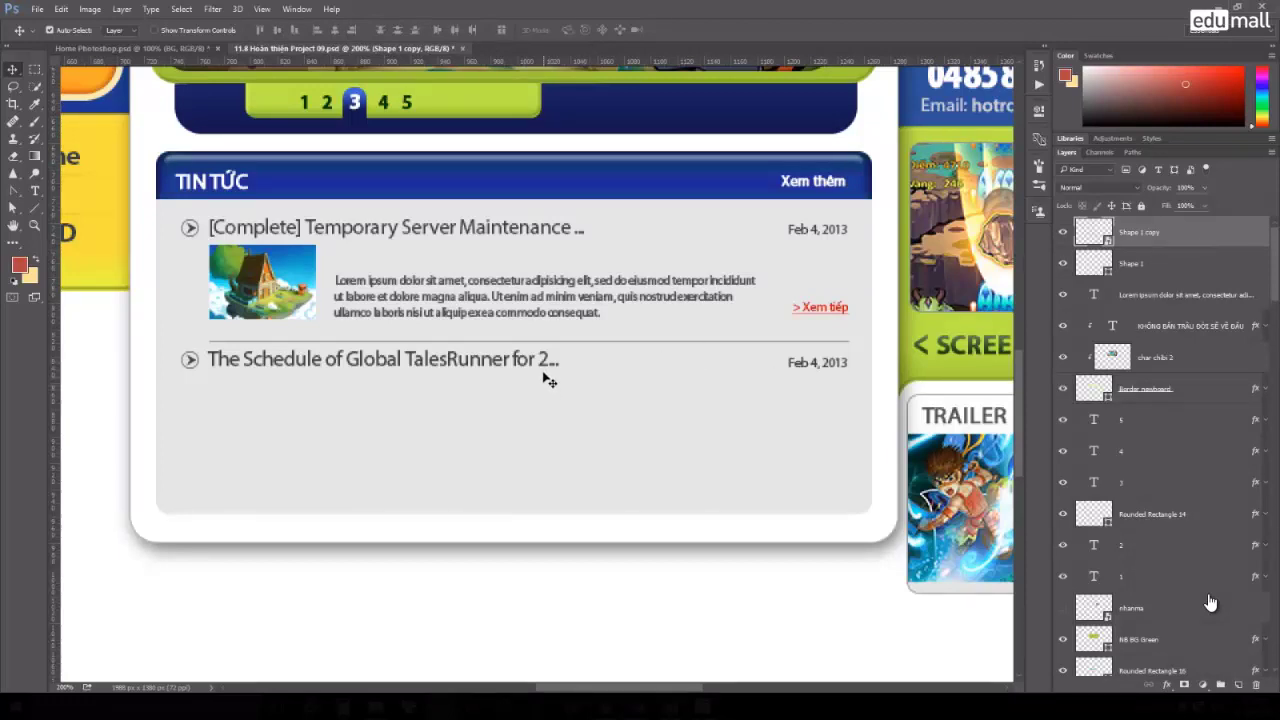
{"action": "left_click_drag", "start_coordinate": [541, 384], "coordinate": [546, 419]}
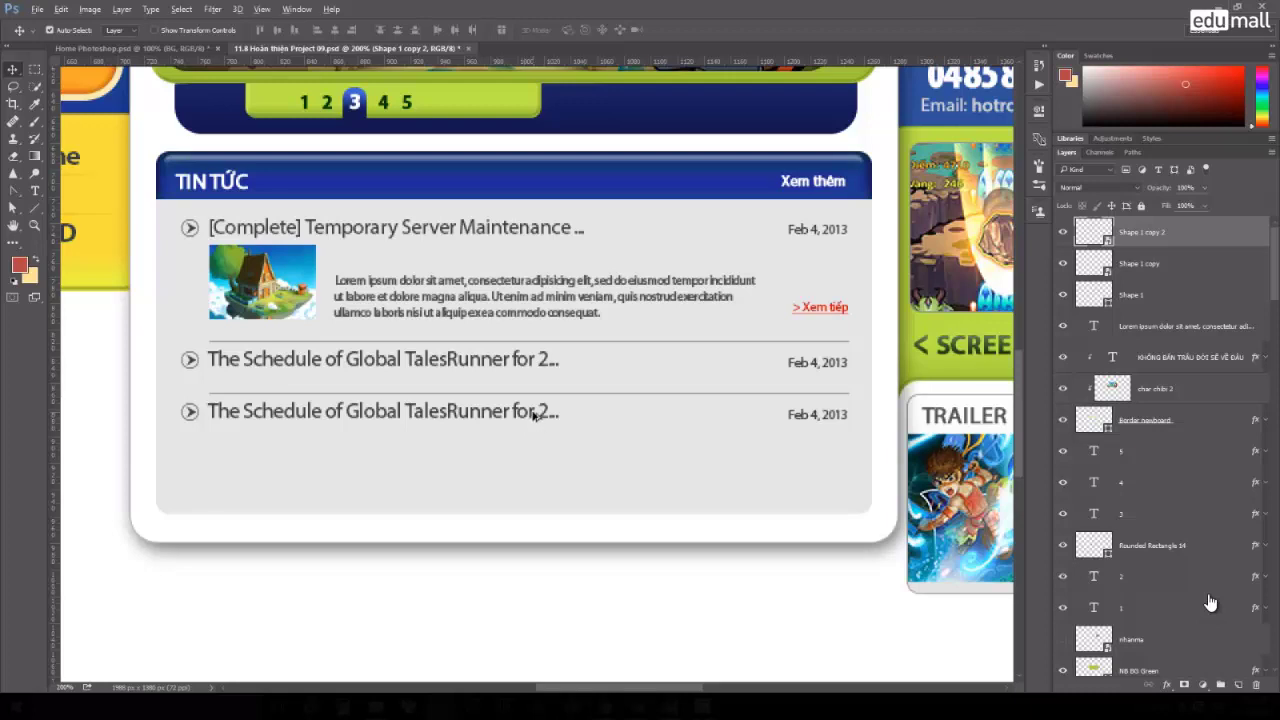
{"action": "left_click_drag", "start_coordinate": [530, 410], "coordinate": [547, 491]}
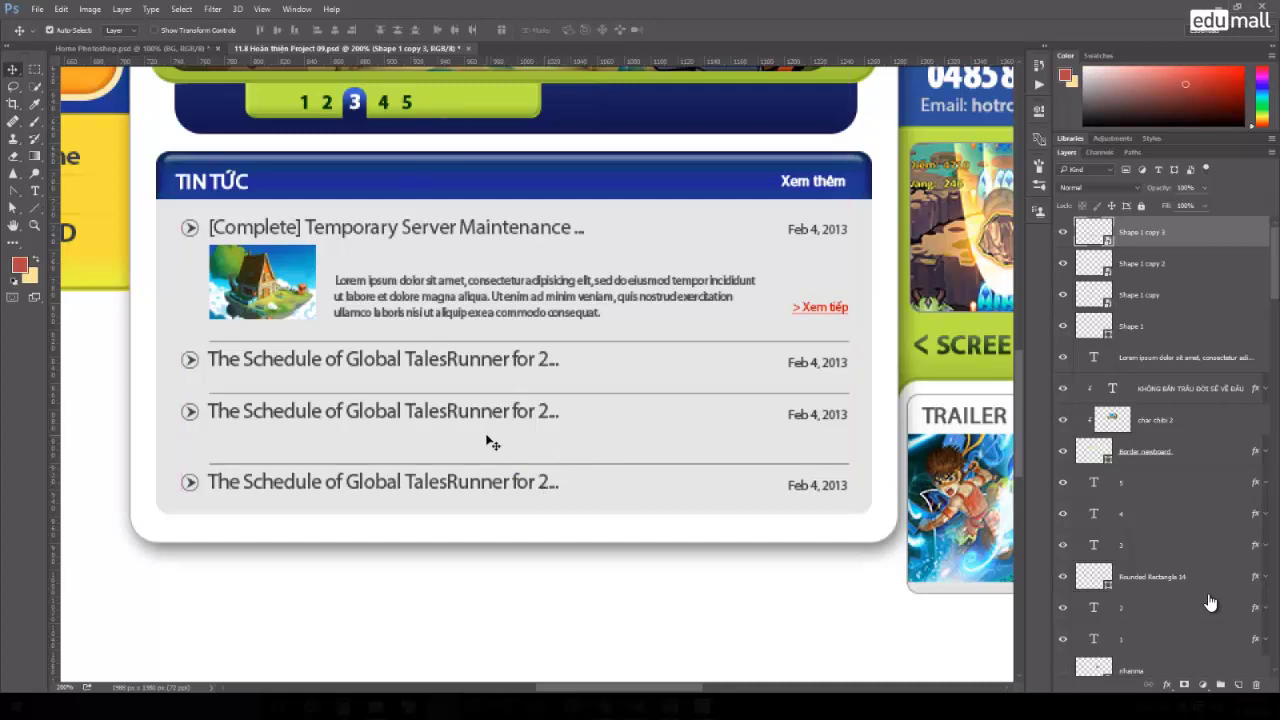
Select the three Schedule rows and distribute them evenly by vertical centres.
{"action": "left_click_drag", "start_coordinate": [470, 370], "coordinate": [478, 382]}
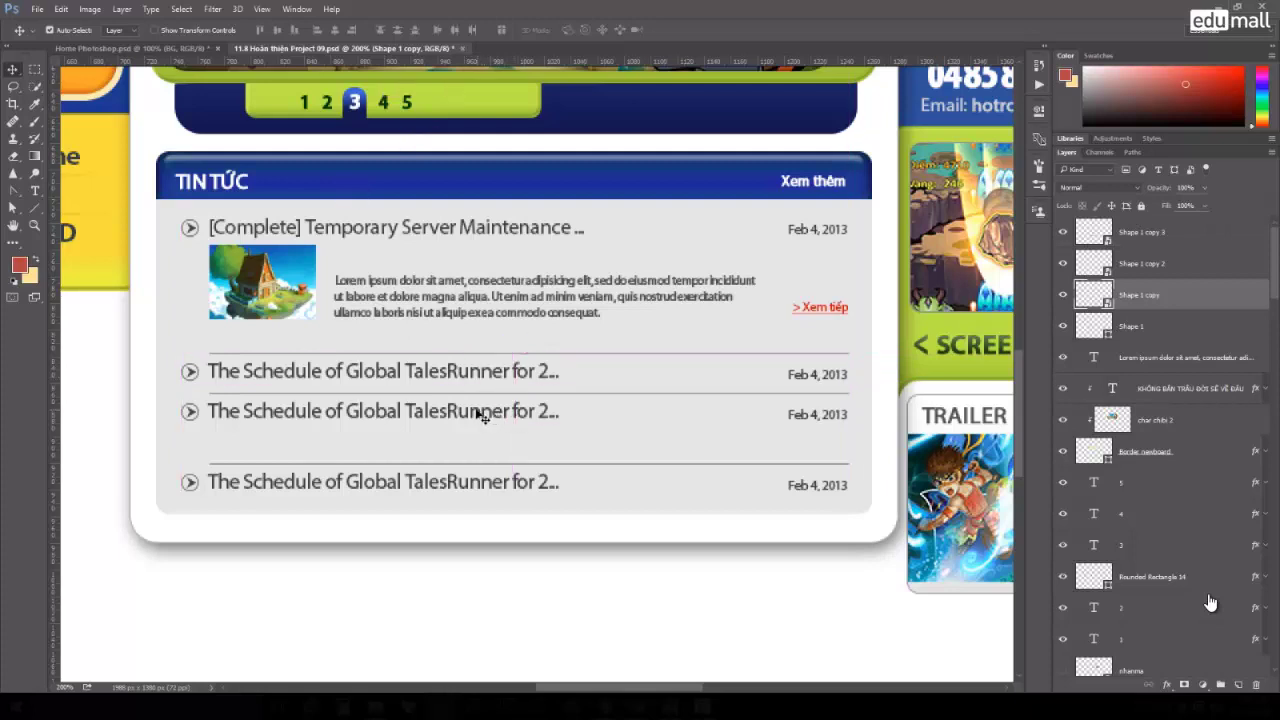
{"action": "left_click", "coordinate": [478, 416], "text": "shift"}
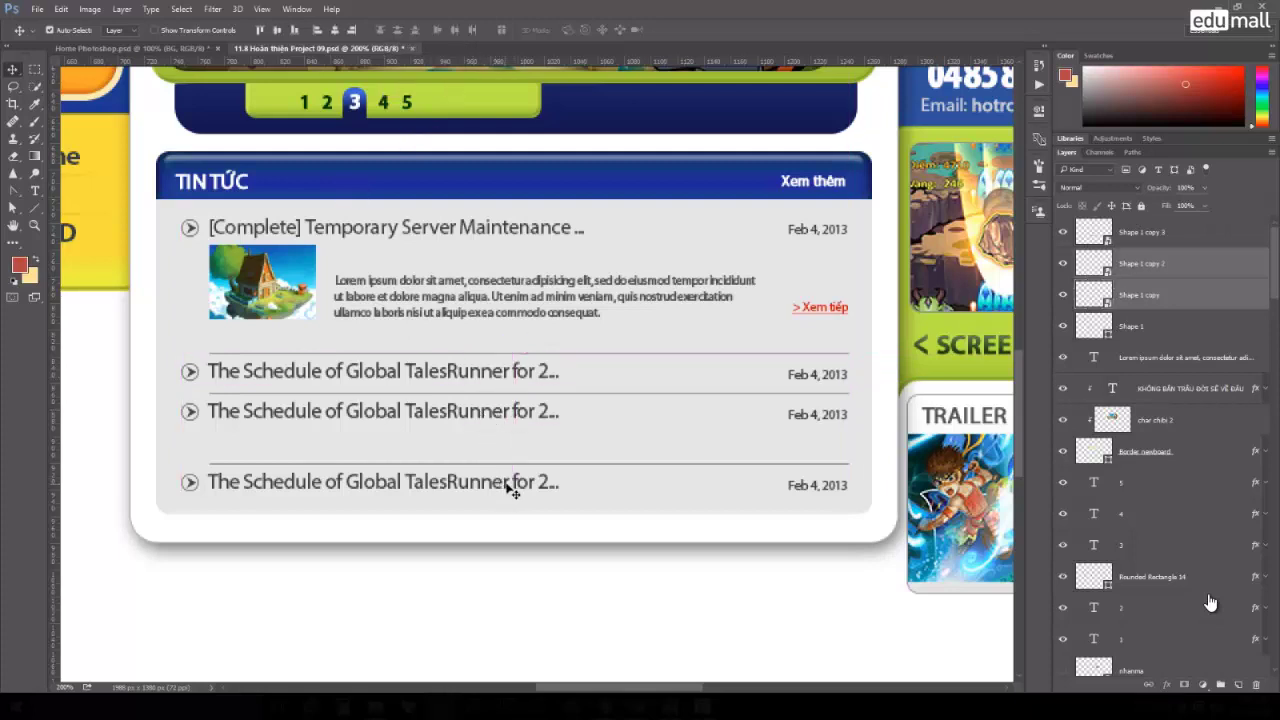
{"action": "left_click", "coordinate": [510, 490], "text": "shift"}
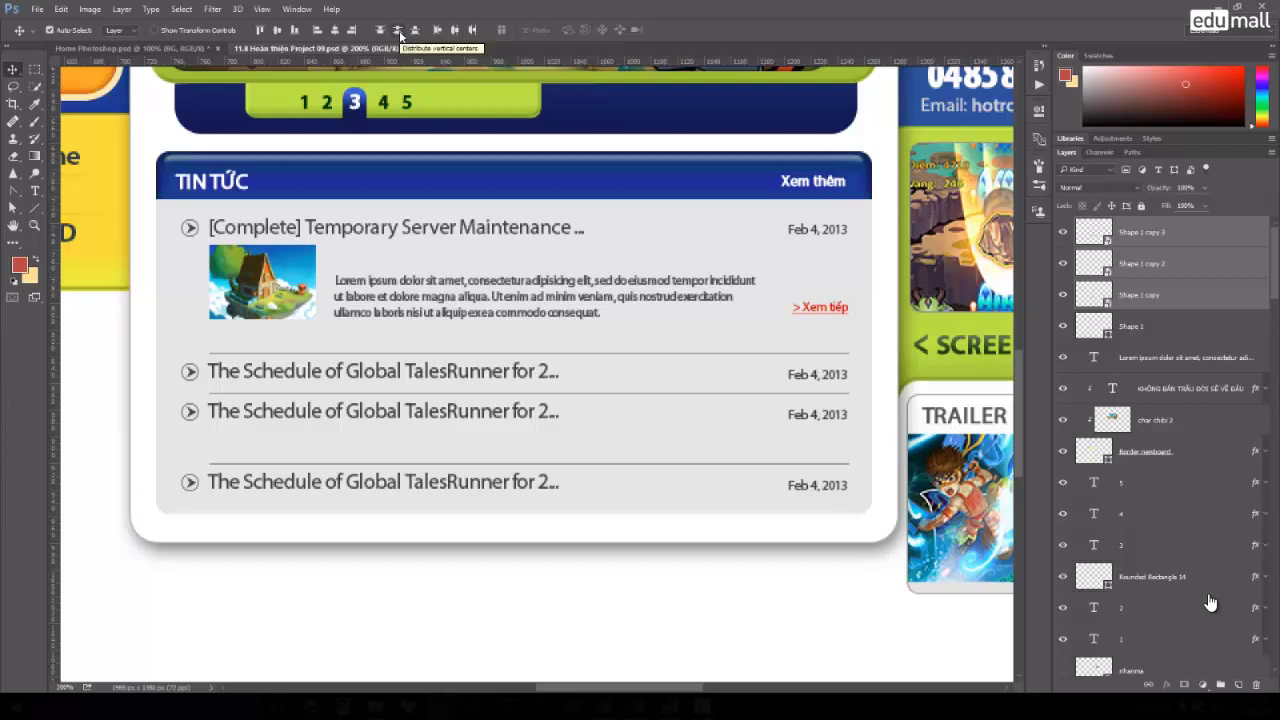
{"action": "left_click", "coordinate": [398, 30]}
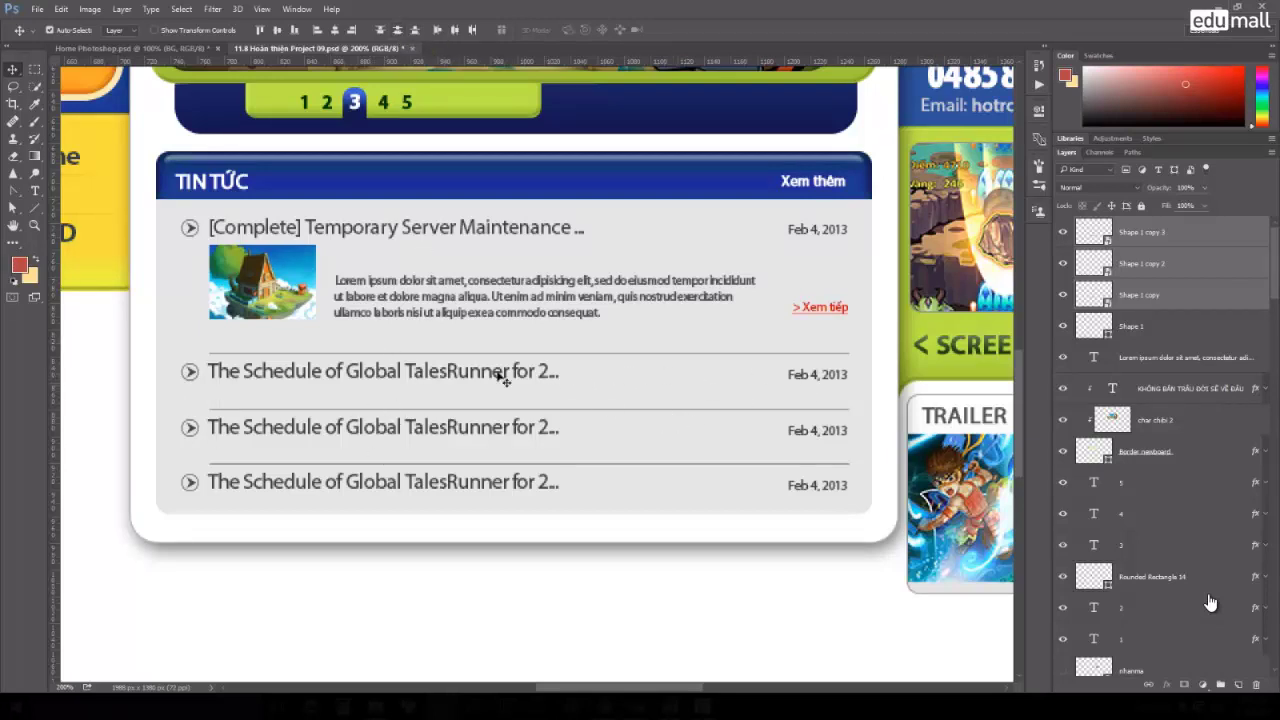
Select the yellow box behind the IOS/Android list and try moving it, then undo.
{"action": "scroll", "coordinate": [629, 390], "scroll_direction": "down", "scroll_amount": 2}
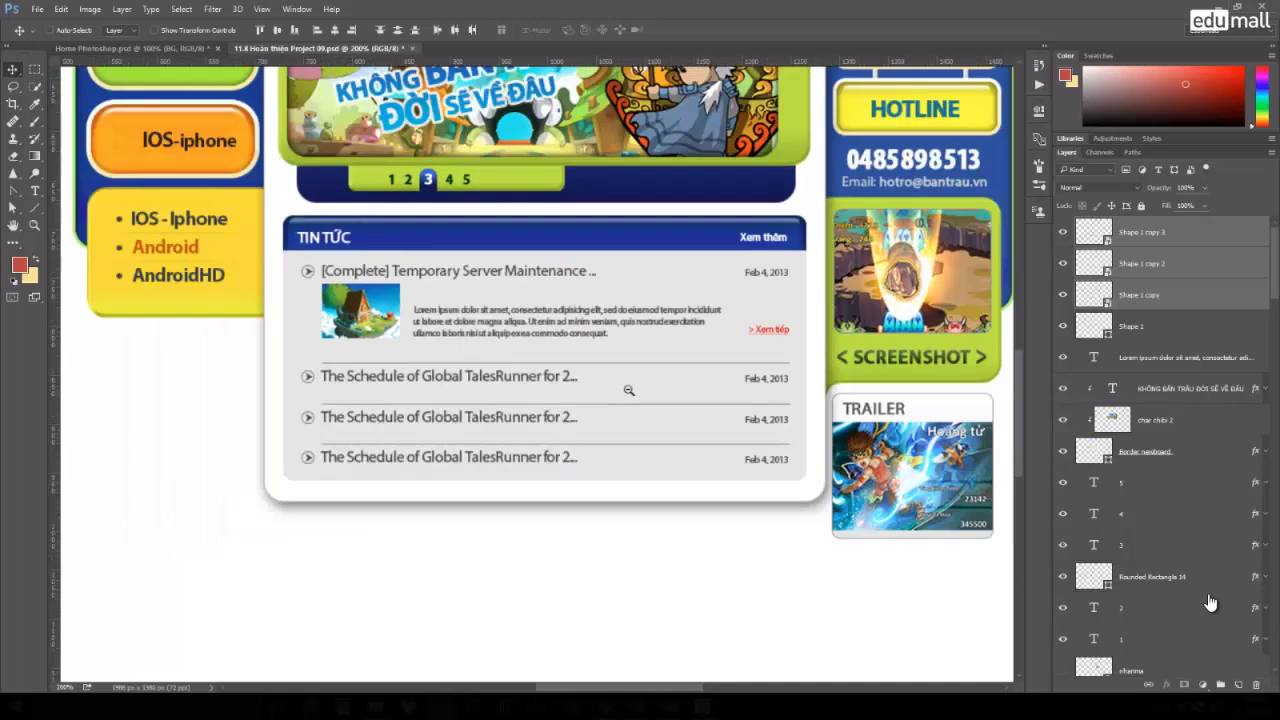
{"action": "scroll", "coordinate": [629, 390], "scroll_direction": "down", "scroll_amount": 2}
{"action": "scroll", "coordinate": [398, 419], "scroll_direction": "up", "scroll_amount": 2}
{"action": "scroll", "coordinate": [398, 419], "scroll_direction": "up", "scroll_amount": 2}
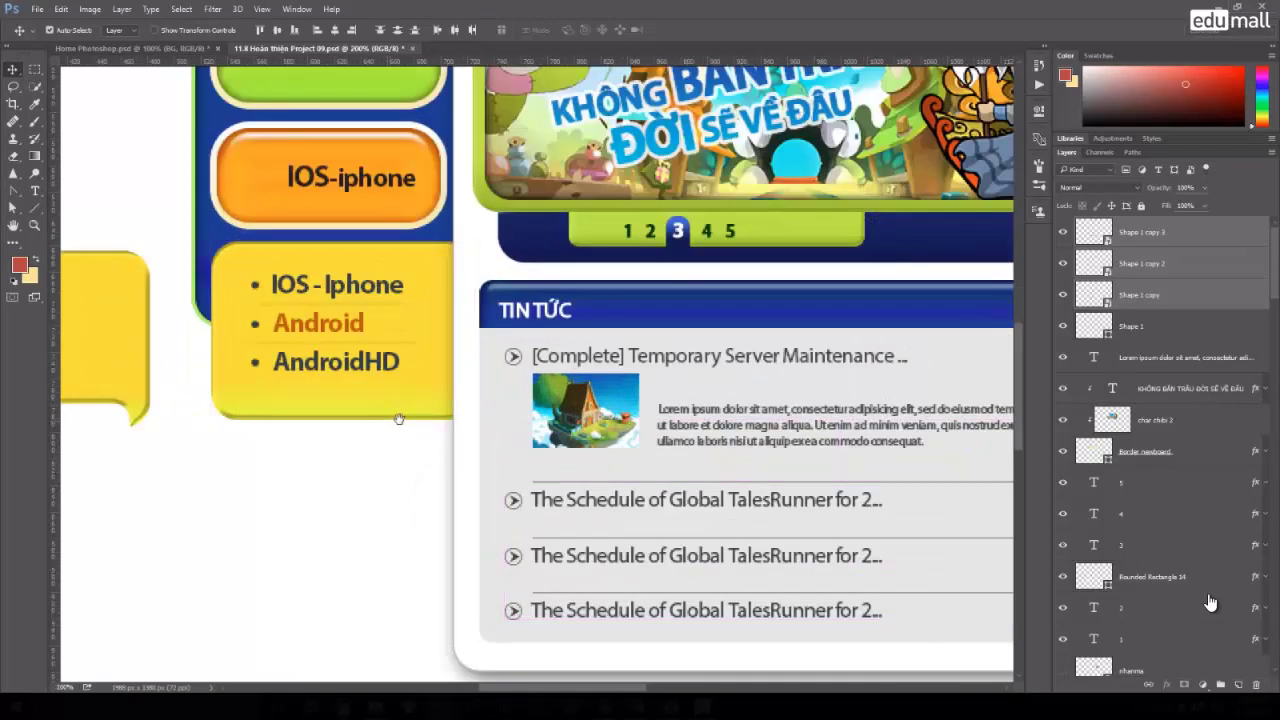
{"action": "left_click_drag", "start_coordinate": [398, 419], "coordinate": [671, 350]}
{"action": "left_click", "coordinate": [603, 345]}
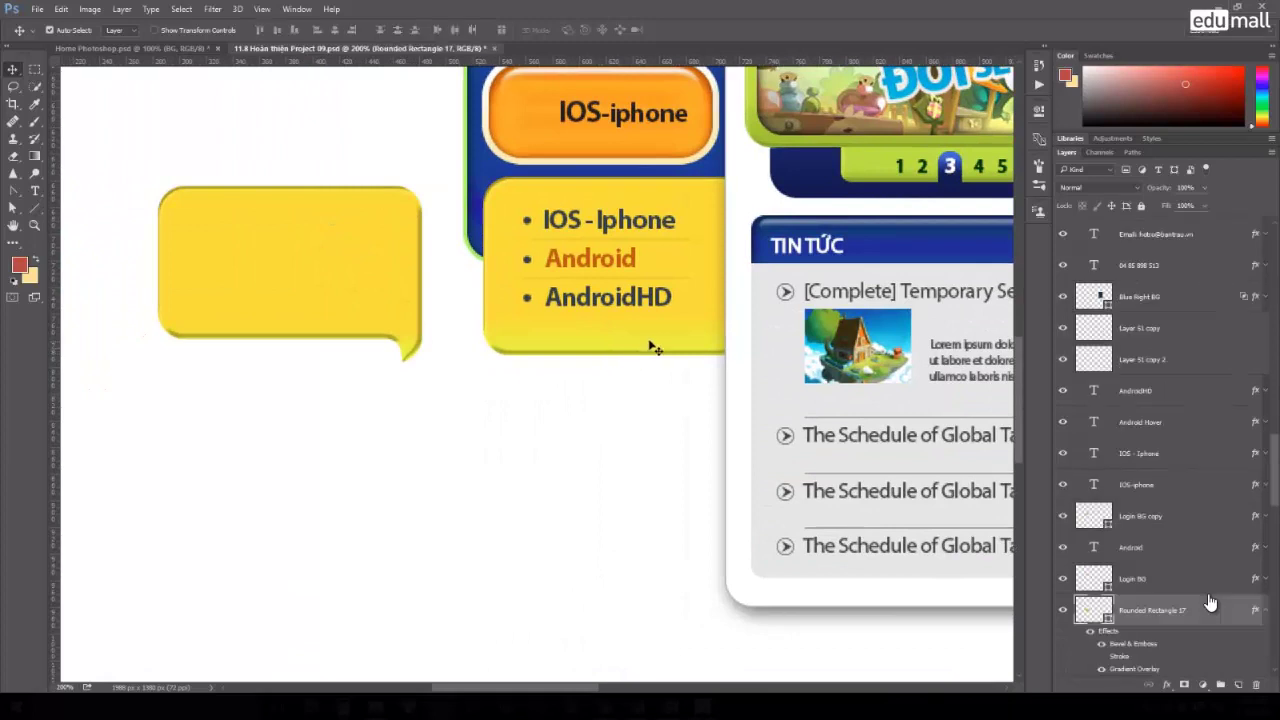
{"action": "left_click_drag", "start_coordinate": [643, 349], "coordinate": [566, 403]}
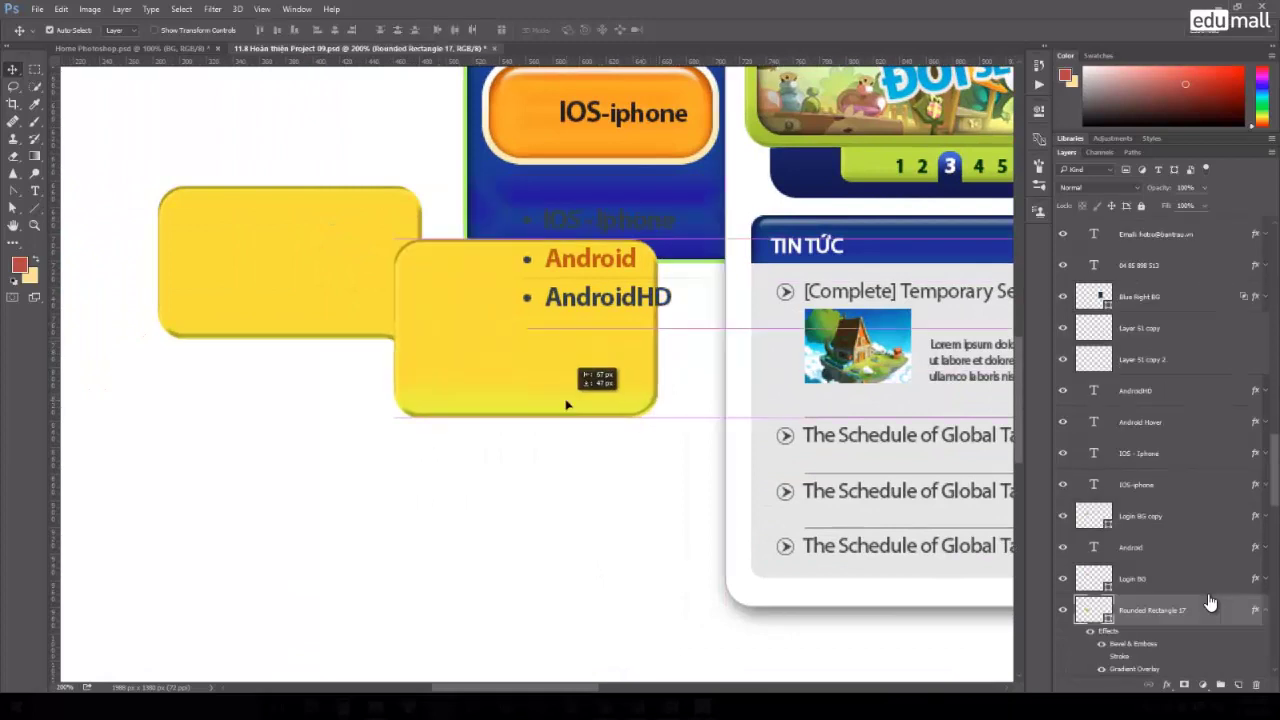
{"action": "key", "text": "ctrl+z"}
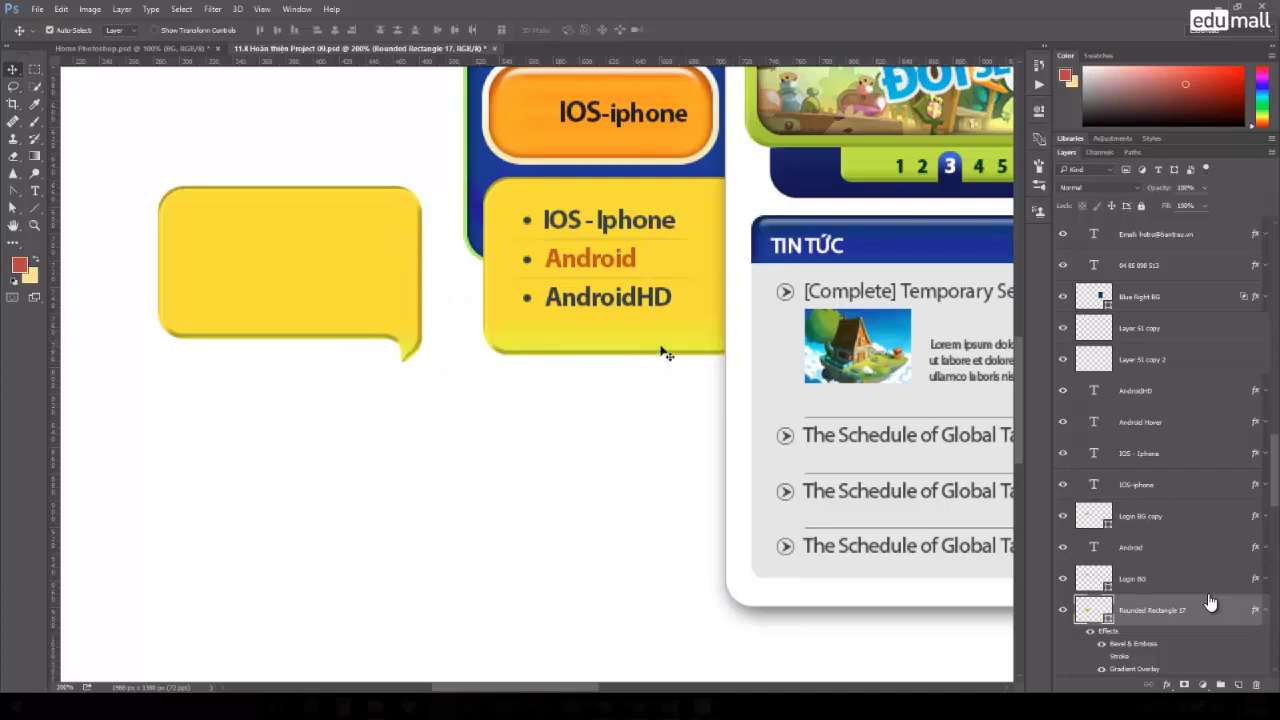
Drag the yellow list box down beside the speech bubble.
{"action": "mouse_move", "coordinate": [321, 257]}
{"action": "left_mouse_down"}
{"action": "mouse_move", "coordinate": [266, 257]}
{"action": "mouse_move", "coordinate": [314, 262]}
{"action": "left_mouse_up"}
{"action": "left_click_drag", "start_coordinate": [424, 311], "coordinate": [431, 306]}
{"action": "left_click", "coordinate": [540, 350]}
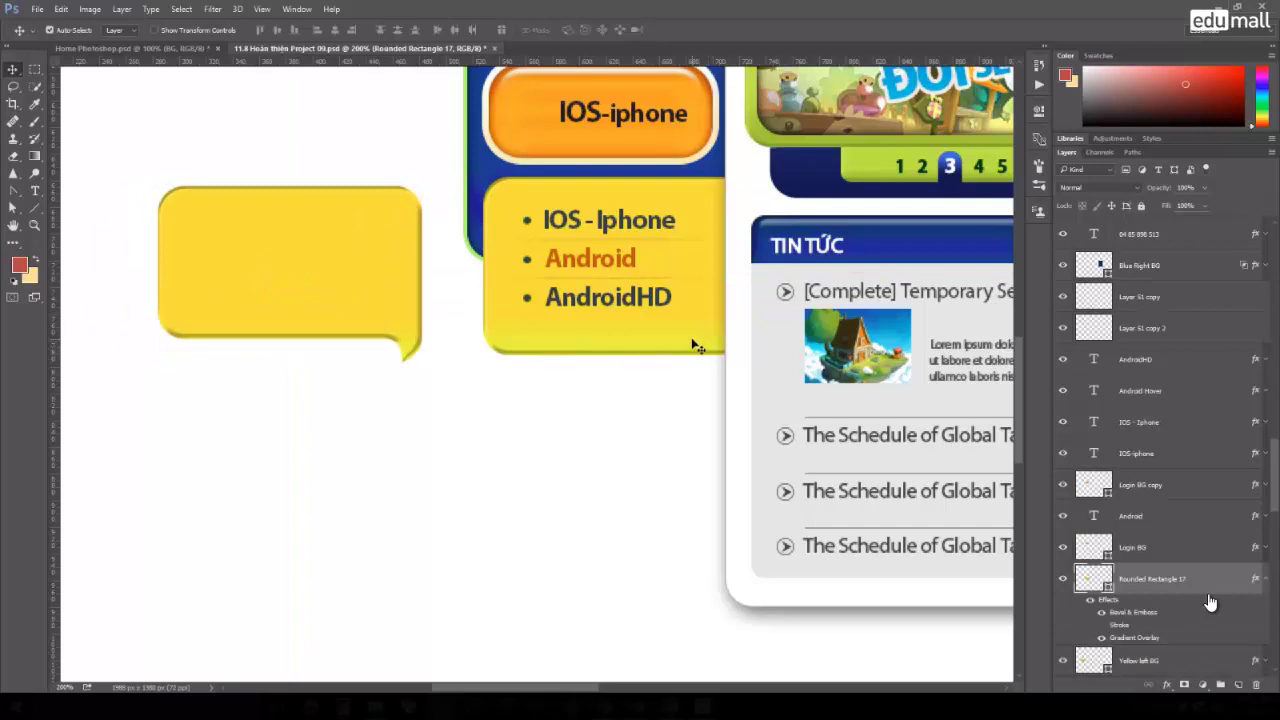
{"action": "left_click_drag", "start_coordinate": [697, 346], "coordinate": [640, 477]}
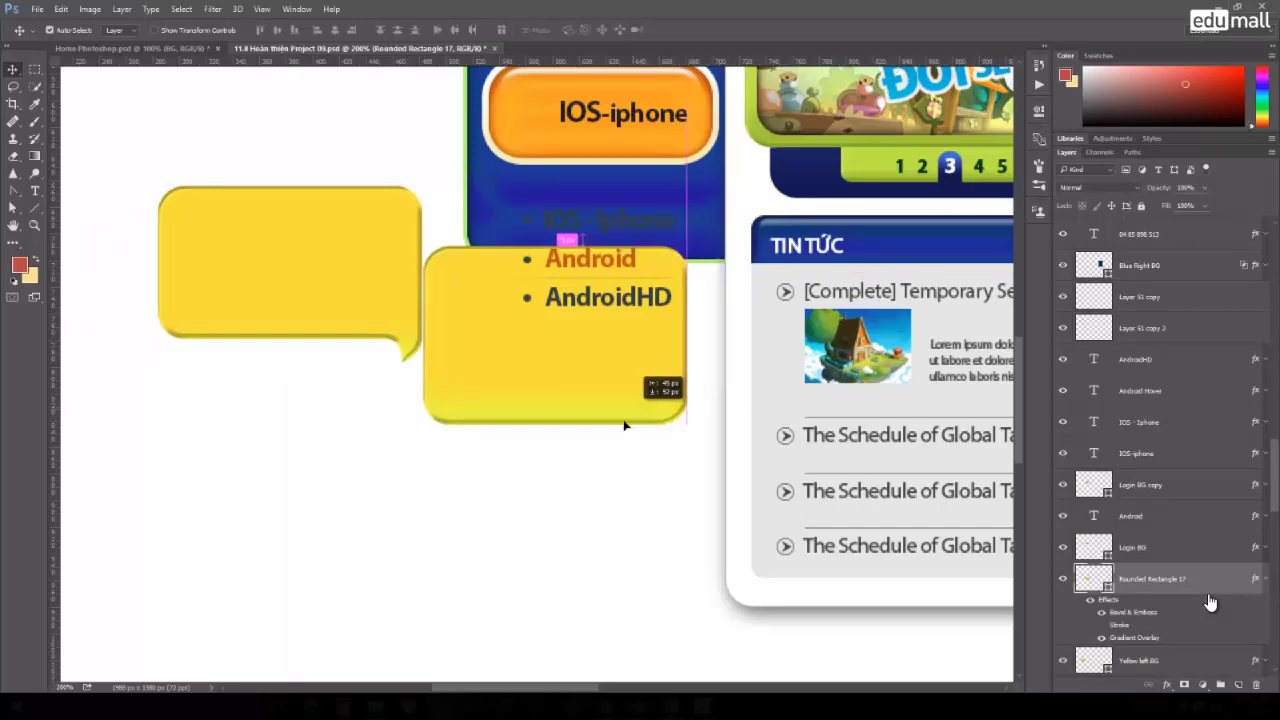
{"action": "left_click", "coordinate": [12, 210]}
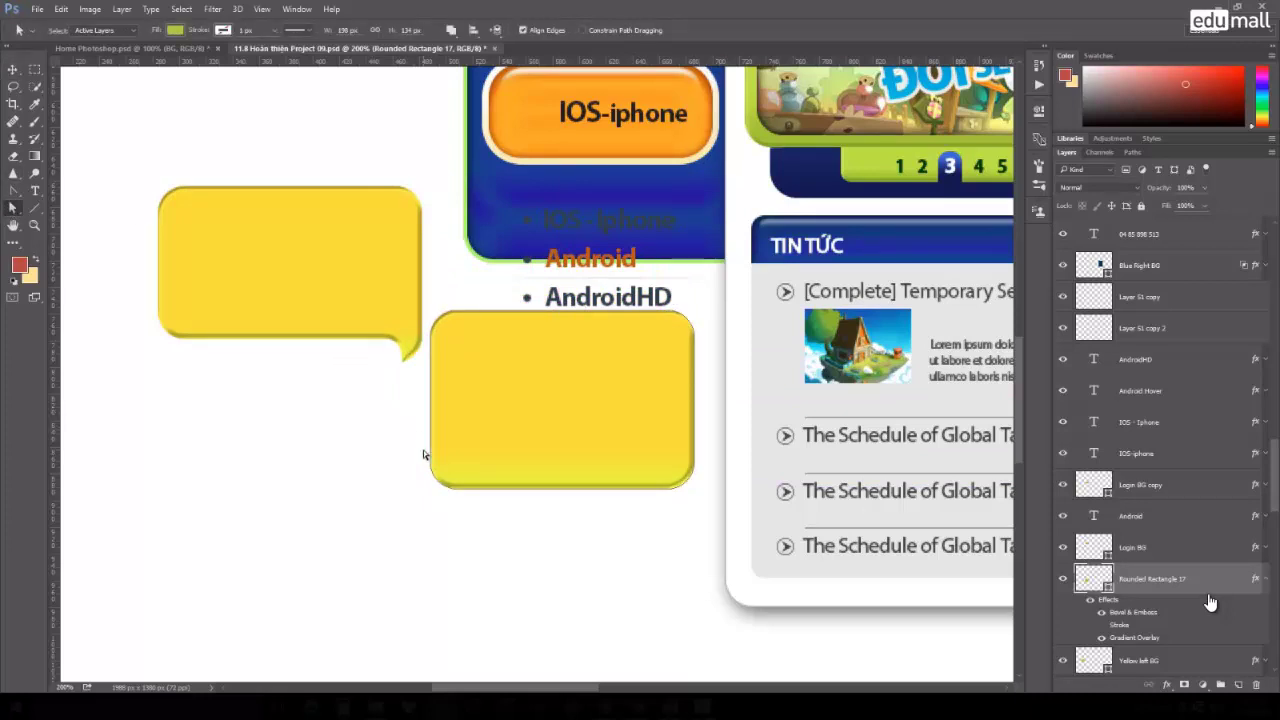
Add anchor points along the yellow box's bottom edge for a tail.
{"action": "left_click_drag", "start_coordinate": [423, 455], "coordinate": [710, 514]}
{"action": "right_click", "coordinate": [13, 192]}
{"action": "left_click", "coordinate": [60, 189]}
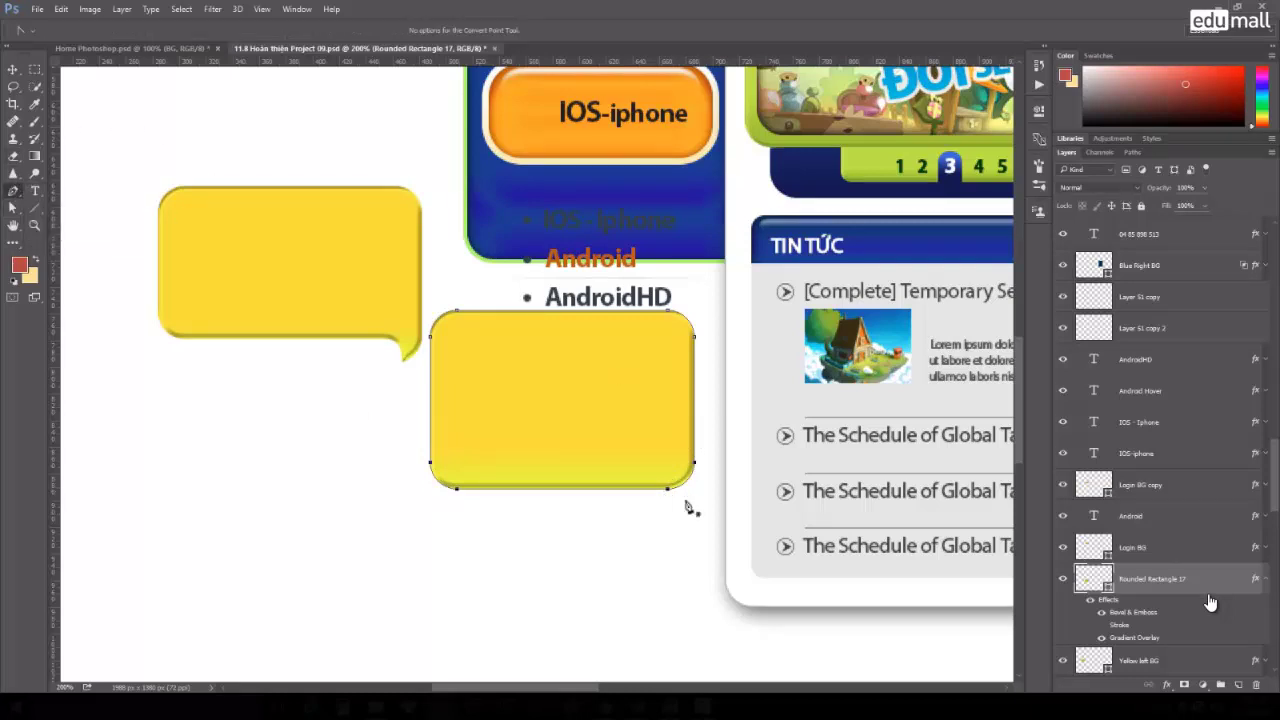
{"action": "left_click", "coordinate": [625, 489]}
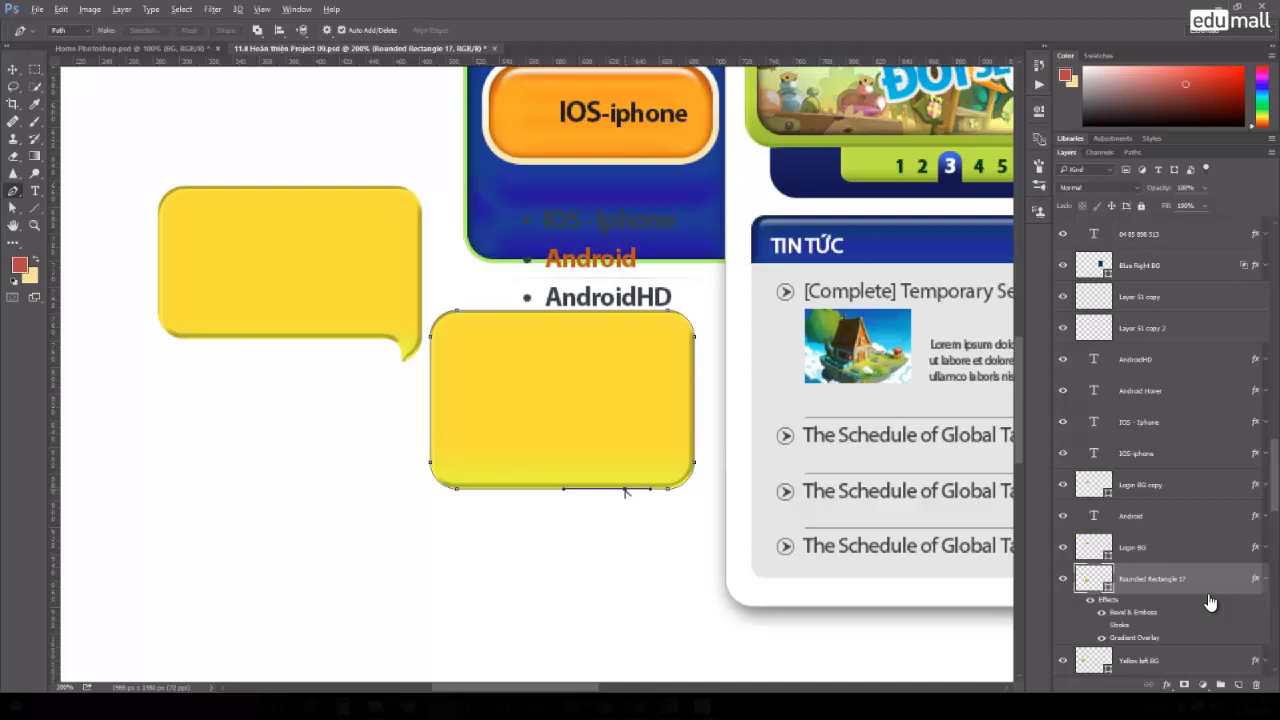
{"action": "left_click", "coordinate": [625, 489], "text": "alt"}
{"action": "left_click", "coordinate": [15, 208]}
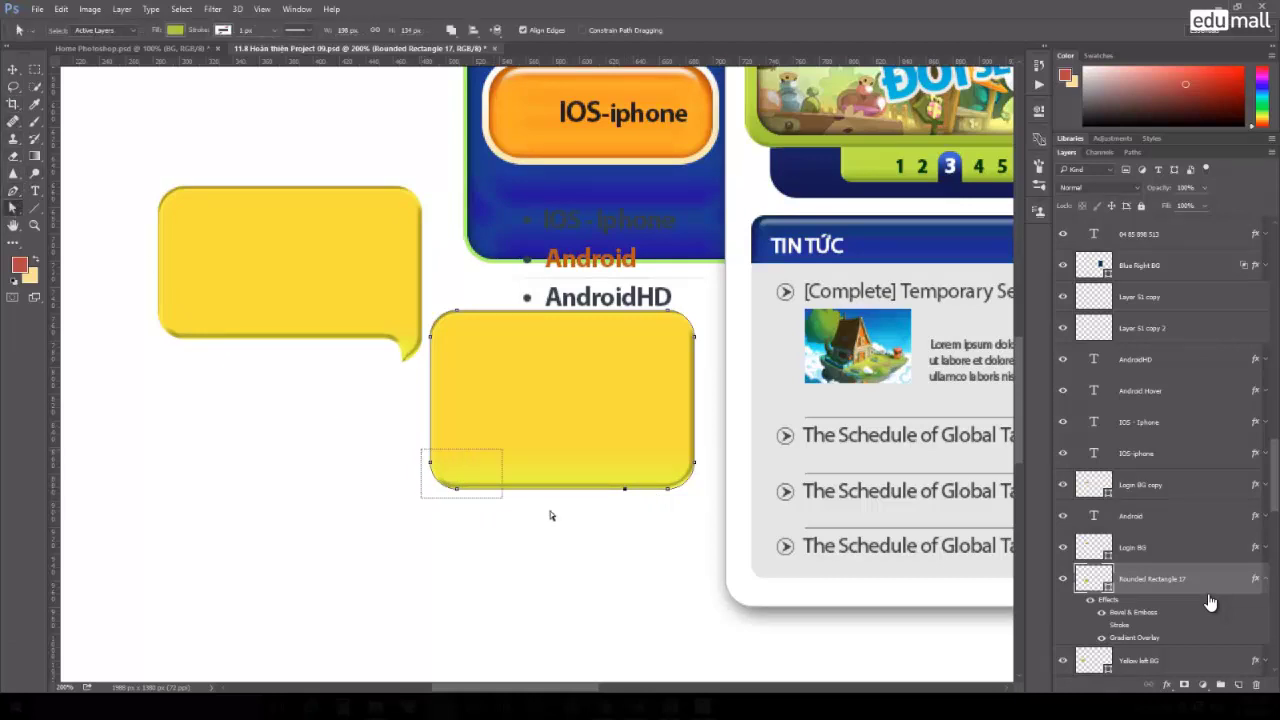
{"action": "left_click_drag", "start_coordinate": [425, 457], "coordinate": [638, 512]}
{"action": "mouse_move", "coordinate": [398, 445]}
{"action": "left_mouse_down"}
{"action": "mouse_move", "coordinate": [642, 505]}
{"action": "mouse_move", "coordinate": [625, 466]}
{"action": "left_mouse_up"}
{"action": "left_click", "coordinate": [615, 488]}
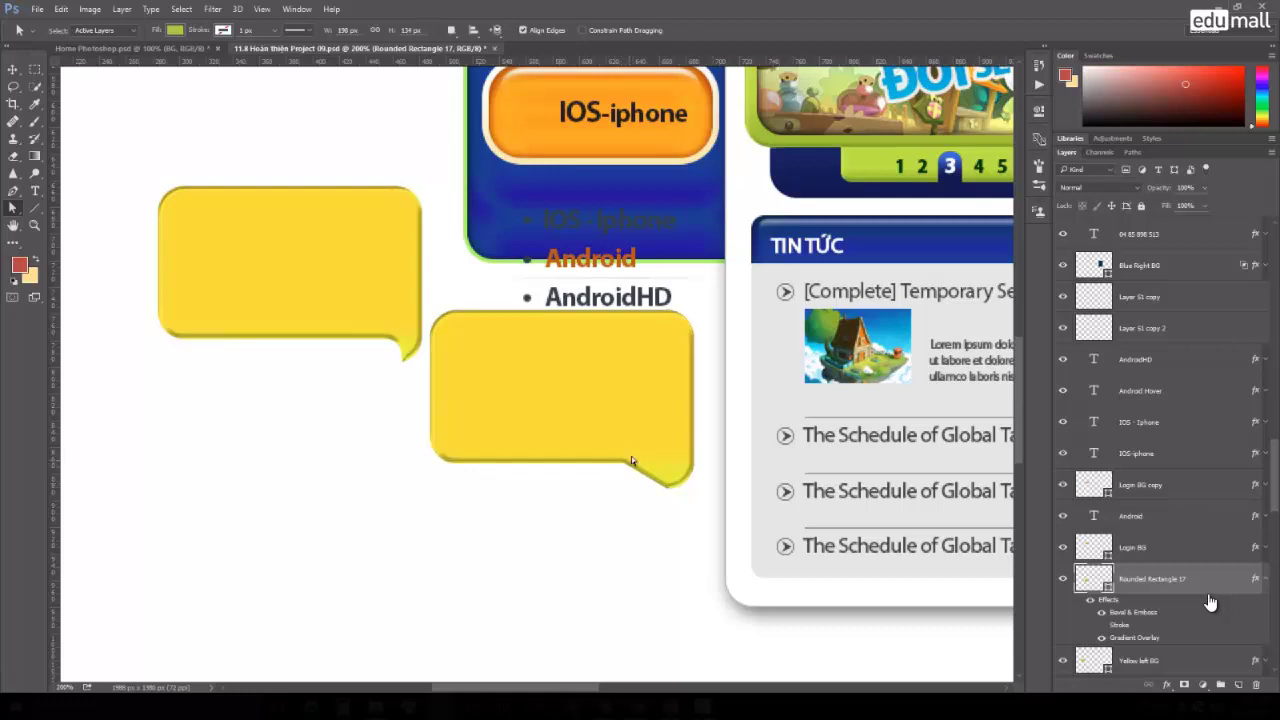
{"action": "left_click", "coordinate": [624, 463]}
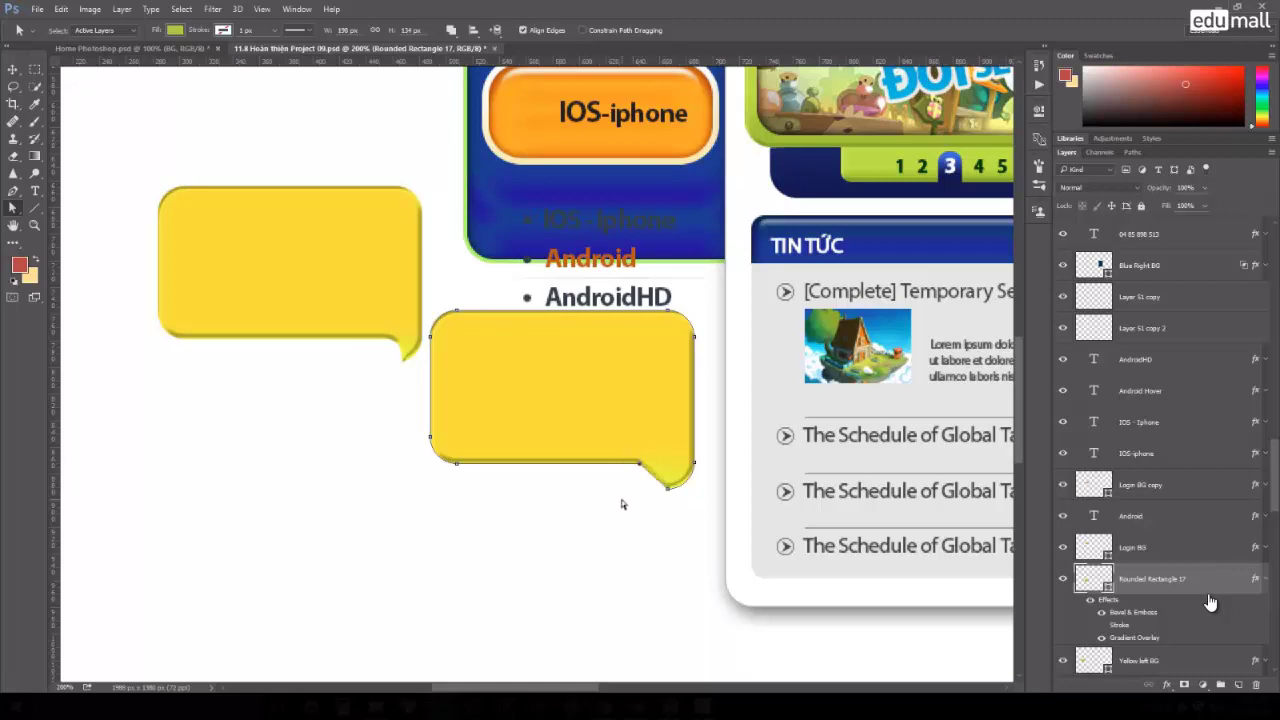
Move the yellow box up under the IOS-Iphone/Android/AndroidHD list.
{"action": "key", "text": "v"}
{"action": "left_click_drag", "start_coordinate": [640, 443], "coordinate": [697, 380]}
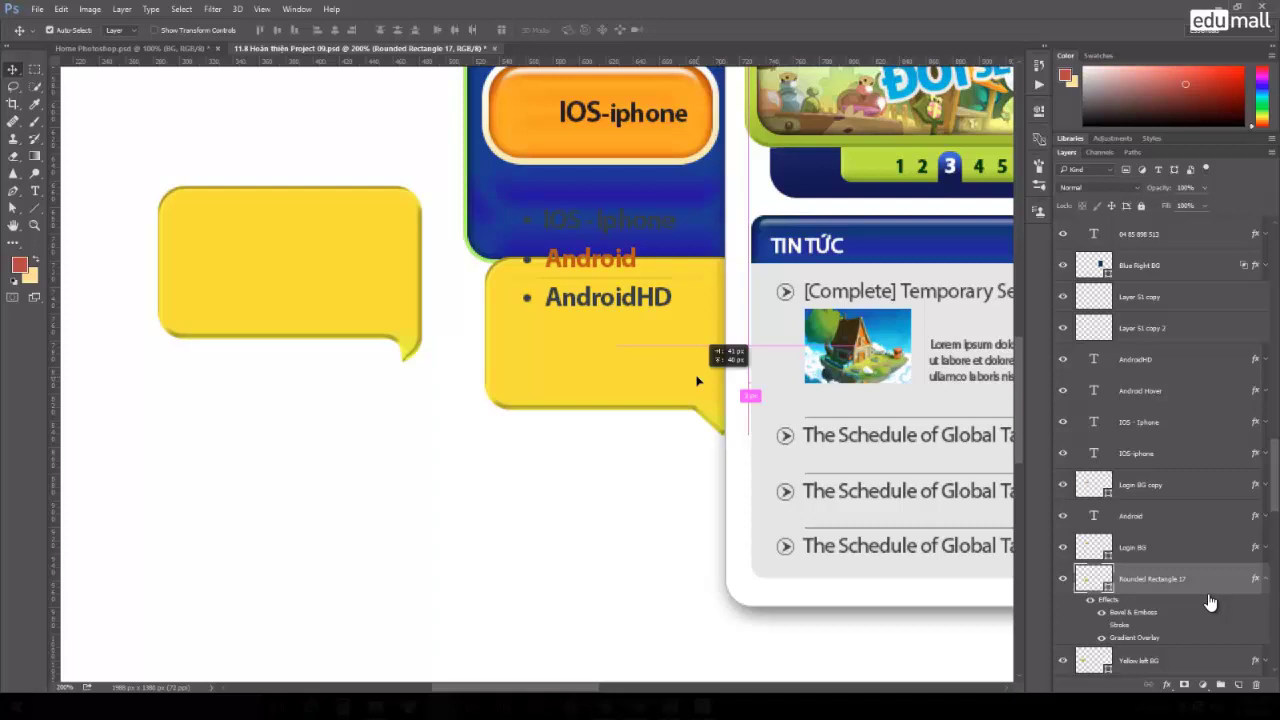
{"action": "left_click_drag", "start_coordinate": [697, 380], "coordinate": [703, 321]}
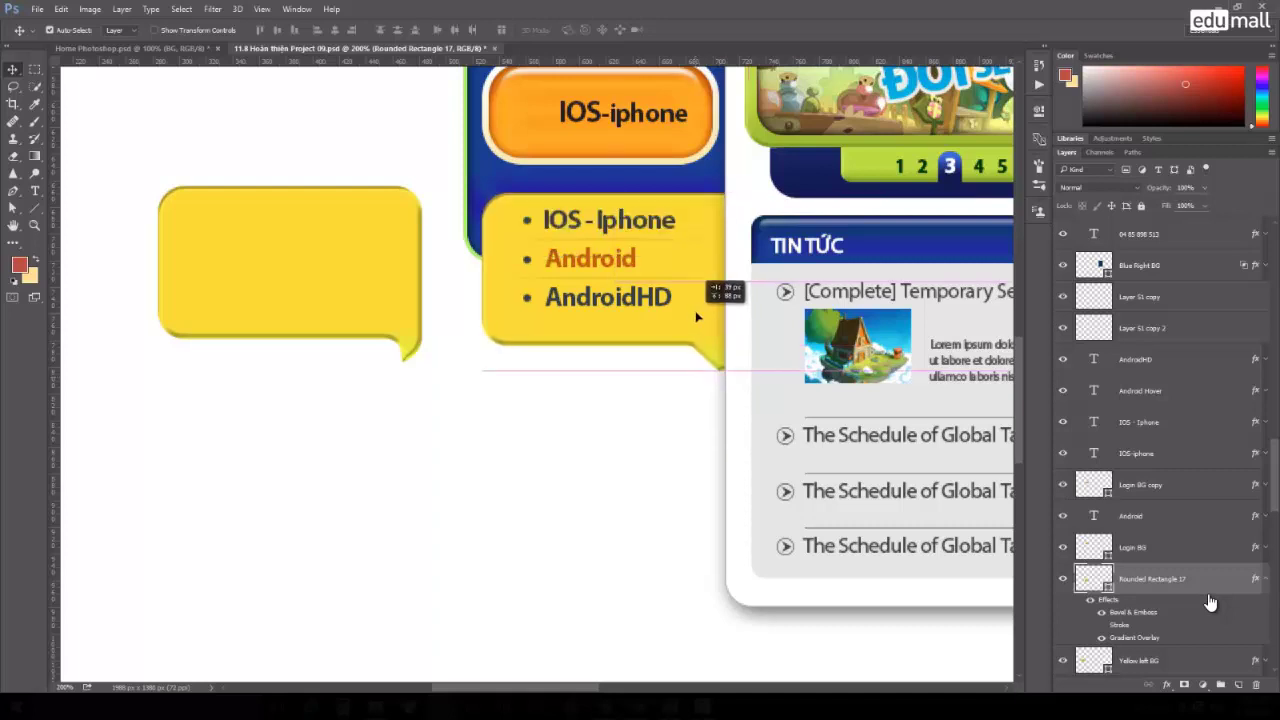
{"action": "key", "text": "a"}
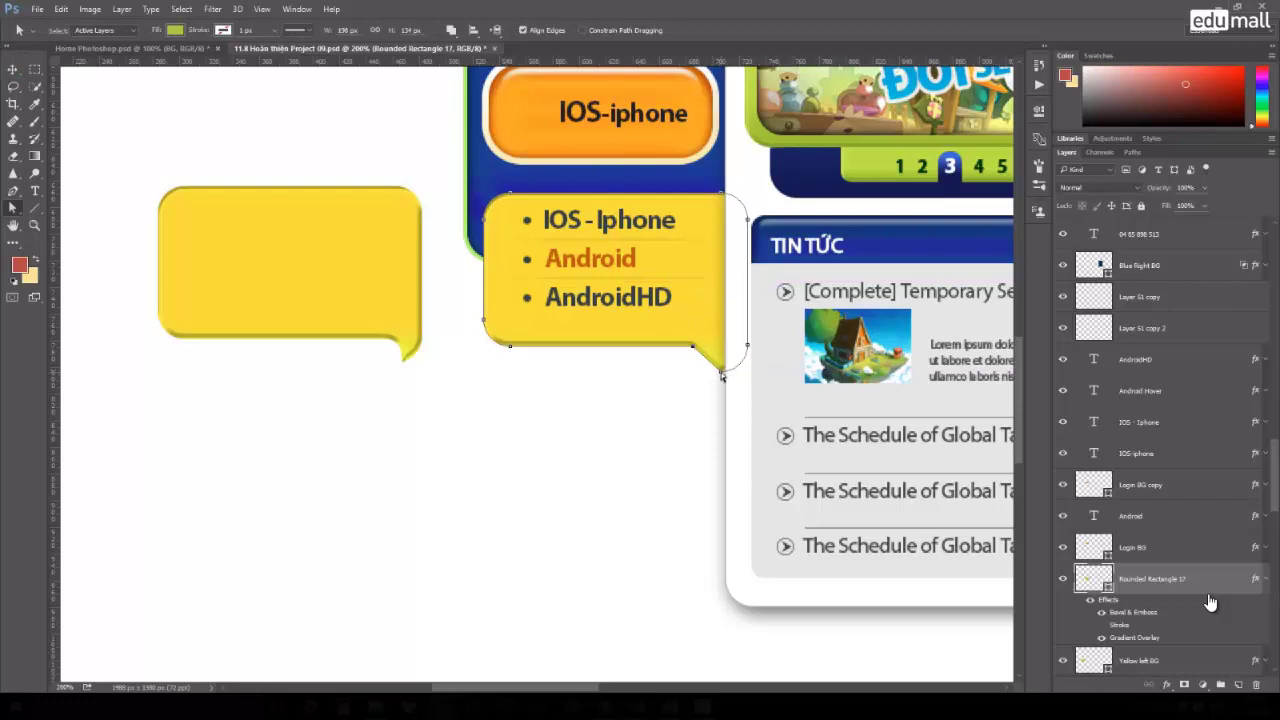
{"action": "left_click", "coordinate": [722, 375]}
{"action": "left_click", "coordinate": [745, 355]}
Convert the bottom-right anchor into a sharp speech-bubble tail.
{"action": "right_click", "coordinate": [12, 190]}
{"action": "left_click", "coordinate": [96, 246]}
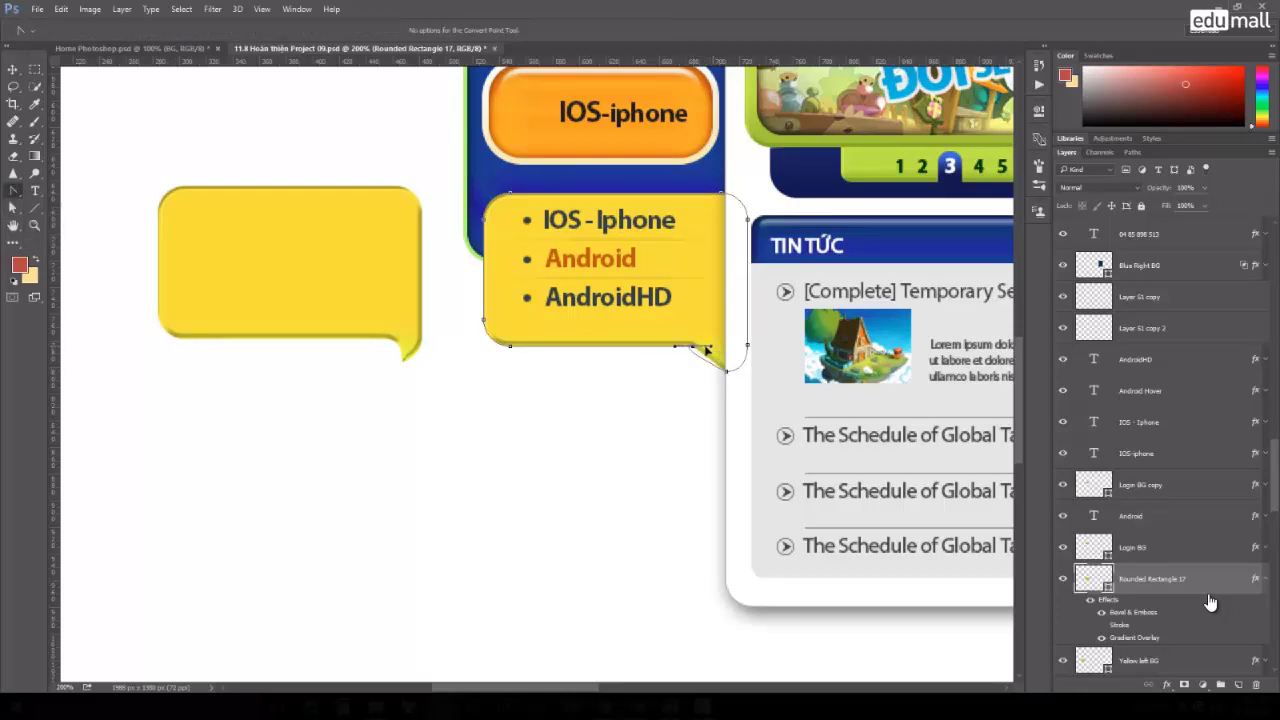
{"action": "left_click_drag", "start_coordinate": [706, 349], "coordinate": [656, 348]}
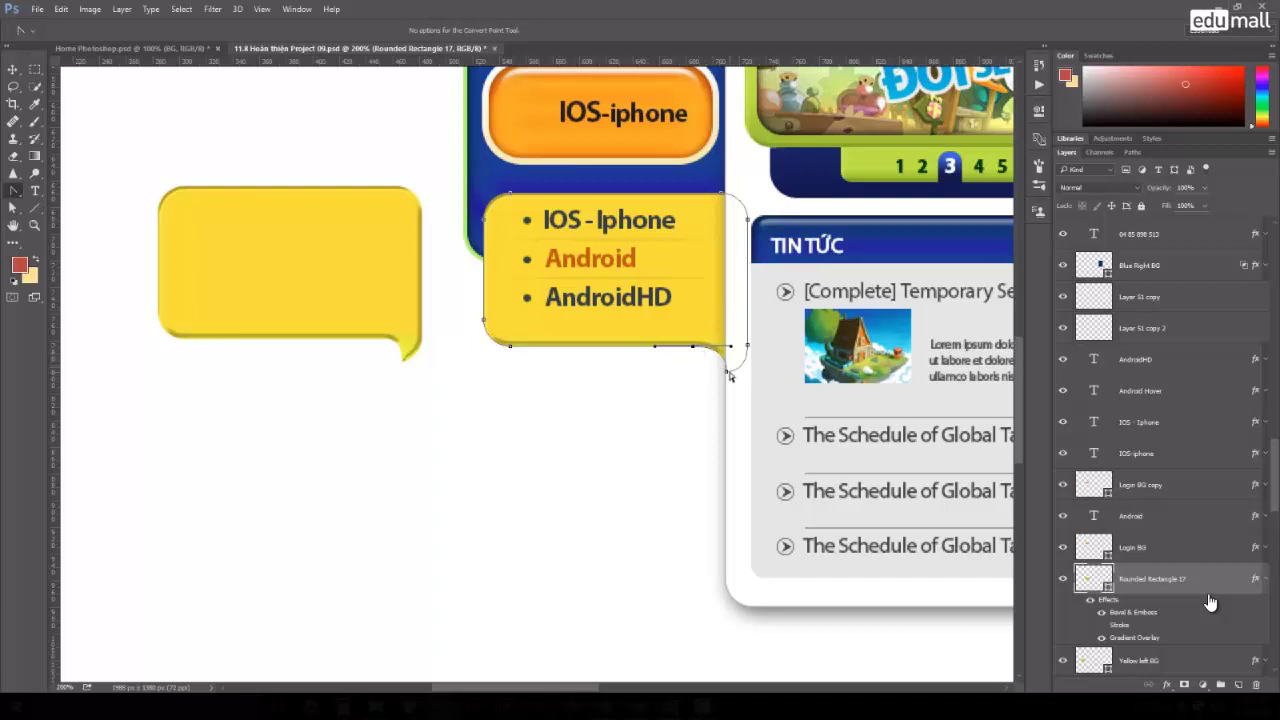
{"action": "left_click", "coordinate": [727, 372]}
{"action": "mouse_move", "coordinate": [727, 375]}
{"action": "left_mouse_down"}
{"action": "mouse_move", "coordinate": [730, 358]}
{"action": "mouse_move", "coordinate": [727, 370]}
{"action": "left_mouse_up"}
Delete the old left yellow bubble and align the new panel with the blue column.
{"action": "left_click", "coordinate": [13, 69]}
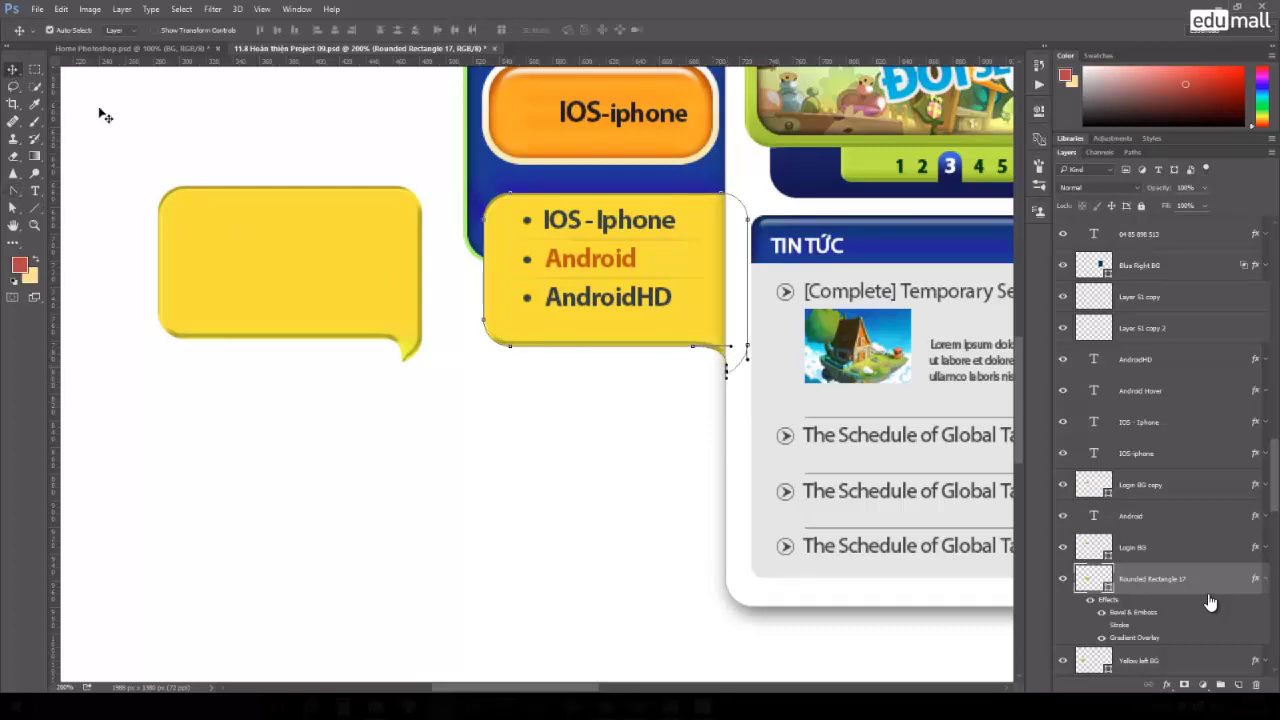
{"action": "left_click", "coordinate": [98, 113]}
{"action": "left_click_drag", "start_coordinate": [409, 320], "coordinate": [370, 315]}
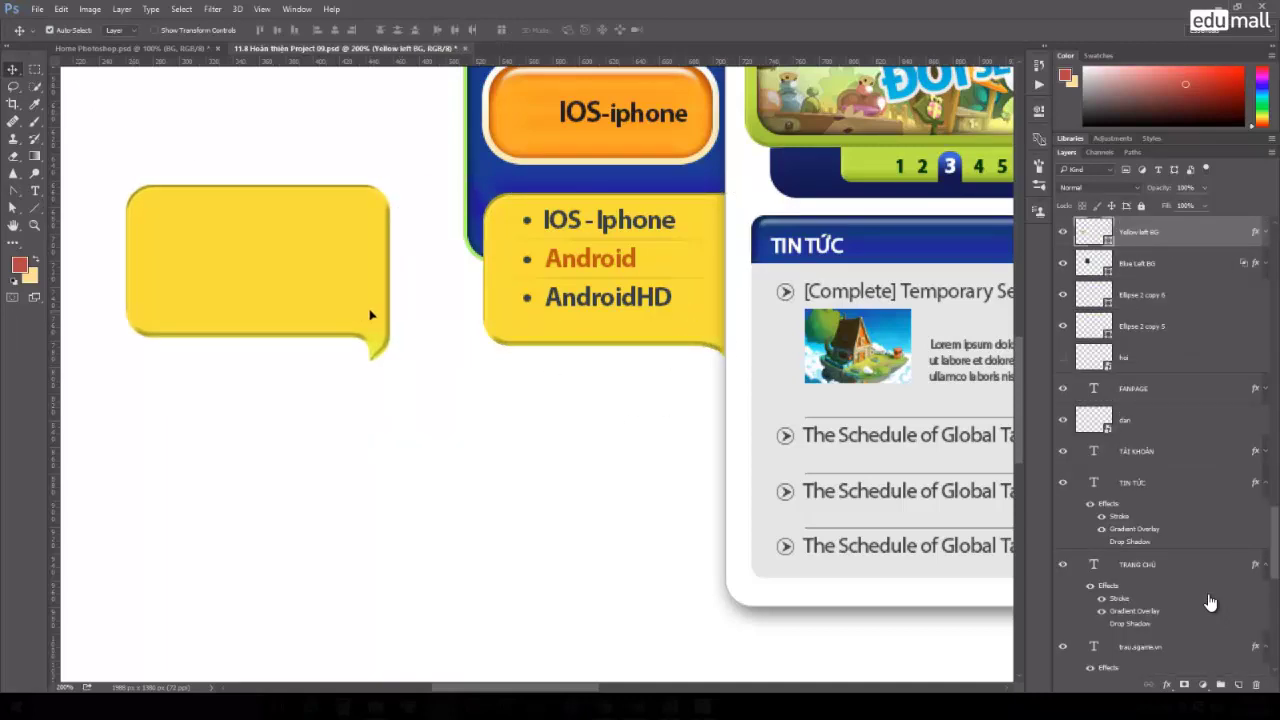
{"action": "key", "text": "Delete"}
{"action": "left_click_drag", "start_coordinate": [686, 328], "coordinate": [690, 323]}
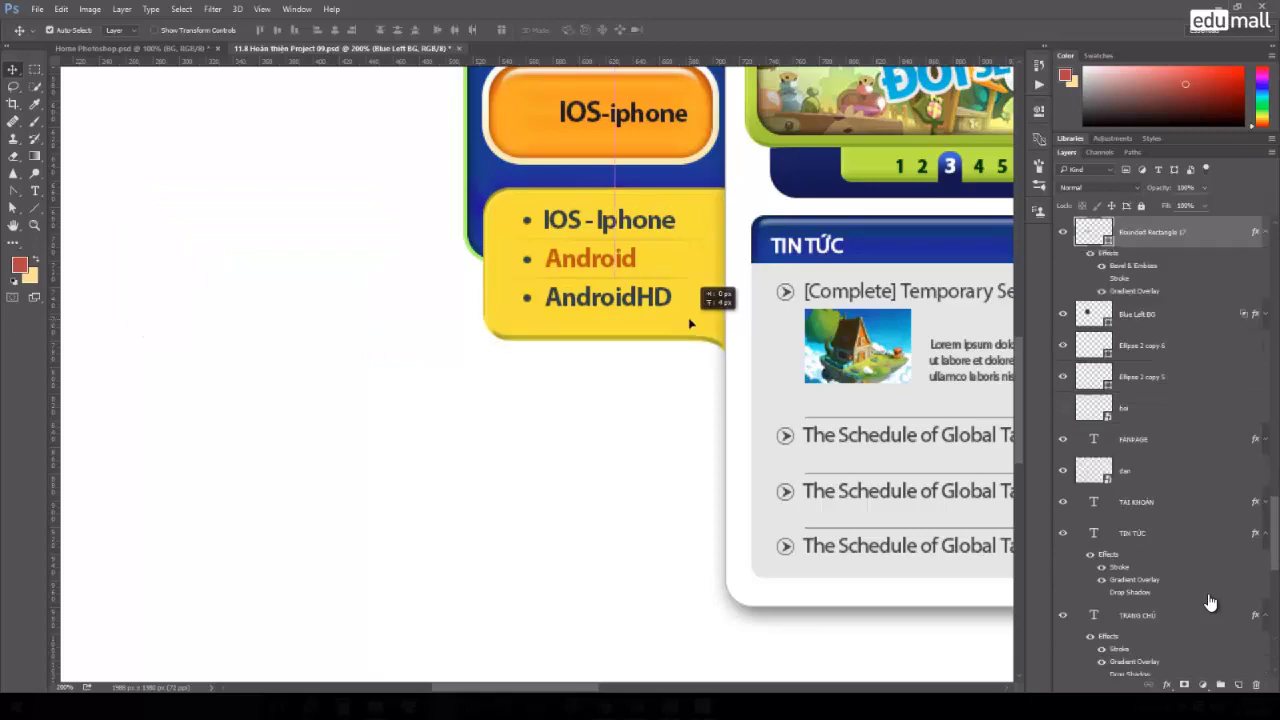
{"action": "key", "text": "ctrl+minus"}
{"action": "key", "text": "ctrl+minus"}
{"action": "key", "text": "ctrl+minus"}
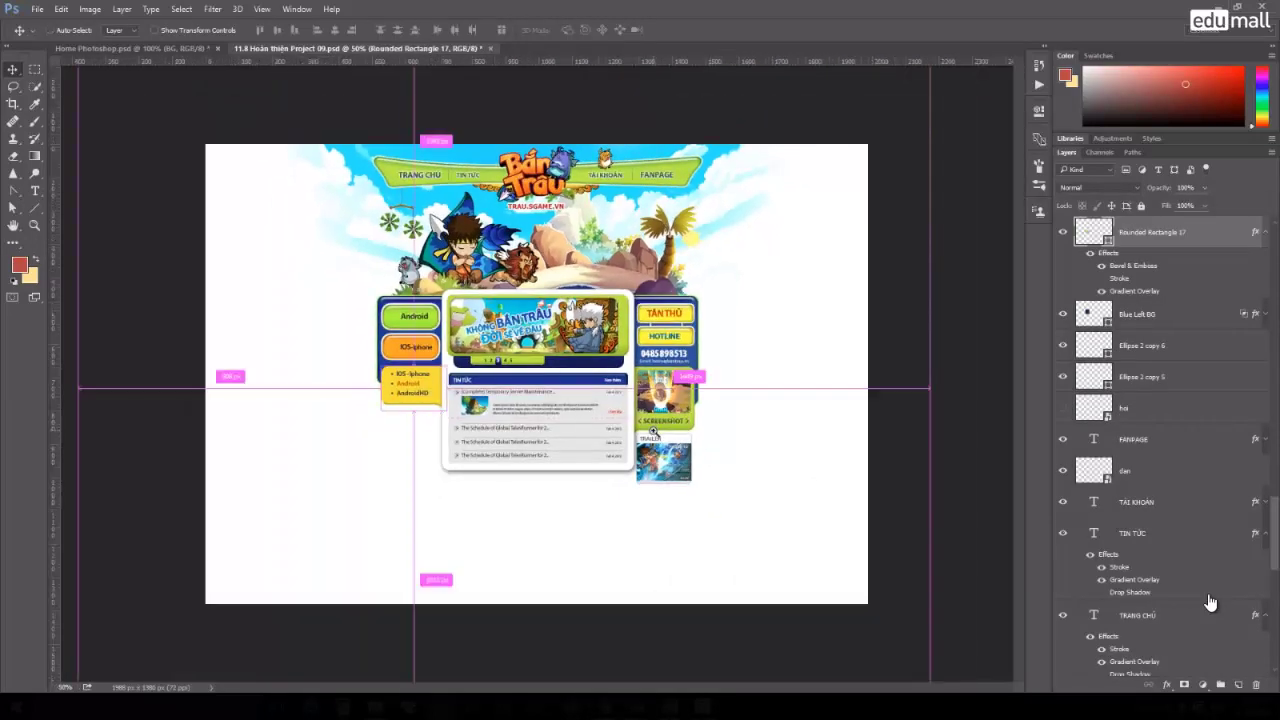
Zoom back in and pan to inspect the finished yellow panel.
{"action": "key", "text": "ctrl+plus"}
{"action": "key", "text": "ctrl+plus"}
{"action": "left_click", "coordinate": [783, 471]}
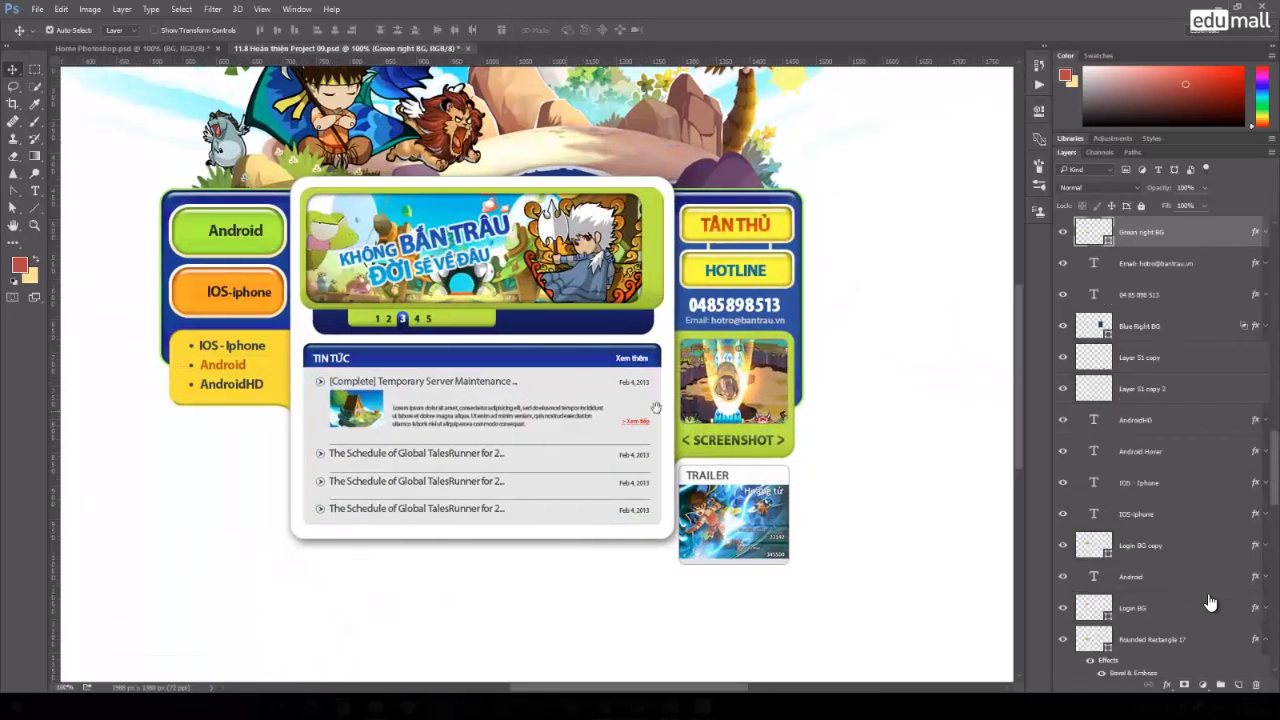
{"action": "scroll", "coordinate": [656, 407], "scroll_direction": "left", "scroll_amount": 3}
{"action": "left_click_drag", "start_coordinate": [656, 407], "coordinate": [655, 348]}
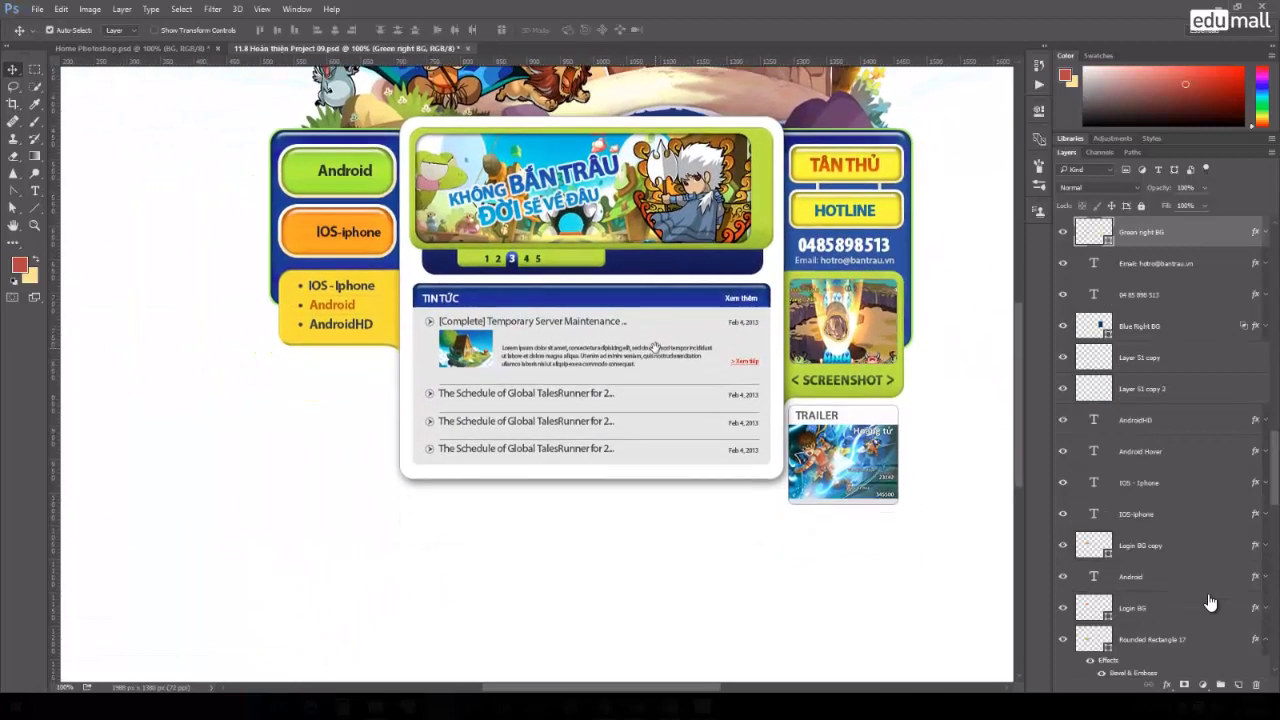
In Home Photoshop.psd, select the QR code to check its spacing, testing a facebook-button nudge.
{"action": "left_click", "coordinate": [150, 48]}
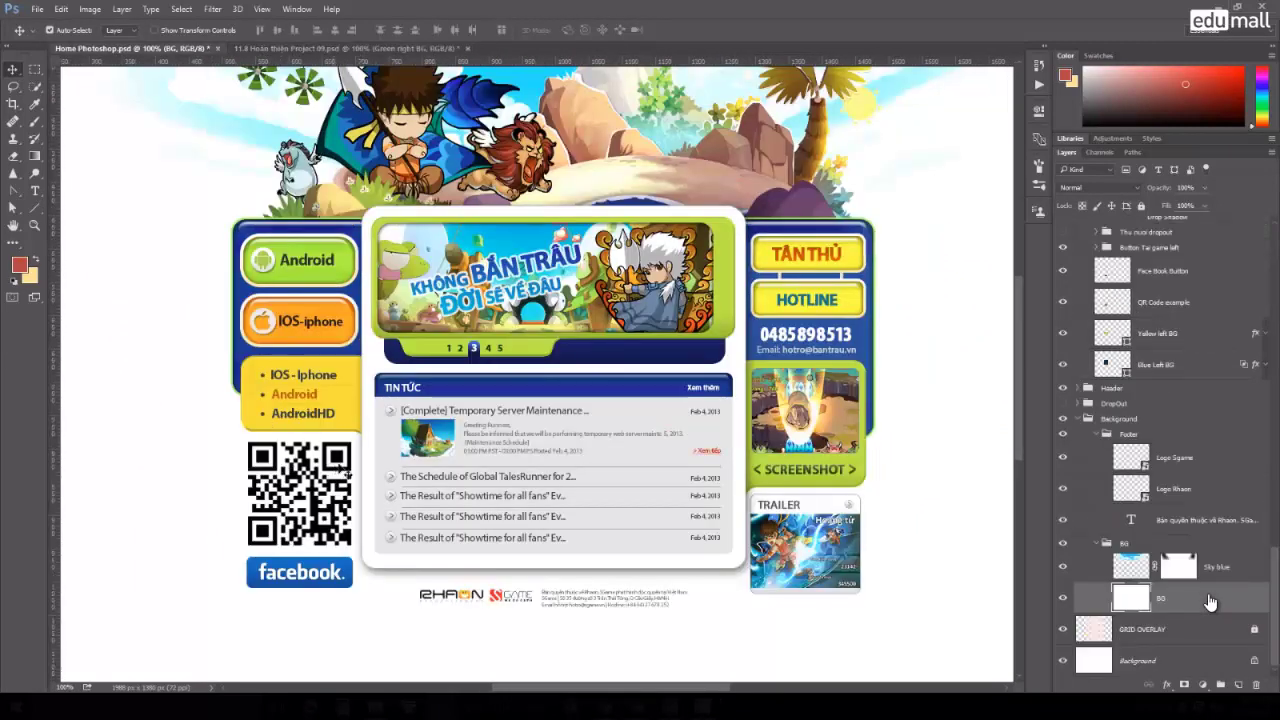
{"action": "left_click", "coordinate": [340, 468]}
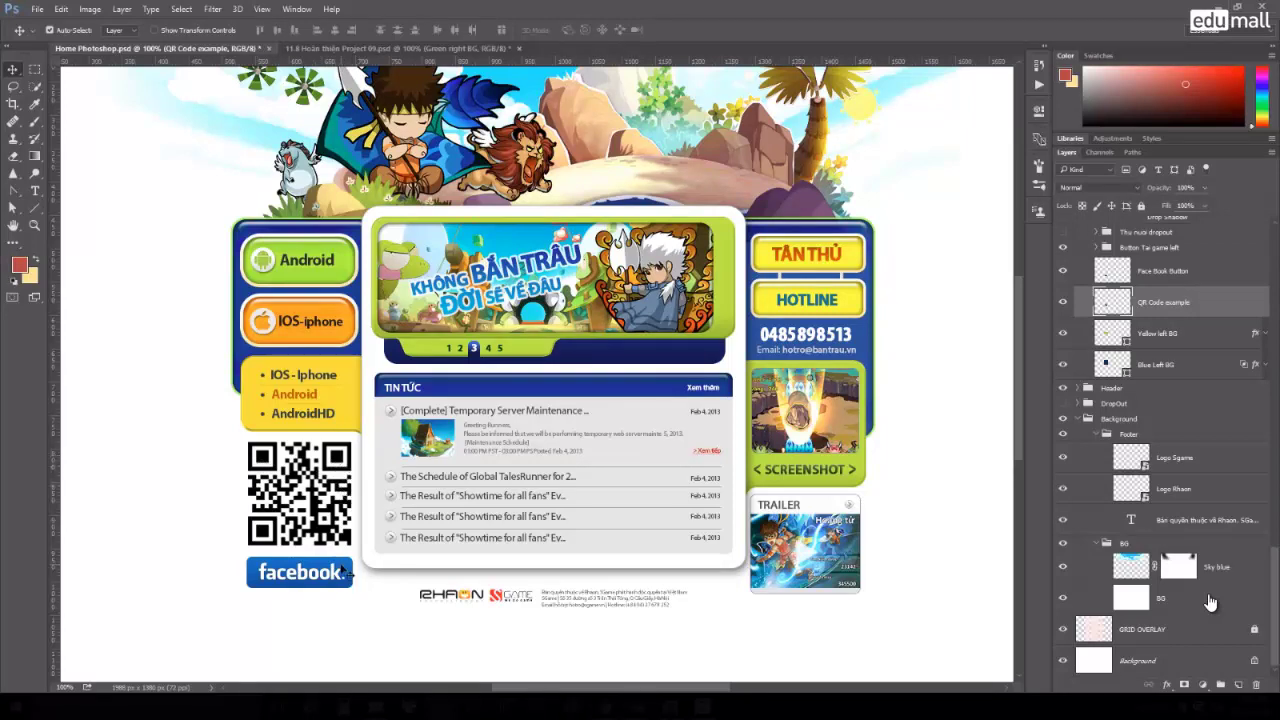
{"action": "left_click_drag", "start_coordinate": [342, 573], "coordinate": [329, 573]}
{"action": "key", "text": "ctrl+z"}
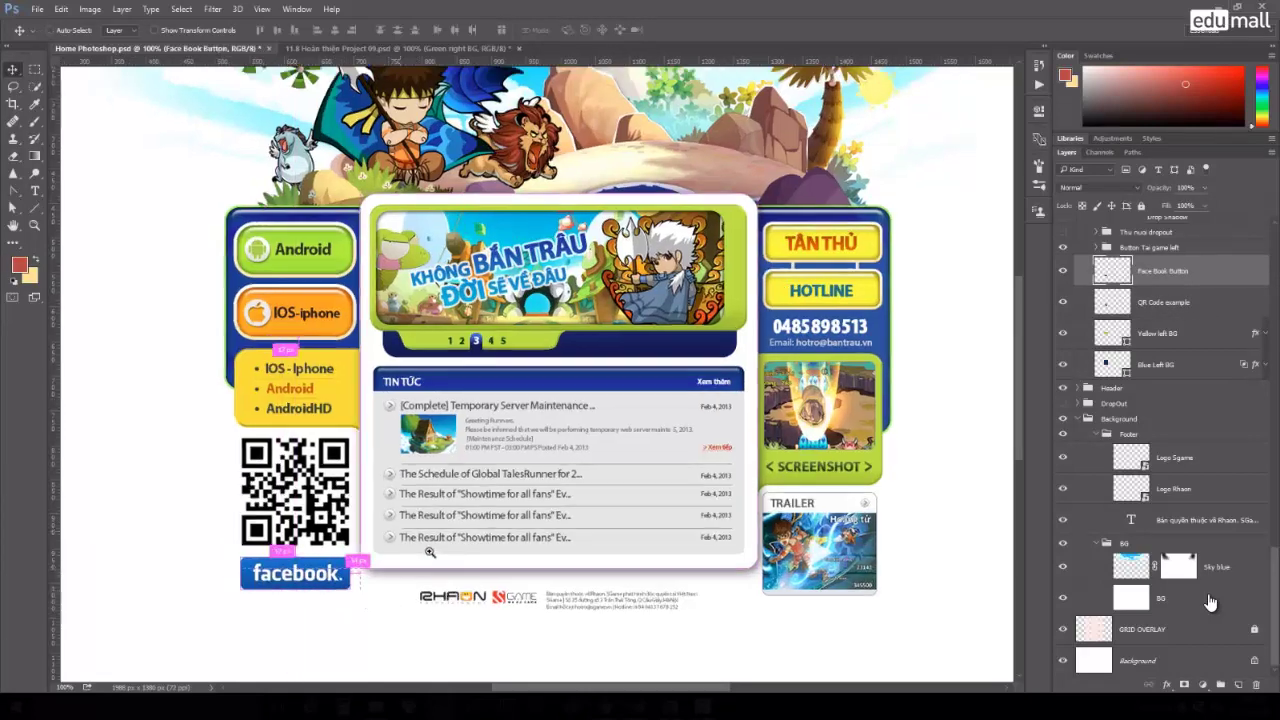
Browse the pen and shape tool groups, then return to the Move tool.
{"action": "scroll", "coordinate": [423, 518], "scroll_direction": "up", "scroll_amount": 1}
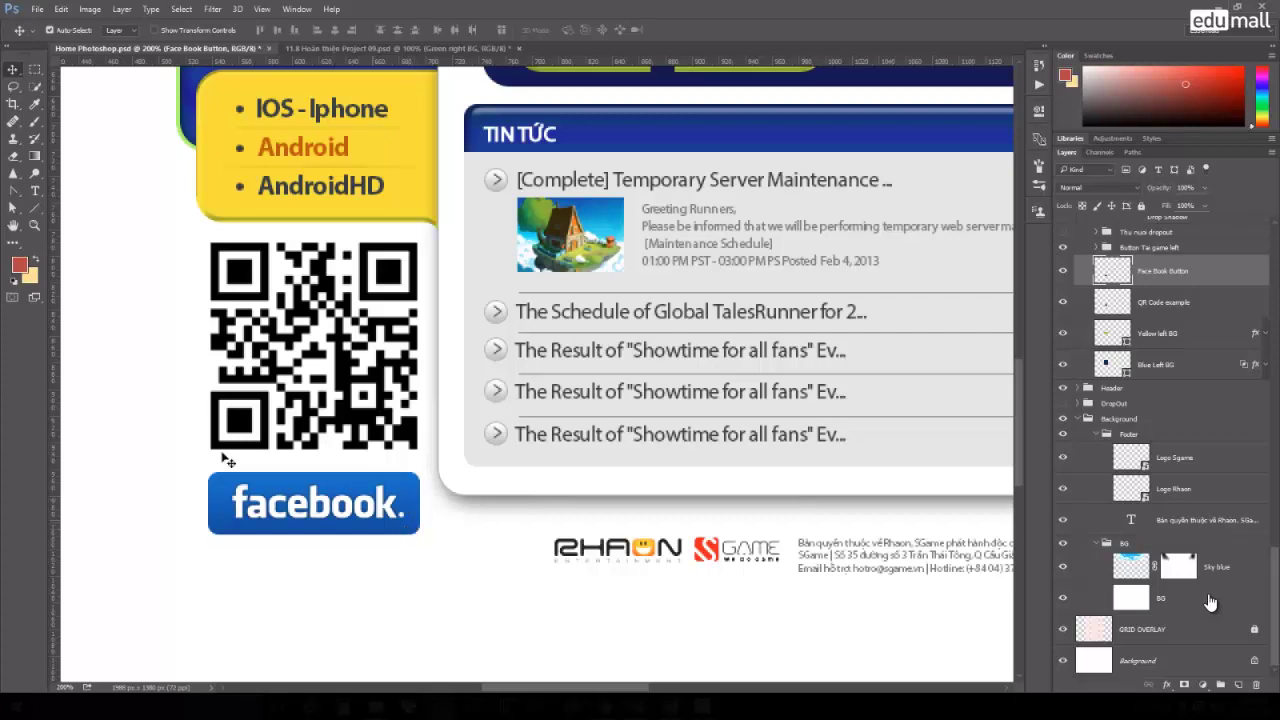
{"action": "left_click", "coordinate": [13, 189]}
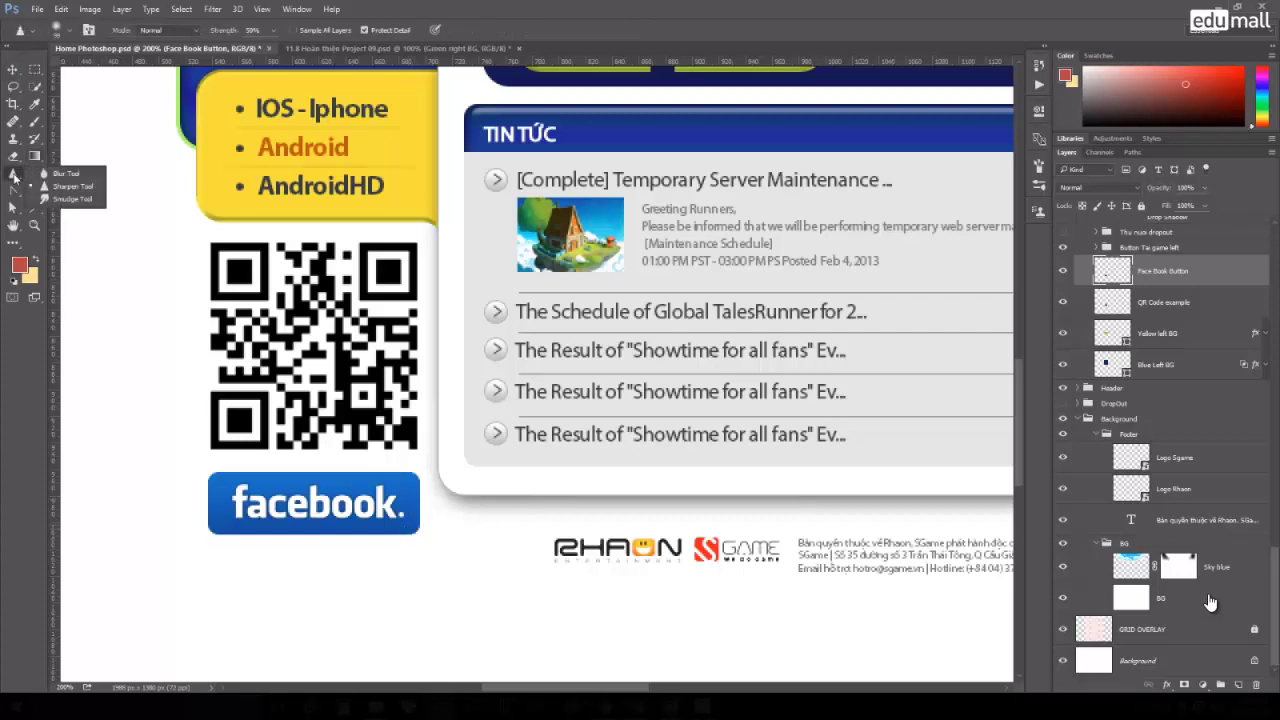
{"action": "right_click", "coordinate": [10, 195]}
{"action": "left_click", "coordinate": [11, 195]}
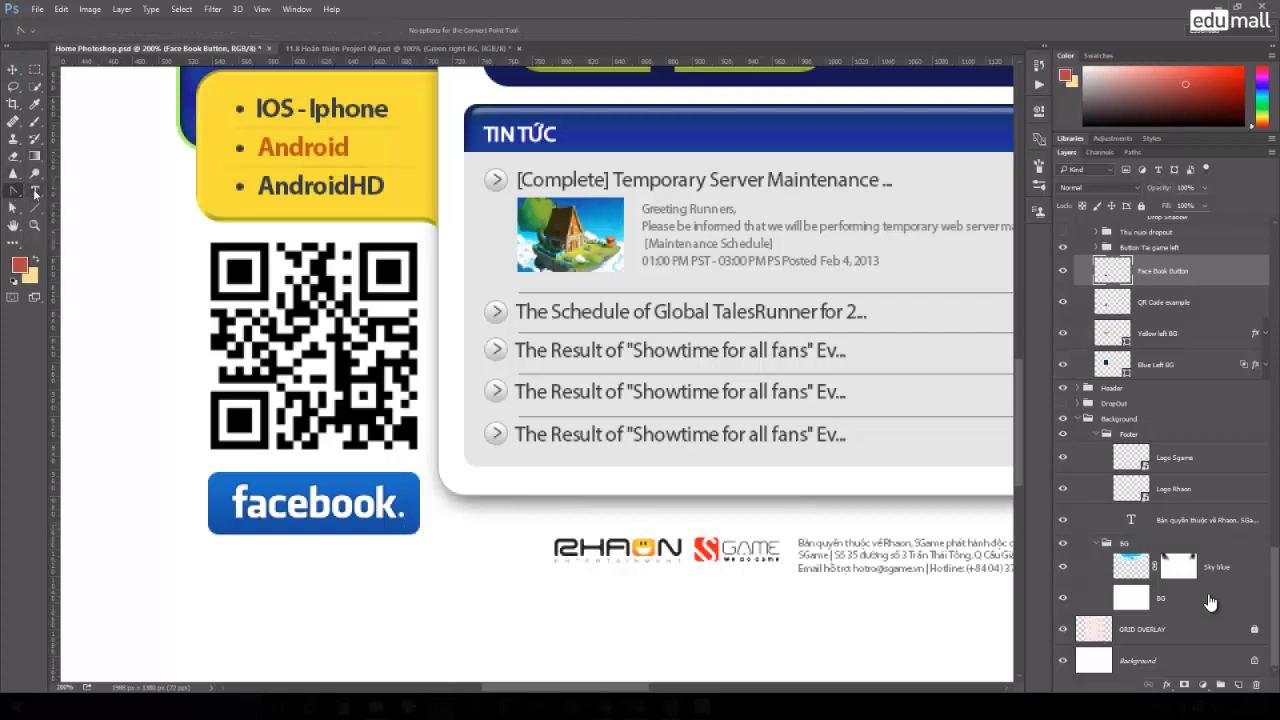
{"action": "left_click", "coordinate": [31, 211]}
{"action": "right_click", "coordinate": [31, 211]}
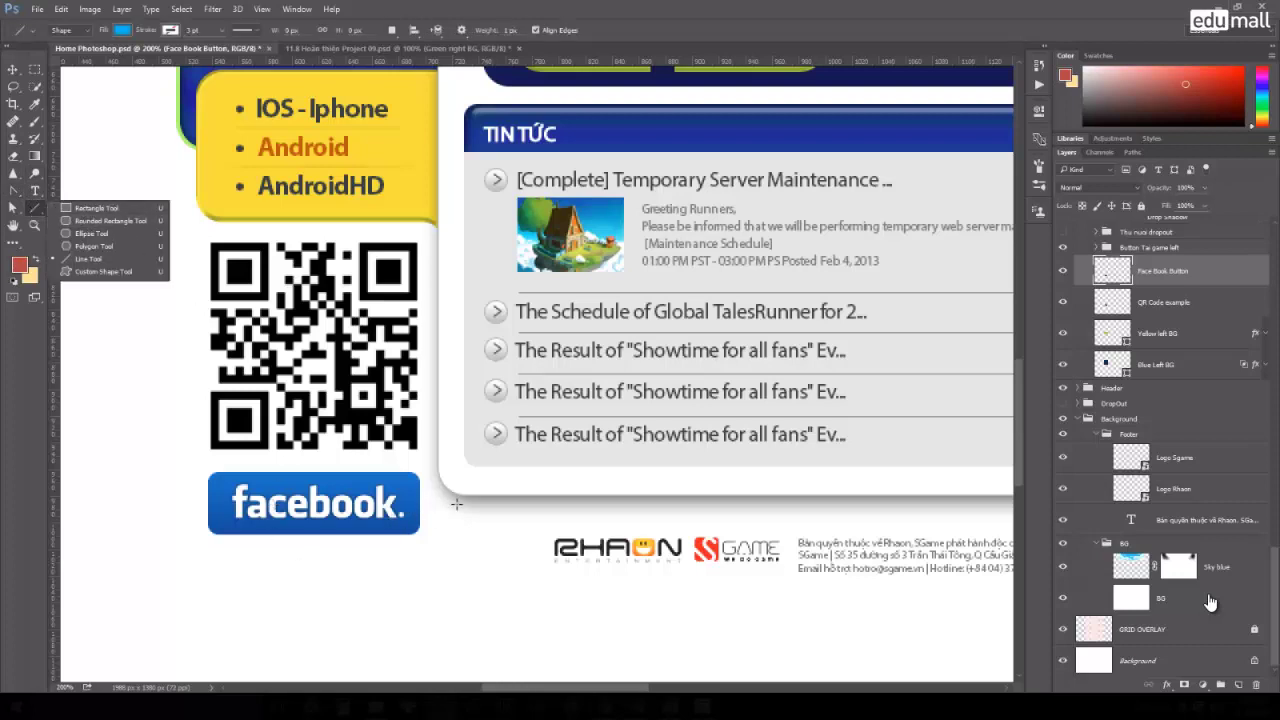
{"action": "left_click", "coordinate": [10, 70]}
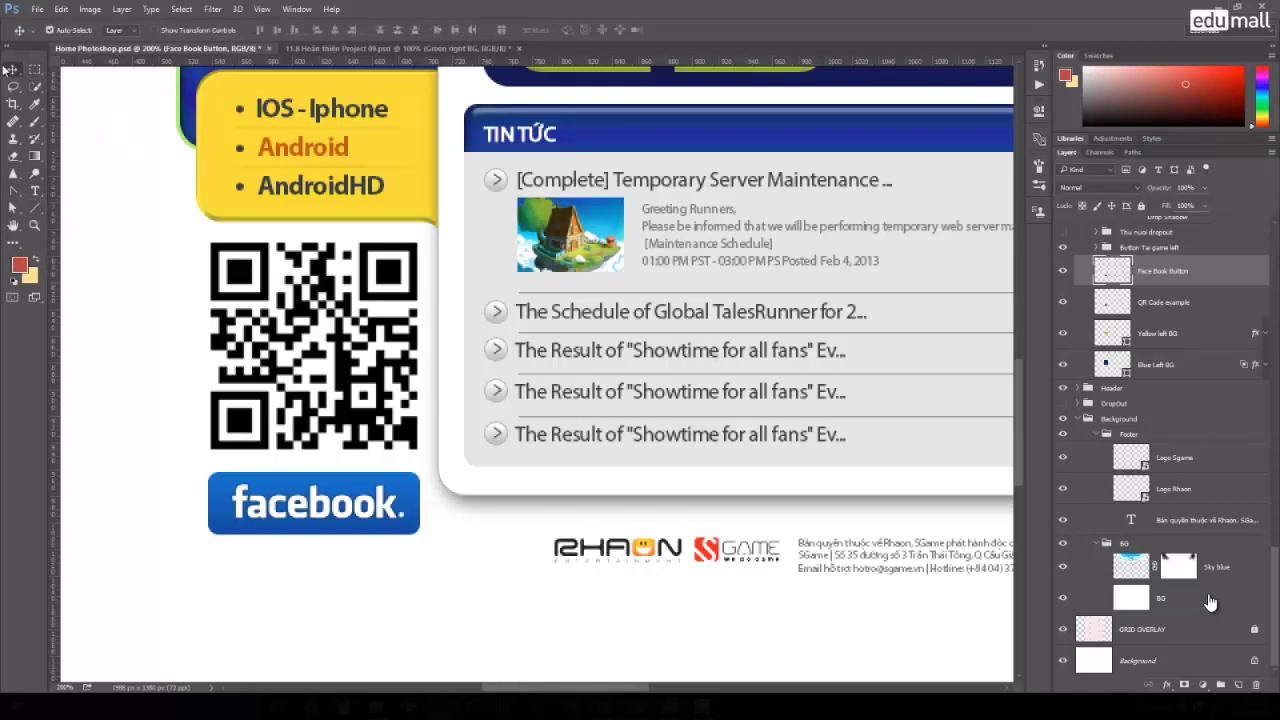
Zoom in and out to inspect the reference layout's footer and header.
{"action": "key", "text": "ctrl+minus"}
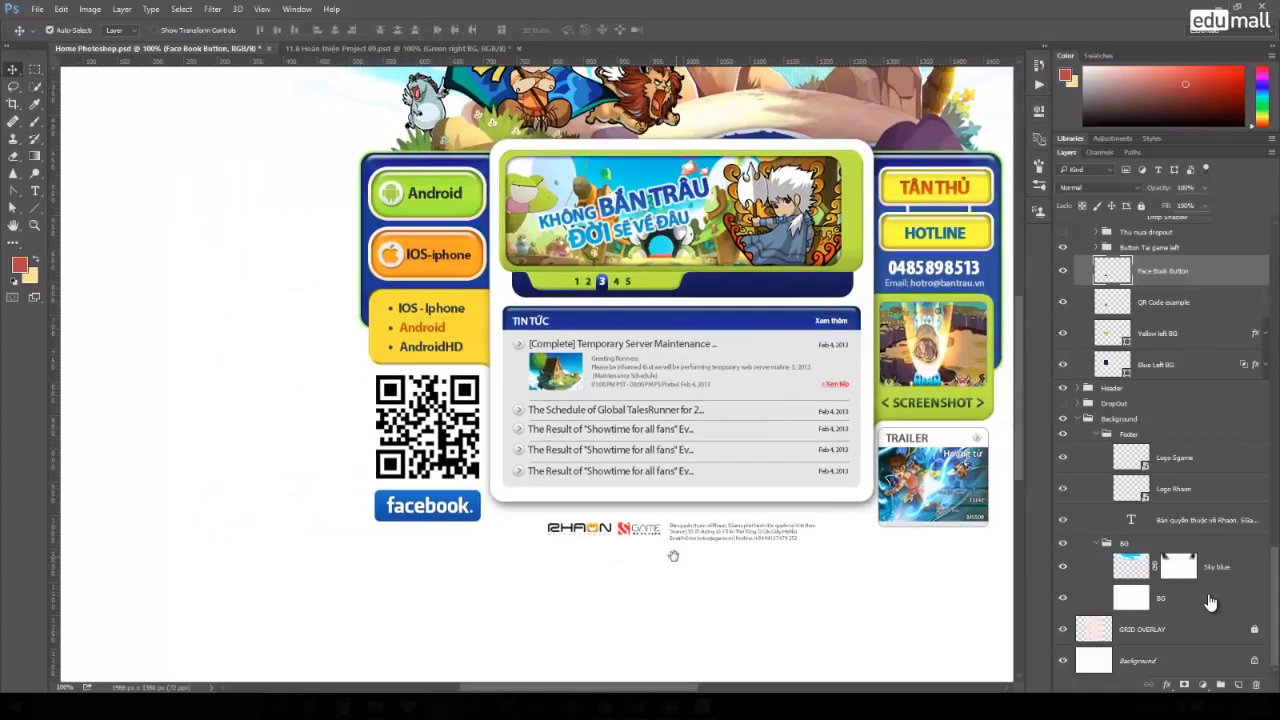
{"action": "left_click", "coordinate": [673, 556]}
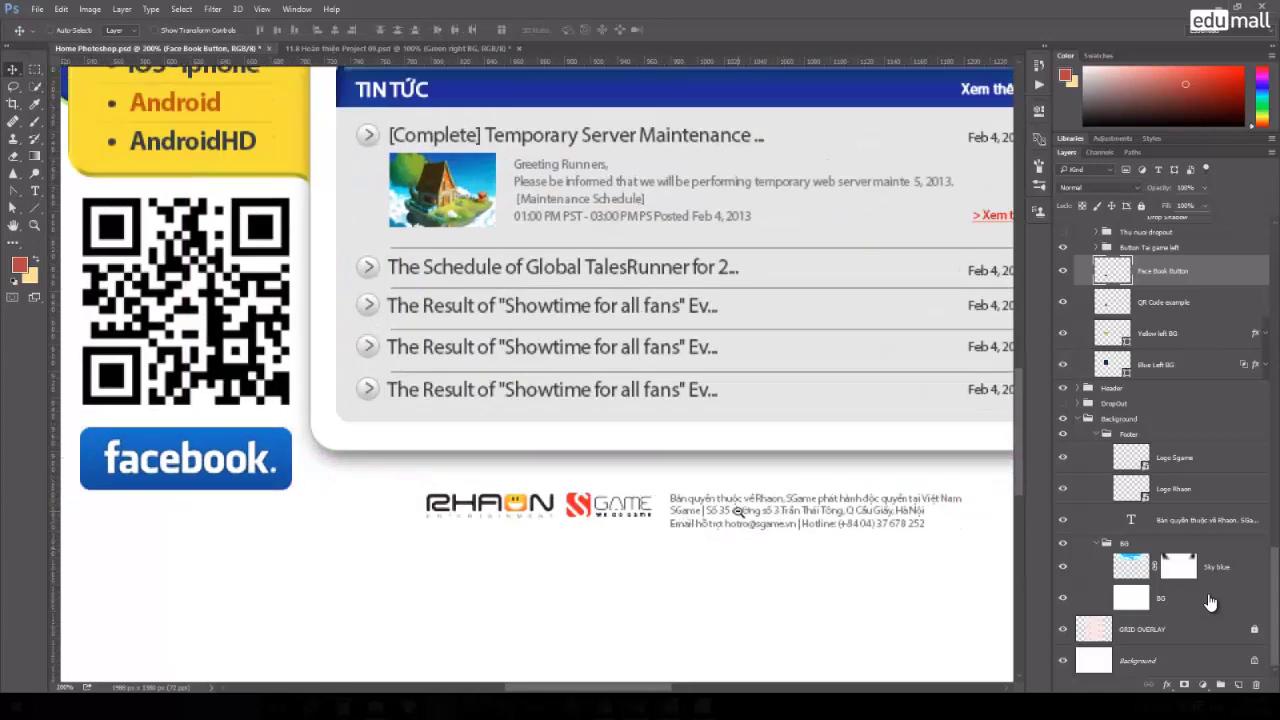
{"action": "left_click", "coordinate": [738, 510], "text": "alt"}
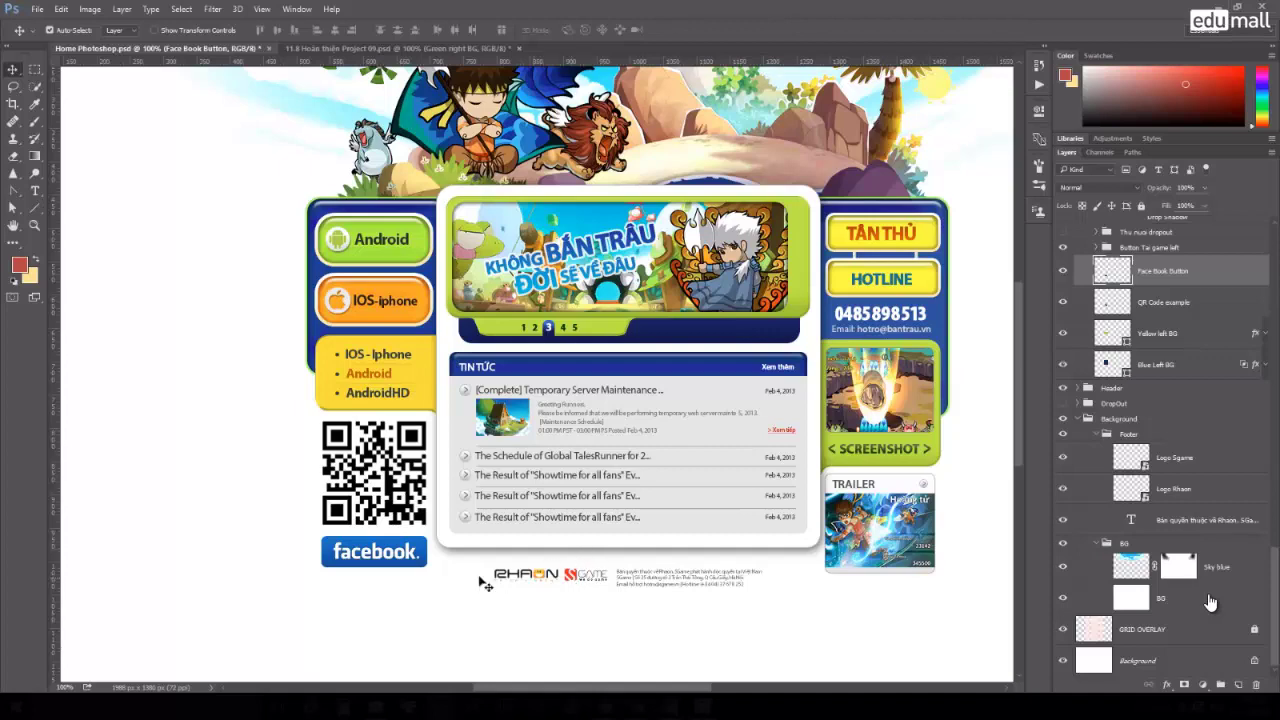
{"action": "scroll", "coordinate": [686, 401], "scroll_direction": "up", "scroll_amount": 3}
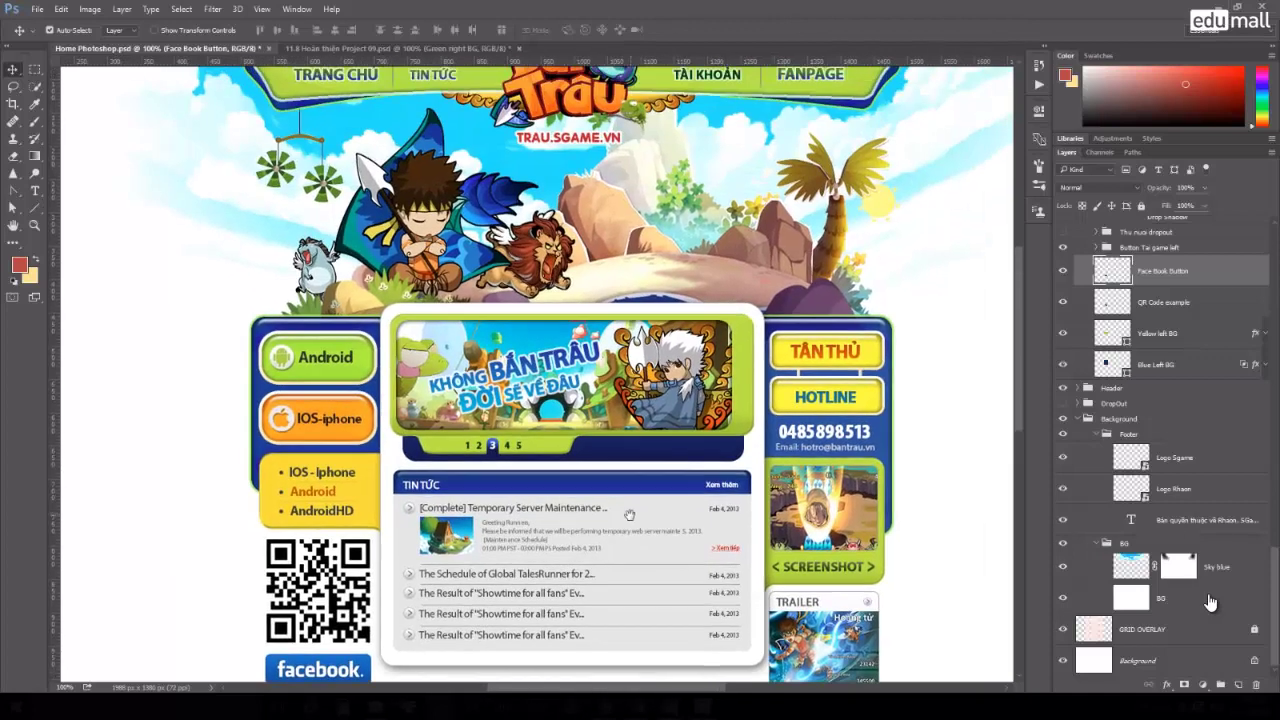
{"action": "key", "text": "ctrl+minus"}
{"action": "key", "text": "ctrl+plus"}
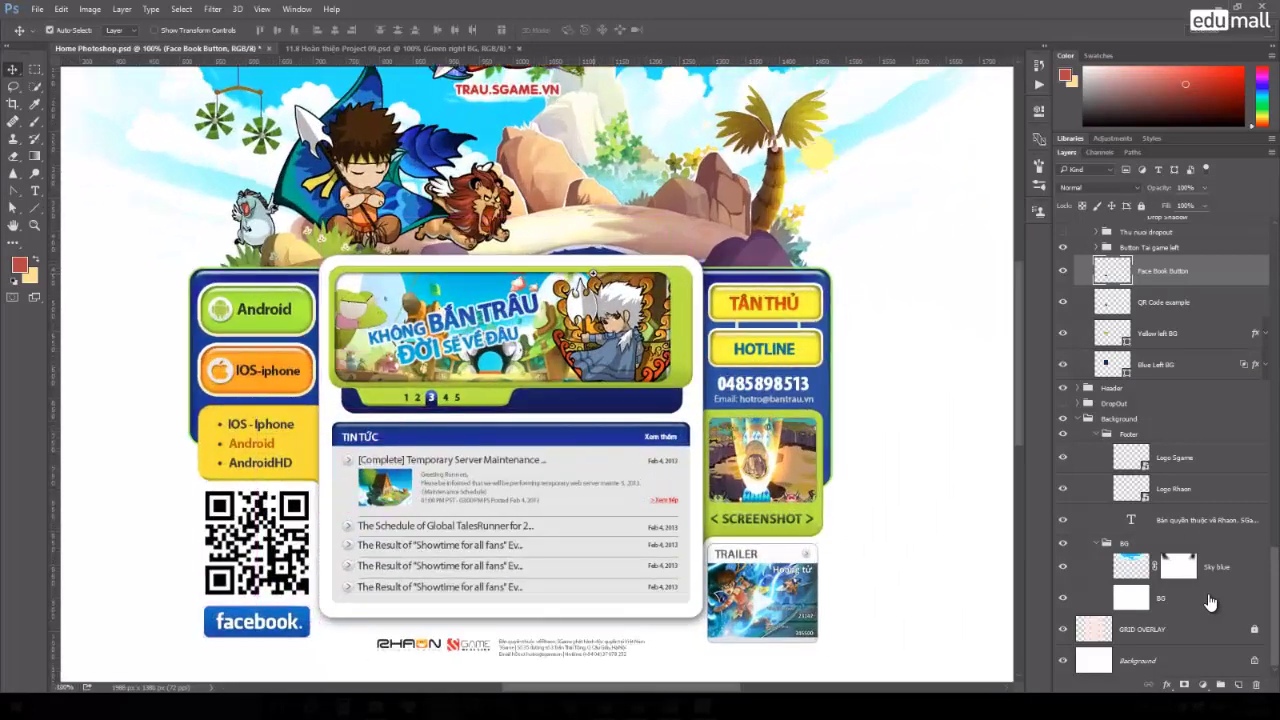
{"action": "scroll", "coordinate": [606, 329], "scroll_direction": "up", "scroll_amount": 3}
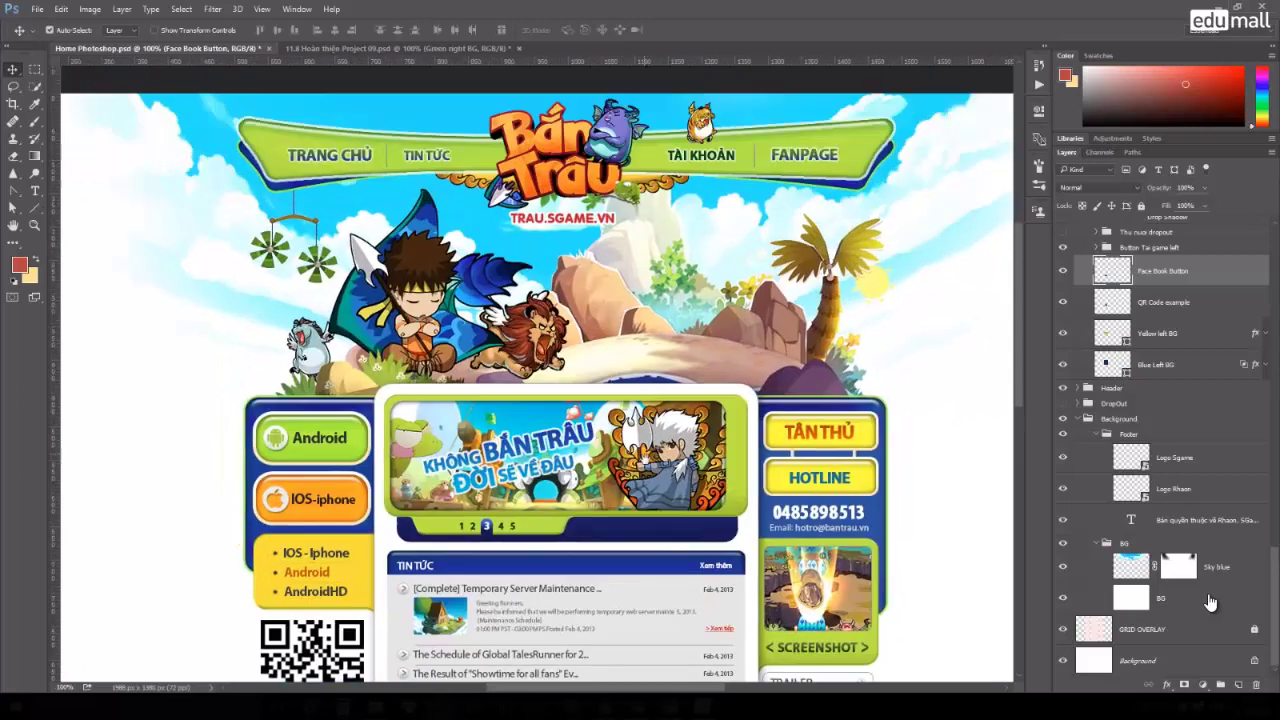